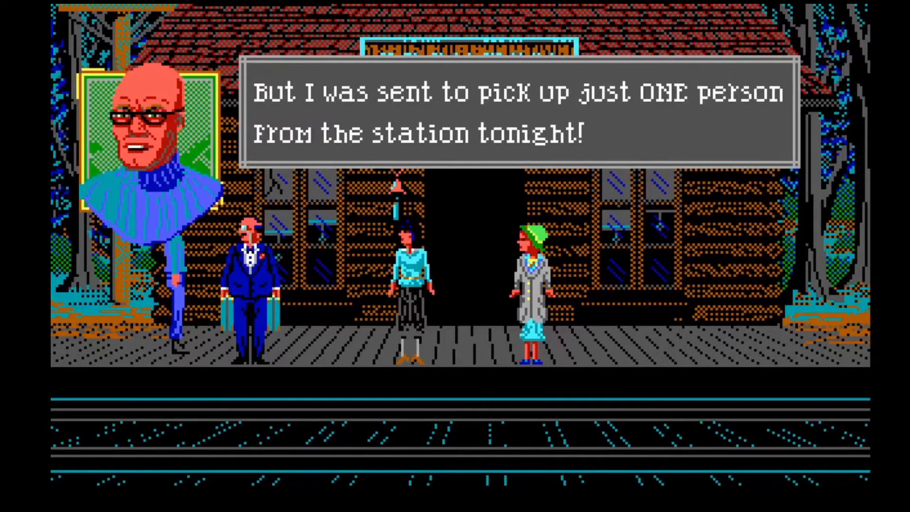
pyautogui.write('Talk to Kimi')
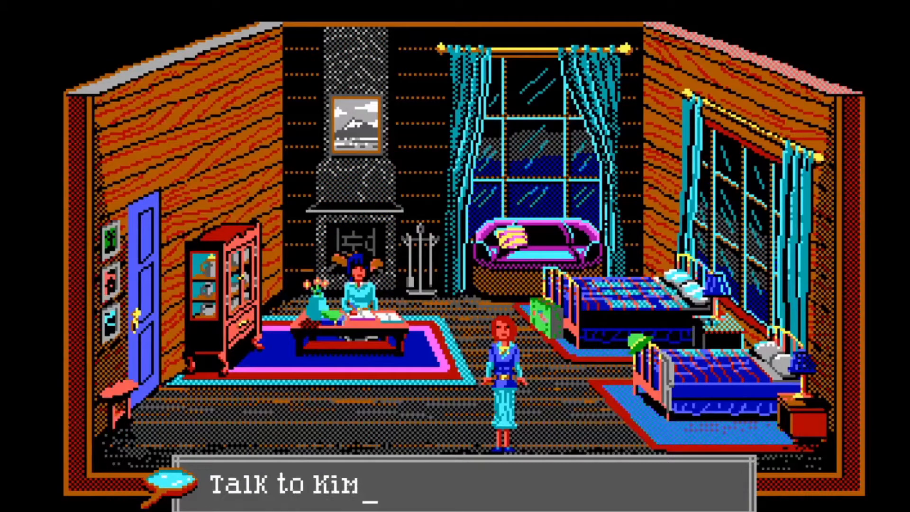
pyautogui.press('Return')
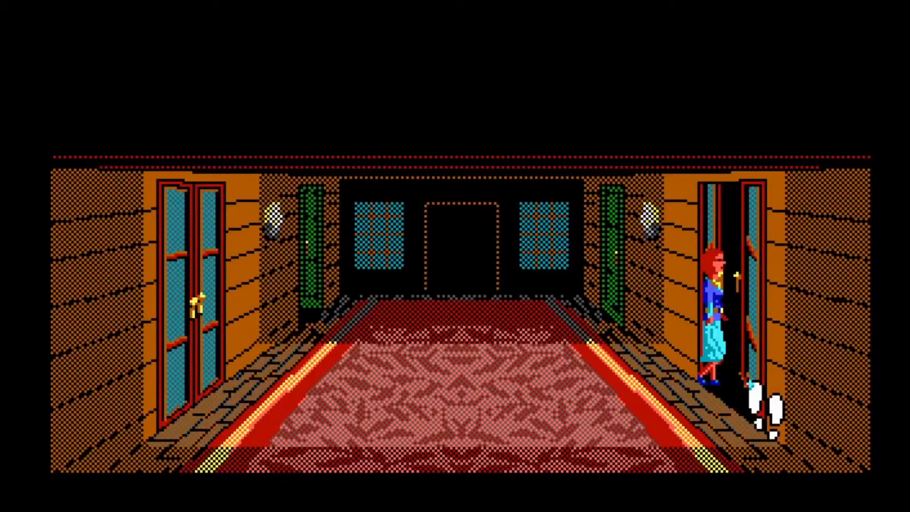
pyautogui.press('Return')
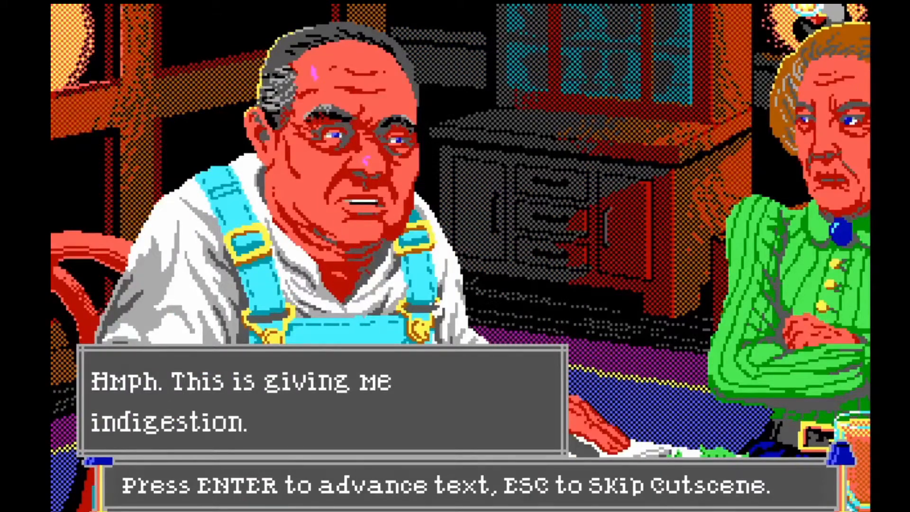
pyautogui.press('Return')
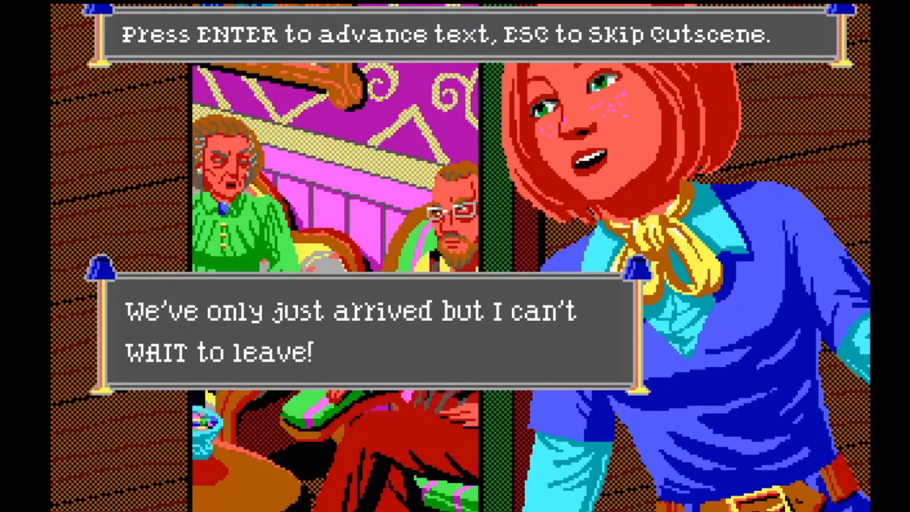
pyautogui.press('Return')
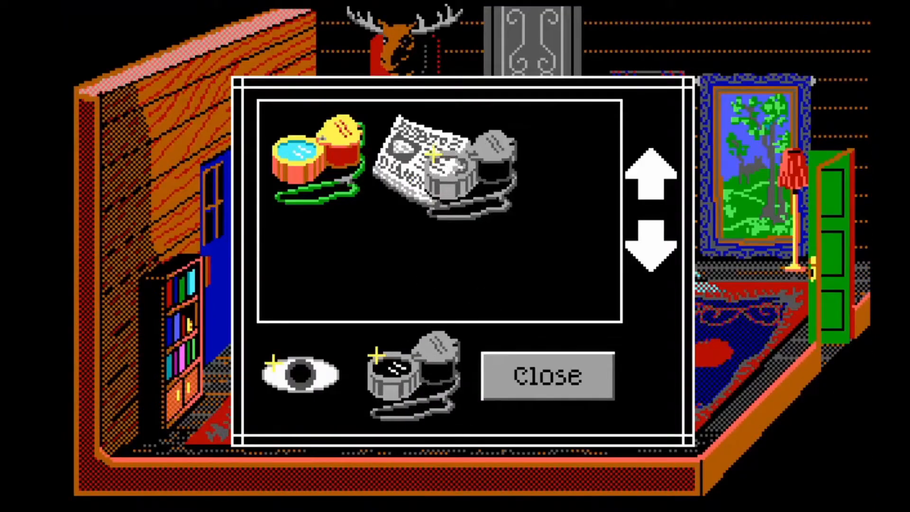
pyautogui.click(473, 153)
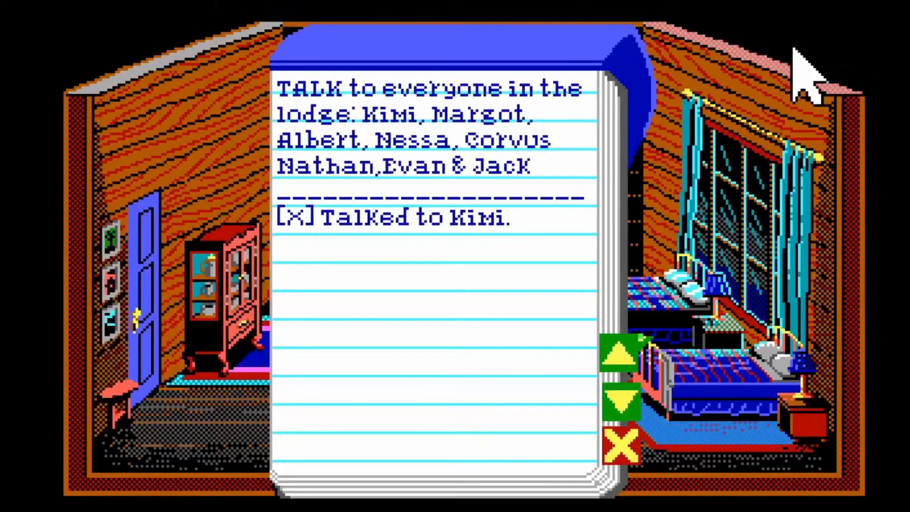
pyautogui.click(625, 443)
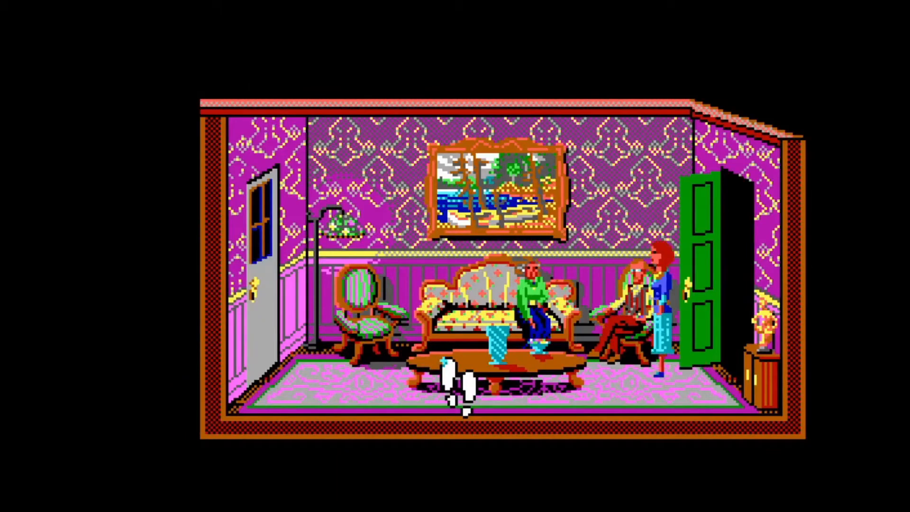
pyautogui.click(457, 386)
pyautogui.write('Si')
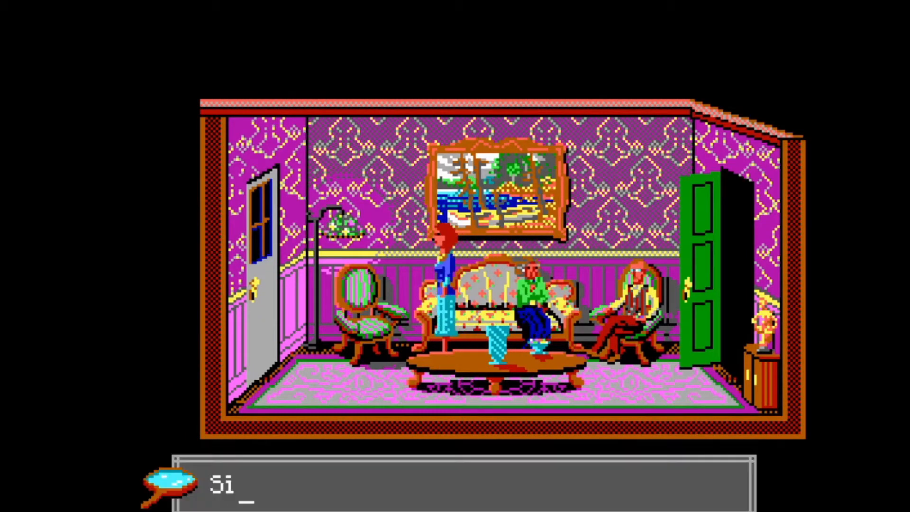
pyautogui.write('t')
pyautogui.press('Return')
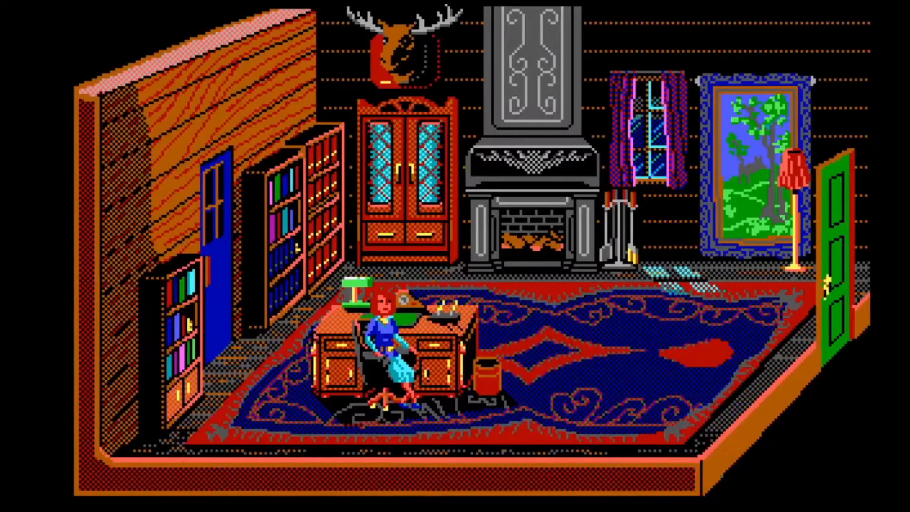
pyautogui.write('Spin')
pyautogui.press('Return')
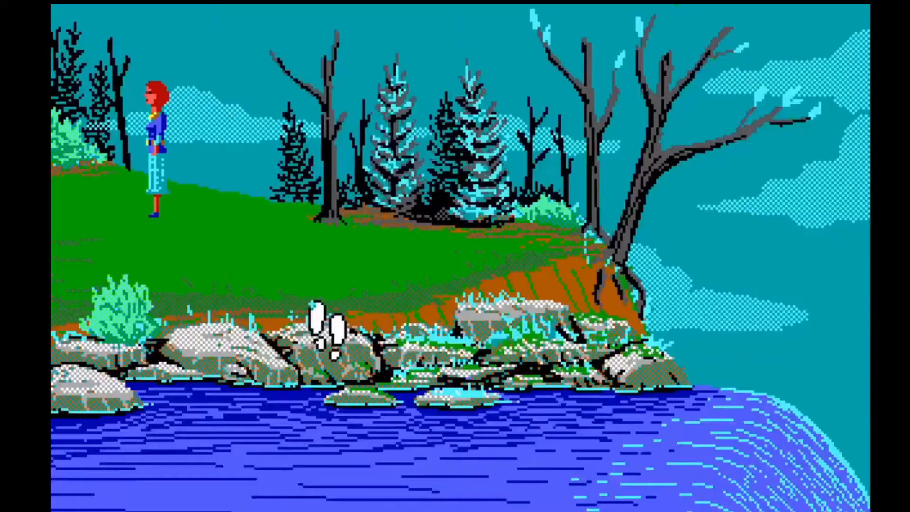
pyautogui.click(326, 331)
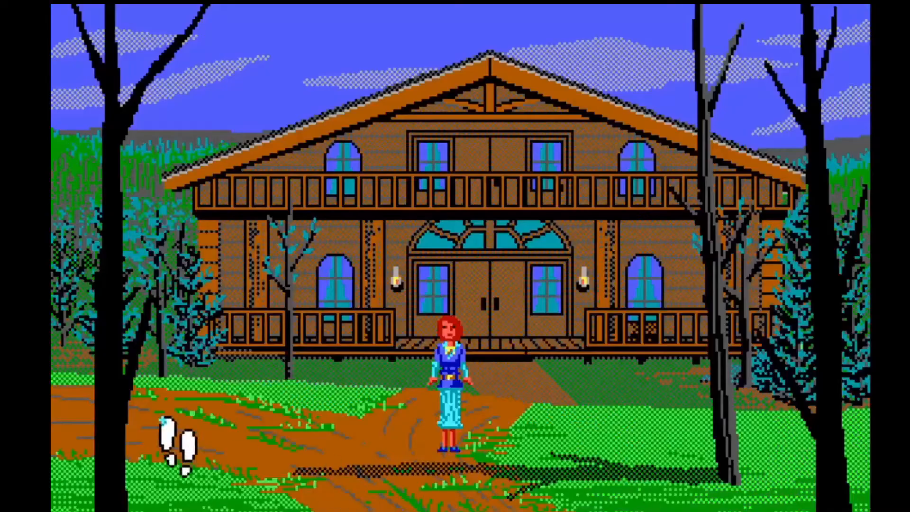
pyautogui.click(69, 428)
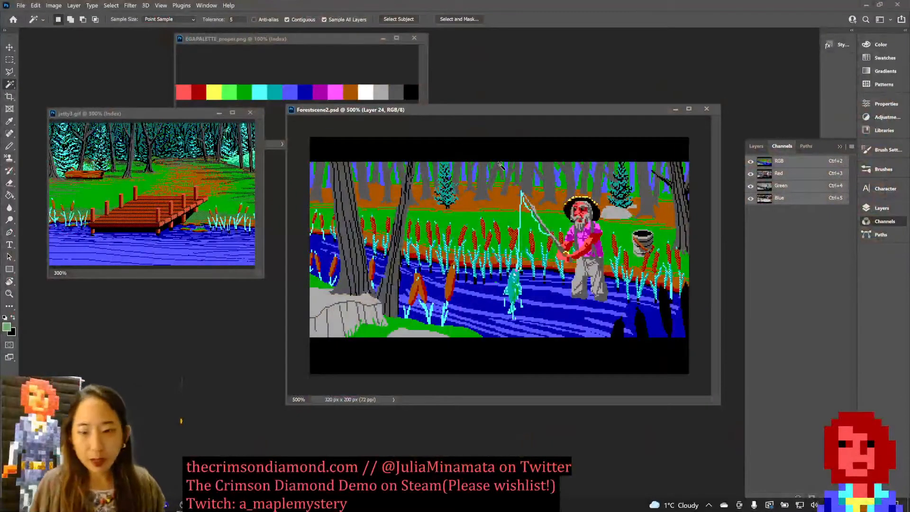
# Step: Display the layer list and reposition and enlarge the Forestscene2.psd document window
pyautogui.click(756, 146)
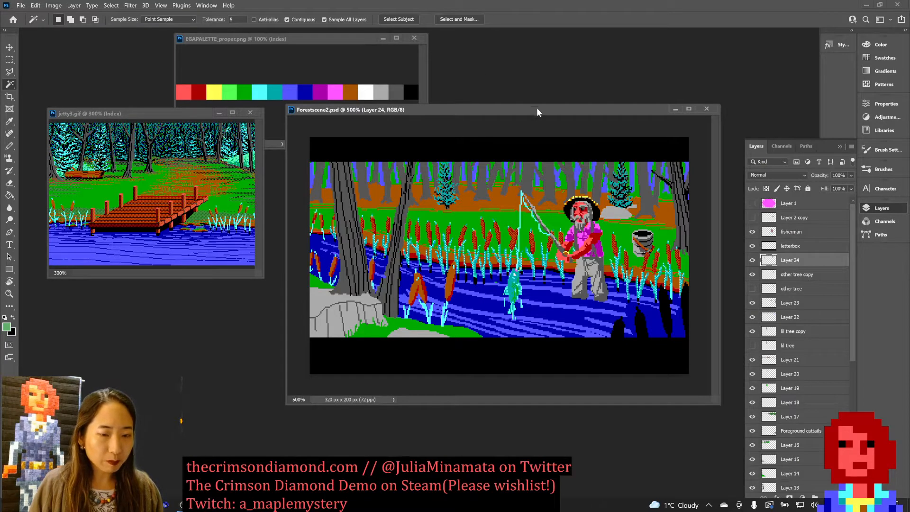
pyautogui.moveTo(537, 112); pyautogui.dragTo(518, 119)
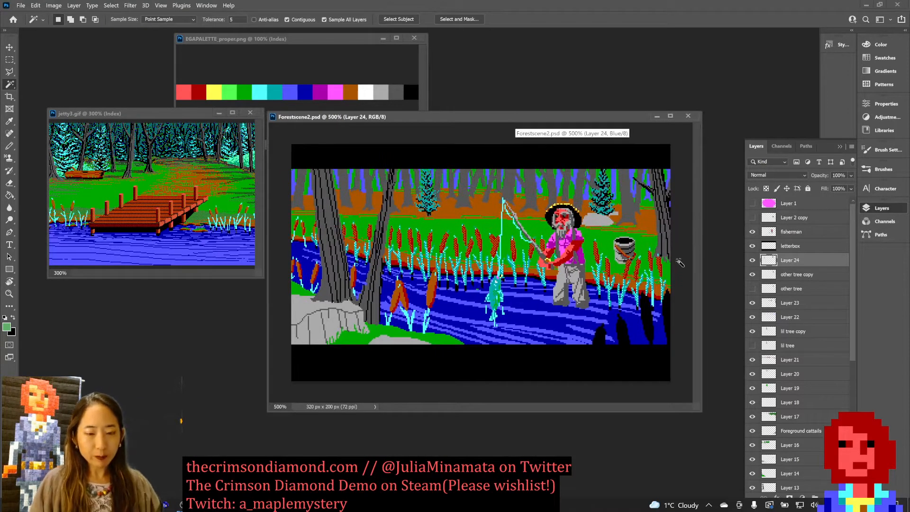
pyautogui.moveTo(700, 410); pyautogui.dragTo(724, 435)
# Step: Toggle the visibility of Layer 24 to compare the forest scene with and without it
pyautogui.click(751, 263)
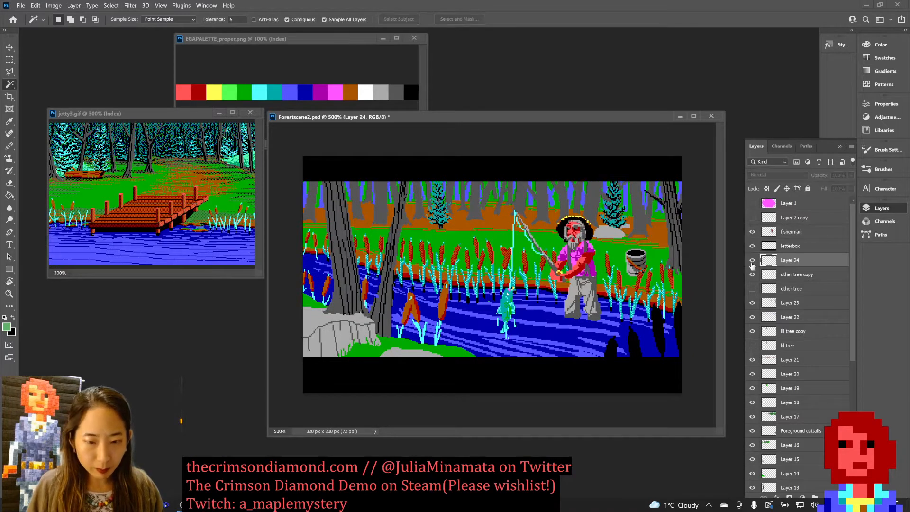
pyautogui.click(751, 264)
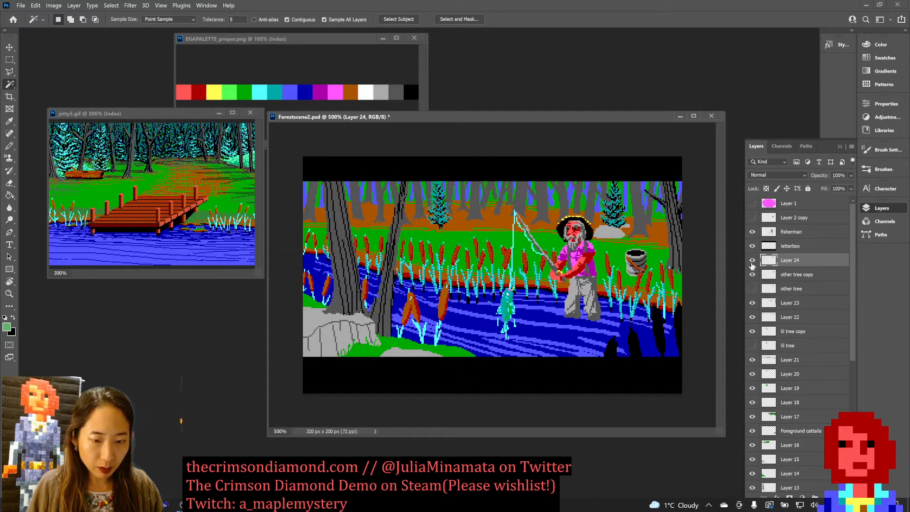
pyautogui.click(751, 262)
pyautogui.click(751, 262)
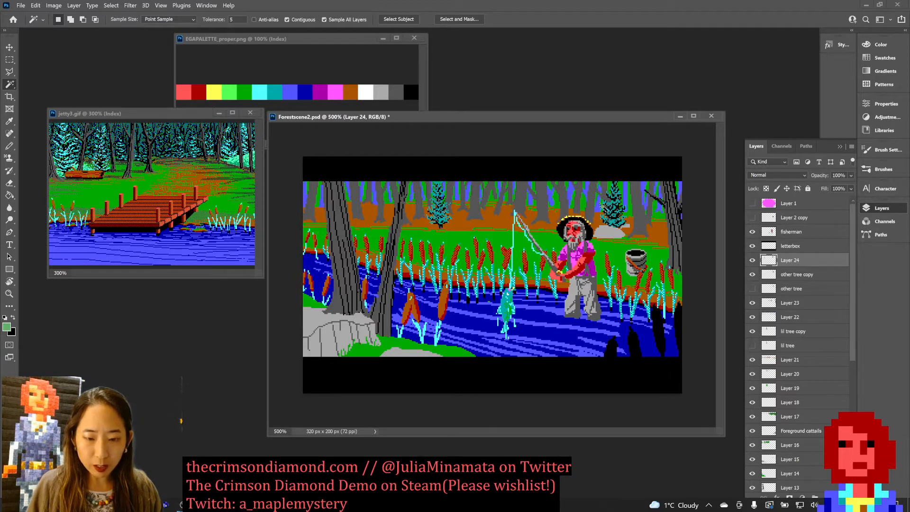
# Step: Duplicate the cyandither copy 25 layer and turn the duplicate's mask completely white
pyautogui.scroll(-5, 812, 248)
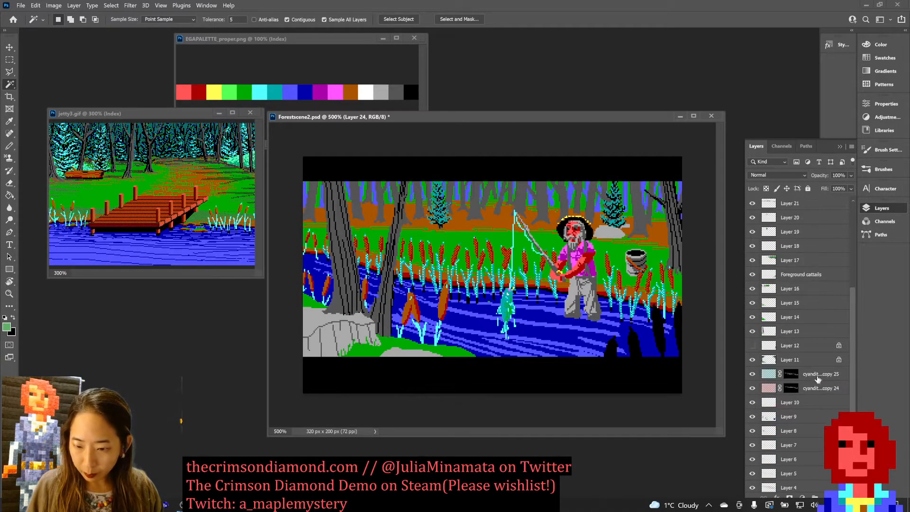
pyautogui.rightClick(817, 378)
pyautogui.click(737, 150)
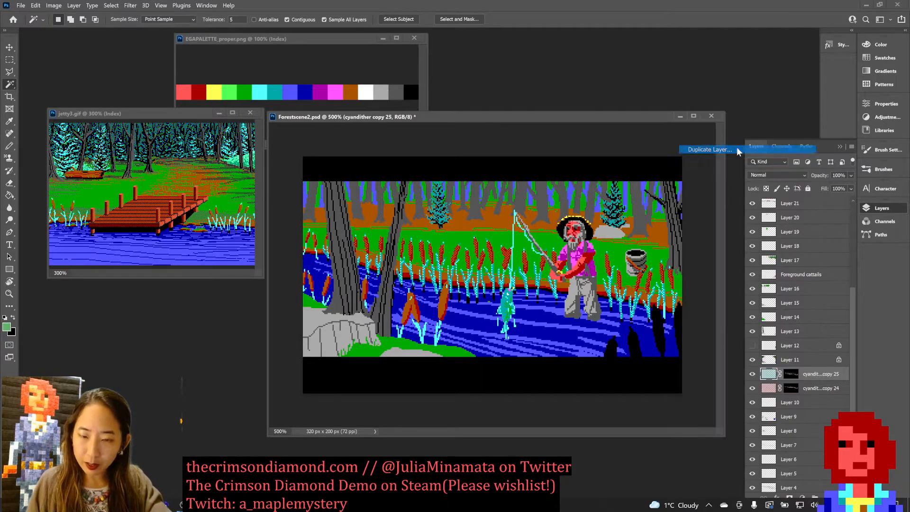
pyautogui.press('Return')
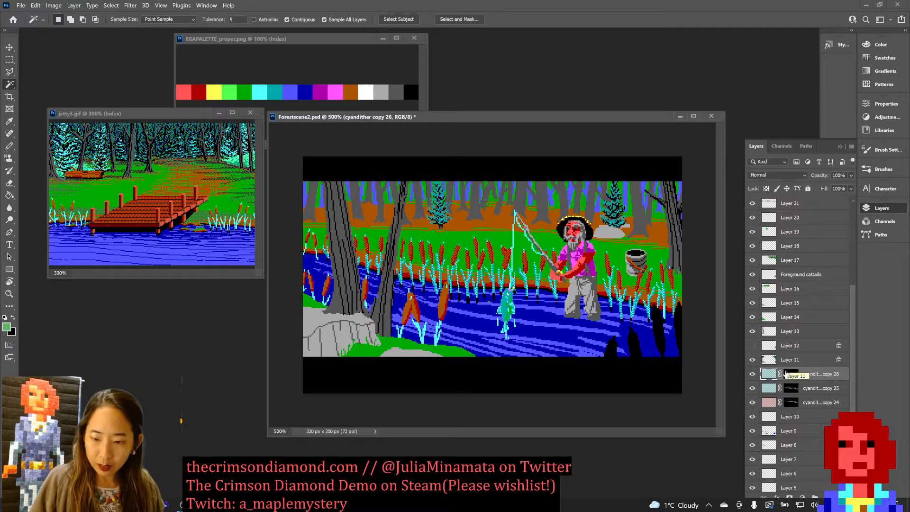
pyautogui.hotkey('ctrl', 'i')
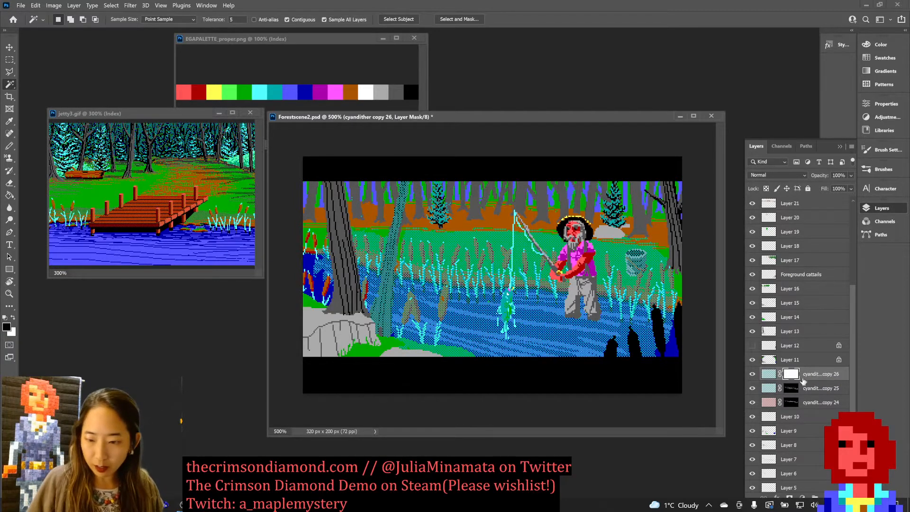
# Step: Move the cyandither copy 26 layer up the stack to sit directly above Layer 24, below letterbox
pyautogui.moveTo(802, 381); pyautogui.dragTo(830, 256)
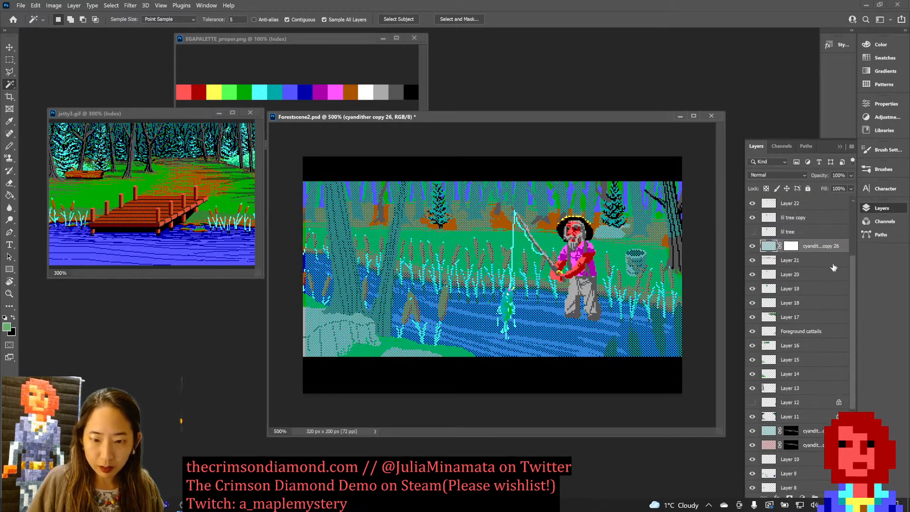
pyautogui.scroll(3, 834, 267)
pyautogui.moveTo(823, 335); pyautogui.dragTo(827, 229)
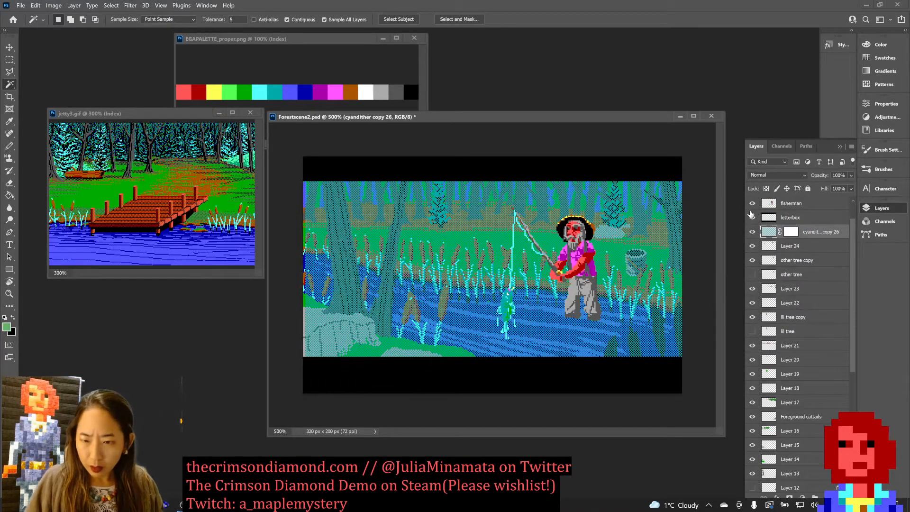
# Step: Hide the fisherman and cyandither copy 26 layers and sample the dark blue of the river
pyautogui.click(752, 204)
pyautogui.click(753, 231)
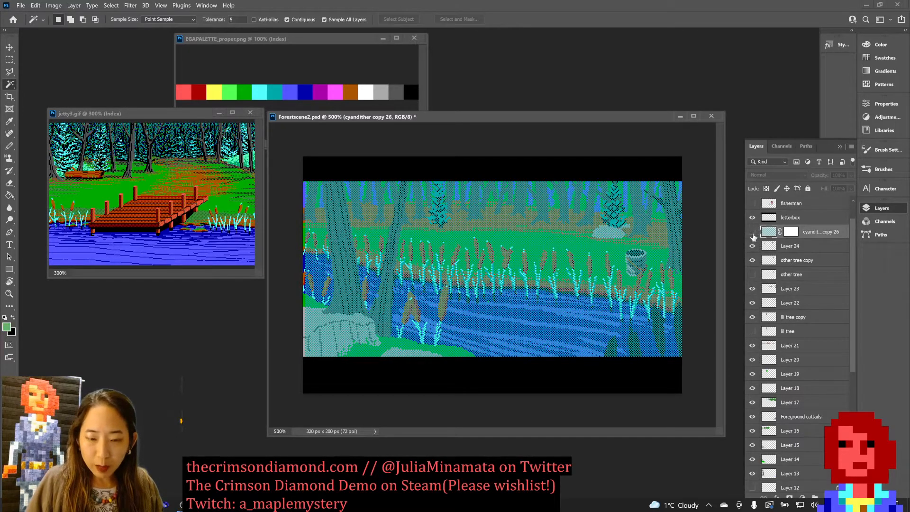
pyautogui.press('b')
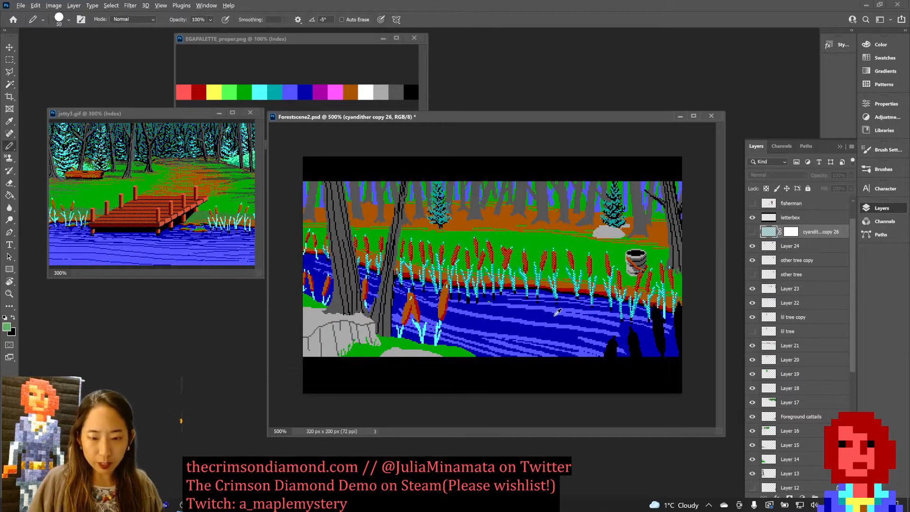
pyautogui.keyDown('alt'); pyautogui.click(556, 314); pyautogui.keyUp('alt')
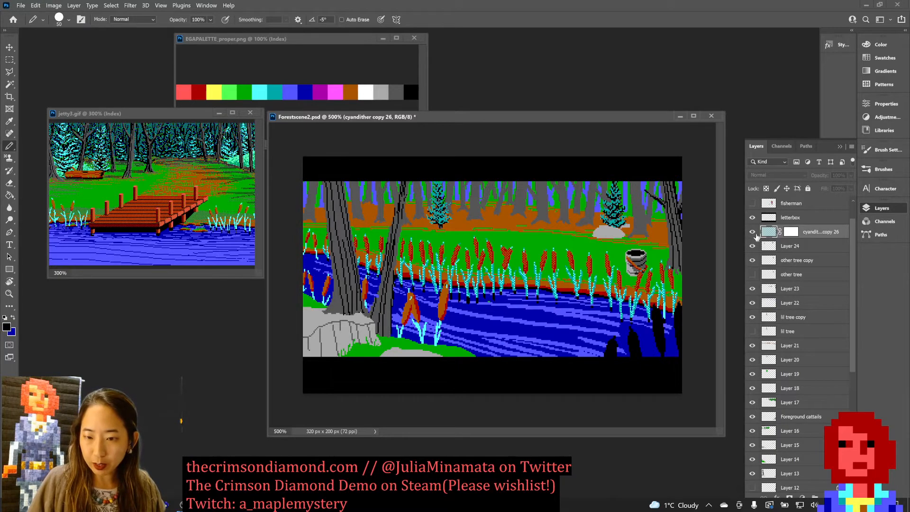
# Step: Show cyandither copy 26 and fill its teal dither pixels with the dark blue, selecting them with Contiguous and Sample All Layers off
pyautogui.click(754, 233)
pyautogui.press('w')
pyautogui.moveTo(599, 172); pyautogui.dragTo(551, 240)
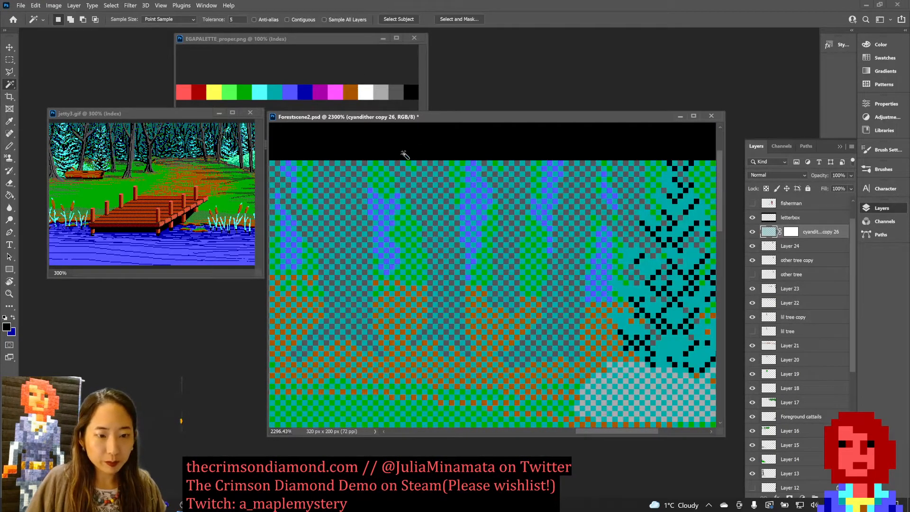
pyautogui.click(419, 168)
pyautogui.hotkey('ctrl', 'BackSpace')
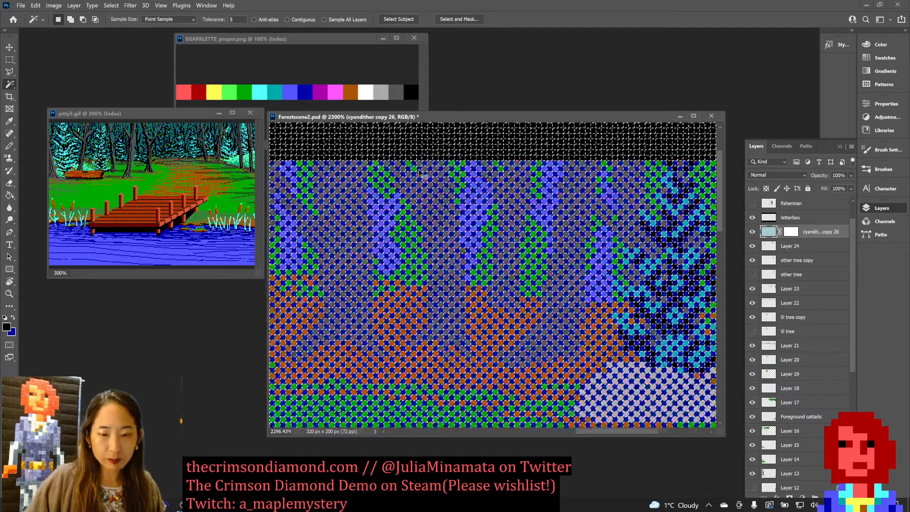
pyautogui.hotkey('ctrl', 'd')
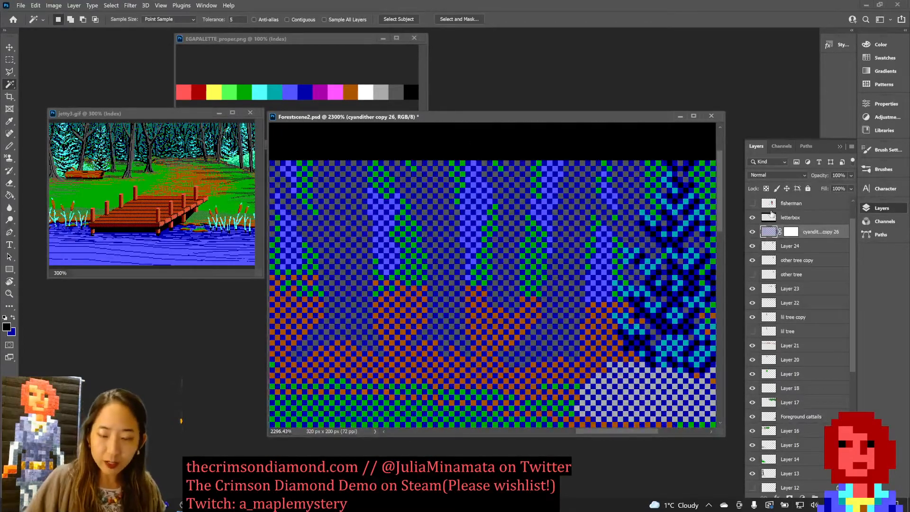
# Step: Invert the mask of cyandither copy 26 to solid black so the dither is hidden, with white as the foreground colour
pyautogui.click(791, 232)
pyautogui.hotkey('ctrl', '0')
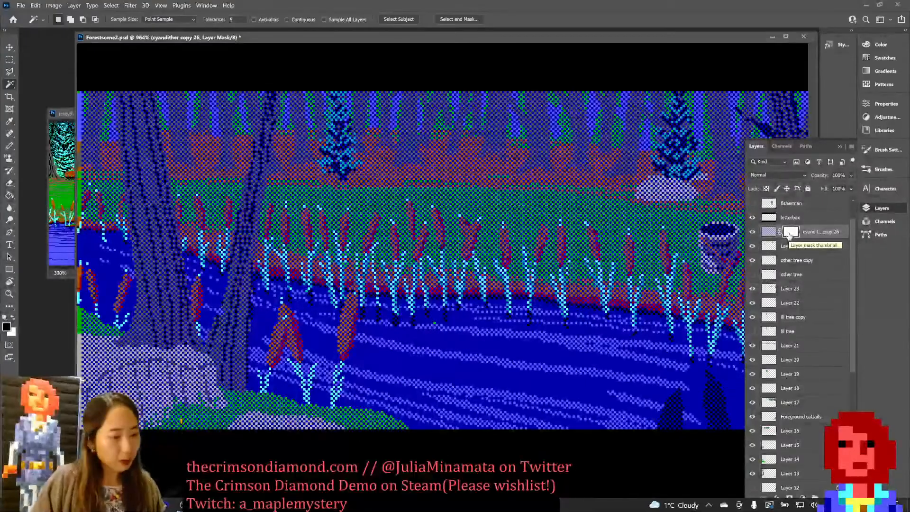
pyautogui.press('x')
pyautogui.hotkey('ctrl', 'i')
pyautogui.hotkey('ctrl', '-')
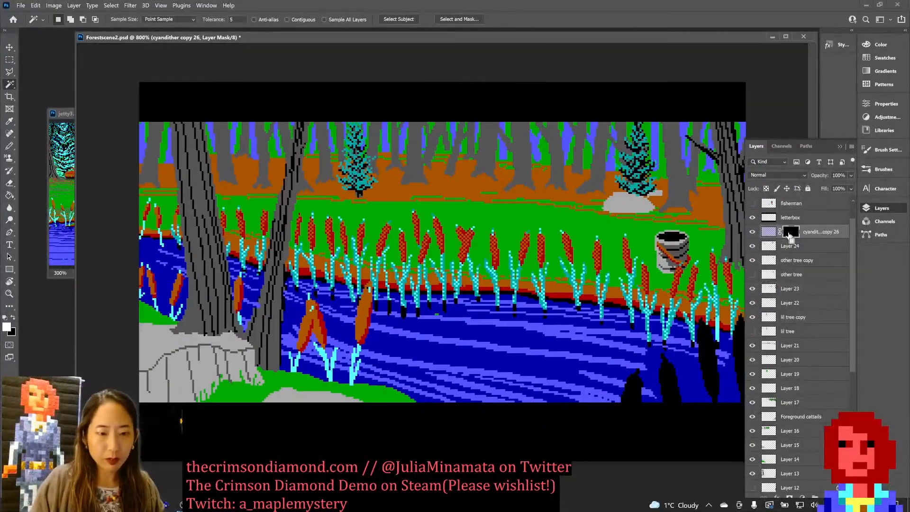
pyautogui.hotkey('ctrl', '-')
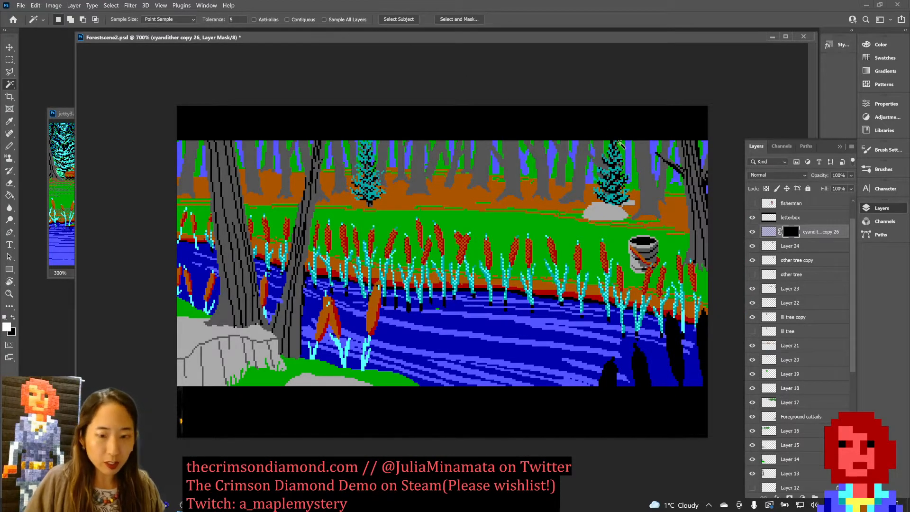
# Step: Select the green areas with Sample All Layers on, reveal the dark blue dither over the green background foliage, deselect and save
pyautogui.click(631, 180)
pyautogui.hotkey('ctrl', 'd')
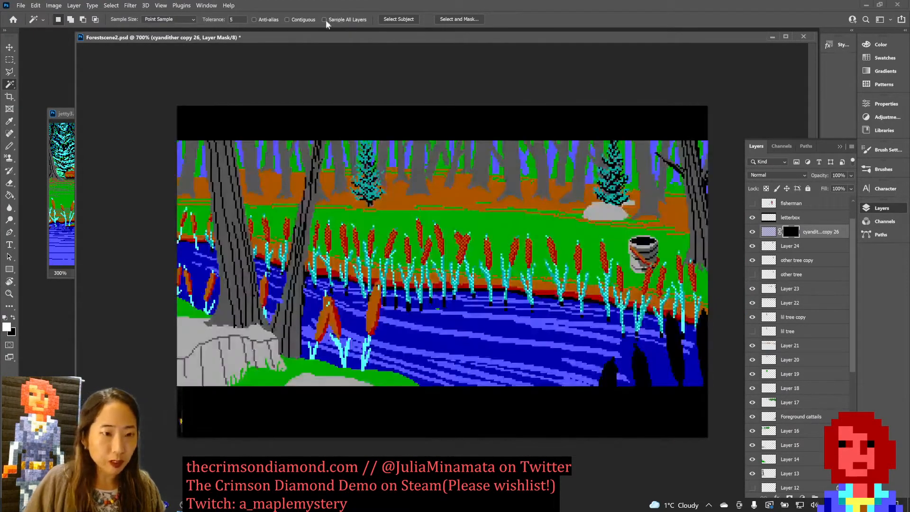
pyautogui.click(325, 19)
pyautogui.click(633, 181)
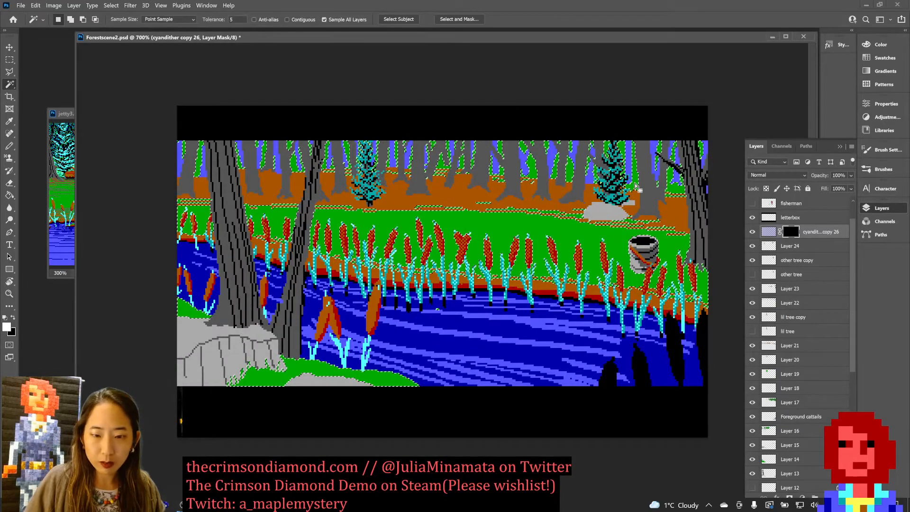
pyautogui.press('b')
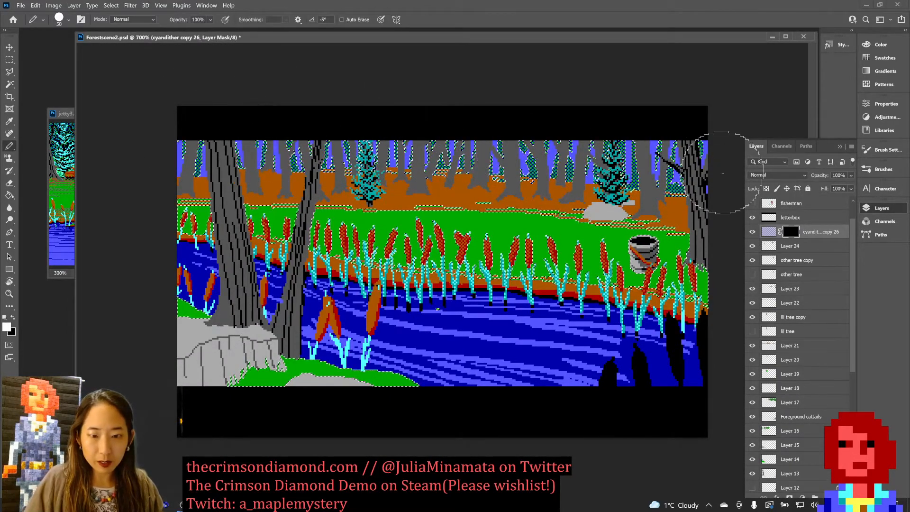
pyautogui.hotkey('ctrl', 'd')
pyautogui.hotkey('ctrl', 's')
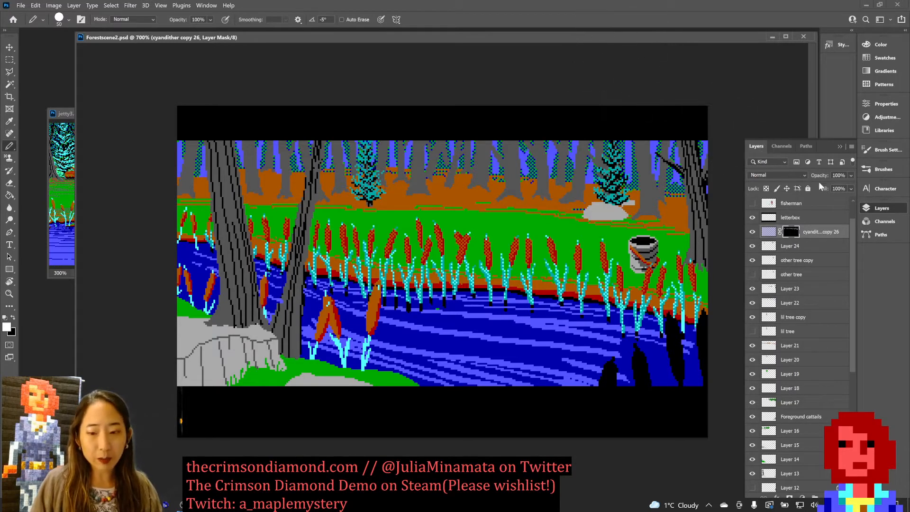
# Step: Select the light blue areas and reveal the dither over the sky gaps between the background trees, then deselect
pyautogui.press('w')
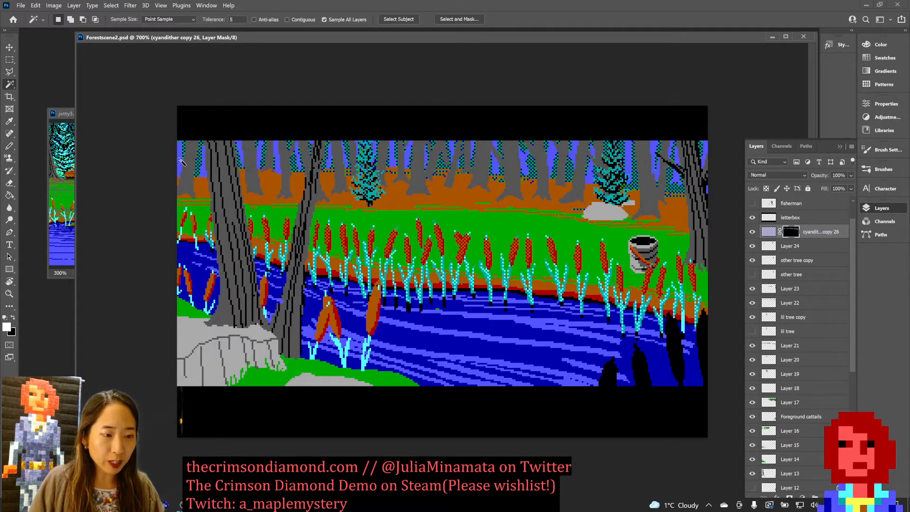
pyautogui.click(182, 161)
pyautogui.press('b')
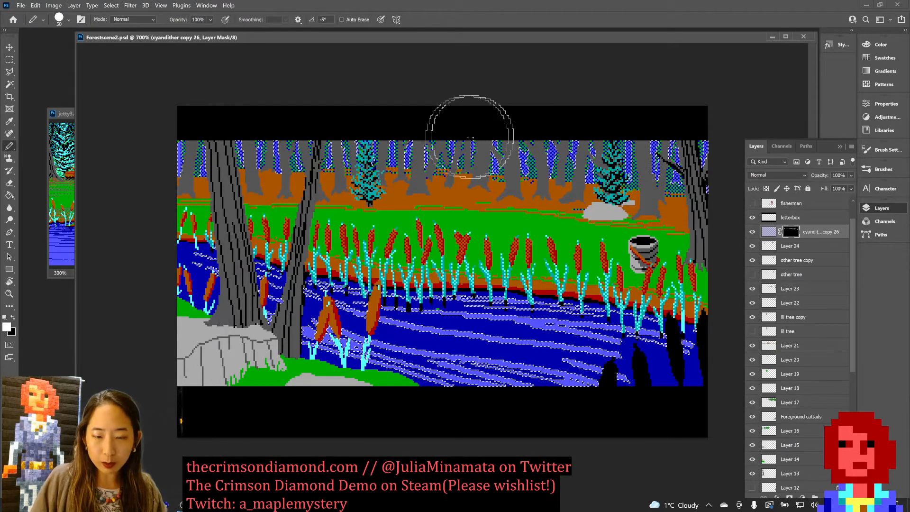
pyautogui.hotkey('ctrl', 'd')
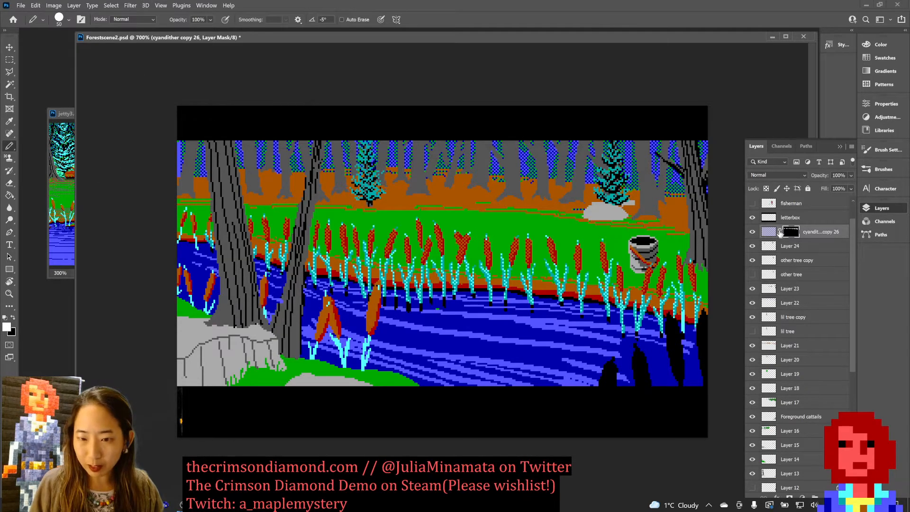
# Step: Unlink the mask of cyandither copy 26 and nudge only the dither pattern left to line up with the canvas edge
pyautogui.click(766, 234)
pyautogui.press('v')
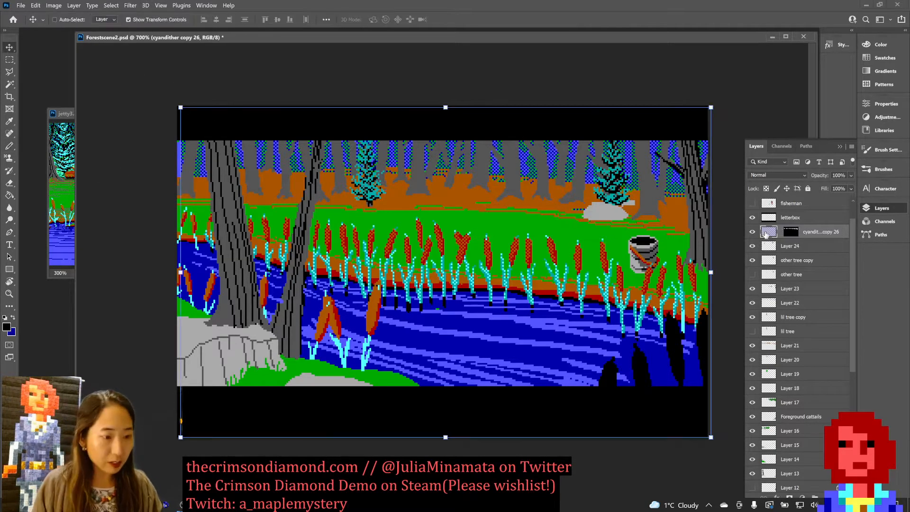
pyautogui.press('Left')
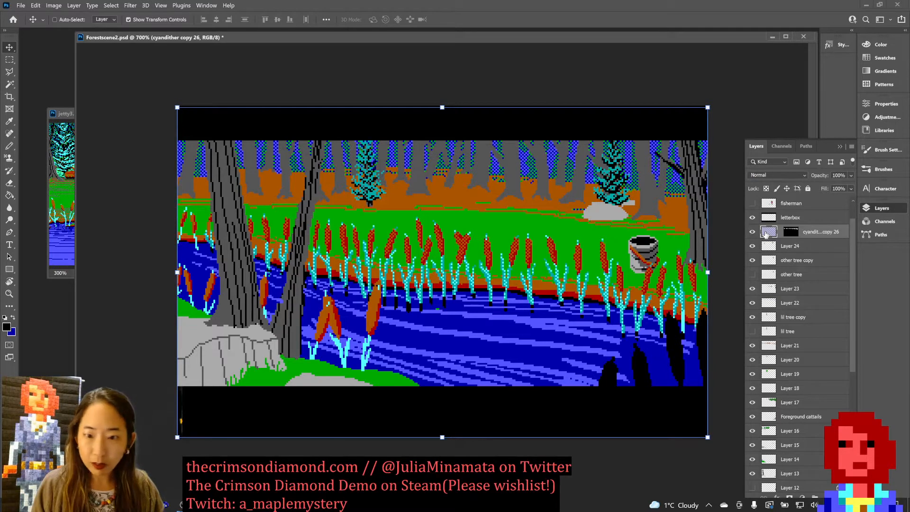
pyautogui.press('b')
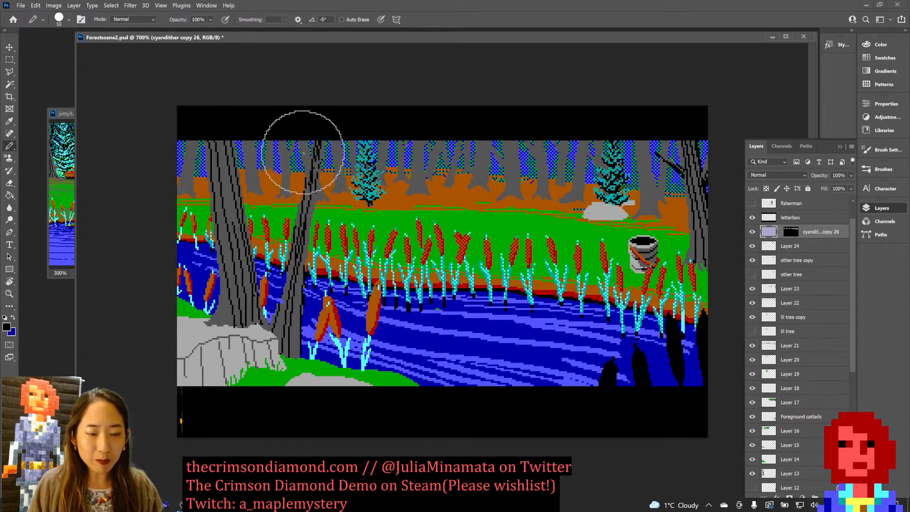
# Step: Relink the mask, select the grey tree trunks, and reveal the dither over the central background trunks with a much smaller brush
pyautogui.click(790, 231)
pyautogui.press('w')
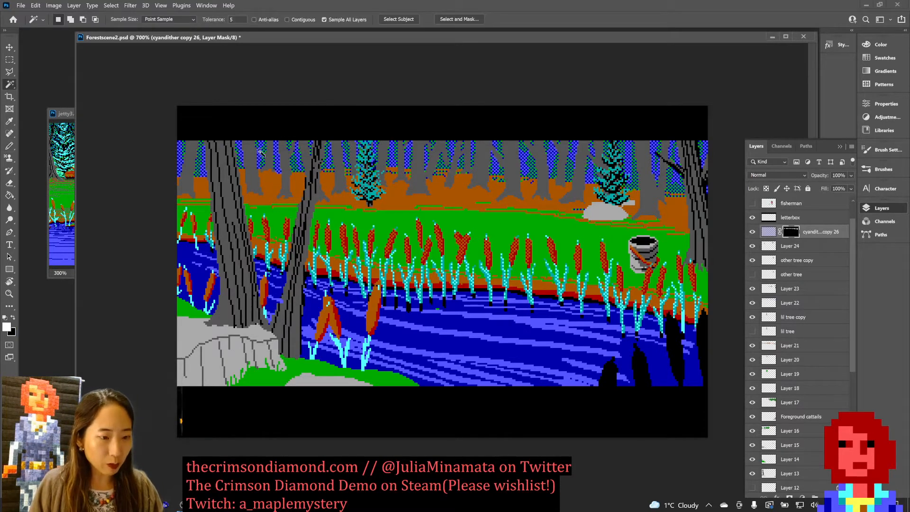
pyautogui.click(270, 157)
pyautogui.press('b')
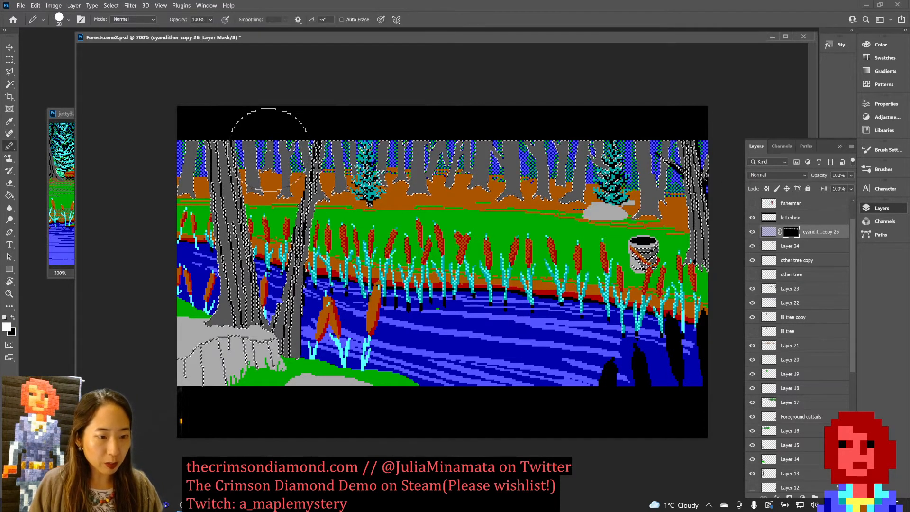
pyautogui.hotkey('ctrl', 'd')
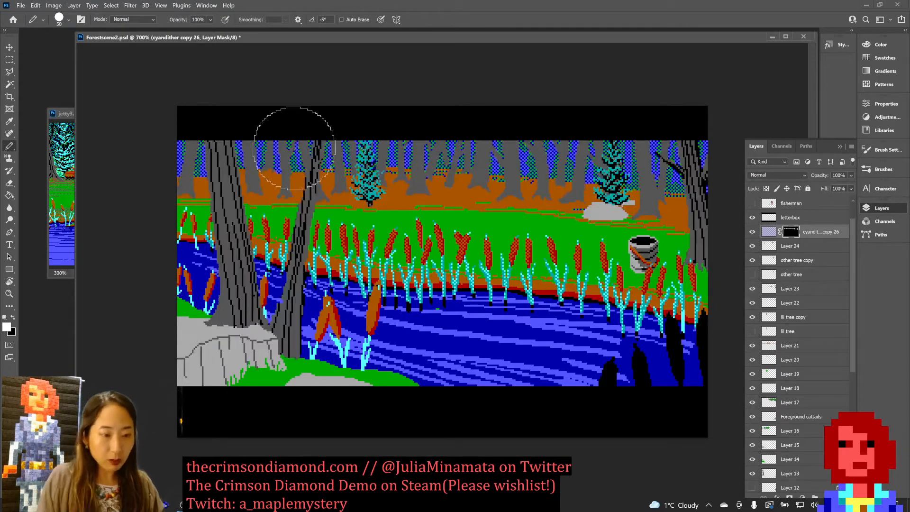
pyautogui.press('[')
pyautogui.press('[')
pyautogui.press('[')
pyautogui.press('[')
pyautogui.press('[')
pyautogui.press('[')
pyautogui.press('[')
pyautogui.press('[')
pyautogui.press('[')
pyautogui.press('[')
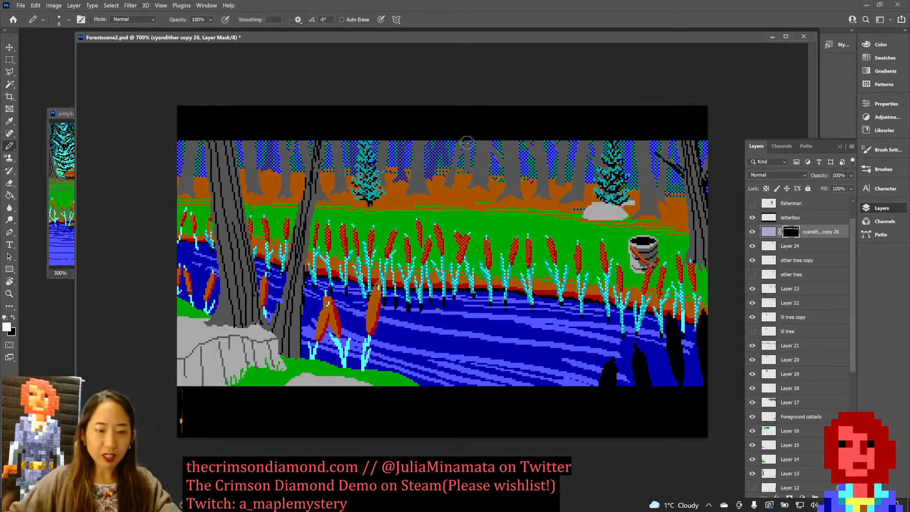
# Step: Reveal the dither on more of the background trunks with a 3 px brush, and save the scene
pyautogui.press('[')
pyautogui.press('[')
pyautogui.press('[')
pyautogui.press('[')
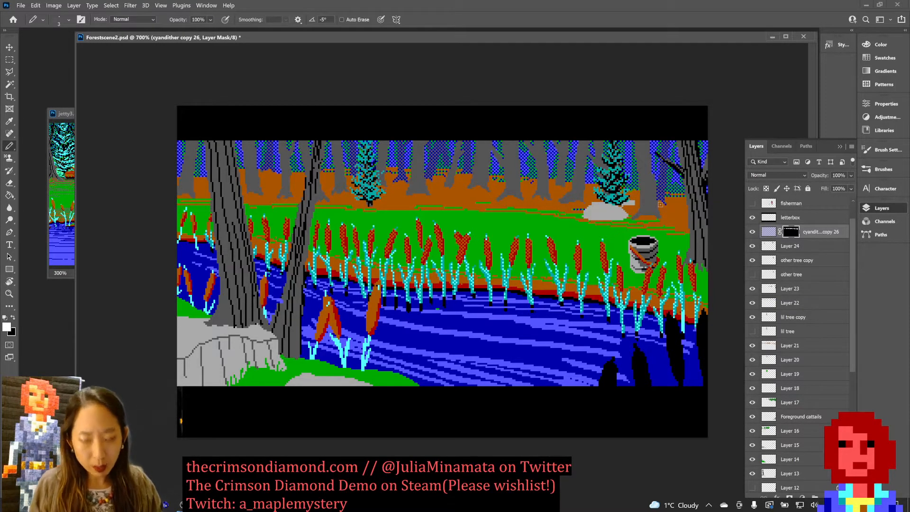
pyautogui.hotkey('ctrl', '-')
pyautogui.hotkey('ctrl', '-')
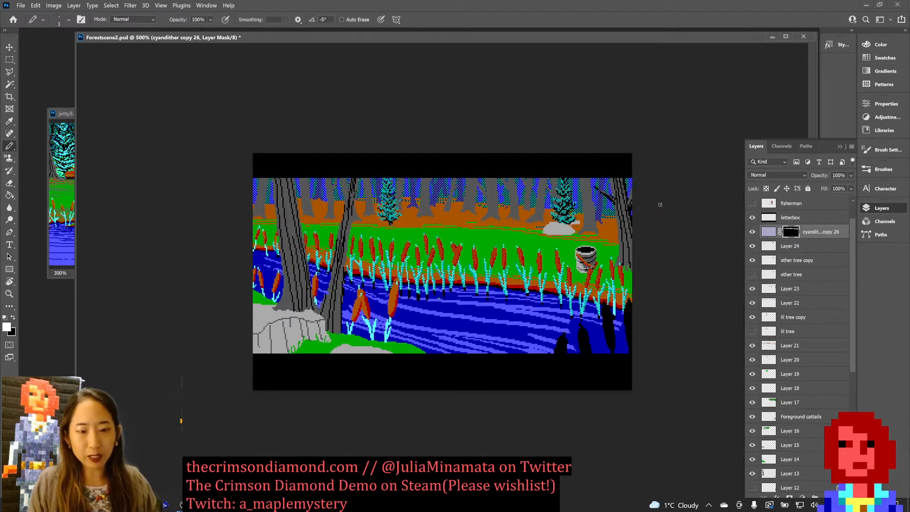
pyautogui.hotkey('ctrl', 's')
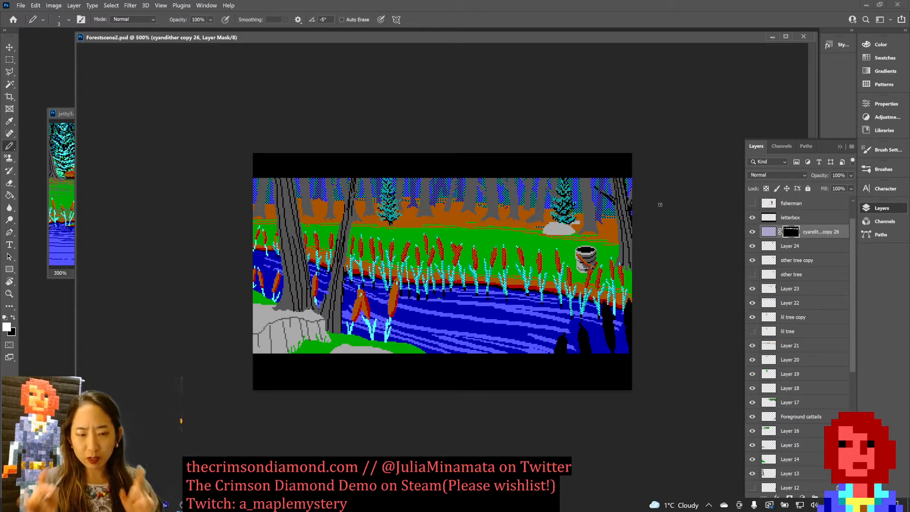
# Step: Select the brown ground, hide the selection edges, and paint the dither along the far edge of the ground beneath the background trees
pyautogui.press('w')
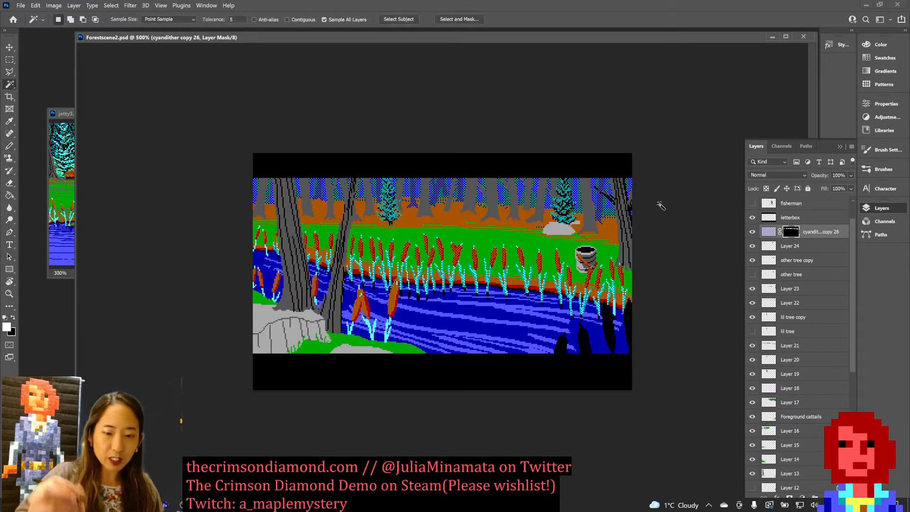
pyautogui.click(610, 234)
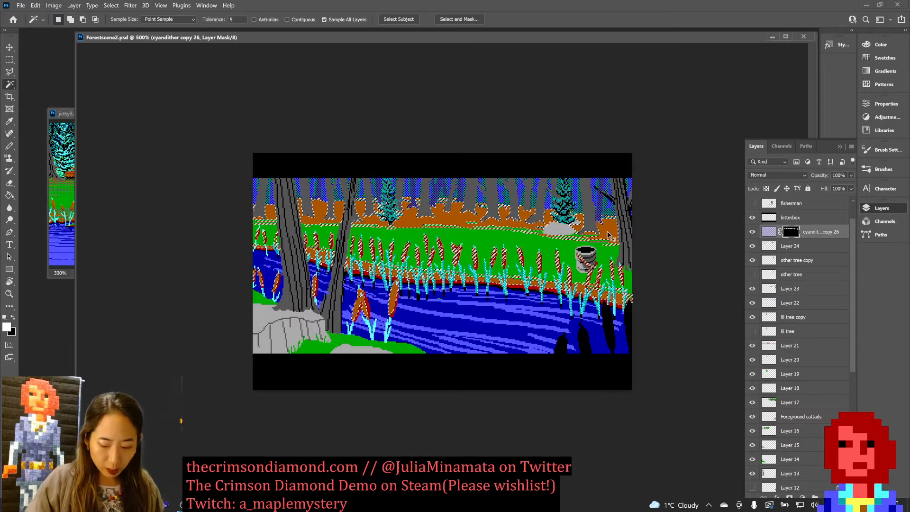
pyautogui.hotkey('ctrl', 'h')
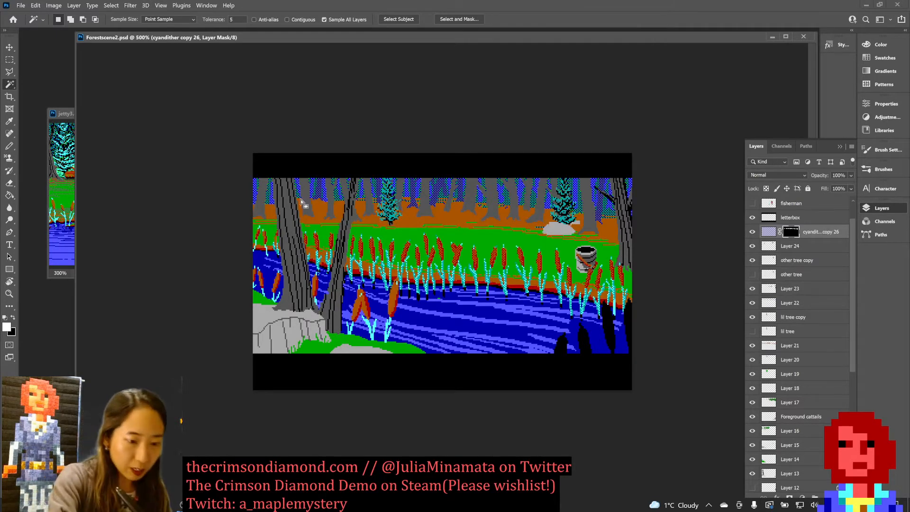
pyautogui.press('b')
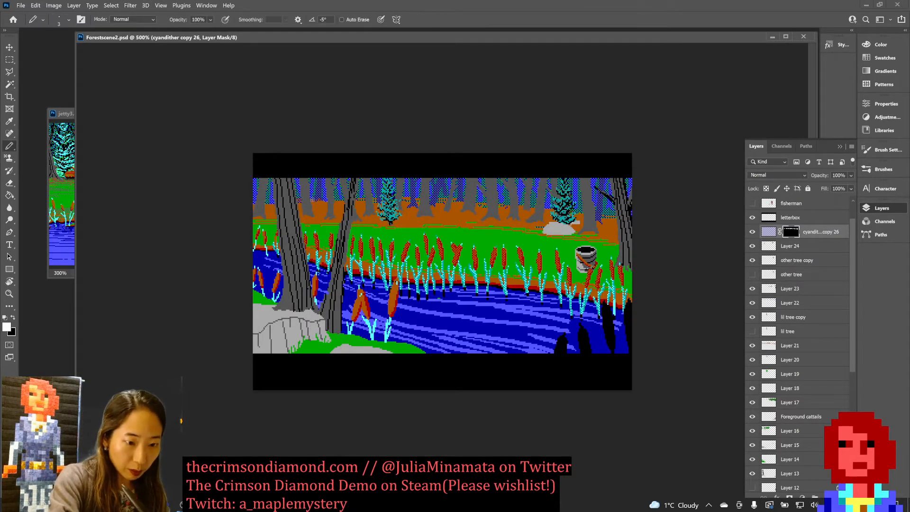
pyautogui.moveTo(308, 204); pyautogui.dragTo(329, 204)
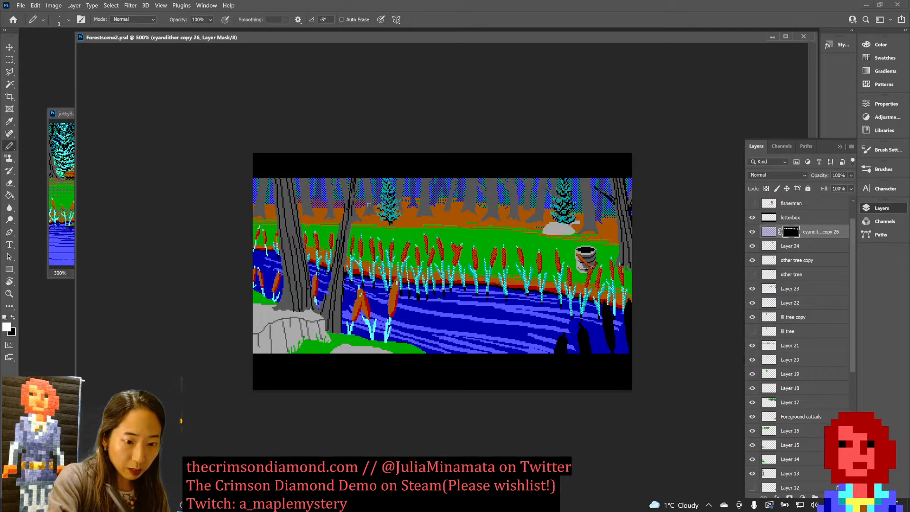
pyautogui.moveTo(403, 202); pyautogui.dragTo(460, 203)
pyautogui.click(433, 197)
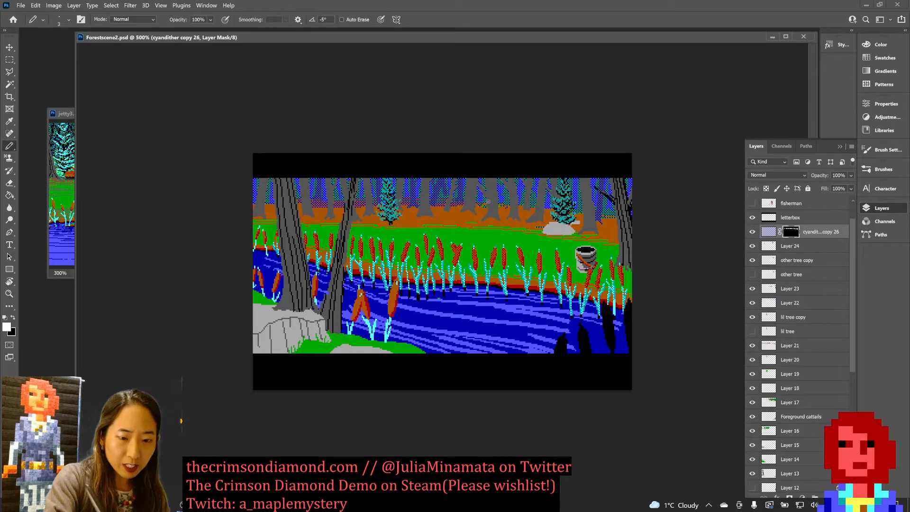
pyautogui.click(485, 203)
pyautogui.moveTo(548, 210); pyautogui.dragTo(553, 210)
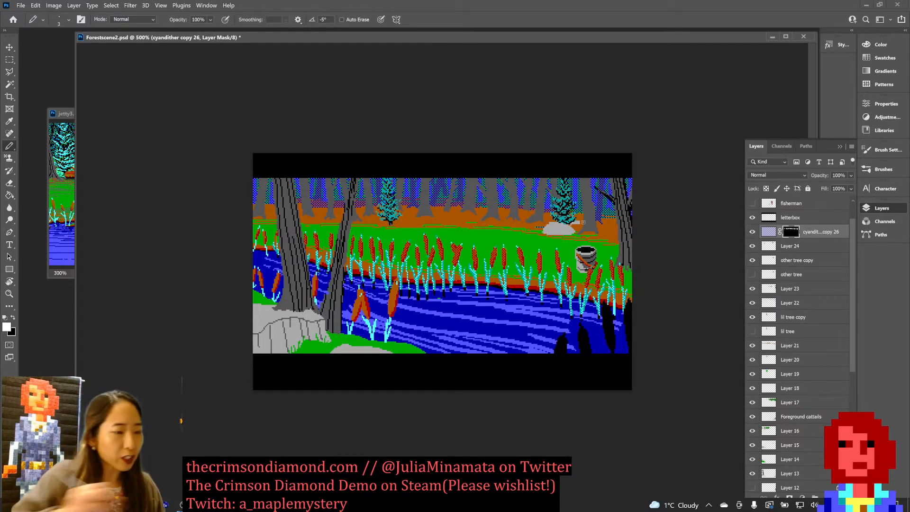
# Step: Examine up close how jetty3.gif dithers the ground where it meets the treeline, then return to Forestscene2.psd
pyautogui.click(66, 113)
pyautogui.moveTo(129, 145); pyautogui.dragTo(227, 197)
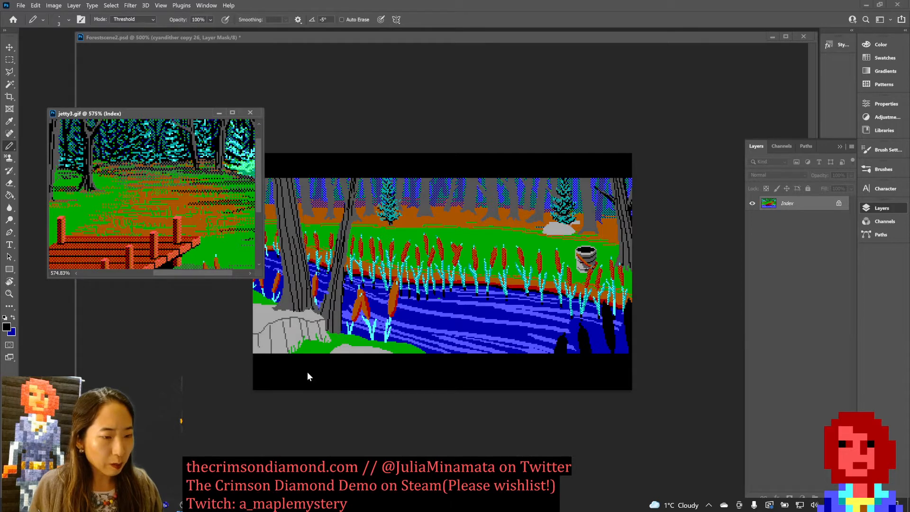
pyautogui.moveTo(150, 146)
pyautogui.mouseDown()
pyautogui.moveTo(175, 184)
pyautogui.moveTo(230, 206)
pyautogui.mouseUp()
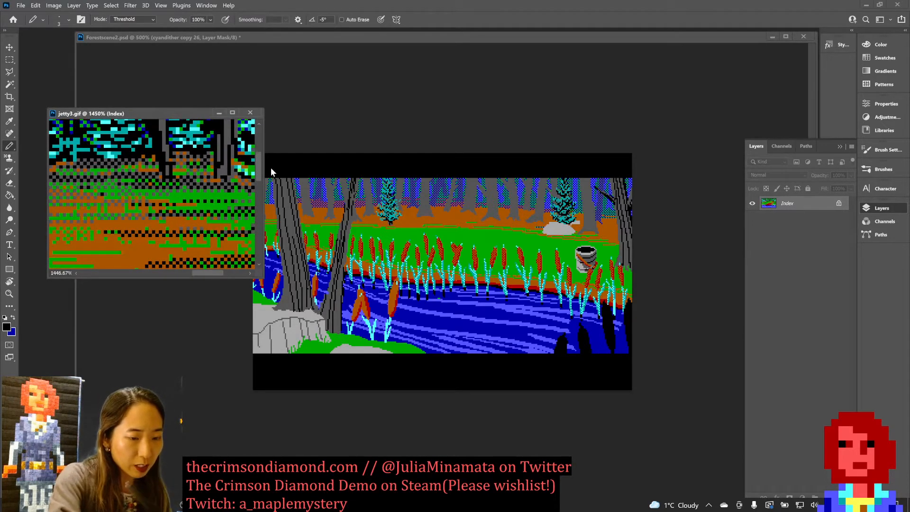
pyautogui.hotkey('ctrl', '-')
pyautogui.hotkey('ctrl', '-')
pyautogui.hotkey('ctrl', '-')
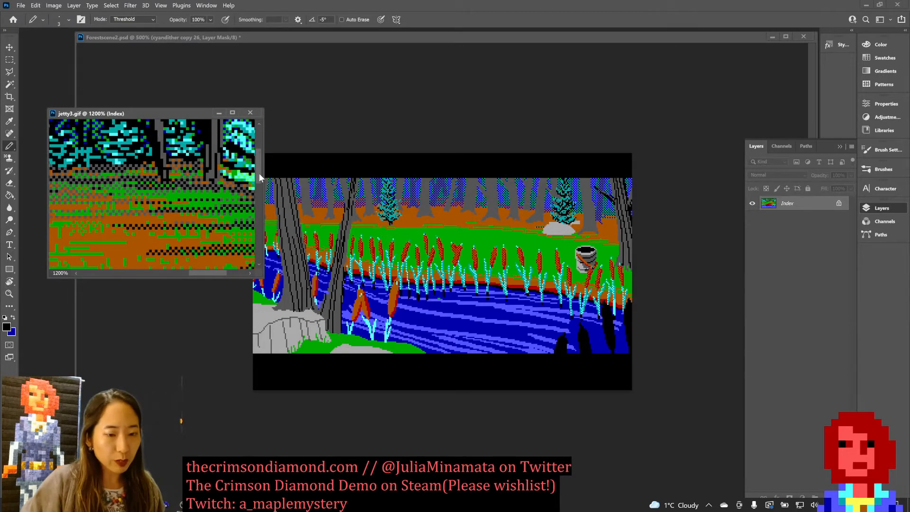
pyautogui.click(502, 128)
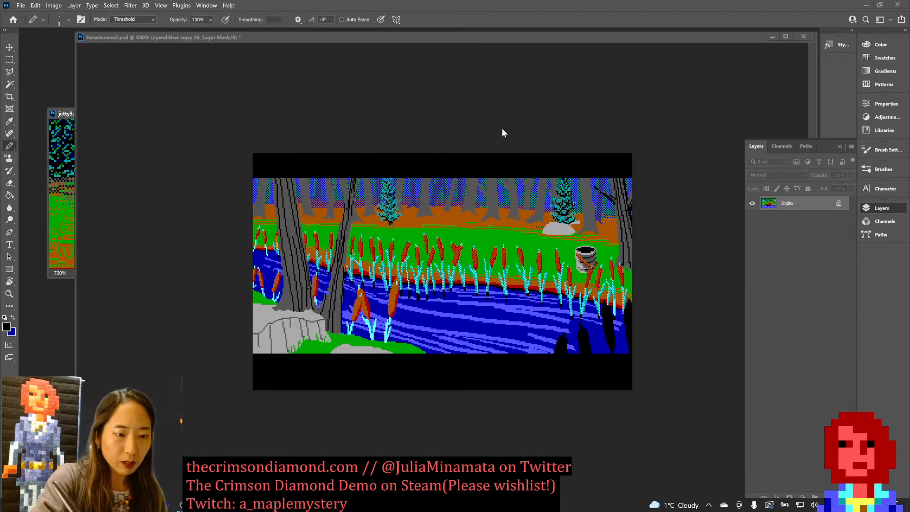
# Step: Save Forestscene2.psd and compare it once more with the forest and treeline dithering in jetty3.gif
pyautogui.hotkey('ctrl', 's')
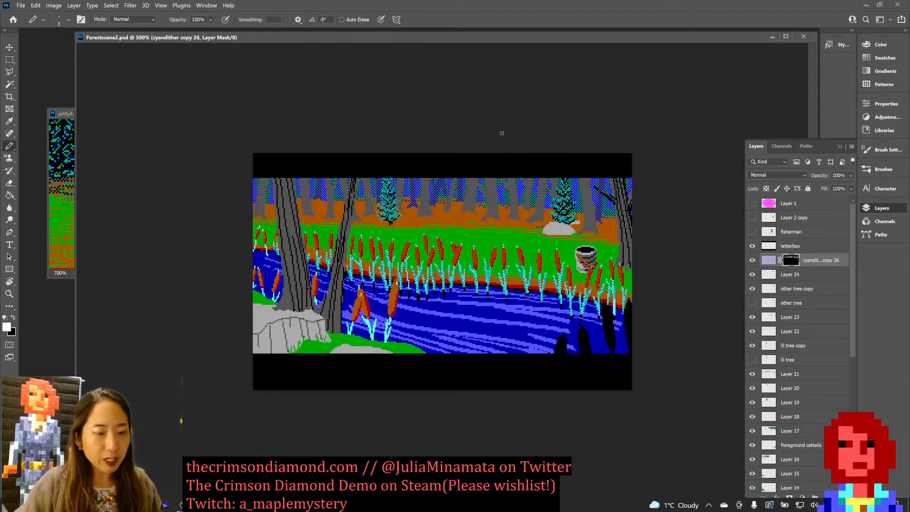
pyautogui.click(69, 115)
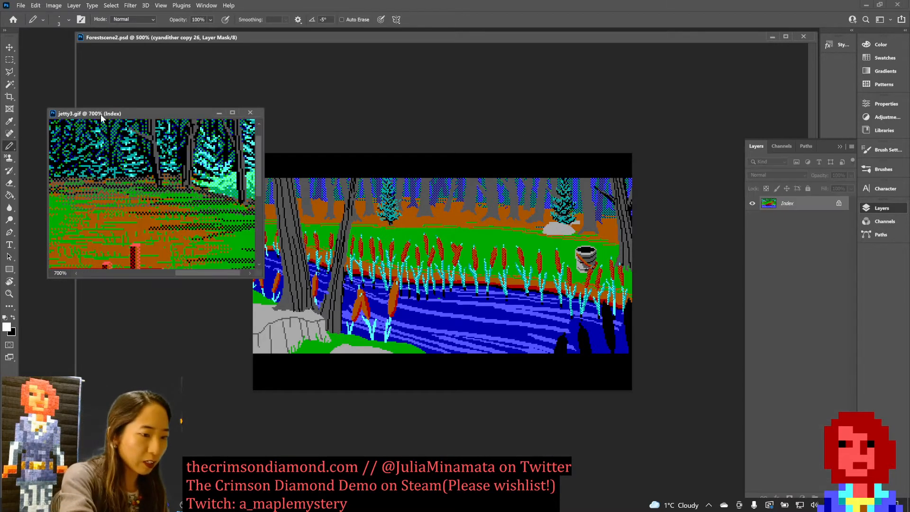
pyautogui.moveTo(183, 179); pyautogui.dragTo(233, 204)
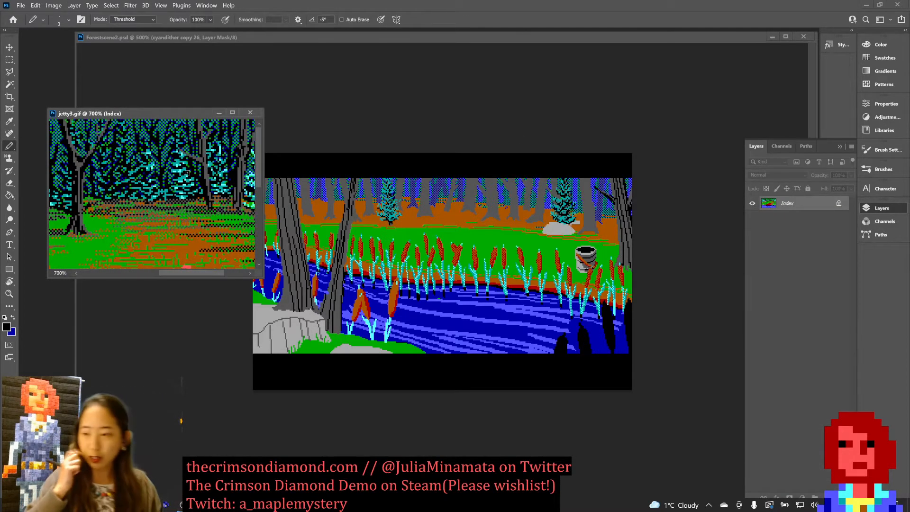
pyautogui.click(499, 147)
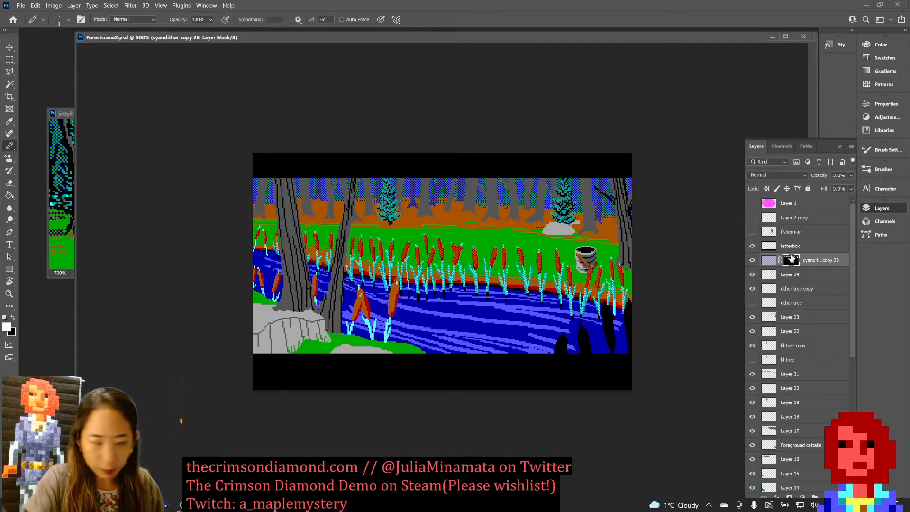
# Step: Duplicate the cyandither copy 26 layer together with its mask
pyautogui.rightClick(838, 265)
pyautogui.click(730, 149)
pyautogui.press('Return')
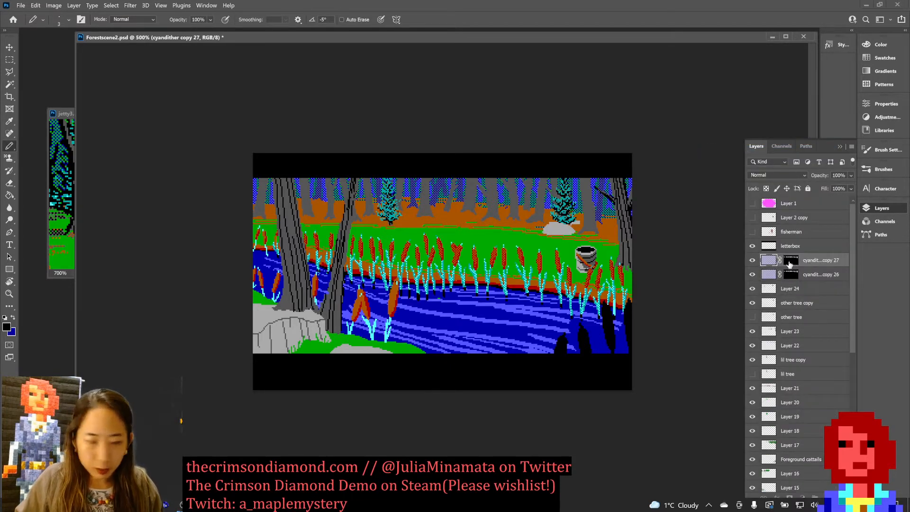
# Step: Fill the entire mask of cyandither copy 27 with white so its dither covers the whole scene
pyautogui.click(791, 261)
pyautogui.press('Delete')
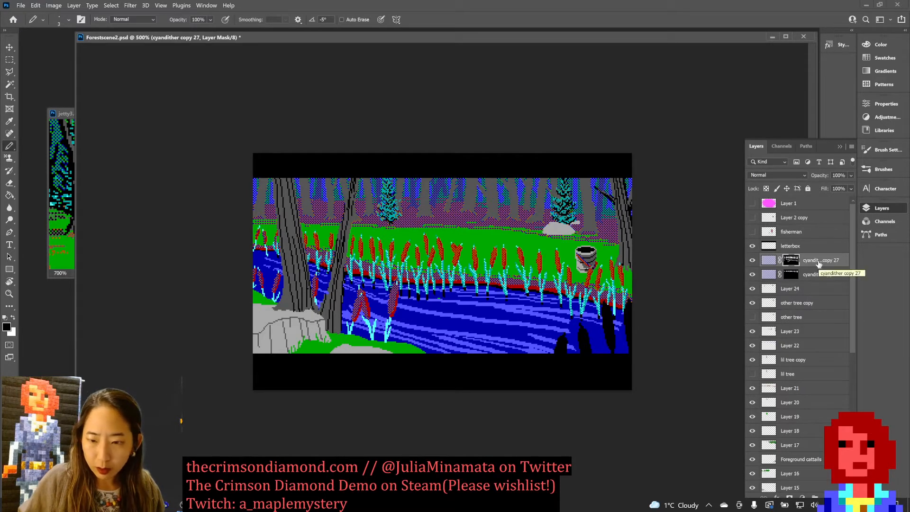
pyautogui.click(792, 263)
pyautogui.hotkey('ctrl', 'BackSpace')
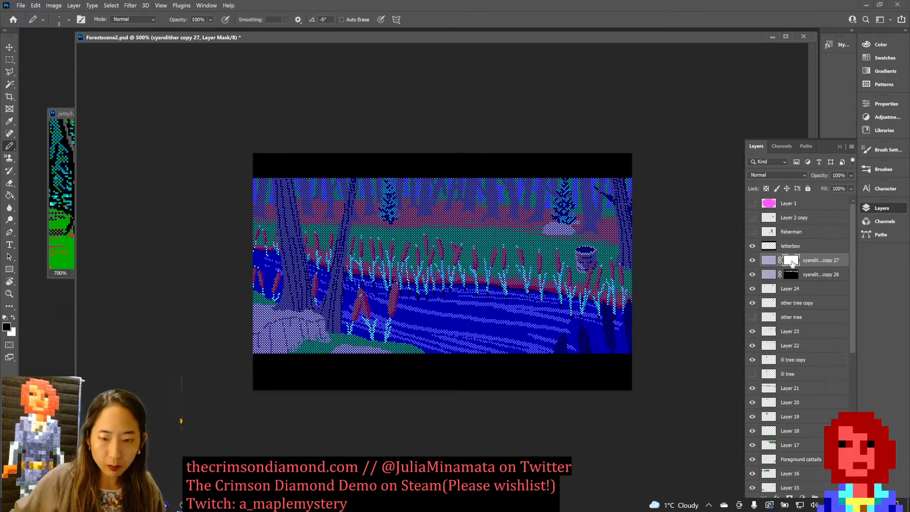
# Step: Recolor the dark blue dither pixels of the cyandither copy 27 layer to the dark gray of the background tree trunks
pyautogui.click(752, 260)
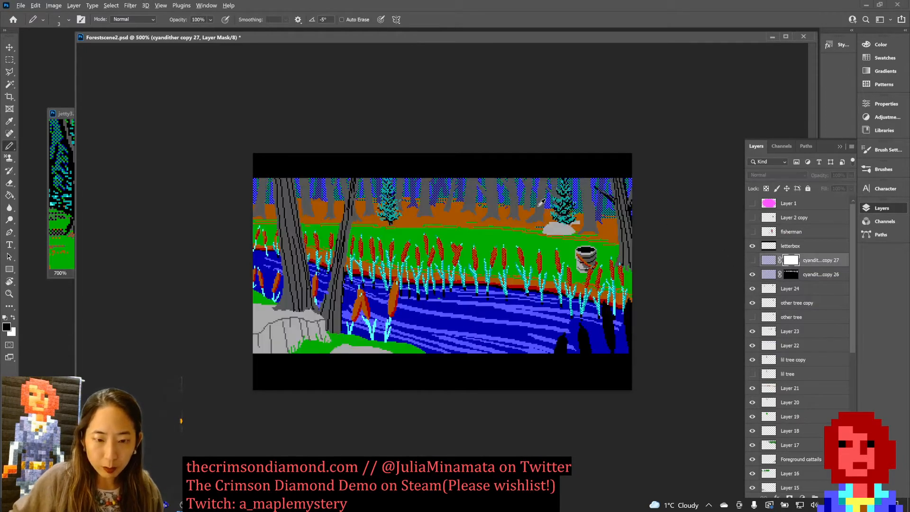
pyautogui.press('x')
pyautogui.click(752, 260)
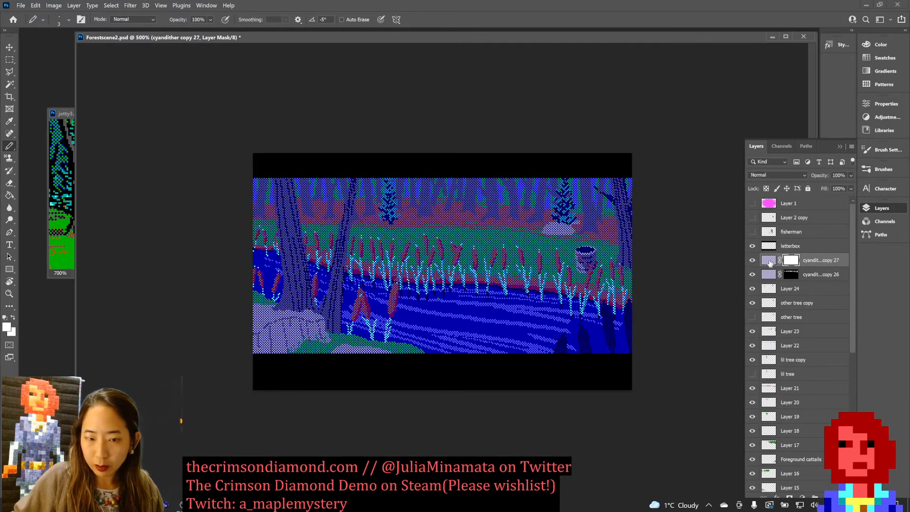
pyautogui.click(769, 262)
pyautogui.scroll(10, 586, 195)
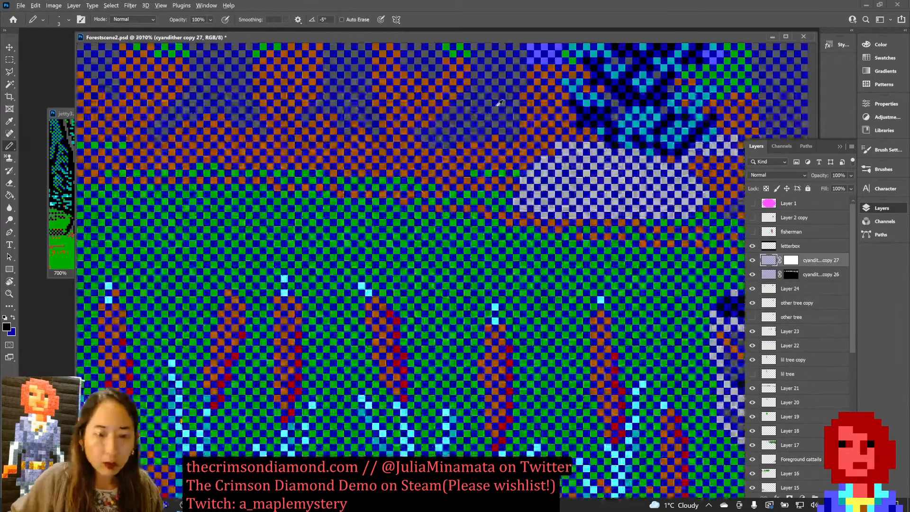
pyautogui.keyDown('alt'); pyautogui.click(512, 96); pyautogui.keyUp('alt')
pyautogui.press('x')
pyautogui.press('w')
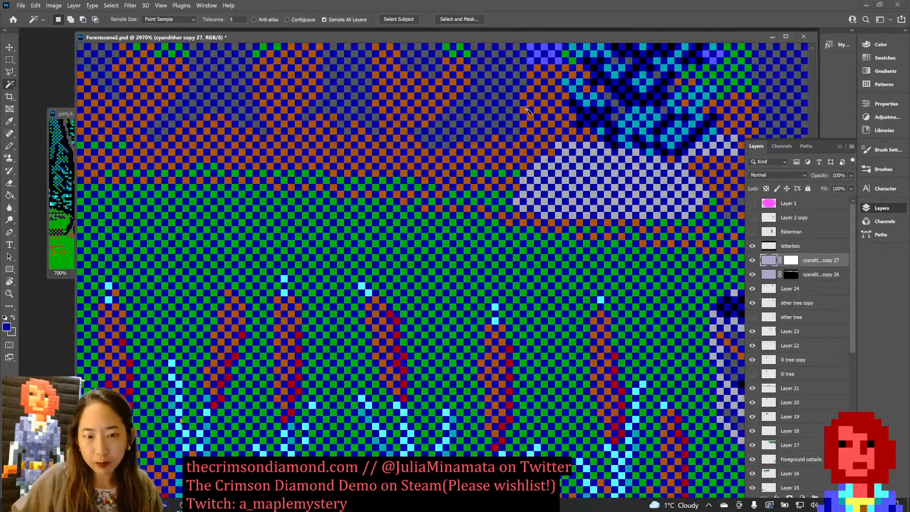
pyautogui.click(528, 110)
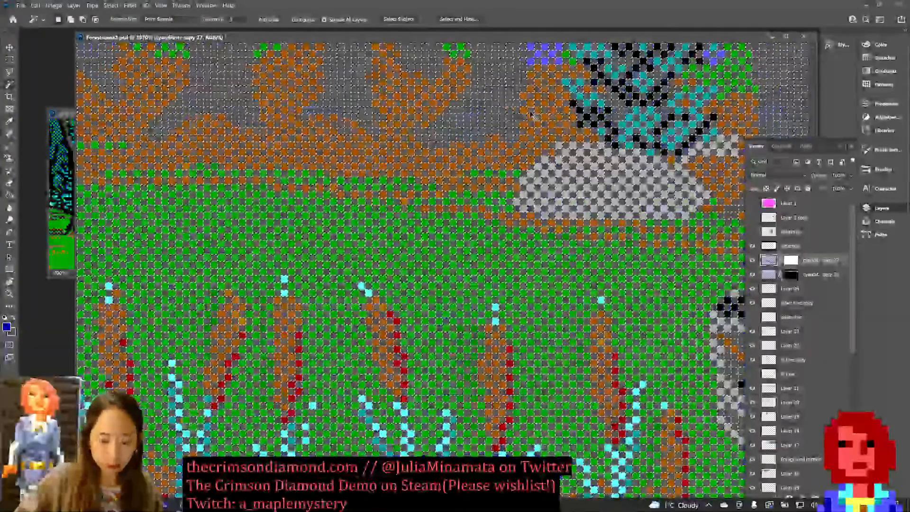
pyautogui.scroll(-6, 531, 114)
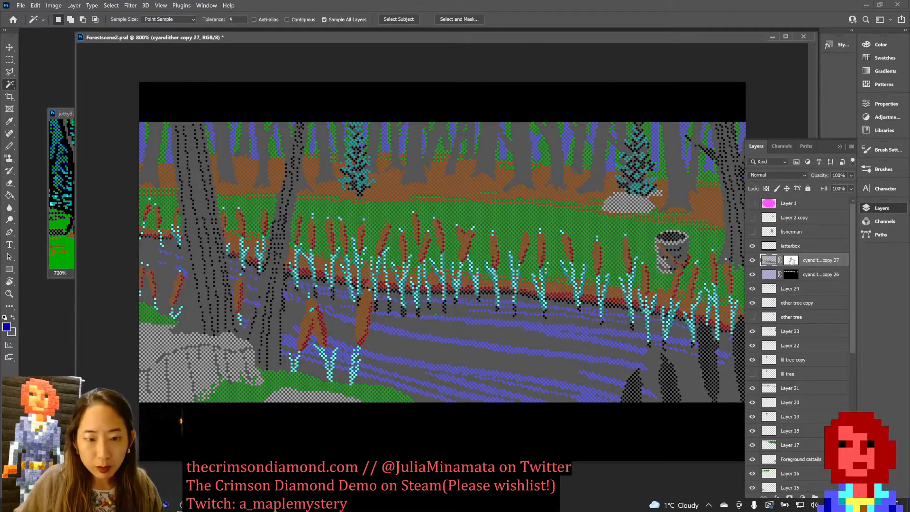
pyautogui.click(791, 260)
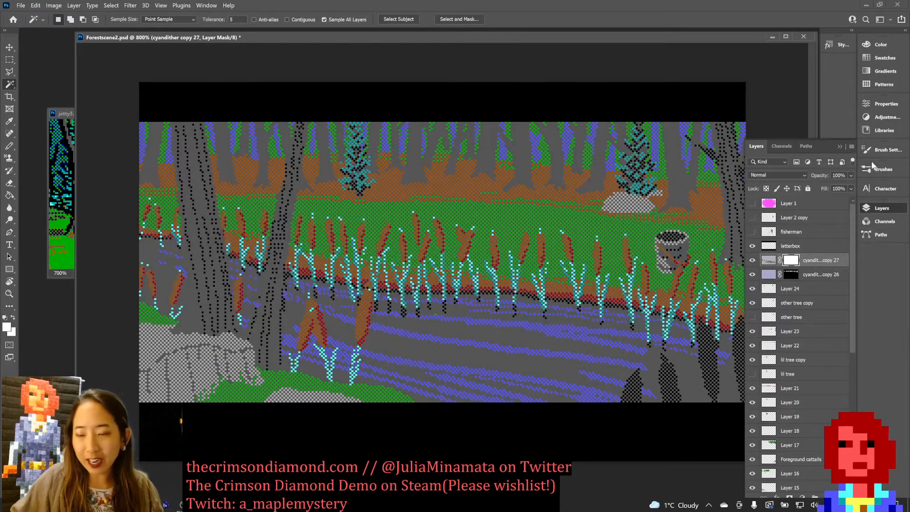
# Step: Fill a new layer directly above cyandither copy 26 with the light gray sampled from the rock and hide that layer
pyautogui.click(772, 276)
pyautogui.hotkey('ctrl', 'shift', 'n')
pyautogui.press('Return')
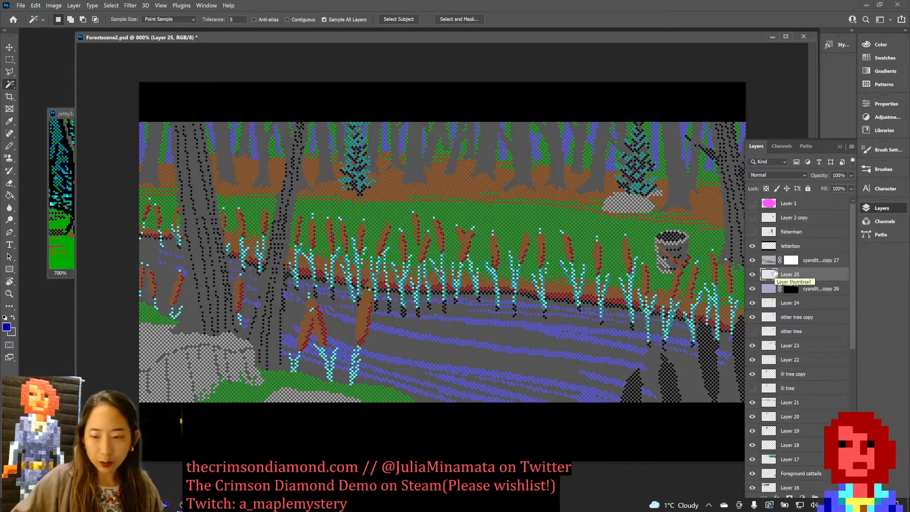
pyautogui.press('b')
pyautogui.keyDown('alt'); pyautogui.click(632, 201); pyautogui.keyUp('alt')
pyautogui.press('x')
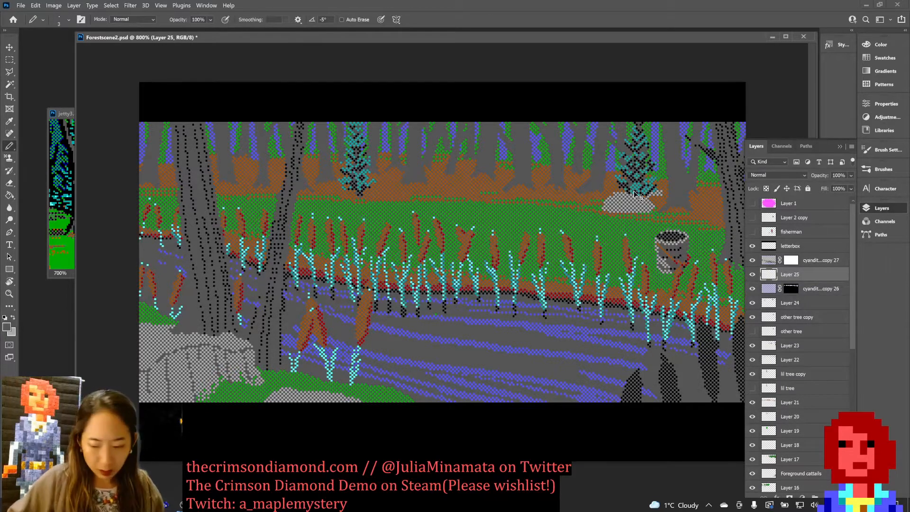
pyautogui.hotkey('ctrl', 'BackSpace')
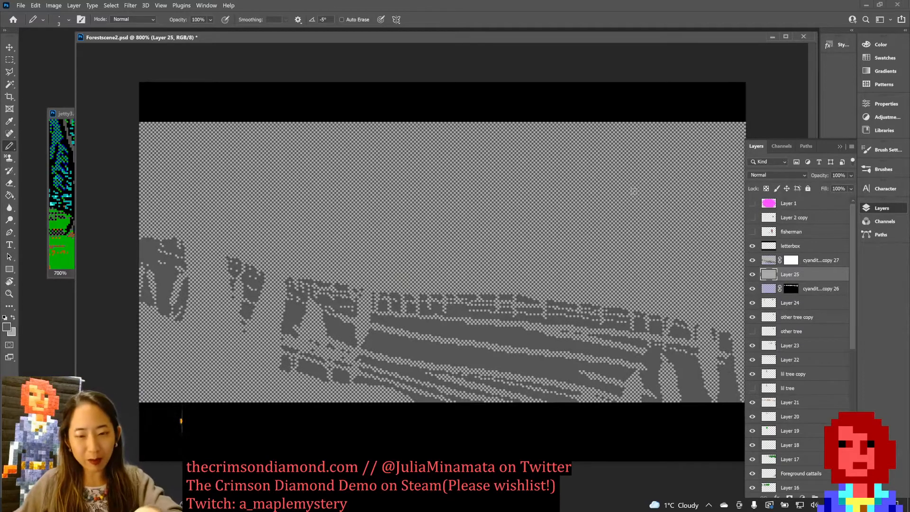
pyautogui.click(753, 275)
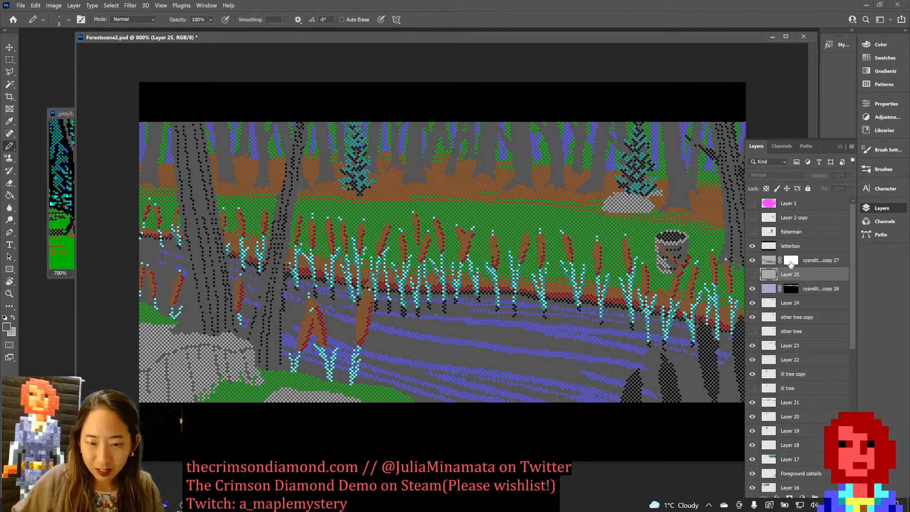
# Step: Set the background color to black and fill the entire mask of cyandither copy 27 with it
pyautogui.click(790, 262)
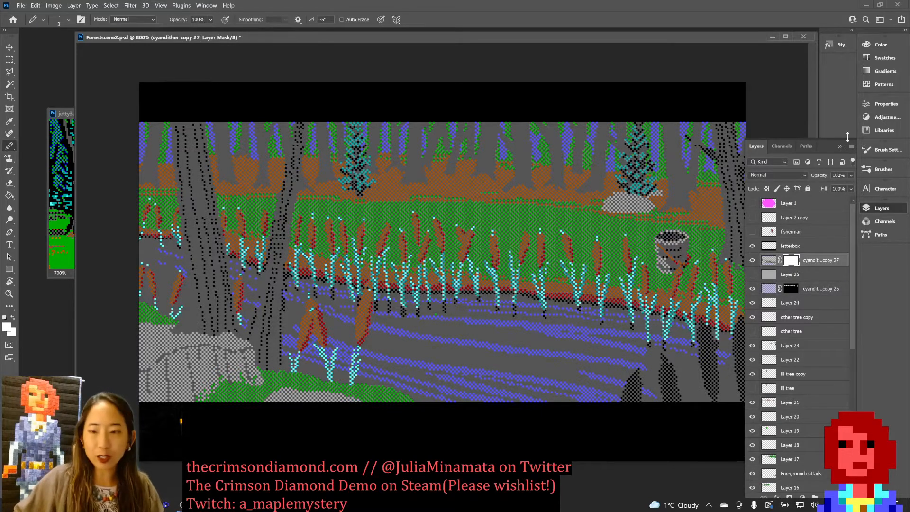
pyautogui.click(881, 44)
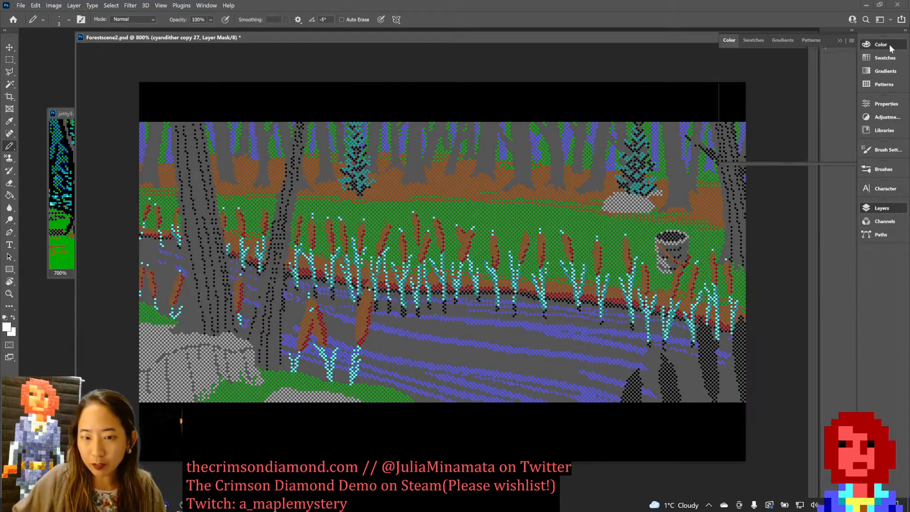
pyautogui.moveTo(786, 67); pyautogui.dragTo(843, 70)
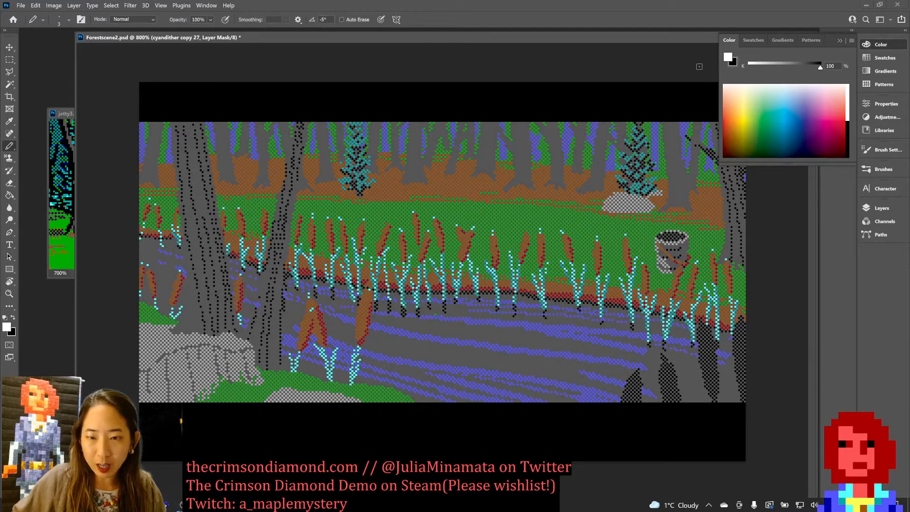
pyautogui.moveTo(676, 41); pyautogui.dragTo(627, 62)
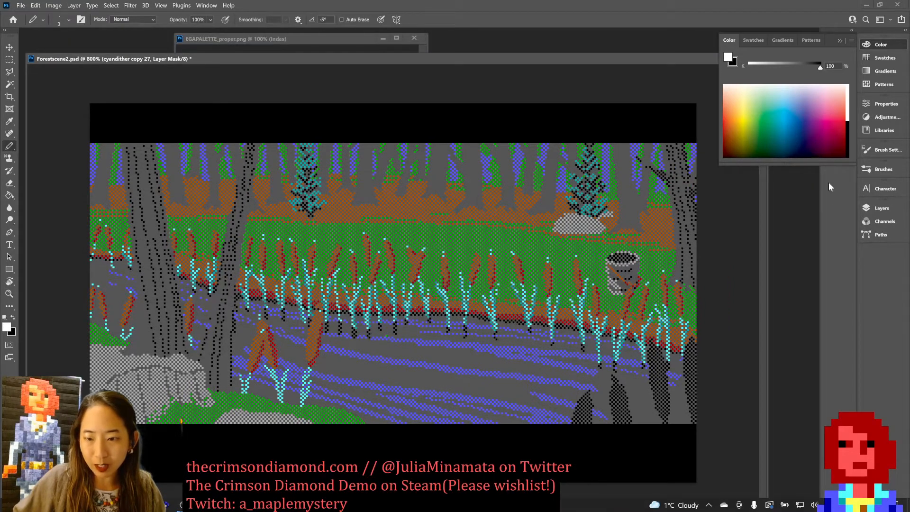
pyautogui.click(874, 207)
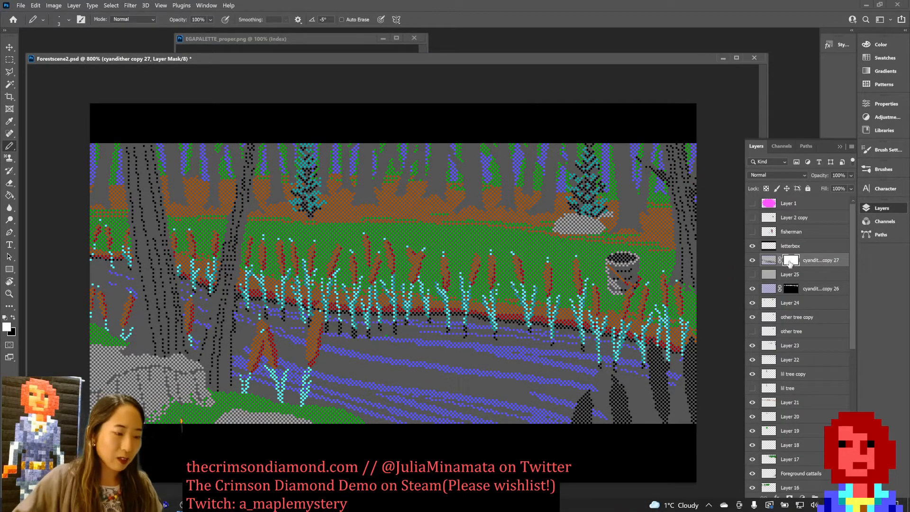
pyautogui.hotkey('ctrl', 'BackSpace')
# Step: Select the brown ground and paint gray dither on it along the tree bases in the cyandither copy 27 mask
pyautogui.press('w')
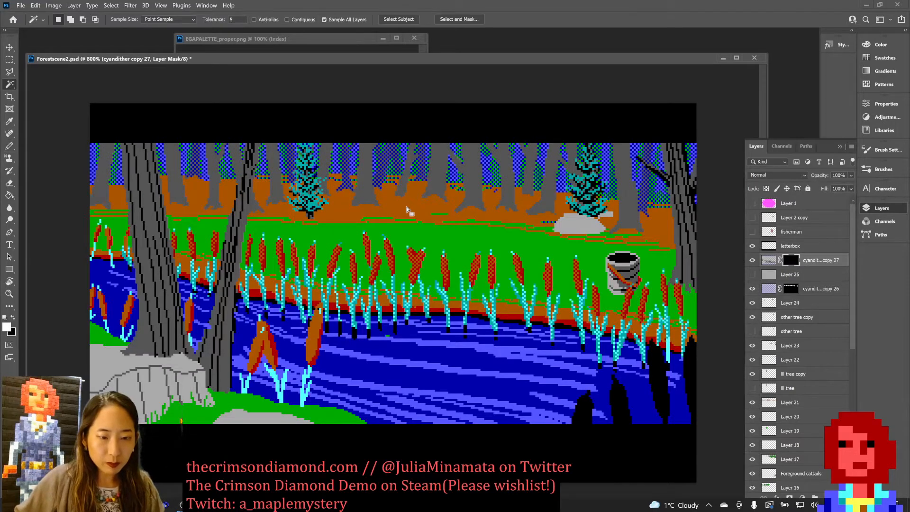
pyautogui.click(406, 206)
pyautogui.press('b')
pyautogui.hotkey('ctrl', 'd')
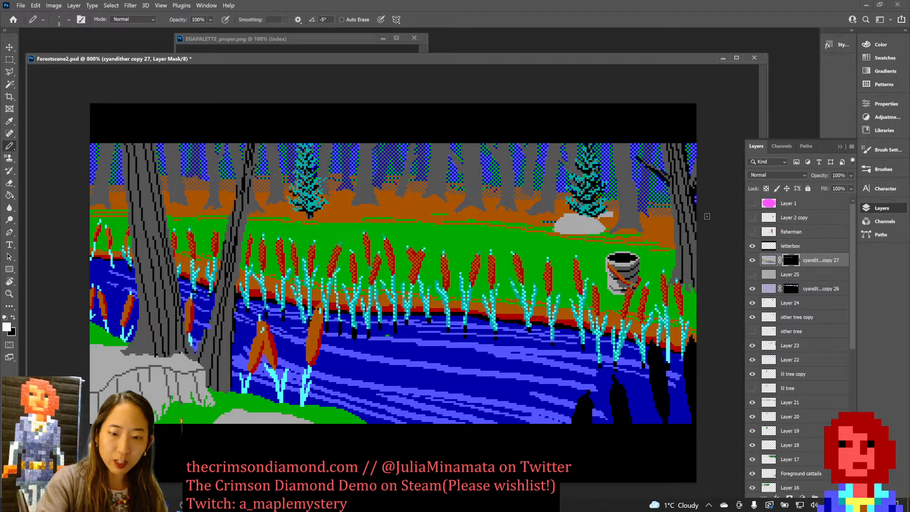
# Step: Reduce the pencil to 1 pixel and extend the gray dither further over the brown ground below the treeline
pyautogui.hotkey('ctrl', '-')
pyautogui.hotkey('ctrl', '-')
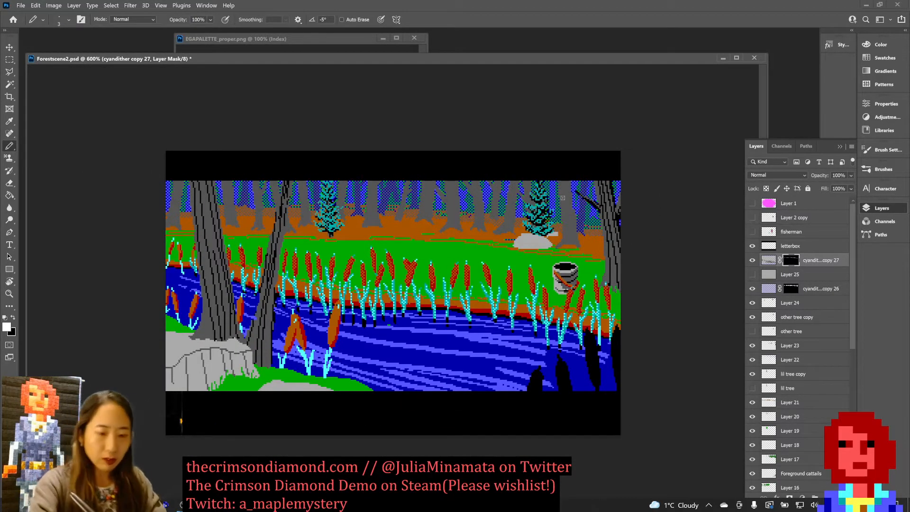
pyautogui.press('[')
pyautogui.press('[')
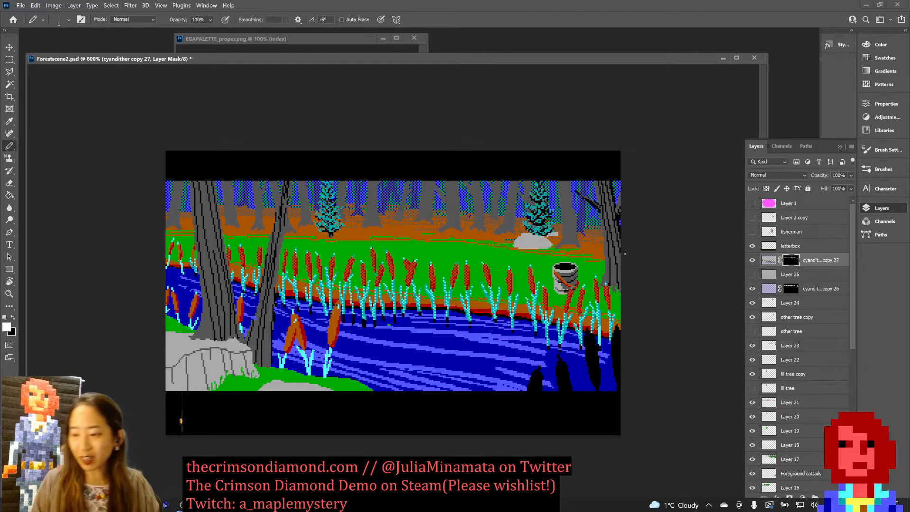
pyautogui.moveTo(447, 60); pyautogui.dragTo(488, 56)
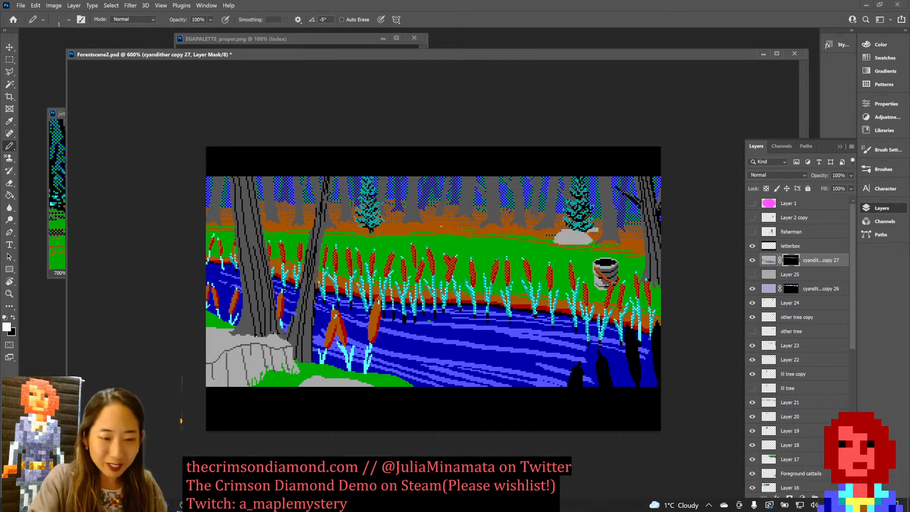
# Step: Duplicate the cyandither copy 26 layer with its mask as cyandither copy 28
pyautogui.click(789, 289)
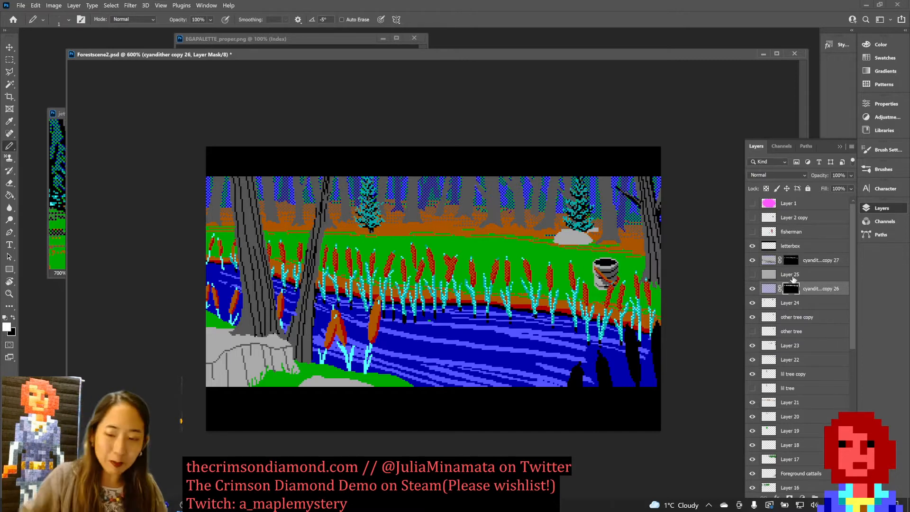
pyautogui.rightClick(812, 289)
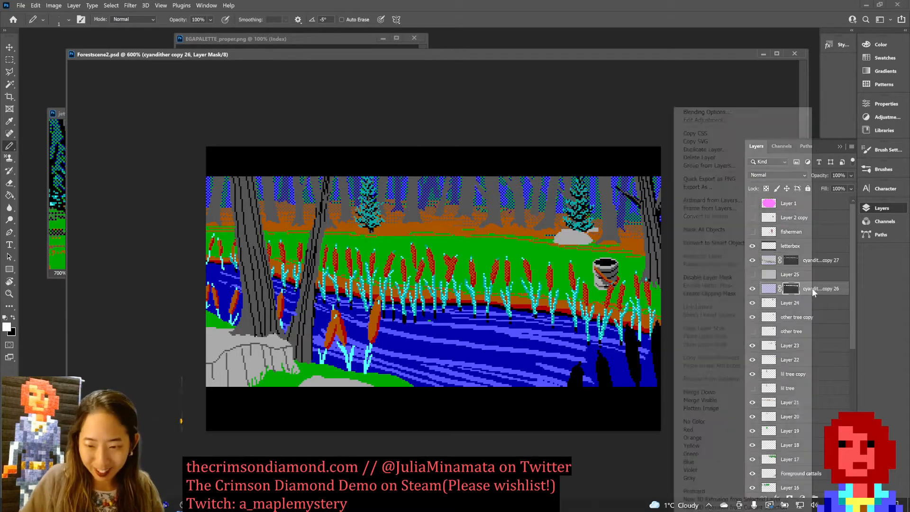
pyautogui.click(686, 149)
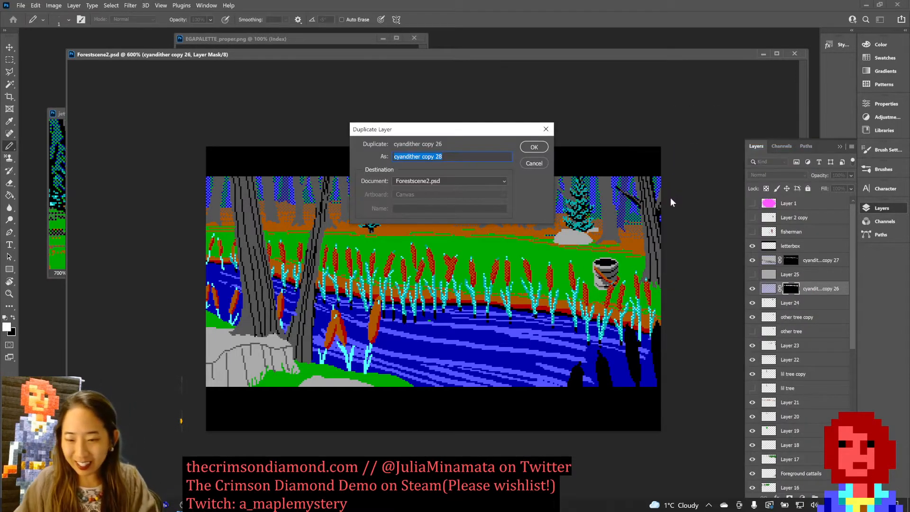
pyautogui.press('Return')
# Step: Reveal the blue dither of cyandither copy 28 over the selected brown areas in its mask and clear the selection
pyautogui.click(791, 289)
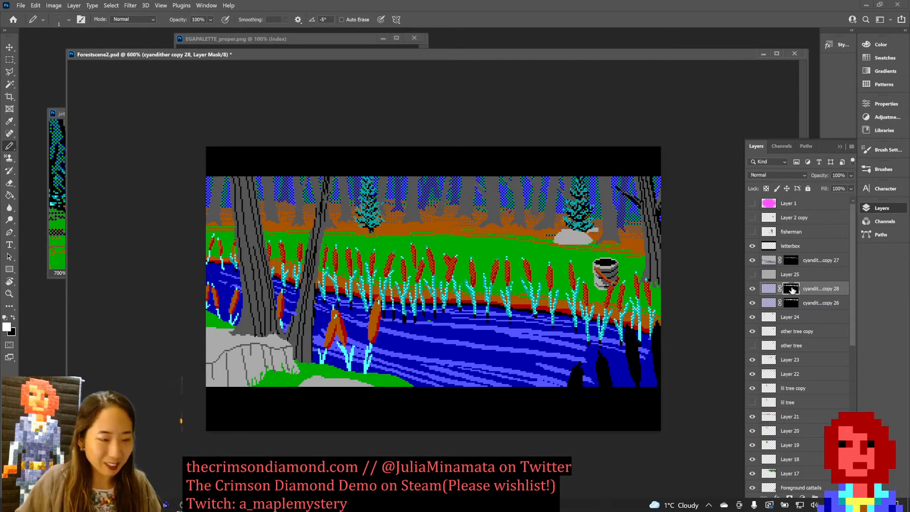
pyautogui.hotkey('ctrl', 'i')
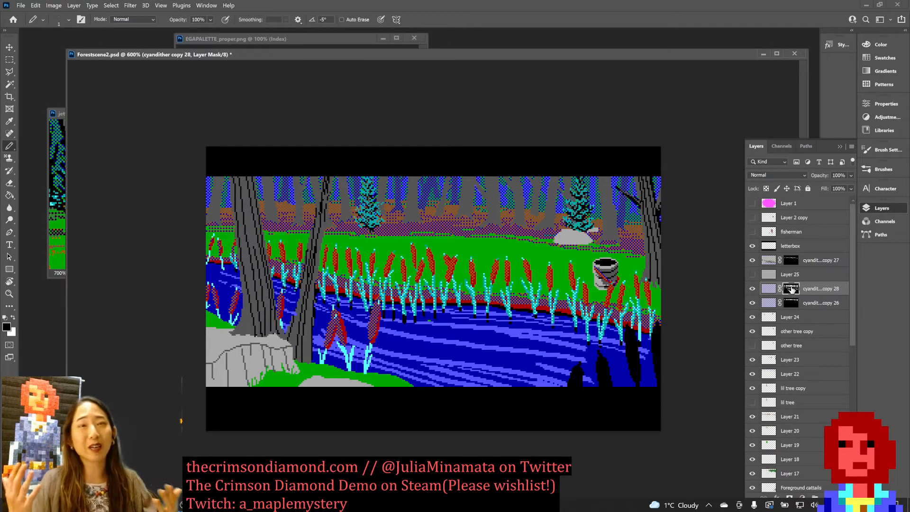
pyautogui.press('c')
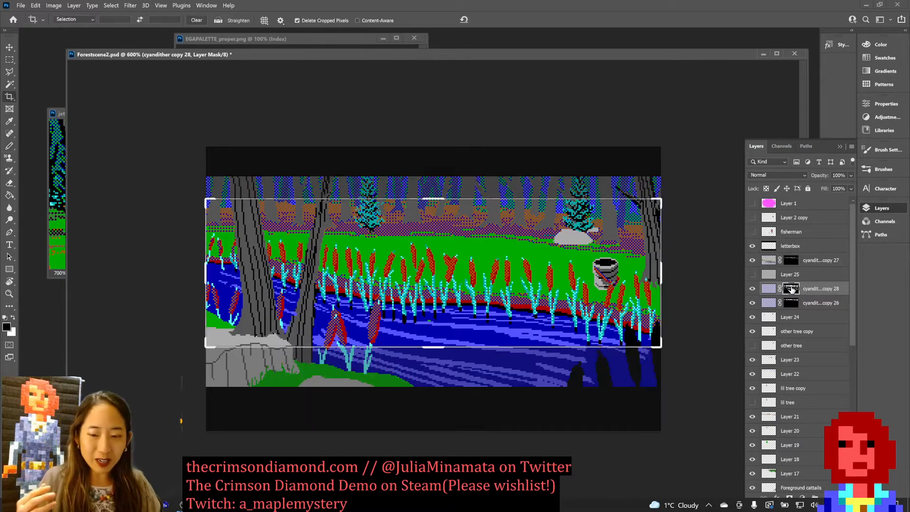
pyautogui.hotkey('ctrl', 'd')
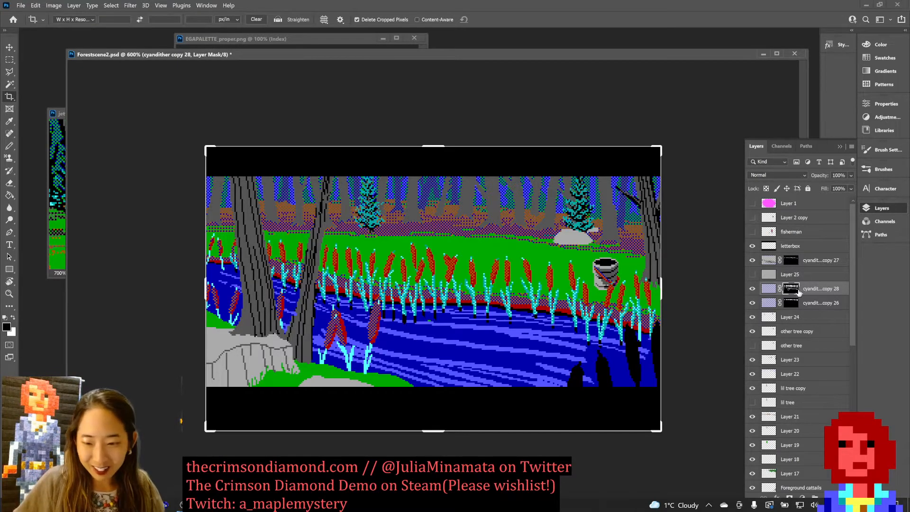
pyautogui.press('Escape')
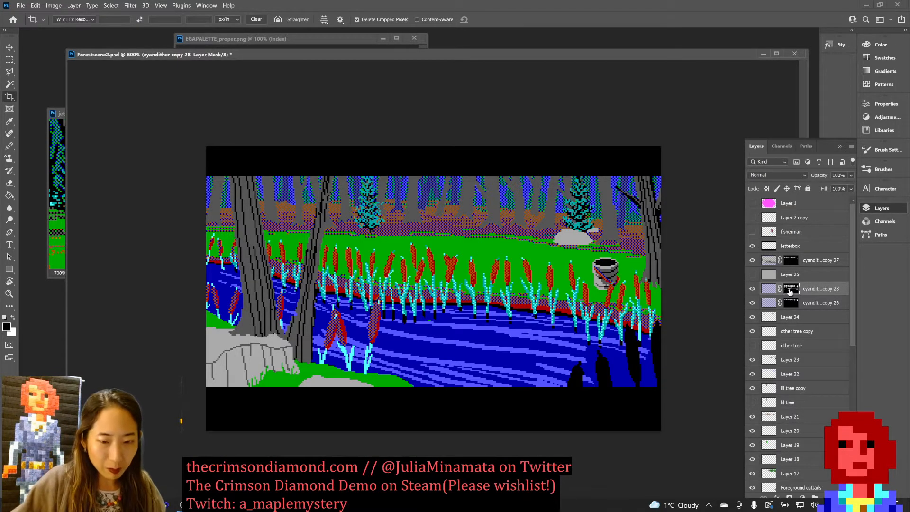
# Step: Move cyandither copy 28 above cyandither copy 27 and, isolated against Layer 25, make its entire mask white
pyautogui.moveTo(834, 296); pyautogui.dragTo(837, 257)
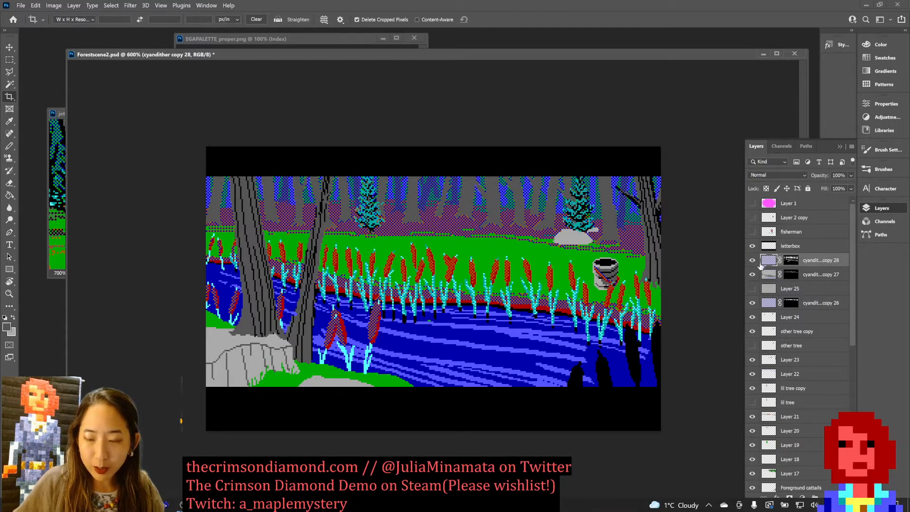
pyautogui.click(790, 264)
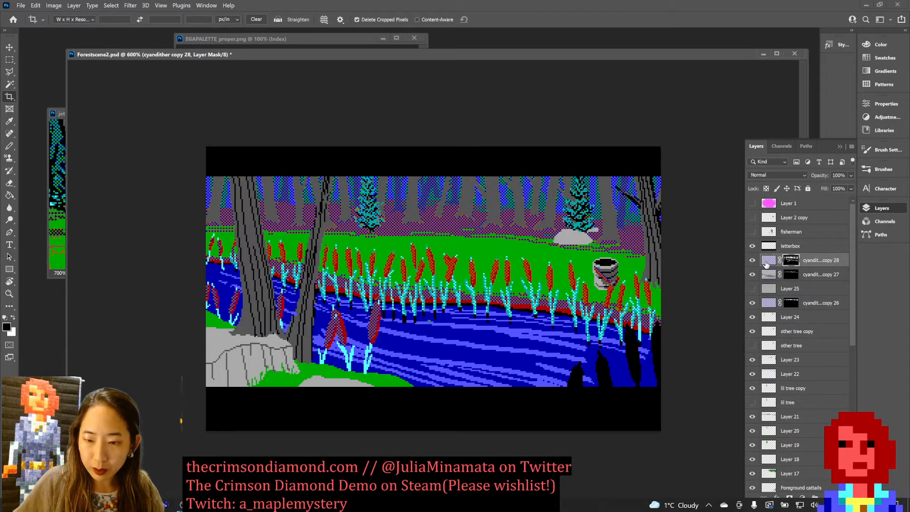
pyautogui.click(752, 288)
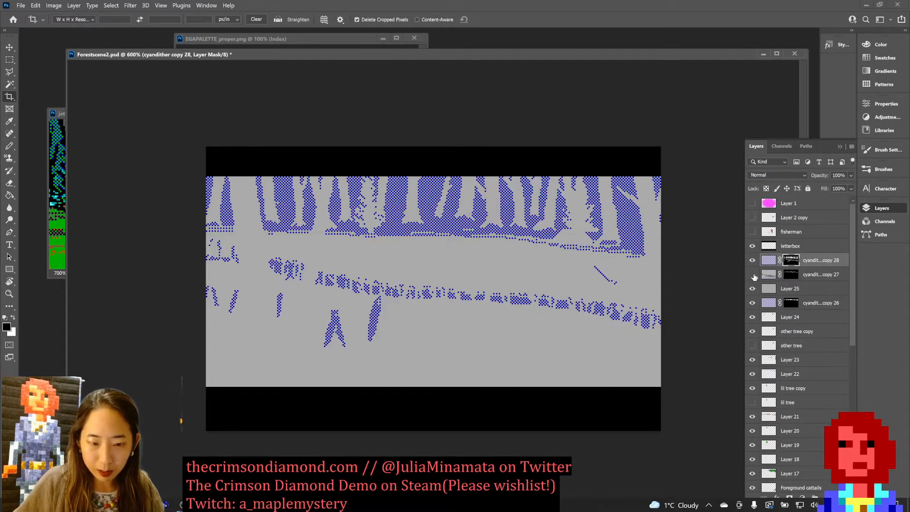
pyautogui.click(752, 261)
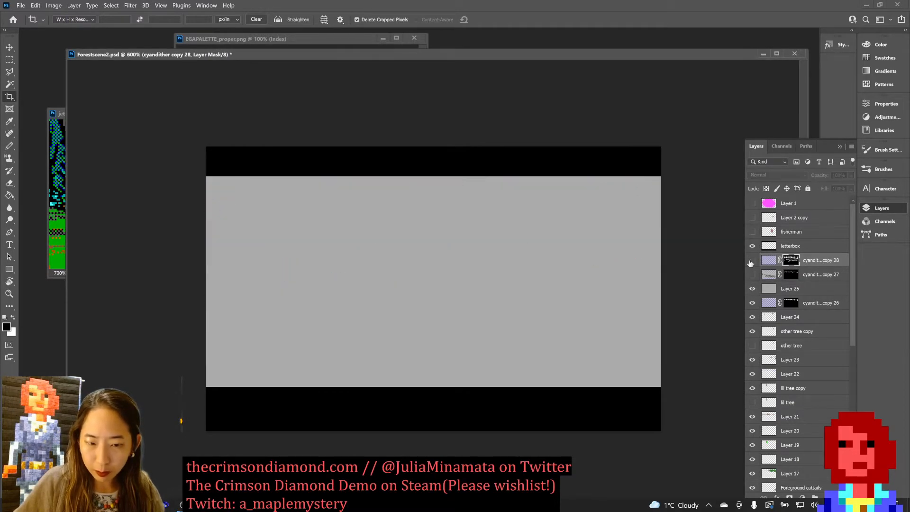
pyautogui.click(751, 262)
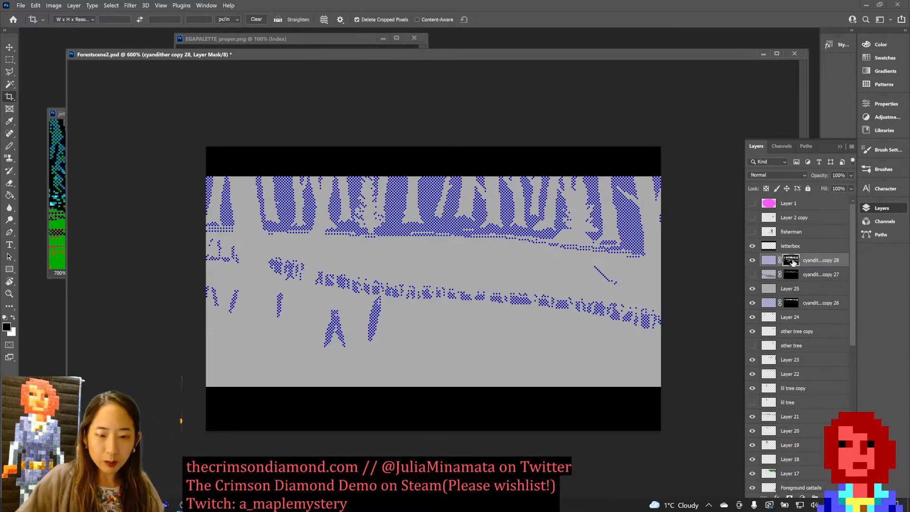
pyautogui.hotkey('ctrl', 'i')
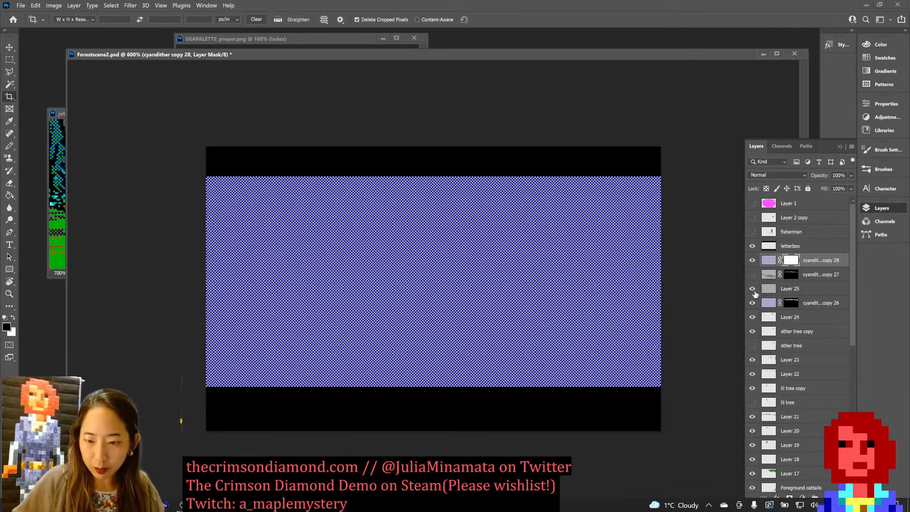
# Step: Hide Layer 25, show cyandither copy 28, make its pixel content active, and sample colors from the scene over the grass
pyautogui.click(752, 289)
pyautogui.click(753, 260)
pyautogui.click(753, 260)
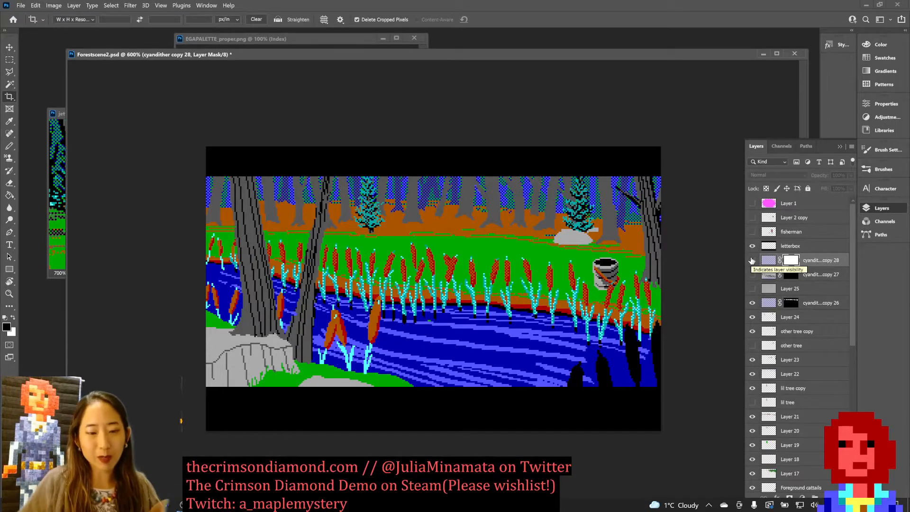
pyautogui.press('b')
pyautogui.press('x')
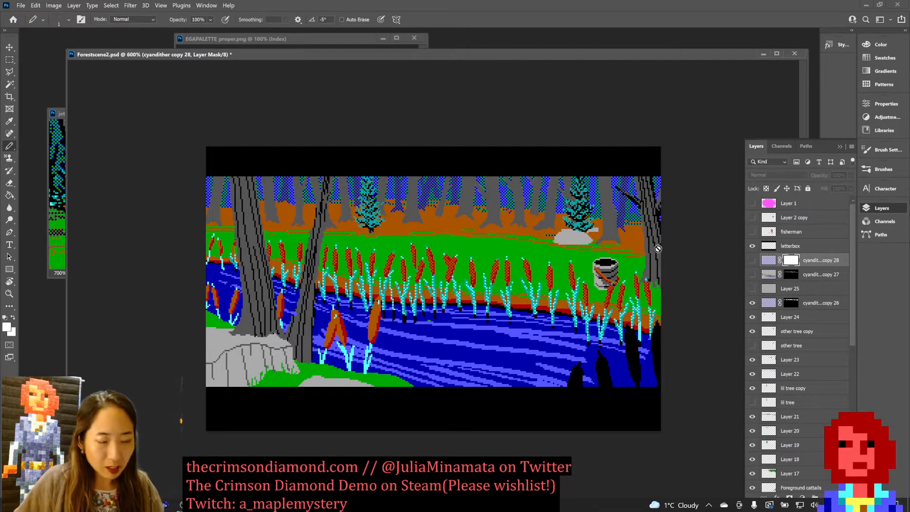
pyautogui.click(768, 262)
pyautogui.click(752, 260)
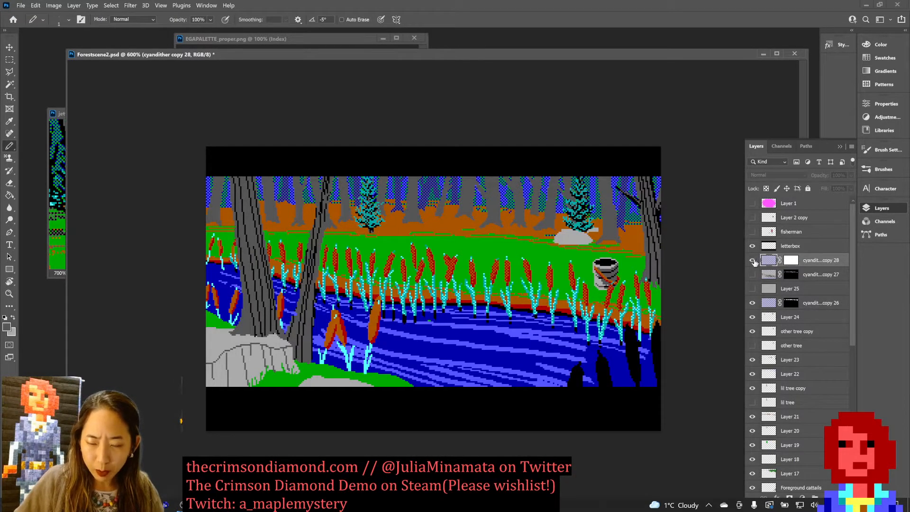
pyautogui.keyDown('alt'); pyautogui.click(531, 252); pyautogui.keyUp('alt')
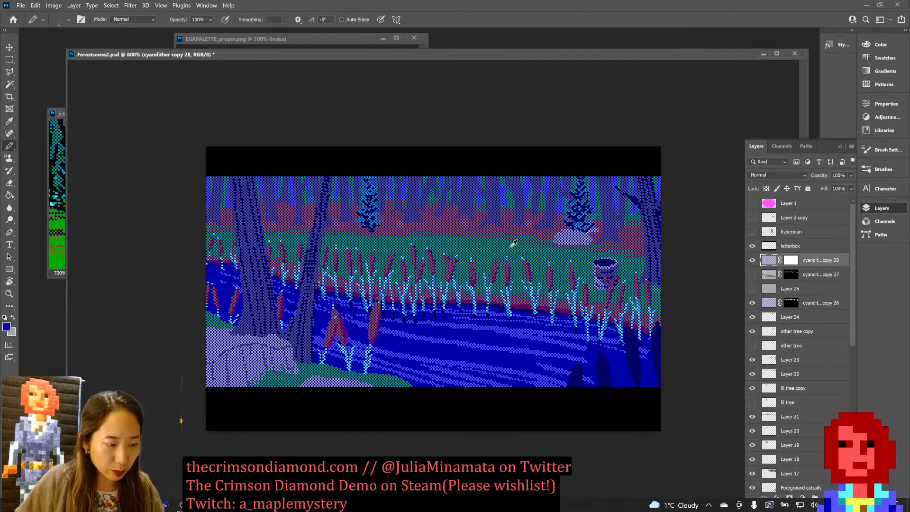
pyautogui.moveTo(431, 214); pyautogui.dragTo(589, 316)
pyautogui.keyDown('alt'); pyautogui.click(475, 249); pyautogui.keyUp('alt')
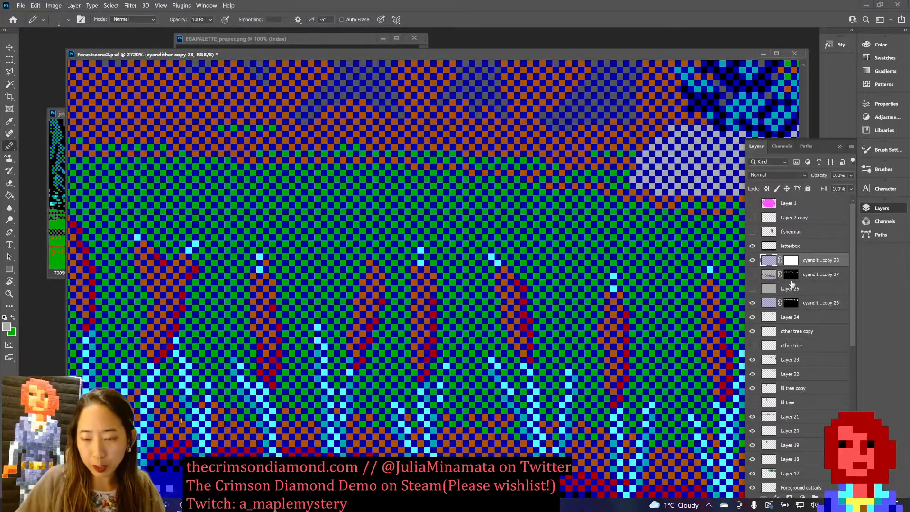
# Step: Try to recolor the dark blue dither pixels of cyandither copy 28 green and clear the selection
pyautogui.click(793, 262)
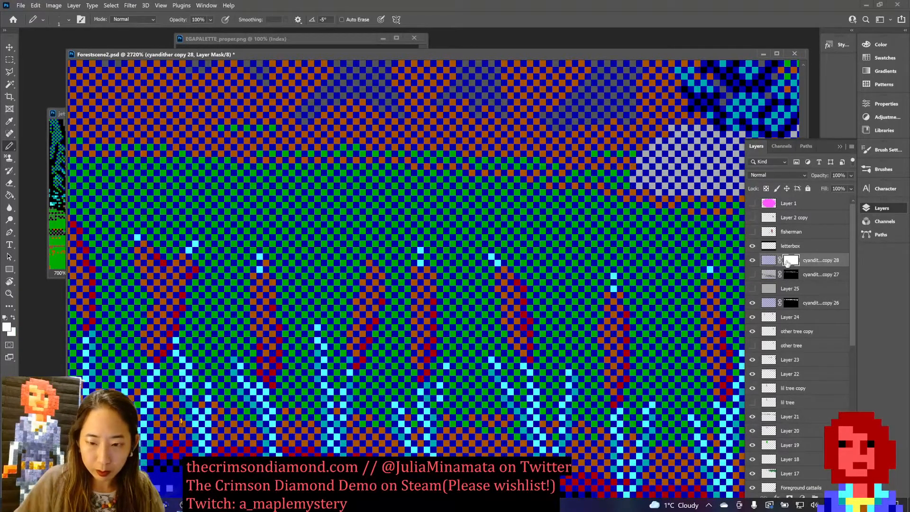
pyautogui.click(769, 263)
pyautogui.press('w')
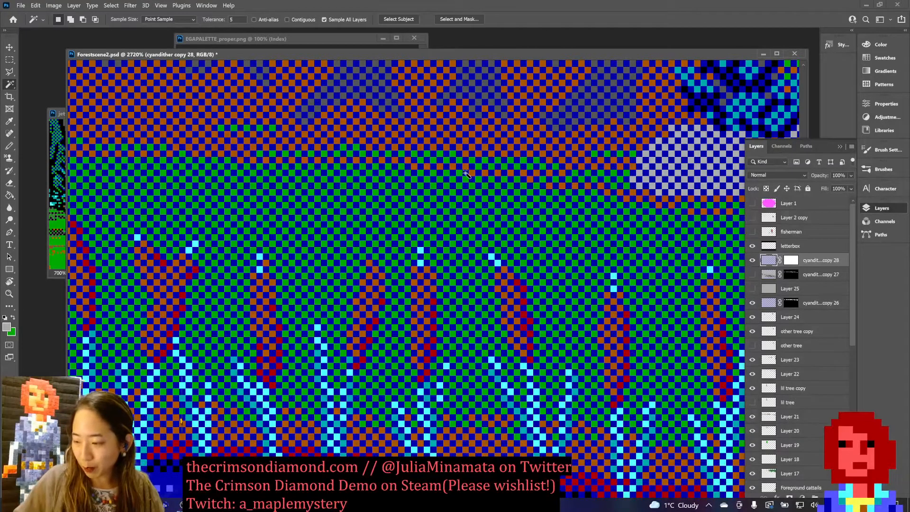
pyautogui.click(489, 194)
pyautogui.hotkey('ctrl', 'BackSpace')
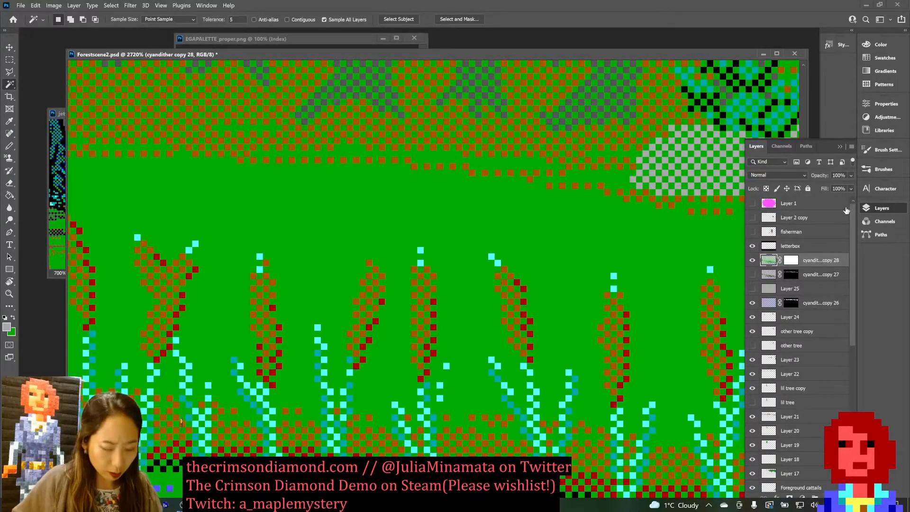
pyautogui.press('Delete')
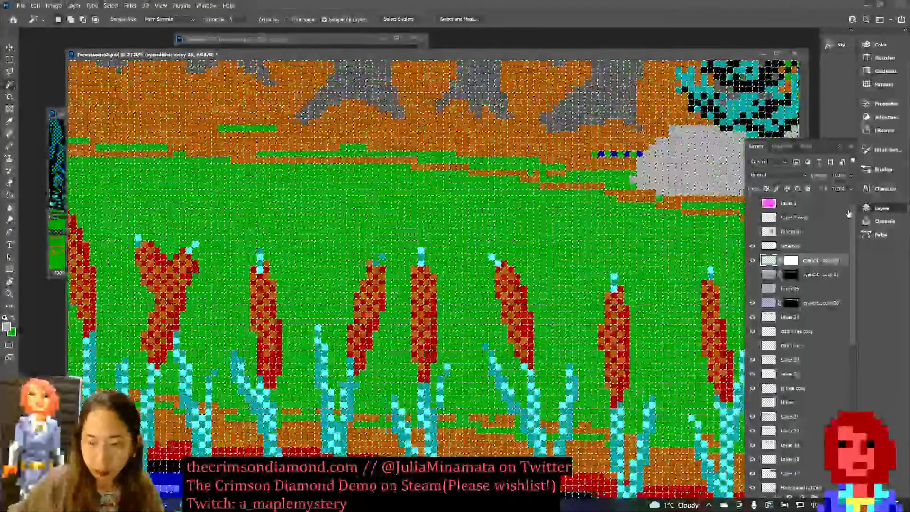
pyautogui.hotkey('ctrl', 'd')
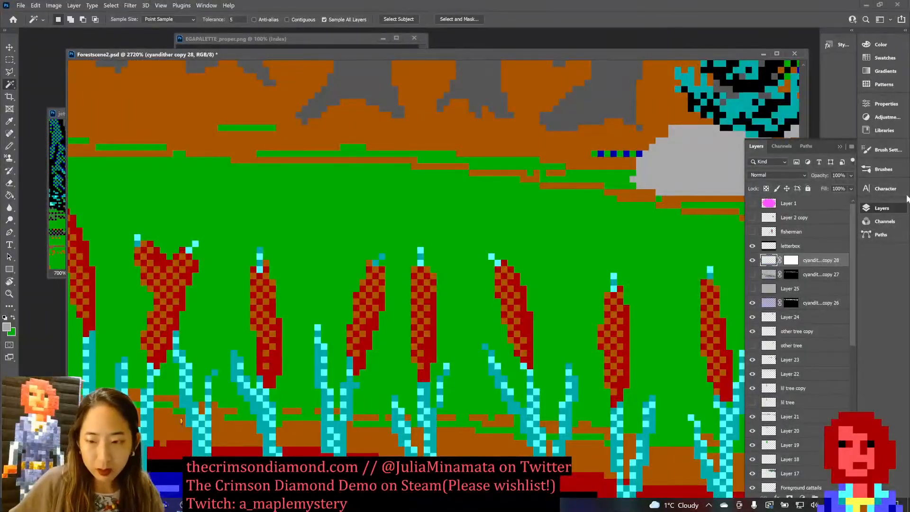
pyautogui.hotkey('ctrl', 'shift', 'd')
pyautogui.press('Delete')
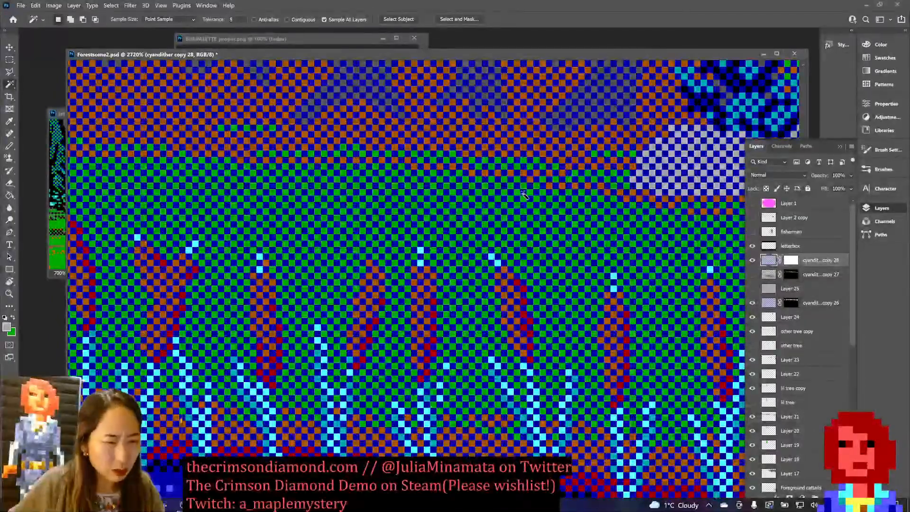
# Step: Select the dark blue dither pixels on cyandither copy 28, fill them with green, and deselect
pyautogui.click(523, 195)
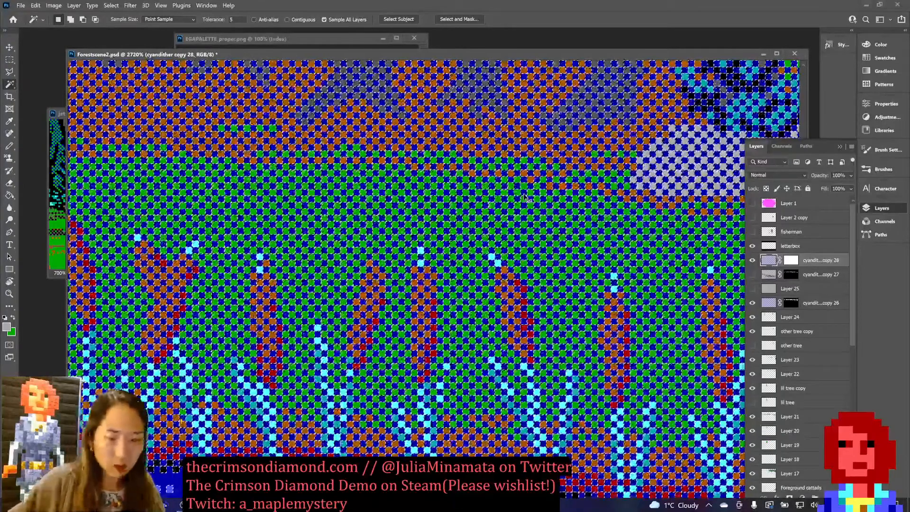
pyautogui.hotkey('ctrl', 'BackSpace')
pyautogui.hotkey('ctrl', 'd')
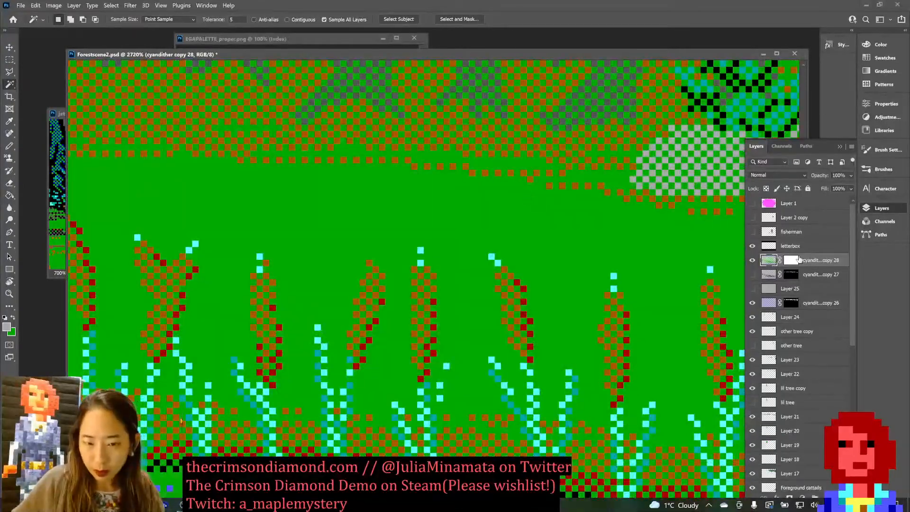
# Step: Inspect the recolored green dither against Layer 25, make the mask of cyandither copy 28 active, and hide Layer 25 again
pyautogui.click(752, 289)
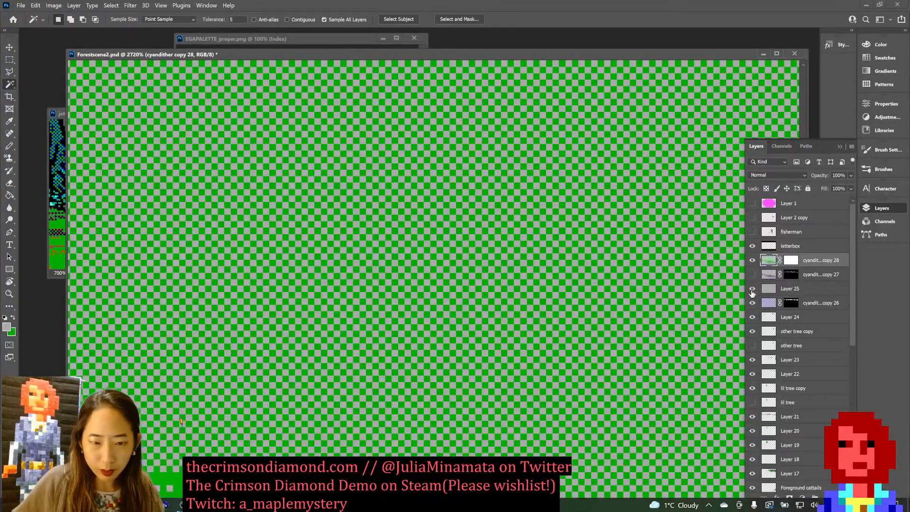
pyautogui.hotkey('ctrl', '-')
pyautogui.hotkey('ctrl', '-')
pyautogui.hotkey('ctrl', '-')
pyautogui.hotkey('ctrl', '-')
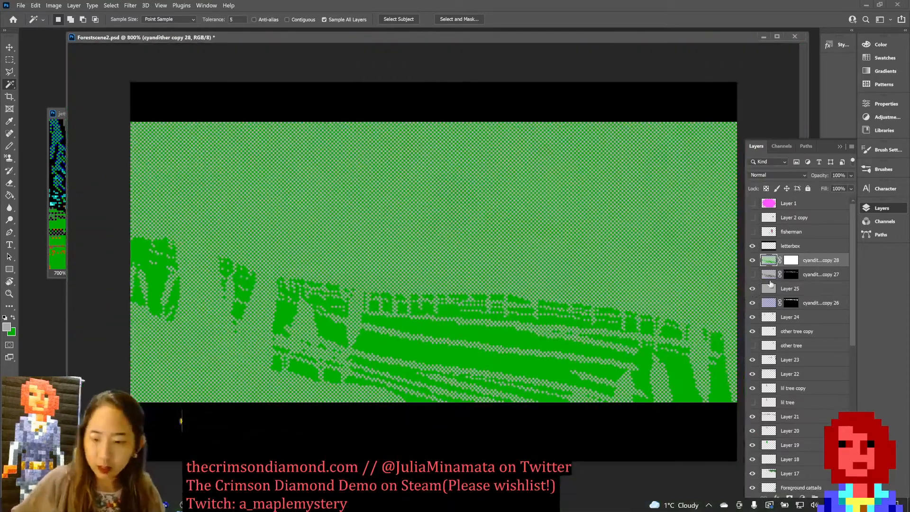
pyautogui.click(789, 262)
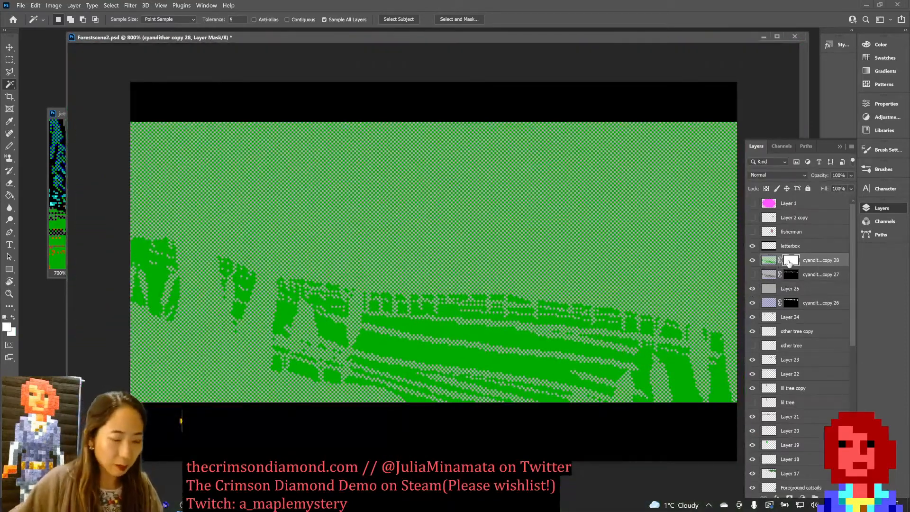
pyautogui.click(752, 288)
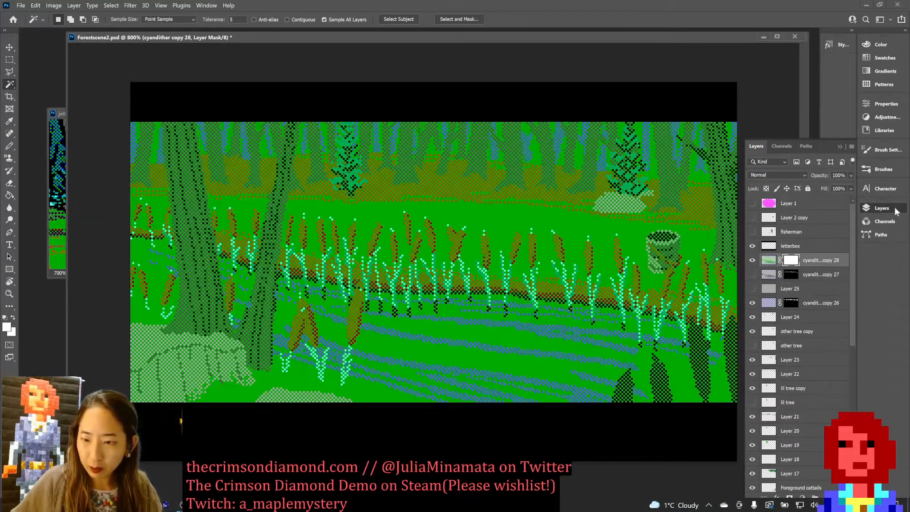
# Step: Set the background color to black at K 100% and fill the mask of cyandither copy 28 with it
pyautogui.click(880, 208)
pyautogui.click(877, 209)
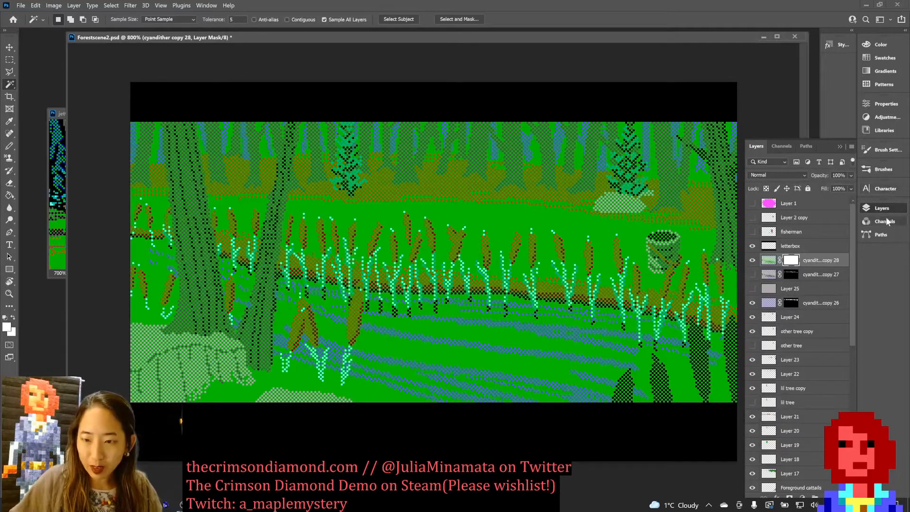
pyautogui.click(872, 45)
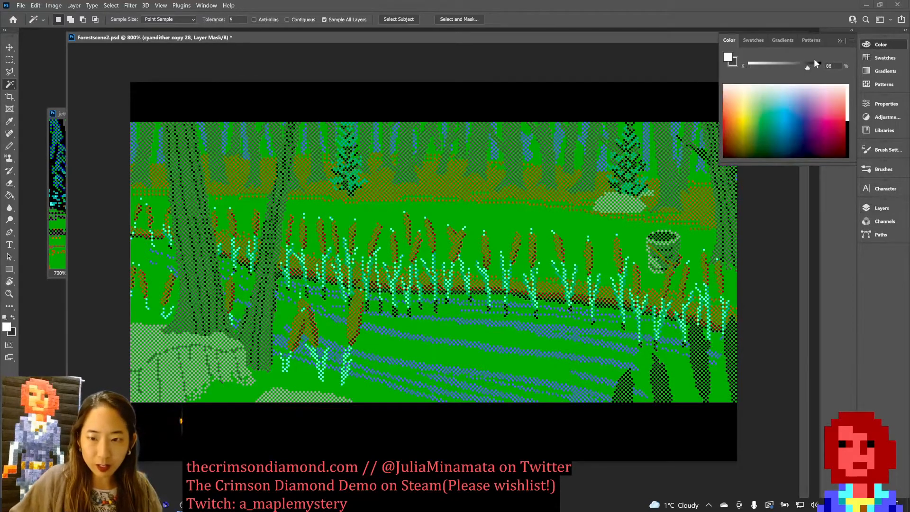
pyautogui.click(819, 63)
pyautogui.hotkey('ctrl', 'BackSpace')
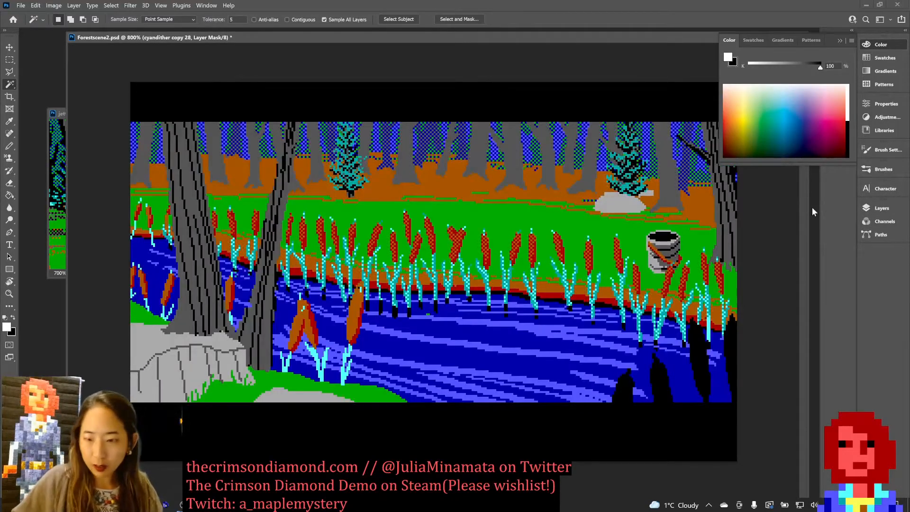
pyautogui.click(881, 207)
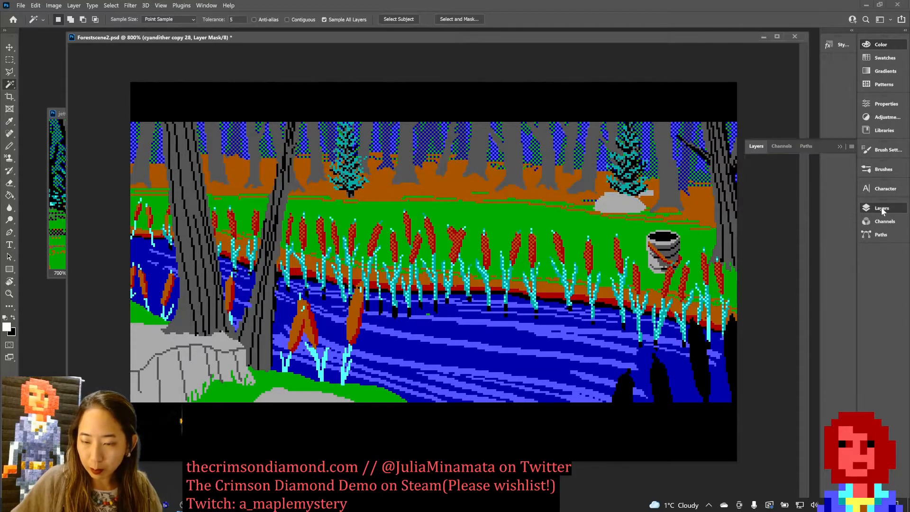
# Step: Show the cyandither copy 27 layer again and clear the selection of the brown areas
pyautogui.press('b')
pyautogui.press('x')
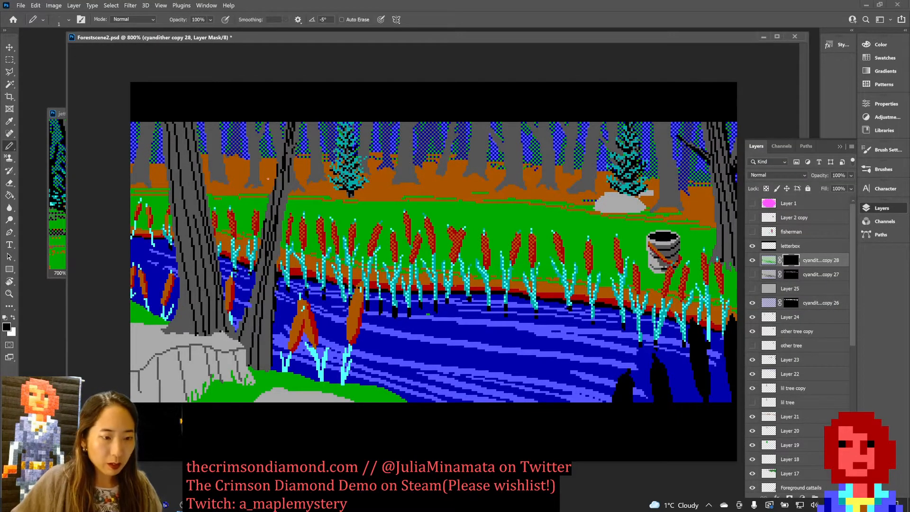
pyautogui.press('w')
pyautogui.click(237, 172)
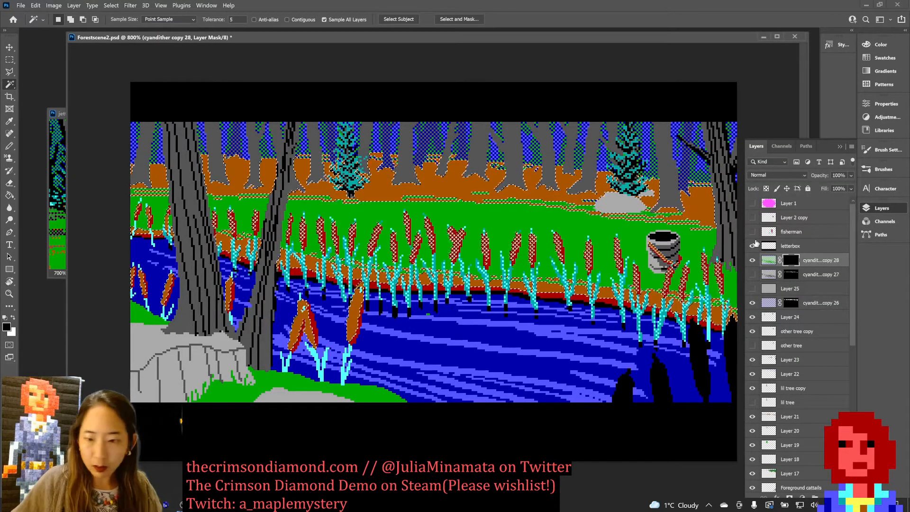
pyautogui.click(752, 274)
pyautogui.hotkey('ctrl', 'd')
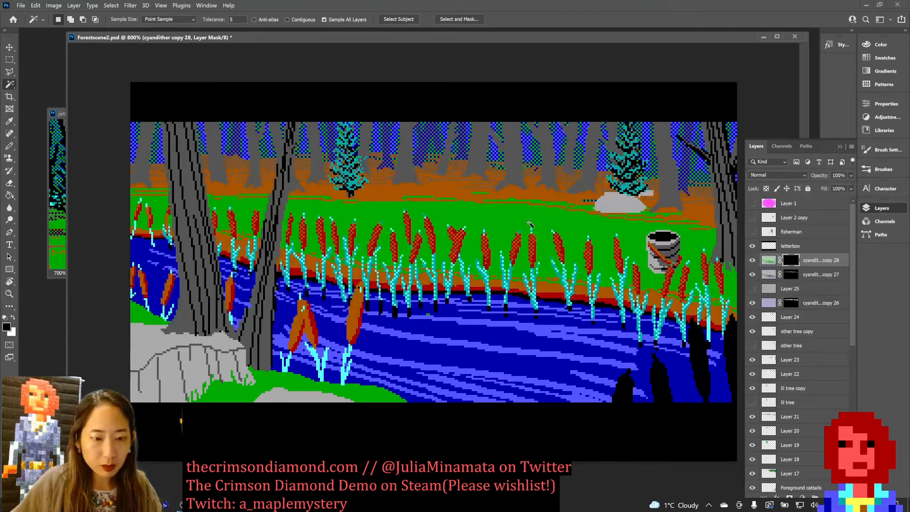
# Step: Try to reveal green dither with a white pencil stroke along the grass edge across the large tree trunk
pyautogui.press('b')
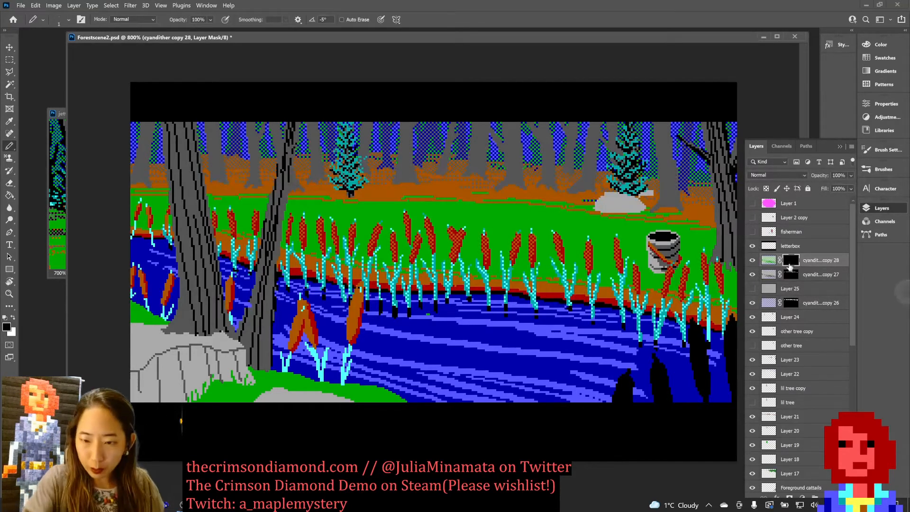
pyautogui.click(769, 260)
pyautogui.click(790, 260)
pyautogui.press('x')
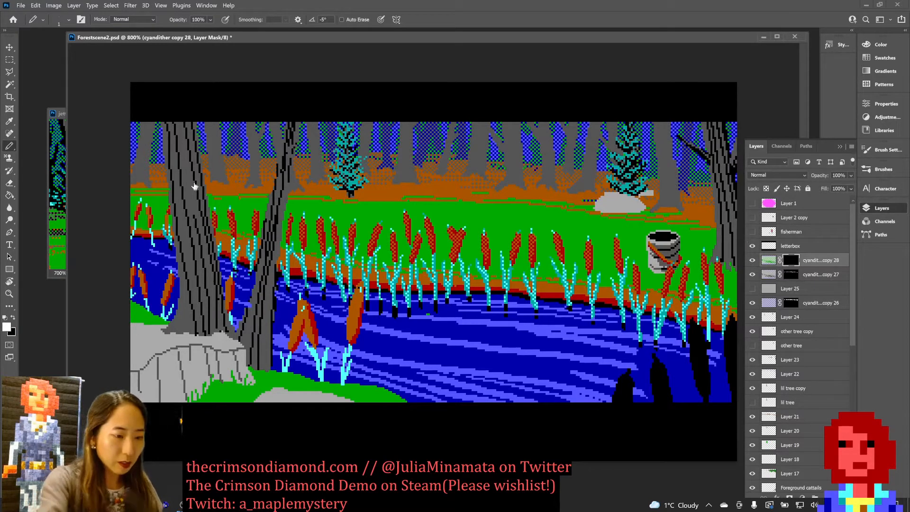
pyautogui.moveTo(133, 195); pyautogui.dragTo(200, 193)
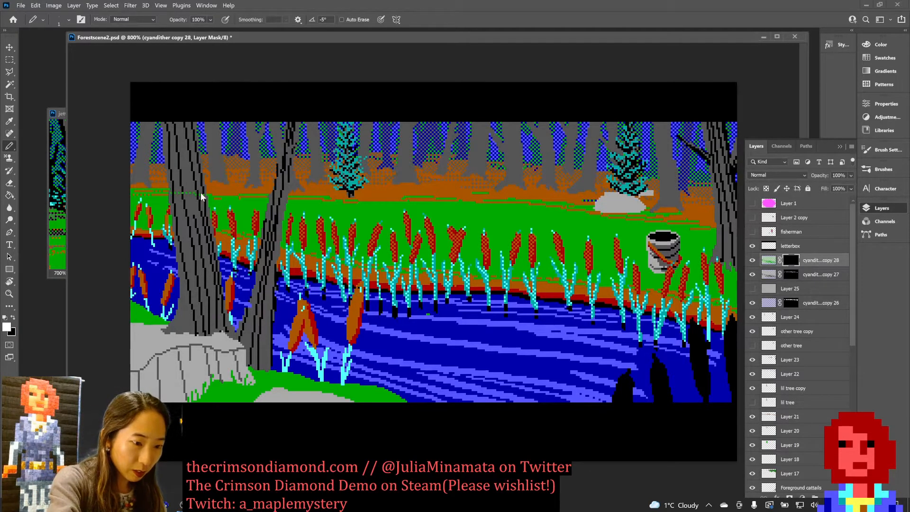
# Step: Select the brown areas of the scene with the Magic Wand, discarding the mistaken green selection
pyautogui.press('w')
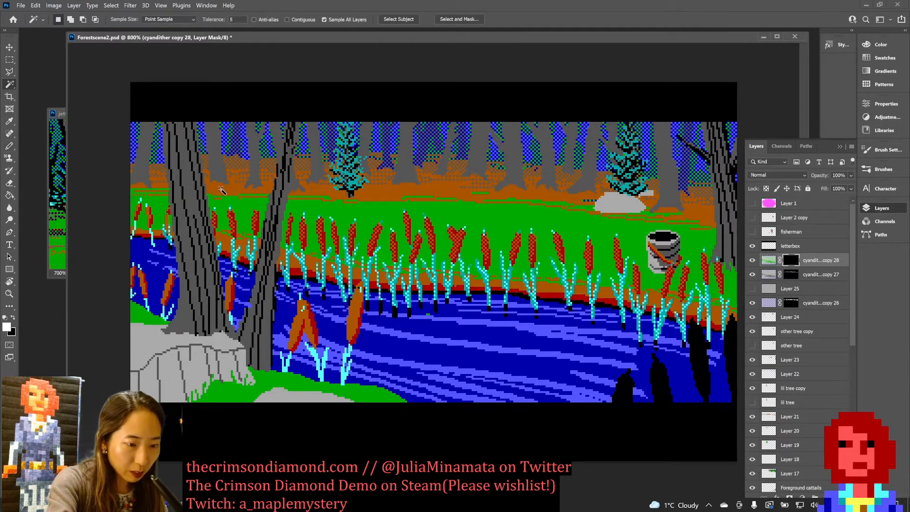
pyautogui.click(227, 204)
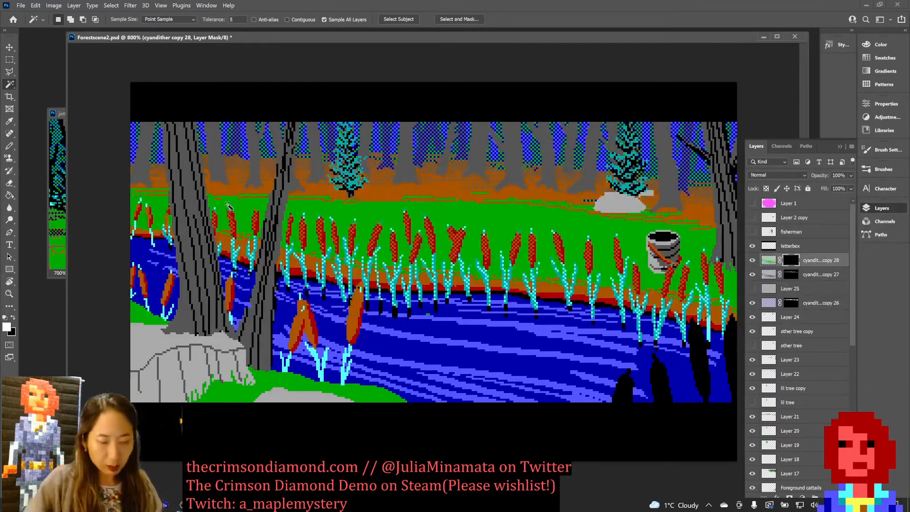
pyautogui.click(138, 191)
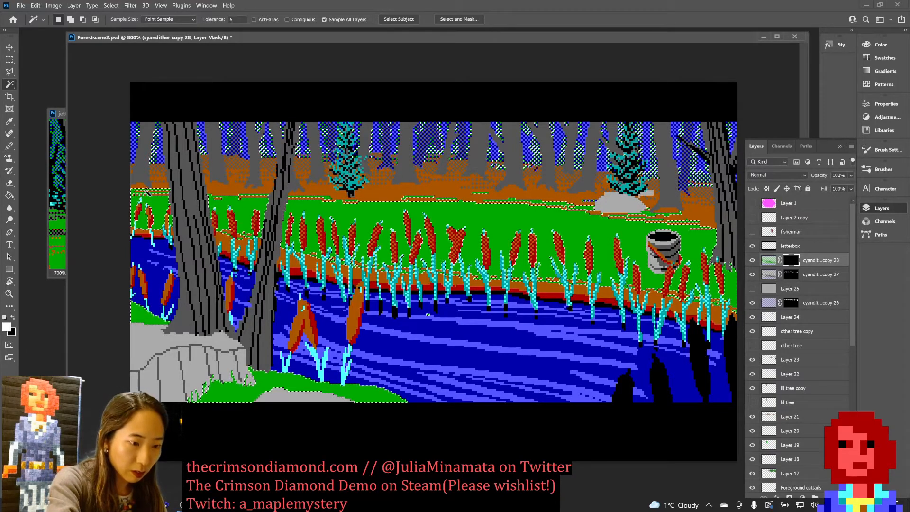
pyautogui.hotkey('ctrl', 'd')
pyautogui.click(229, 189)
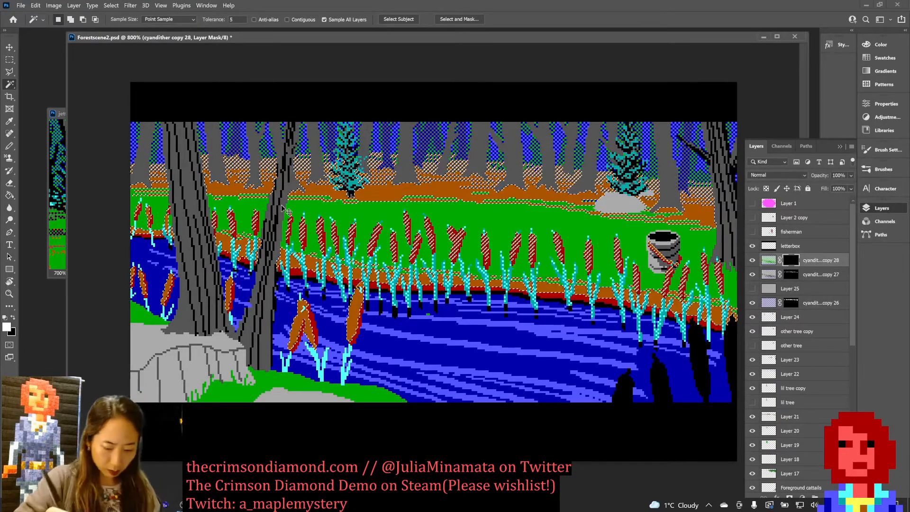
# Step: Pencil white into the mask of cyandither copy 28 to reveal green dither over the brown ground along the grass edge
pyautogui.press('b')
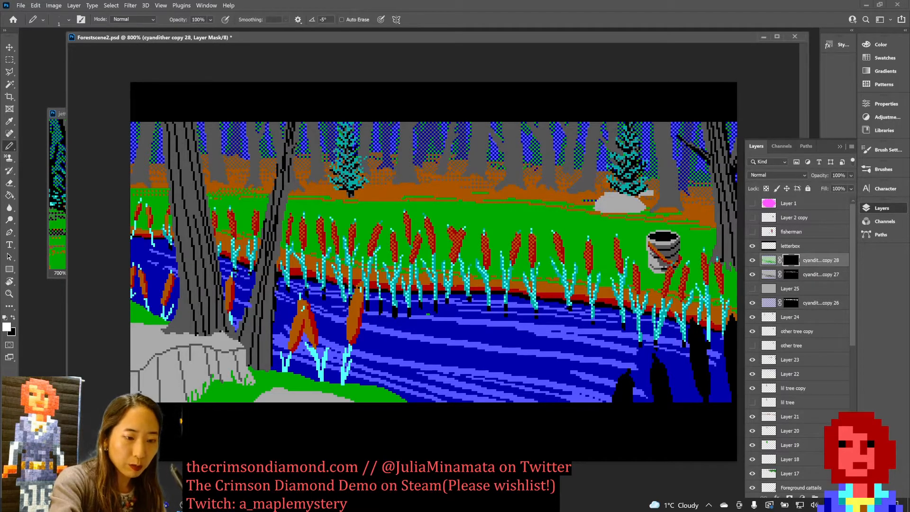
pyautogui.rightClick(255, 194)
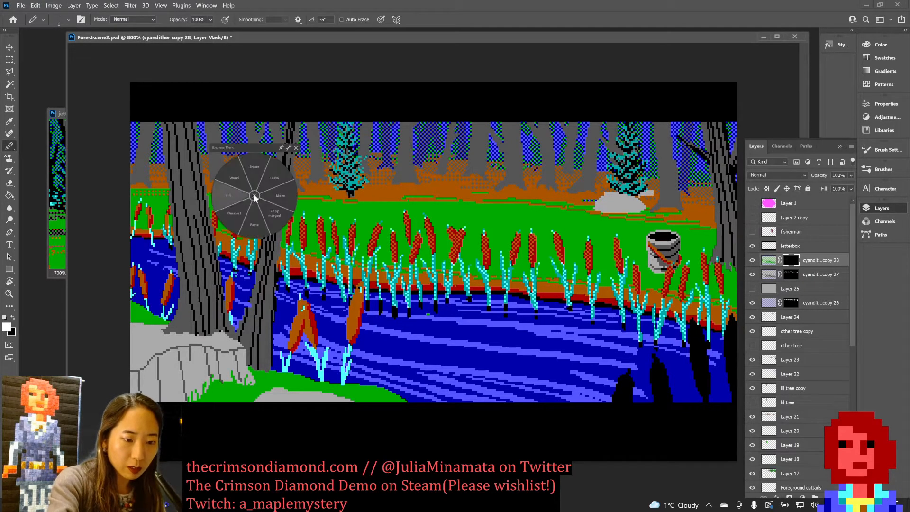
pyautogui.click(264, 176)
pyautogui.hotkey('ctrl', 'shift', 'z')
pyautogui.hotkey('ctrl', 'shift', 'z')
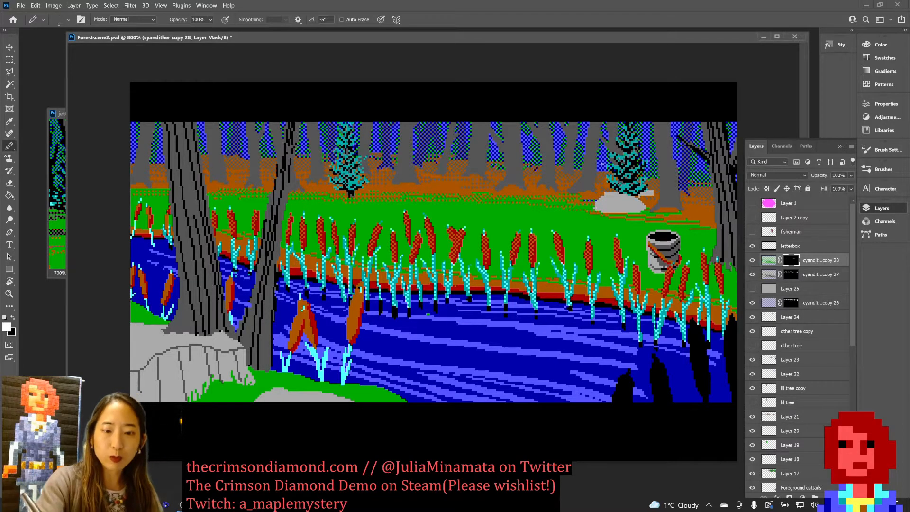
# Step: Activate the mask of cyandither copy 26 and compare the scene with that layer hidden and shown
pyautogui.click(790, 303)
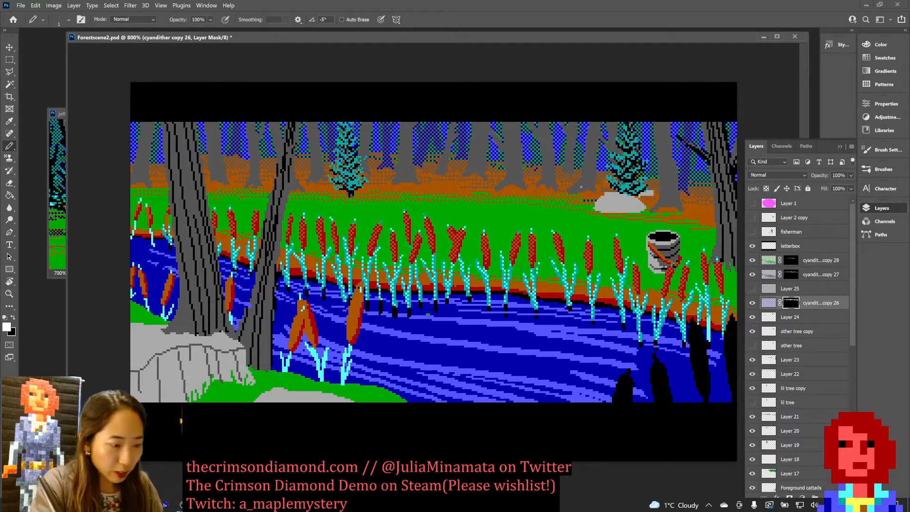
pyautogui.press('x')
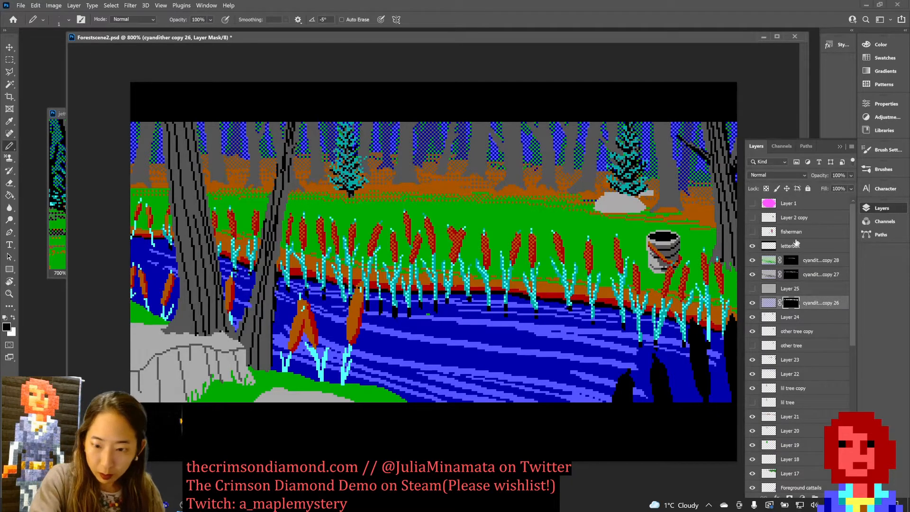
pyautogui.click(752, 303)
pyautogui.click(752, 306)
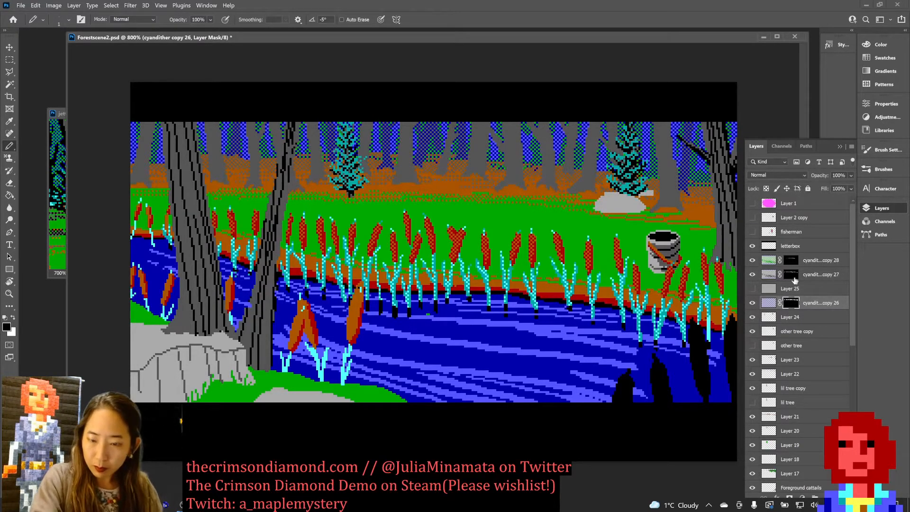
# Step: Select the brown areas with the Magic Wand and pencil white into the cyandither copy 28 mask to dither the ground around the pale rock
pyautogui.click(789, 260)
pyautogui.press('w')
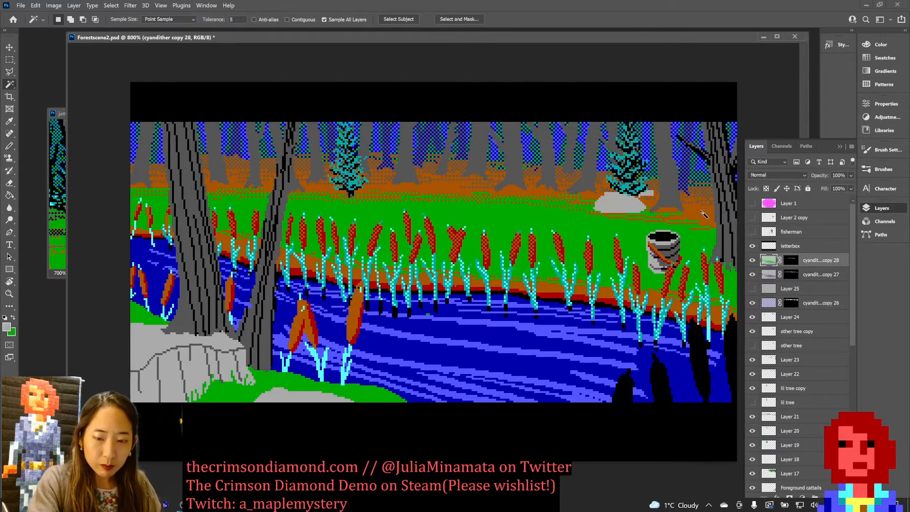
pyautogui.click(702, 209)
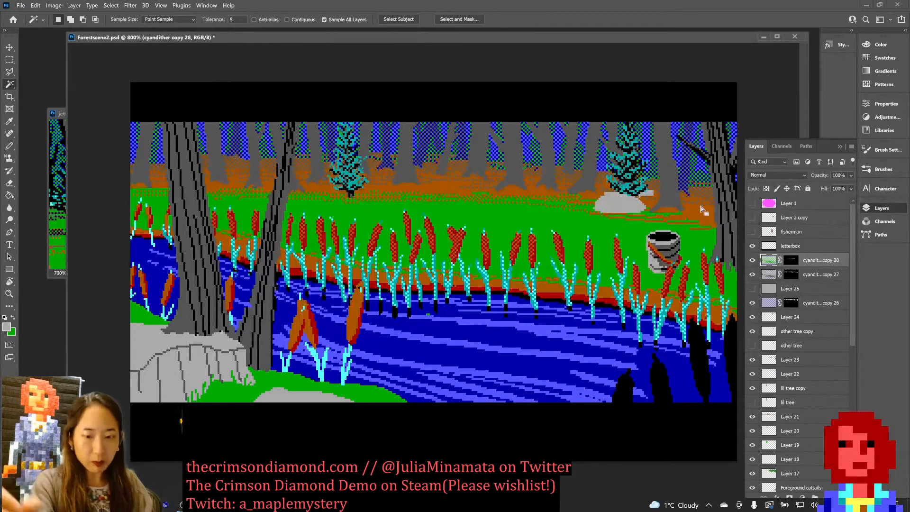
pyautogui.press('b')
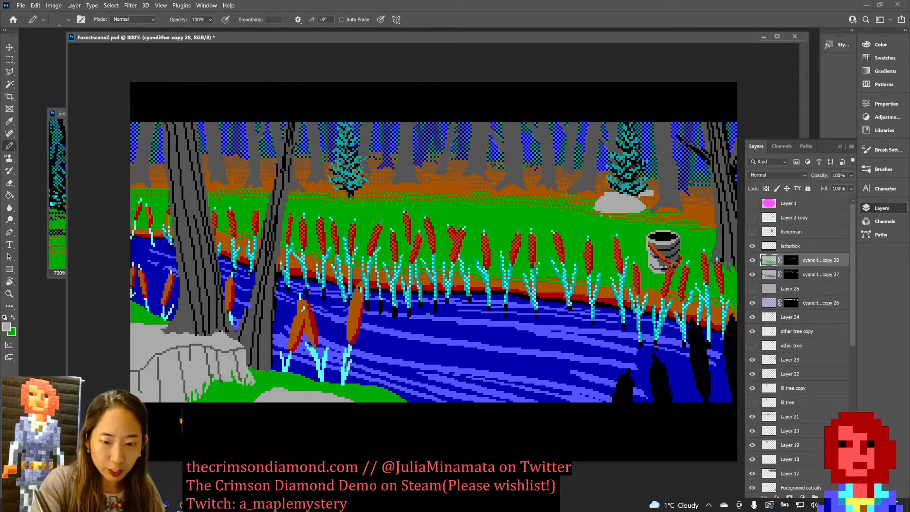
pyautogui.click(791, 260)
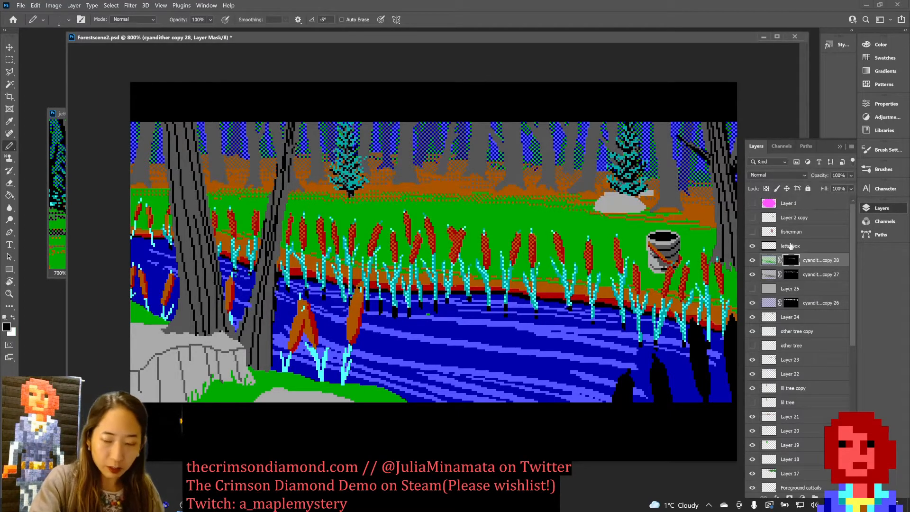
pyautogui.press('x')
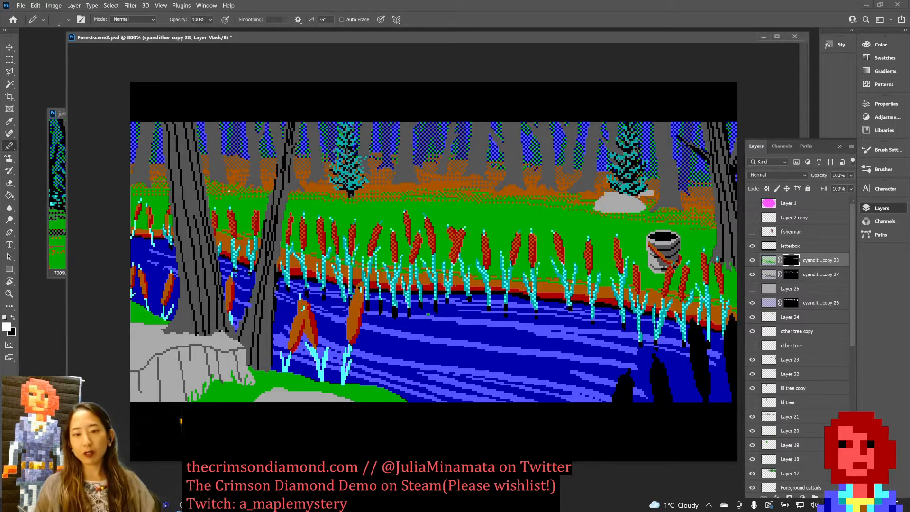
# Step: Compare the whole scene with the fisherman layer shown and hidden
pyautogui.hotkey('ctrl', '-')
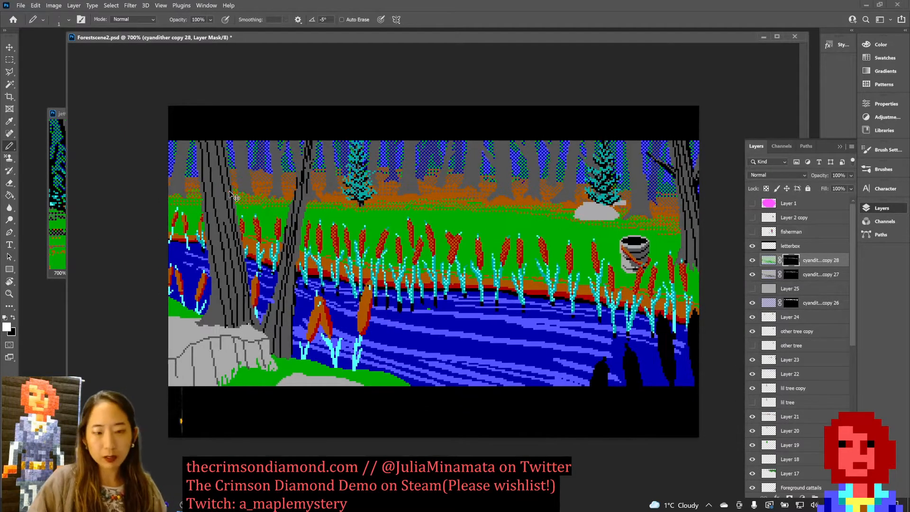
pyautogui.click(753, 231)
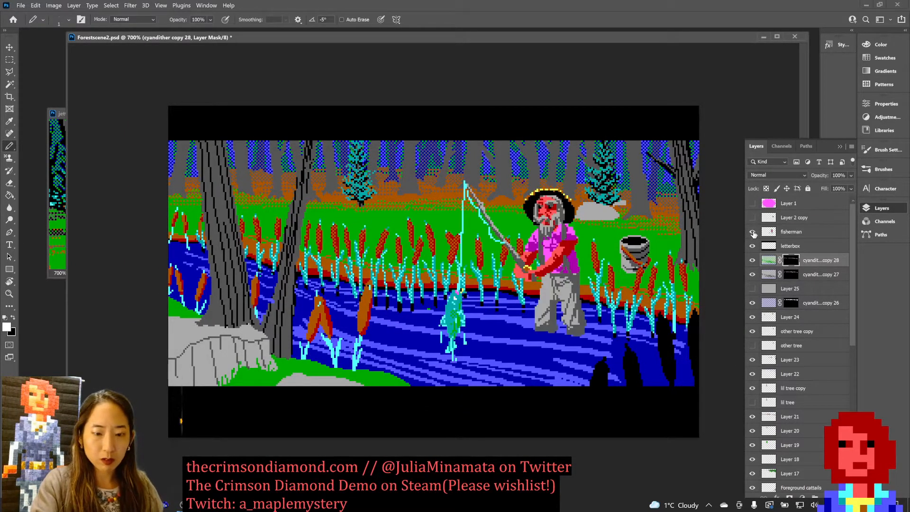
pyautogui.click(753, 232)
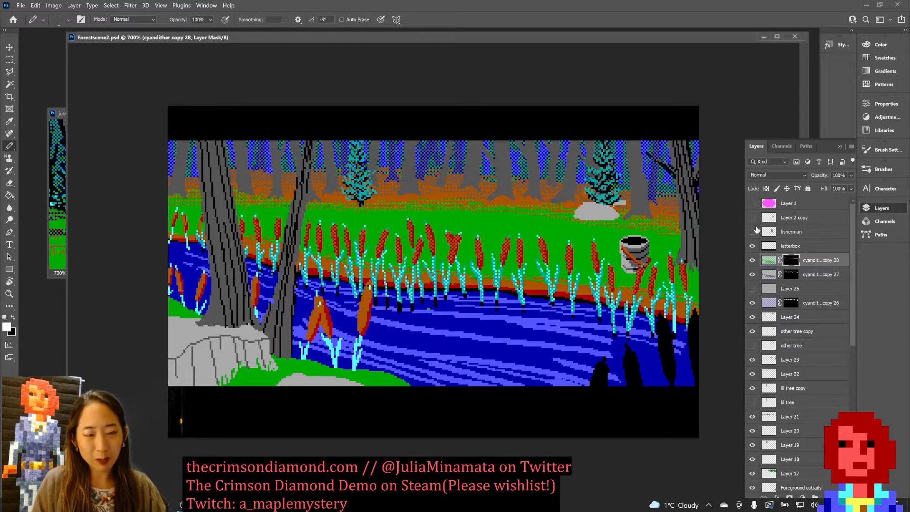
pyautogui.hotkey('ctrl', '-')
pyautogui.hotkey('ctrl', '-')
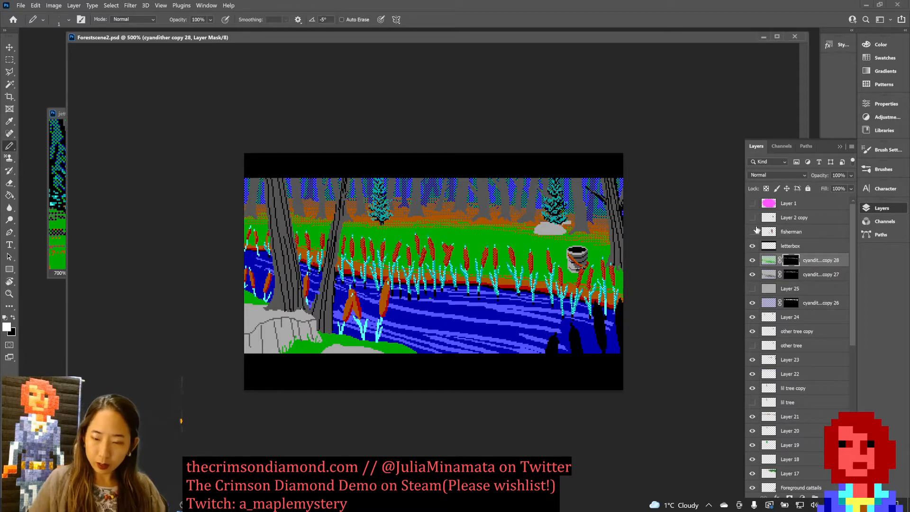
# Step: Add a new empty layer above Layer 24 and save the file with the fisherman layer shown
pyautogui.click(809, 317)
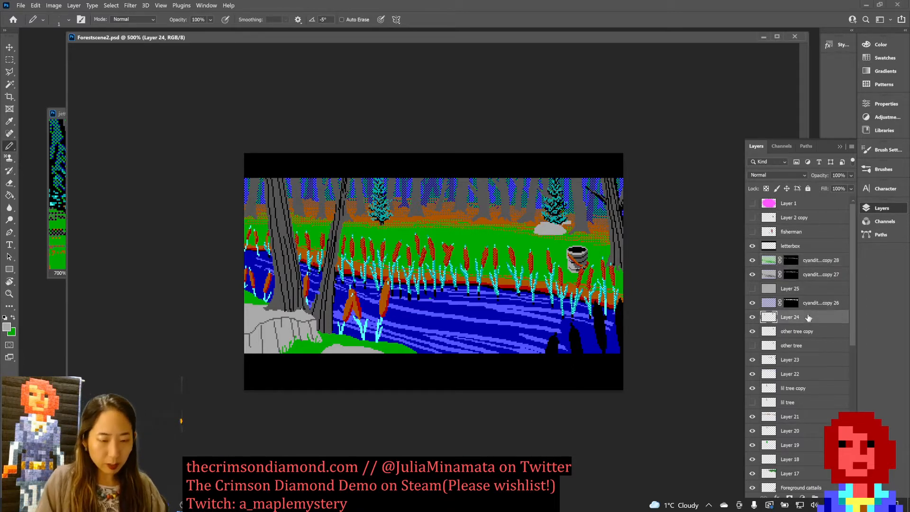
pyautogui.hotkey('ctrl', 'alt', 'shift', 'n')
pyautogui.hotkey('ctrl', '+')
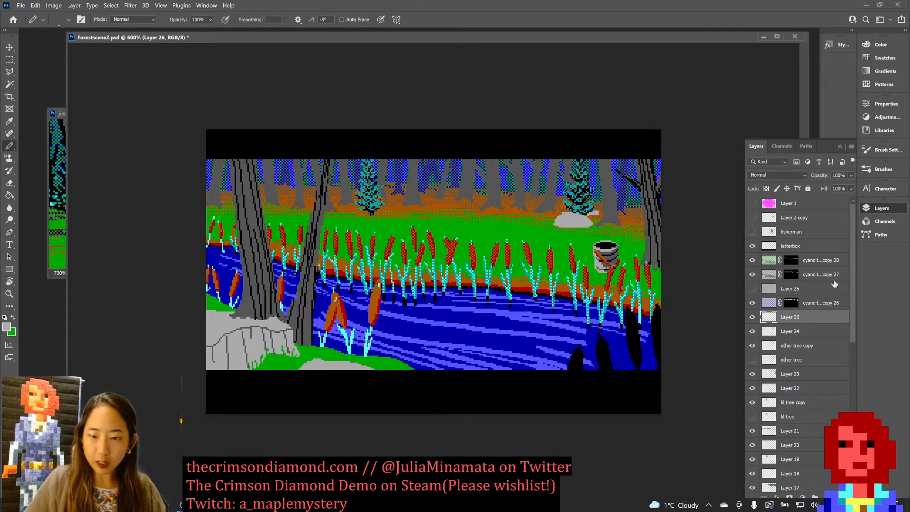
pyautogui.click(752, 232)
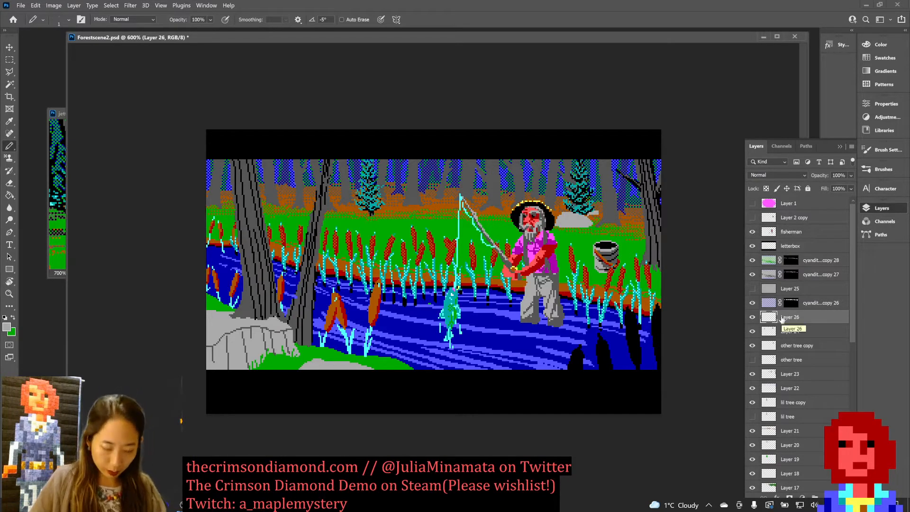
pyautogui.hotkey('ctrl', 's')
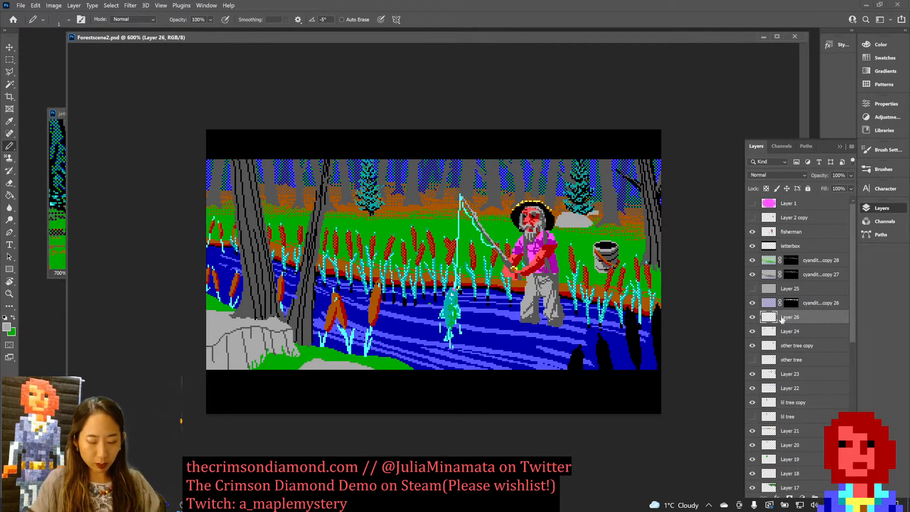
# Step: Sample black from the letterbox and pencil dense bark lines down the shaded right side of the large tree trunk, redoing one stroke
pyautogui.keyDown('alt'); pyautogui.click(372, 137); pyautogui.keyUp('alt')
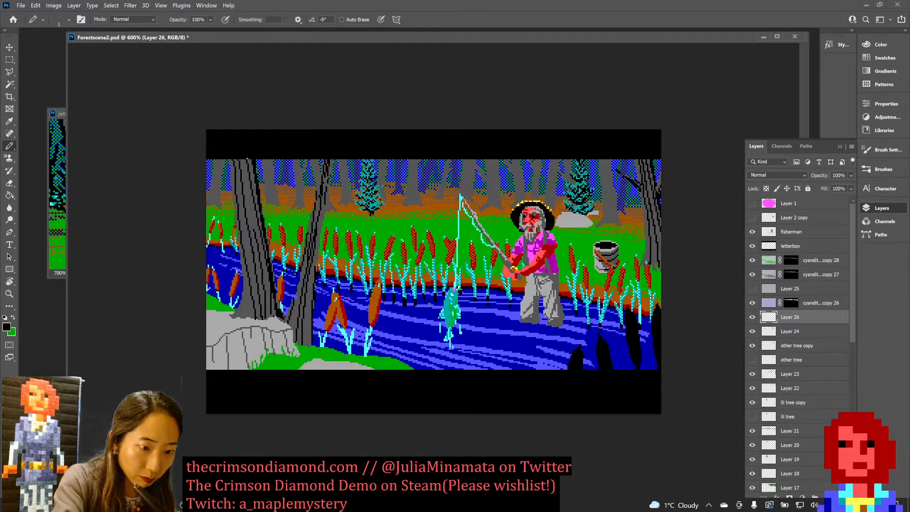
pyautogui.moveTo(251, 173); pyautogui.dragTo(275, 317)
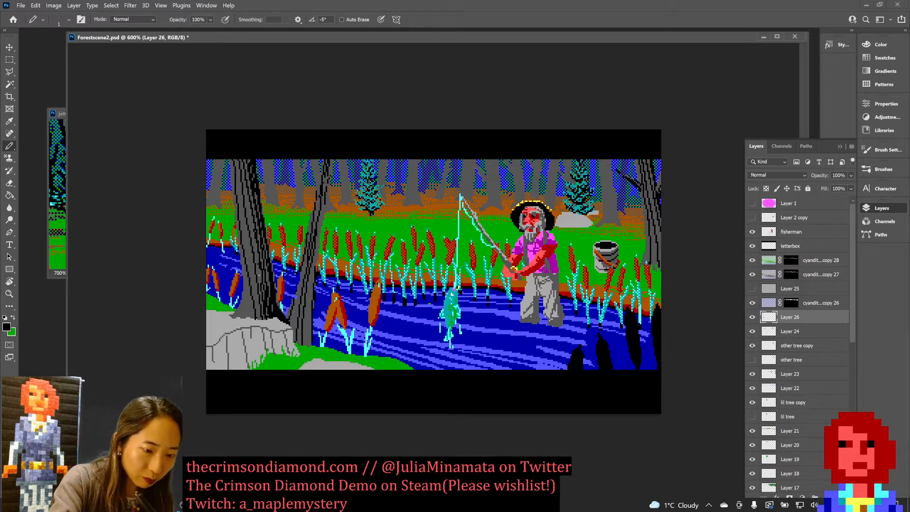
pyautogui.moveTo(253, 236); pyautogui.dragTo(257, 259)
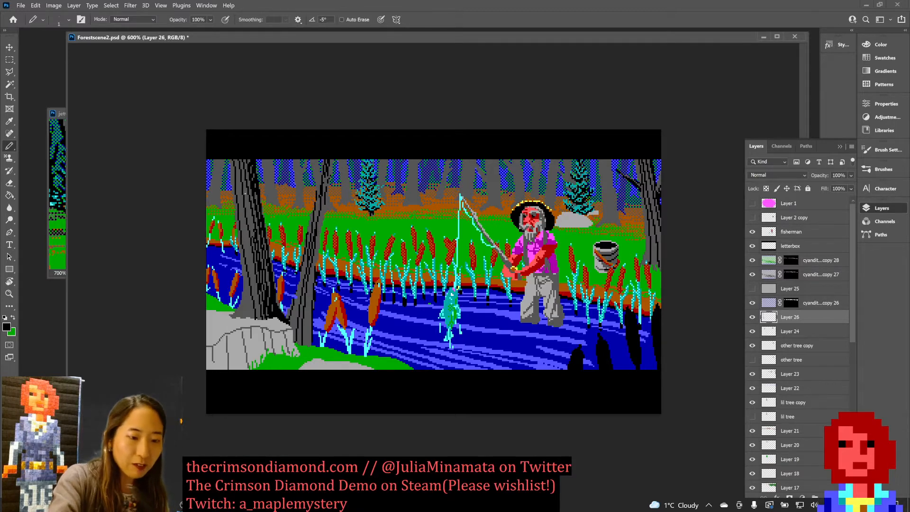
pyautogui.hotkey('ctrl', 'z')
pyautogui.moveTo(245, 191); pyautogui.dragTo(256, 263)
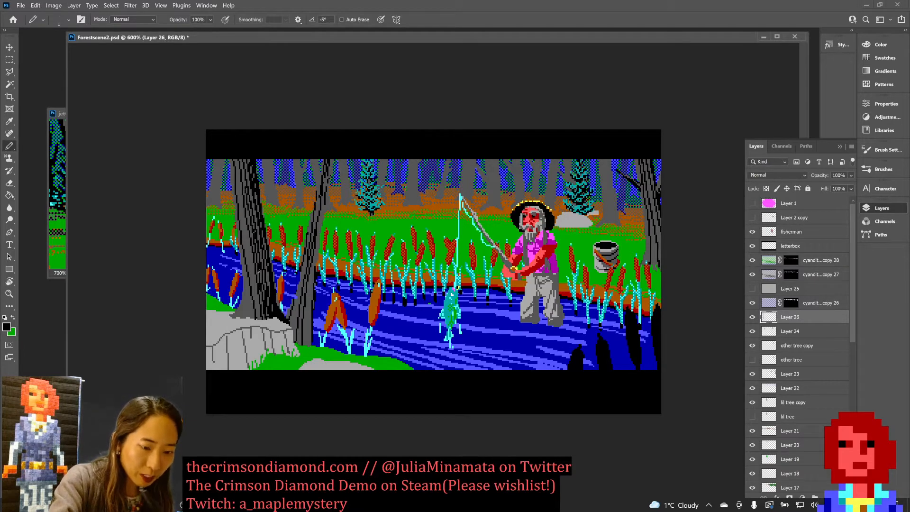
# Step: Pencil thin black bark lines down the left side of the large tree trunk to its roots and save the file
pyautogui.moveTo(241, 212); pyautogui.dragTo(258, 313)
pyautogui.hotkey('ctrl', 'z')
pyautogui.moveTo(241, 207); pyautogui.dragTo(253, 300)
pyautogui.moveTo(242, 266)
pyautogui.mouseDown()
pyautogui.moveTo(248, 307)
pyautogui.moveTo(236, 318)
pyautogui.mouseUp()
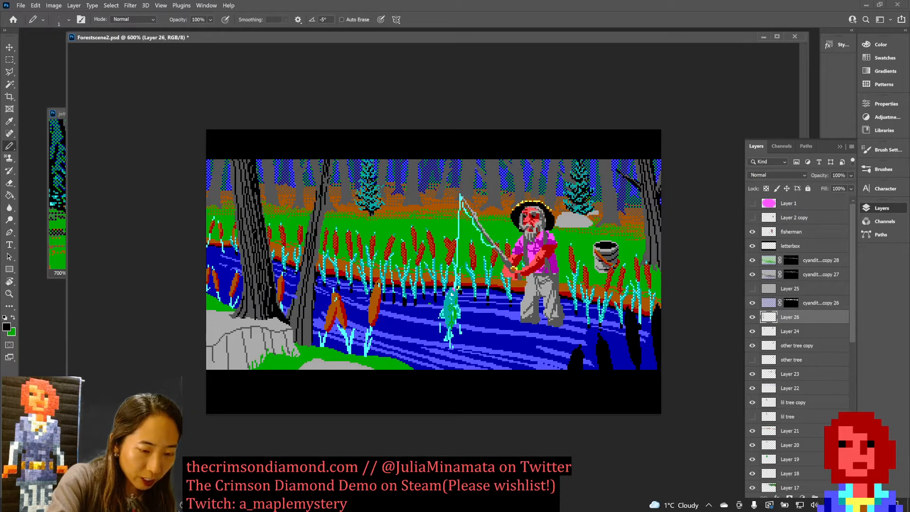
pyautogui.hotkey('ctrl', 's')
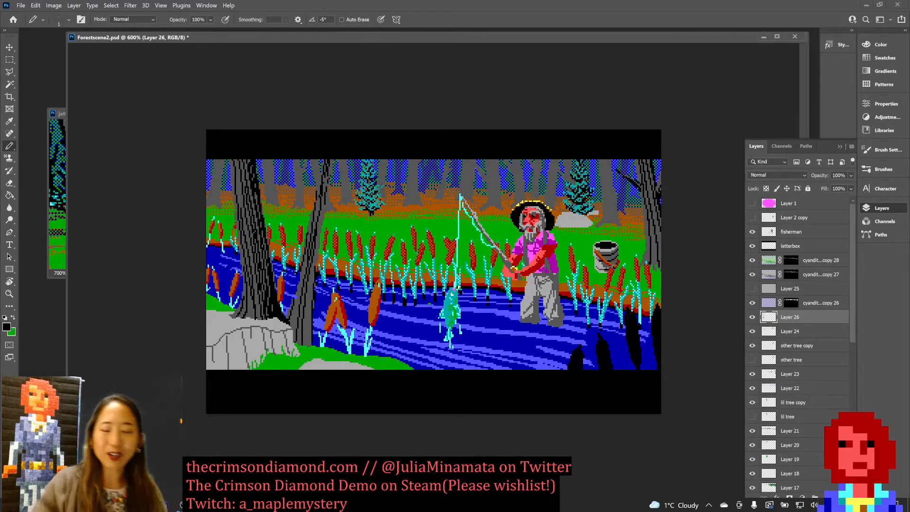
pyautogui.hotkey('ctrl', 's')
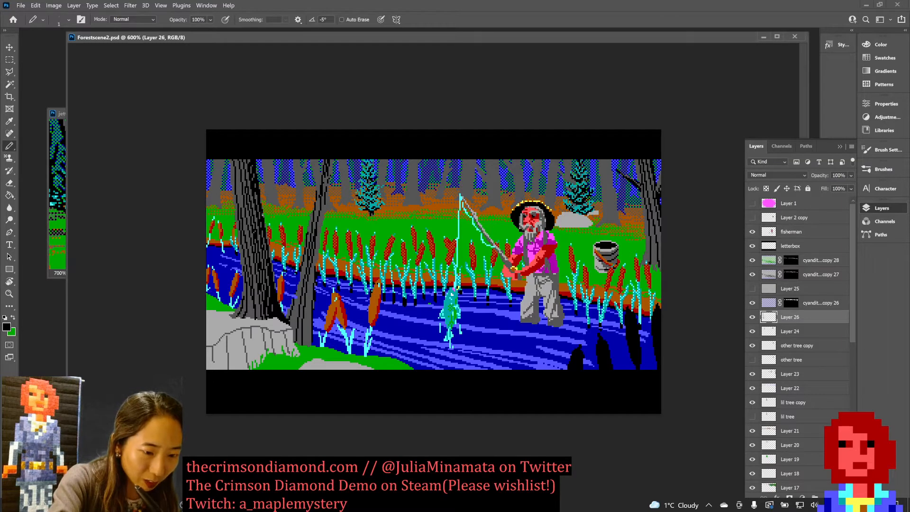
# Step: Undo the last pencil change, review the whole scene and save the file
pyautogui.hotkey('ctrl', 'z')
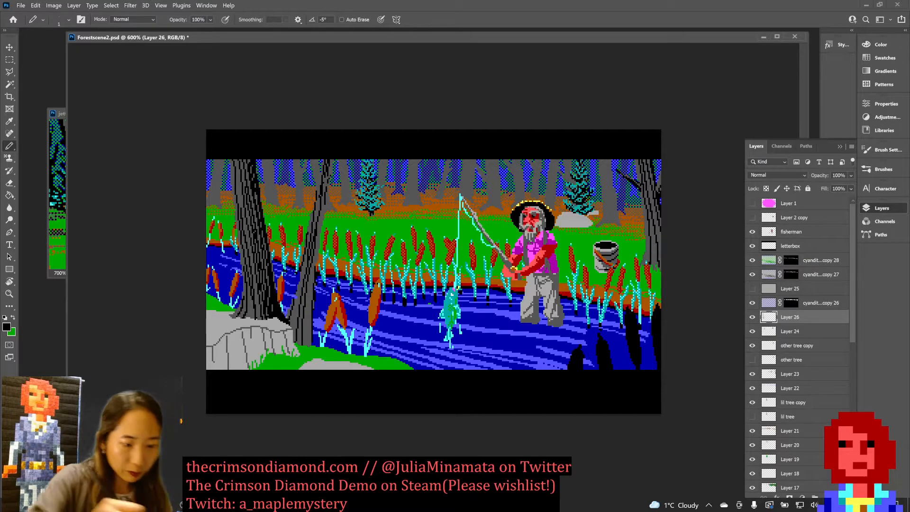
pyautogui.hotkey('ctrl', '-')
pyautogui.hotkey('ctrl', '-')
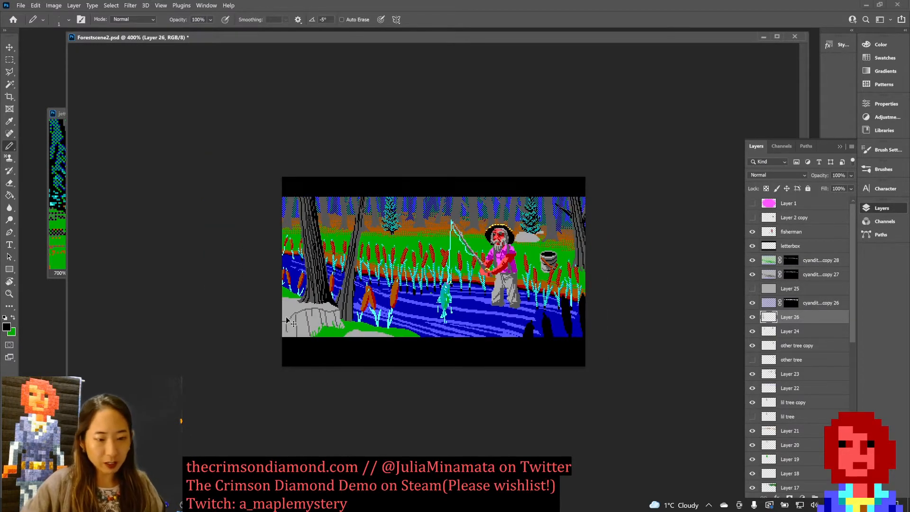
pyautogui.hotkey('ctrl', '+')
pyautogui.hotkey('ctrl', '+')
pyautogui.hotkey('ctrl', '+')
pyautogui.hotkey('ctrl', 's')
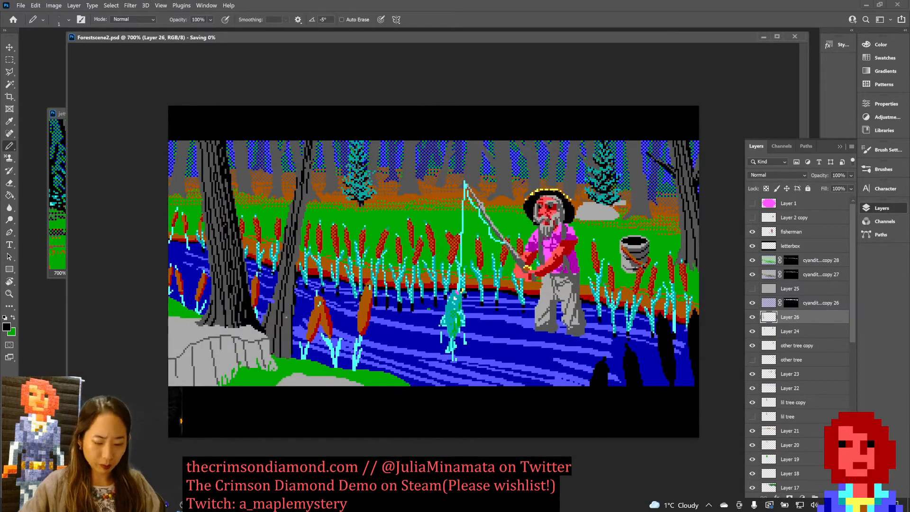
# Step: Touch up the bark of the large tree trunk with dark gray pencil marks and save the file
pyautogui.press('x')
pyautogui.press('x')
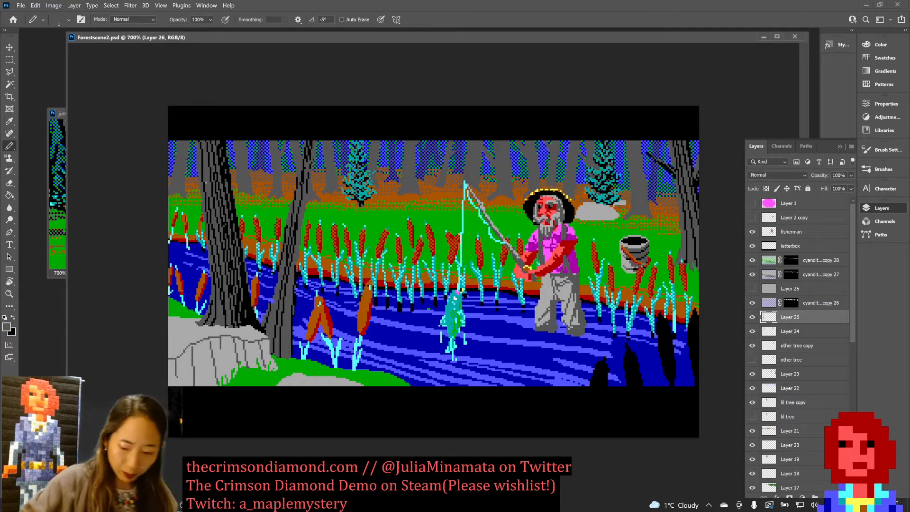
pyautogui.hotkey('ctrl', '+')
pyautogui.scroll(4, 255, 223)
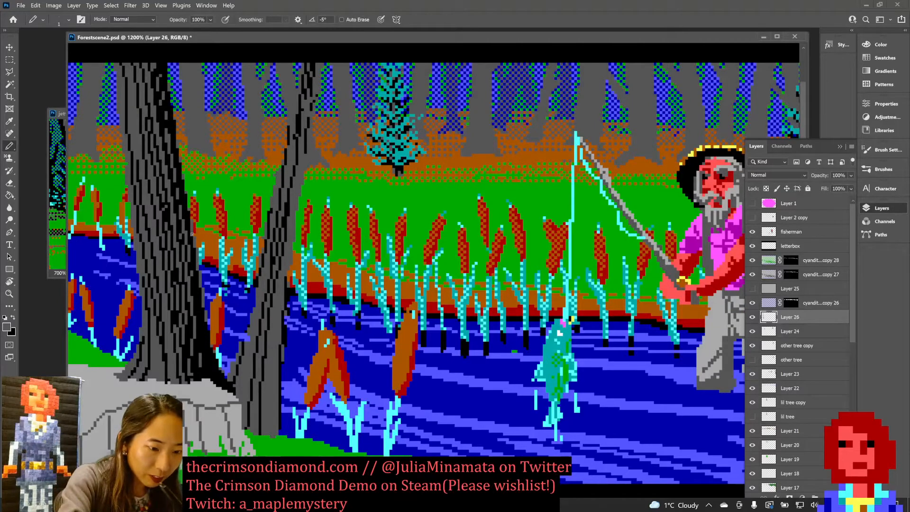
pyautogui.click(188, 209)
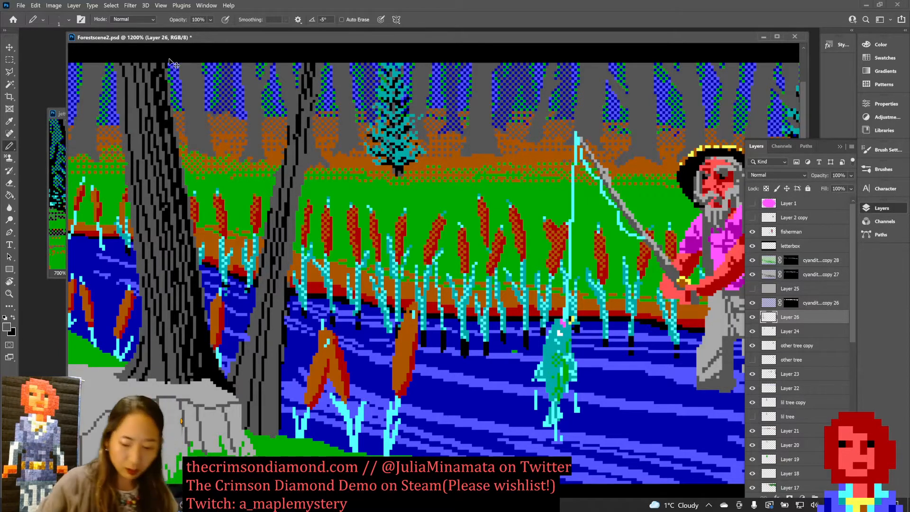
pyautogui.hotkey('ctrl', '-')
pyautogui.hotkey('ctrl', '-')
pyautogui.hotkey('ctrl', '-')
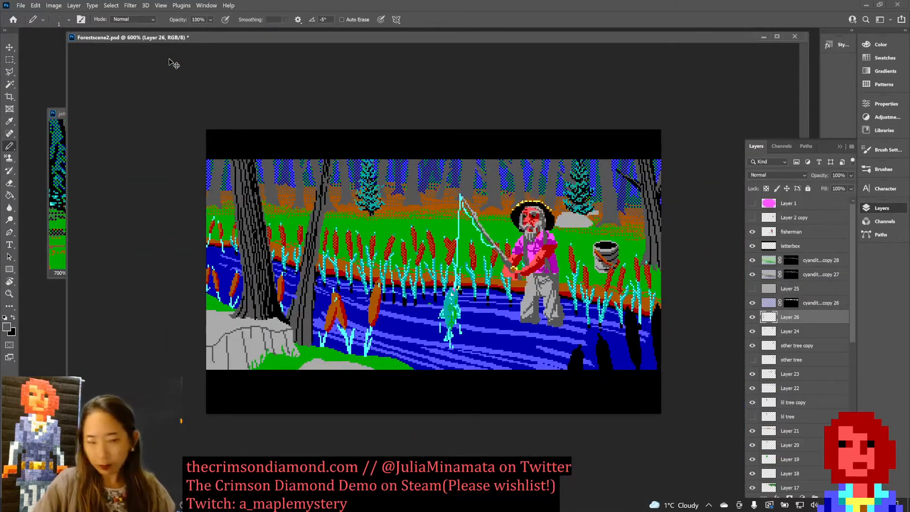
pyautogui.hotkey('ctrl', 's')
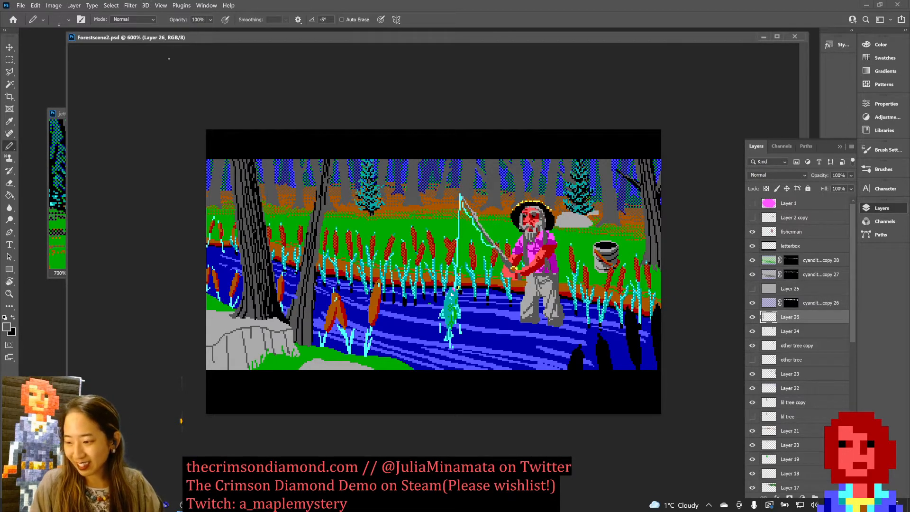
# Step: Add black pencil touch-ups to the lower bark of the large tree trunk and save the file
pyautogui.hotkey('ctrl', '+')
pyautogui.hotkey('ctrl', '+')
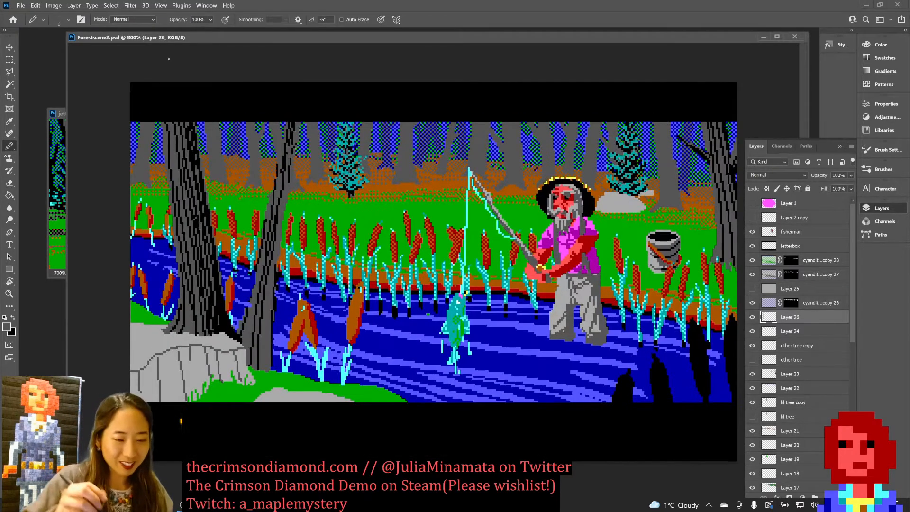
pyautogui.press('x')
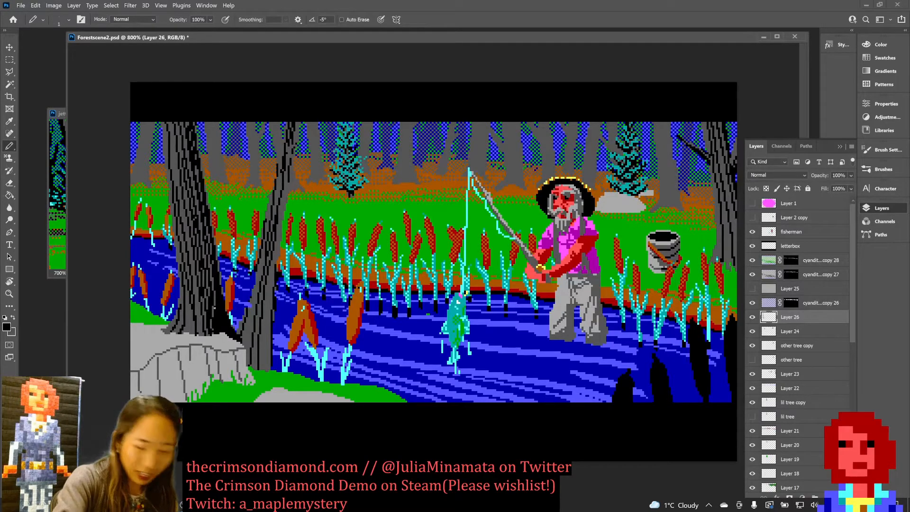
pyautogui.hotkey('ctrl', 's')
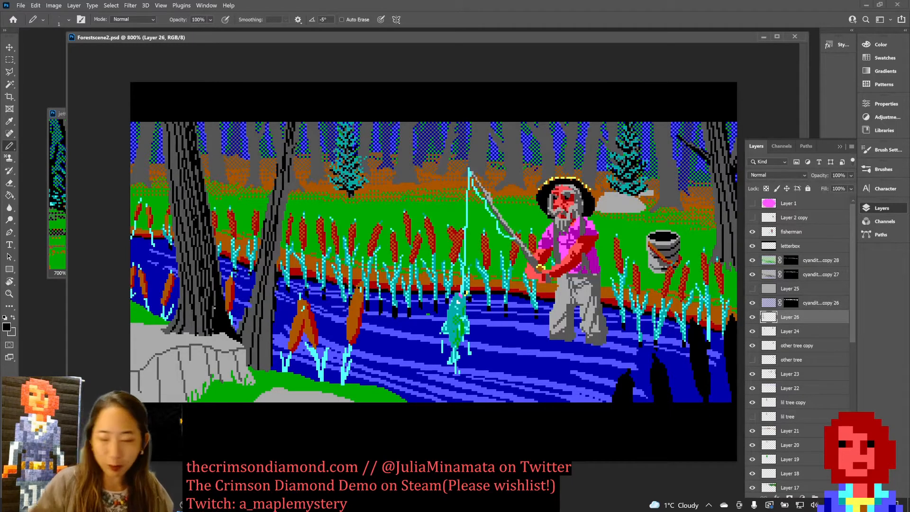
pyautogui.press('x')
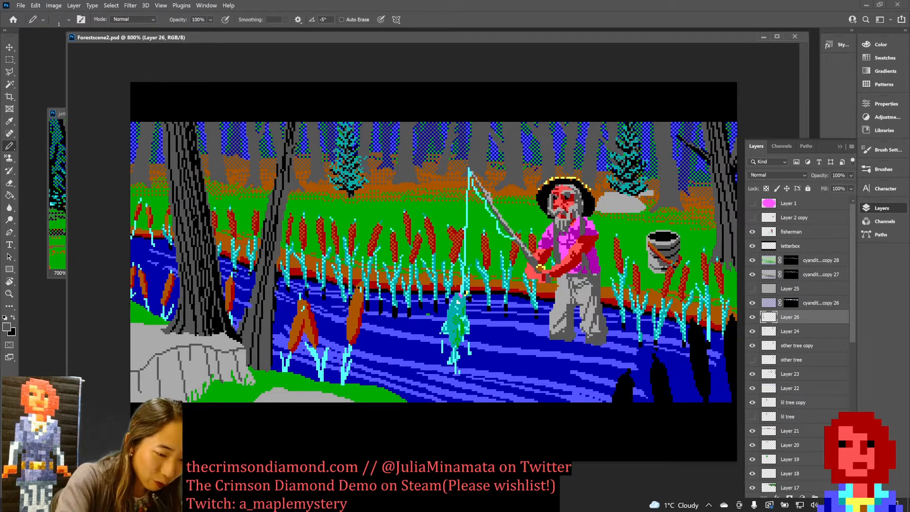
# Step: Touch up the roots and lower right side of the large tree trunk with black pencil marks and save the file
pyautogui.press('x')
pyautogui.click(226, 331)
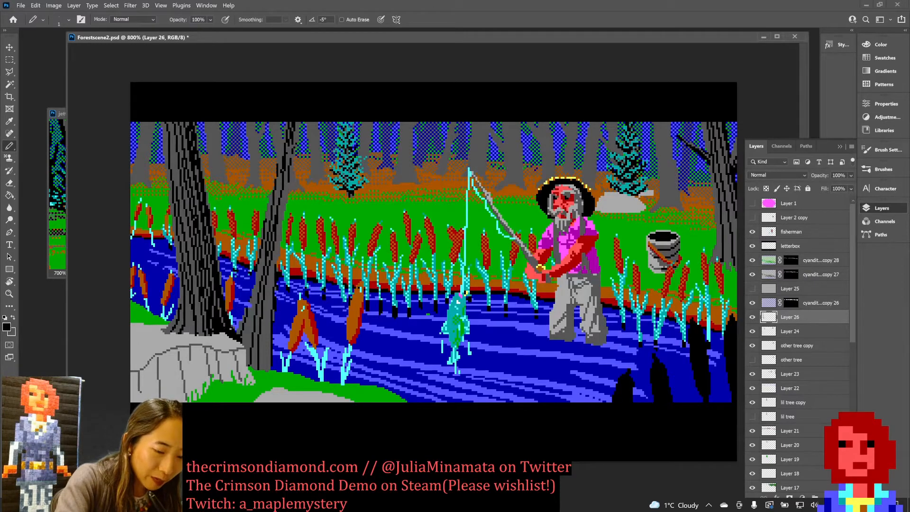
pyautogui.hotkey('ctrl', '+')
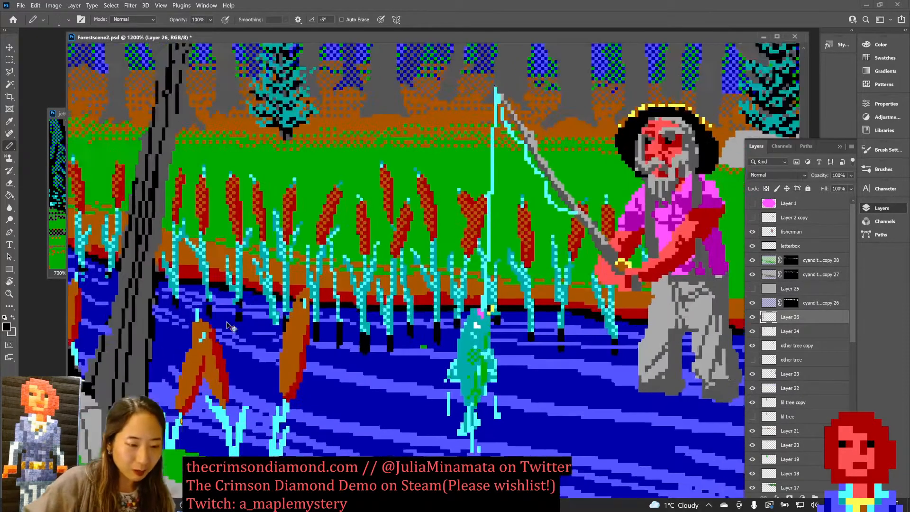
pyautogui.hotkey('ctrl', '+')
pyautogui.moveTo(232, 305); pyautogui.dragTo(473, 235)
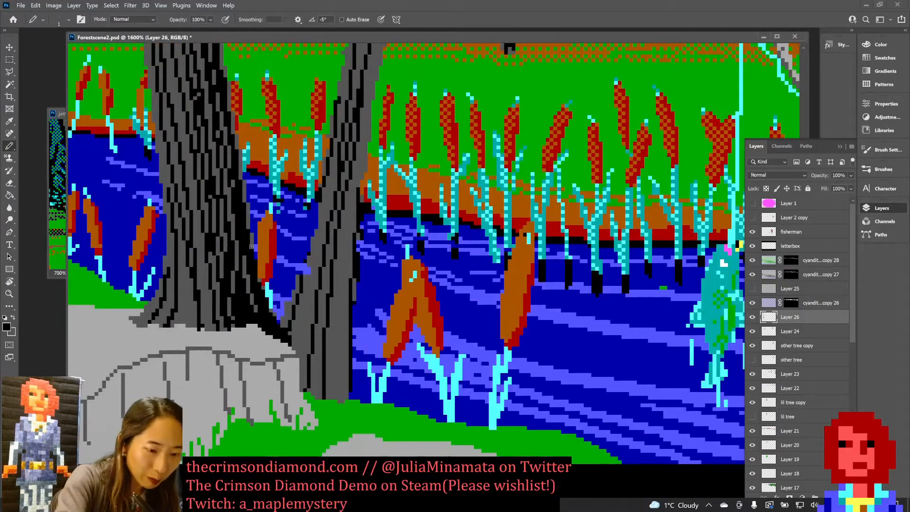
pyautogui.press('x')
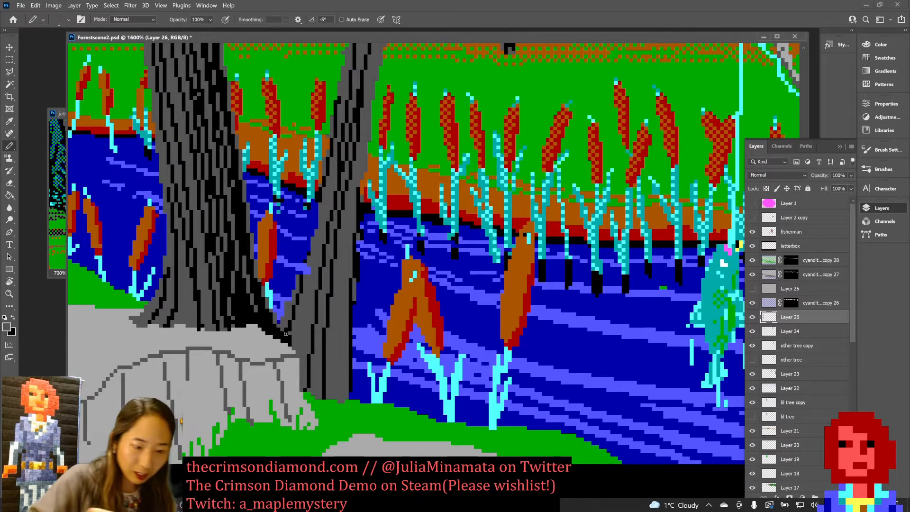
pyautogui.hotkey('ctrl', 's')
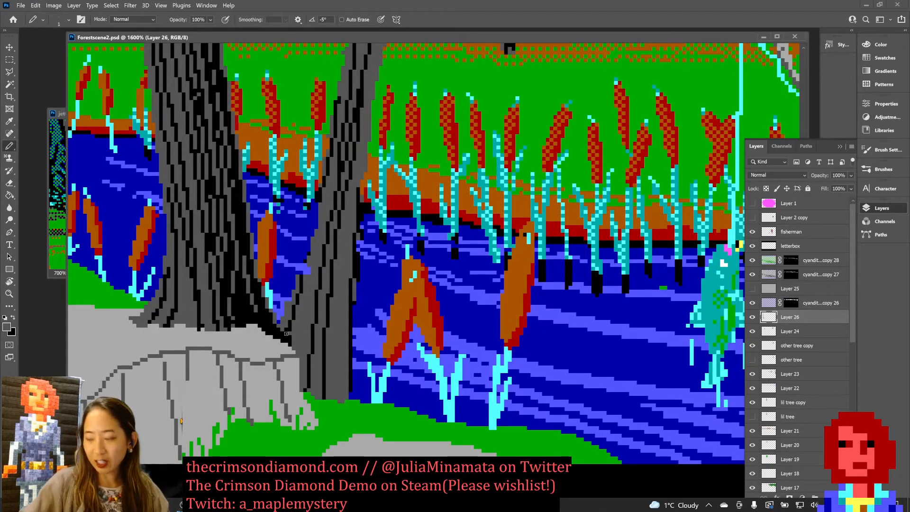
# Step: Trim the right edge of the thin leaning tree trunk with pencil strokes in the water's dark blue
pyautogui.hotkey('ctrl', '-')
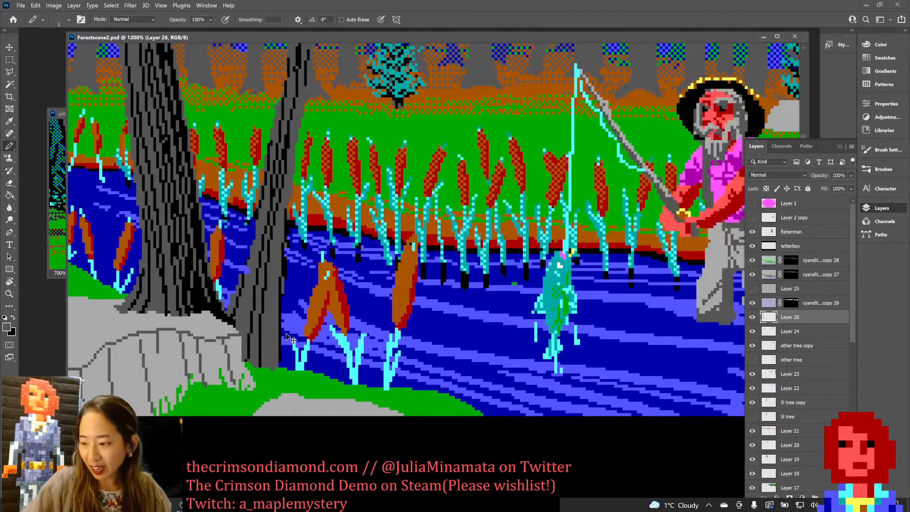
pyautogui.hotkey('ctrl', '-')
pyautogui.hotkey('ctrl', '-')
pyautogui.hotkey('ctrl', '-')
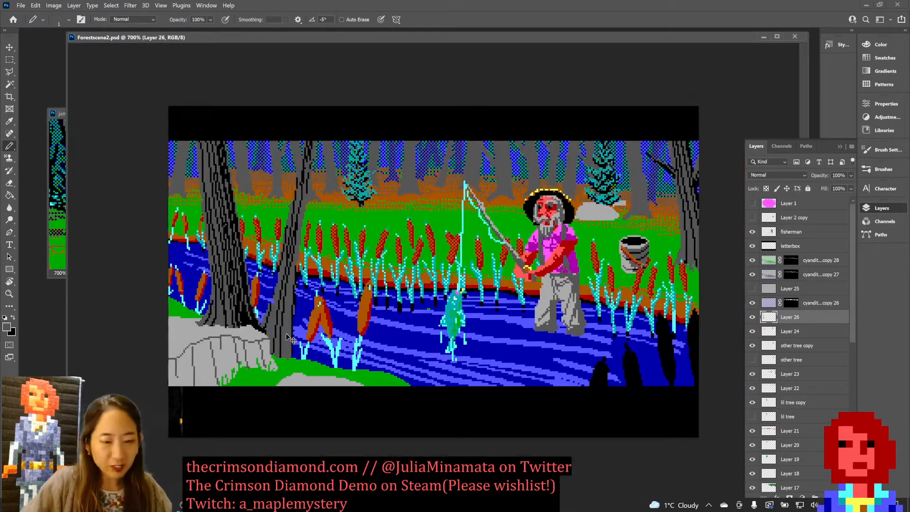
pyautogui.hotkey('ctrl', '+')
pyautogui.hotkey('ctrl', '+')
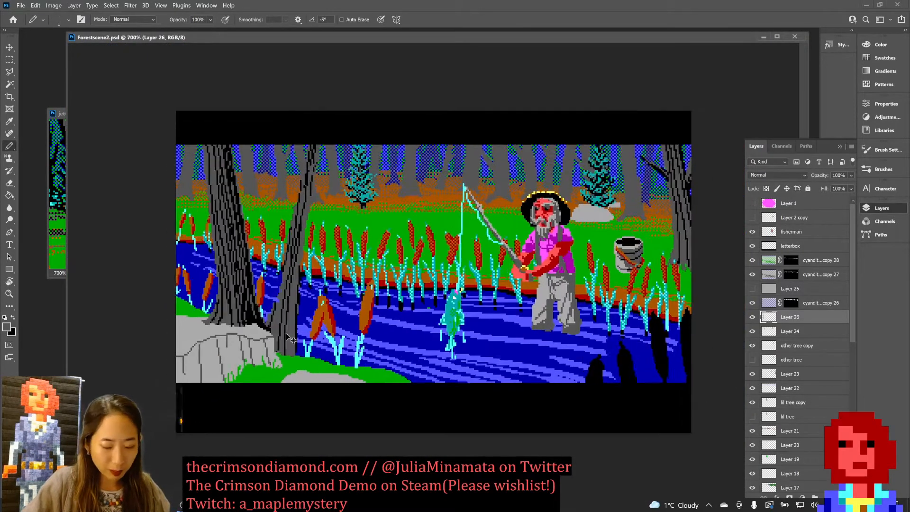
pyautogui.hotkey('ctrl', '+')
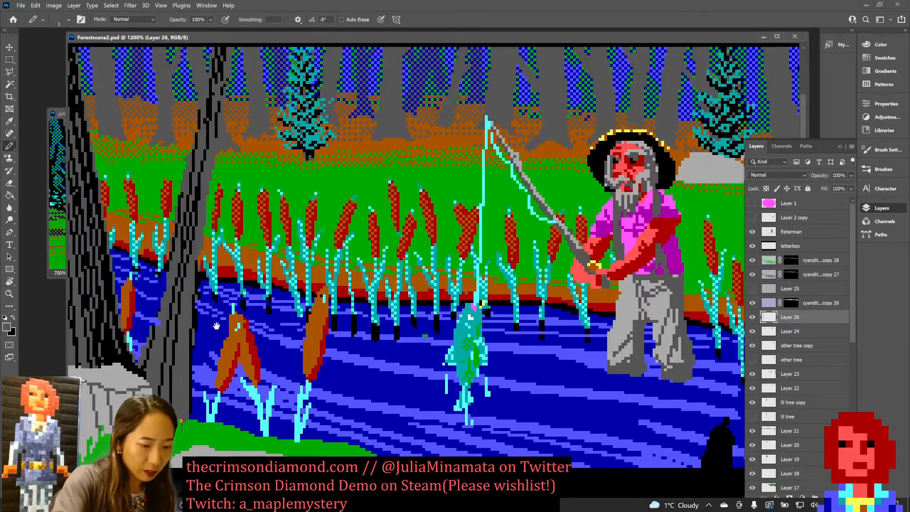
pyautogui.moveTo(216, 325)
pyautogui.mouseDown()
pyautogui.moveTo(290, 330)
pyautogui.moveTo(274, 410)
pyautogui.mouseUp()
pyautogui.keyDown('alt'); pyautogui.click(290, 337); pyautogui.keyUp('alt')
pyautogui.moveTo(279, 373); pyautogui.dragTo(279, 409)
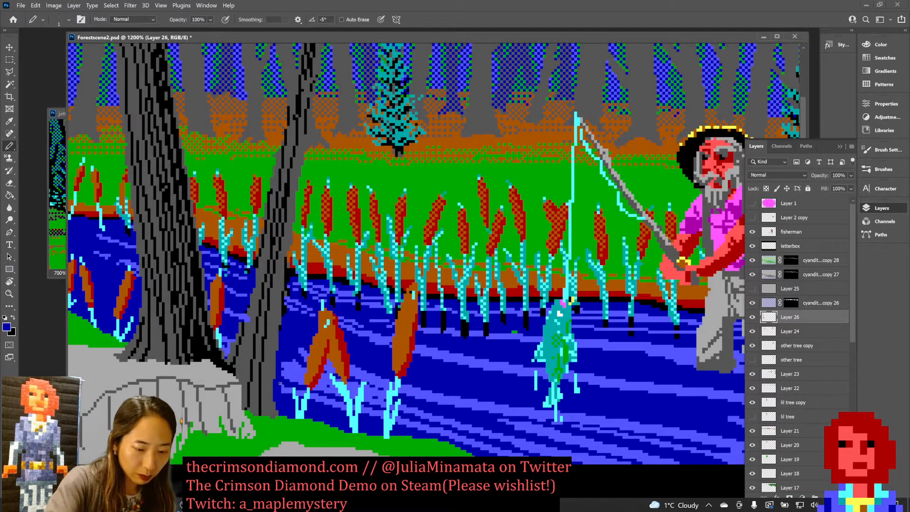
pyautogui.moveTo(284, 307); pyautogui.dragTo(284, 314)
# Step: Shade the right side of the leaning trunk with black bark lines, clean its edge with dark blue and save the file
pyautogui.keyDown('alt'); pyautogui.click(286, 268); pyautogui.keyUp('alt')
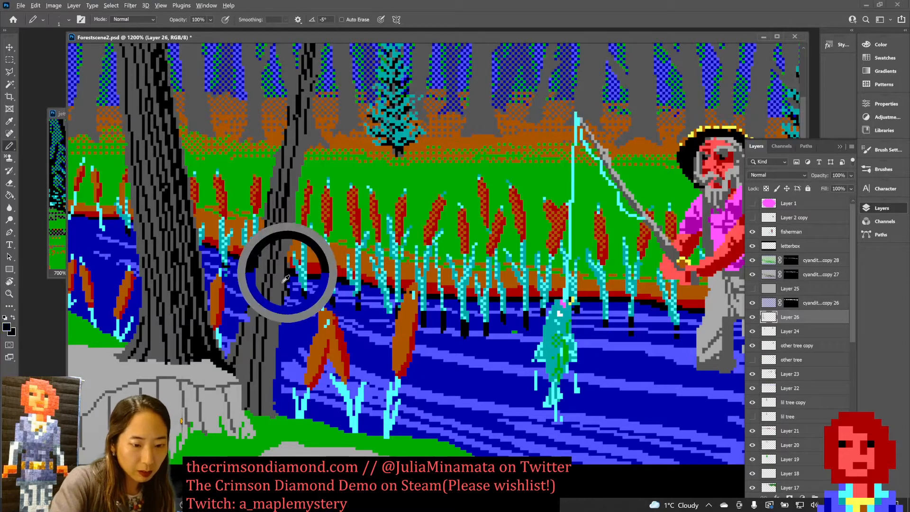
pyautogui.moveTo(270, 381); pyautogui.dragTo(272, 366)
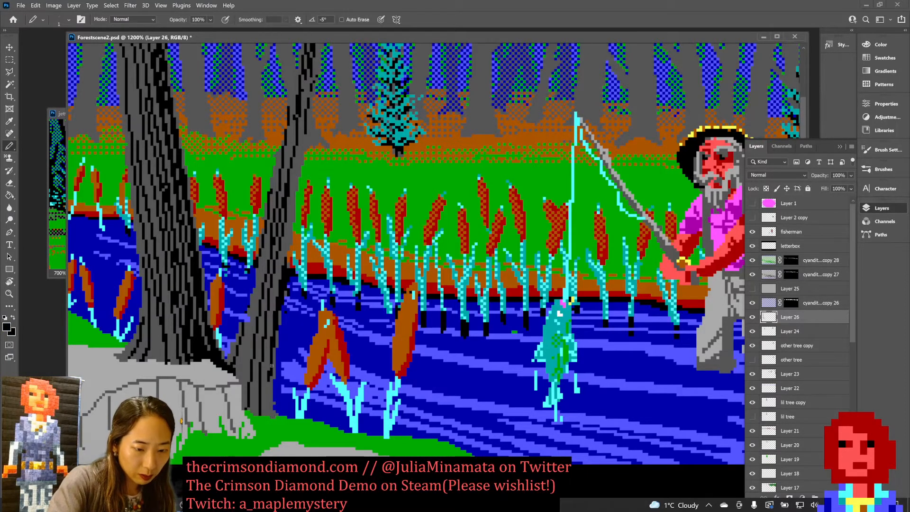
pyautogui.moveTo(270, 410); pyautogui.dragTo(270, 380)
pyautogui.keyDown('alt'); pyautogui.click(273, 411); pyautogui.keyUp('alt')
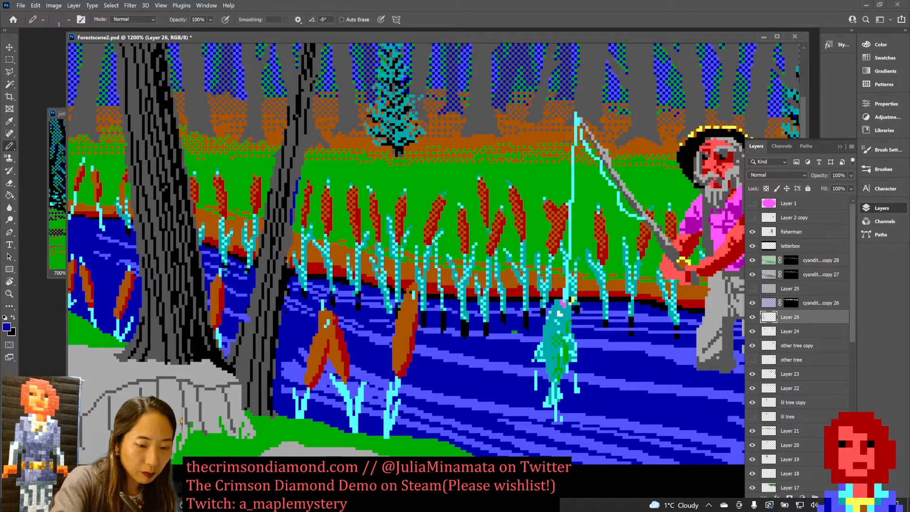
pyautogui.press('x')
pyautogui.moveTo(288, 244)
pyautogui.mouseDown()
pyautogui.moveTo(289, 262)
pyautogui.moveTo(290, 240)
pyautogui.mouseUp()
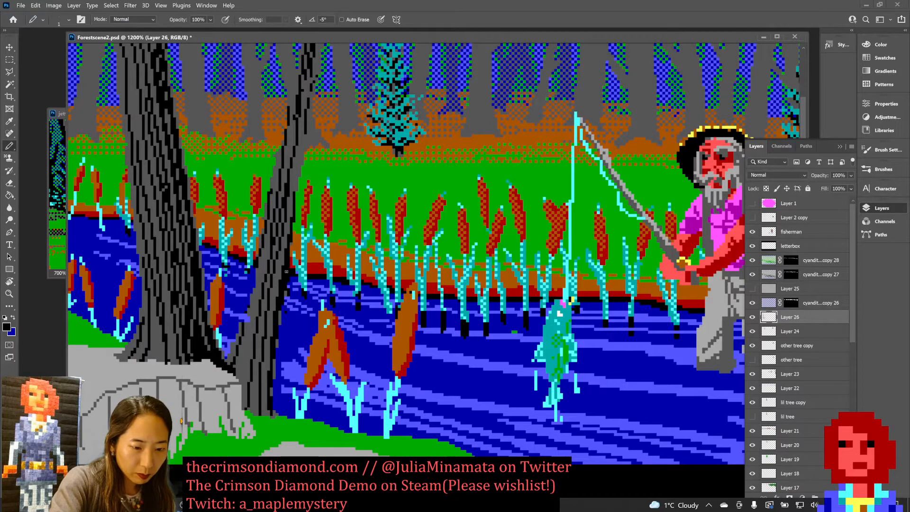
pyautogui.press('x')
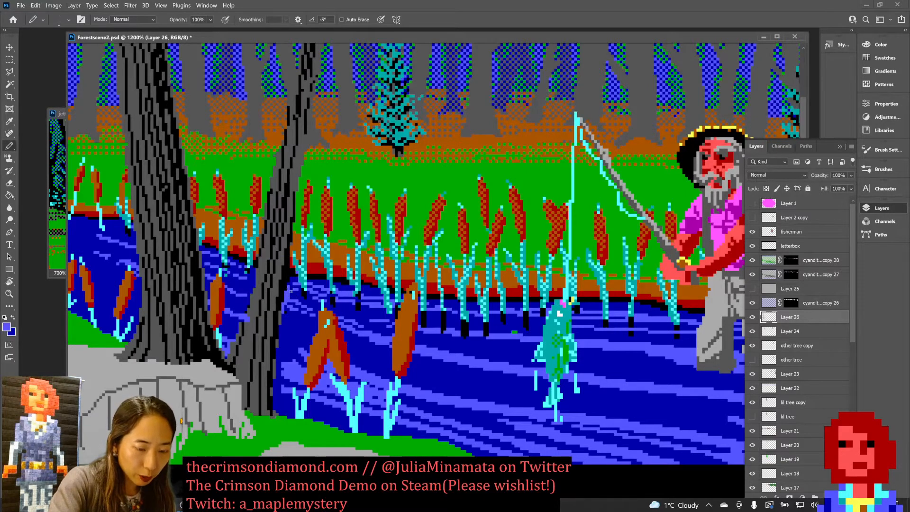
pyautogui.keyDown('alt'); pyautogui.click(289, 298); pyautogui.keyUp('alt')
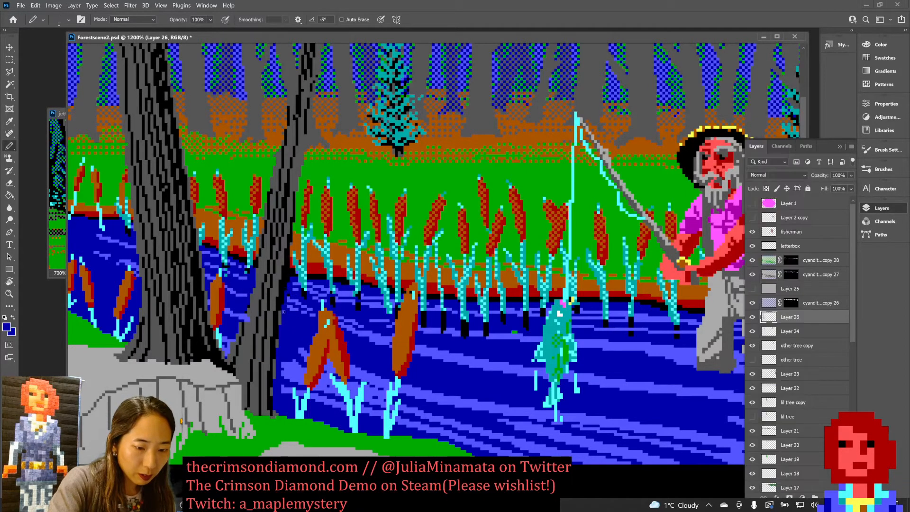
pyautogui.hotkey('ctrl', 's')
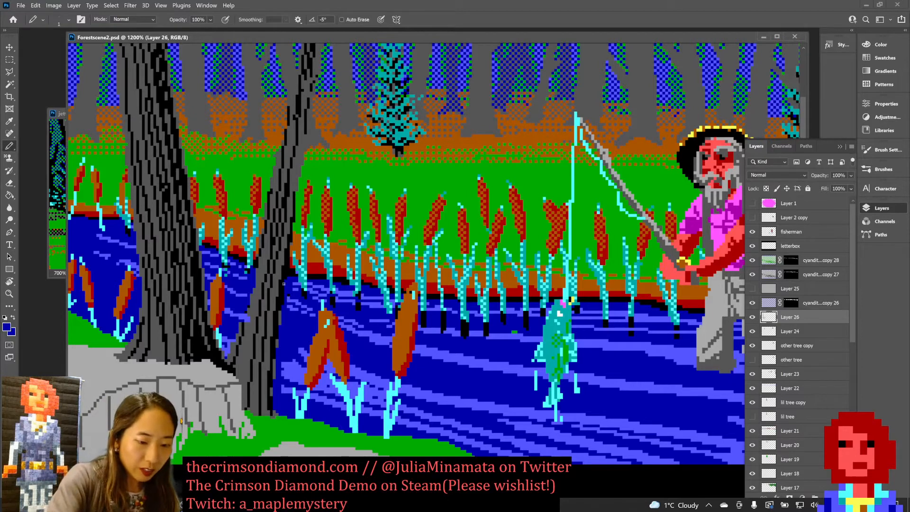
# Step: Extend the leaning trunk's black right edge down to its base and tidy the outline against the water and grass
pyautogui.keyDown('alt'); pyautogui.click(278, 315); pyautogui.keyUp('alt')
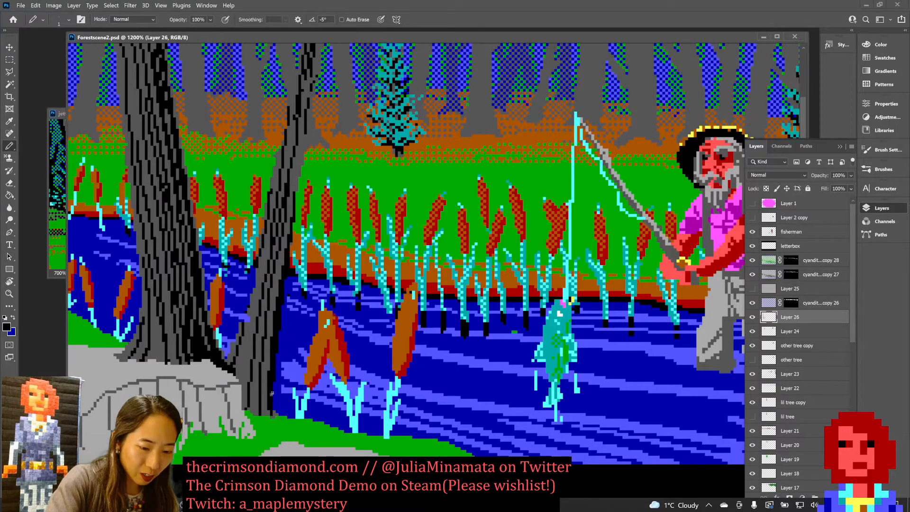
pyautogui.moveTo(275, 405); pyautogui.dragTo(279, 414)
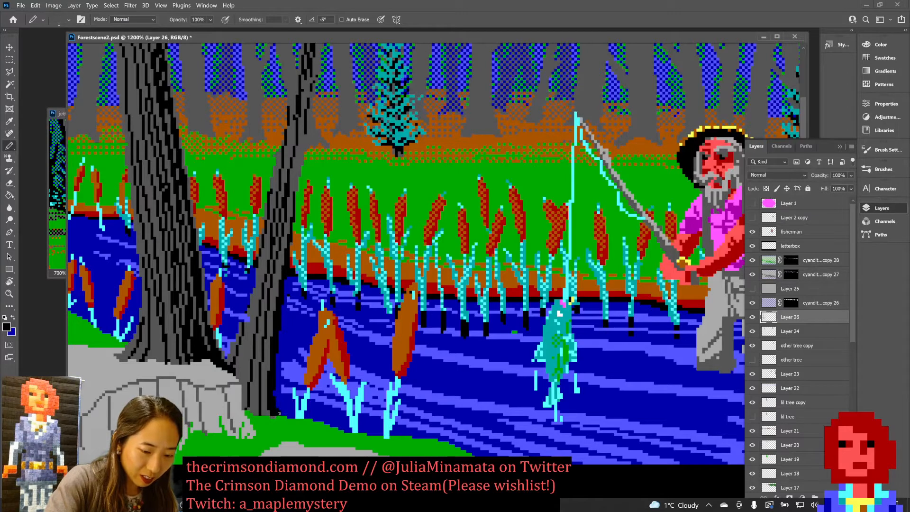
pyautogui.keyDown('alt'); pyautogui.click(269, 440); pyautogui.keyUp('alt')
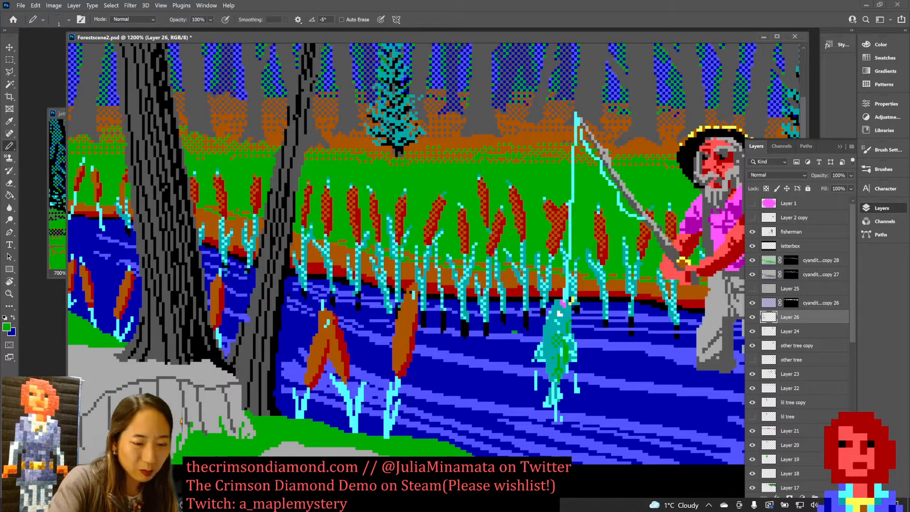
pyautogui.keyDown('alt'); pyautogui.click(285, 270); pyautogui.keyUp('alt')
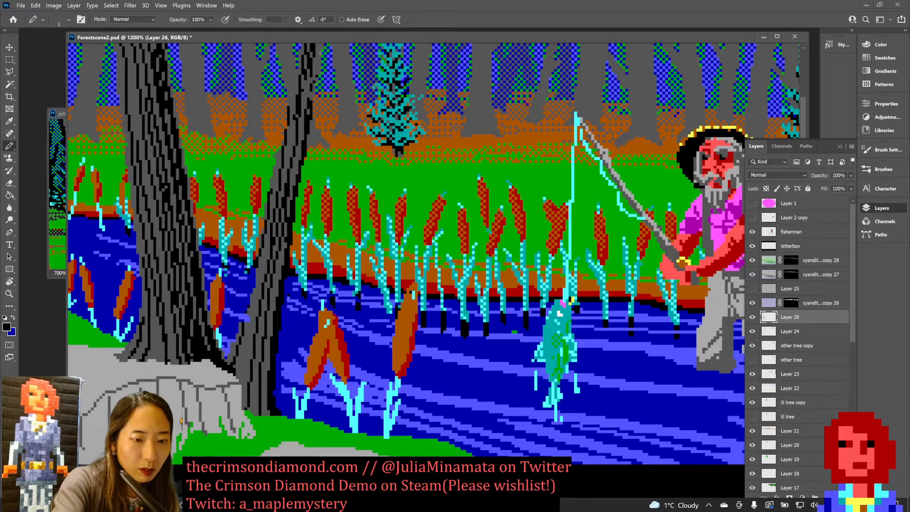
# Step: Refine the upper part of the leaning trunk, pencil a black forked branch on its left side and save the file
pyautogui.scroll(2, 318, 76)
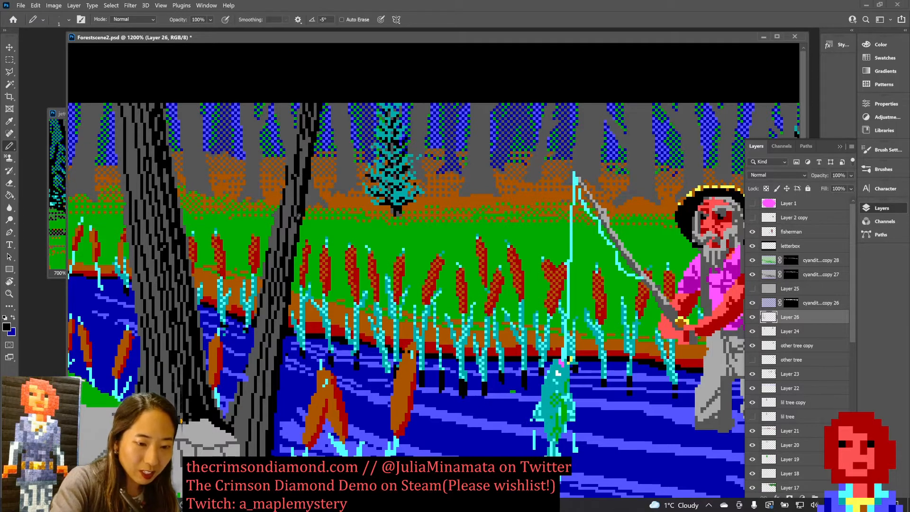
pyautogui.keyDown('alt'); pyautogui.click(313, 109); pyautogui.keyUp('alt')
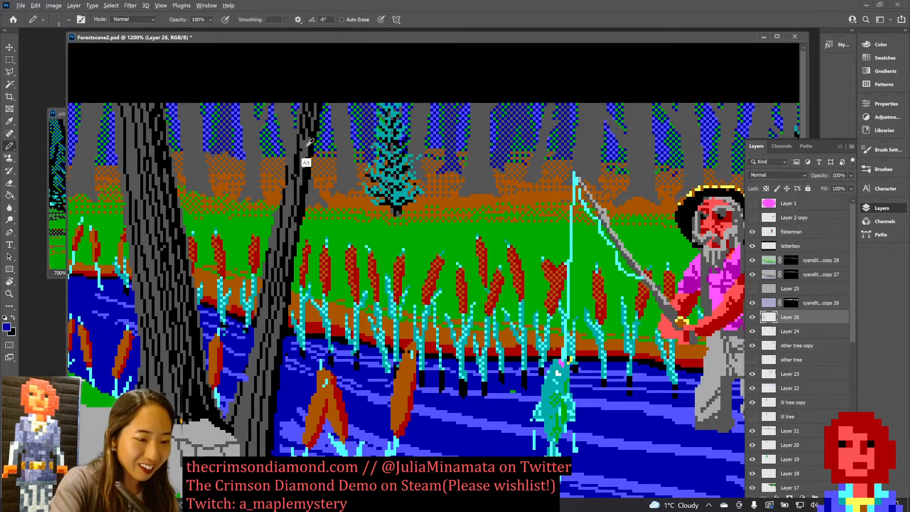
pyautogui.moveTo(312, 104)
pyautogui.mouseDown()
pyautogui.moveTo(309, 127)
pyautogui.moveTo(307, 103)
pyautogui.moveTo(298, 191)
pyautogui.moveTo(297, 149)
pyautogui.moveTo(287, 235)
pyautogui.mouseUp()
pyautogui.press('x')
pyautogui.press('x')
pyautogui.press('x')
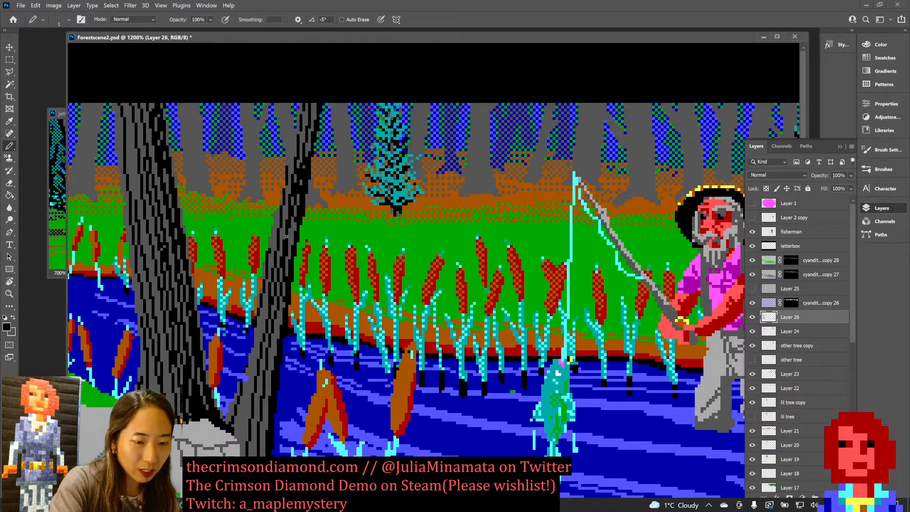
pyautogui.moveTo(287, 105)
pyautogui.mouseDown()
pyautogui.moveTo(298, 142)
pyautogui.moveTo(281, 105)
pyautogui.moveTo(292, 160)
pyautogui.mouseUp()
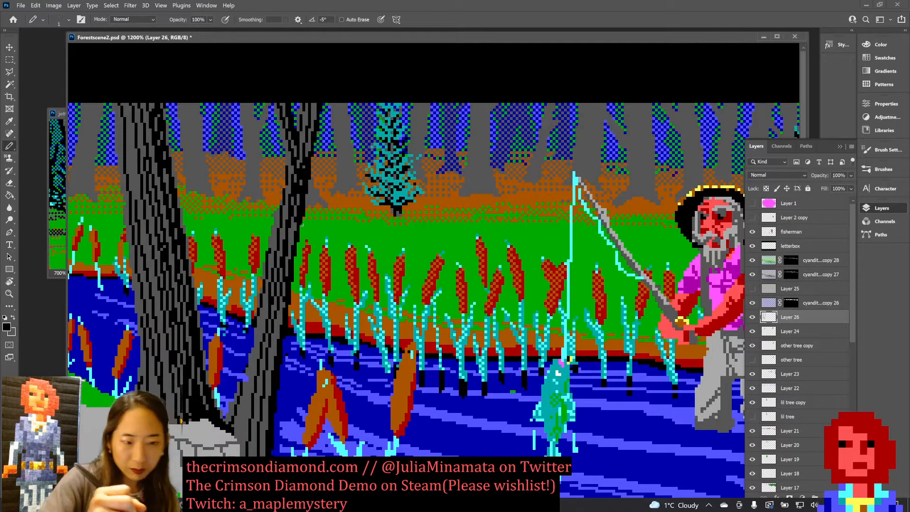
pyautogui.hotkey('ctrl', 's')
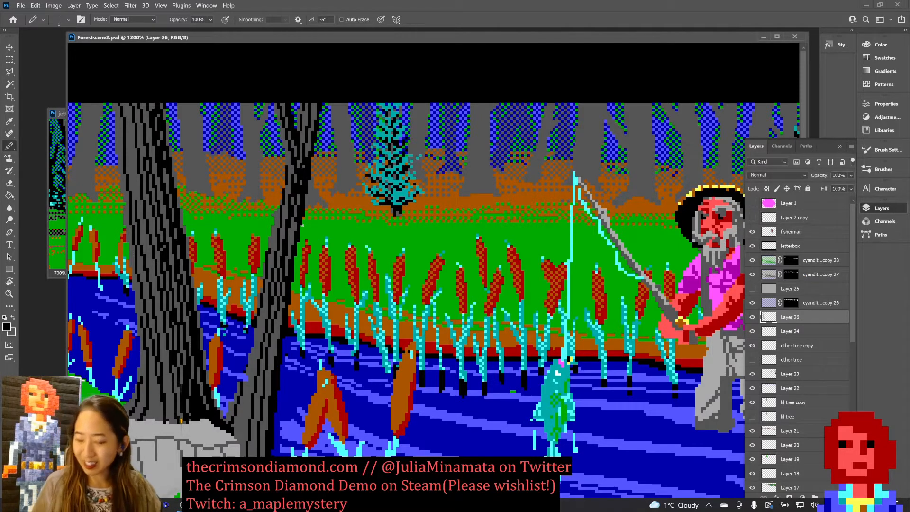
# Step: Touch up the leaning trunk's left outline where it crosses the grass and riverbank, using the sampled green, brown and black
pyautogui.keyDown('alt'); pyautogui.click(296, 176); pyautogui.keyUp('alt')
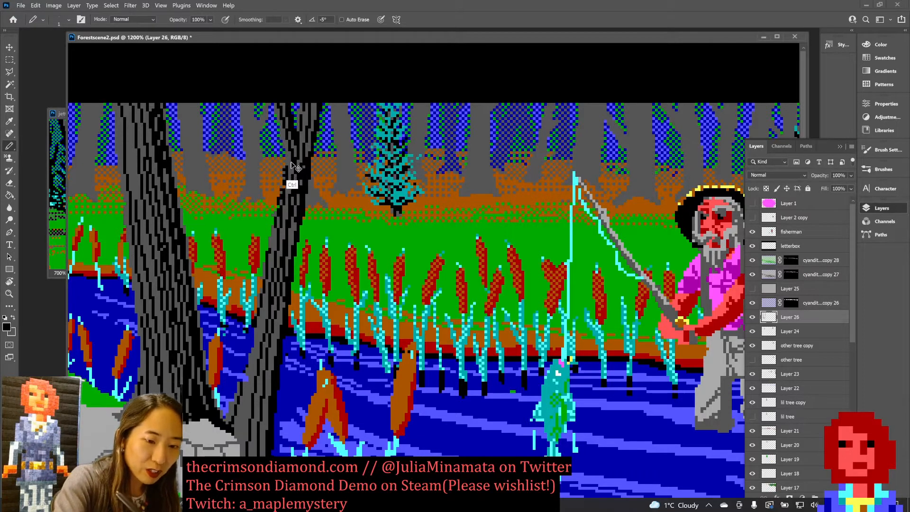
pyautogui.keyDown('alt'); pyautogui.click(270, 229); pyautogui.keyUp('alt')
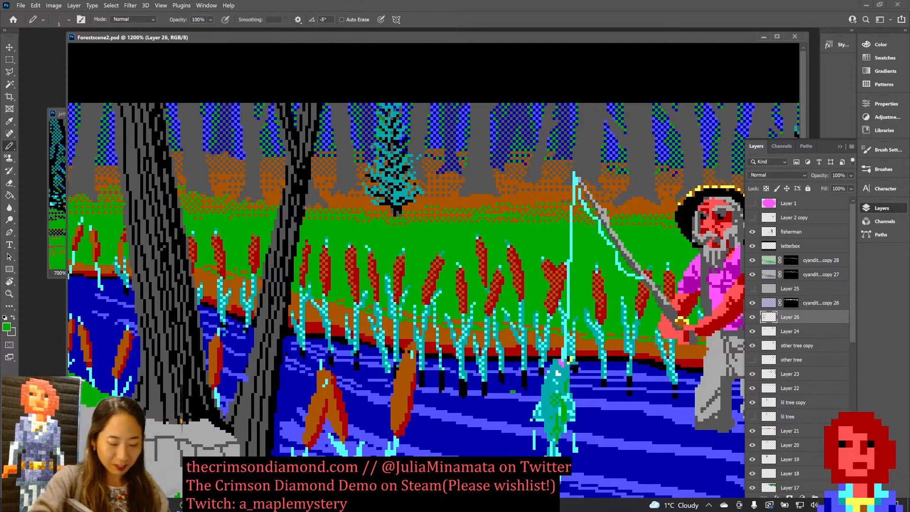
pyautogui.keyDown('alt'); pyautogui.click(259, 295); pyautogui.keyUp('alt')
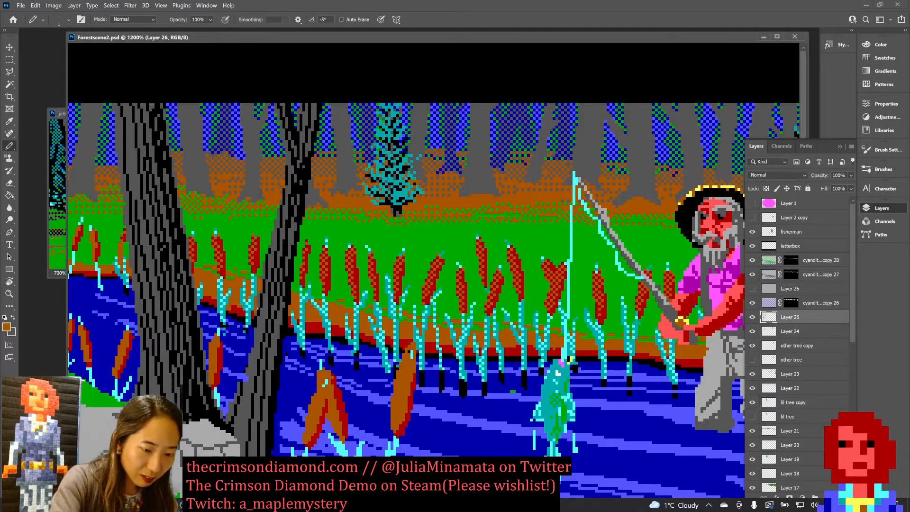
pyautogui.click(256, 315)
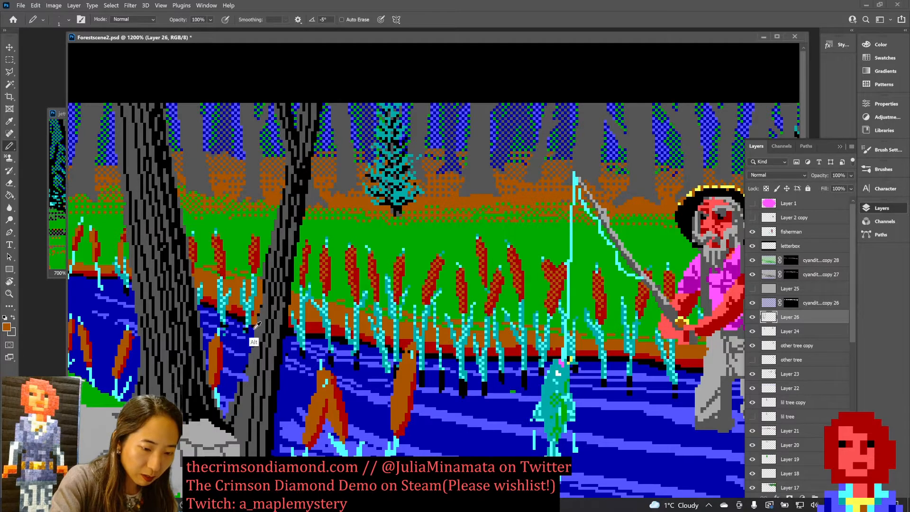
pyautogui.keyDown('alt'); pyautogui.click(253, 323); pyautogui.keyUp('alt')
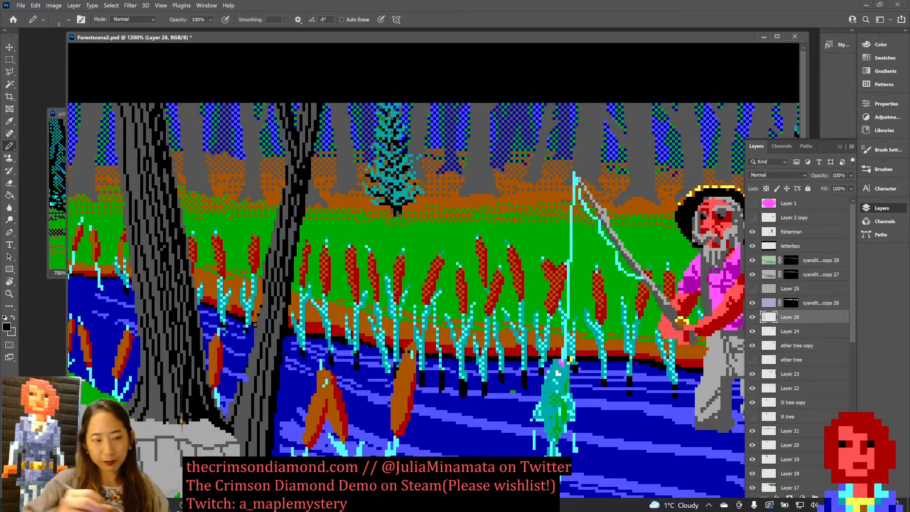
# Step: Touch up the leaning trunk's lower left edge against the bank and water with sampled green, gray, dark blue and light blue
pyautogui.keyDown('alt'); pyautogui.click(266, 233); pyautogui.keyUp('alt')
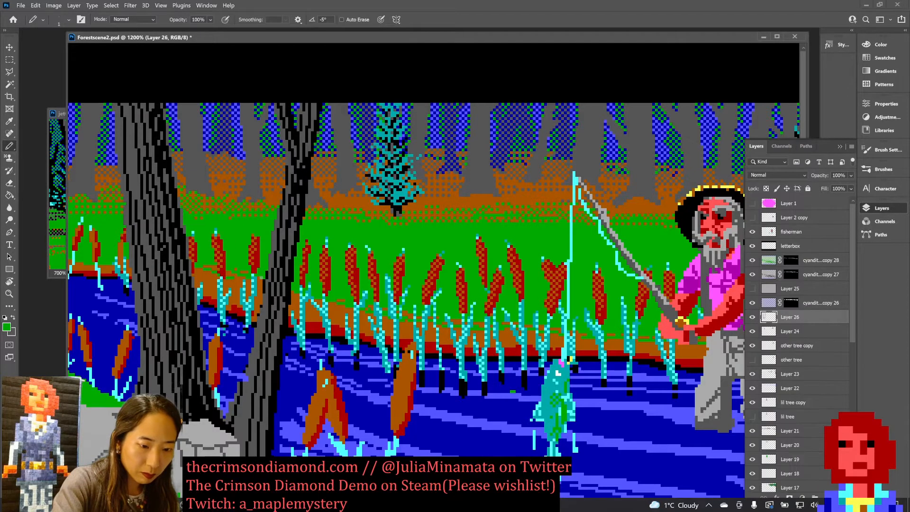
pyautogui.keyDown('alt'); pyautogui.click(268, 263); pyautogui.keyUp('alt')
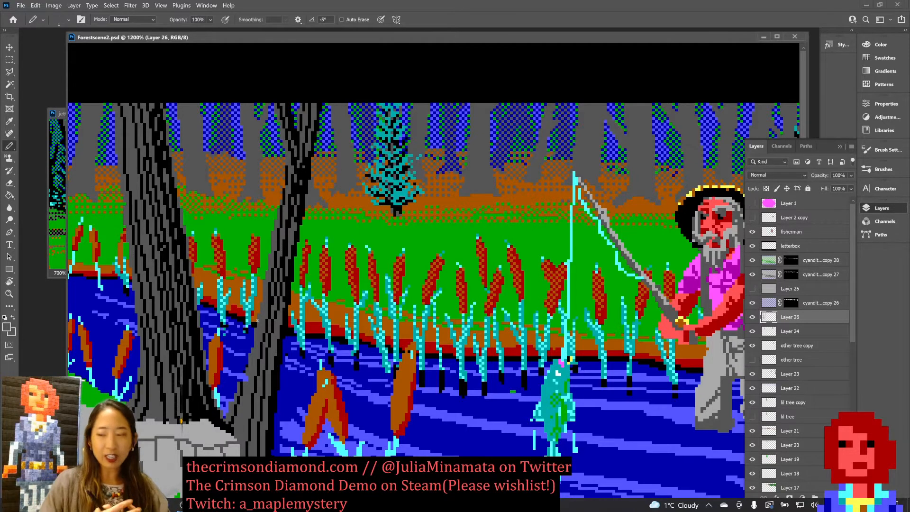
pyautogui.click(247, 363)
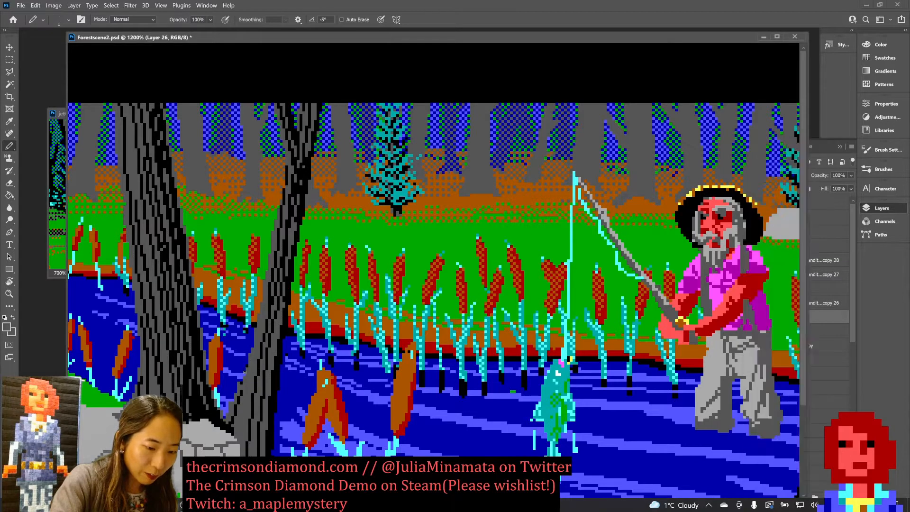
pyautogui.keyDown('alt'); pyautogui.click(243, 363); pyautogui.keyUp('alt')
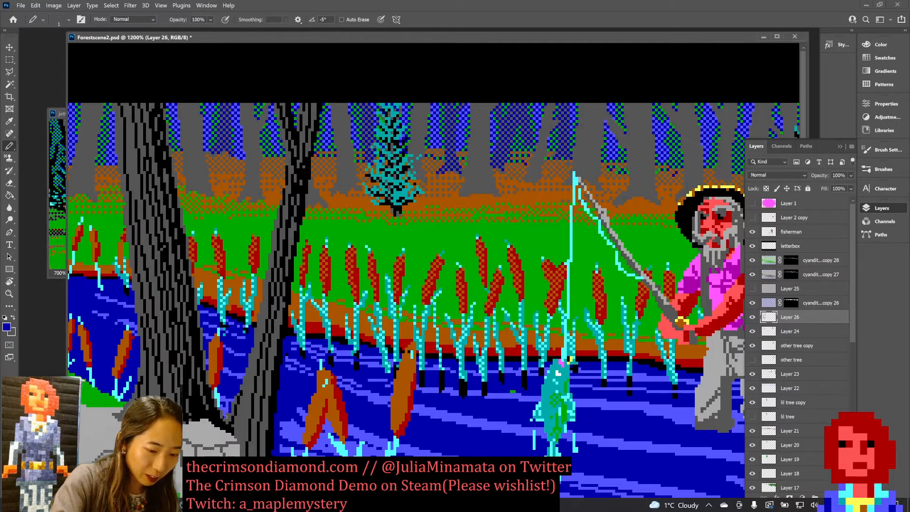
pyautogui.keyDown('alt'); pyautogui.click(230, 402); pyautogui.keyUp('alt')
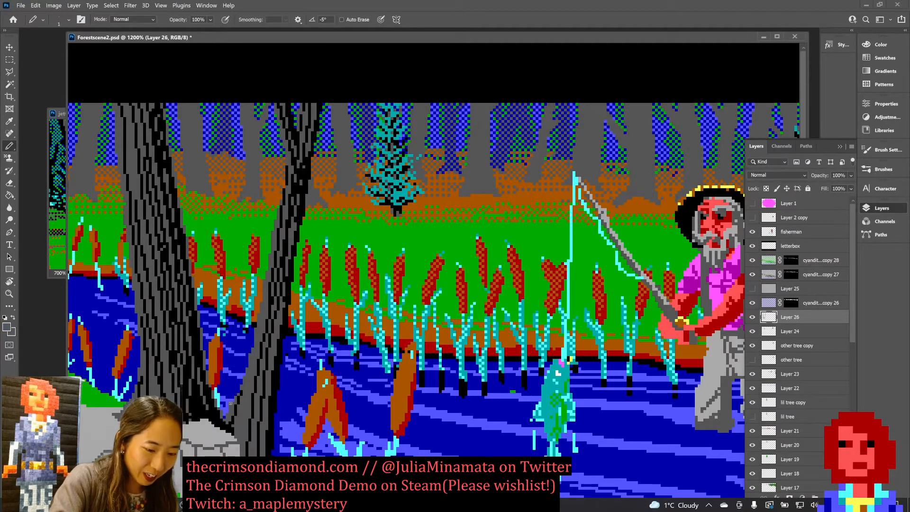
pyautogui.keyDown('alt'); pyautogui.click(230, 402); pyautogui.keyUp('alt')
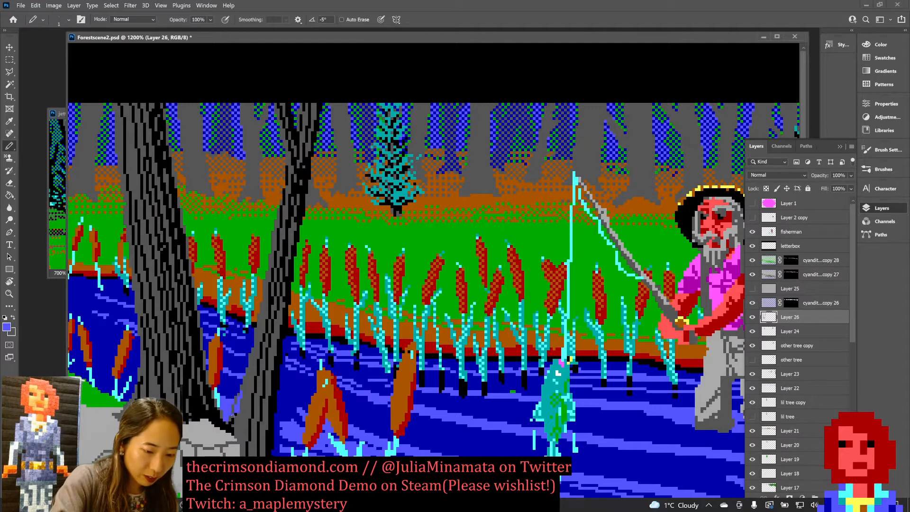
pyautogui.keyDown('alt'); pyautogui.click(242, 393); pyautogui.keyUp('alt')
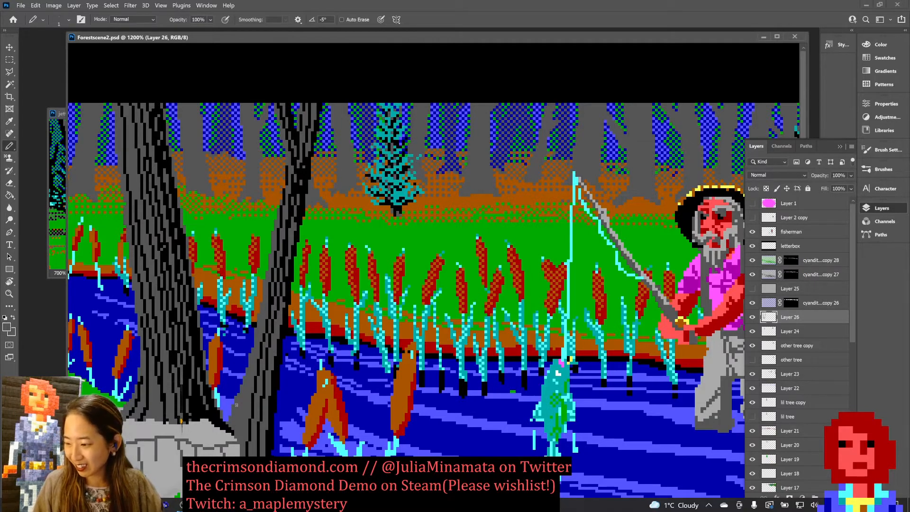
# Step: Pencil black bark lines down the left side of the leaning trunk's lower half to its base and save the file
pyautogui.keyDown('alt'); pyautogui.click(281, 347); pyautogui.keyUp('alt')
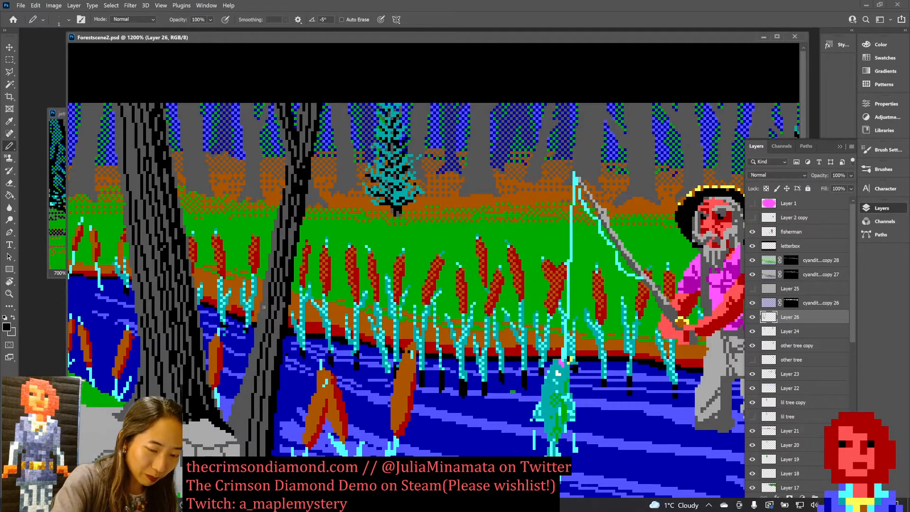
pyautogui.moveTo(263, 306); pyautogui.dragTo(238, 427)
pyautogui.hotkey('ctrl', 'z')
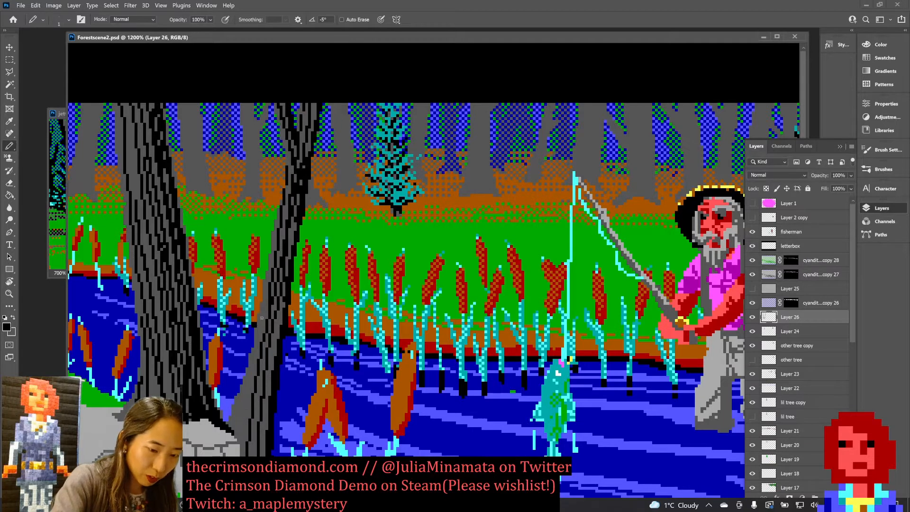
pyautogui.moveTo(262, 317); pyautogui.dragTo(236, 431)
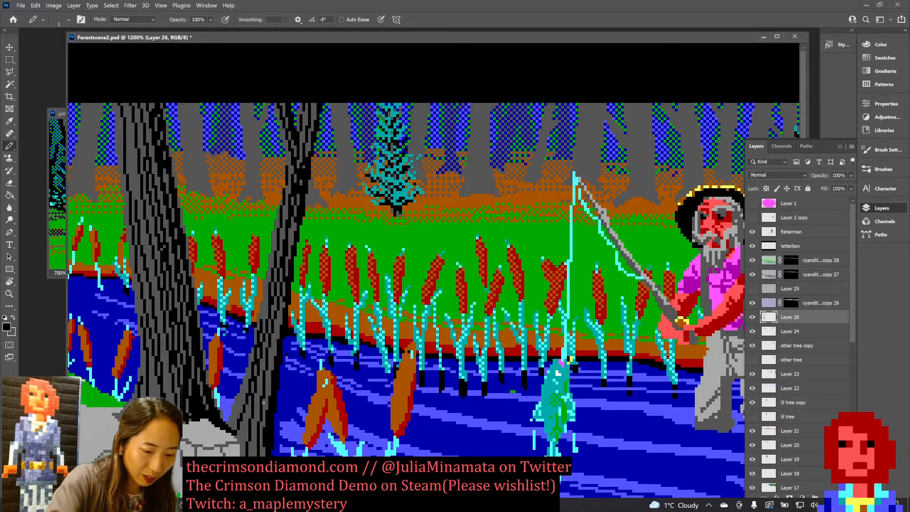
pyautogui.hotkey('ctrl', 's')
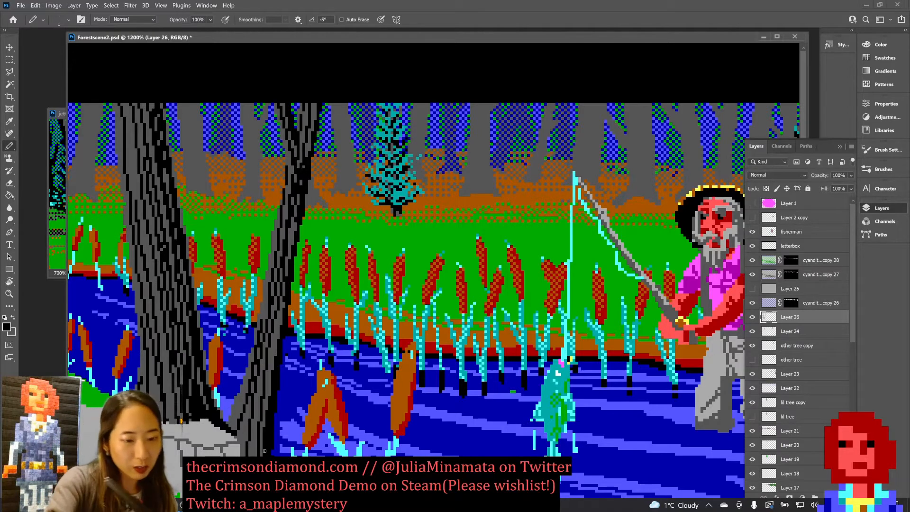
pyautogui.hotkey('ctrl', 's')
# Step: Review the whole scene at lower magnification, move its window to uncover the jetty3.gif reference and palette images, and save the file
pyautogui.hotkey('ctrl', '-')
pyautogui.hotkey('ctrl', '-')
pyautogui.hotkey('ctrl', '-')
pyautogui.hotkey('ctrl', '-')
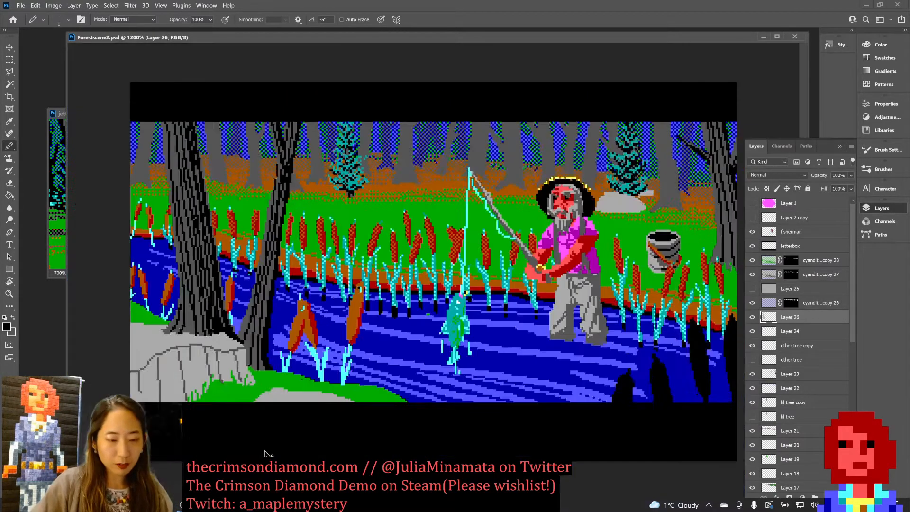
pyautogui.hotkey('ctrl', '+')
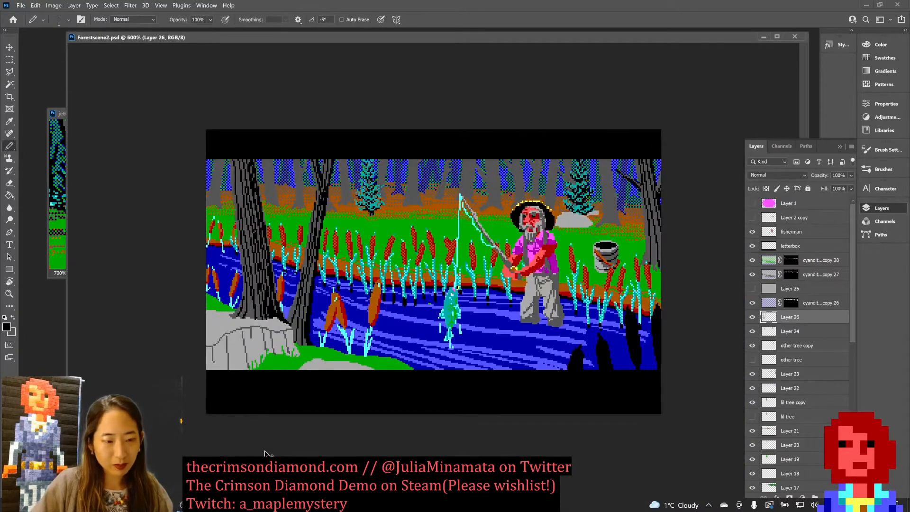
pyautogui.hotkey('ctrl', '+')
pyautogui.hotkey('ctrl', '-')
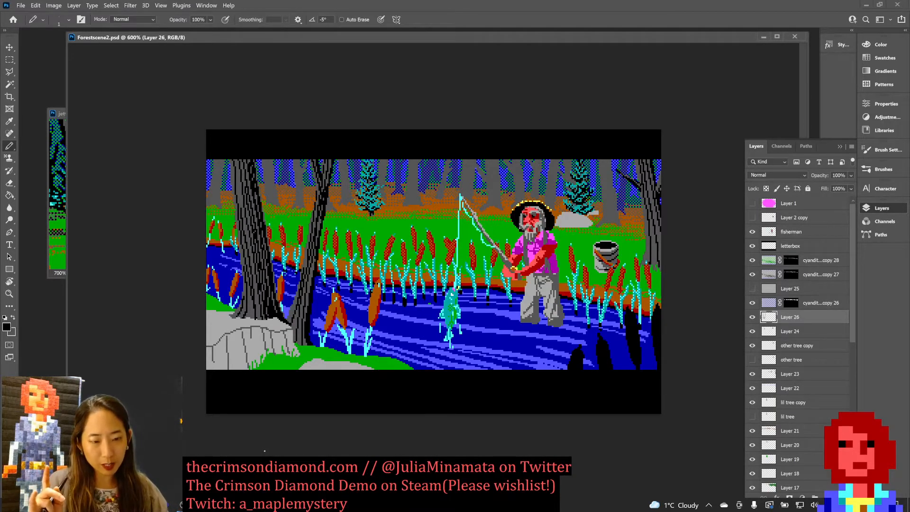
pyautogui.moveTo(364, 60)
pyautogui.mouseDown()
pyautogui.moveTo(536, 114)
pyautogui.moveTo(360, 55)
pyautogui.mouseUp()
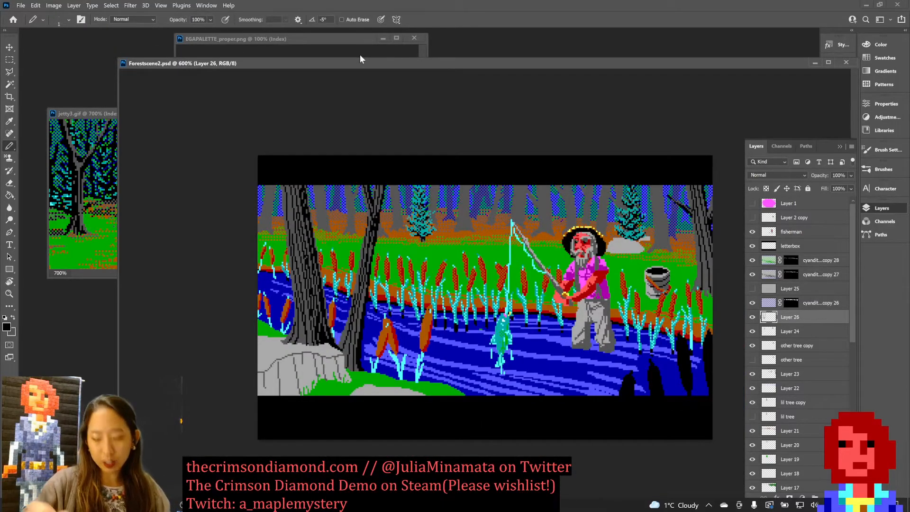
pyautogui.hotkey('ctrl', '+')
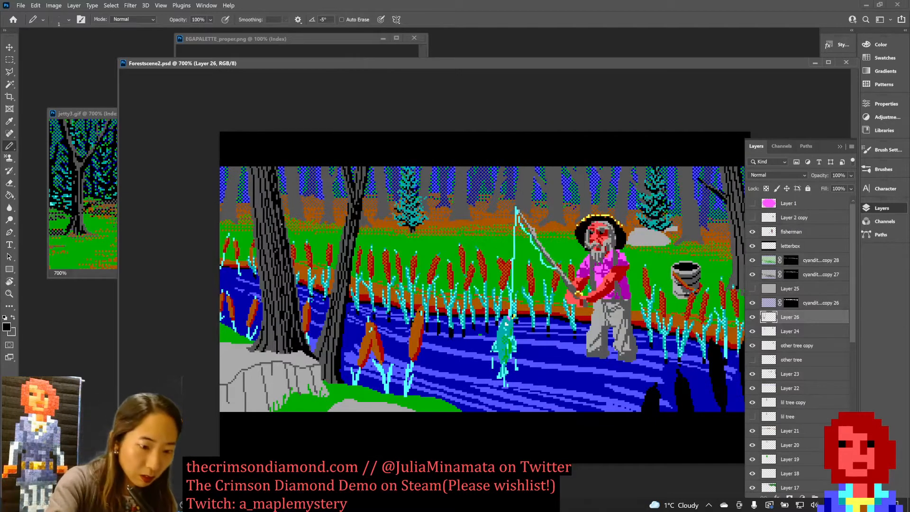
pyautogui.hotkey('ctrl', 's')
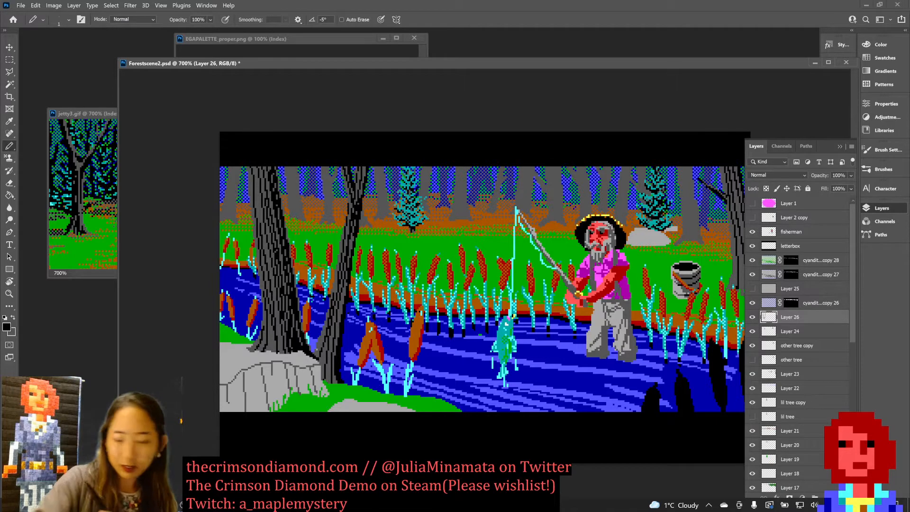
pyautogui.hotkey('ctrl', 's')
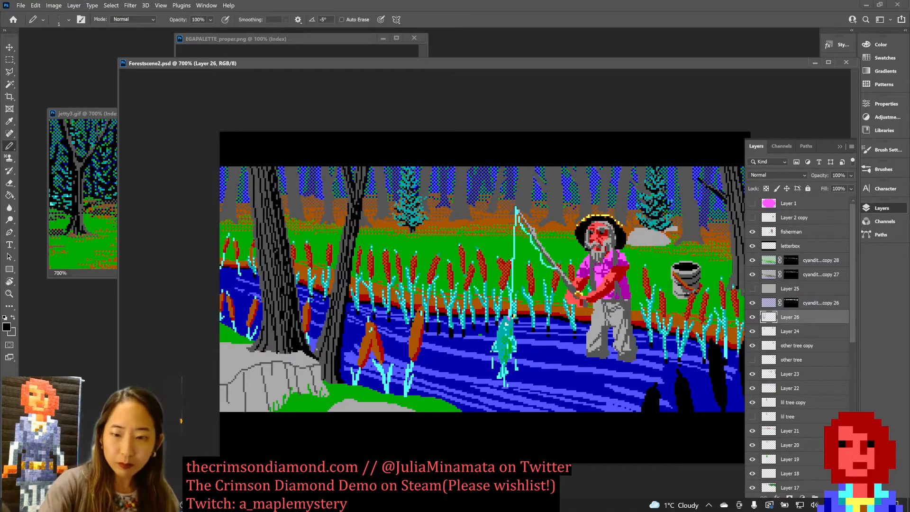
# Step: Add a new layer and pencil black bark lines down the gray background tree to the right of the second pine
pyautogui.hotkey('ctrl', 'shift', 'n')
pyautogui.press('Return')
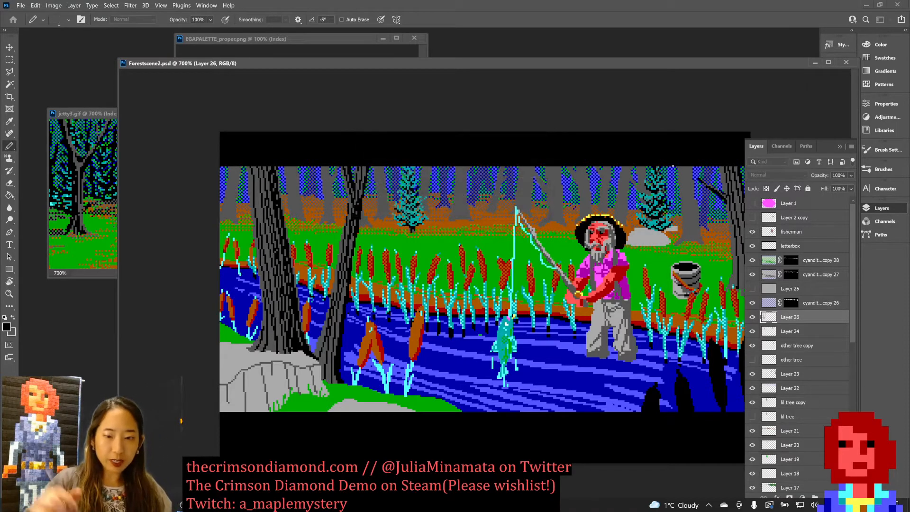
pyautogui.moveTo(689, 169); pyautogui.dragTo(696, 234)
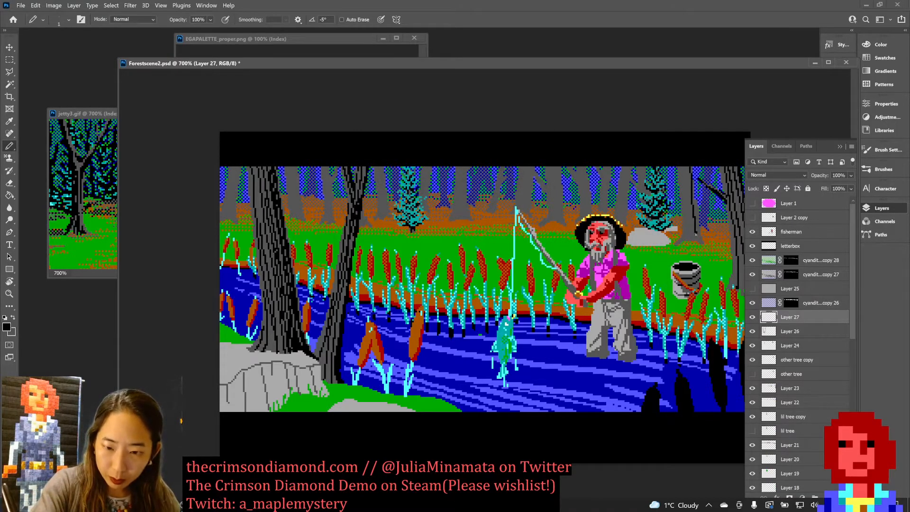
pyautogui.moveTo(685, 167); pyautogui.dragTo(692, 236)
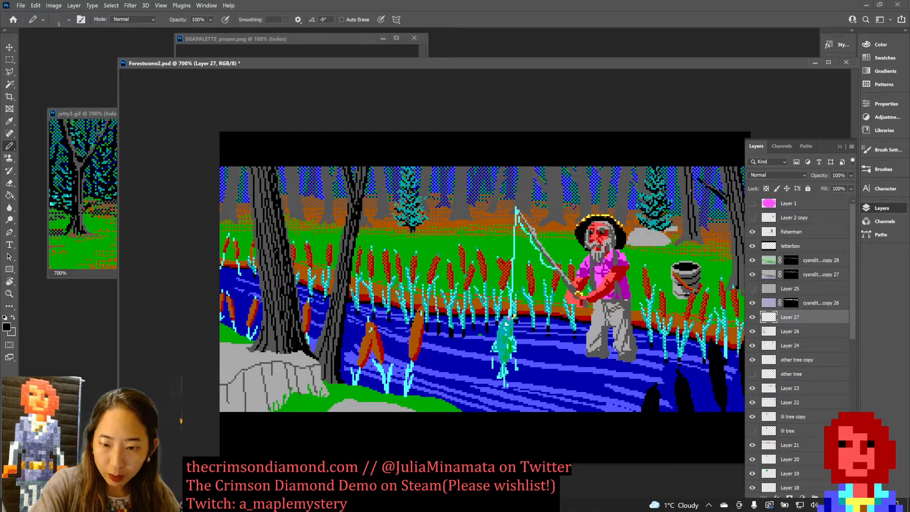
pyautogui.moveTo(690, 168); pyautogui.dragTo(701, 240)
pyautogui.hotkey('ctrl', 'z')
pyautogui.hotkey('ctrl', 'z')
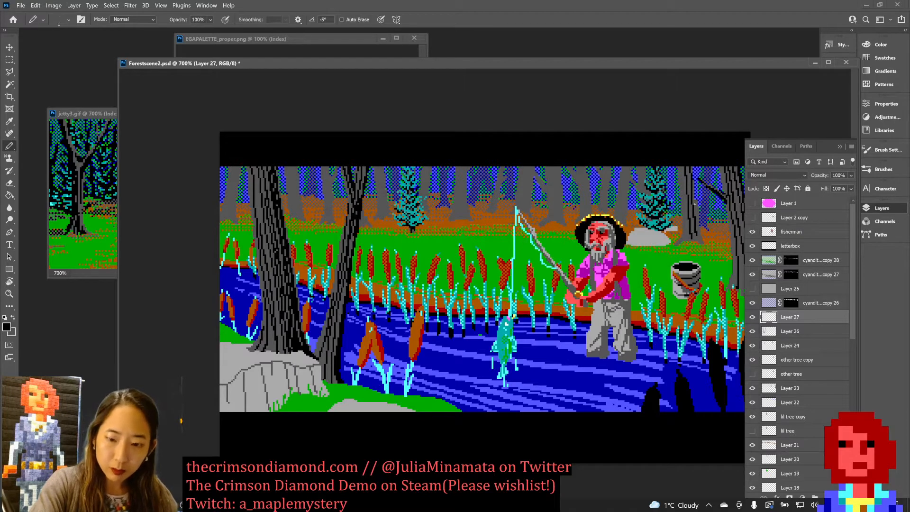
pyautogui.moveTo(696, 201); pyautogui.dragTo(700, 240)
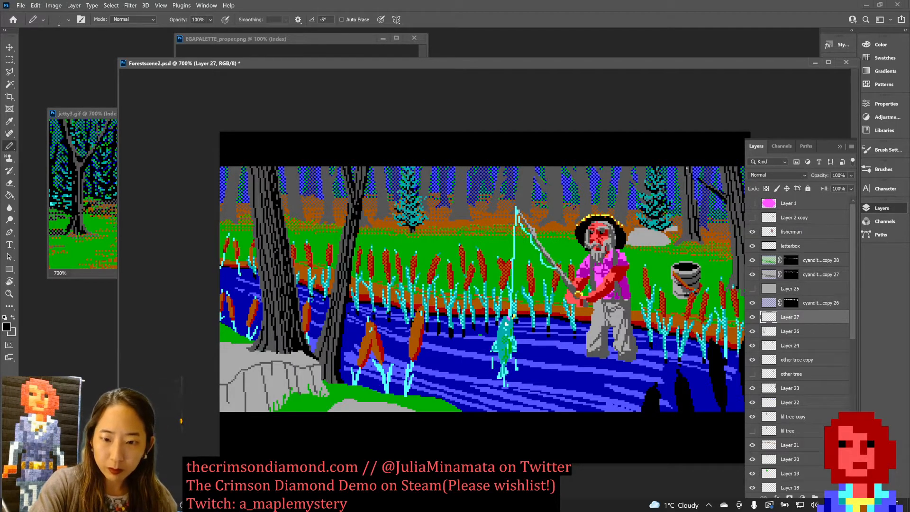
pyautogui.moveTo(687, 167); pyautogui.dragTo(695, 240)
pyautogui.moveTo(680, 168); pyautogui.dragTo(685, 240)
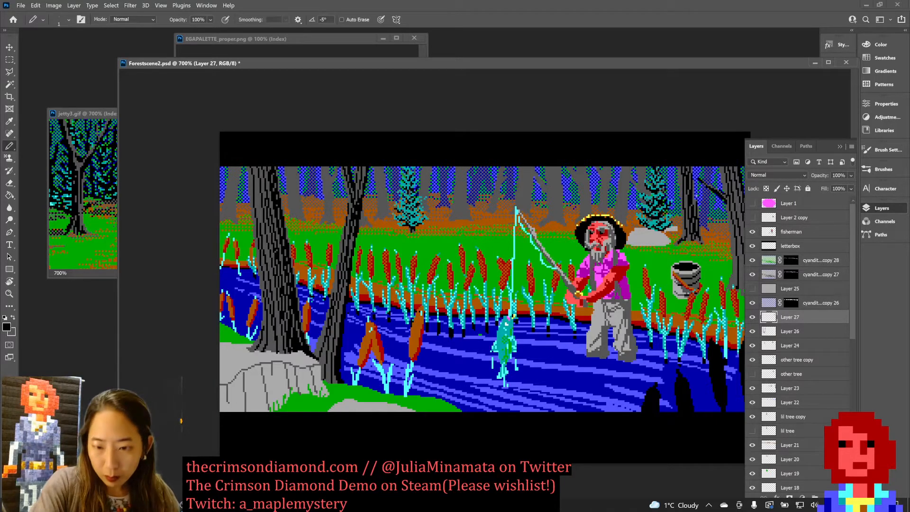
pyautogui.moveTo(695, 201); pyautogui.dragTo(695, 206)
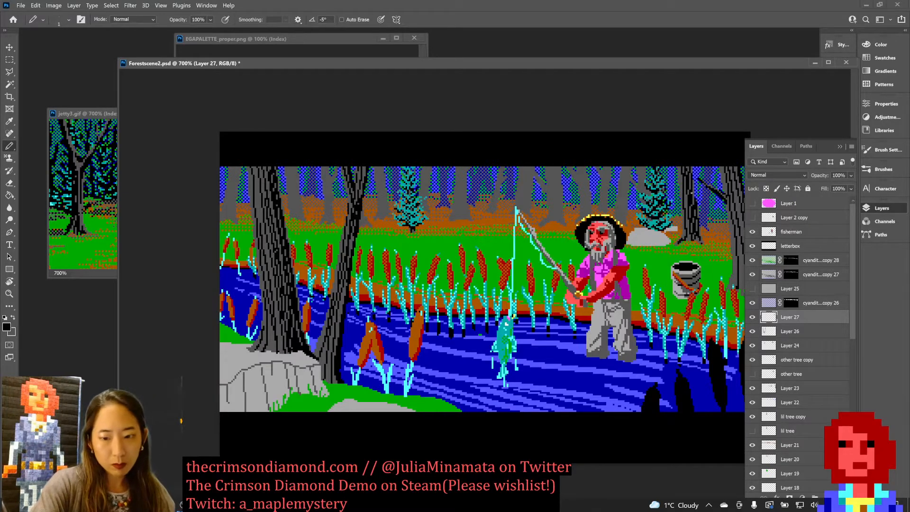
# Step: Refine the bark on that background tree's trunk and base with alternating black and gray pencil strokes
pyautogui.press('x')
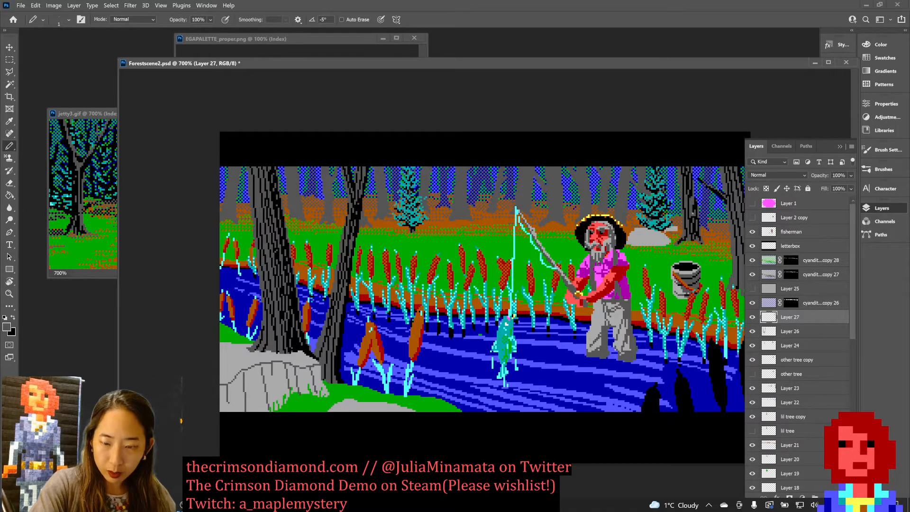
pyautogui.press('x')
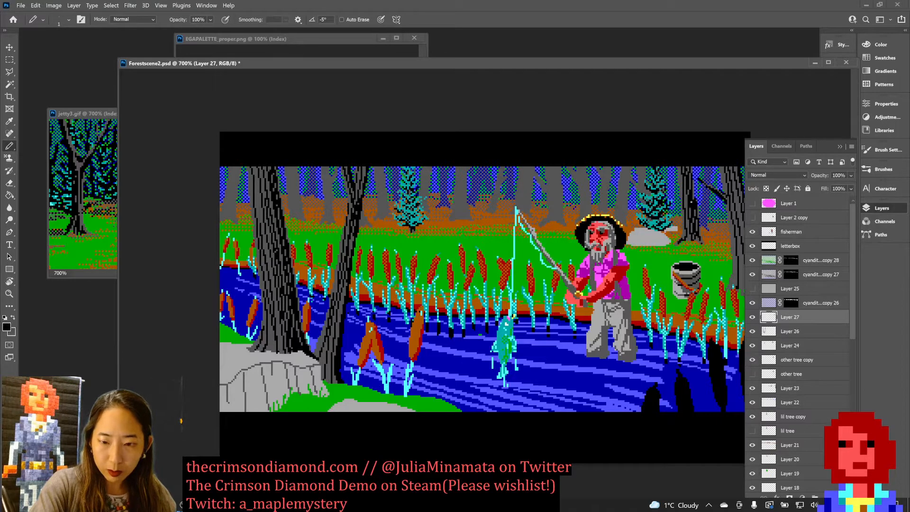
pyautogui.moveTo(696, 219)
pyautogui.mouseDown()
pyautogui.moveTo(686, 198)
pyautogui.moveTo(692, 236)
pyautogui.mouseUp()
pyautogui.press('x')
pyautogui.press('x')
pyautogui.press('x')
pyautogui.hotkey('ctrl', 'z')
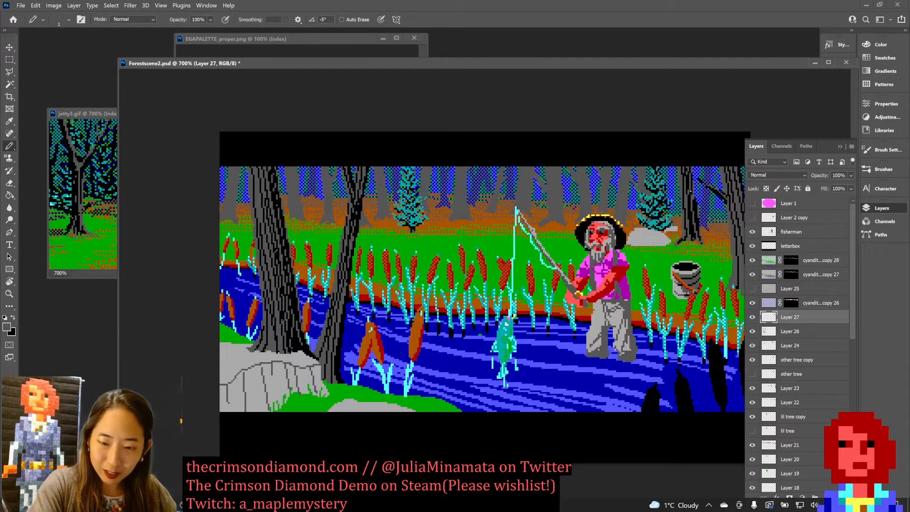
pyautogui.press('x')
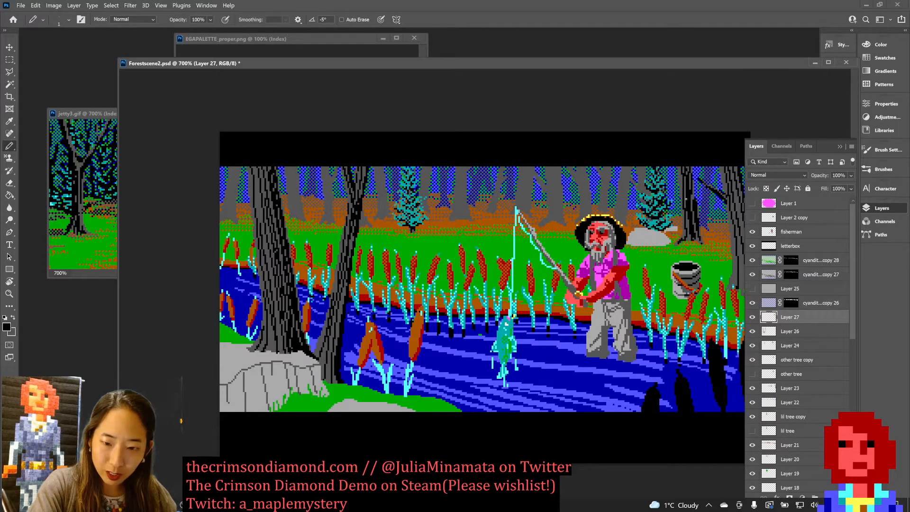
pyautogui.press('x')
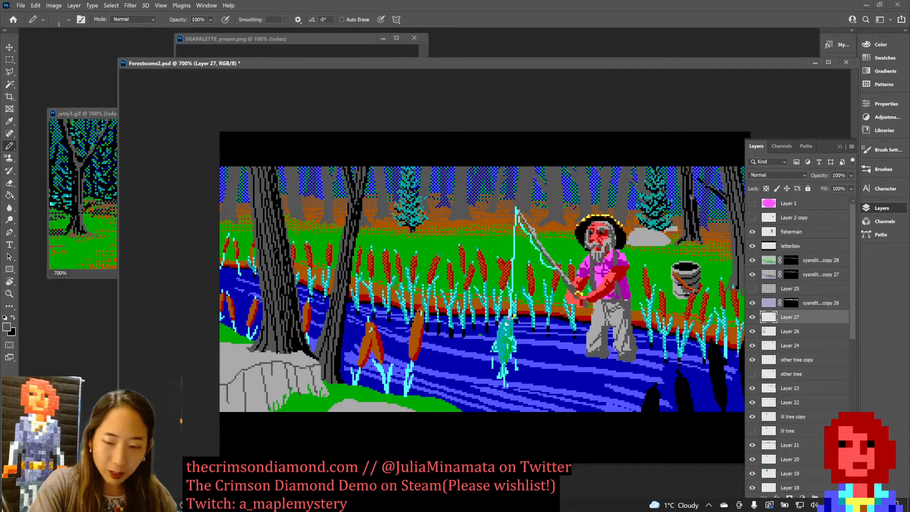
pyautogui.press('x')
pyautogui.press('x')
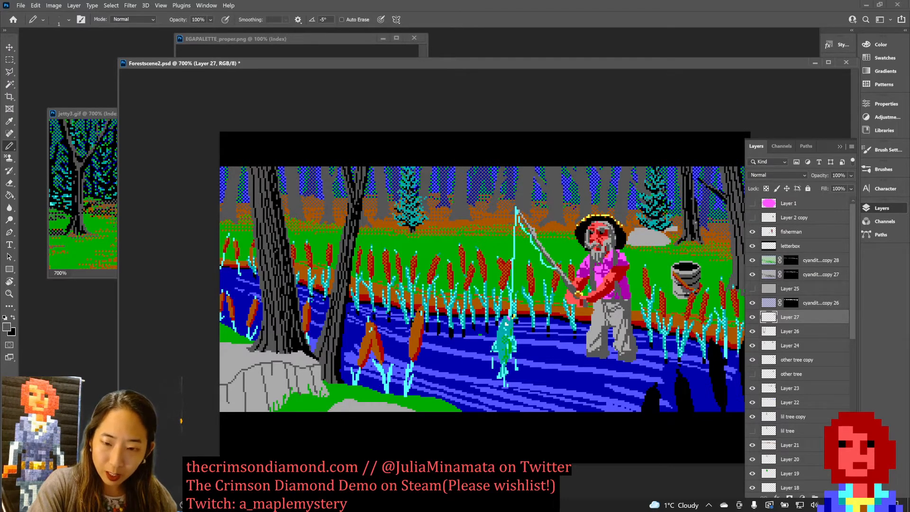
pyautogui.press('x')
pyautogui.press('x')
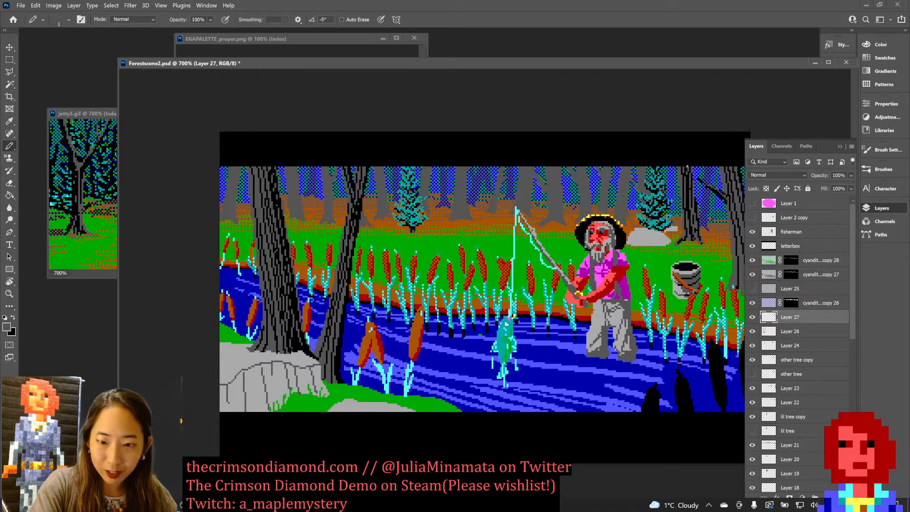
pyautogui.press('x')
pyautogui.press('x')
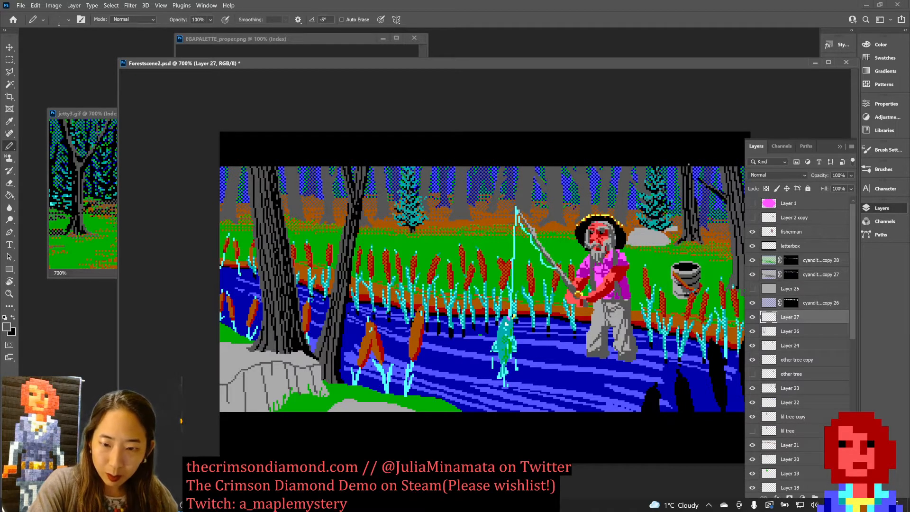
pyautogui.press('x')
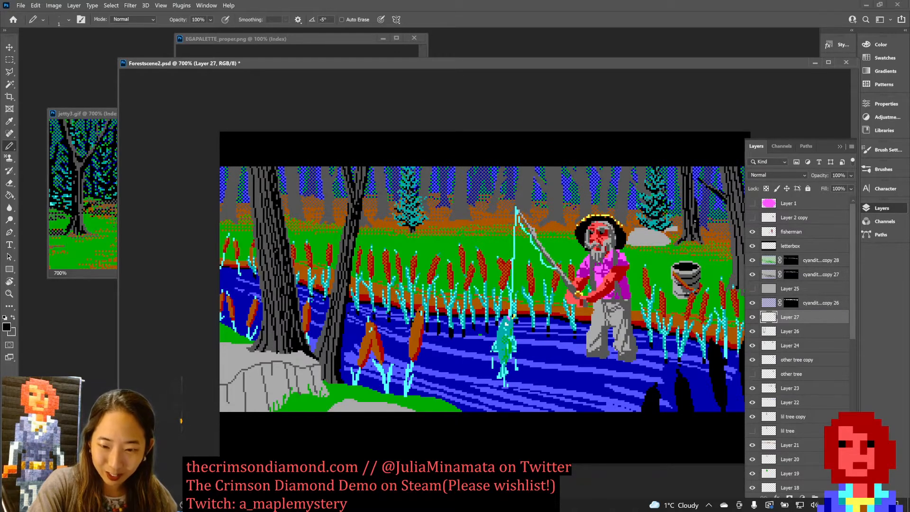
pyautogui.moveTo(693, 184); pyautogui.dragTo(693, 202)
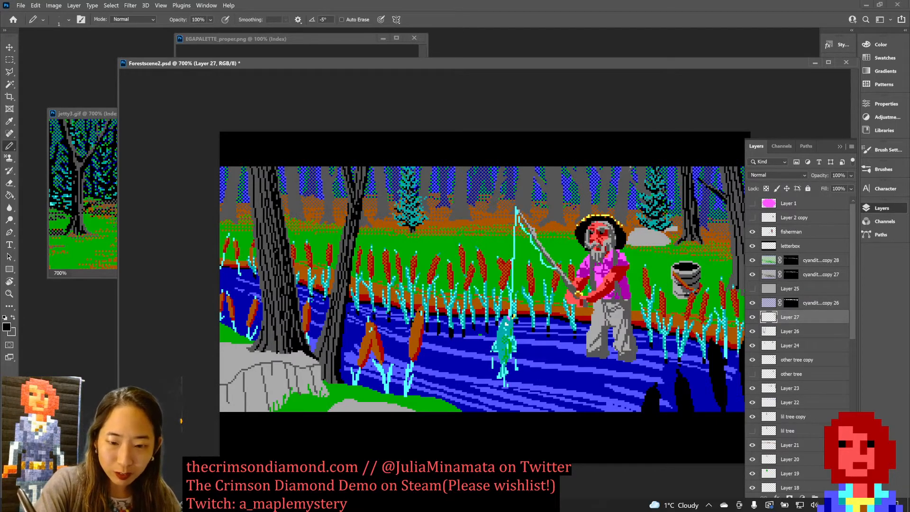
# Step: Pencil black bark lines down the gray background tree between the fisherman's hat and the second pine, and save the file
pyautogui.moveTo(629, 167); pyautogui.dragTo(625, 225)
pyautogui.moveTo(626, 166); pyautogui.dragTo(620, 220)
pyautogui.moveTo(623, 167); pyautogui.dragTo(618, 220)
pyautogui.hotkey('ctrl', 'z')
pyautogui.hotkey('ctrl', 'z')
pyautogui.hotkey('ctrl', 's')
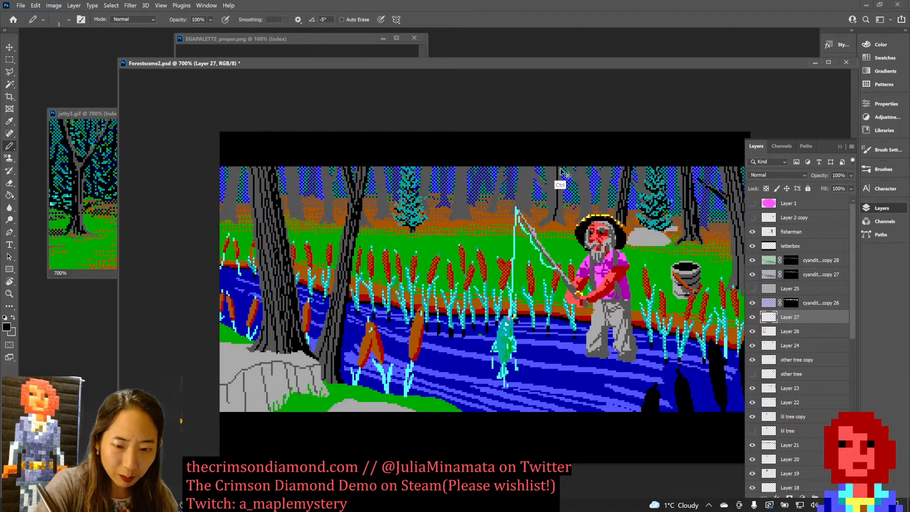
# Step: Pencil black bark lines and a side branch on the background tree just left of the fisherman's hat, and save the file
pyautogui.moveTo(560, 183); pyautogui.dragTo(565, 224)
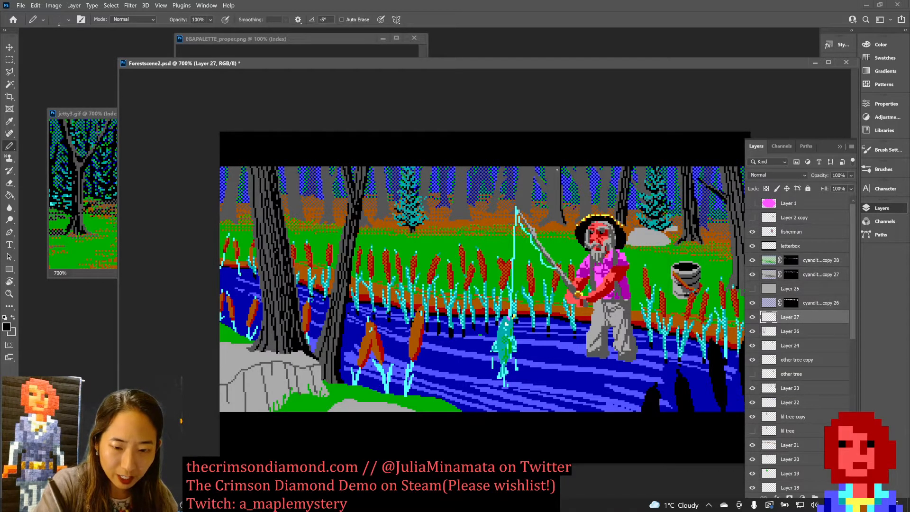
pyautogui.moveTo(557, 166); pyautogui.dragTo(561, 222)
pyautogui.moveTo(554, 167); pyautogui.dragTo(556, 222)
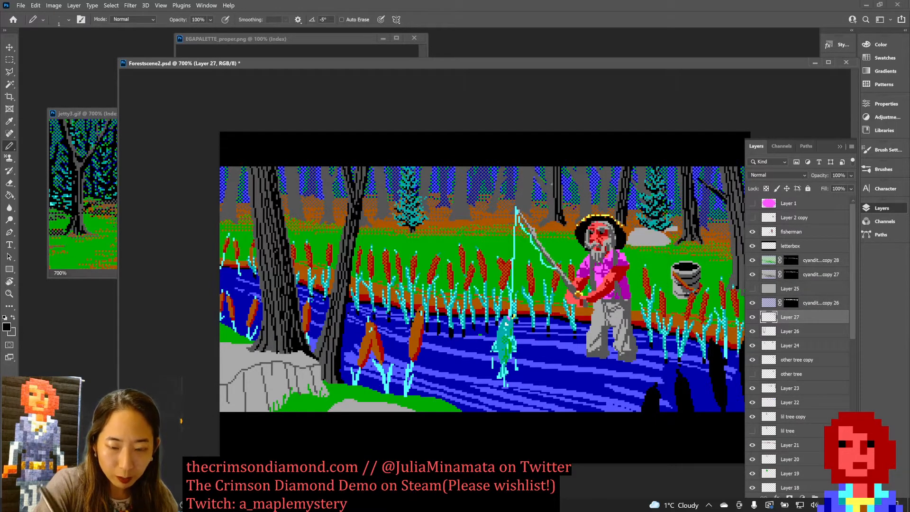
pyautogui.moveTo(551, 167); pyautogui.dragTo(549, 219)
pyautogui.hotkey('ctrl', 'z')
pyautogui.moveTo(550, 166); pyautogui.dragTo(543, 226)
pyautogui.moveTo(537, 177); pyautogui.dragTo(549, 194)
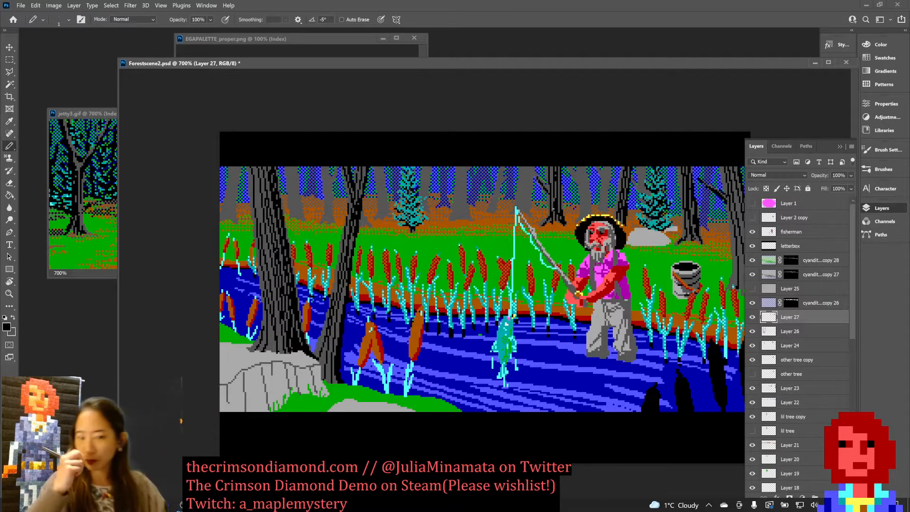
pyautogui.hotkey('ctrl', 's')
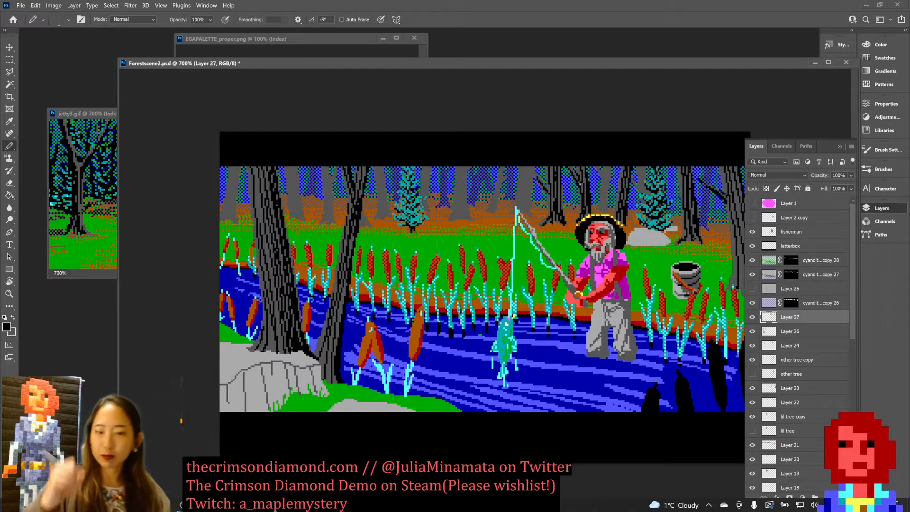
pyautogui.hotkey('ctrl', 's')
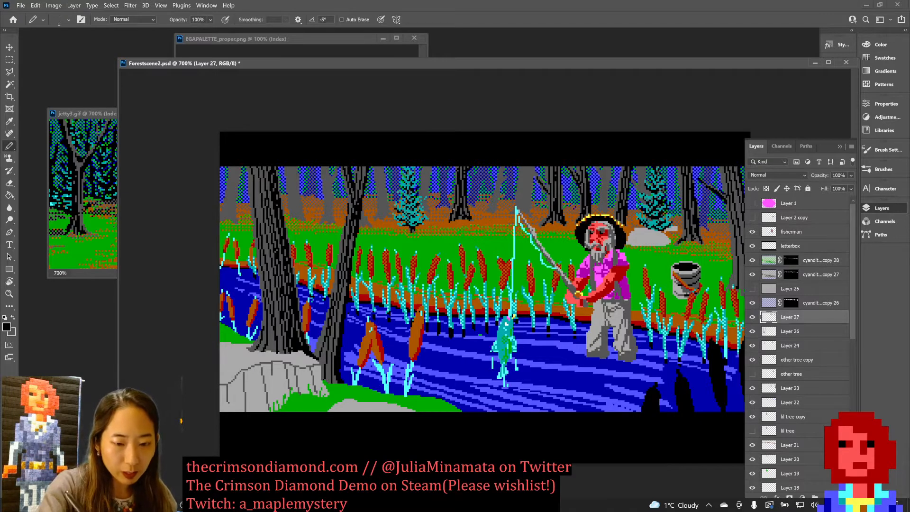
# Step: Refine the trunk and base of the background tree right of the first pine with brown, gray and black pixels, and save the file
pyautogui.keyDown('alt'); pyautogui.click(456, 239); pyautogui.keyUp('alt')
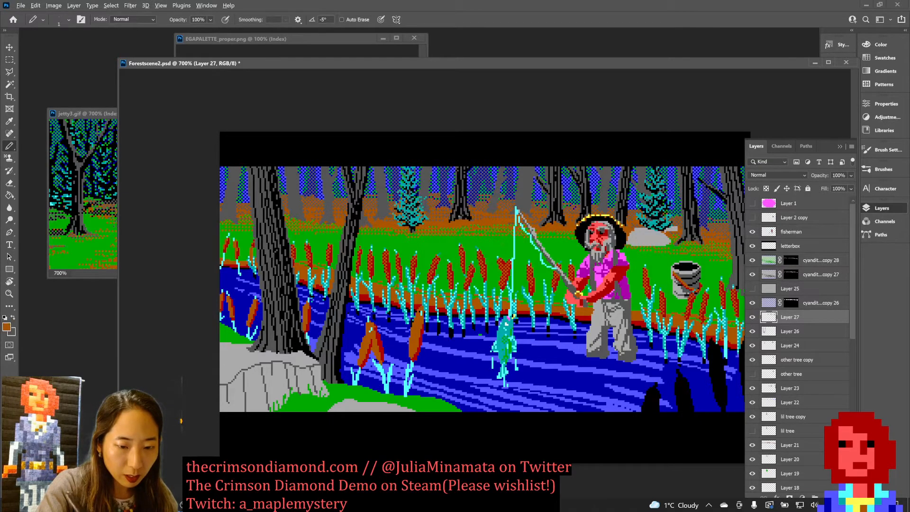
pyautogui.keyDown('alt'); pyautogui.click(461, 211); pyautogui.keyUp('alt')
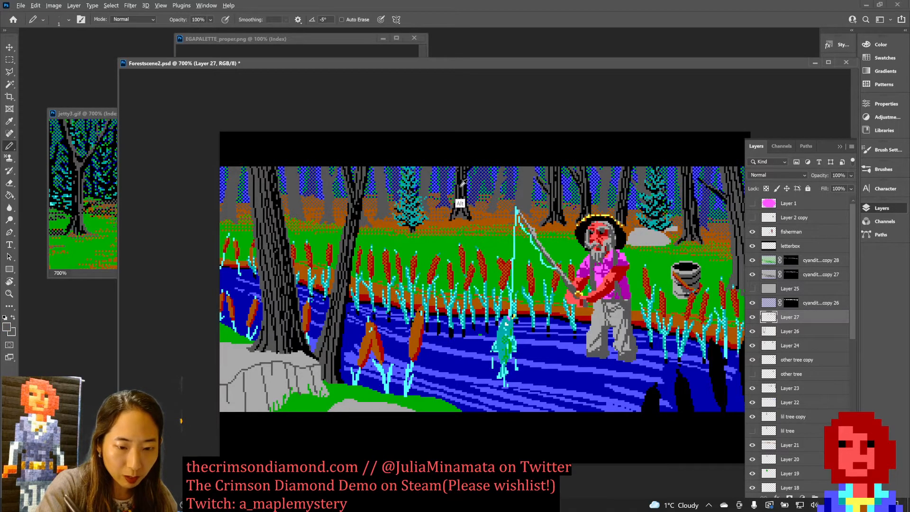
pyautogui.keyDown('alt'); pyautogui.click(460, 206); pyautogui.keyUp('alt')
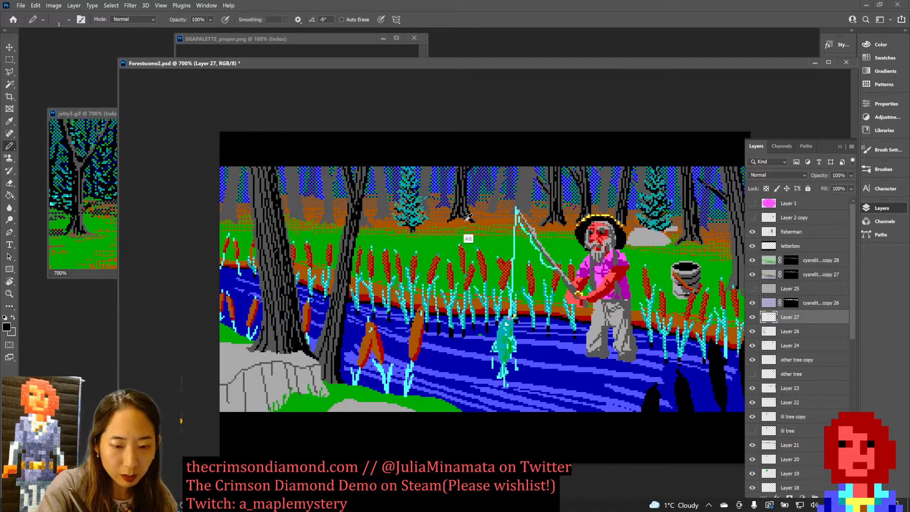
pyautogui.keyDown('alt'); pyautogui.click(469, 239); pyautogui.keyUp('alt')
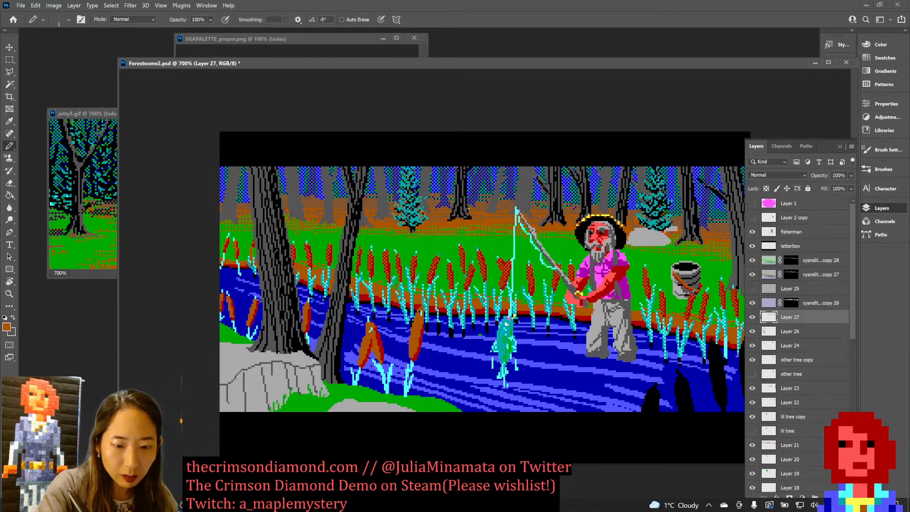
pyautogui.hotkey('ctrl', 's')
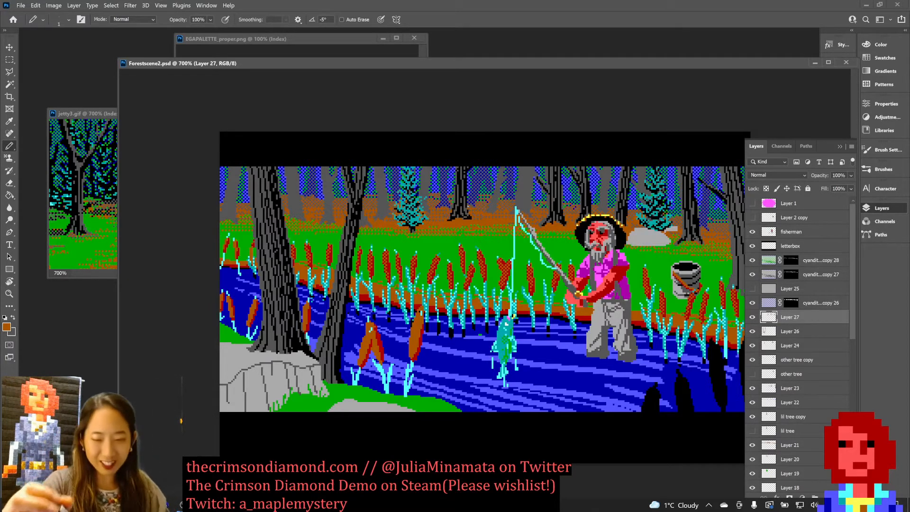
# Step: Pencil black bark lines down the background tree behind the fishing rod's tip, and save the file
pyautogui.keyDown('alt'); pyautogui.click(713, 379); pyautogui.keyUp('alt')
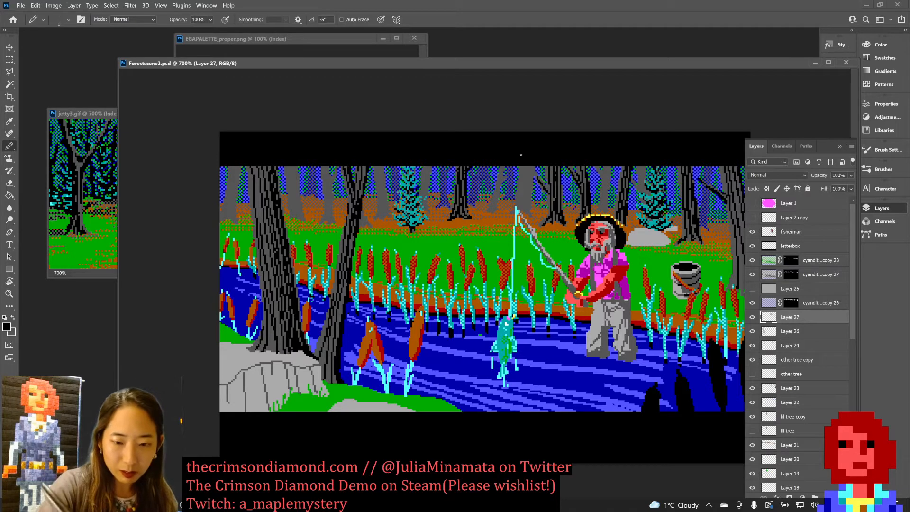
pyautogui.moveTo(531, 167); pyautogui.dragTo(530, 216)
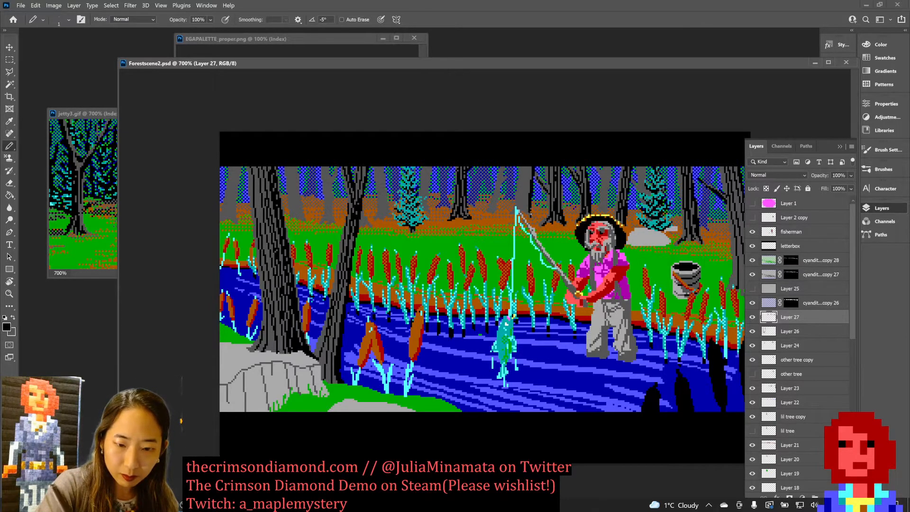
pyautogui.scroll(-4, 527, 214)
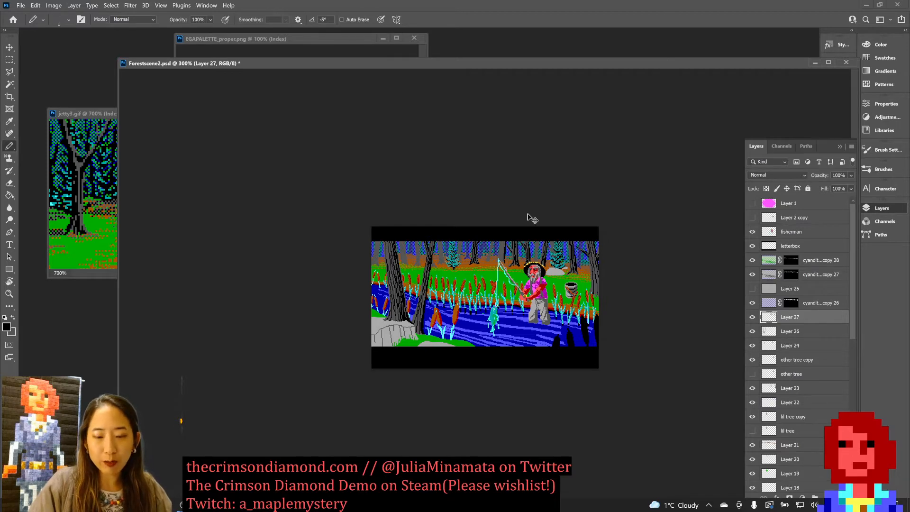
pyautogui.scroll(3, 527, 214)
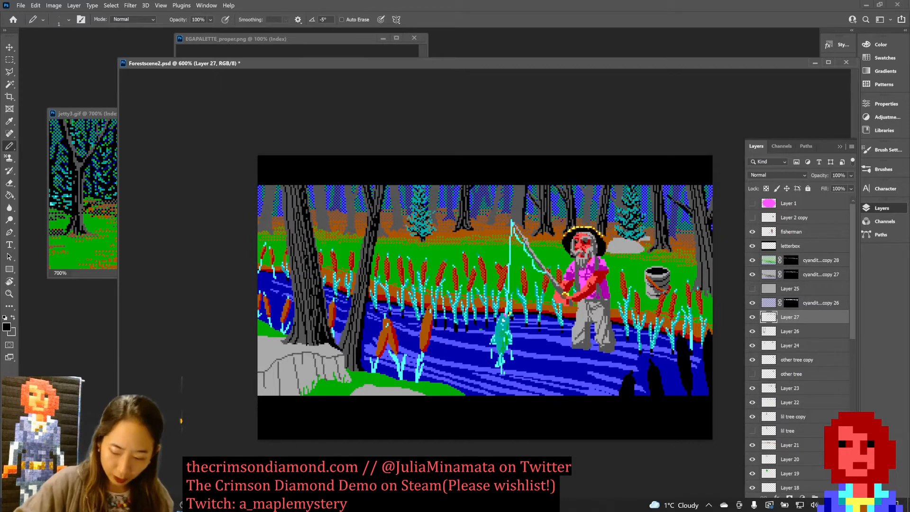
pyautogui.scroll(1, 532, 218)
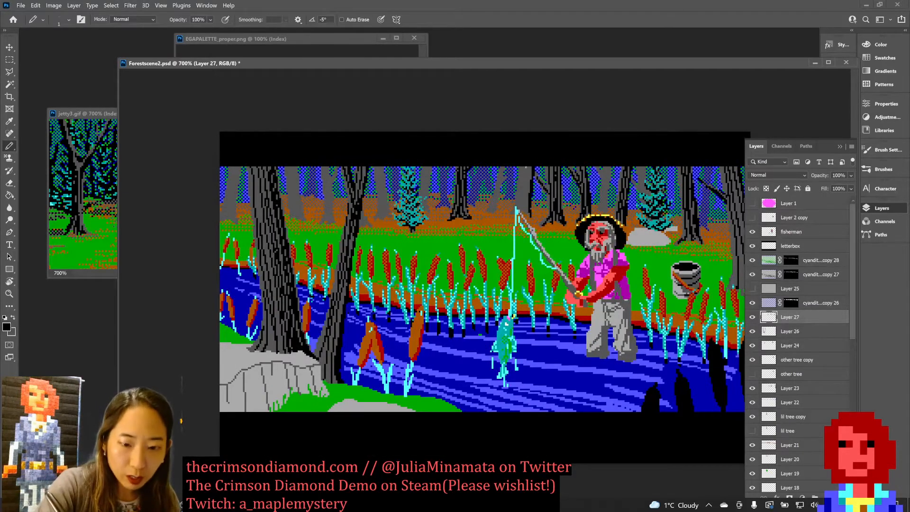
pyautogui.moveTo(526, 168); pyautogui.dragTo(523, 204)
pyautogui.hotkey('ctrl', 'z')
pyautogui.moveTo(529, 167); pyautogui.dragTo(521, 208)
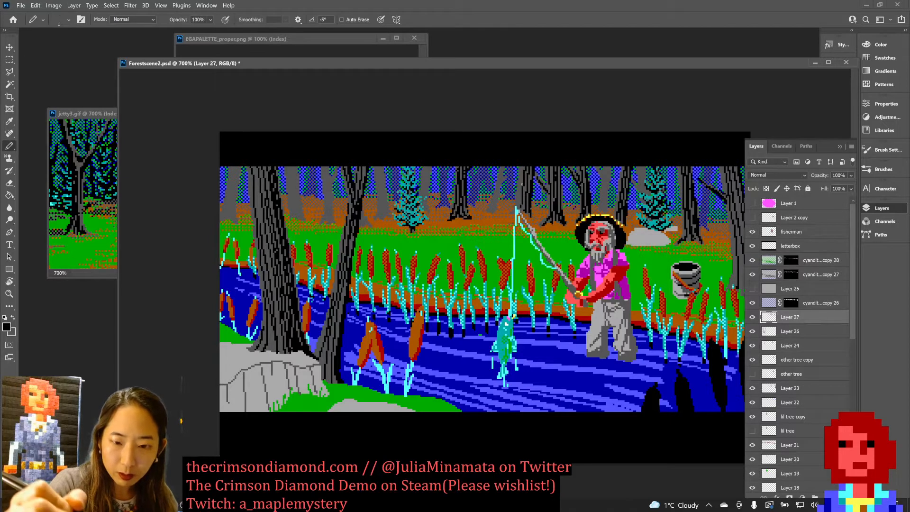
pyautogui.moveTo(521, 167); pyautogui.dragTo(518, 205)
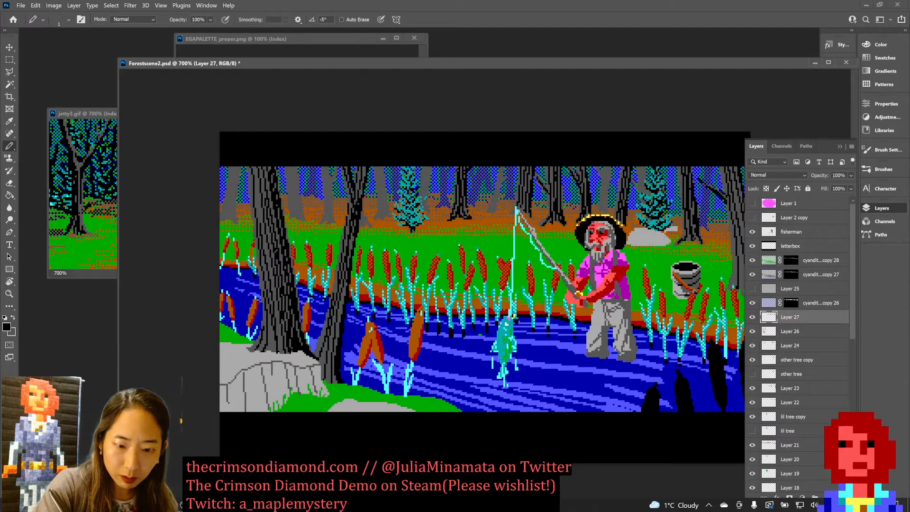
pyautogui.hotkey('ctrl', 's')
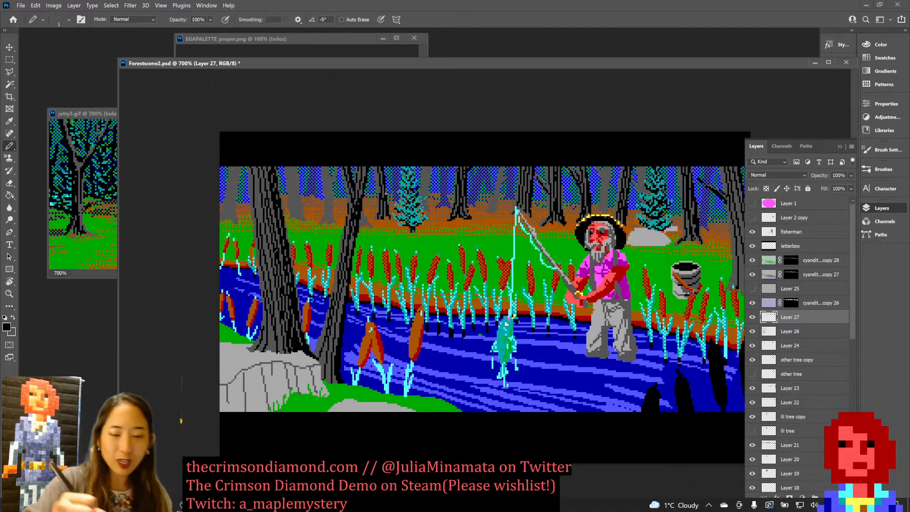
pyautogui.hotkey('ctrl', 's')
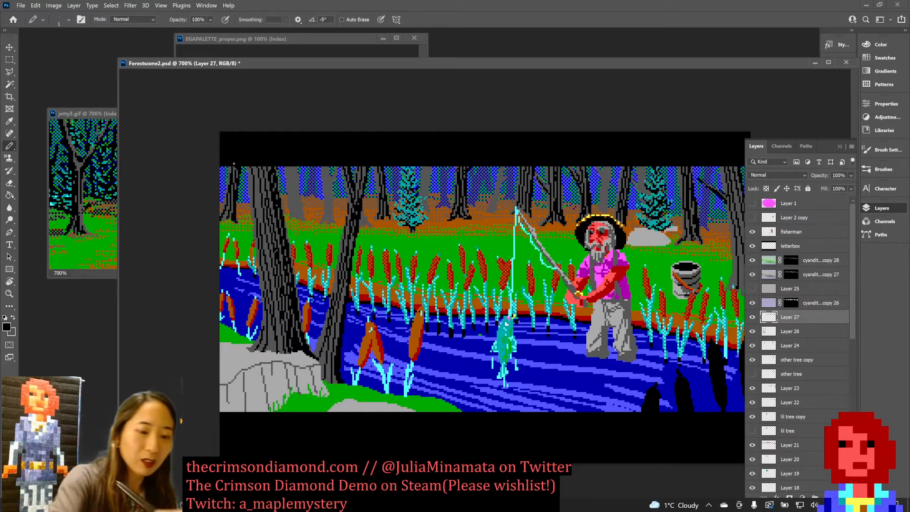
# Step: Pencil black bark lines down the background tree just right of the large foreground trunk, and save the file
pyautogui.moveTo(297, 169); pyautogui.dragTo(299, 218)
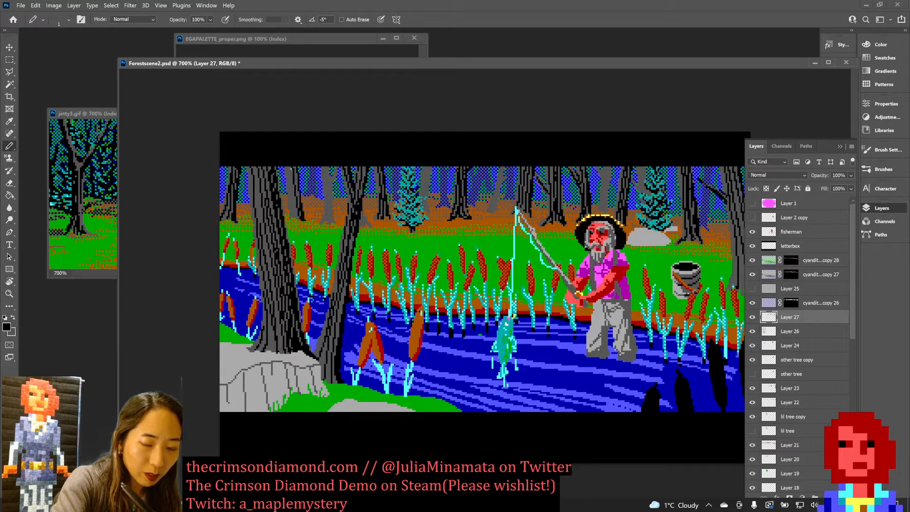
pyautogui.hotkey('ctrl', 'z')
pyautogui.moveTo(293, 173); pyautogui.dragTo(299, 216)
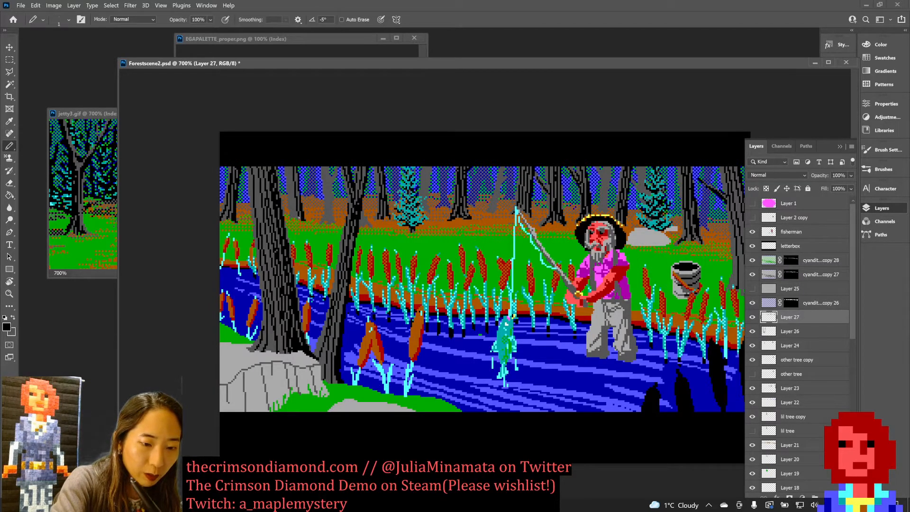
pyautogui.moveTo(287, 167); pyautogui.dragTo(296, 218)
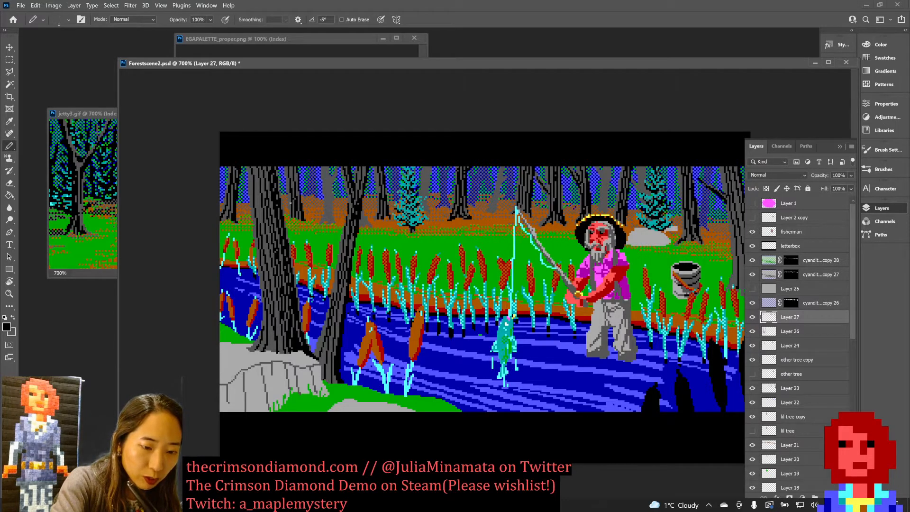
pyautogui.hotkey('ctrl', 's')
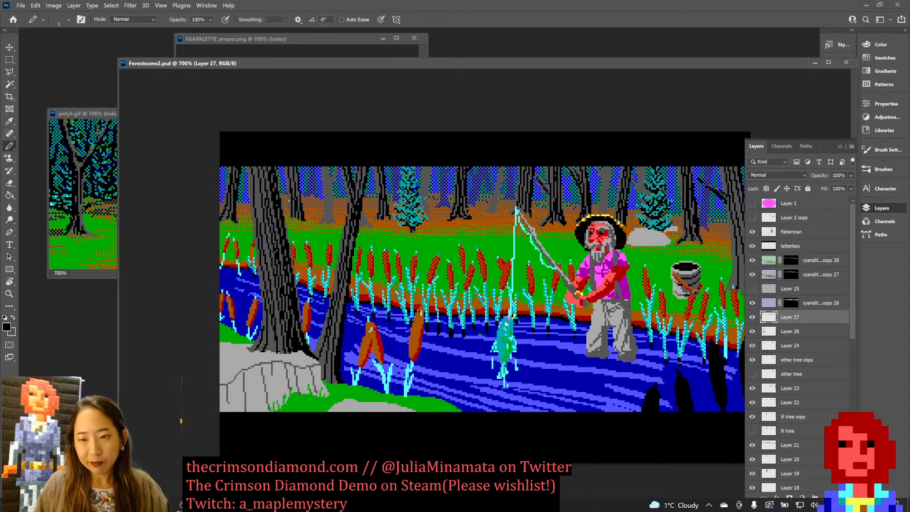
# Step: Touch up the ground by the background tree left of the first pine with sampled brown, review the whole scene and save
pyautogui.hotkey('ctrl', '-')
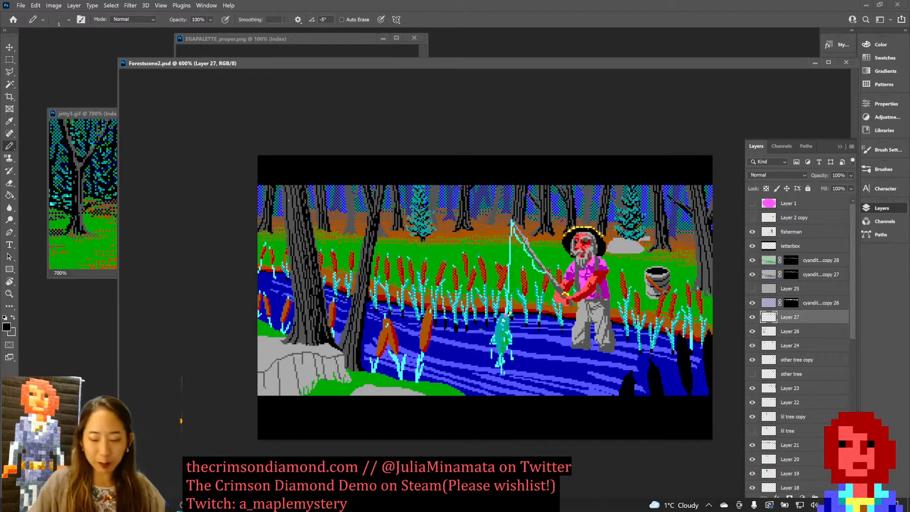
pyautogui.hotkey('ctrl', '+')
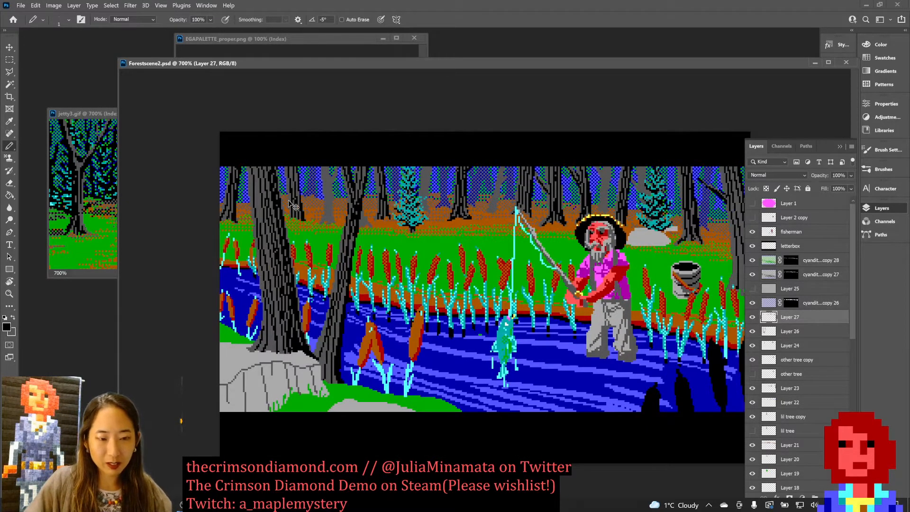
pyautogui.keyDown('alt'); pyautogui.click(378, 218); pyautogui.keyUp('alt')
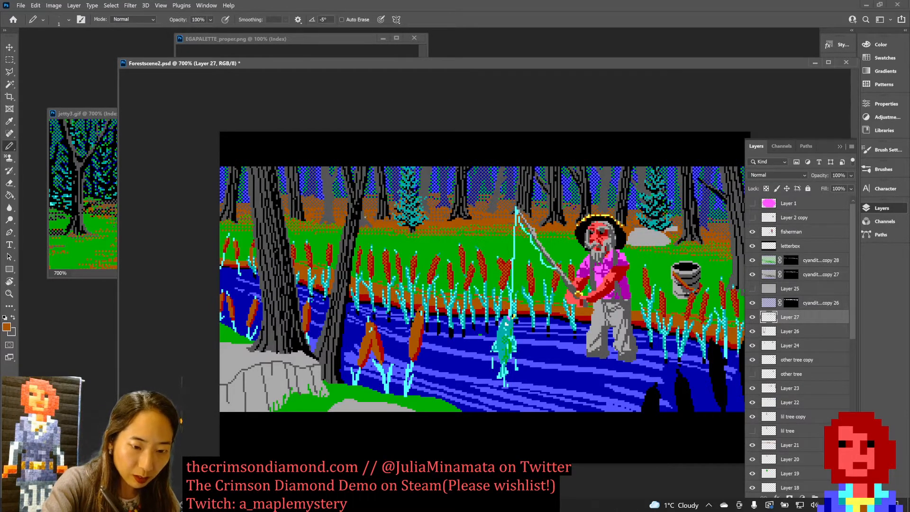
pyautogui.hotkey('ctrl', '-')
pyautogui.hotkey('ctrl', '-')
pyautogui.hotkey('ctrl', '-')
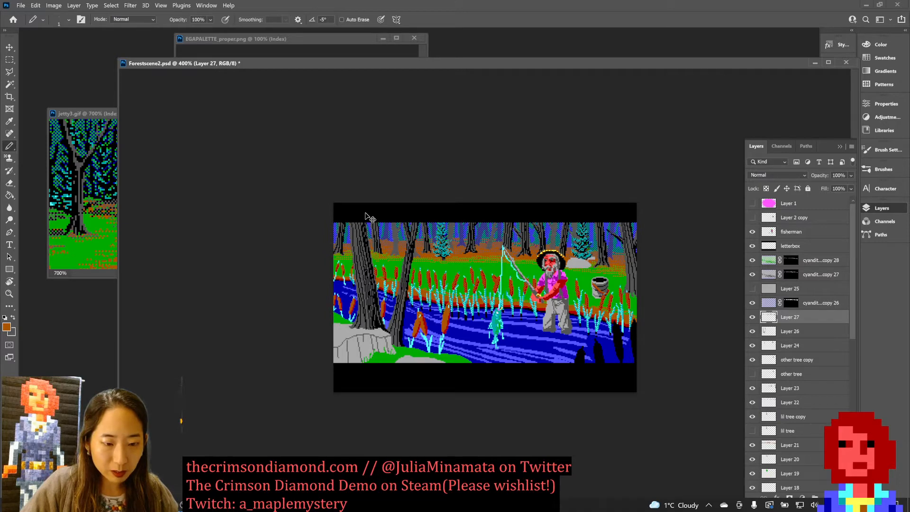
pyautogui.hotkey('ctrl', '+')
pyautogui.hotkey('ctrl', '+')
pyautogui.hotkey('ctrl', 's')
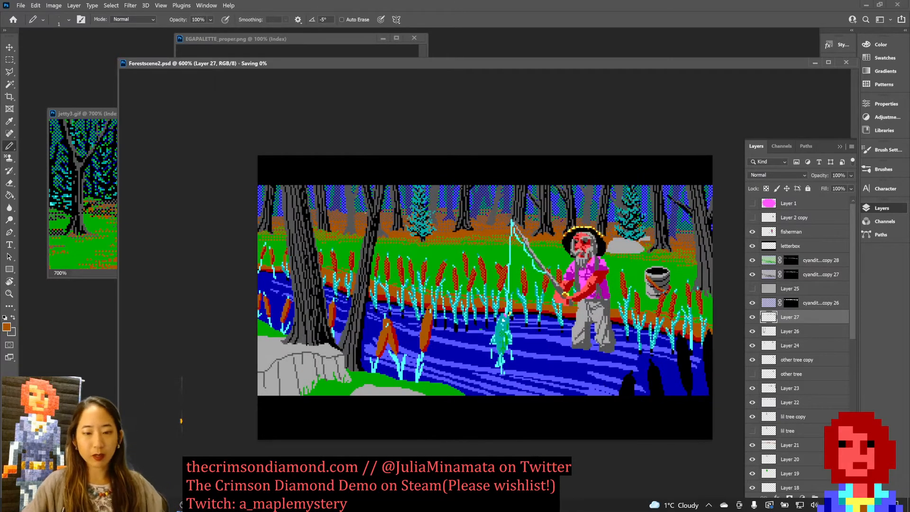
pyautogui.hotkey('ctrl', '+')
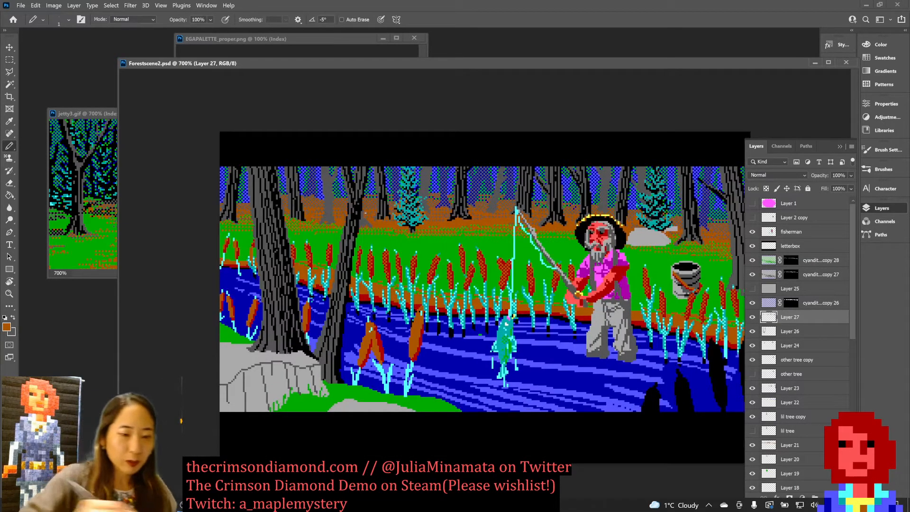
# Step: Pencil sampled black bark lines down the gray background tree between the two large foreground trunks, and save the file
pyautogui.keyDown('alt'); pyautogui.click(279, 237); pyautogui.keyUp('alt')
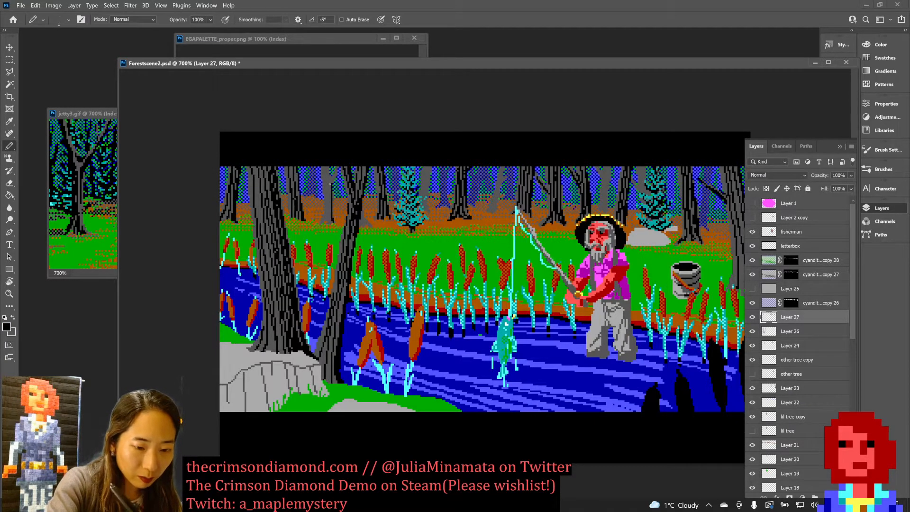
pyautogui.moveTo(339, 170); pyautogui.dragTo(327, 221)
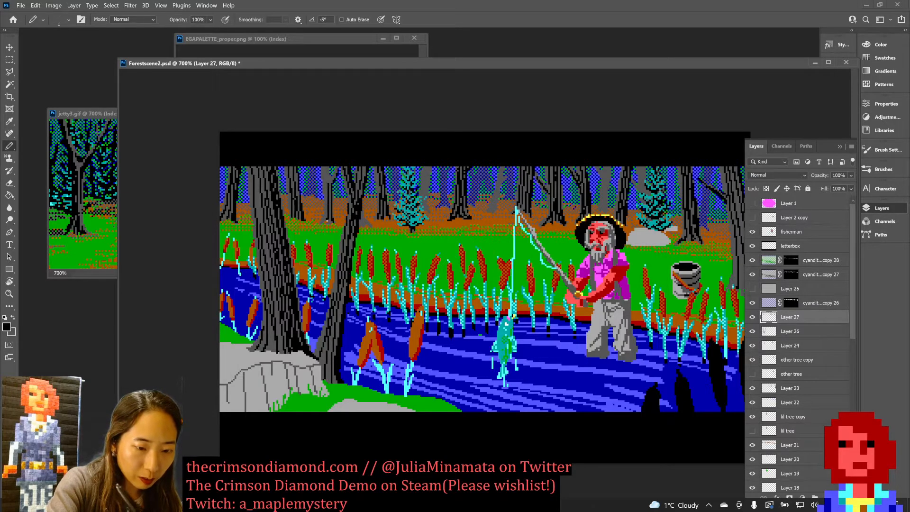
pyautogui.moveTo(330, 167); pyautogui.dragTo(321, 225)
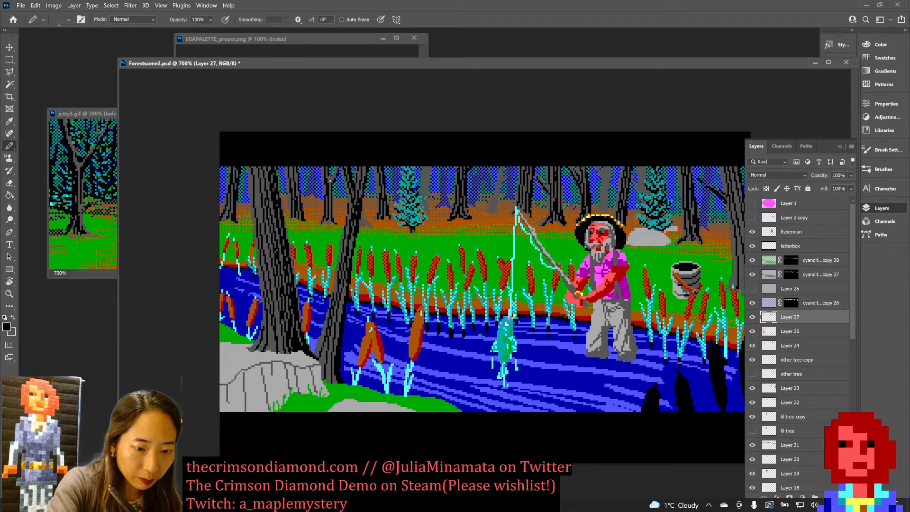
pyautogui.hotkey('ctrl', 's')
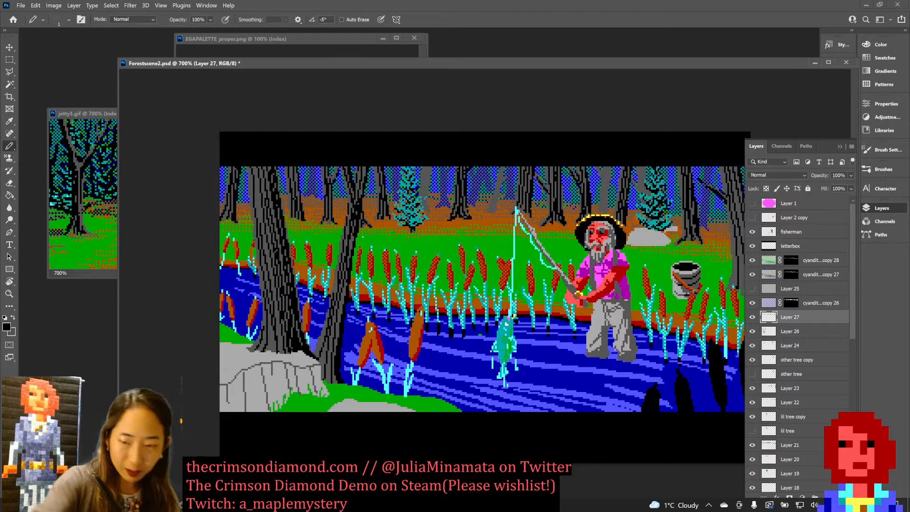
pyautogui.hotkey('ctrl', 's')
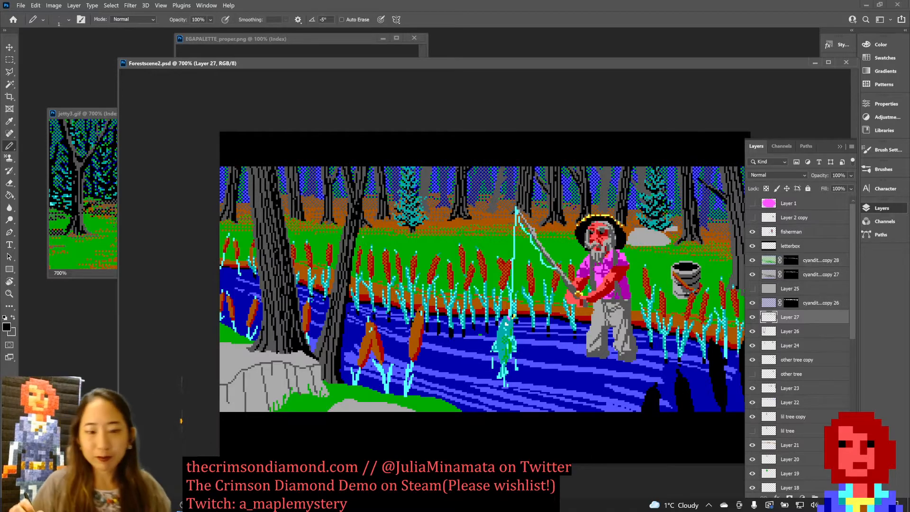
pyautogui.hotkey('ctrl', '-')
pyautogui.hotkey('ctrl', '-')
pyautogui.hotkey('ctrl', '-')
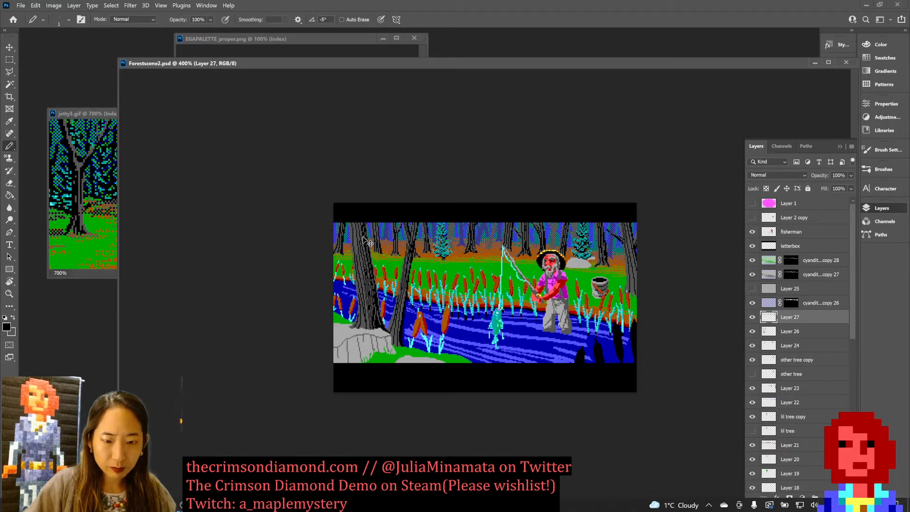
pyautogui.hotkey('ctrl', 'BackSpace')
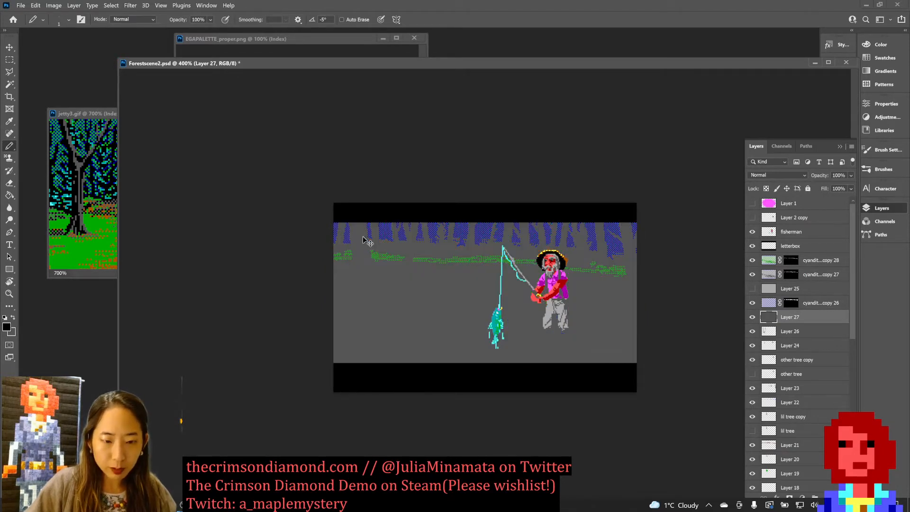
pyautogui.hotkey('ctrl', 'z')
pyautogui.hotkey('ctrl', '+')
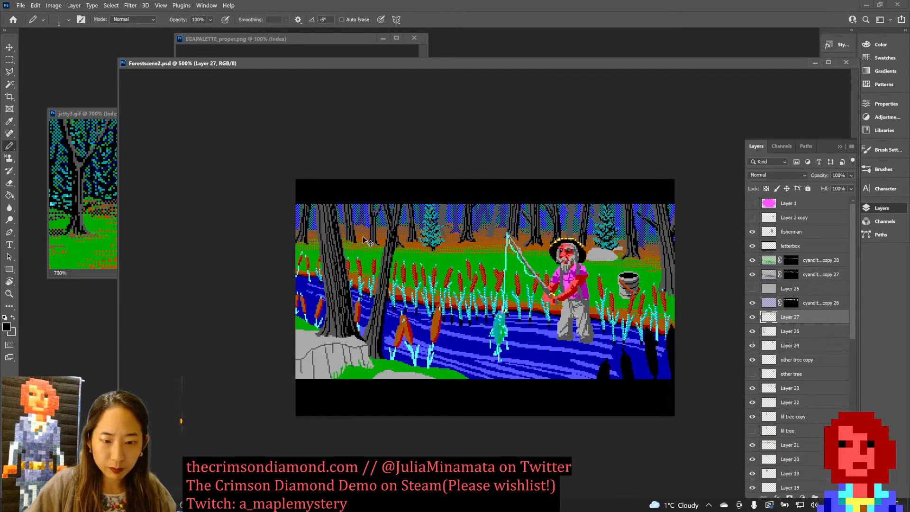
pyautogui.press('w')
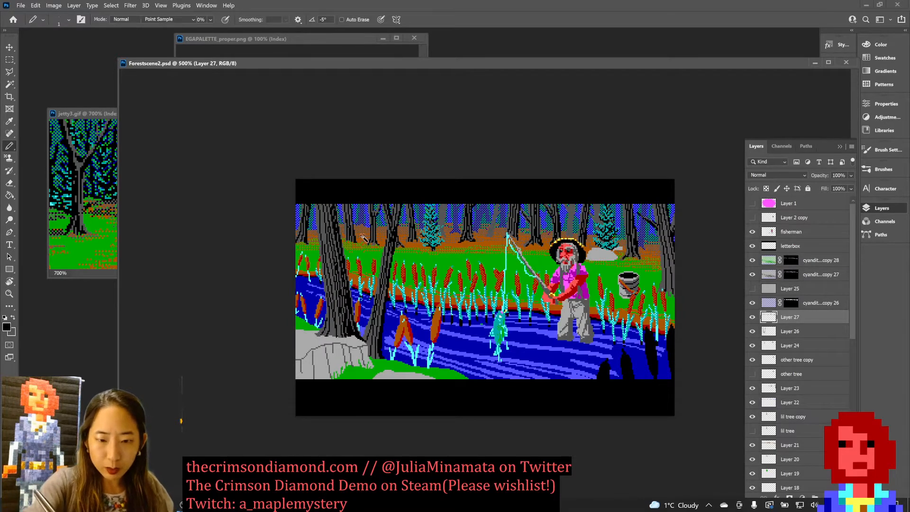
pyautogui.click(571, 217)
pyautogui.hotkey('ctrl', 'd')
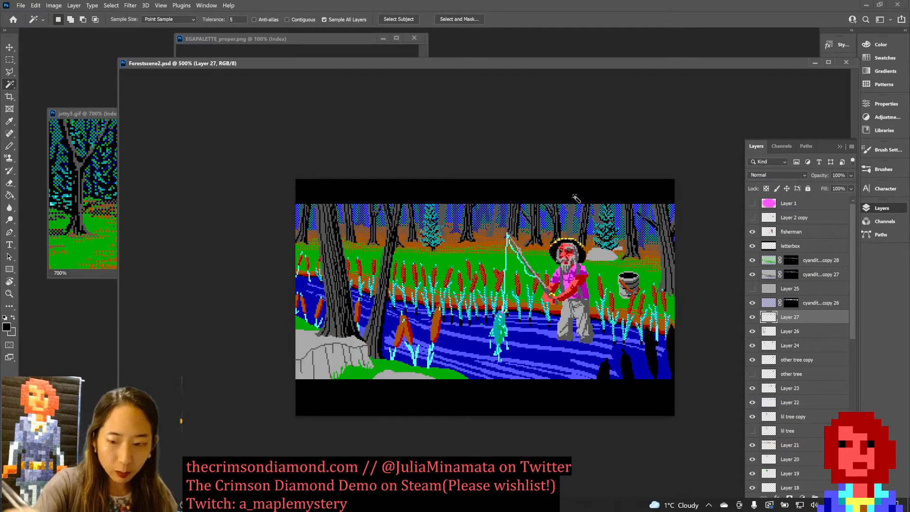
# Step: Pencil white on the cyandither copy 26 layer mask to cover the distant gray trunks left of the rod's tip with blue dither, and save
pyautogui.click(753, 304)
pyautogui.click(753, 303)
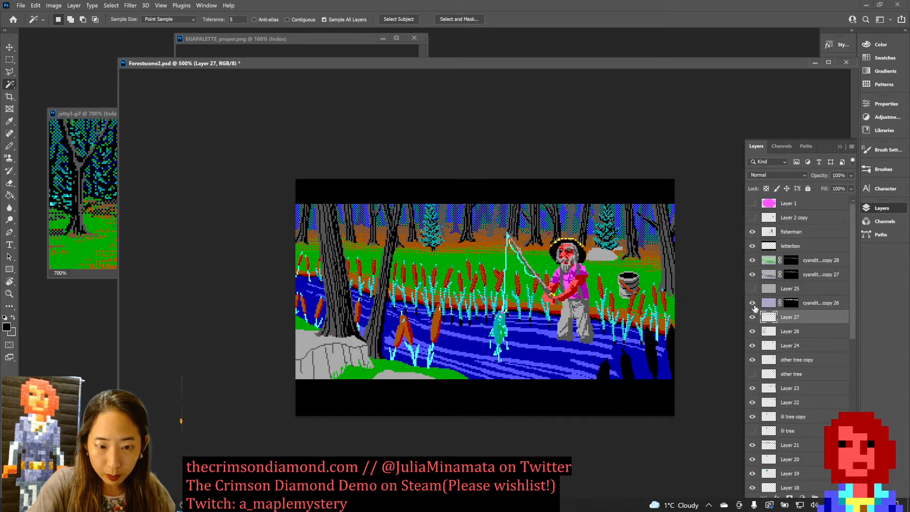
pyautogui.click(790, 303)
pyautogui.press('x')
pyautogui.click(493, 227)
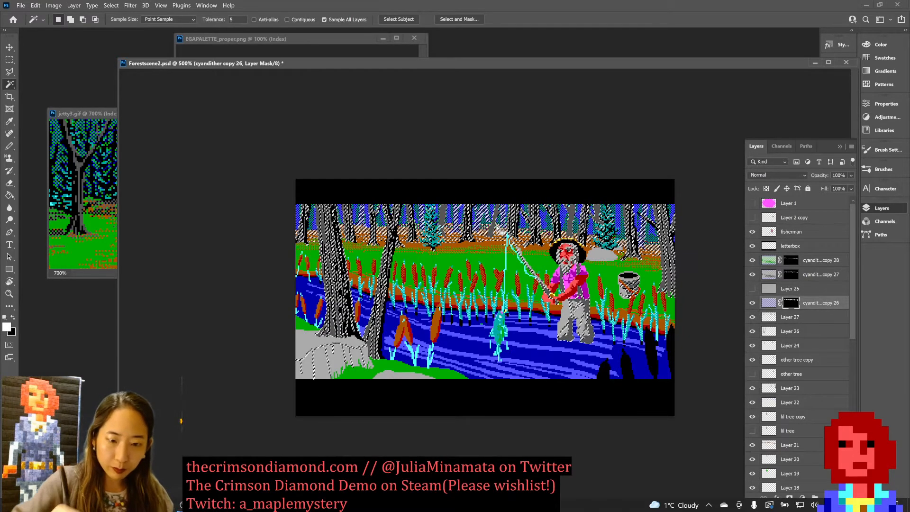
pyautogui.hotkey('ctrl', 'd')
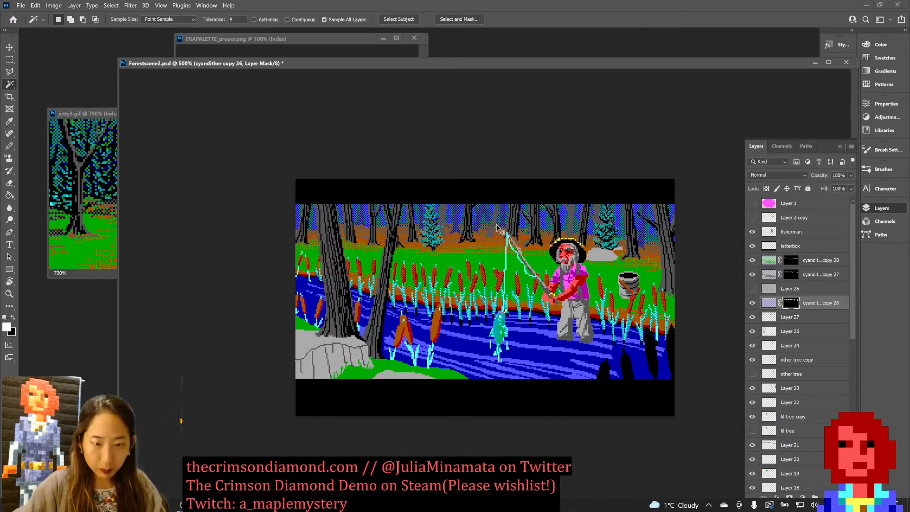
pyautogui.hotkey('ctrl', '+')
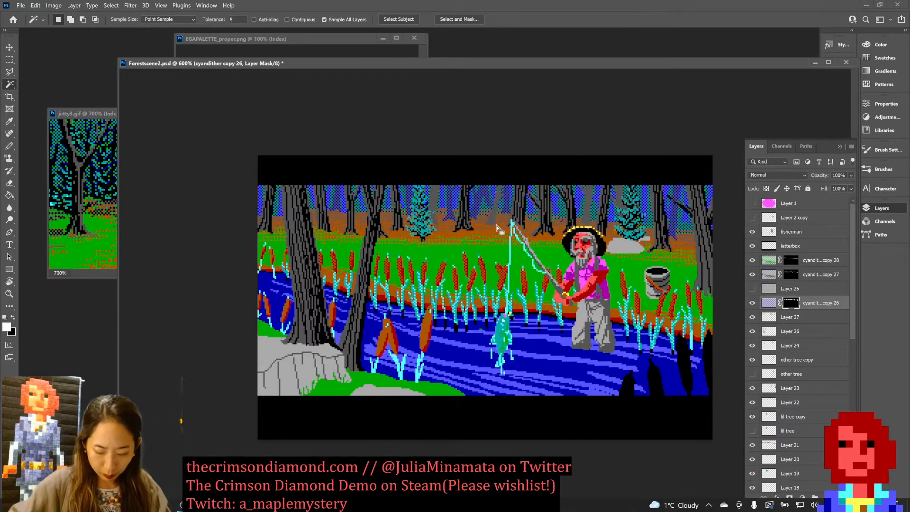
pyautogui.press('b')
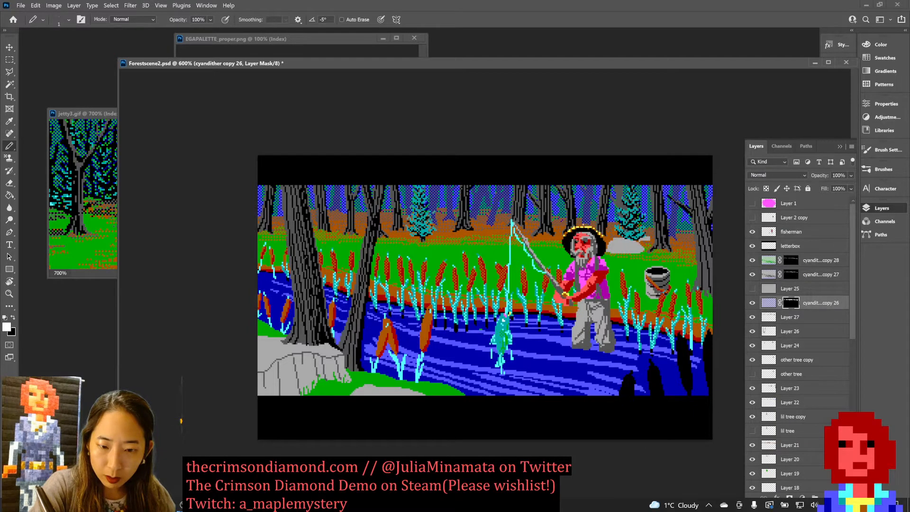
pyautogui.hotkey('ctrl', 's')
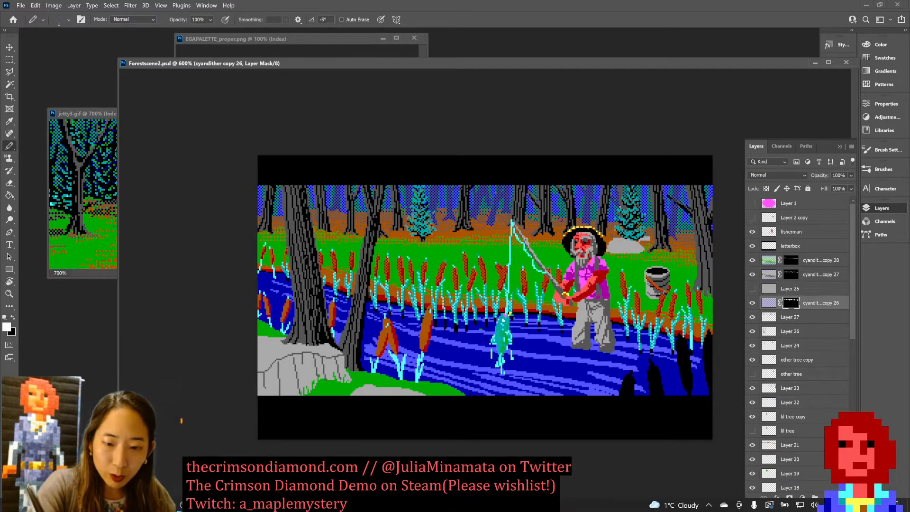
# Step: Extend the blue dither mask with a short white pencil stroke by the pine behind the fisherman, and save the file
pyautogui.moveTo(624, 216); pyautogui.dragTo(621, 225)
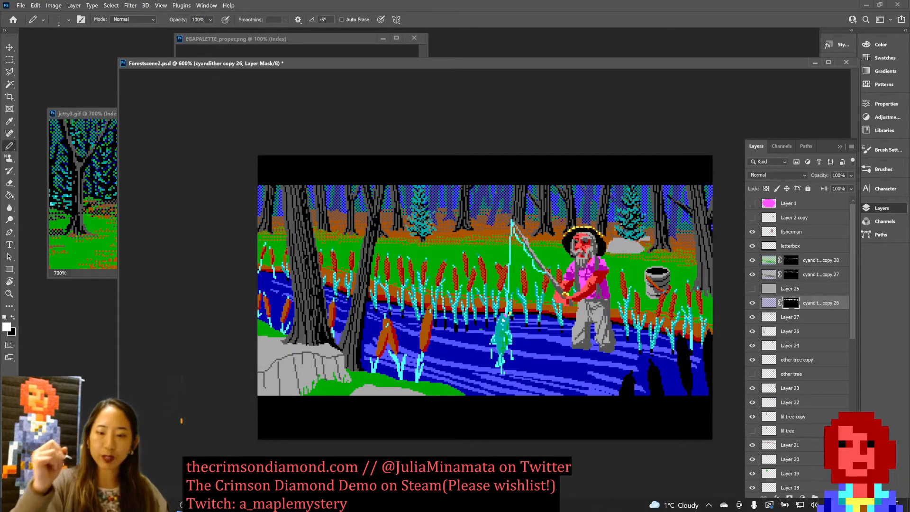
pyautogui.hotkey('ctrl', '-')
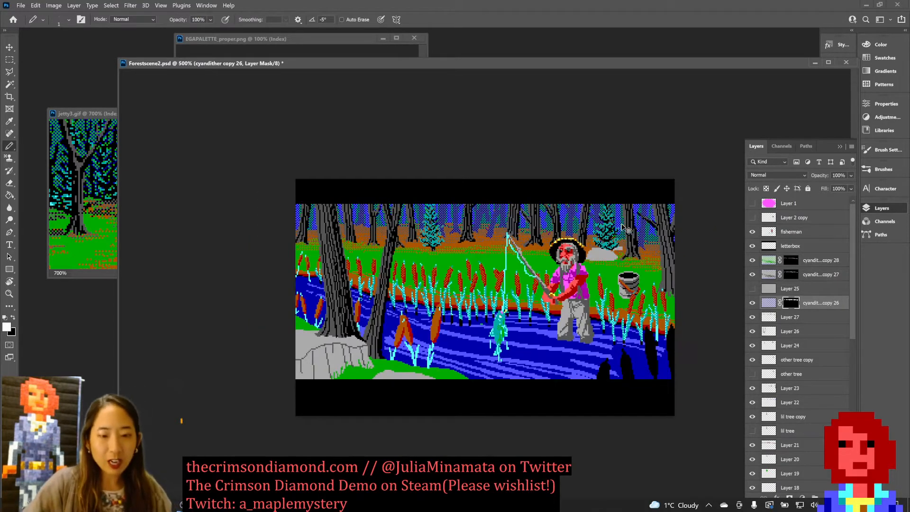
pyautogui.hotkey('ctrl', 's')
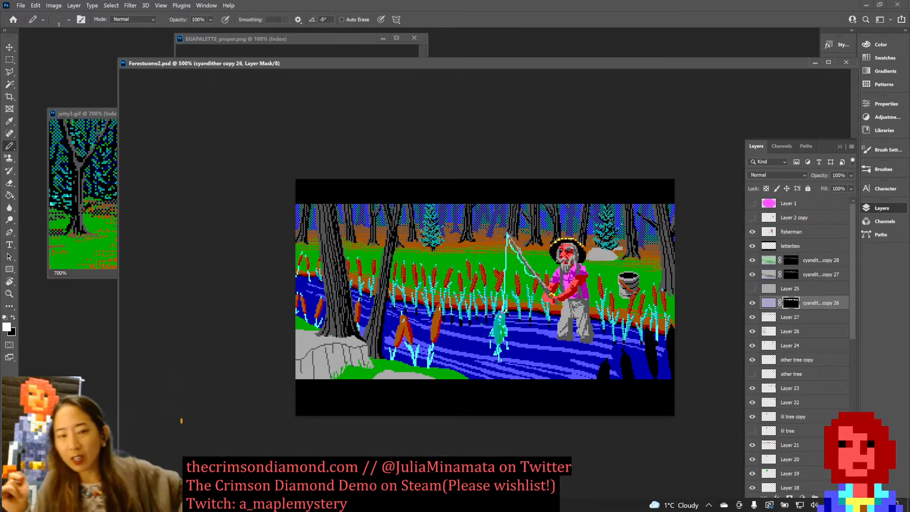
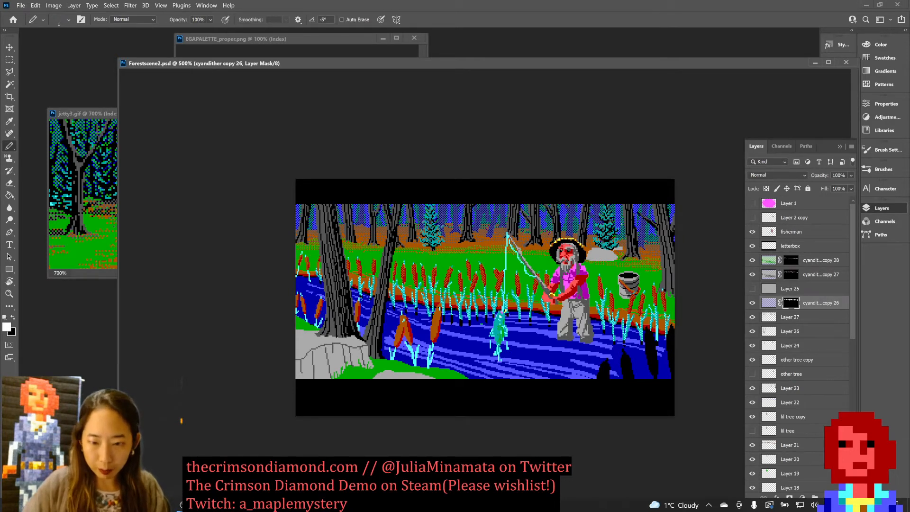
# Step: Review the whole fishing scene at several magnifications to judge how the trees and dithered background read
pyautogui.hotkey('ctrl', '-')
pyautogui.hotkey('ctrl', '-')
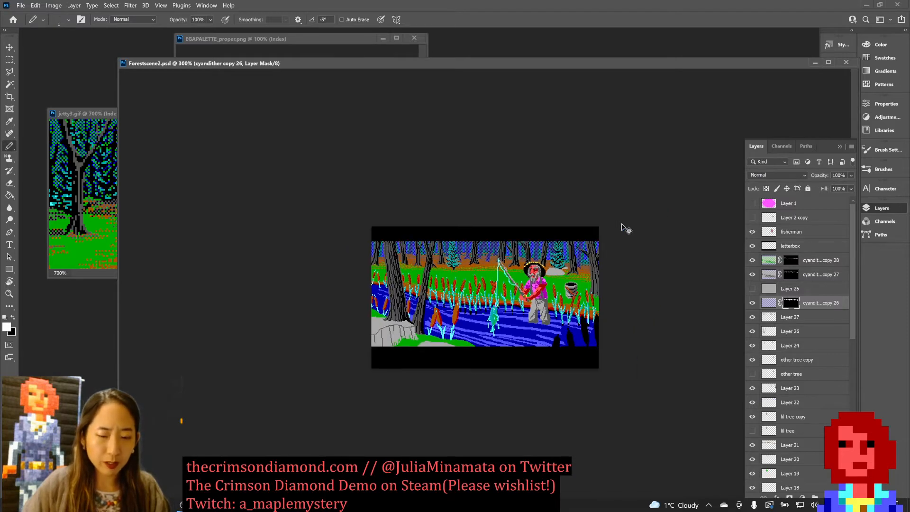
pyautogui.hotkey('ctrl', '+')
pyautogui.hotkey('ctrl', '-')
pyautogui.hotkey('ctrl', '-')
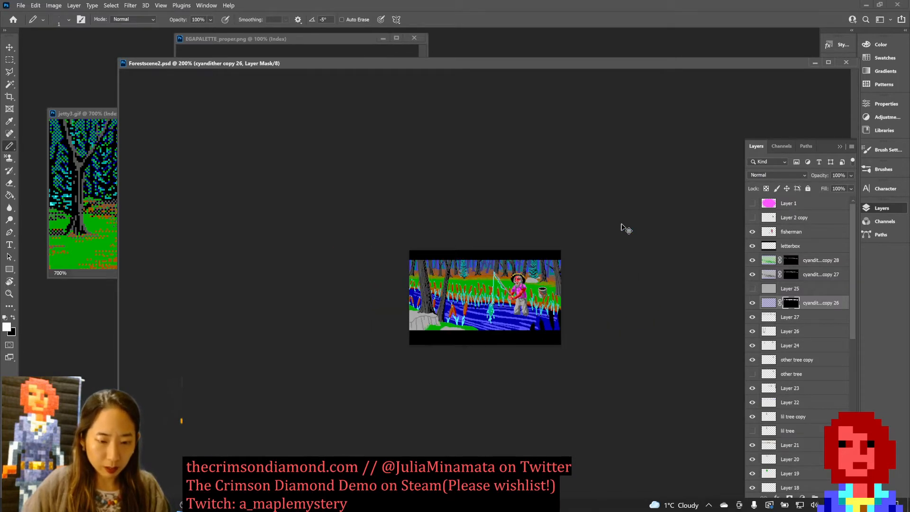
pyautogui.hotkey('ctrl', '+')
pyautogui.hotkey('ctrl', '+')
pyautogui.hotkey('ctrl', '+')
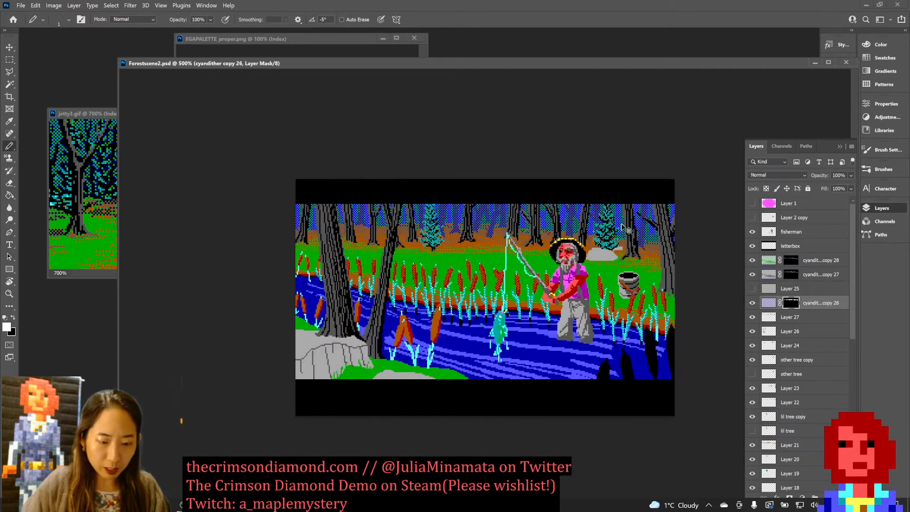
pyautogui.hotkey('ctrl', '-')
pyautogui.hotkey('ctrl', '-')
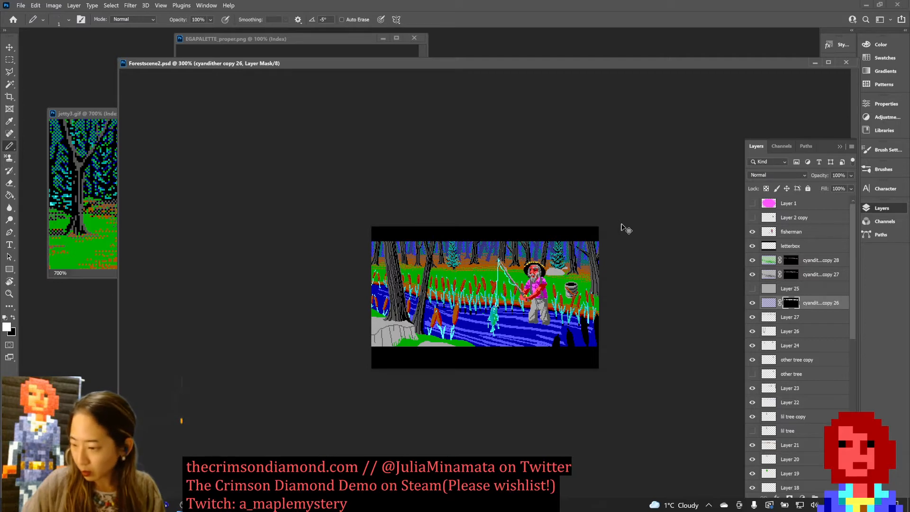
pyautogui.hotkey('ctrl', '+')
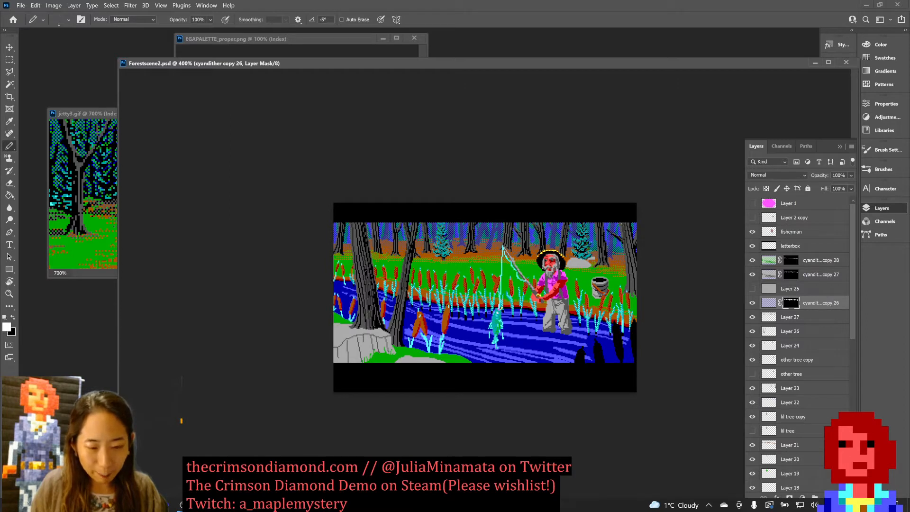
# Step: Add a new layer with default settings directly above Layer 27, and save the file
pyautogui.click(786, 319)
pyautogui.hotkey('ctrl', 'shift', 'n')
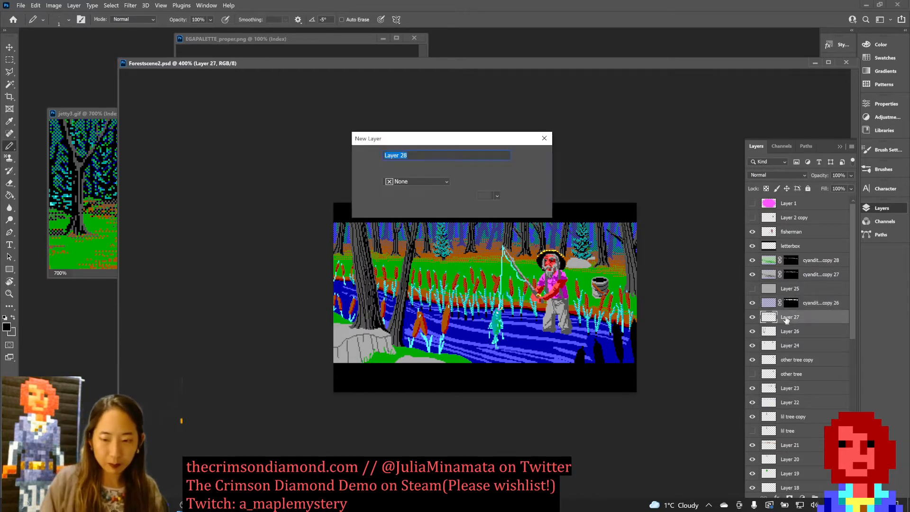
pyautogui.press('Return')
pyautogui.hotkey('ctrl', '+')
pyautogui.hotkey('ctrl', '+')
pyautogui.hotkey('ctrl', '+')
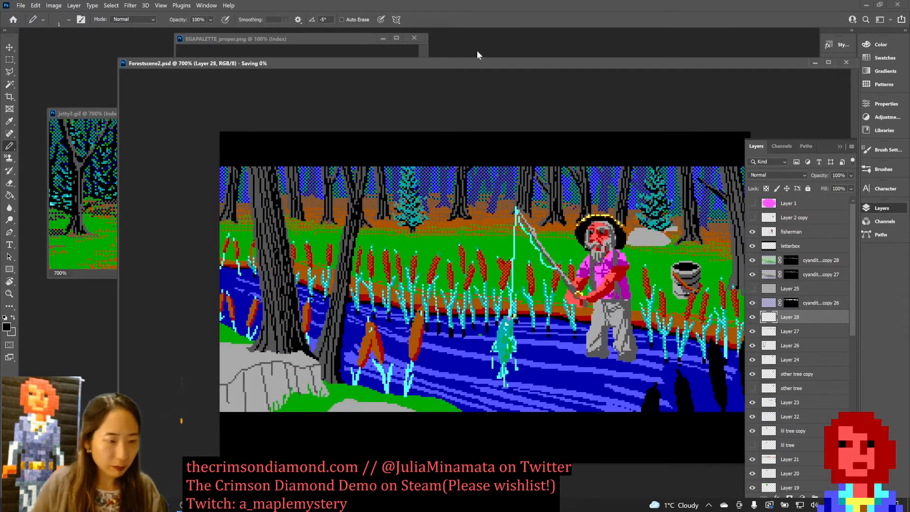
# Step: Examine the whole jetty3.gif reference image beside the forest scene, and return to Forestscene2.psd
pyautogui.moveTo(365, 62); pyautogui.dragTo(362, 48)
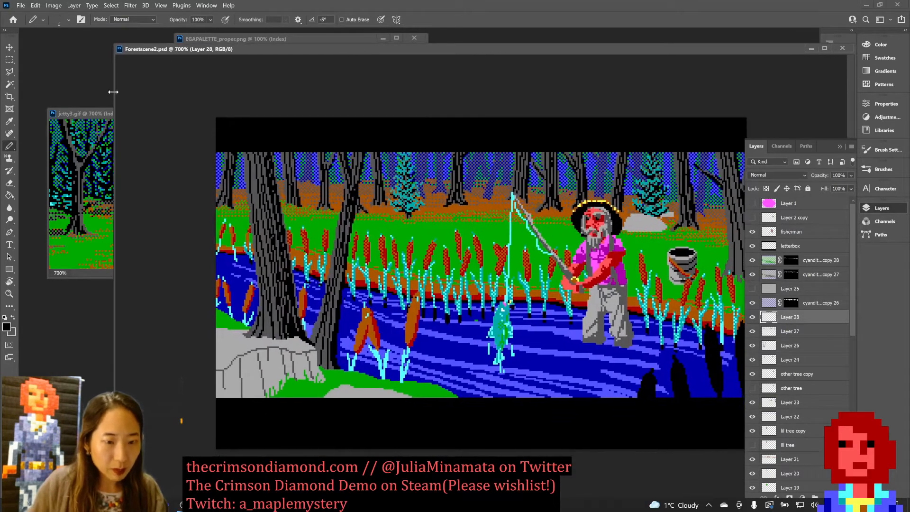
pyautogui.click(81, 114)
pyautogui.hotkey('ctrl', '-')
pyautogui.hotkey('ctrl', '-')
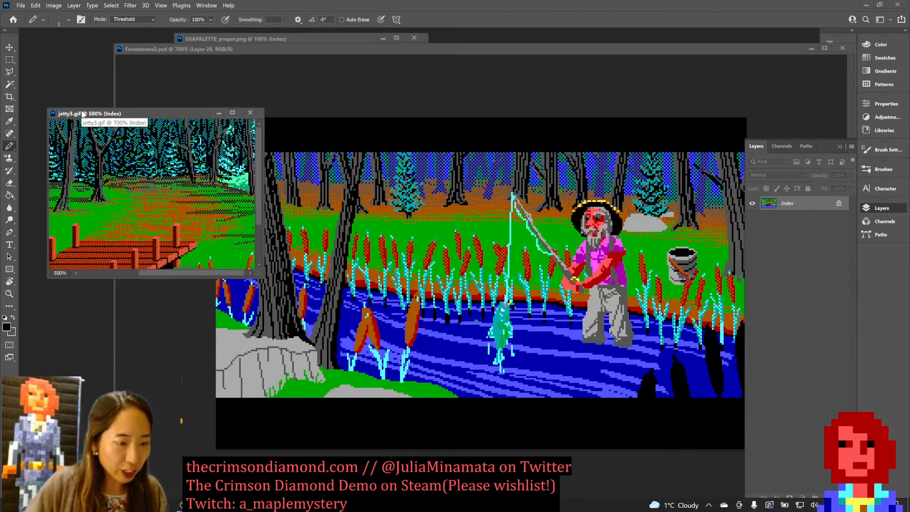
pyautogui.hotkey('ctrl', '-')
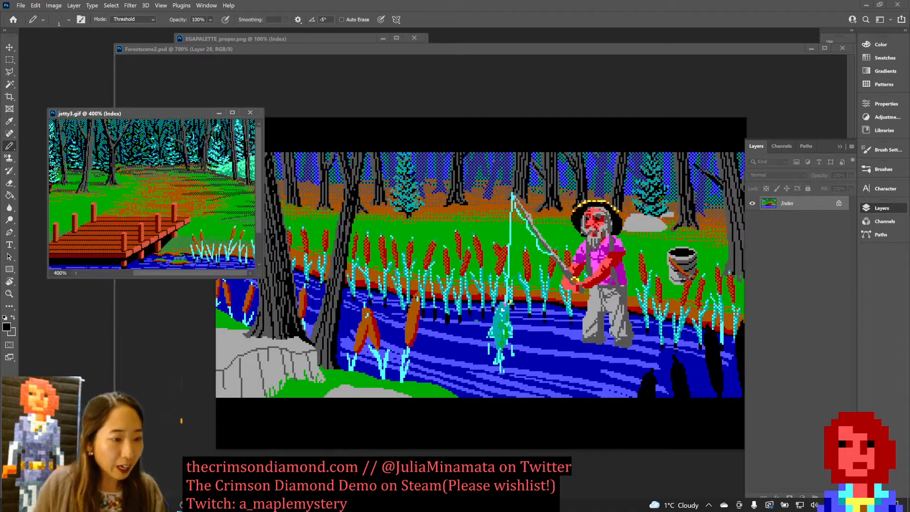
pyautogui.hotkey('ctrl', '-')
pyautogui.hotkey('ctrl', '-')
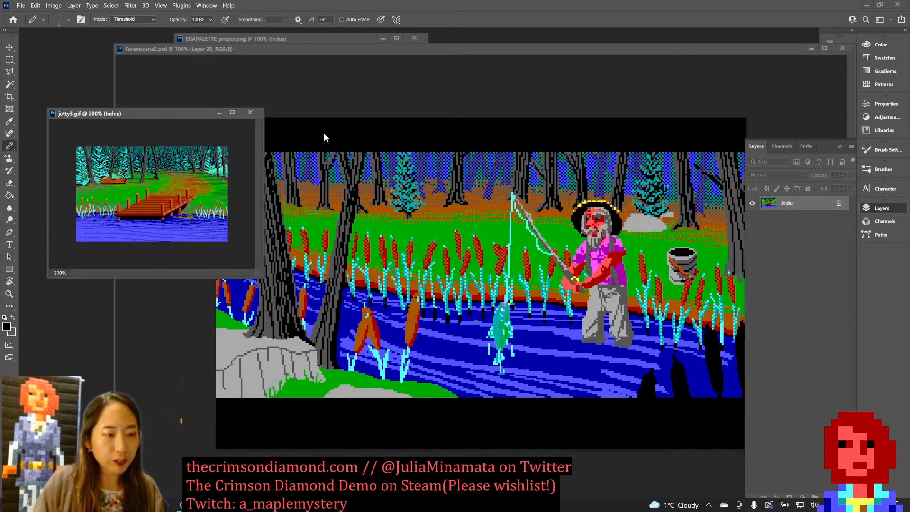
pyautogui.hotkey('ctrl', '+')
pyautogui.click(426, 104)
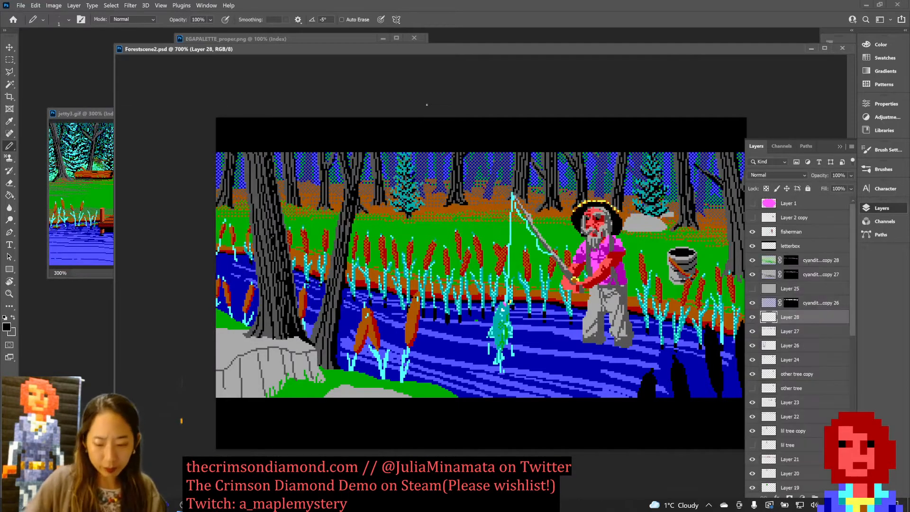
# Step: Add another new layer above Layer 28 and sample the water's dark blue as the pencil color
pyautogui.hotkey('ctrl', '-')
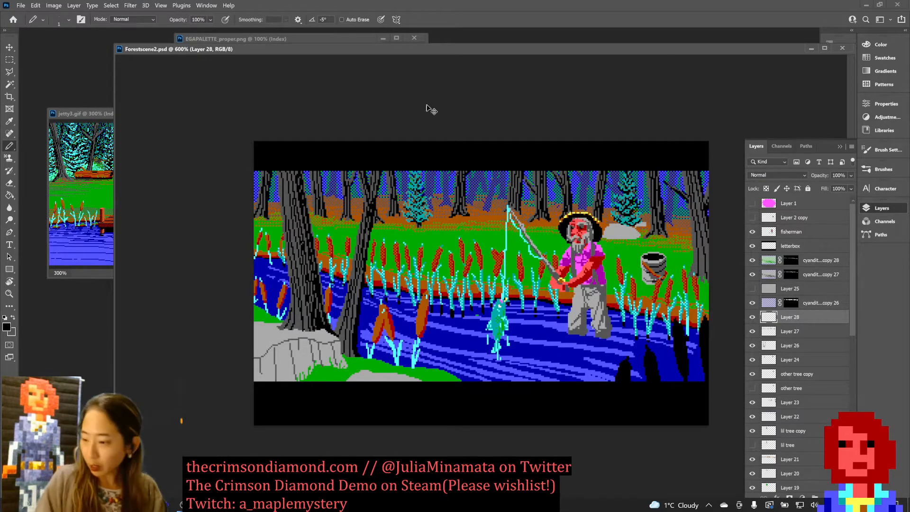
pyautogui.hotkey('ctrl', 'shift', 'n')
pyautogui.press('Return')
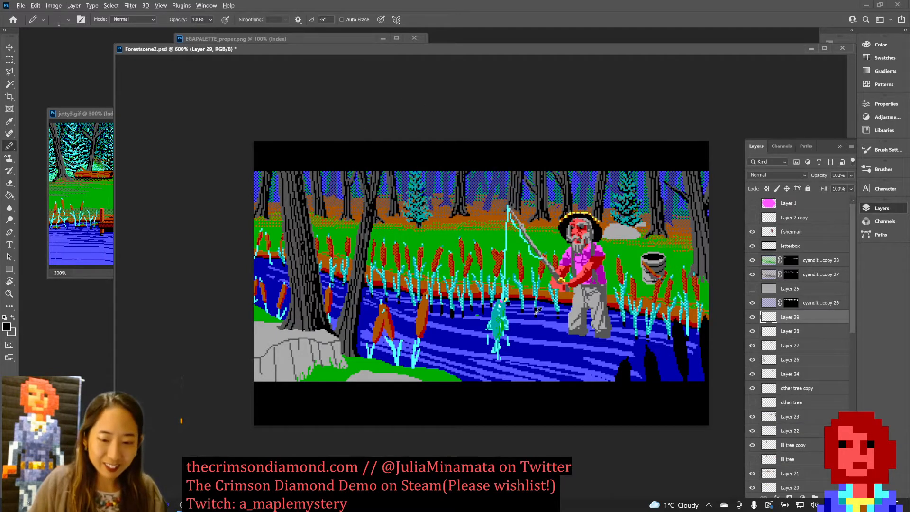
pyautogui.keyDown('alt'); pyautogui.click(543, 331); pyautogui.keyUp('alt')
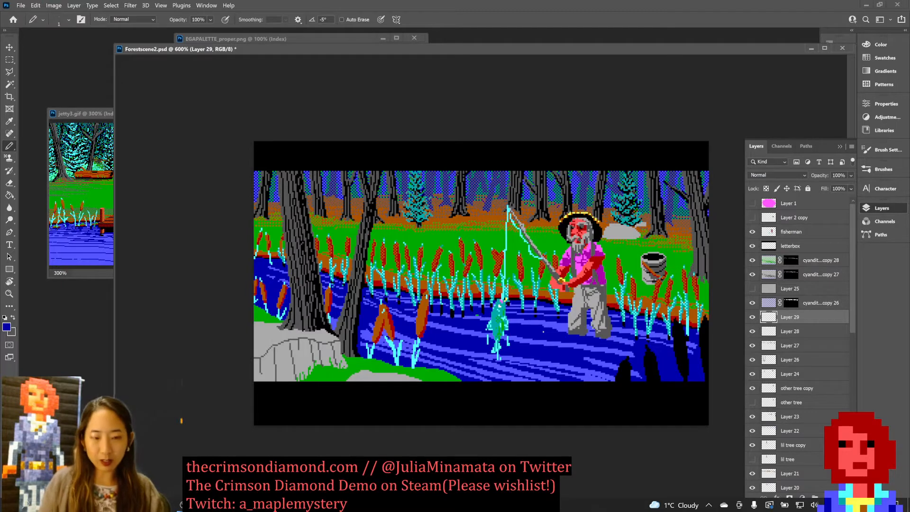
# Step: Touch up the scene with the sampled dark blue on the new layer, review the whole image and save the file
pyautogui.hotkey('ctrl', '+')
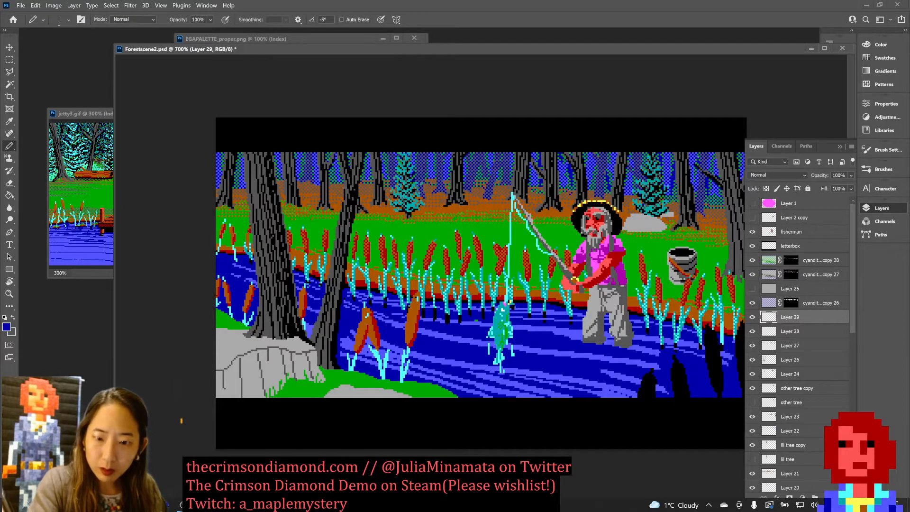
pyautogui.hotkey('ctrl', '-')
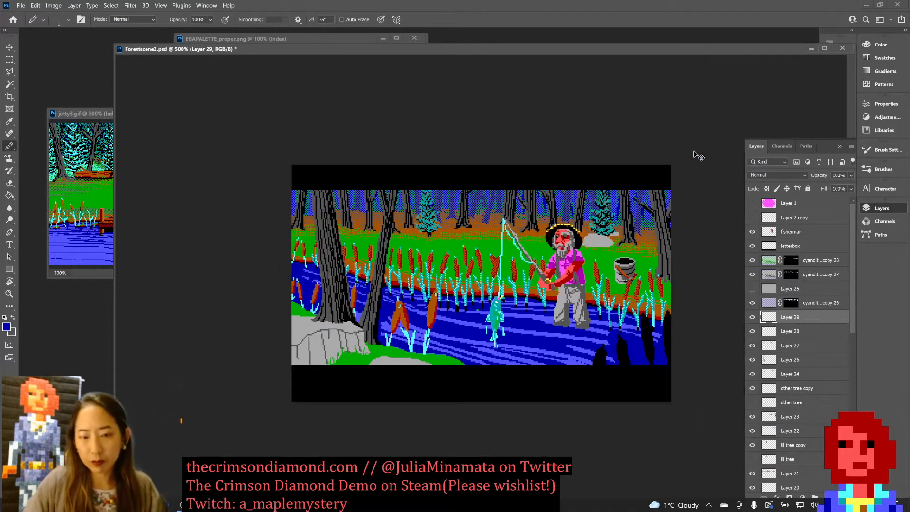
pyautogui.hotkey('ctrl', '+')
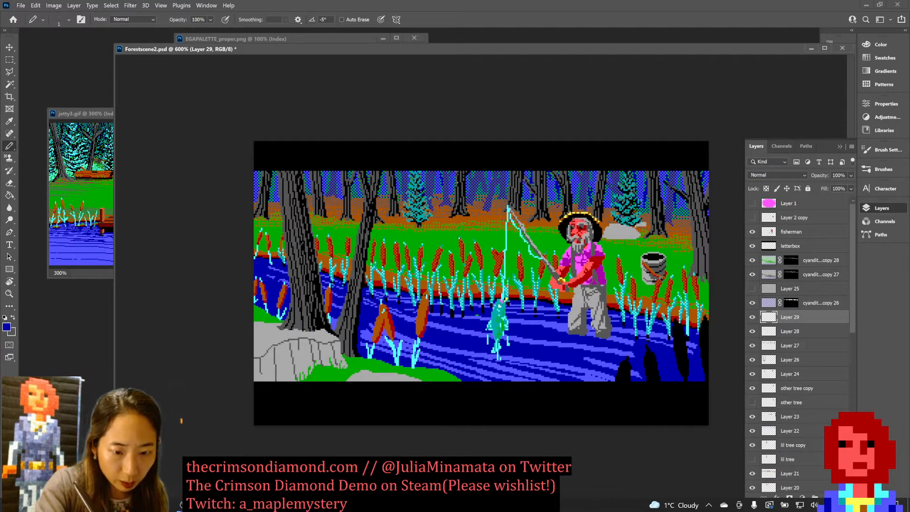
pyautogui.hotkey('ctrl', 's')
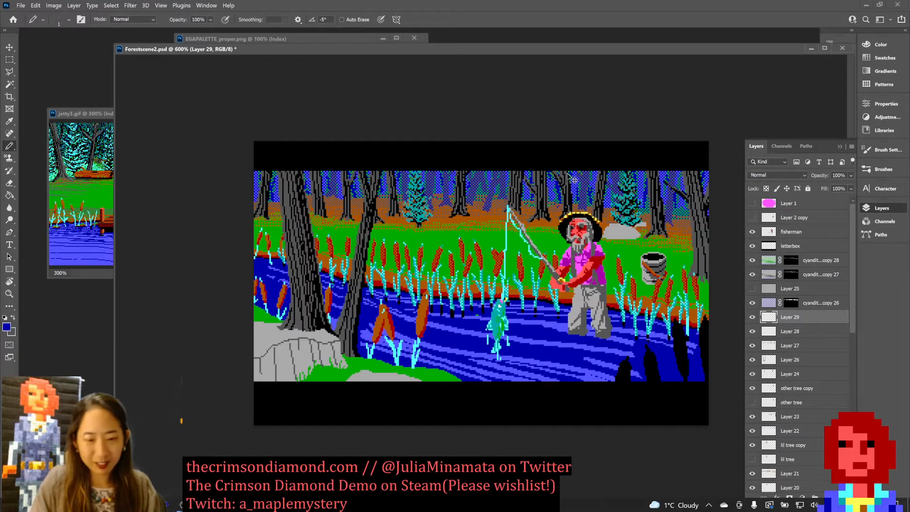
pyautogui.hotkey('ctrl', '-')
pyautogui.hotkey('ctrl', '-')
pyautogui.hotkey('ctrl', 's')
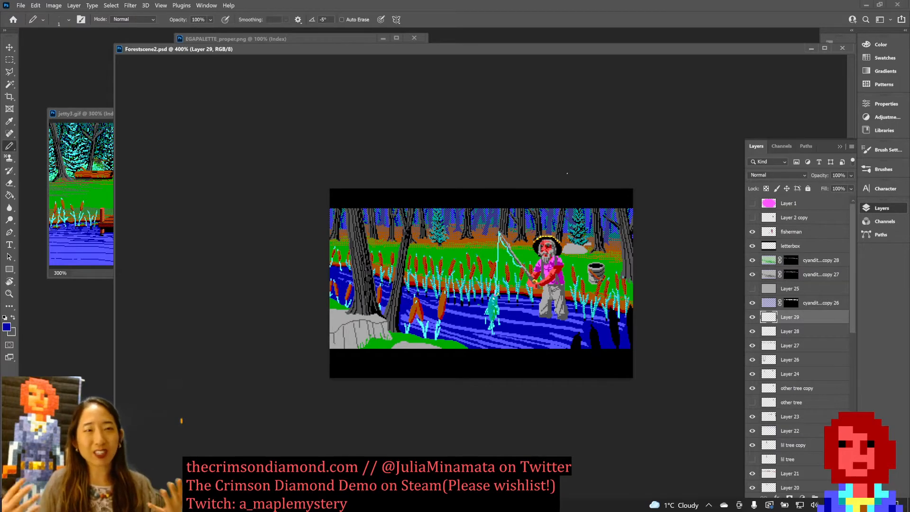
# Step: Reposition the forest scene's window, review the whole image at different magnifications and save the file
pyautogui.hotkey('ctrl', '+')
pyautogui.hotkey('ctrl', '+')
pyautogui.hotkey('ctrl', '+')
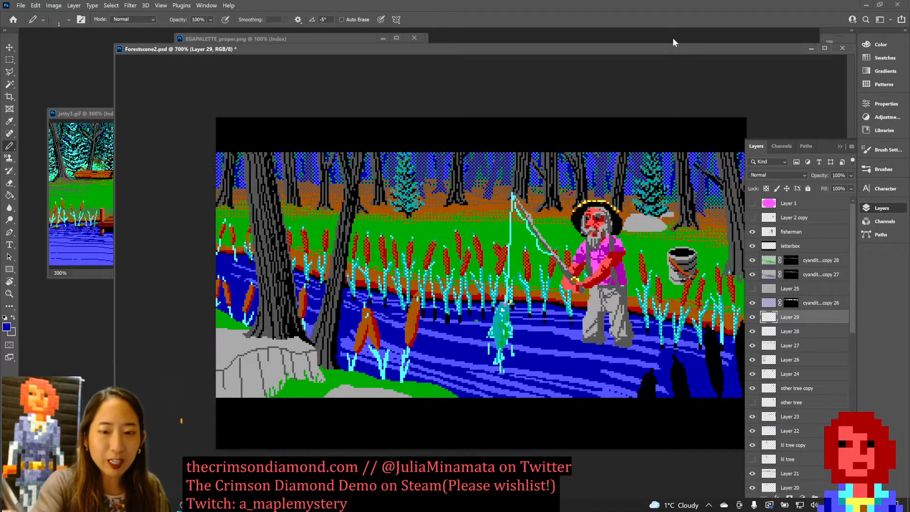
pyautogui.moveTo(669, 47); pyautogui.dragTo(592, 57)
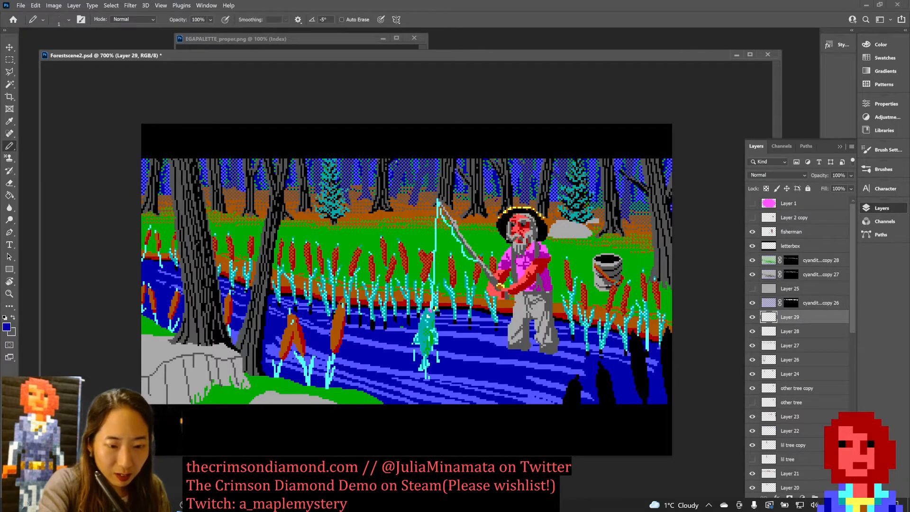
pyautogui.hotkey('ctrl', '-')
pyautogui.hotkey('ctrl', '-')
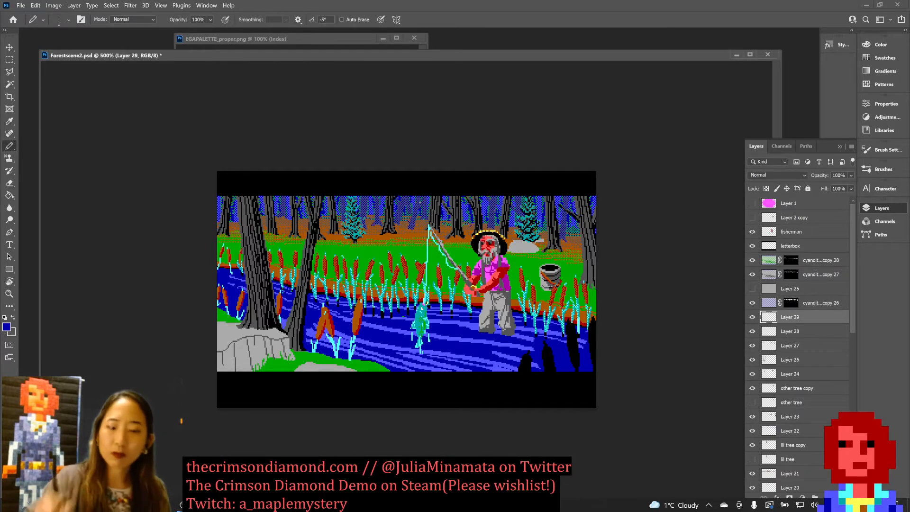
pyautogui.hotkey('ctrl', 's')
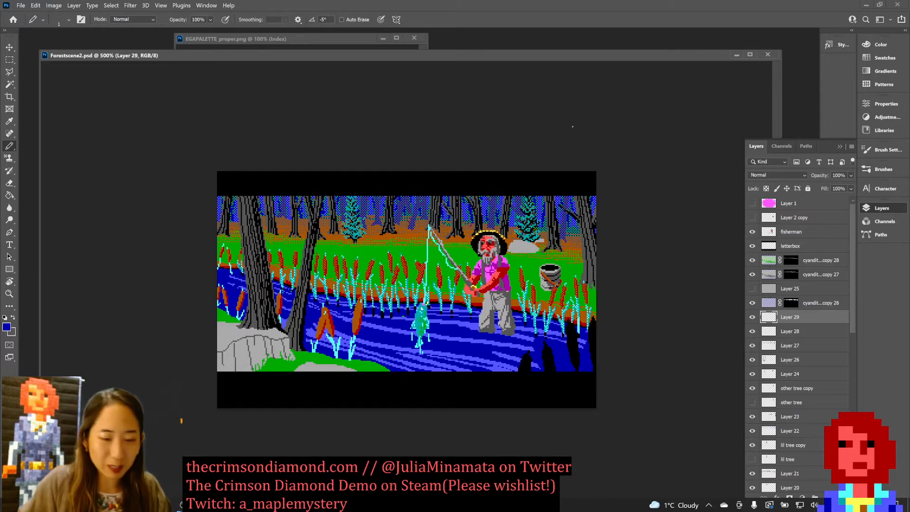
# Step: Duplicate Layer 29 within the same document and hide the original Layer 29
pyautogui.rightClick(803, 317)
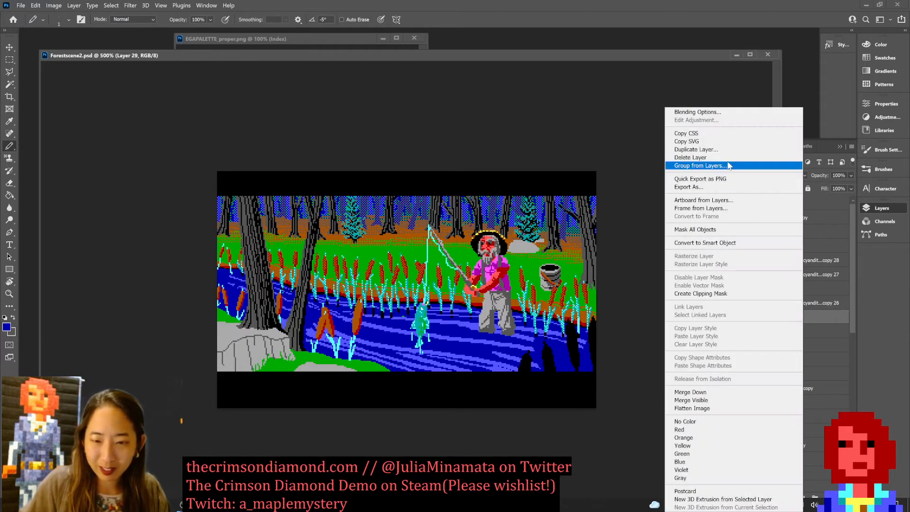
pyautogui.click(718, 150)
pyautogui.press('Return')
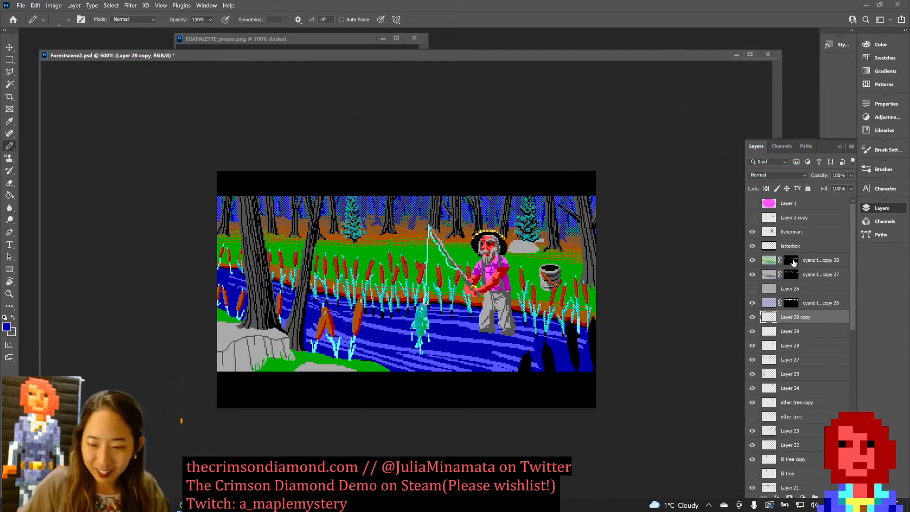
pyautogui.click(752, 331)
# Step: Limit the Magic Wand to the current layer and select the dark blue background pixels on Layer 29 copy
pyautogui.press('w')
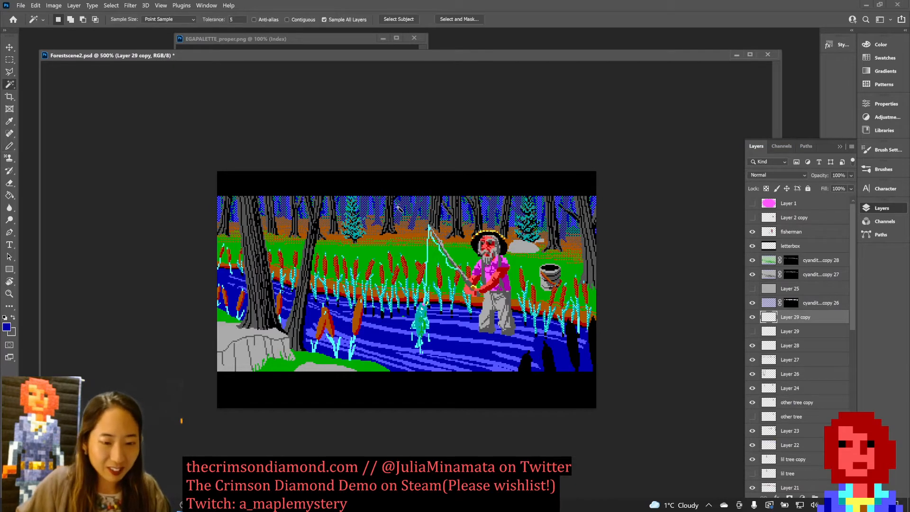
pyautogui.click(302, 214)
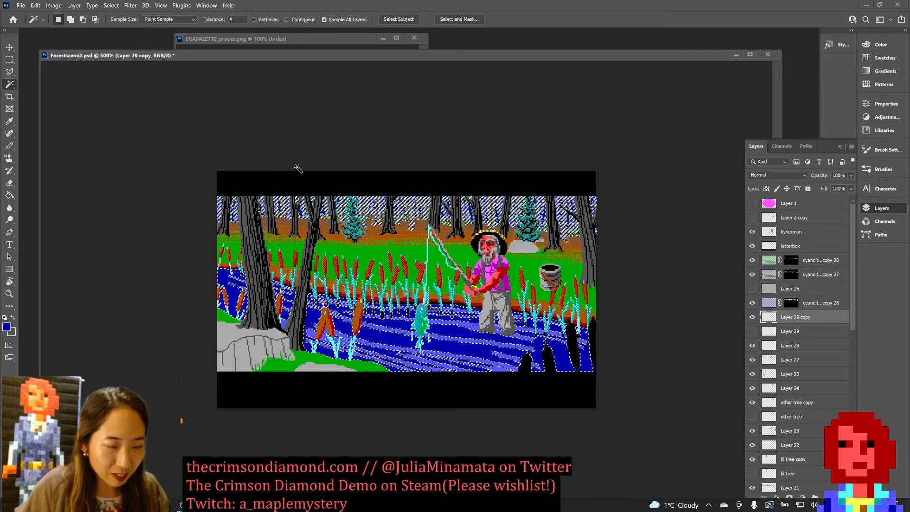
pyautogui.hotkey('ctrl', 'd')
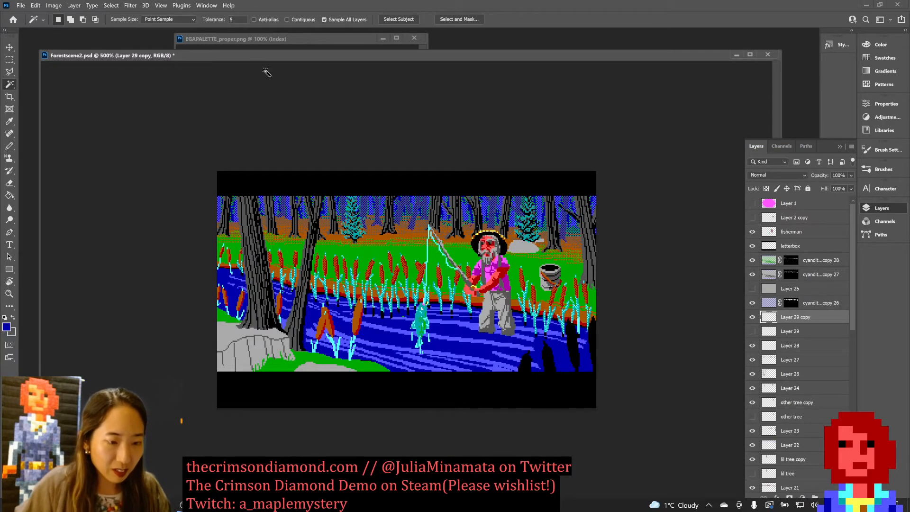
pyautogui.click(328, 20)
pyautogui.click(301, 214)
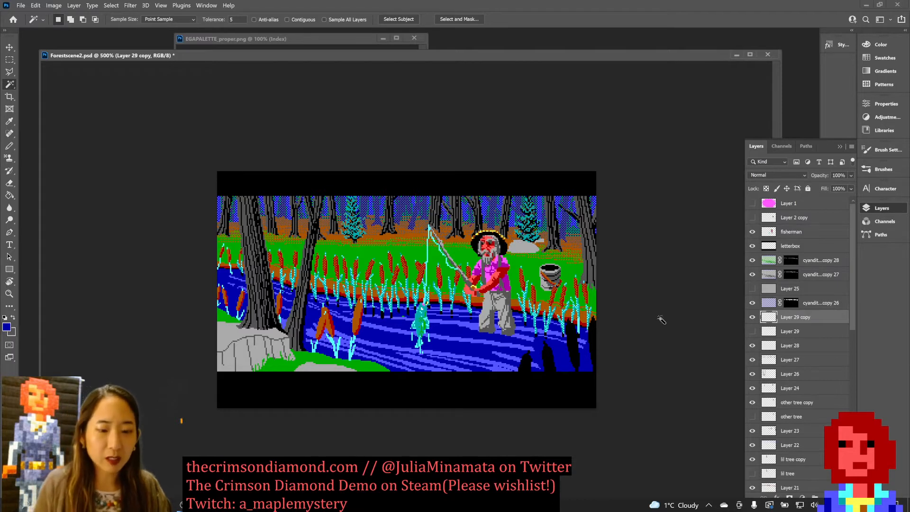
# Step: Compare the scene with Layer 29 copy hidden and shown, and save the file
pyautogui.click(752, 318)
pyautogui.click(752, 318)
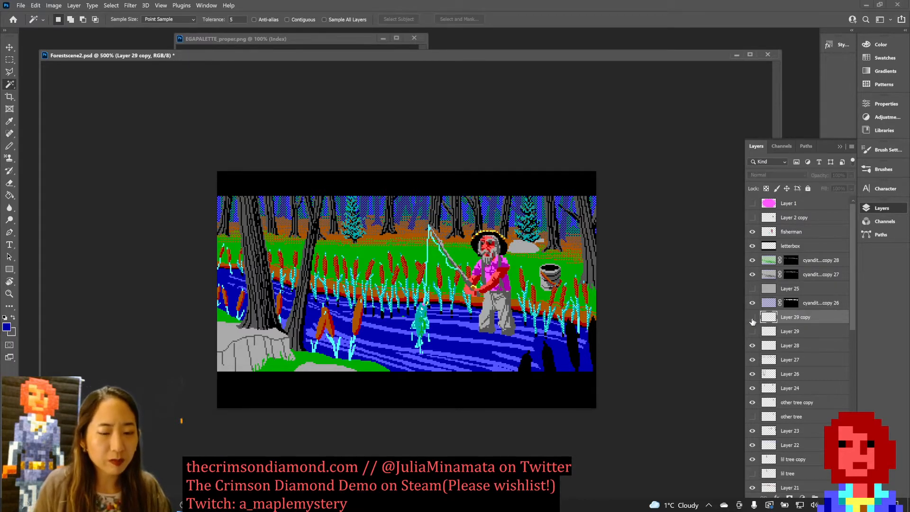
pyautogui.hotkey('ctrl', 's')
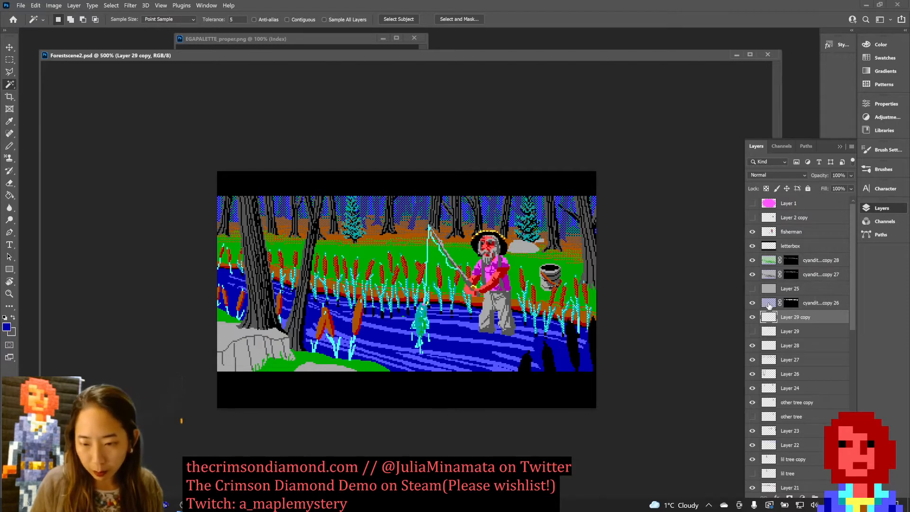
# Step: Check what the cyandither copy 26 layer contributes, duplicate it as cyandither copy 29 and target the duplicate's mask
pyautogui.click(812, 305)
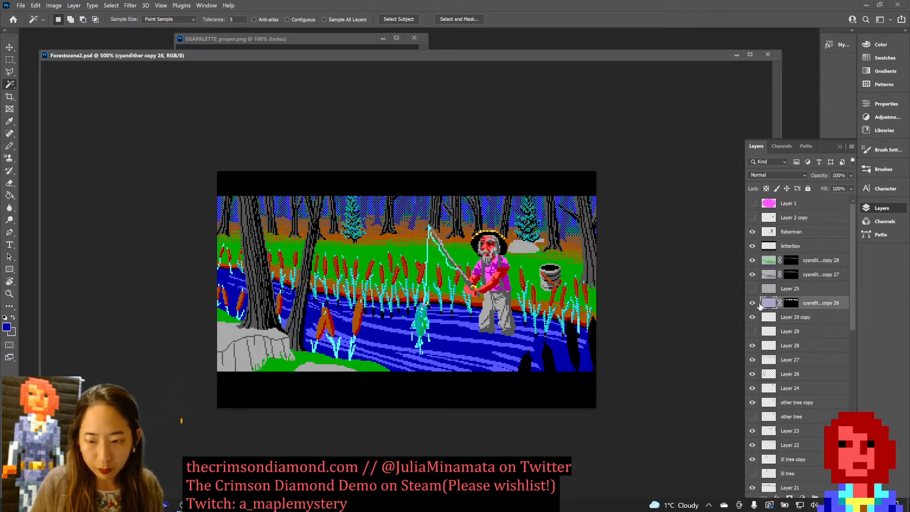
pyautogui.click(751, 303)
pyautogui.click(751, 303)
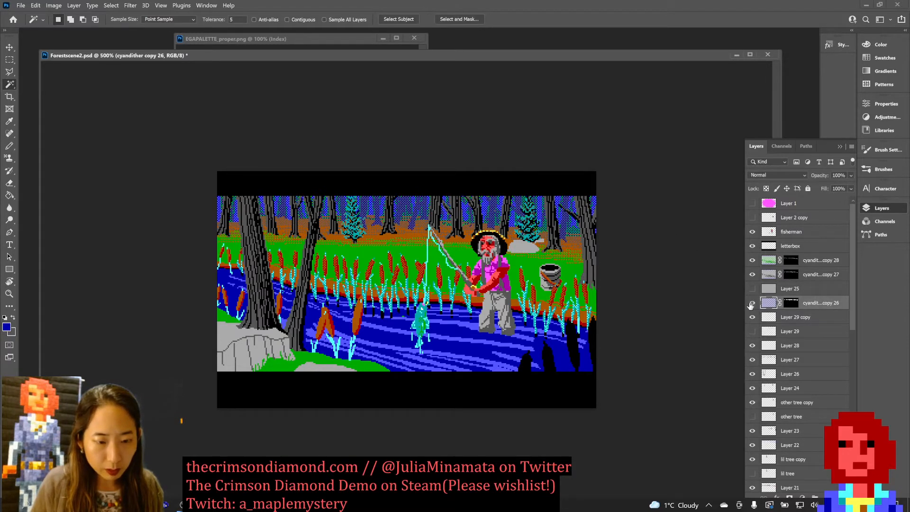
pyautogui.click(752, 303)
pyautogui.click(751, 303)
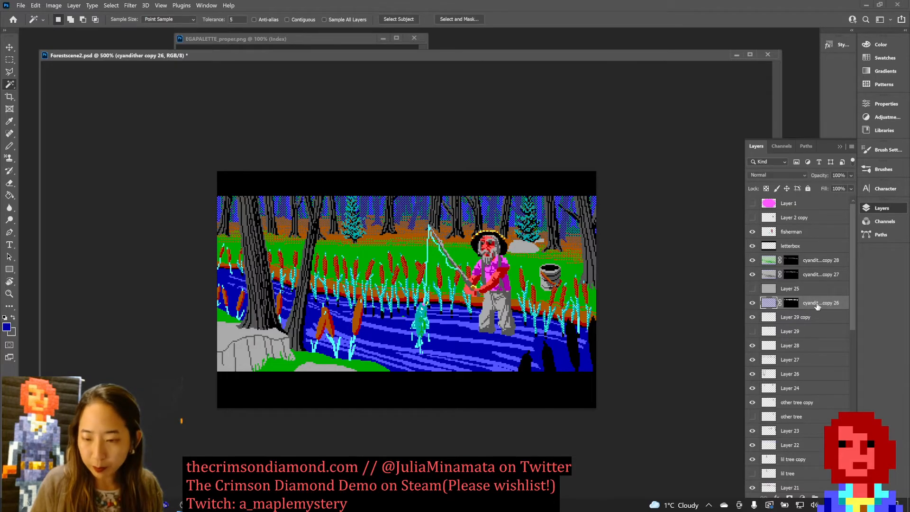
pyautogui.rightClick(813, 302)
pyautogui.click(725, 149)
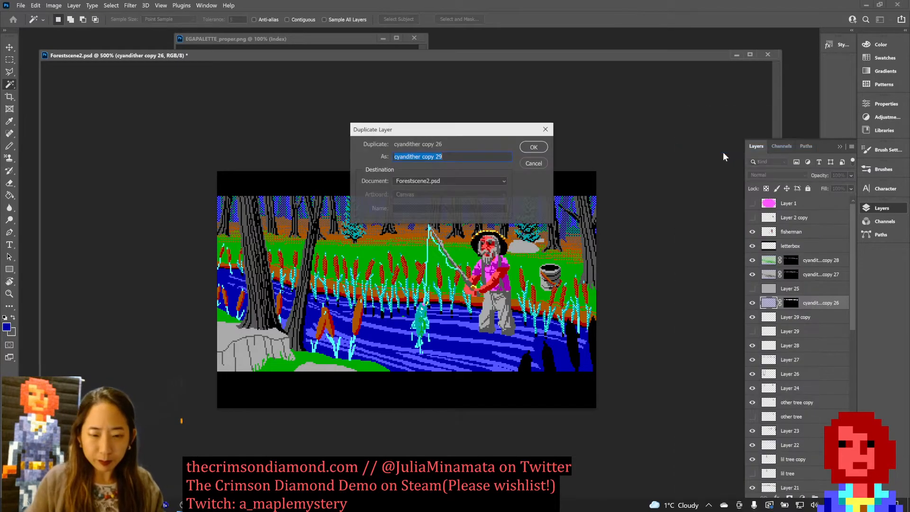
pyautogui.press('Return')
pyautogui.click(790, 304)
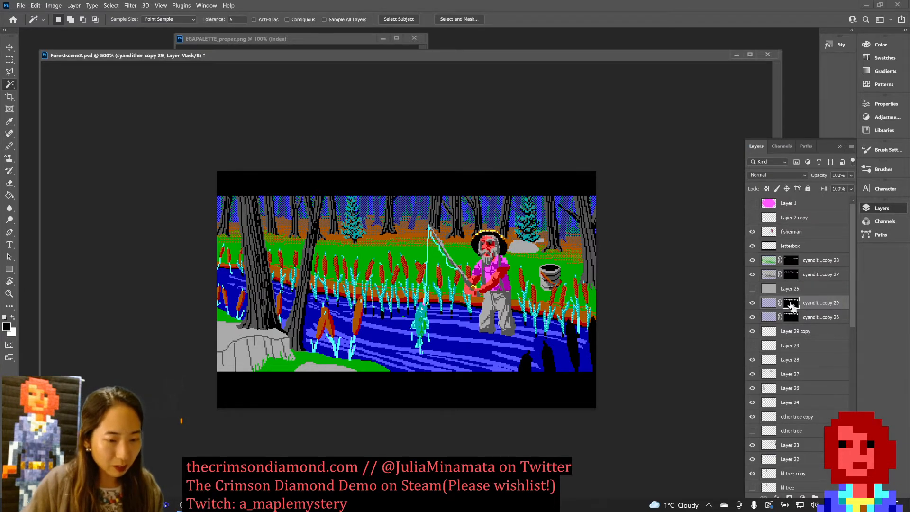
# Step: Invert the mask of cyandither copy 29 and nudge the dither one pixel to the right
pyautogui.hotkey('ctrl', 'i')
pyautogui.press('v')
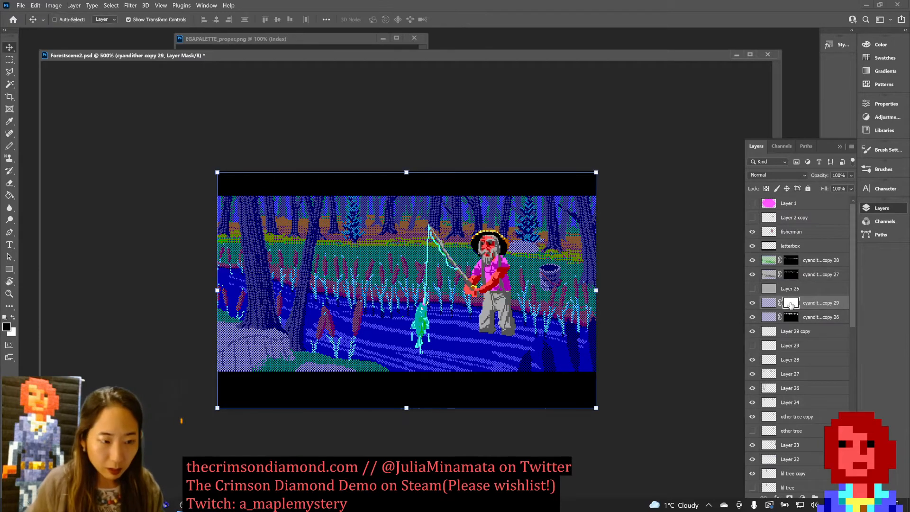
pyautogui.press('Right')
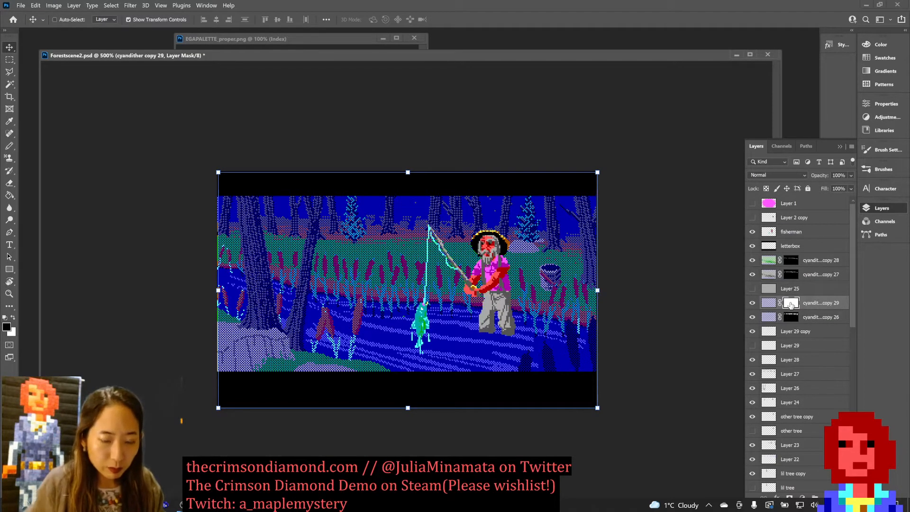
# Step: Examine the background trees' dither pattern up close with cyandither copy 29 hidden and shown
pyautogui.moveTo(350, 175); pyautogui.dragTo(463, 253)
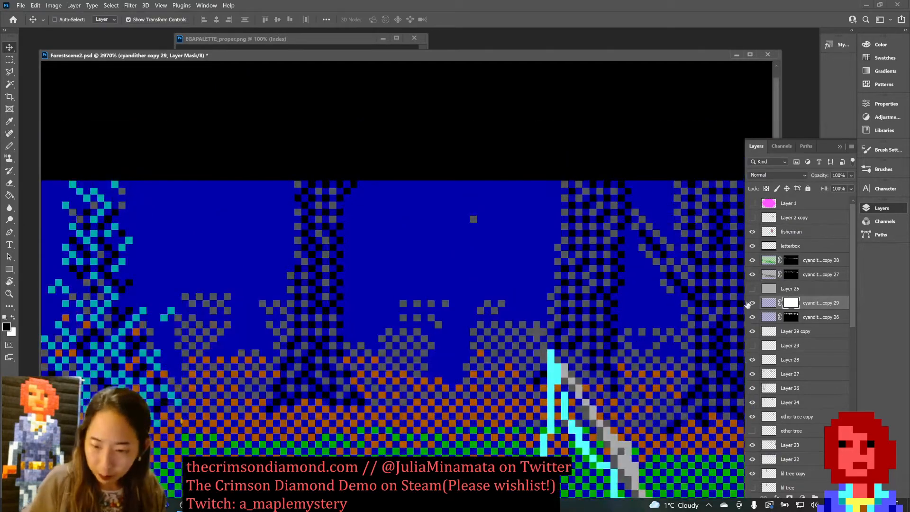
pyautogui.click(752, 303)
pyautogui.click(753, 303)
pyautogui.click(752, 303)
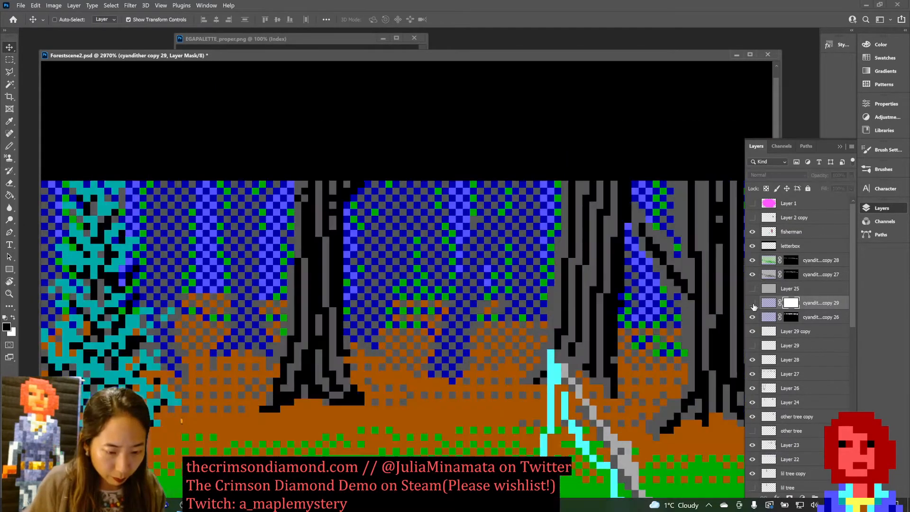
pyautogui.click(752, 303)
pyautogui.click(752, 303)
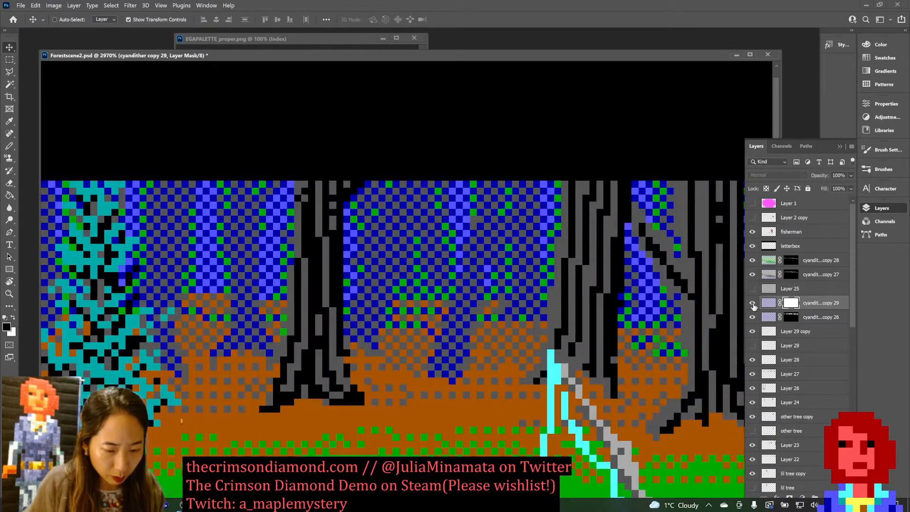
pyautogui.click(753, 303)
pyautogui.click(753, 304)
pyautogui.click(752, 303)
pyautogui.click(753, 303)
# Step: Invert the mask of cyandither copy 29 back to black to hide its dither across the scene
pyautogui.hotkey('ctrl', '0')
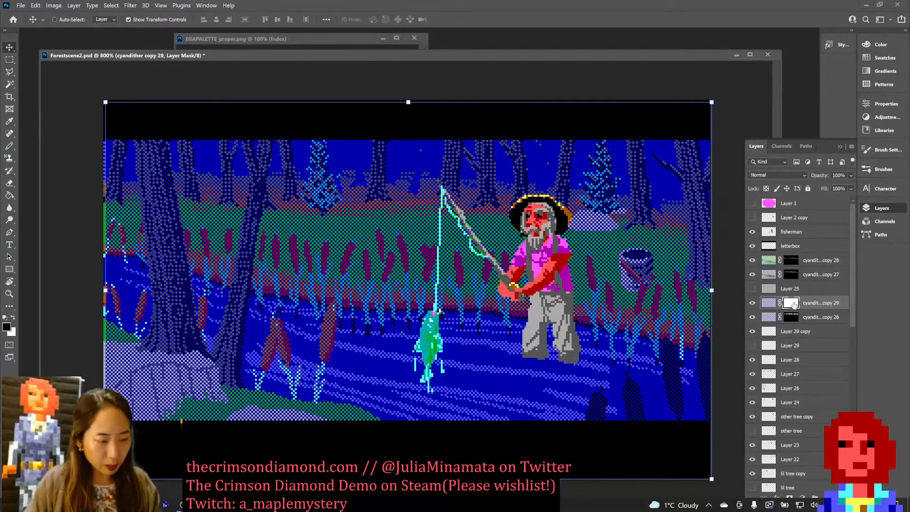
pyautogui.press('x')
pyautogui.hotkey('ctrl', 'i')
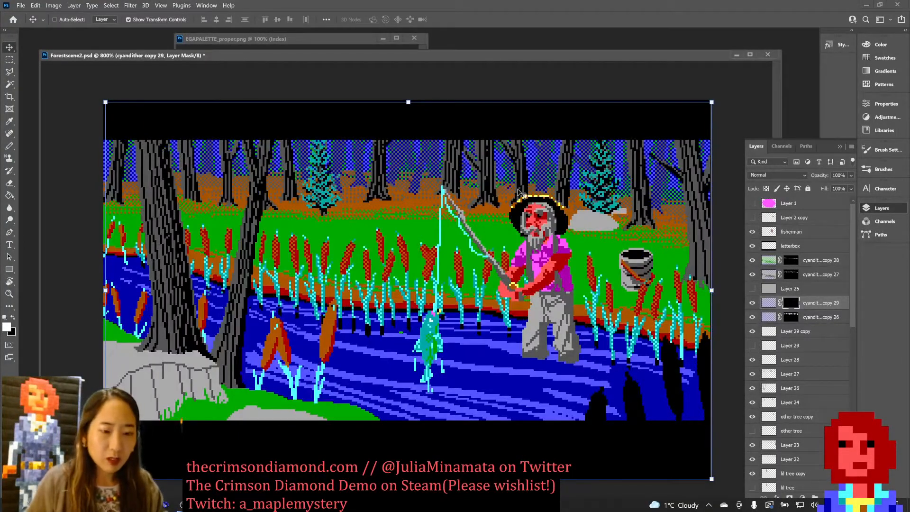
pyautogui.press('w')
pyautogui.click(409, 206)
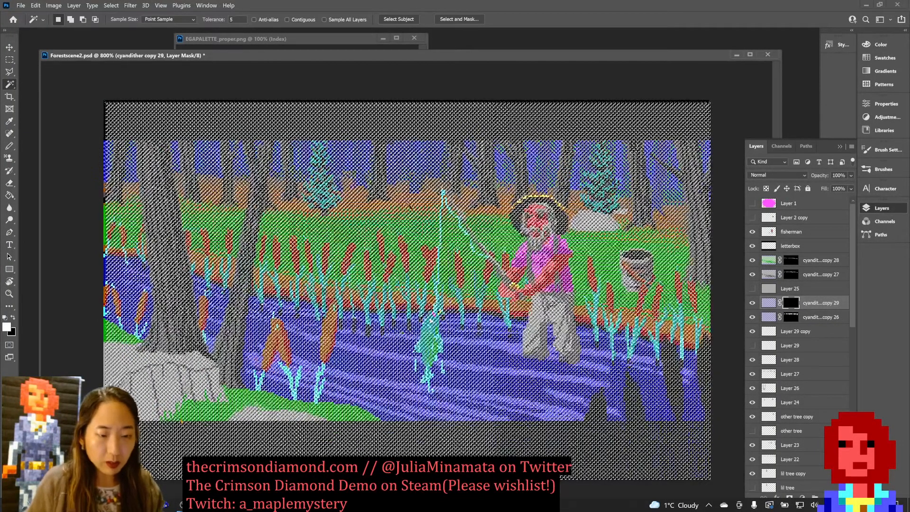
pyautogui.hotkey('ctrl', 'd')
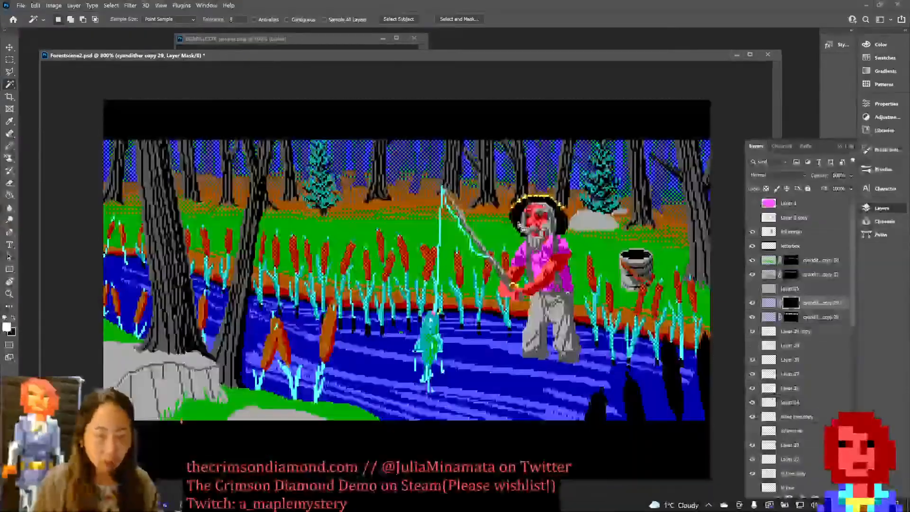
# Step: Compare the whole scene with the black-masked cyandither copy 29 hidden and shown
pyautogui.press('b')
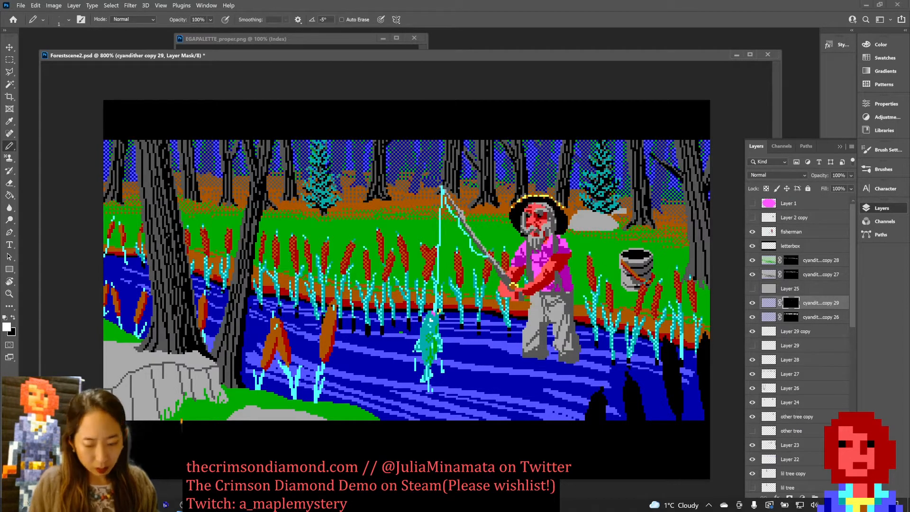
pyautogui.hotkey('ctrl', '-')
pyautogui.hotkey('ctrl', '-')
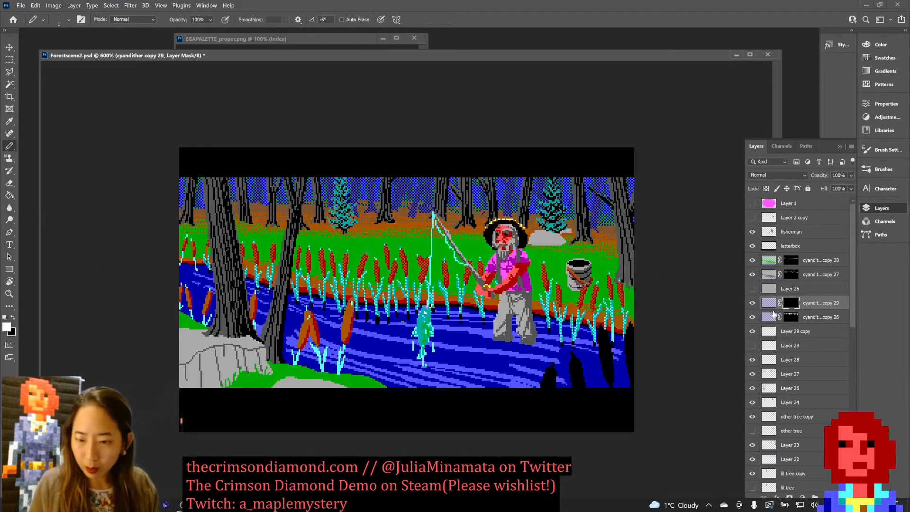
pyautogui.click(752, 303)
pyautogui.click(752, 304)
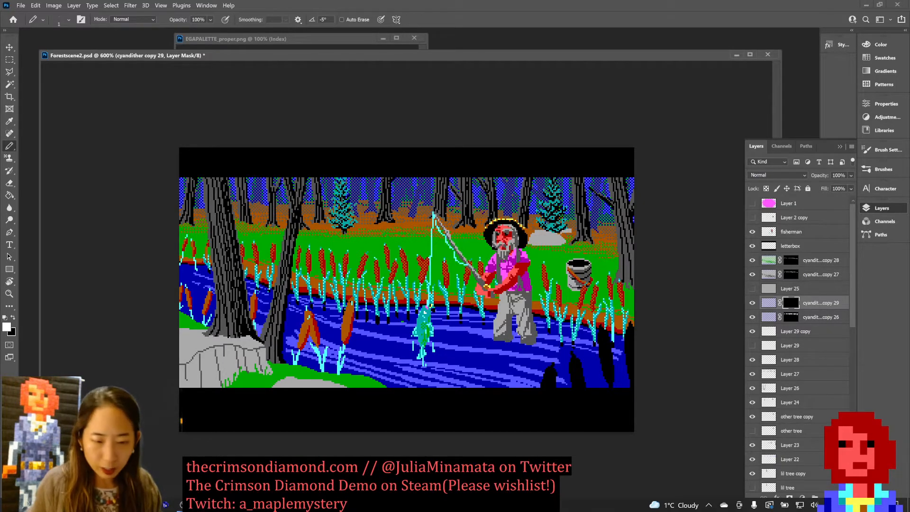
# Step: Set the Magic Wand to sample all layers and select the brown color of the forest ground
pyautogui.press('w')
pyautogui.click(405, 227)
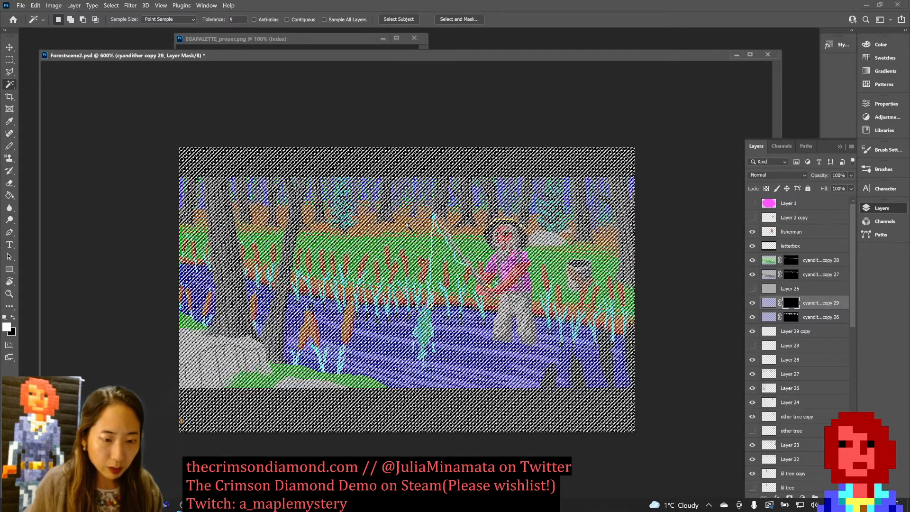
pyautogui.hotkey('ctrl', 'd')
pyautogui.click(349, 20)
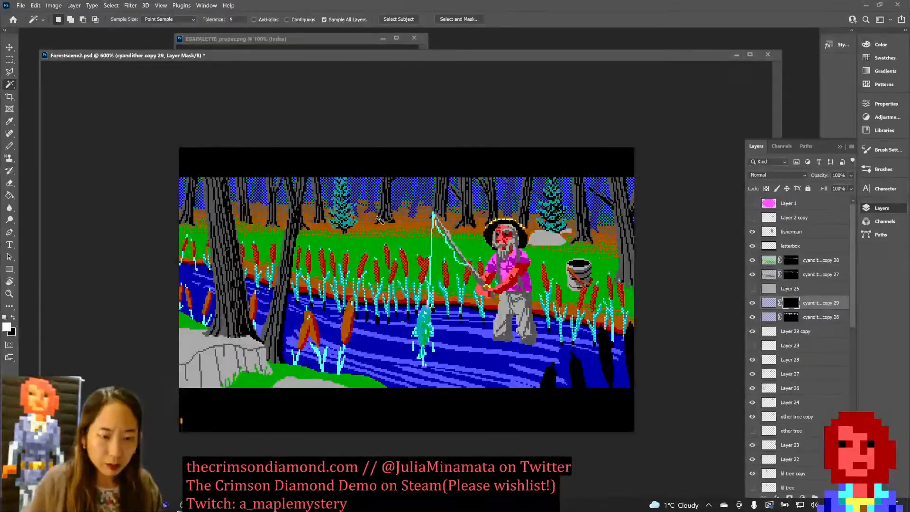
pyautogui.click(383, 227)
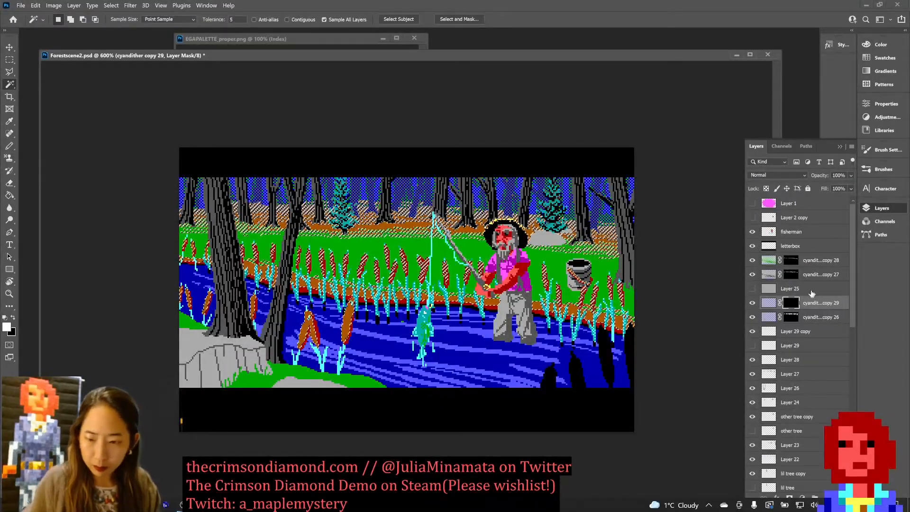
# Step: Add a new layer with default settings above cyandither copy 29 and clear the selection
pyautogui.hotkey('ctrl', 'shift', 'n')
pyautogui.press('Return')
pyautogui.hotkey('ctrl', 'd')
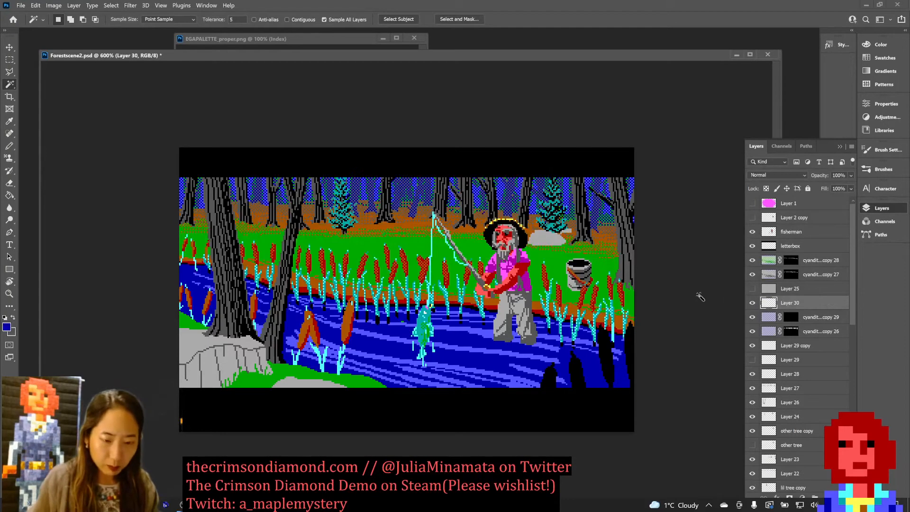
# Step: Paint undergrowth between the background trunks on Layer 30 with a 7 px pencil in the fish's dark cyan
pyautogui.press('b')
pyautogui.press(']')
pyautogui.keyDown('alt'); pyautogui.click(419, 322); pyautogui.keyUp('alt')
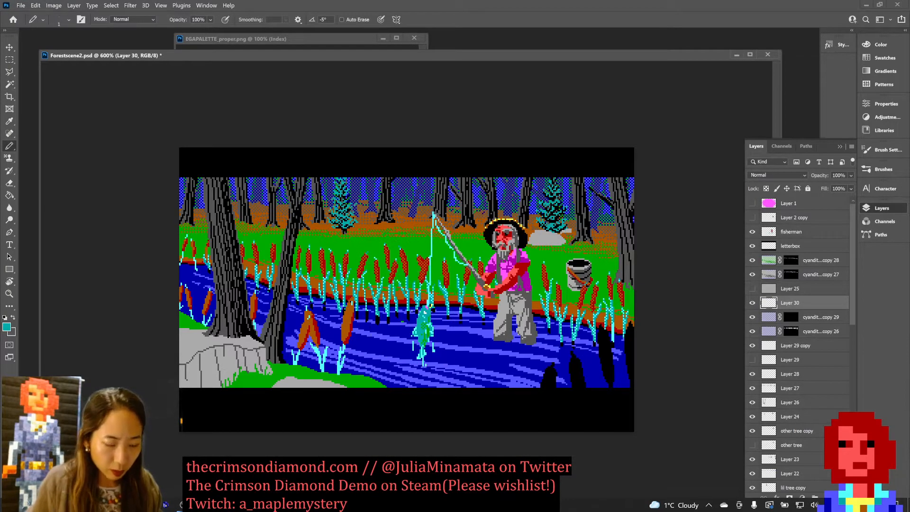
pyautogui.press(']')
pyautogui.press(']')
pyautogui.press(']')
pyautogui.press(']')
pyautogui.press(']')
pyautogui.rightClick(424, 205)
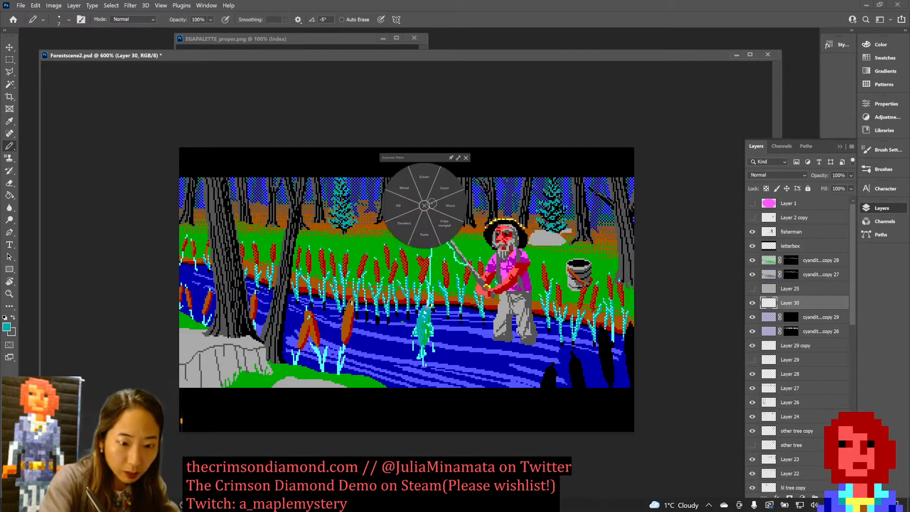
pyautogui.click(466, 157)
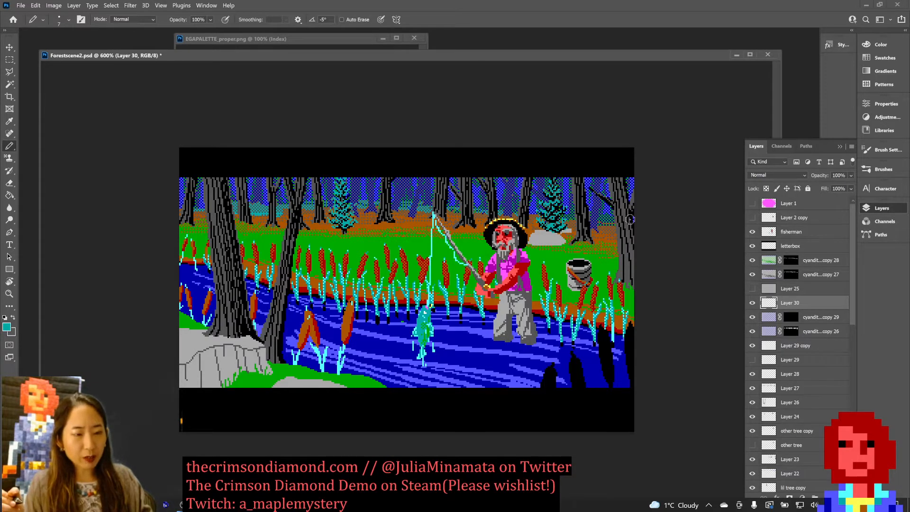
# Step: Trim the cyan undergrowth on Layer 30 with a 4 px eraser and compare the layer hidden and shown
pyautogui.press('e')
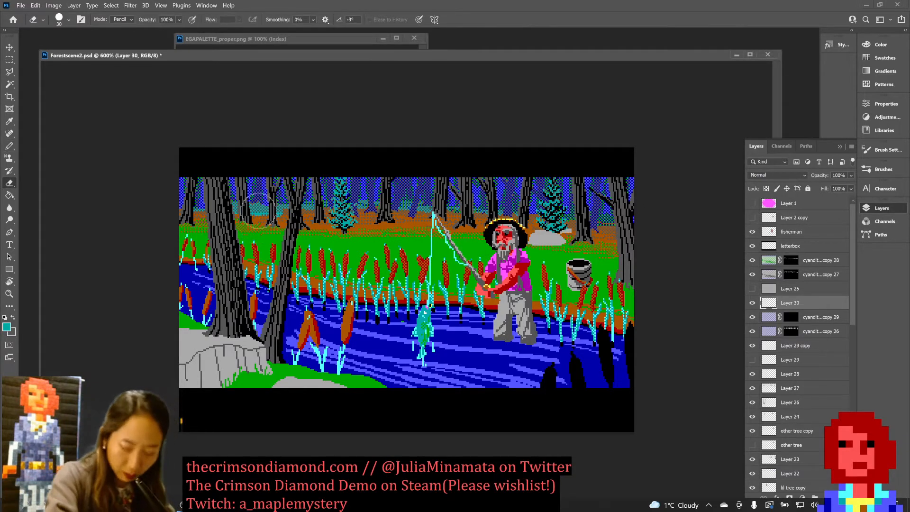
pyautogui.press('[')
pyautogui.press('[')
pyautogui.press('[')
pyautogui.press('[')
pyautogui.press('[')
pyautogui.press('[')
pyautogui.press('[')
pyautogui.press('[')
pyautogui.press('[')
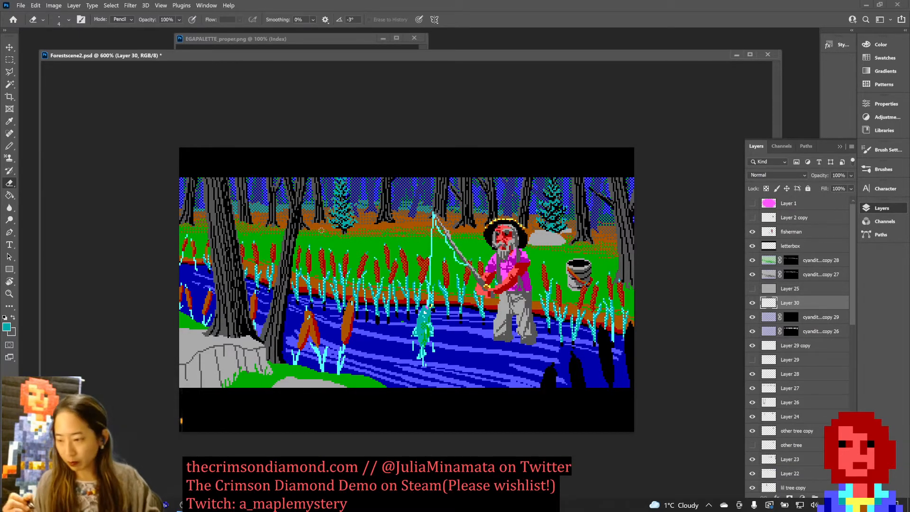
pyautogui.click(752, 303)
pyautogui.click(752, 304)
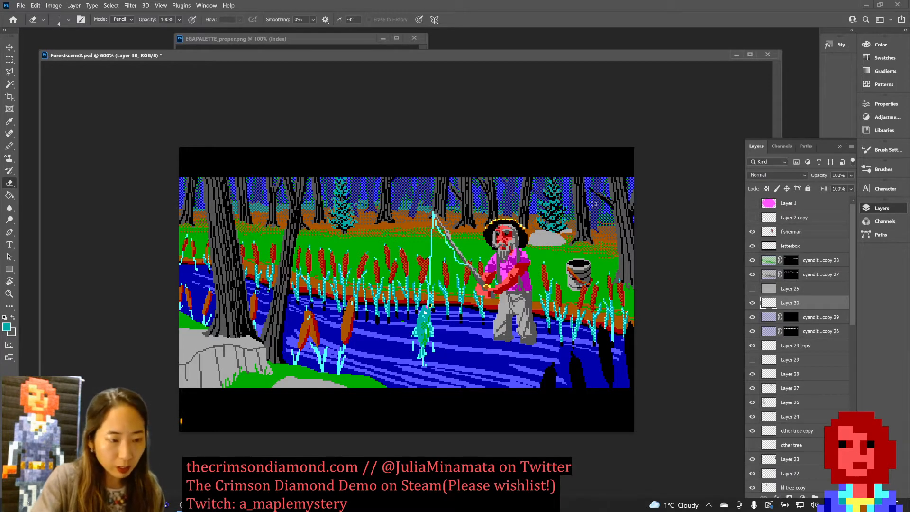
pyautogui.press('w')
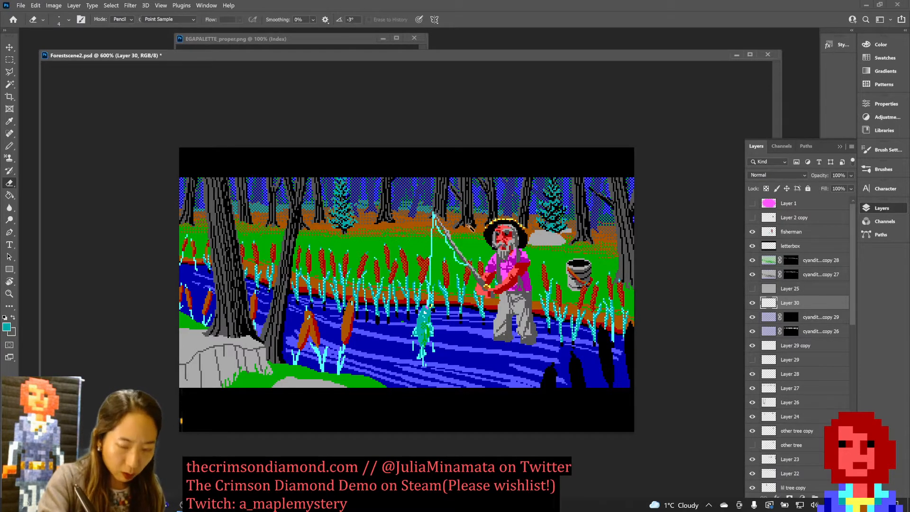
pyautogui.click(466, 229)
pyautogui.hotkey('ctrl', 'd')
# Step: Refine the cyan undergrowth along the tree line with a 1 px pencil, undoing the last stroke
pyautogui.press('b')
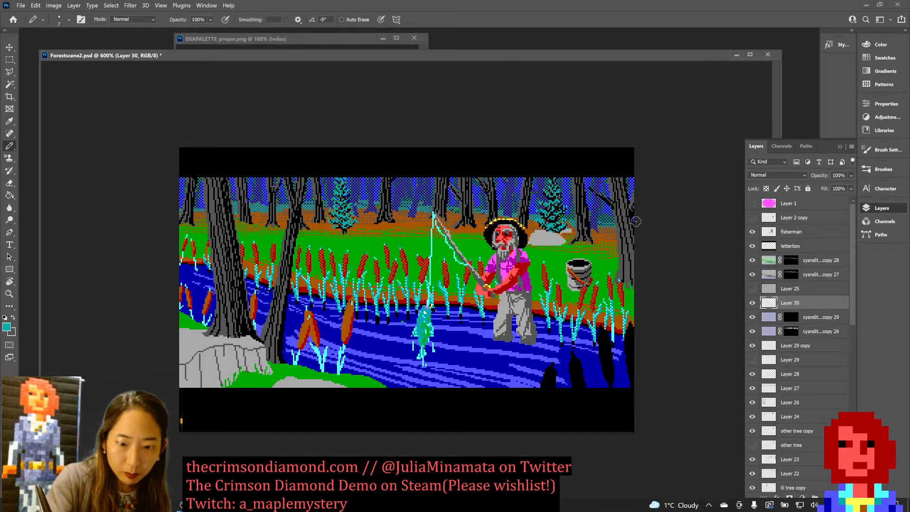
pyautogui.press('[')
pyautogui.press('[')
pyautogui.press('[')
pyautogui.press('[')
pyautogui.press('[')
pyautogui.press('[')
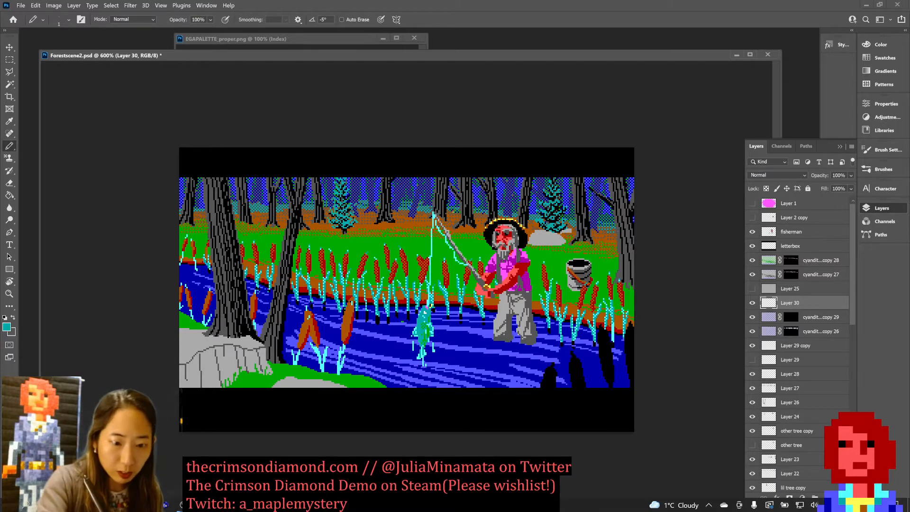
pyautogui.moveTo(449, 216); pyautogui.dragTo(461, 216)
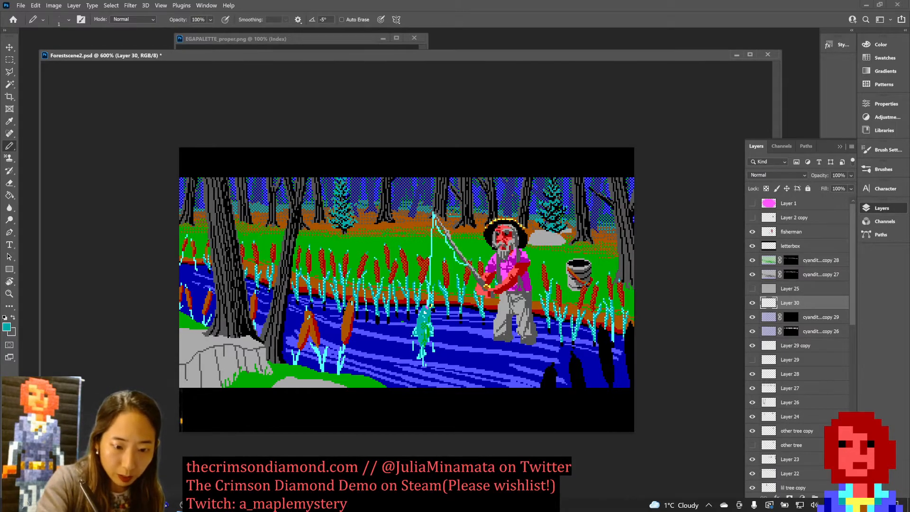
pyautogui.hotkey('ctrl', 'z')
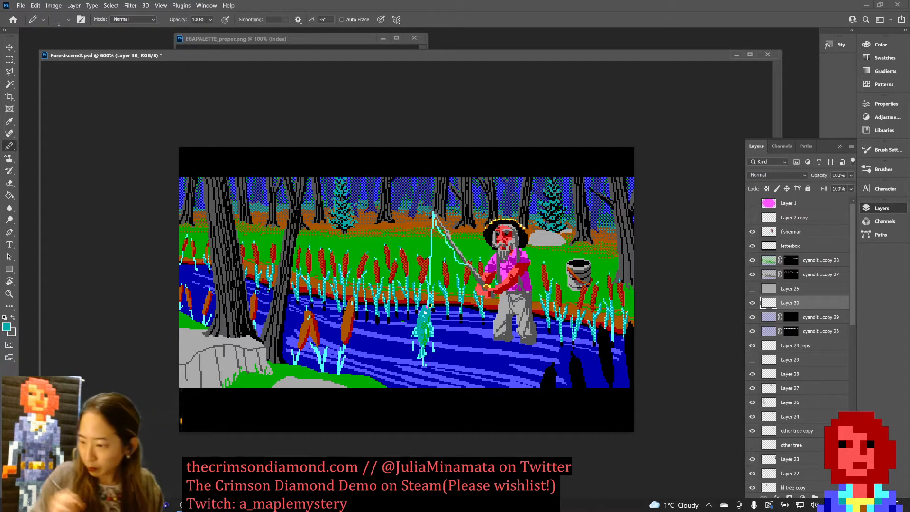
# Step: Check the scene at 400% zoom and save Forestscene2.psd
pyautogui.hotkey('ctrl', 's')
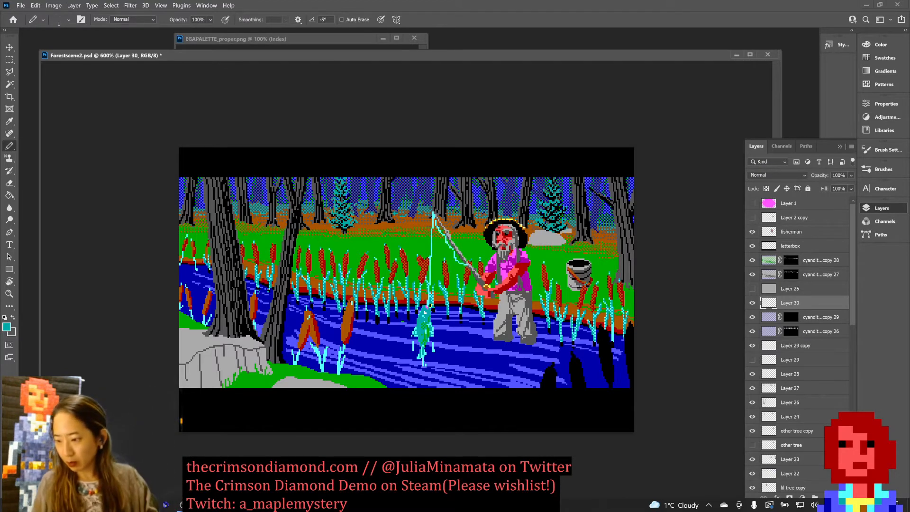
pyautogui.hotkey('ctrl', '-')
pyautogui.hotkey('ctrl', '-')
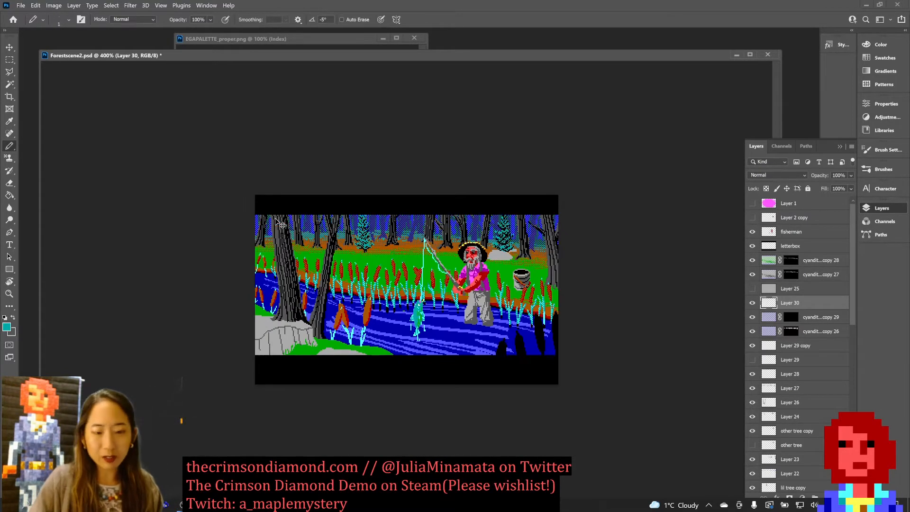
pyautogui.hotkey('ctrl', 's')
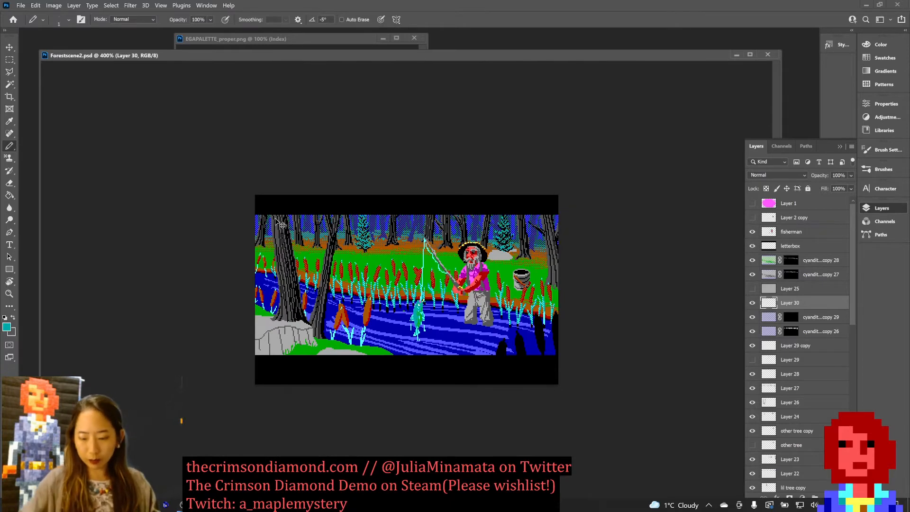
# Step: Add a new layer with default settings above Layer 30
pyautogui.hotkey('ctrl', '+')
pyautogui.hotkey('ctrl', '+')
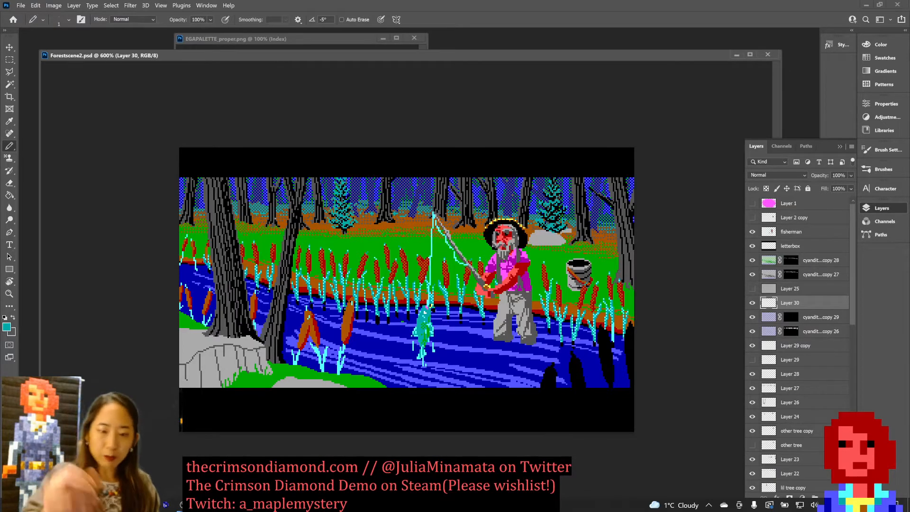
pyautogui.press('w')
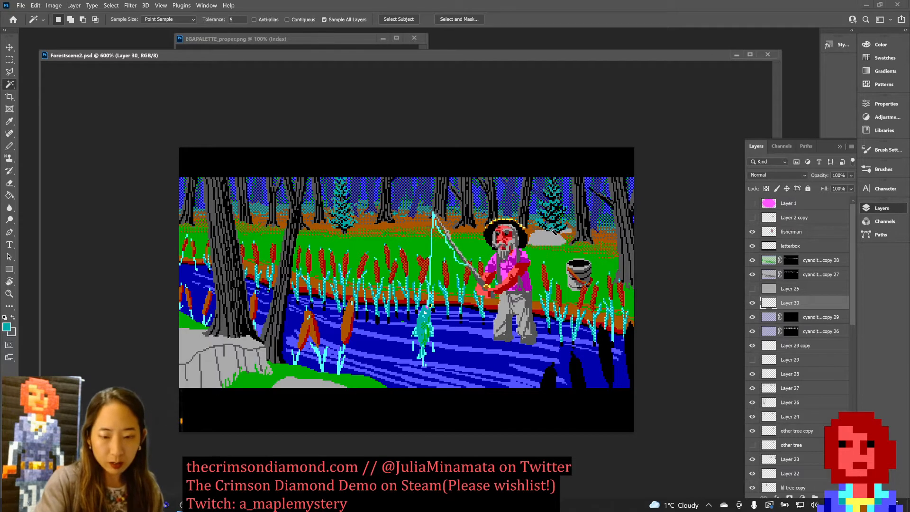
pyautogui.hotkey('ctrl', 'shift', 'n')
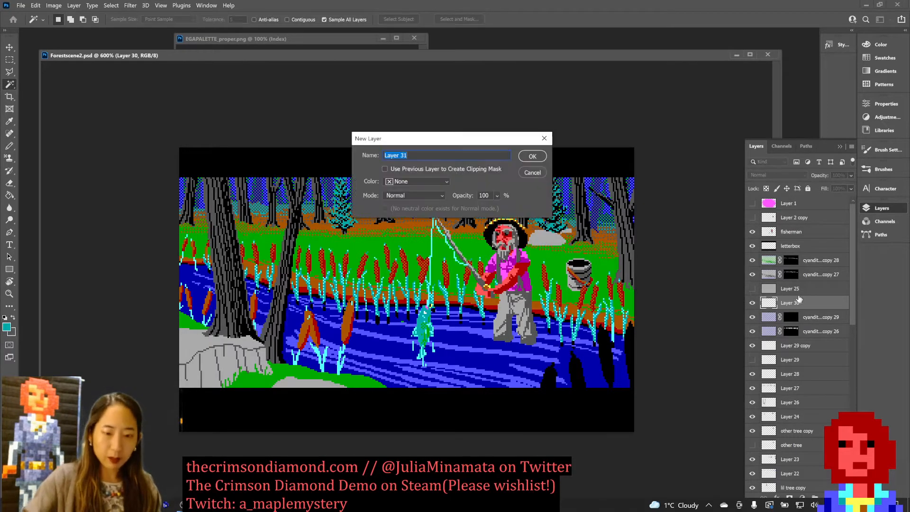
pyautogui.press('Return')
# Step: Touch up the rock behind the fisherman on Layer 31 with sampled brown and green pixels, and save the file
pyautogui.press('b')
pyautogui.keyDown('alt'); pyautogui.click(533, 226); pyautogui.keyUp('alt')
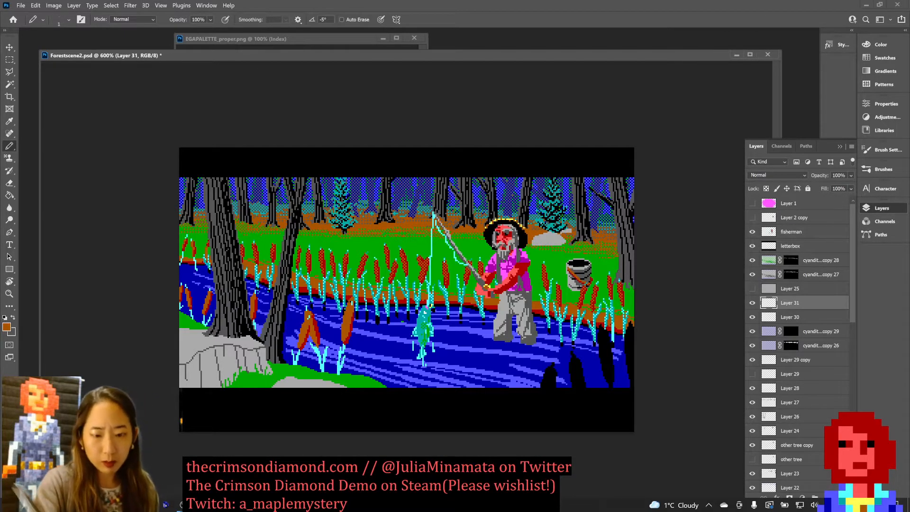
pyautogui.keyDown('alt'); pyautogui.click(545, 268); pyautogui.keyUp('alt')
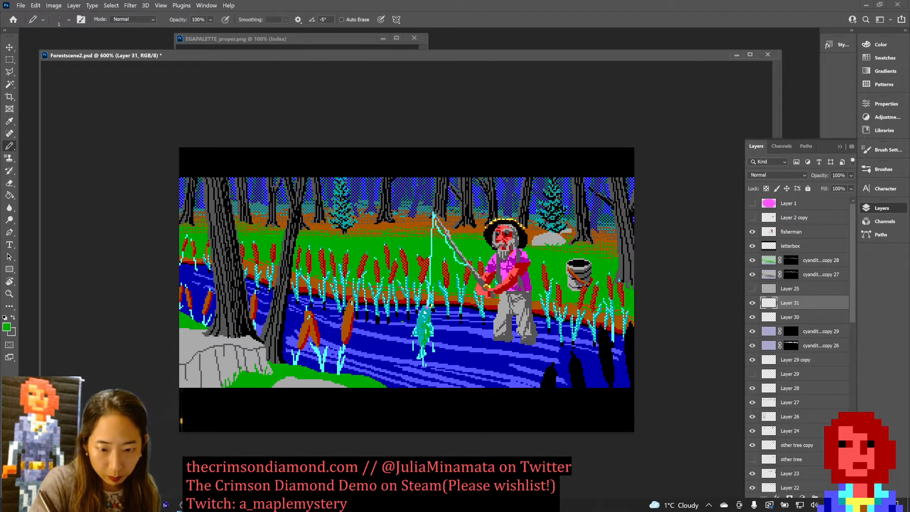
pyautogui.hotkey('ctrl', 's')
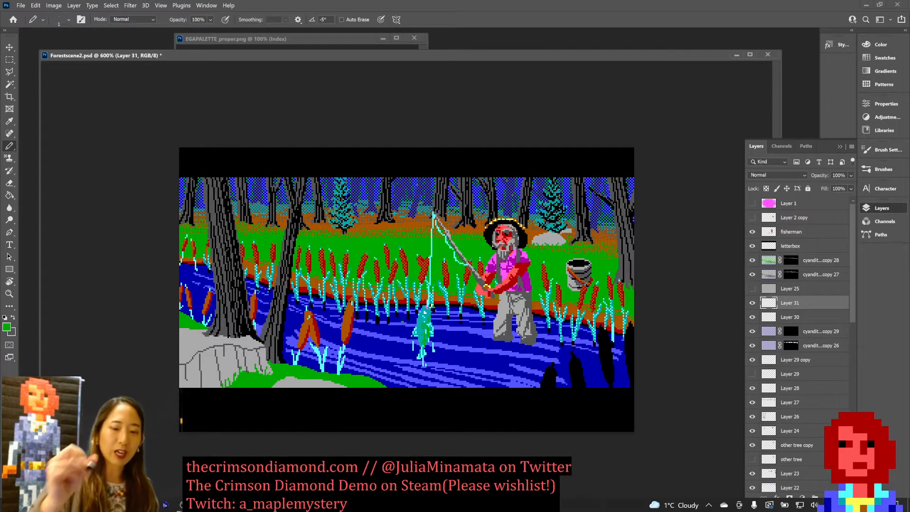
pyautogui.hotkey('ctrl', 's')
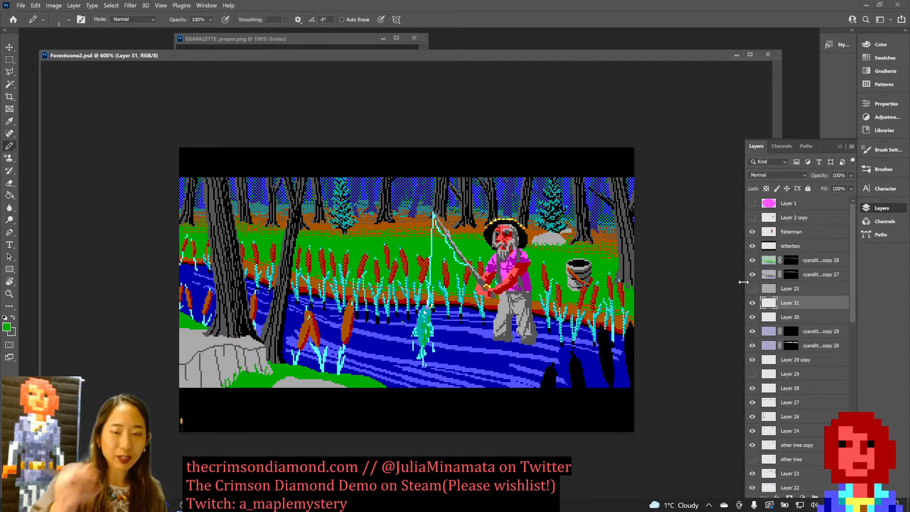
# Step: Shade the rock behind the fisherman with dark gray pencil lines, retouch it with sampled brown and light gray, and save
pyautogui.keyDown('alt'); pyautogui.click(623, 282); pyautogui.keyUp('alt')
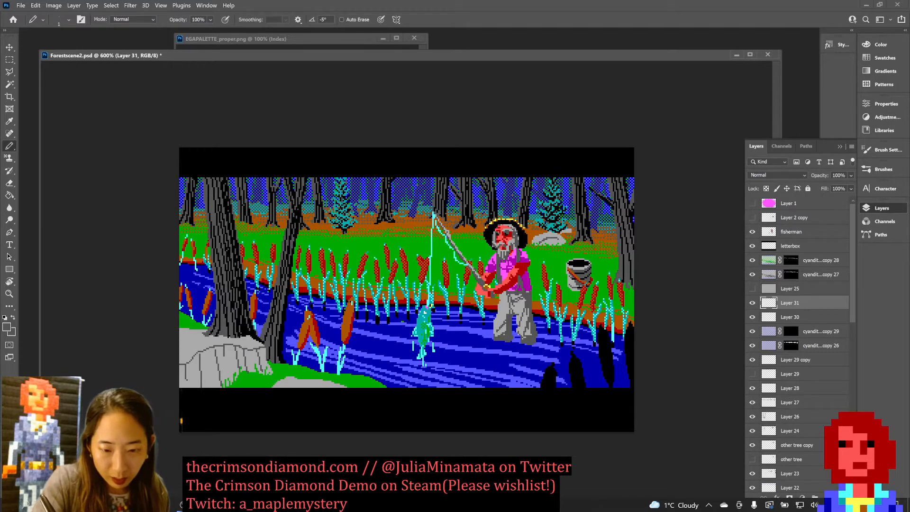
pyautogui.hotkey('ctrl', 's')
pyautogui.moveTo(537, 244); pyautogui.dragTo(558, 236)
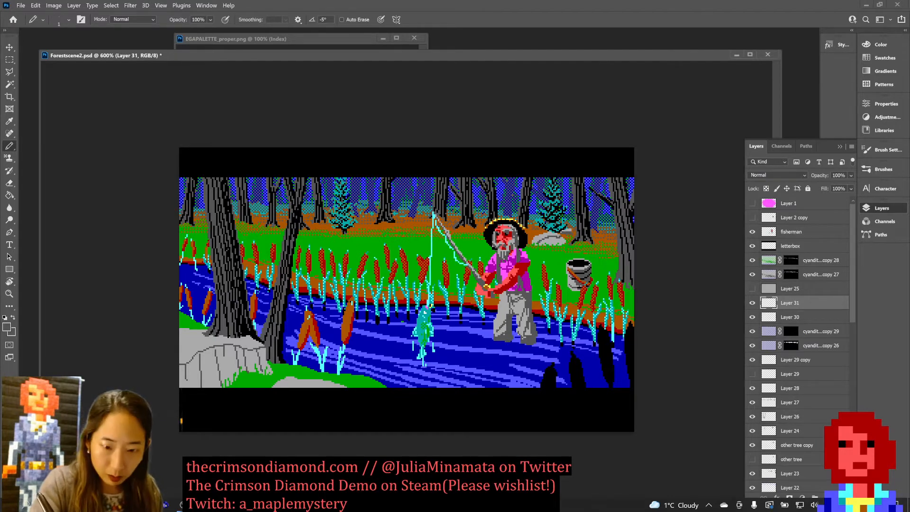
pyautogui.keyDown('alt'); pyautogui.click(571, 238); pyautogui.keyUp('alt')
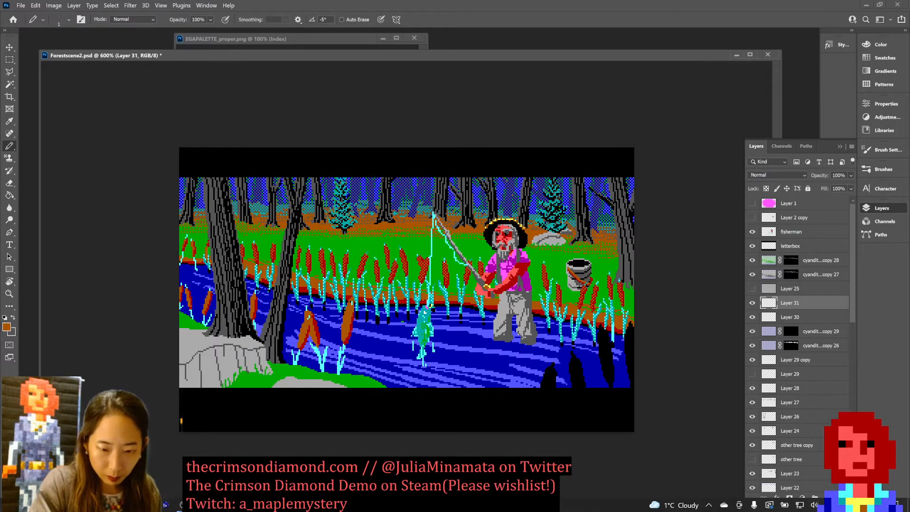
pyautogui.keyDown('alt'); pyautogui.click(547, 236); pyautogui.keyUp('alt')
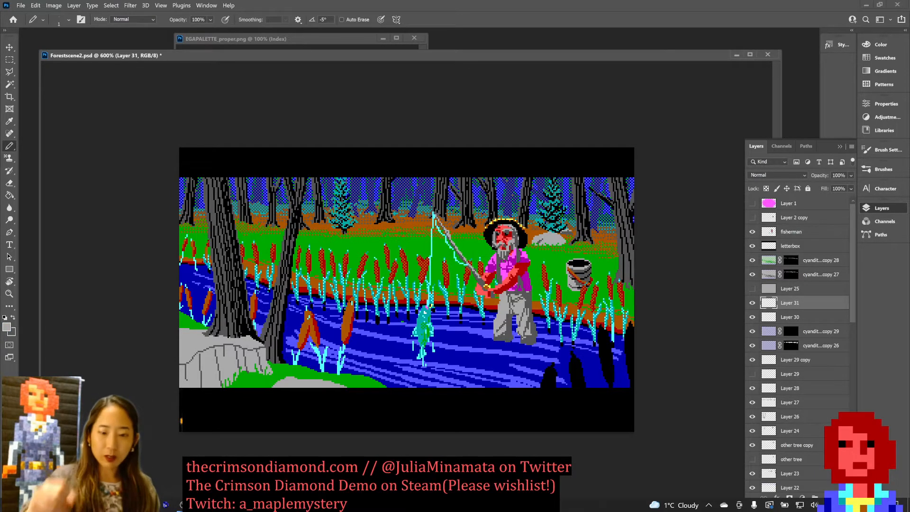
# Step: Draw a small light gray rock between the two rightmost trees, sample the ground brown for its edges, and save the file
pyautogui.hotkey('ctrl', '+')
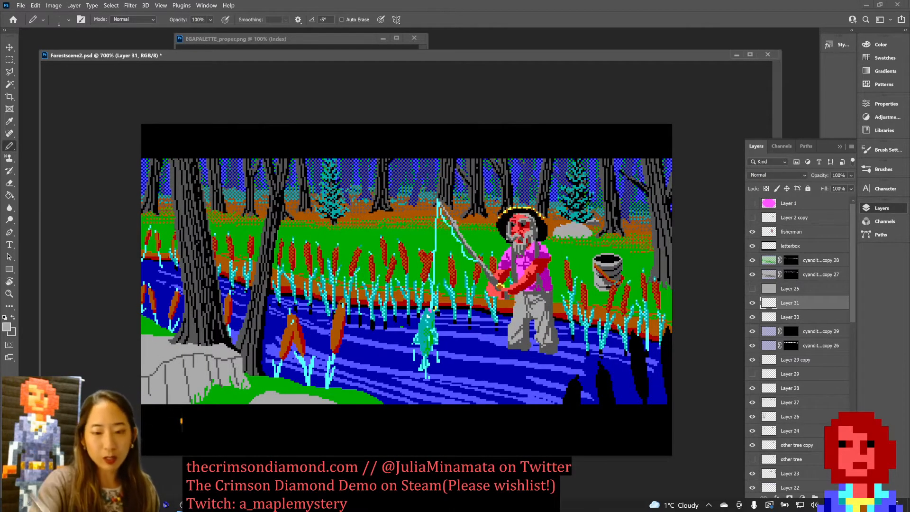
pyautogui.moveTo(623, 219); pyautogui.dragTo(633, 221)
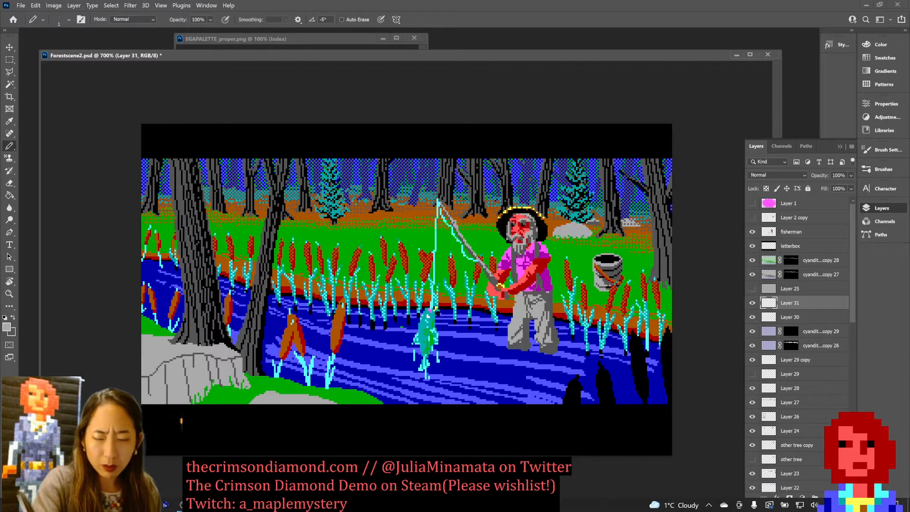
pyautogui.keyDown('alt'); pyautogui.click(642, 226); pyautogui.keyUp('alt')
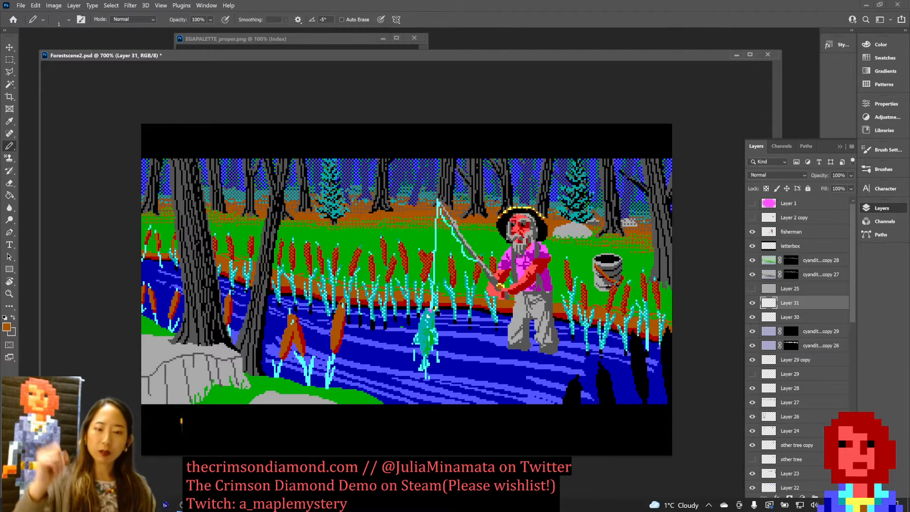
pyautogui.hotkey('ctrl', 's')
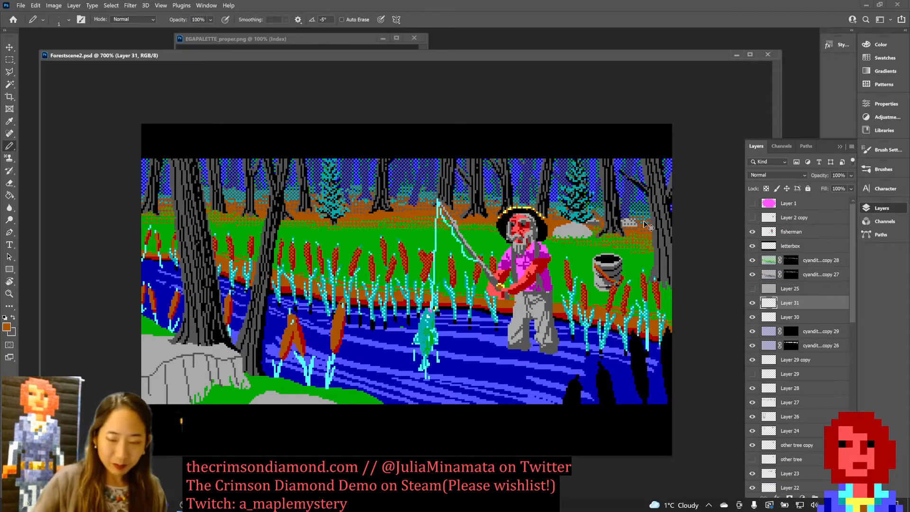
pyautogui.hotkey('ctrl', '-')
pyautogui.hotkey('ctrl', '+')
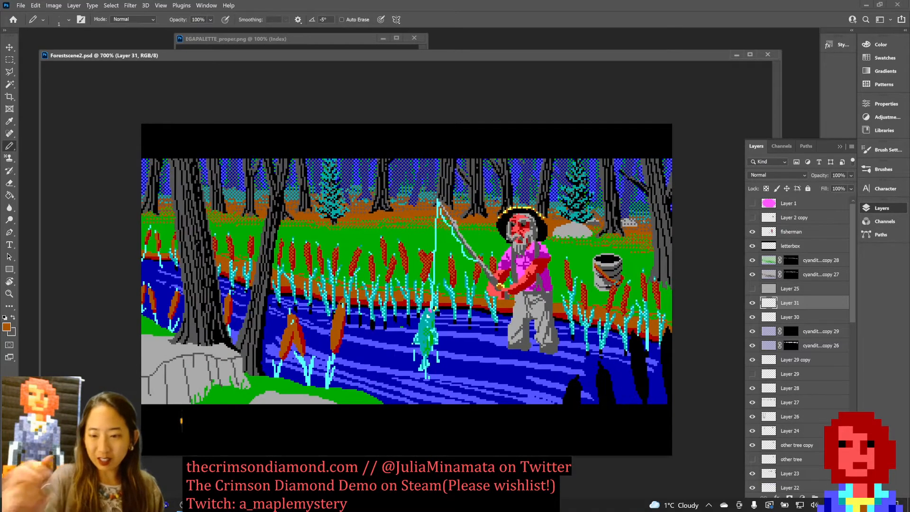
# Step: Paint black on the mask of cyandither copy 27 to remove its dither from the small rock
pyautogui.click(791, 274)
pyautogui.click(753, 274)
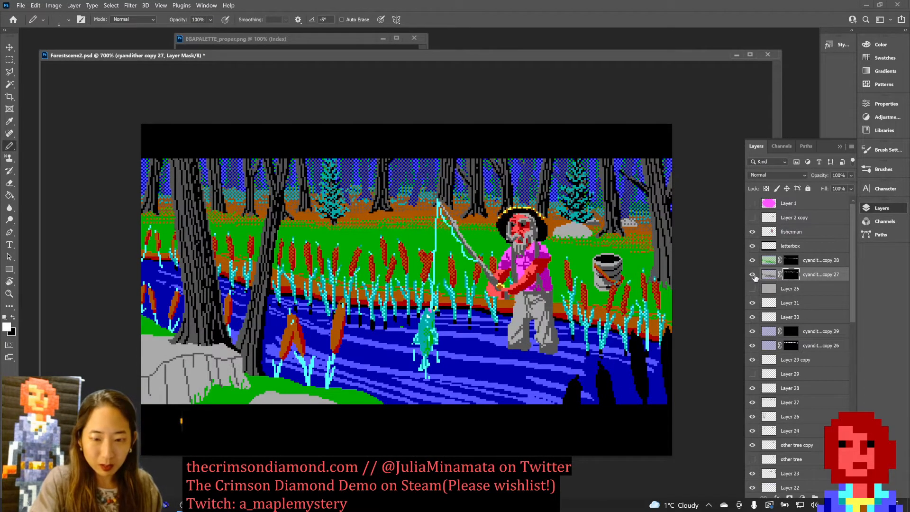
pyautogui.press('x')
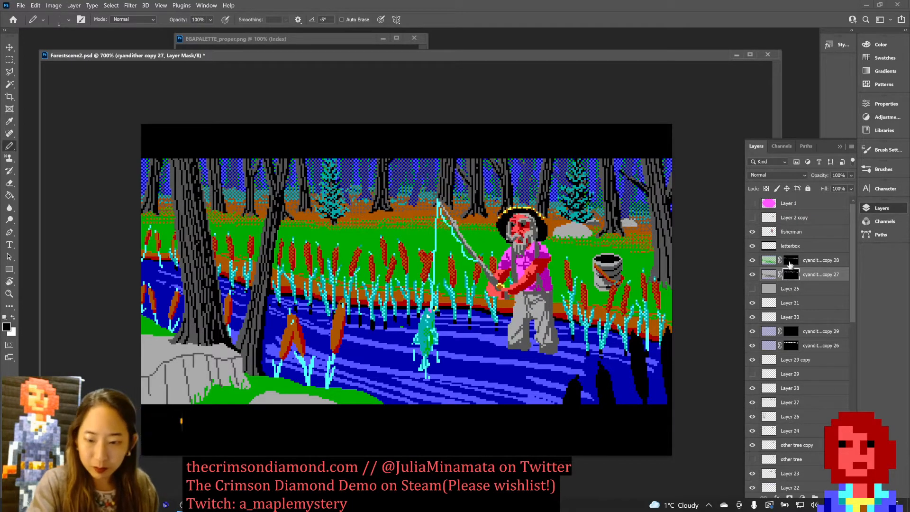
# Step: Retouch the small rock on Layer 31 with the ground brown and reselect the mask of cyandither copy 27
pyautogui.click(768, 304)
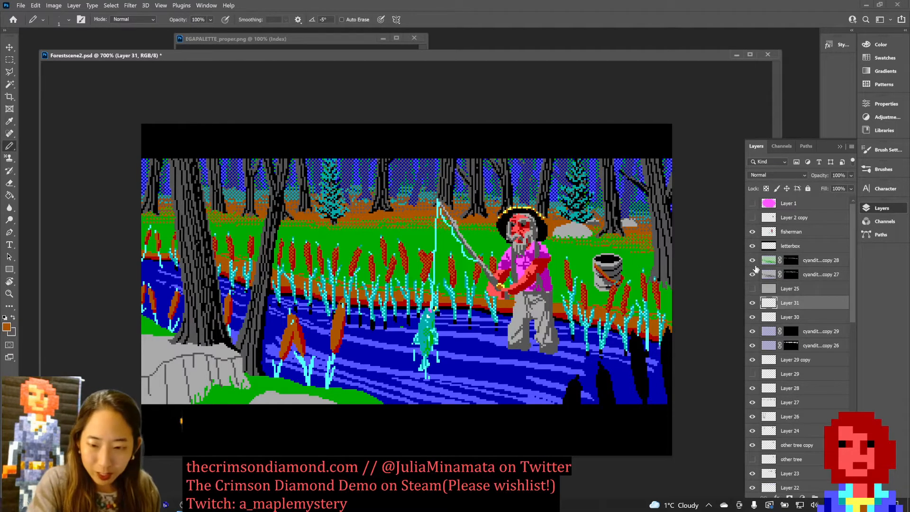
pyautogui.keyDown('alt'); pyautogui.click(643, 230); pyautogui.keyUp('alt')
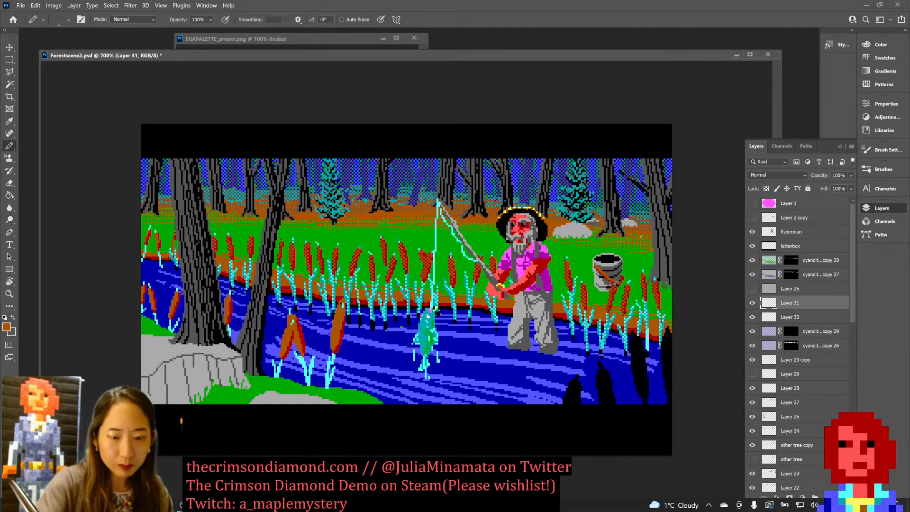
pyautogui.click(790, 275)
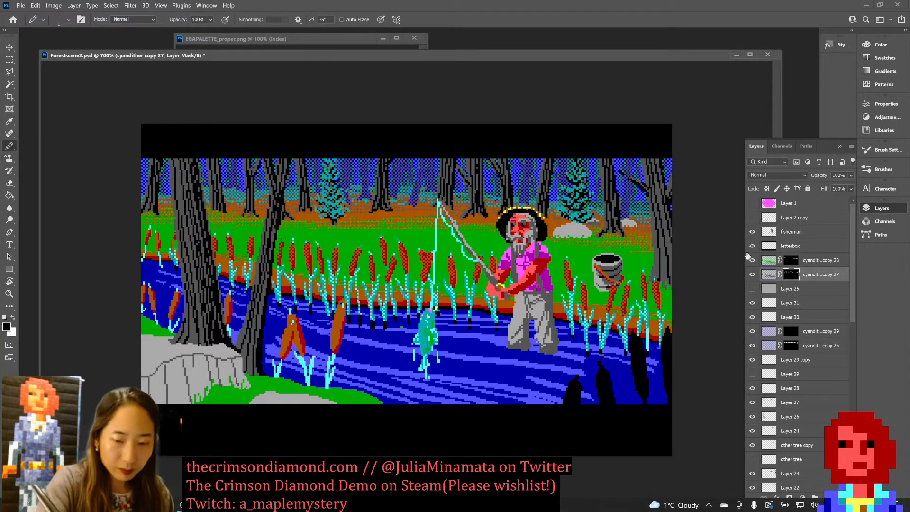
# Step: Touch up the mask of cyandither copy 27, alternating between black and white, and save the file
pyautogui.press('x')
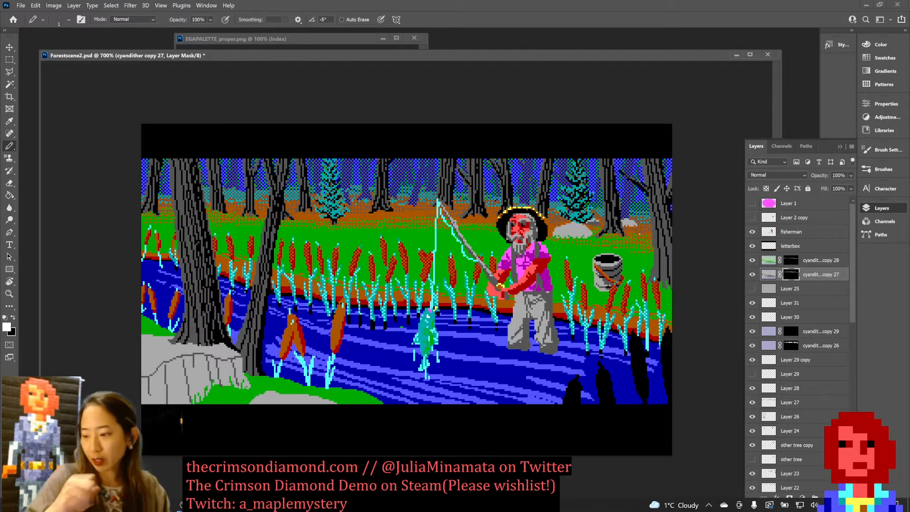
pyautogui.hotkey('ctrl', 's')
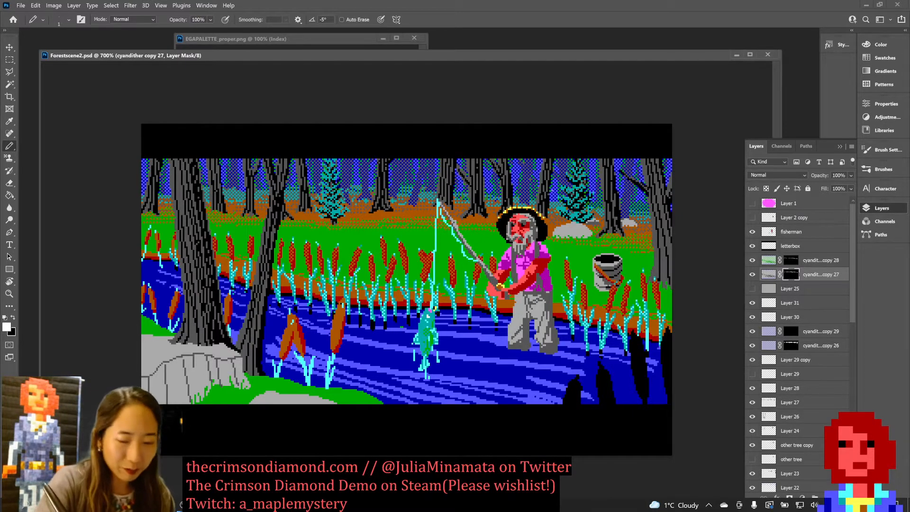
pyautogui.press('x')
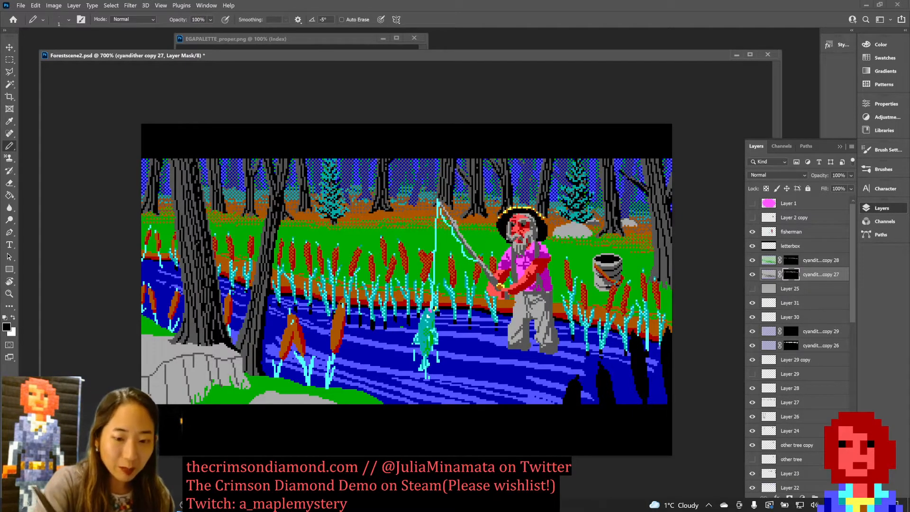
pyautogui.press('x')
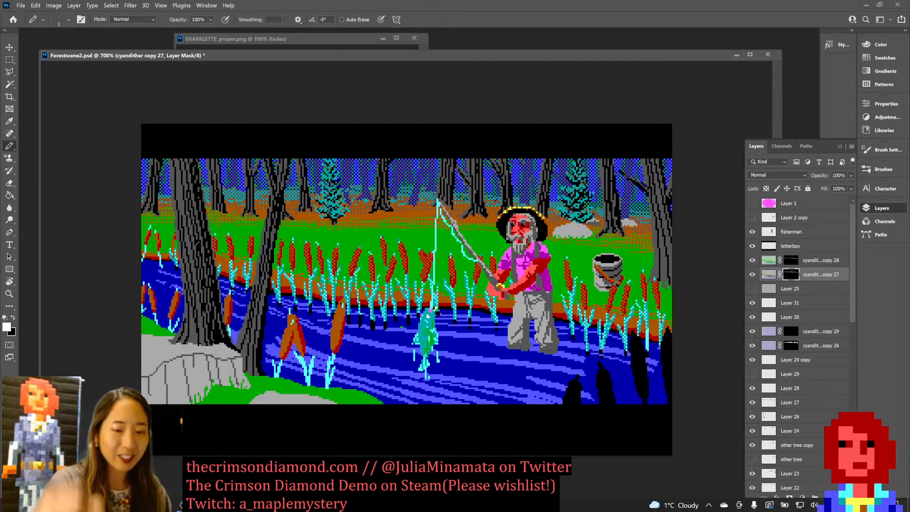
pyautogui.hotkey('ctrl', 's')
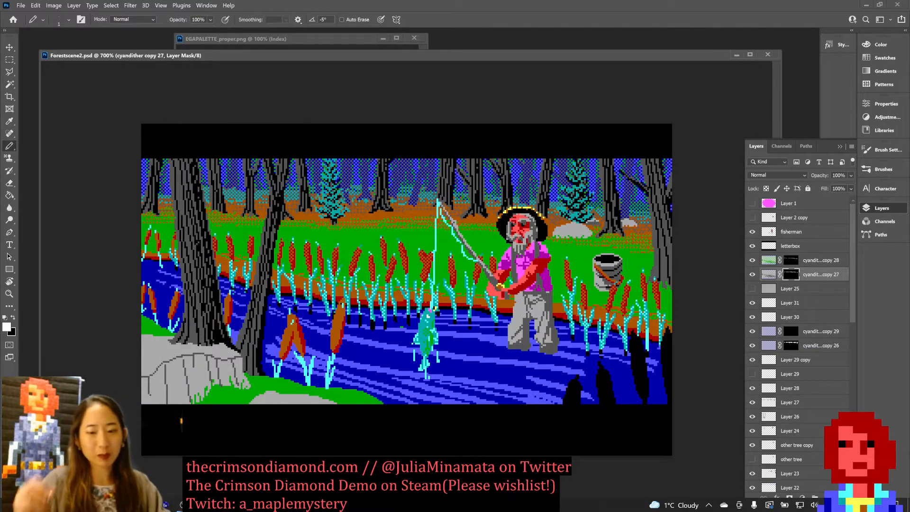
pyautogui.press('x')
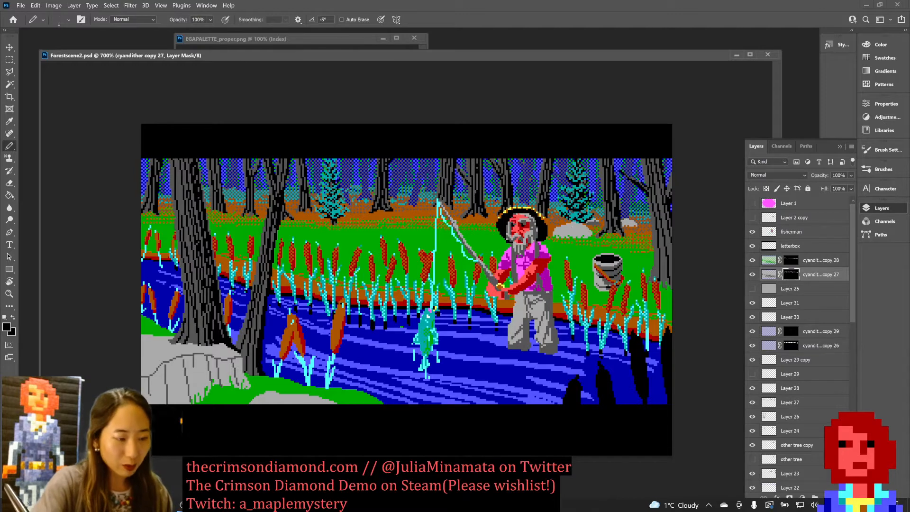
# Step: Try to draw another light gray rock on Layer 31 beside the rightmost tree using the large rock's color, and undo the strokes
pyautogui.click(791, 302)
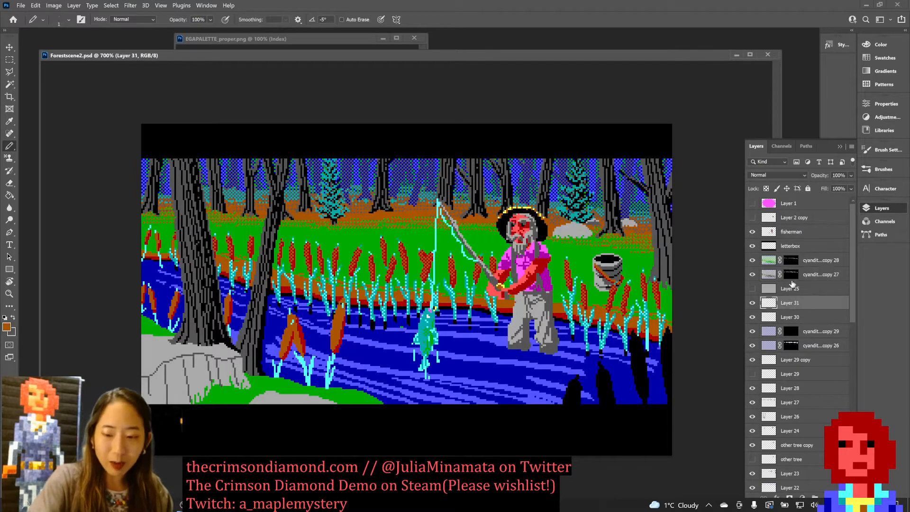
pyautogui.keyDown('alt'); pyautogui.click(574, 228); pyautogui.keyUp('alt')
pyautogui.keyDown('alt'); pyautogui.click(575, 227); pyautogui.keyUp('alt')
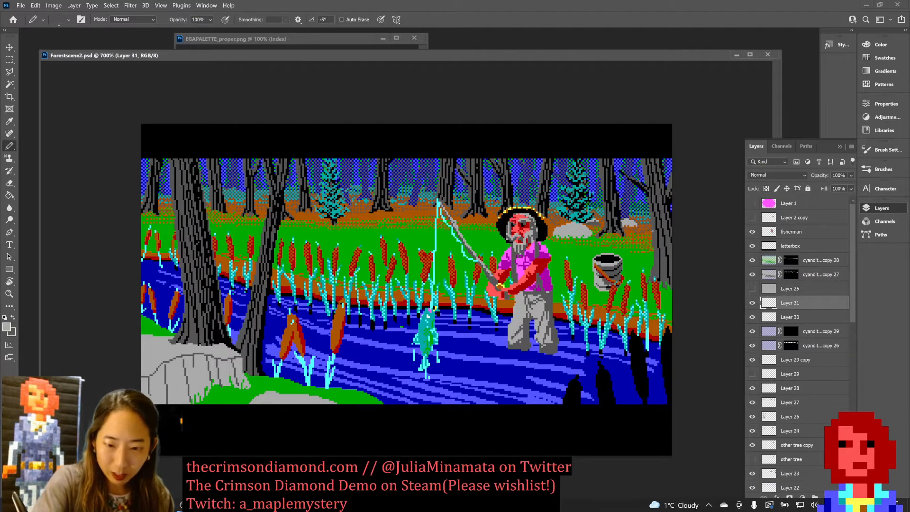
pyautogui.click(650, 233)
pyautogui.moveTo(651, 232); pyautogui.dragTo(661, 239)
pyautogui.hotkey('ctrl', 'z')
pyautogui.hotkey('ctrl', 'z')
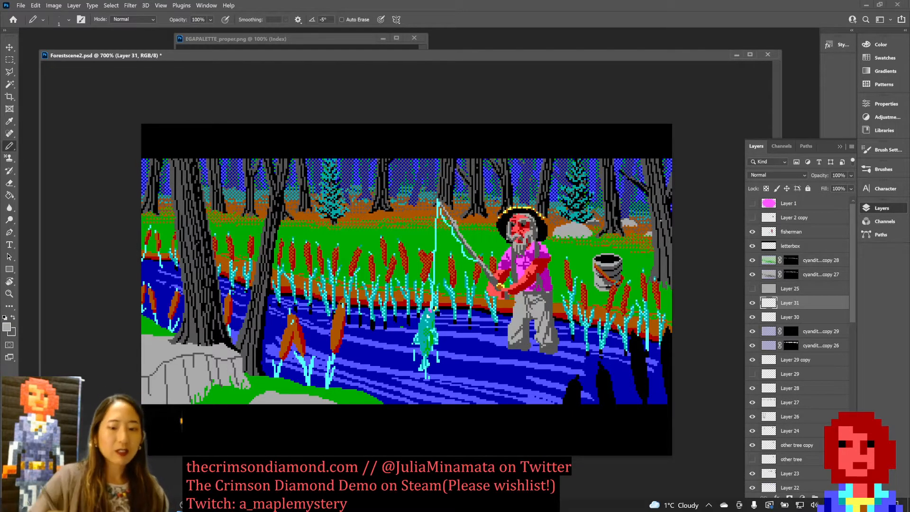
# Step: Make the mask of cyandither copy 27 active, select the light gray areas with the Magic Wand, and open the color settings
pyautogui.hotkey('ctrl', '-')
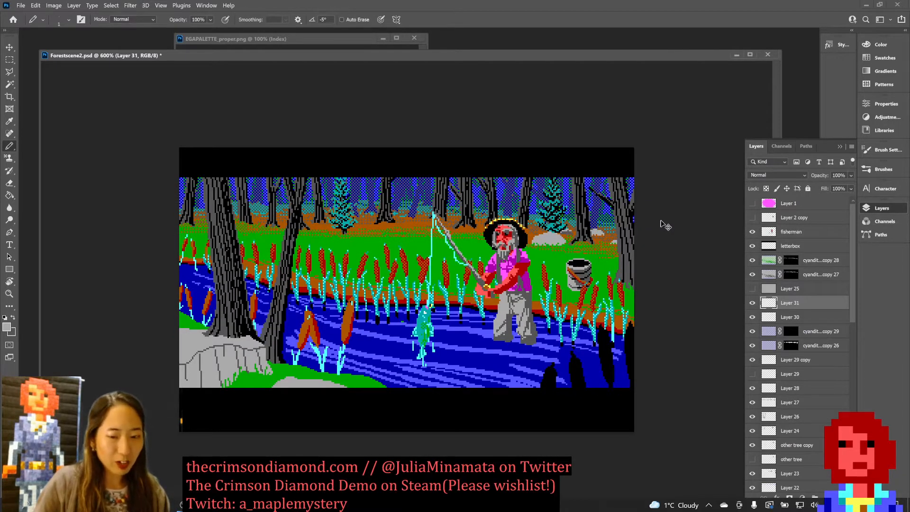
pyautogui.hotkey('ctrl', '+')
pyautogui.hotkey('ctrl', '+')
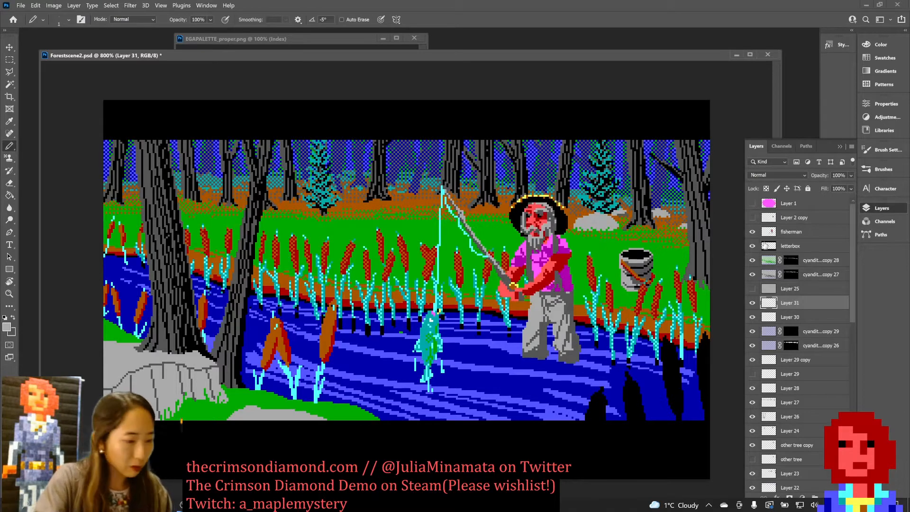
pyautogui.click(789, 274)
pyautogui.press('w')
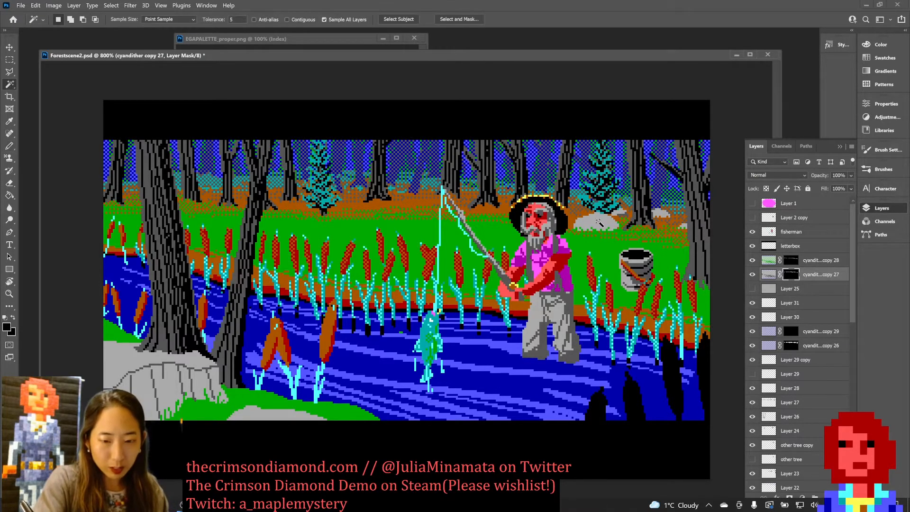
pyautogui.click(603, 218)
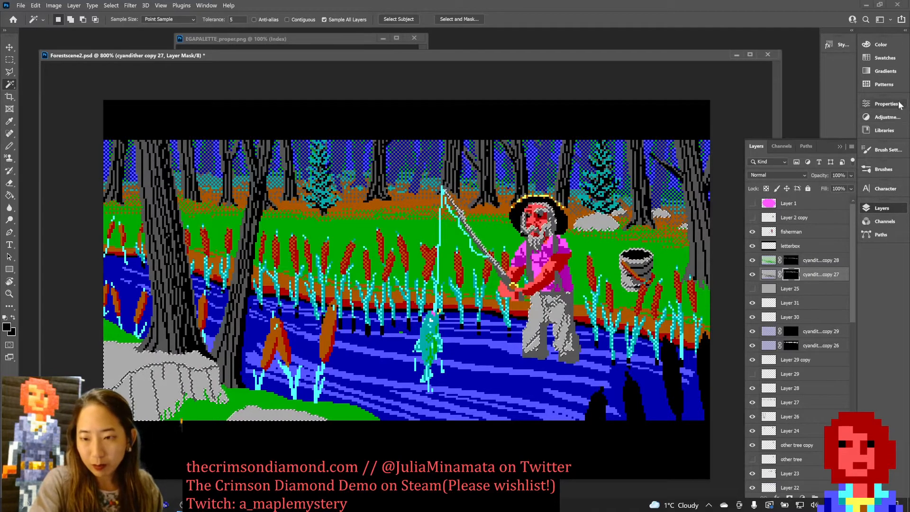
pyautogui.click(882, 43)
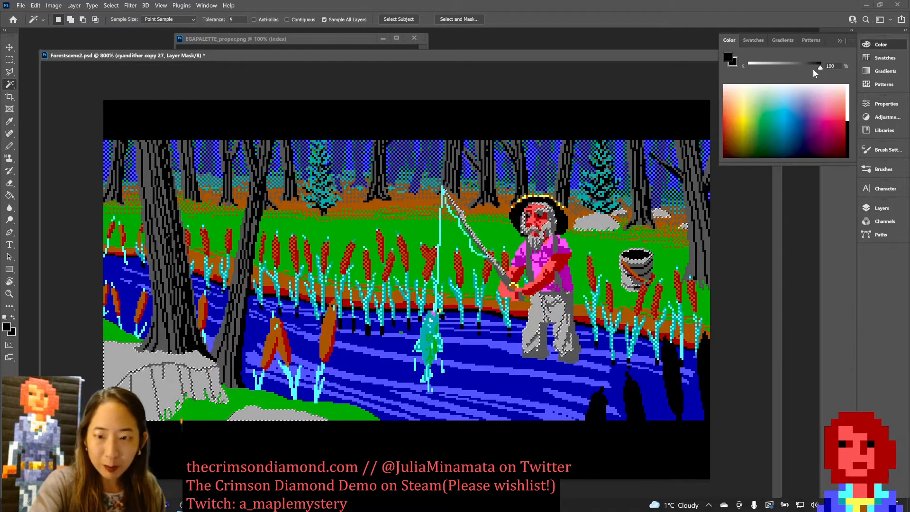
# Step: Paint white with a 5 px pencil on the cyandither copy 27 layer mask over the large background rock beside the fisherman
pyautogui.moveTo(812, 69); pyautogui.dragTo(737, 71)
pyautogui.hotkey('ctrl', 'd')
pyautogui.click(840, 41)
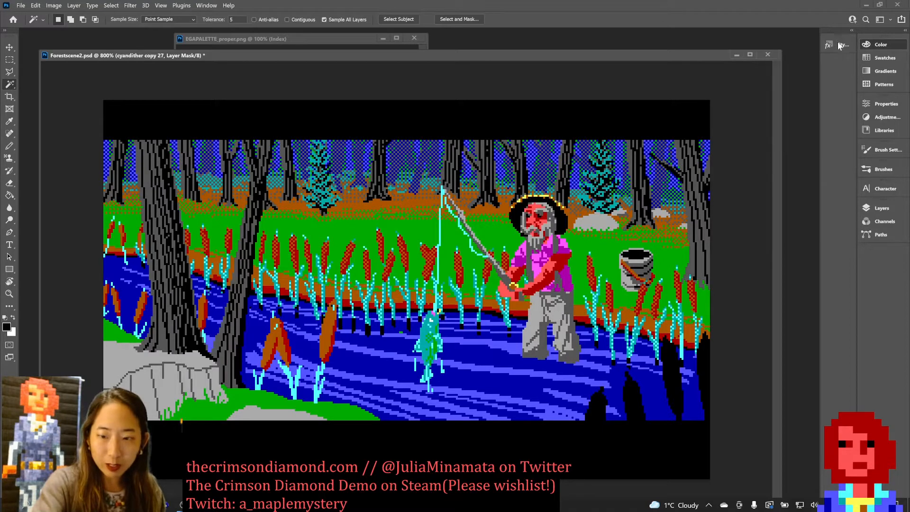
pyautogui.press('b')
pyautogui.press('x')
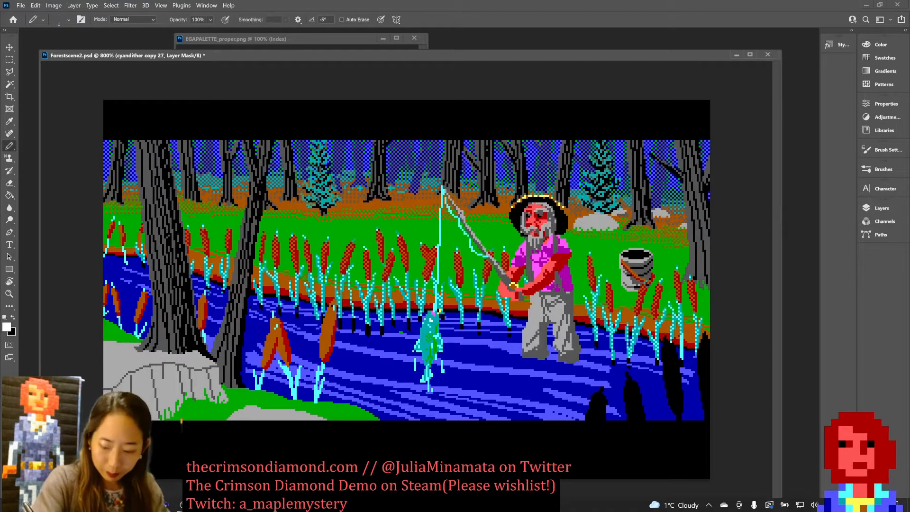
pyautogui.moveTo(586, 228); pyautogui.dragTo(617, 227)
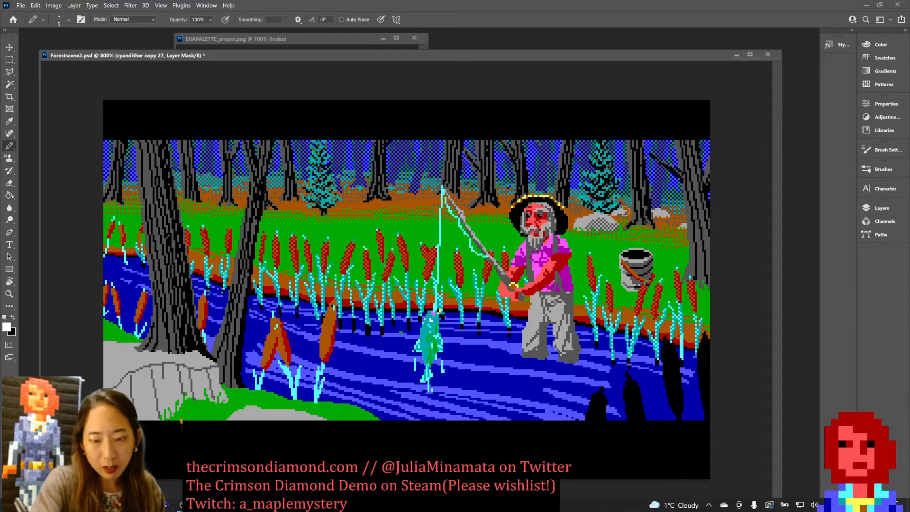
# Step: Select the light grey areas, paint the cyandither copy 27 mask over the small background rock by the trees, and save the document
pyautogui.press('w')
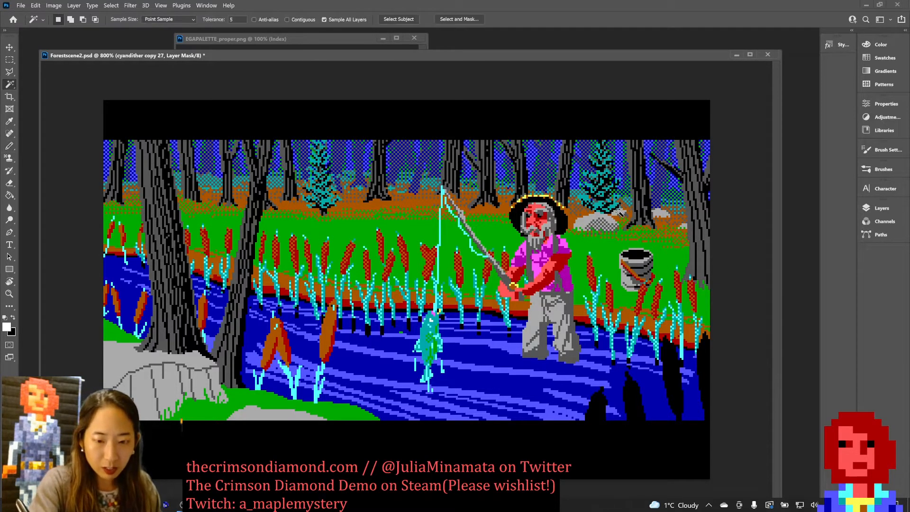
pyautogui.click(622, 211)
pyautogui.press('b')
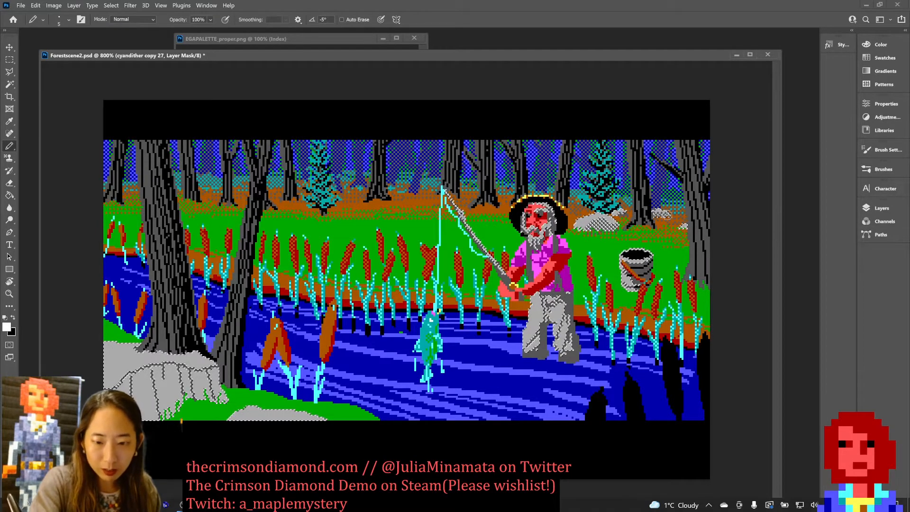
pyautogui.hotkey('ctrl', 'd')
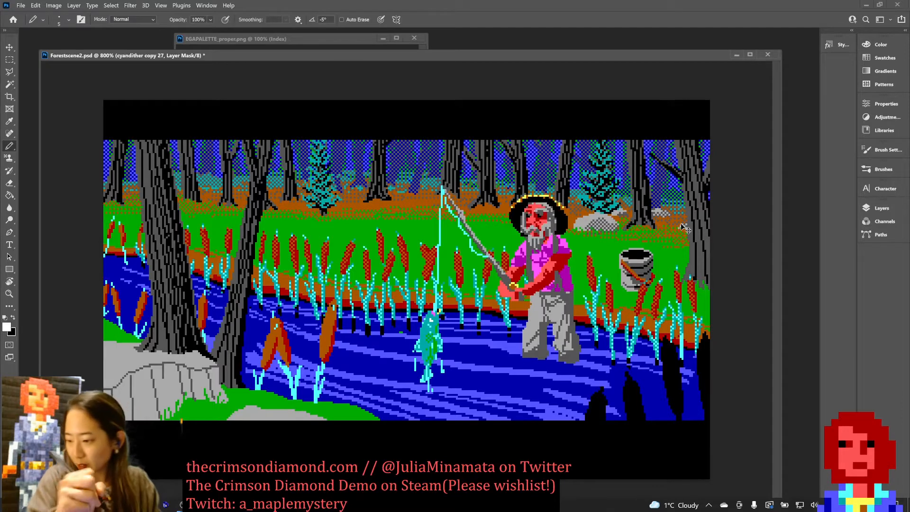
pyautogui.hotkey('ctrl', 's')
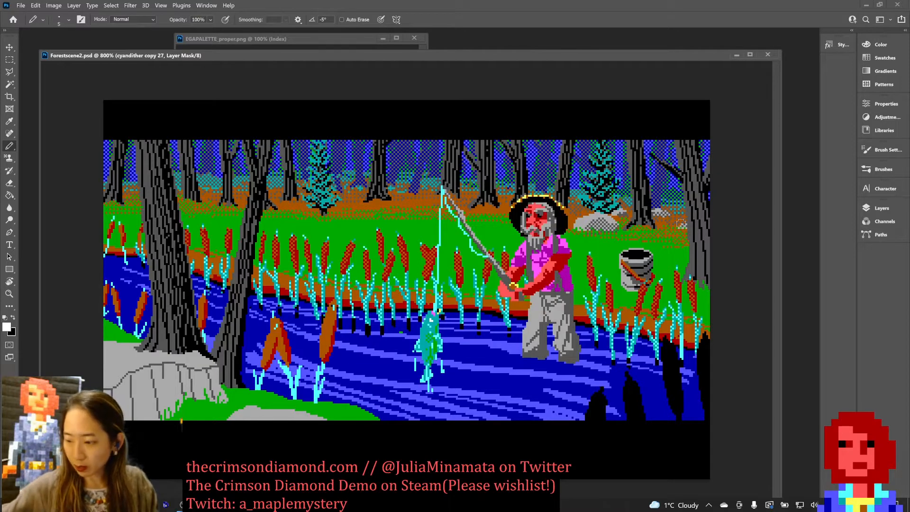
# Step: Reduce the pencil to 1 px, touch up the rock dithering on the cyandither copy 27 mask, and save the document
pyautogui.click(570, 198)
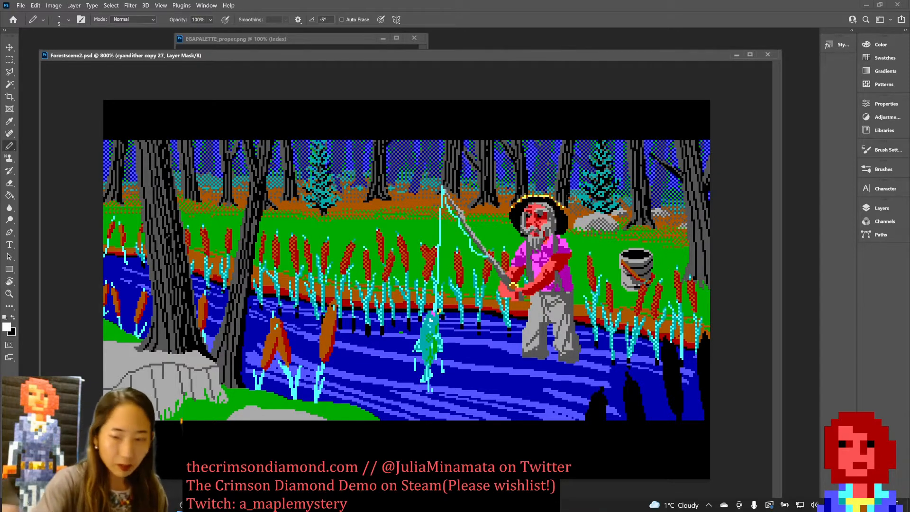
pyautogui.click(882, 210)
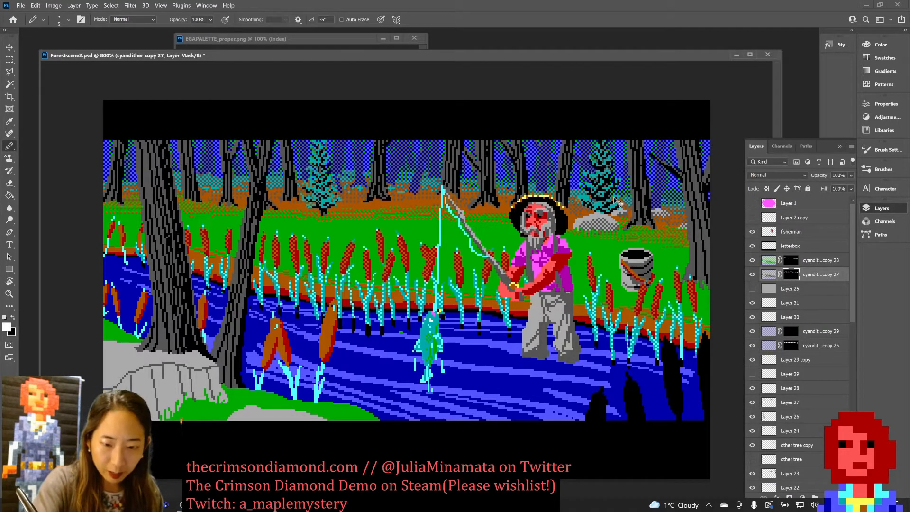
pyautogui.press('[')
pyautogui.press('[')
pyautogui.press('[')
pyautogui.press('[')
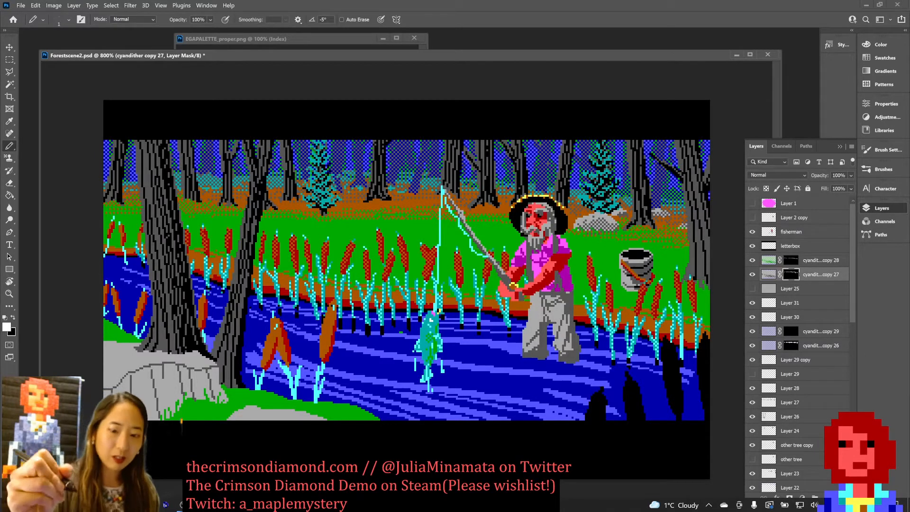
pyautogui.hotkey('ctrl', '-')
pyautogui.hotkey('ctrl', '-')
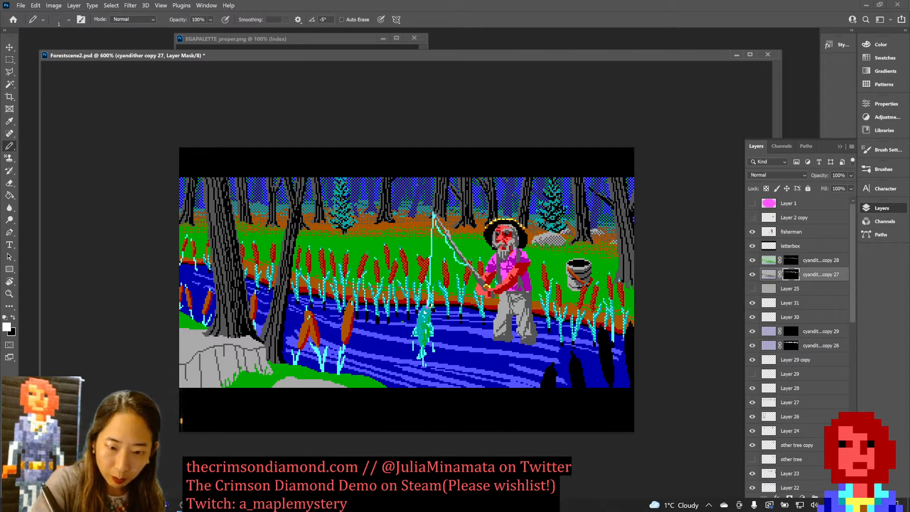
pyautogui.hotkey('ctrl', 's')
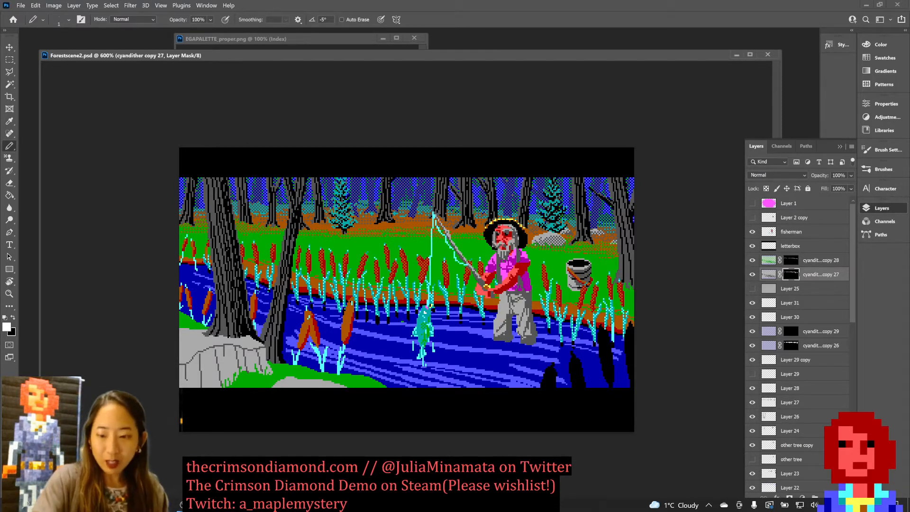
# Step: Draw dark grey pencil details on Layer 31 over the background rocks and save the document
pyautogui.click(789, 303)
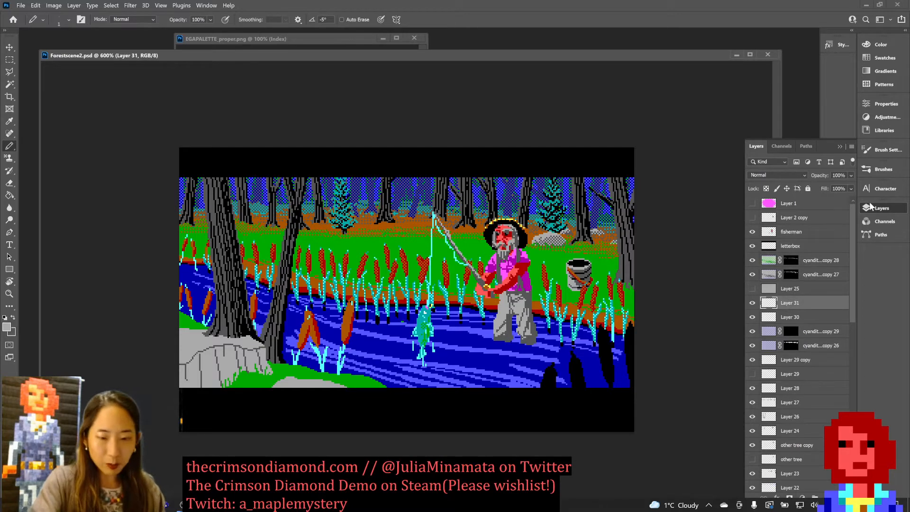
pyautogui.press('x')
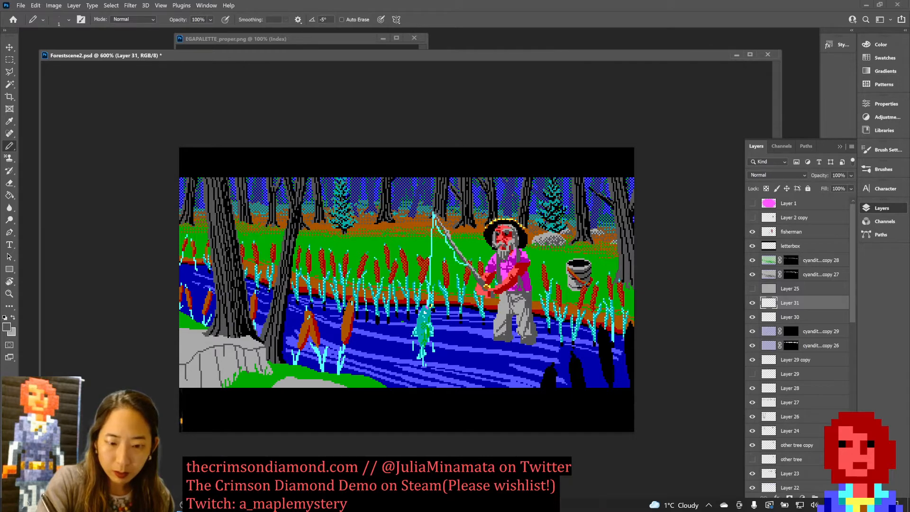
pyautogui.hotkey('ctrl', 's')
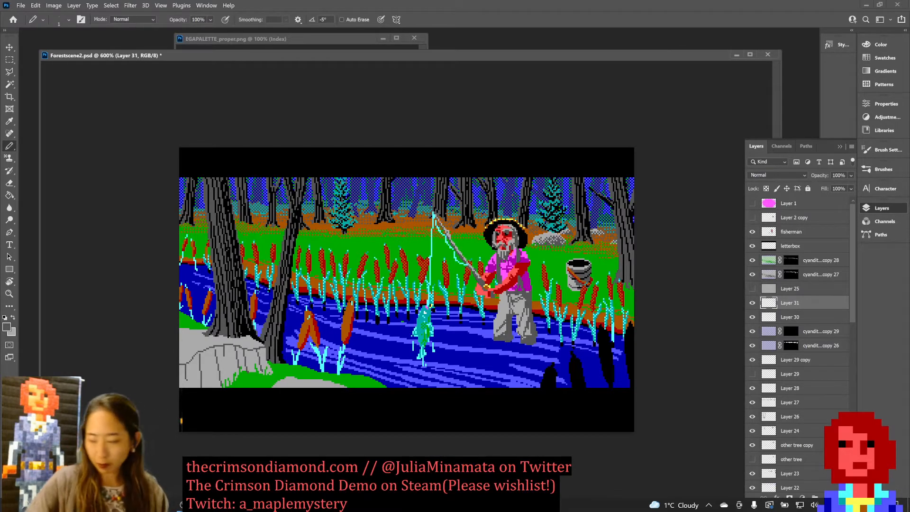
pyautogui.hotkey('ctrl', 's')
# Step: Compare the scene with Layer 31, Layer 30 and Layer 29 copy hidden and shown, and save the document
pyautogui.hotkey('ctrl', '-')
pyautogui.hotkey('ctrl', '-')
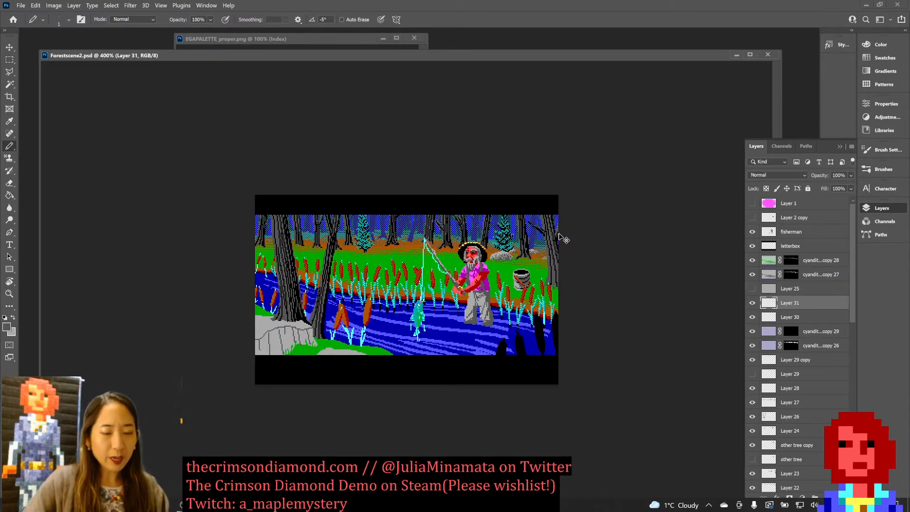
pyautogui.hotkey('ctrl', '+')
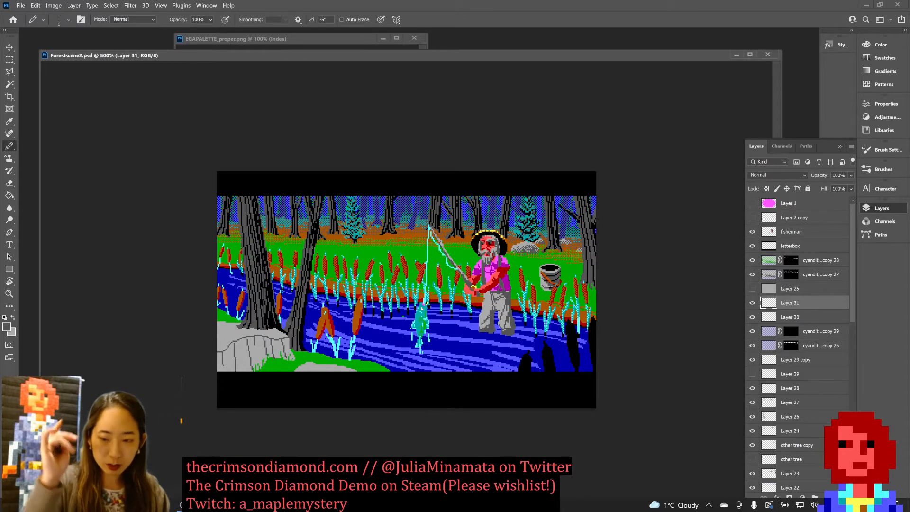
pyautogui.click(752, 302)
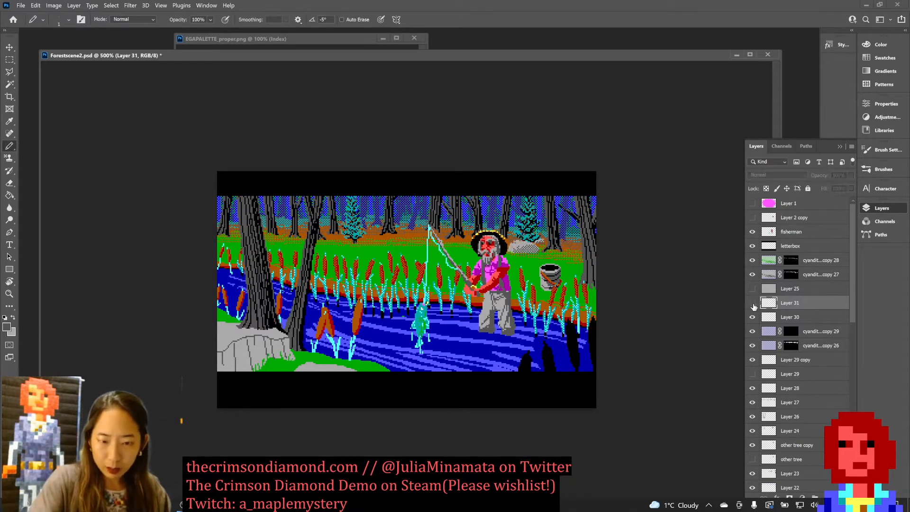
pyautogui.click(752, 302)
pyautogui.click(752, 317)
pyautogui.click(752, 317)
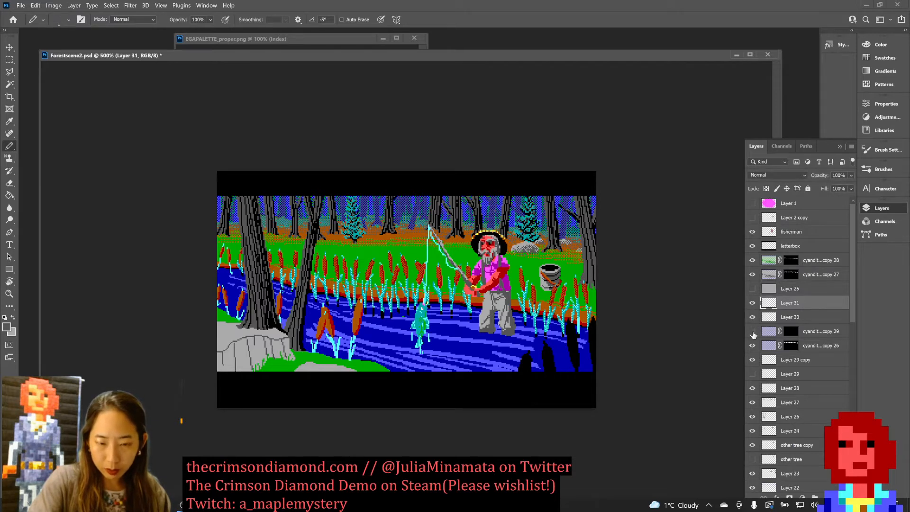
pyautogui.click(752, 360)
pyautogui.click(752, 359)
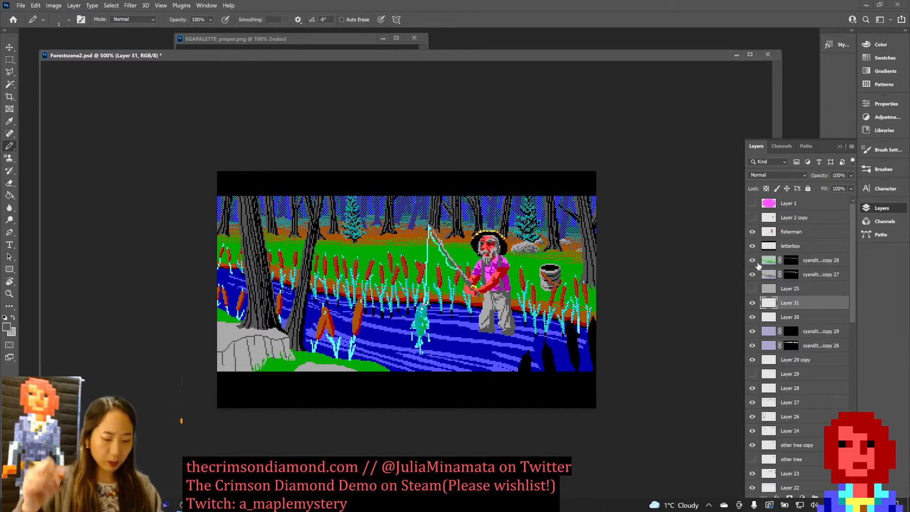
pyautogui.hotkey('ctrl', 's')
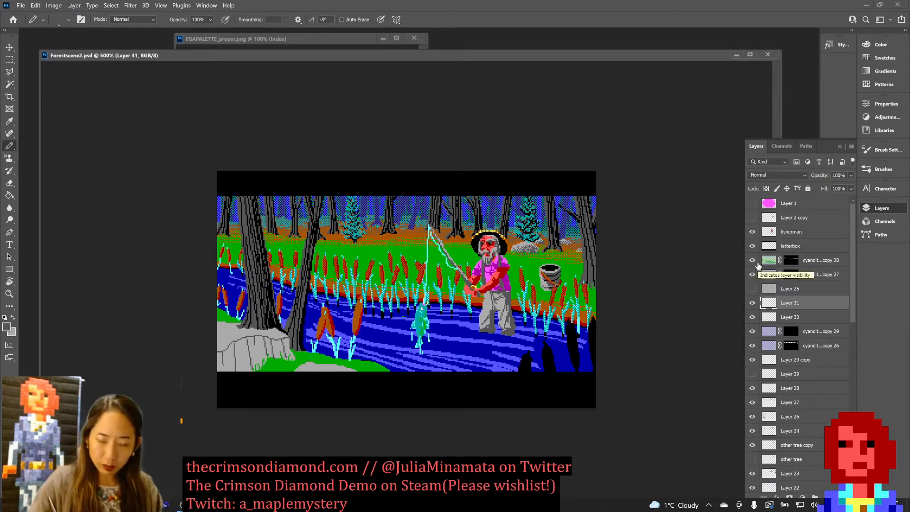
# Step: Select the black areas, paint white with a 7 px pencil on the cyandither copy 29 mask over the background tree trunks, and save
pyautogui.press('w')
pyautogui.click(570, 339)
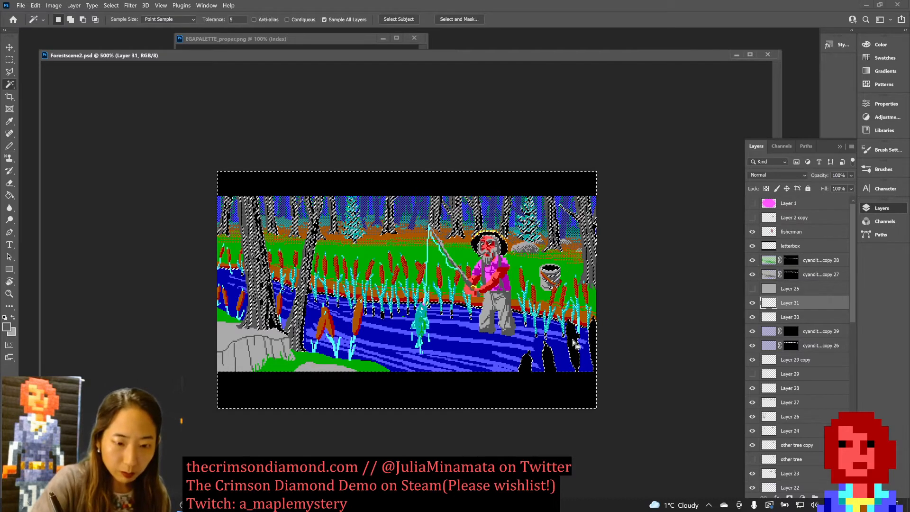
pyautogui.hotkey('ctrl', 'd')
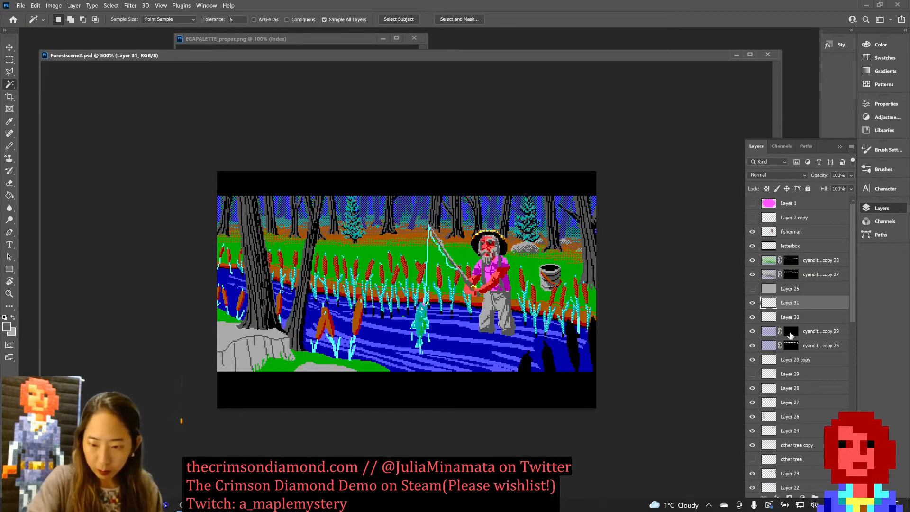
pyautogui.click(790, 332)
pyautogui.press('b')
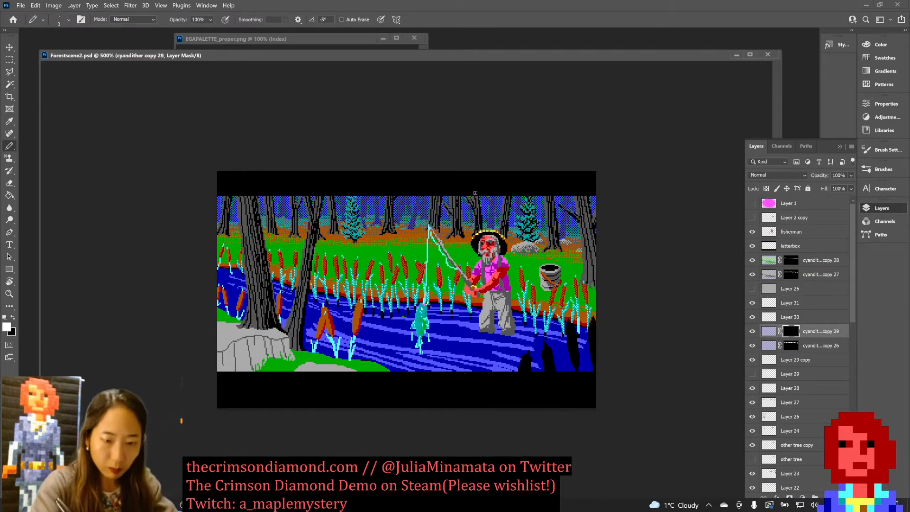
pyautogui.press(']')
pyautogui.press(']')
pyautogui.press(']')
pyautogui.press(']')
pyautogui.moveTo(471, 199); pyautogui.dragTo(483, 226)
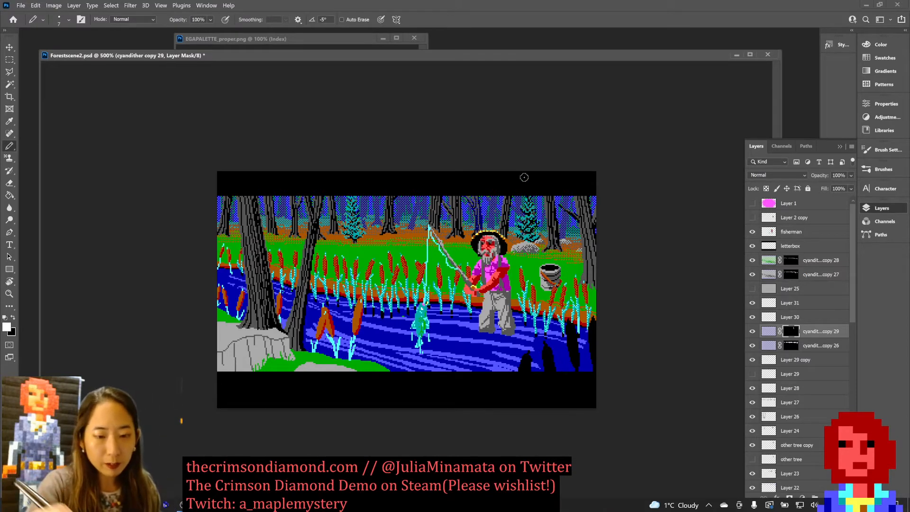
pyautogui.moveTo(507, 200); pyautogui.dragTo(505, 230)
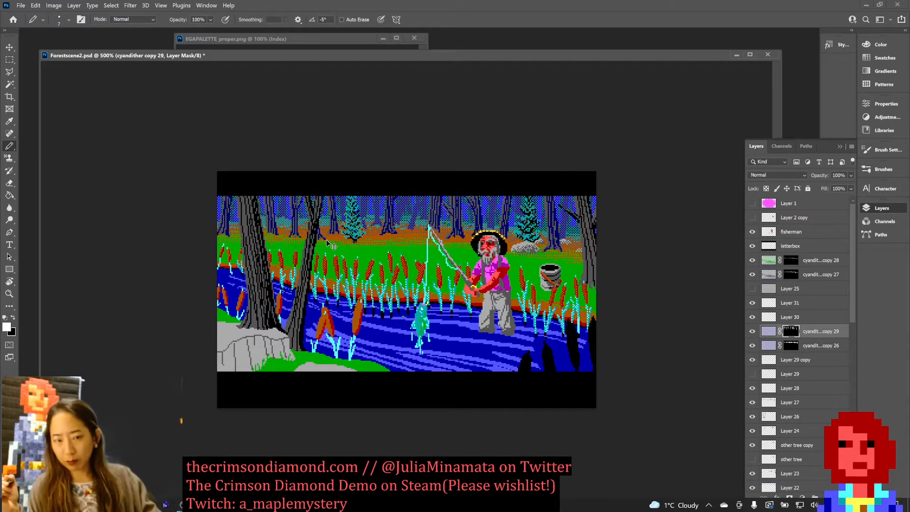
pyautogui.hotkey('ctrl', 's')
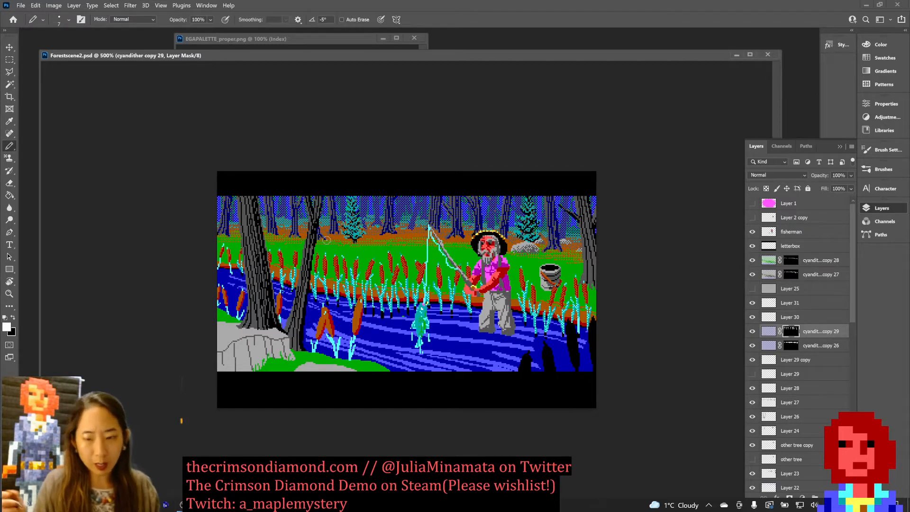
# Step: On the cyandither copy 29 layer, add sampled dark blue to the leftmost background tree's base with a 1 px pencil and save
pyautogui.click(769, 331)
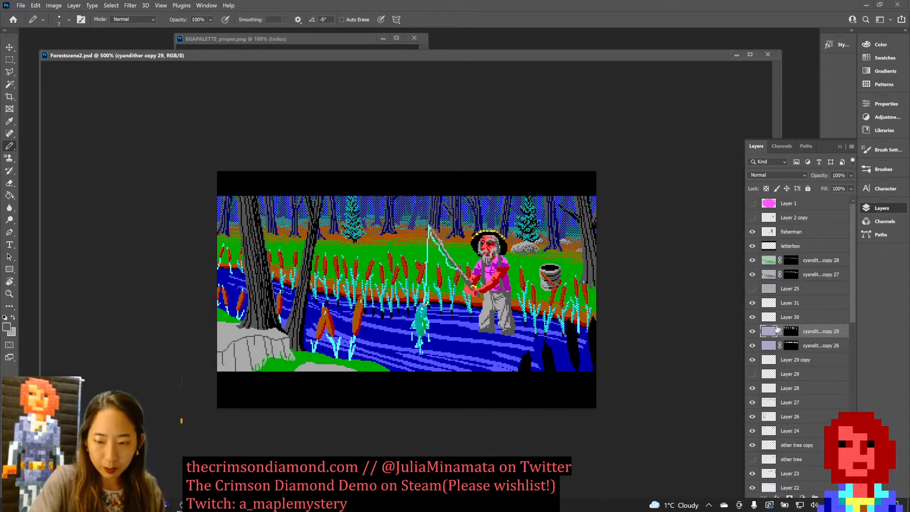
pyautogui.moveTo(253, 249); pyautogui.dragTo(303, 248)
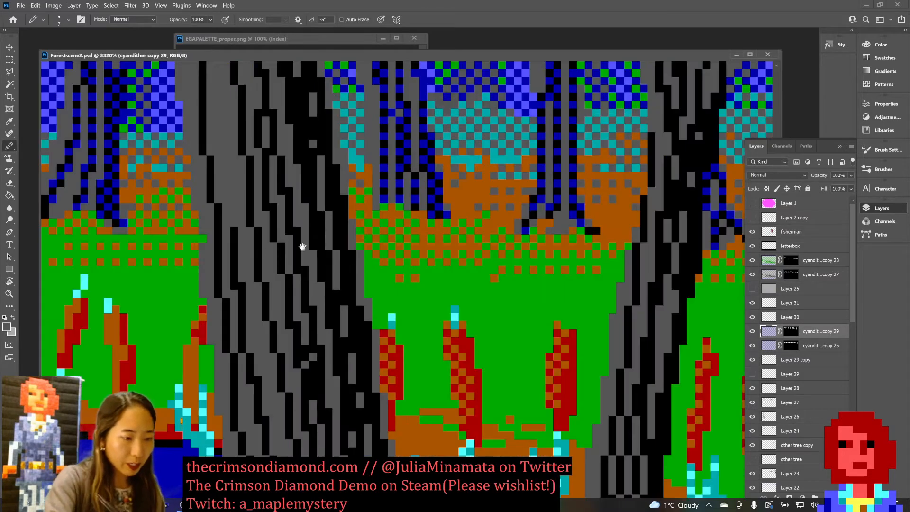
pyautogui.moveTo(450, 258); pyautogui.dragTo(451, 286)
pyautogui.press('[')
pyautogui.press('[')
pyautogui.press('[')
pyautogui.press('[')
pyautogui.press('[')
pyautogui.press('[')
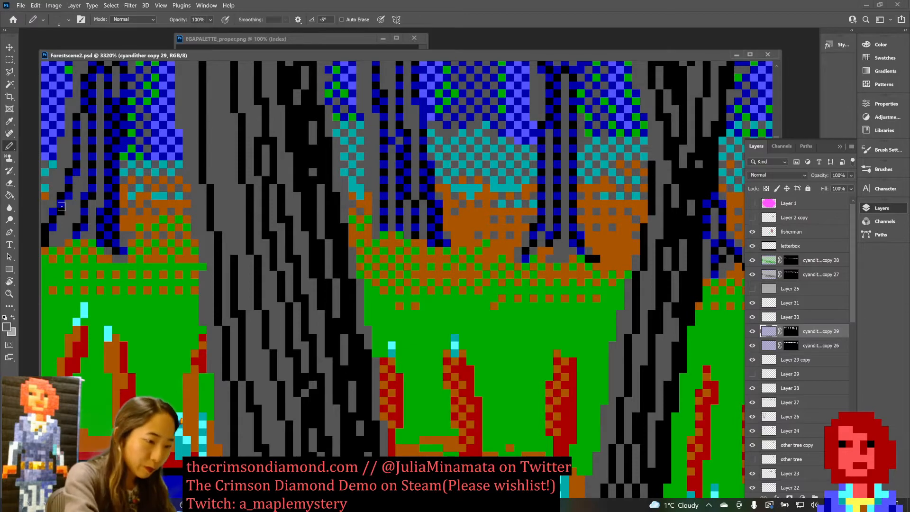
pyautogui.keyDown('alt'); pyautogui.click(51, 229); pyautogui.keyUp('alt')
pyautogui.click(45, 235)
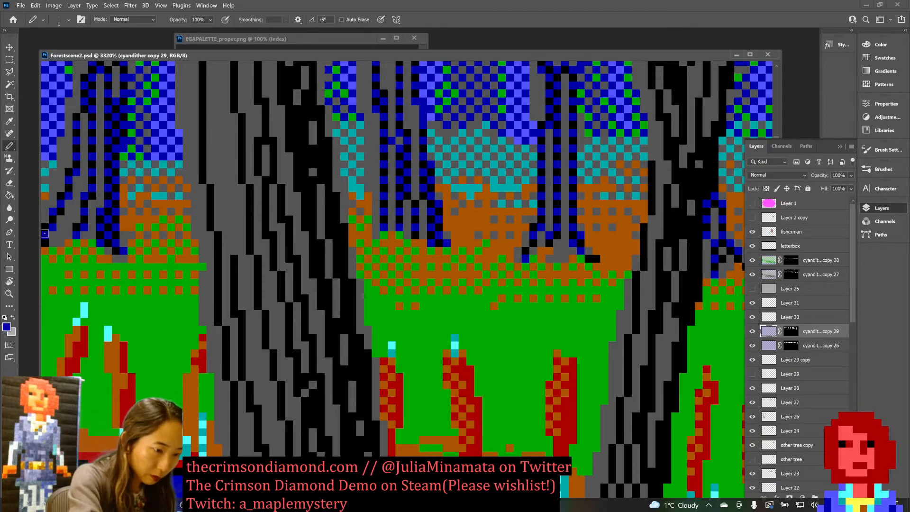
pyautogui.scroll(-10, 49, 226)
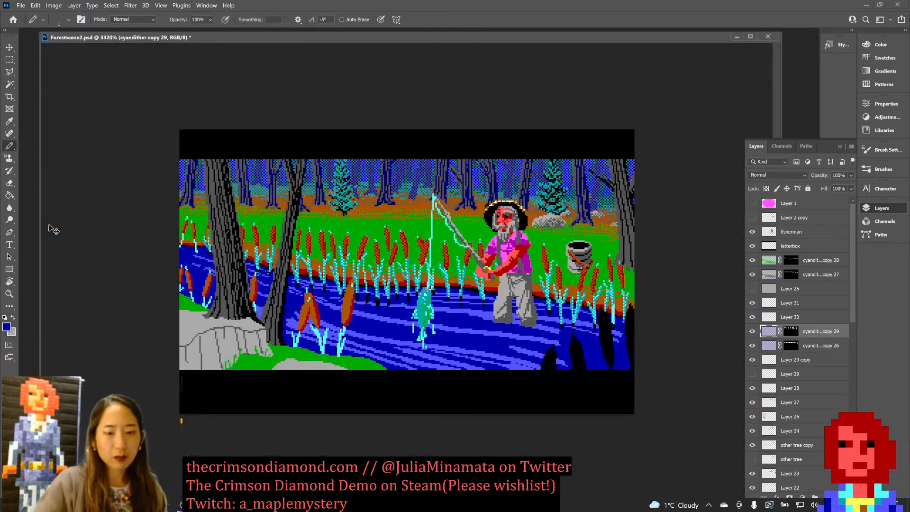
pyautogui.scroll(-1, 52, 229)
pyautogui.scroll(1, 52, 229)
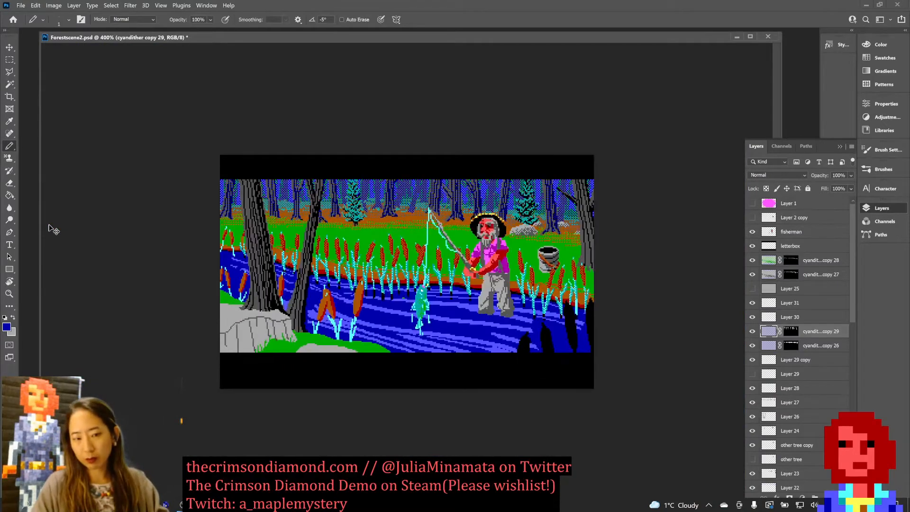
pyautogui.hotkey('ctrl', 's')
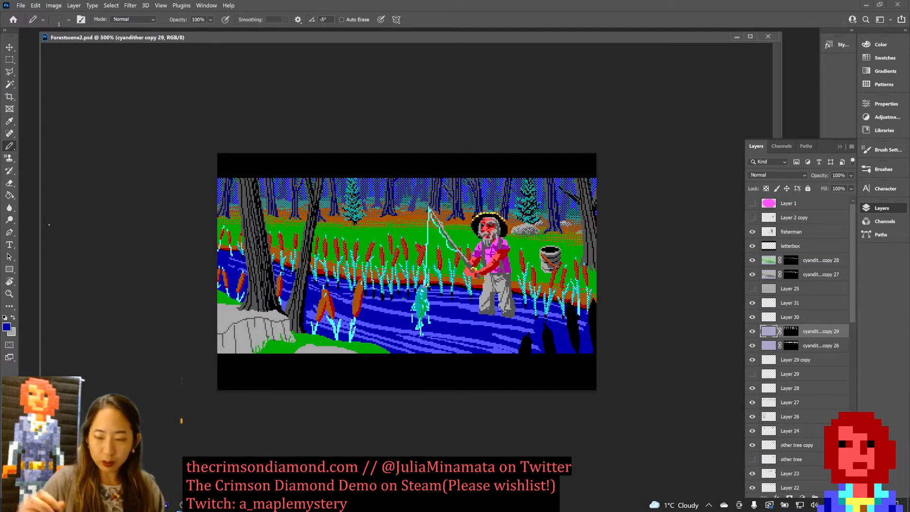
# Step: Hide the fisherman layer, select the light blue ripple pixels from all layers, and add a new layer above Layer 31
pyautogui.click(789, 303)
pyautogui.press('w')
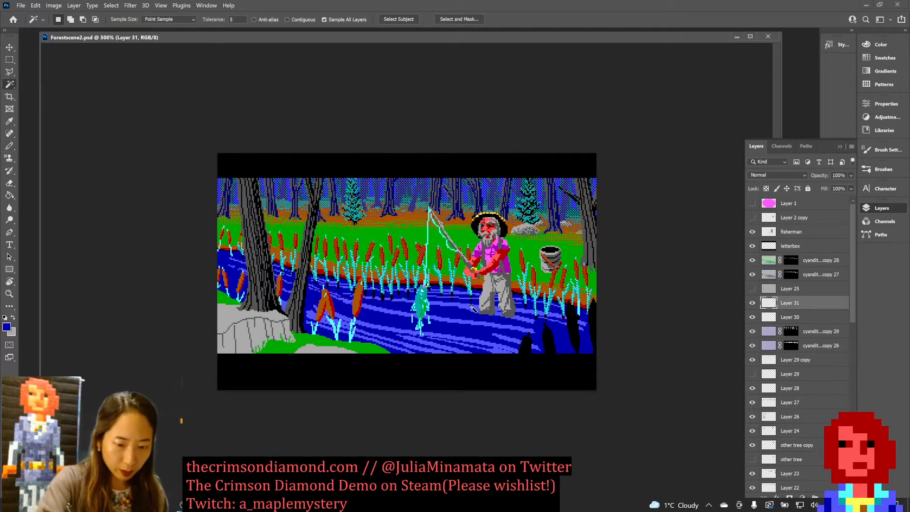
pyautogui.click(752, 232)
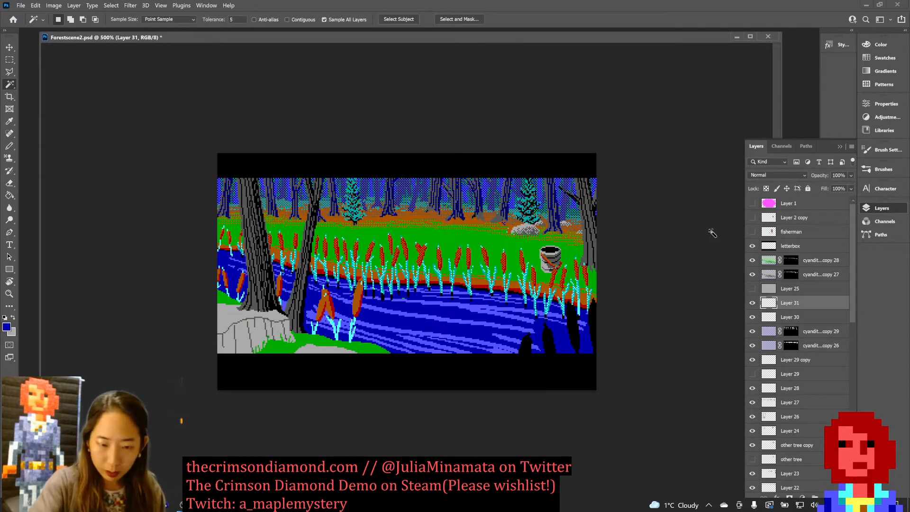
pyautogui.click(481, 305)
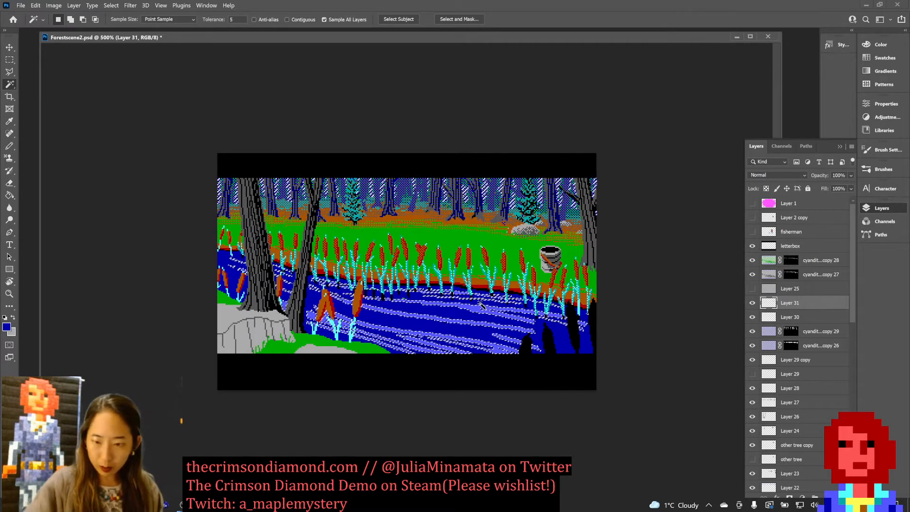
pyautogui.click(752, 303)
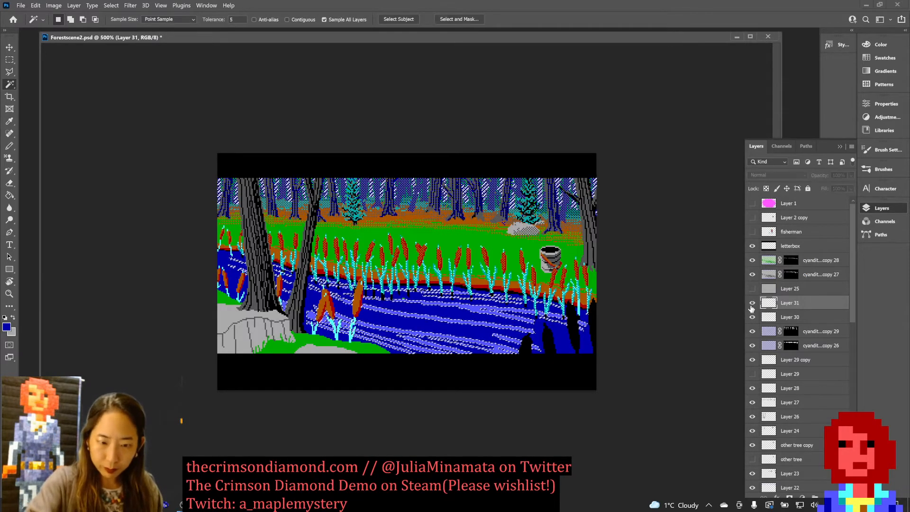
pyautogui.hotkey('ctrl', 'shift', 'n')
pyautogui.press('Return')
# Step: Cover the selected ripples in the open water with dark blue using a 15 px pencil on Layer 32, deselect, and save
pyautogui.press('b')
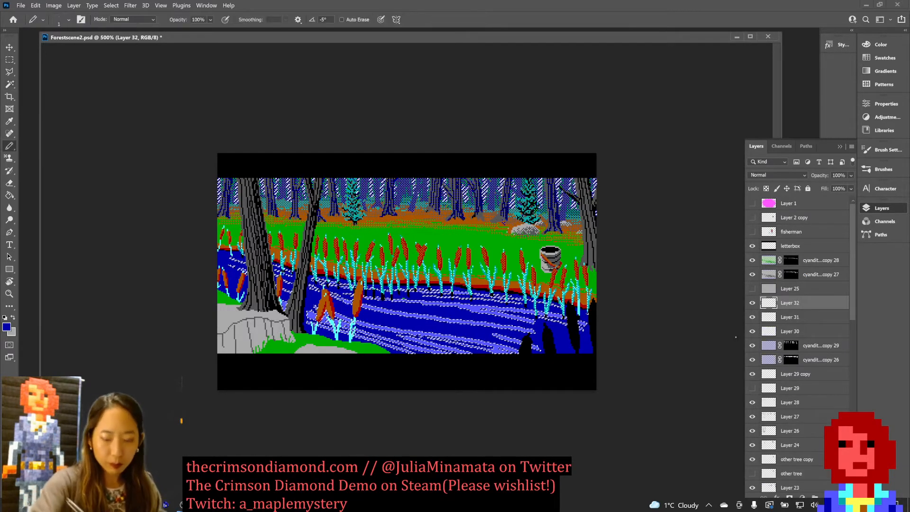
pyautogui.press(']')
pyautogui.press(']')
pyautogui.press(']')
pyautogui.press(']')
pyautogui.press(']')
pyautogui.press(']')
pyautogui.press(']')
pyautogui.press(']')
pyautogui.press(']')
pyautogui.press(']')
pyautogui.moveTo(310, 315)
pyautogui.mouseDown()
pyautogui.moveTo(279, 306)
pyautogui.moveTo(419, 339)
pyautogui.moveTo(394, 335)
pyautogui.moveTo(435, 339)
pyautogui.moveTo(408, 320)
pyautogui.moveTo(510, 330)
pyautogui.moveTo(479, 327)
pyautogui.moveTo(508, 319)
pyautogui.moveTo(503, 339)
pyautogui.moveTo(563, 359)
pyautogui.moveTo(495, 353)
pyautogui.mouseUp()
pyautogui.hotkey('ctrl', 'd')
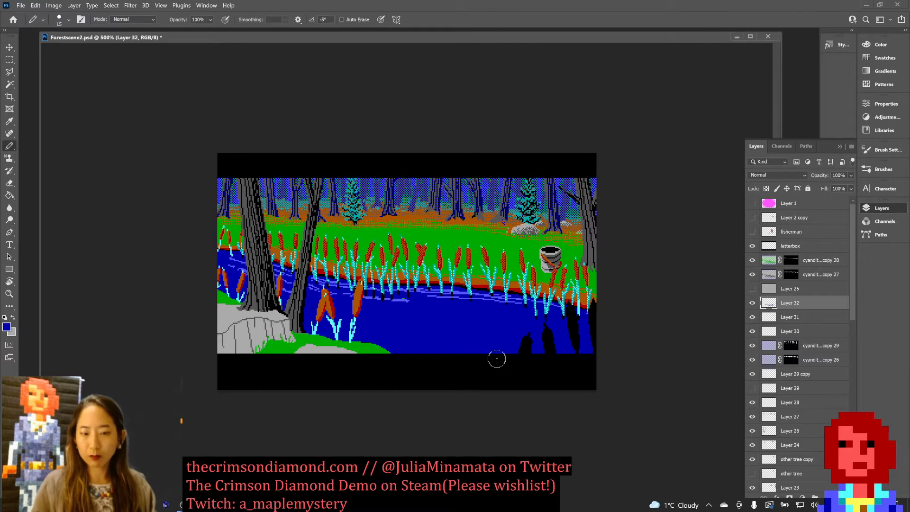
pyautogui.hotkey('ctrl', 's')
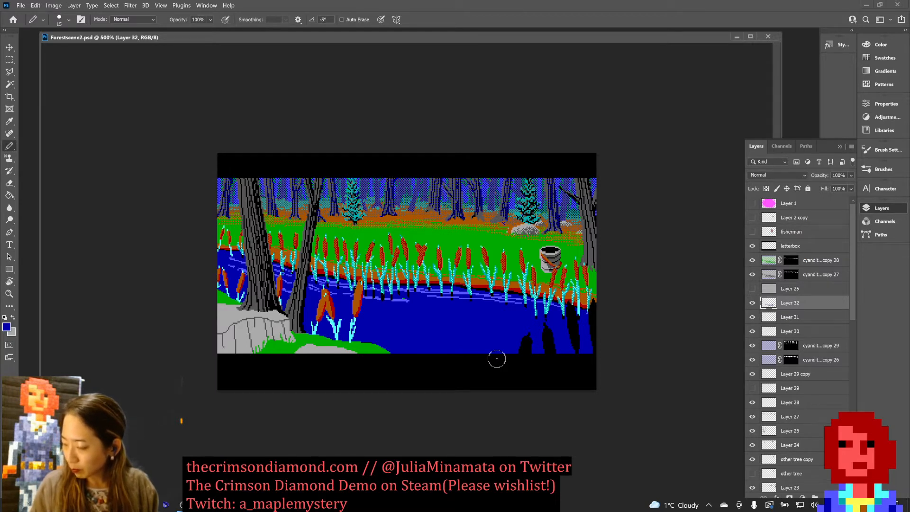
# Step: Clean up stray light blue pixels below the cattail bank in dark blue with a 1 px pencil, and save
pyautogui.scroll(2, 496, 358)
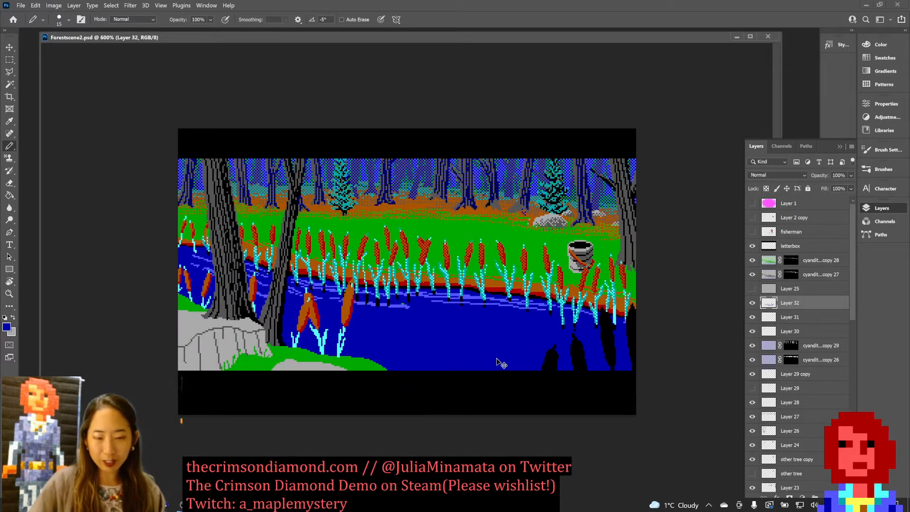
pyautogui.press('[')
pyautogui.press('[')
pyautogui.press('[')
pyautogui.press('[')
pyautogui.press('[')
pyautogui.press('[')
pyautogui.press('[')
pyautogui.press('[')
pyautogui.press('[')
pyautogui.press('[')
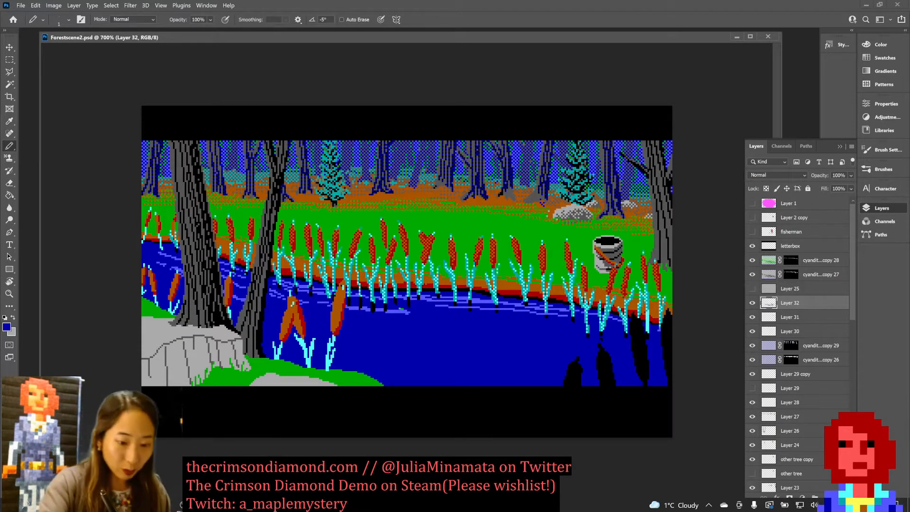
pyautogui.click(401, 309)
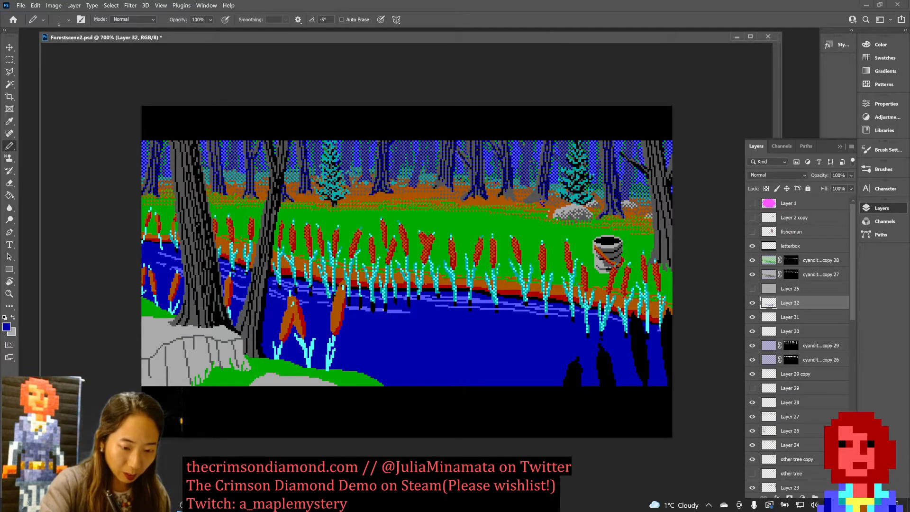
pyautogui.moveTo(349, 309); pyautogui.dragTo(357, 310)
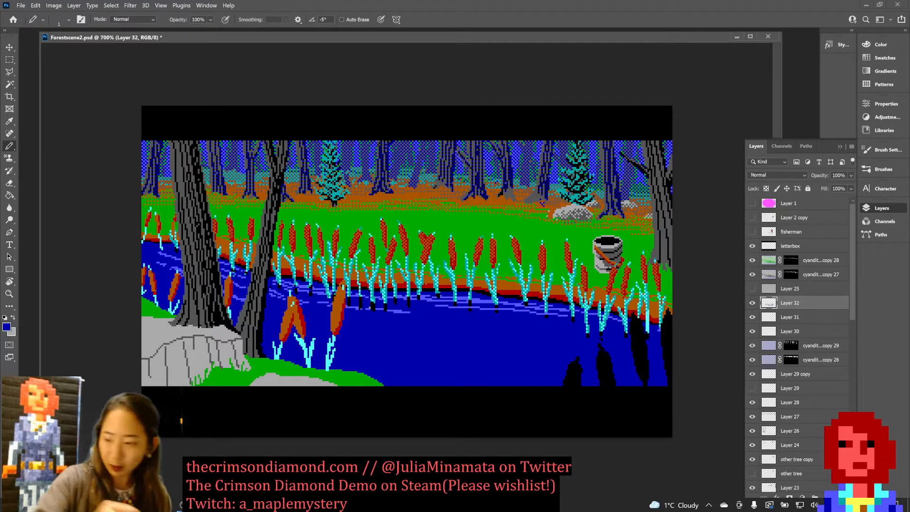
pyautogui.hotkey('ctrl', 's')
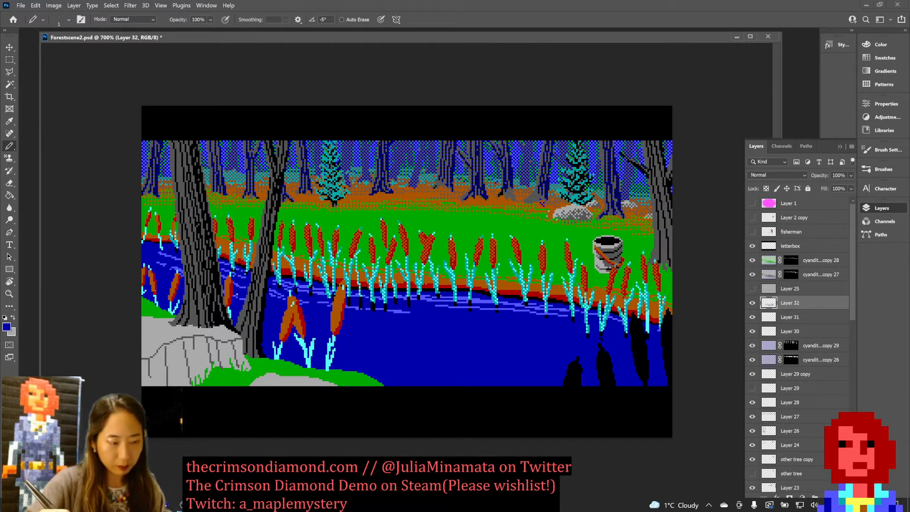
pyautogui.hotkey('ctrl', 's')
# Step: Sample the ripple light blue and draw a long, gently descending ripple across the open water on Layer 32
pyautogui.press('x')
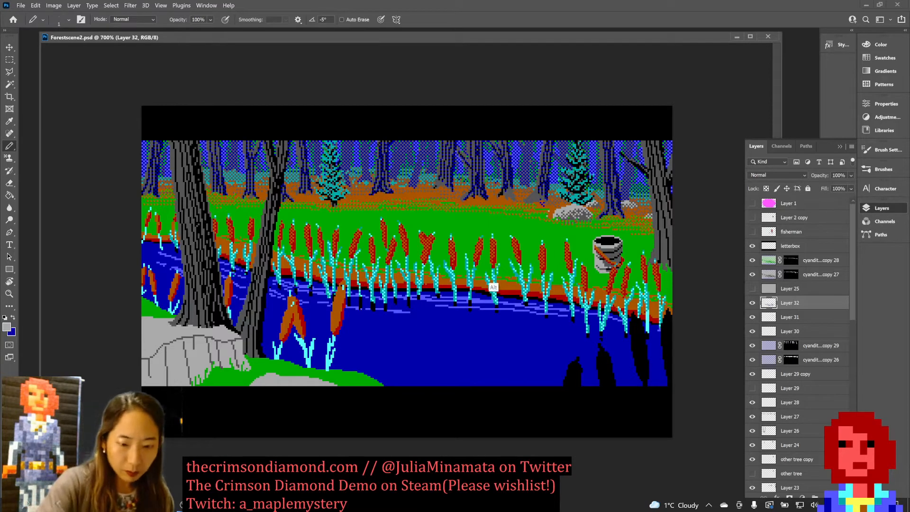
pyautogui.keyDown('alt'); pyautogui.click(481, 315); pyautogui.keyUp('alt')
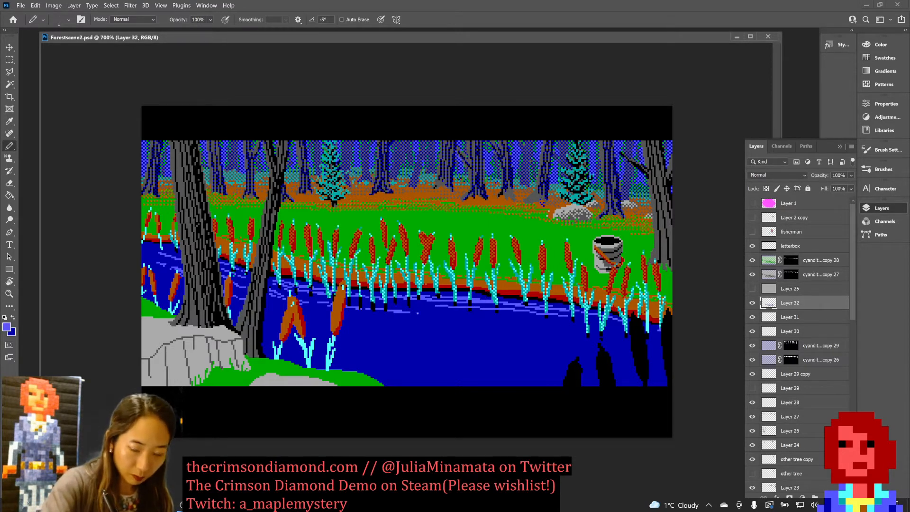
pyautogui.moveTo(417, 314); pyautogui.dragTo(562, 332)
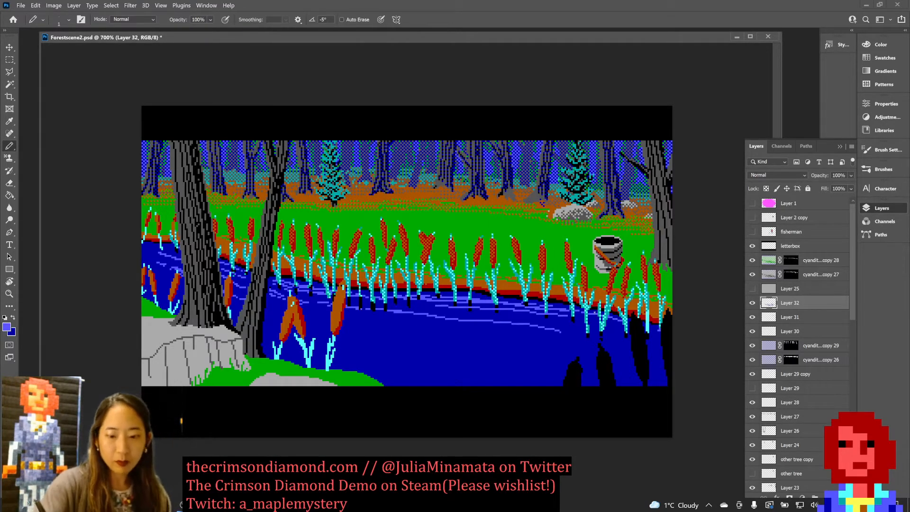
pyautogui.press('w')
pyautogui.click(541, 341)
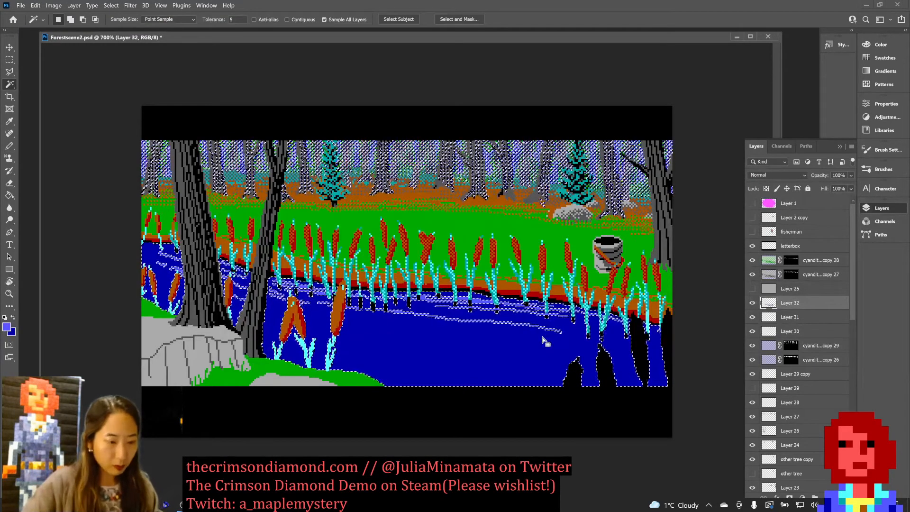
pyautogui.hotkey('ctrl', 'd')
pyautogui.press('b')
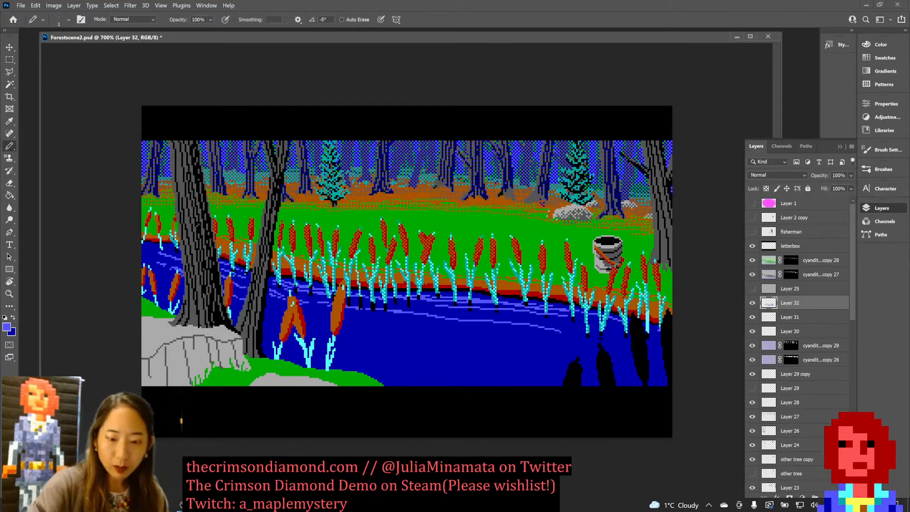
pyautogui.moveTo(558, 322); pyautogui.dragTo(587, 328)
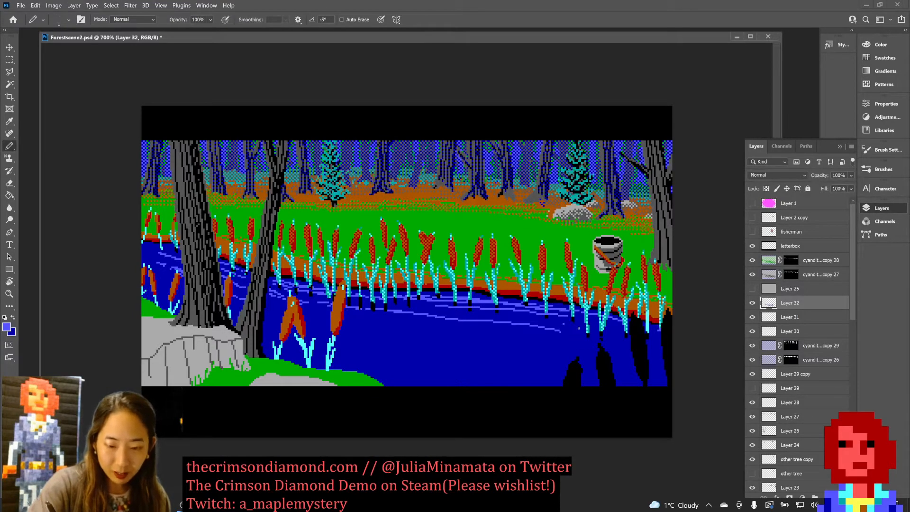
pyautogui.moveTo(648, 345); pyautogui.dragTo(663, 354)
pyautogui.hotkey('ctrl', 'z')
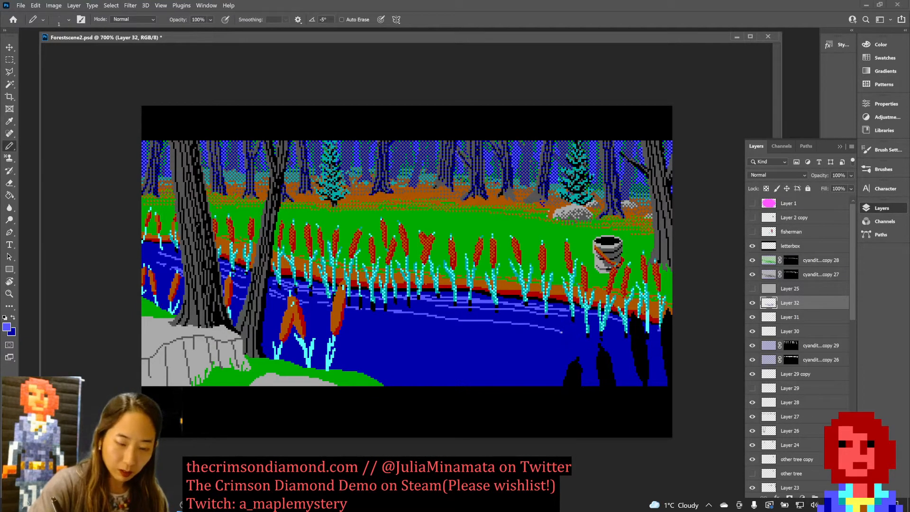
pyautogui.press('x')
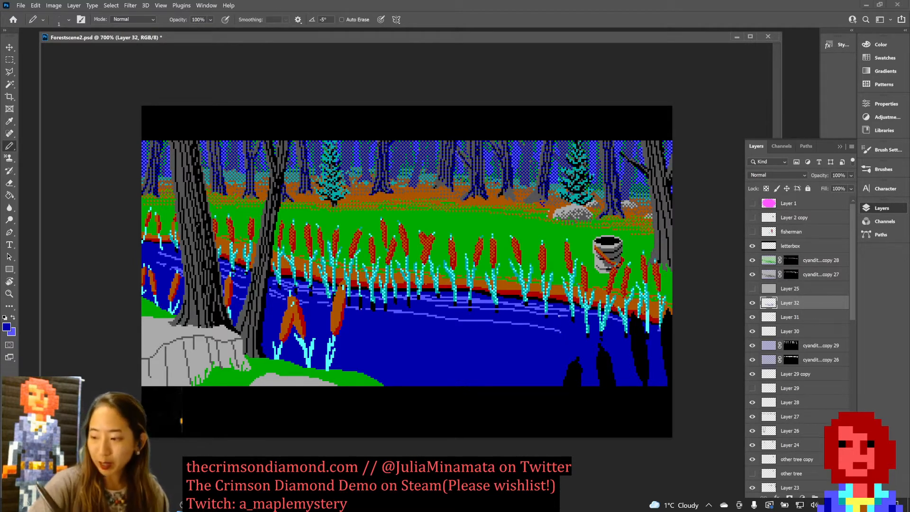
pyautogui.press('x')
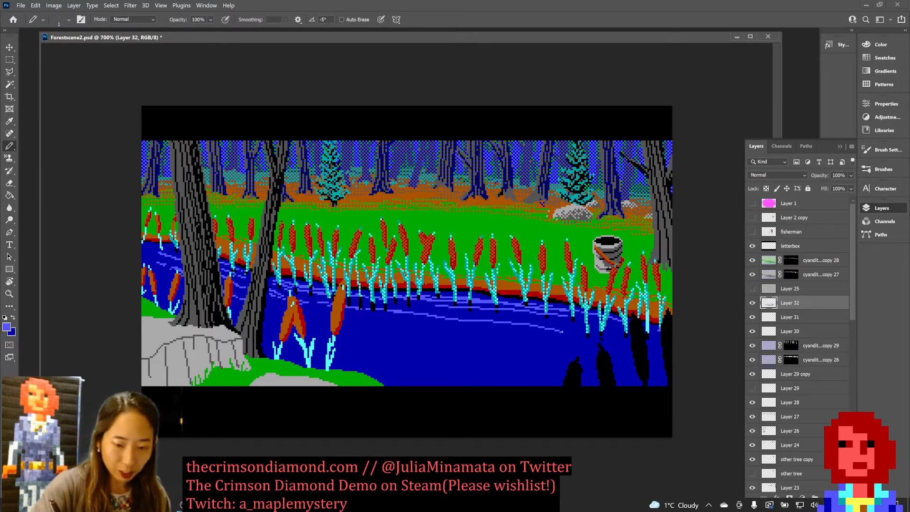
# Step: Extend the light blue ripples past the dark cattail silhouettes to the river's right end on Layer 32, and save
pyautogui.moveTo(570, 334); pyautogui.dragTo(663, 364)
pyautogui.hotkey('ctrl', 'z')
pyautogui.moveTo(566, 334); pyautogui.dragTo(663, 361)
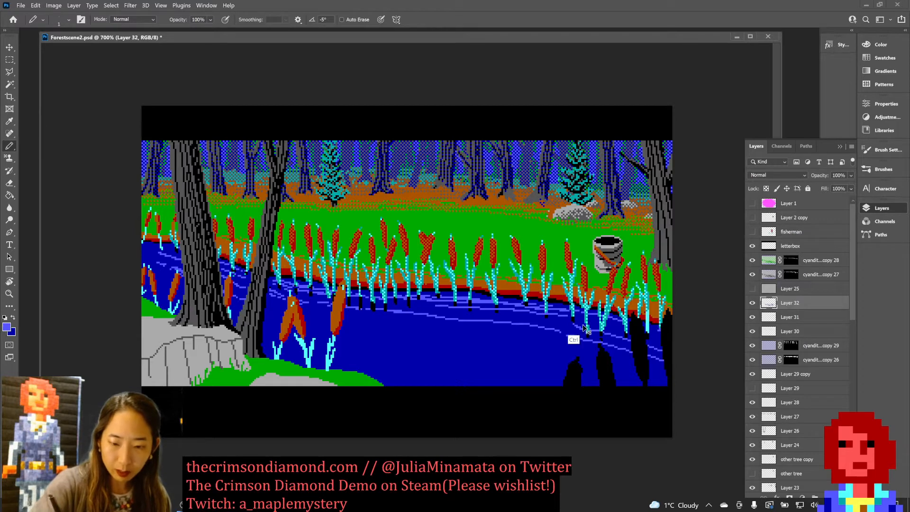
pyautogui.hotkey('ctrl', 'z')
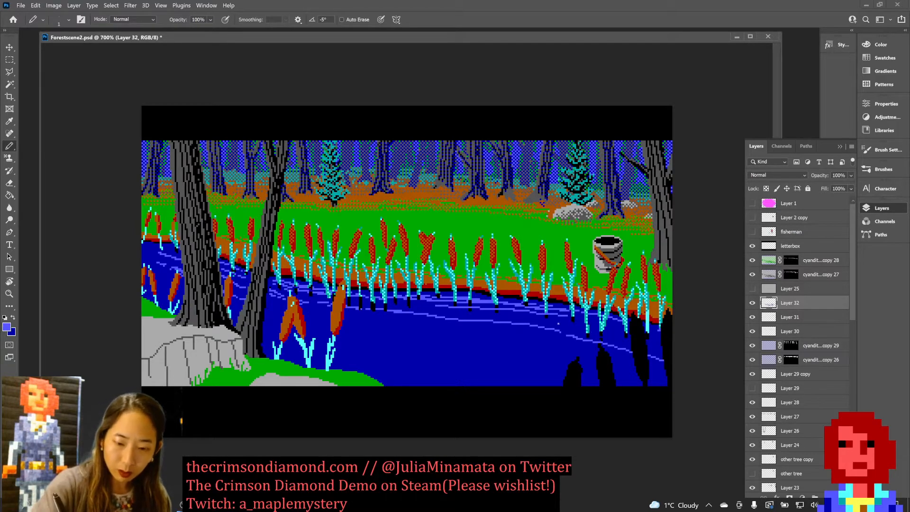
pyautogui.moveTo(559, 323); pyautogui.dragTo(687, 357)
pyautogui.moveTo(606, 324); pyautogui.dragTo(684, 341)
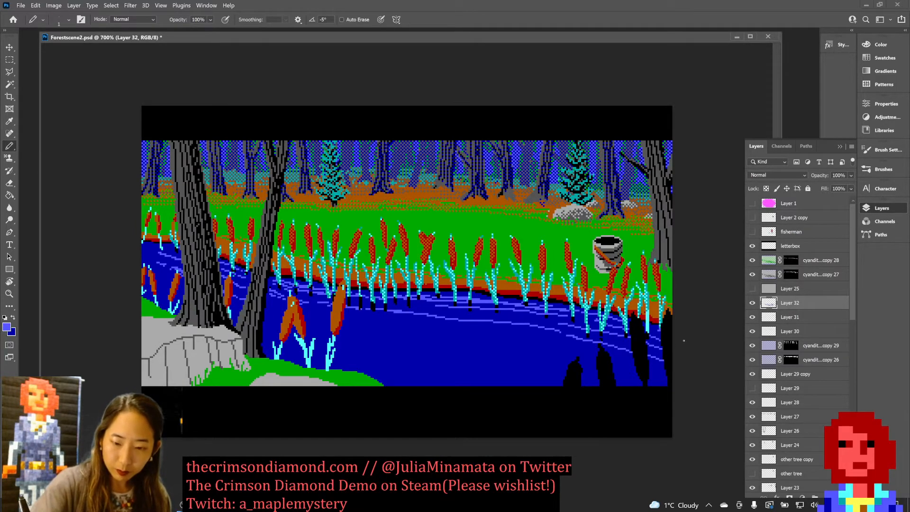
pyautogui.hotkey('ctrl', 'z')
pyautogui.moveTo(587, 321)
pyautogui.mouseDown()
pyautogui.moveTo(623, 327)
pyautogui.moveTo(700, 369)
pyautogui.mouseUp()
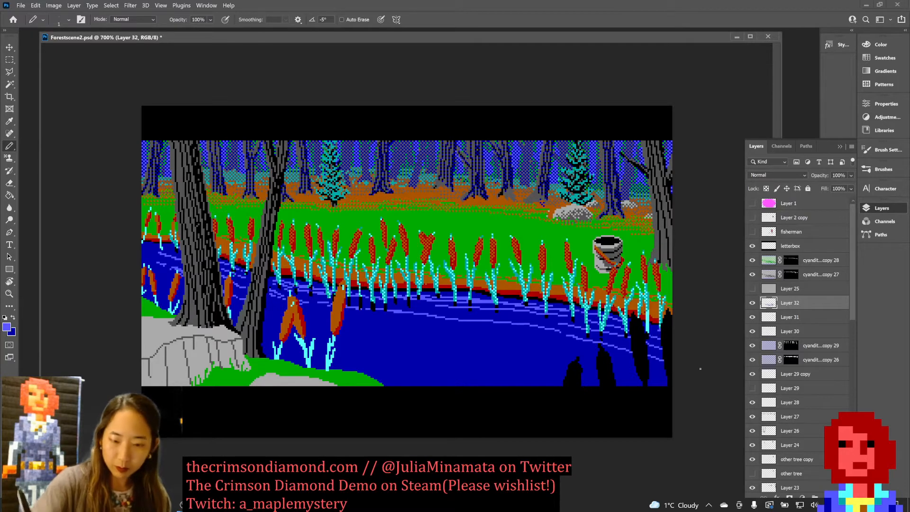
pyautogui.hotkey('ctrl', 's')
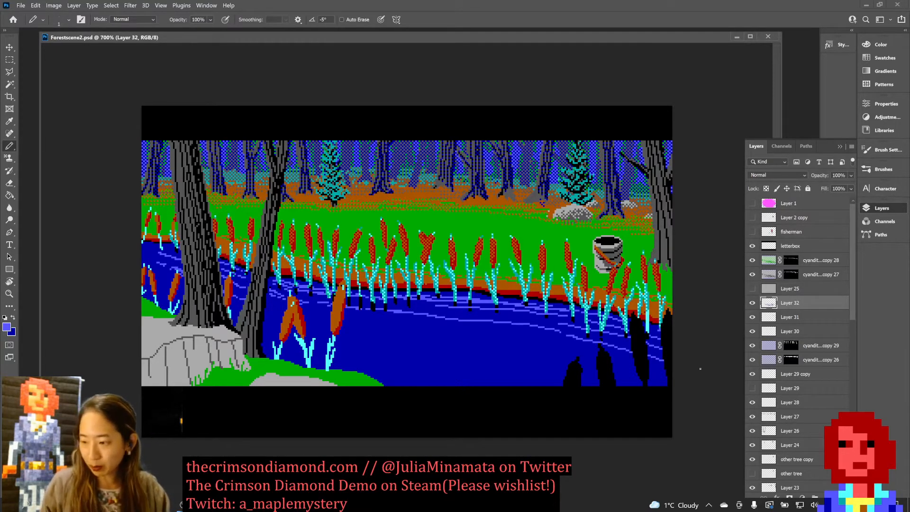
pyautogui.press('x')
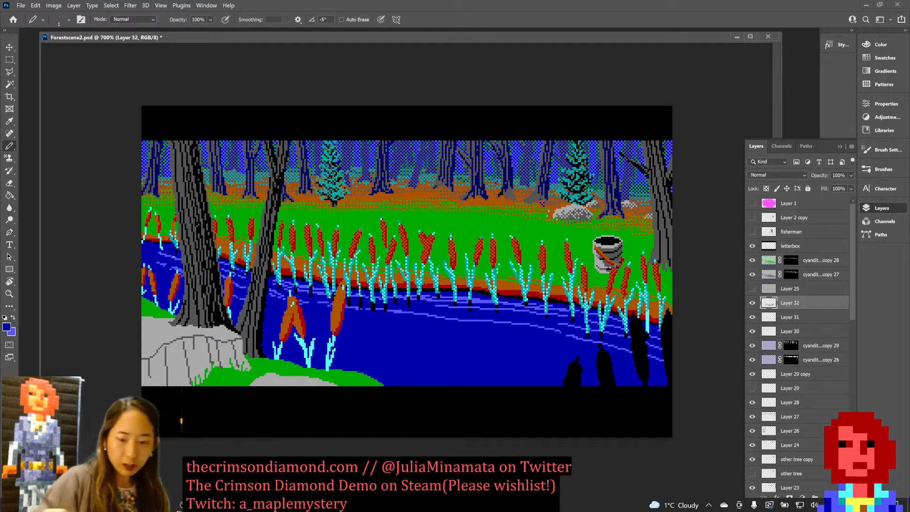
pyautogui.hotkey('ctrl', 's')
pyautogui.press('x')
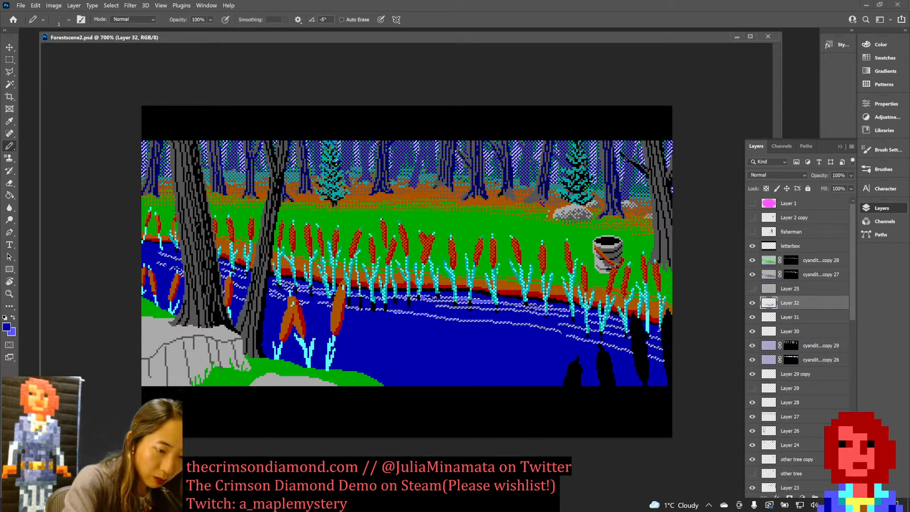
# Step: Place jetty3.gif beside Forestscene2.psd to compare their water, and view the forest scene at 500%
pyautogui.moveTo(230, 39); pyautogui.dragTo(382, 53)
pyautogui.click(155, 117)
pyautogui.moveTo(134, 115); pyautogui.dragTo(73, 95)
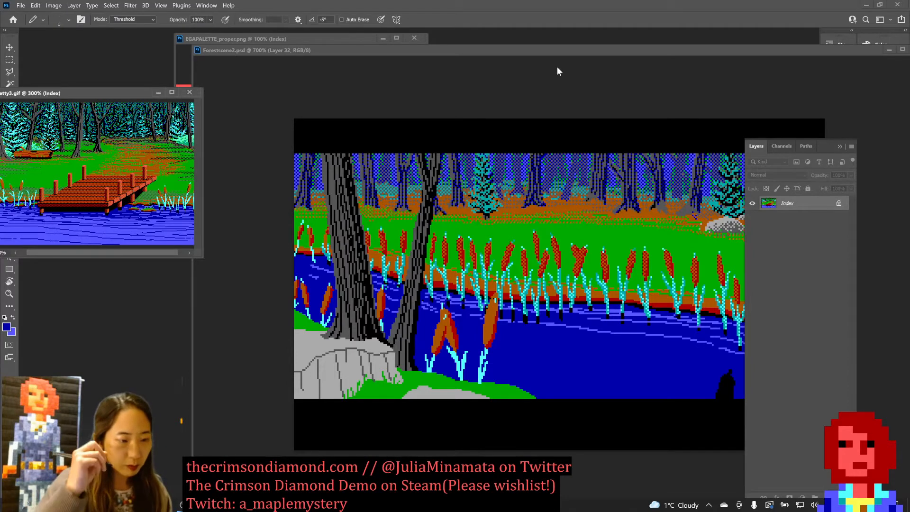
pyautogui.moveTo(103, 97); pyautogui.dragTo(114, 72)
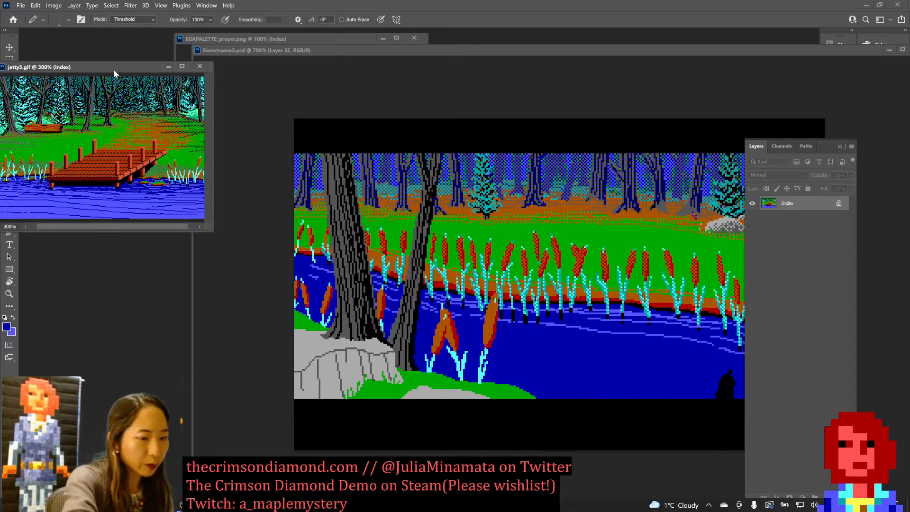
pyautogui.click(400, 49)
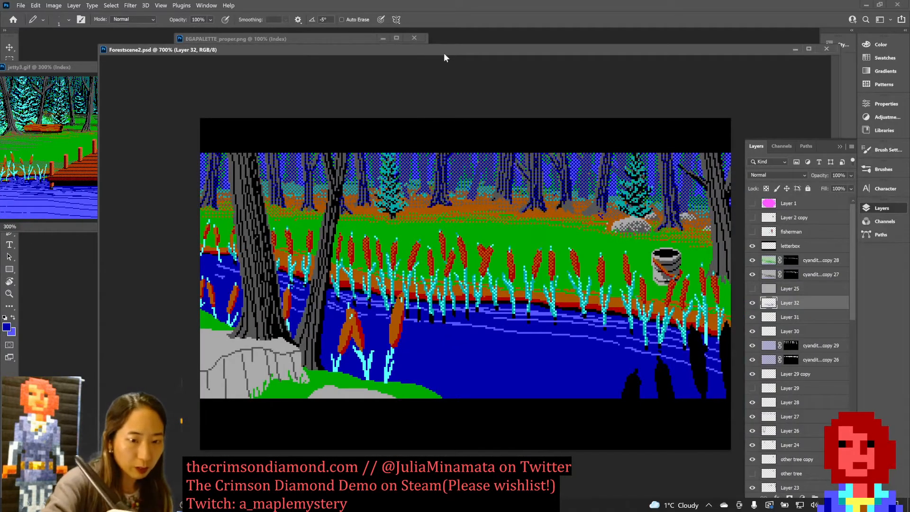
pyautogui.hotkey('ctrl', '-')
pyautogui.hotkey('ctrl', '-')
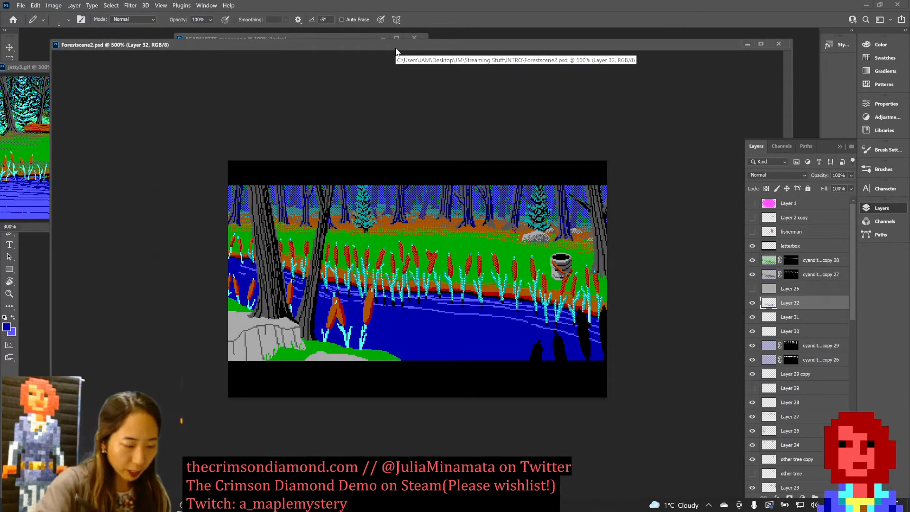
pyautogui.press('w')
pyautogui.click(447, 350)
pyautogui.hotkey('ctrl', 'g')
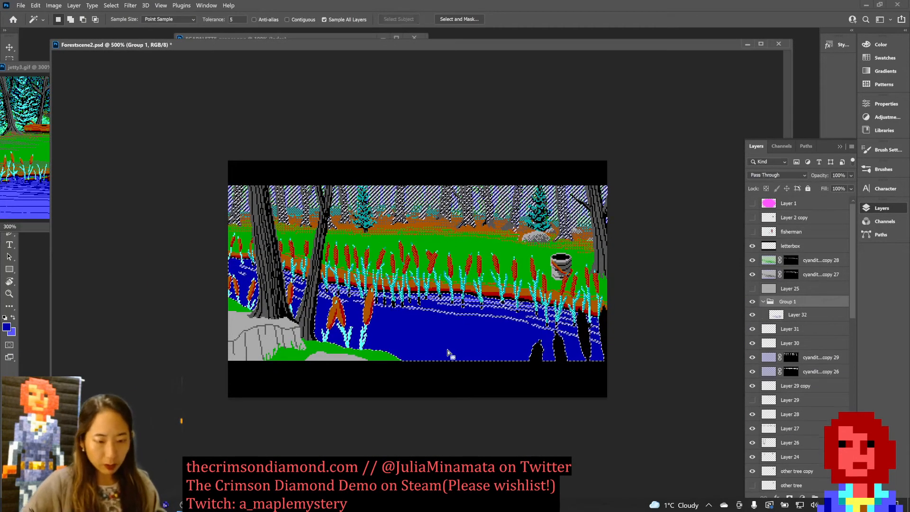
pyautogui.hotkey('ctrl', 'z')
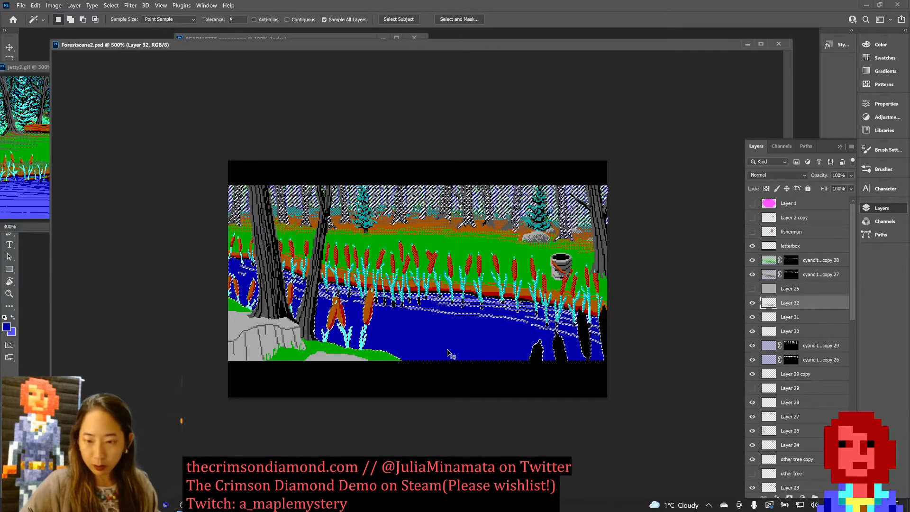
pyautogui.hotkey('ctrl', 'd')
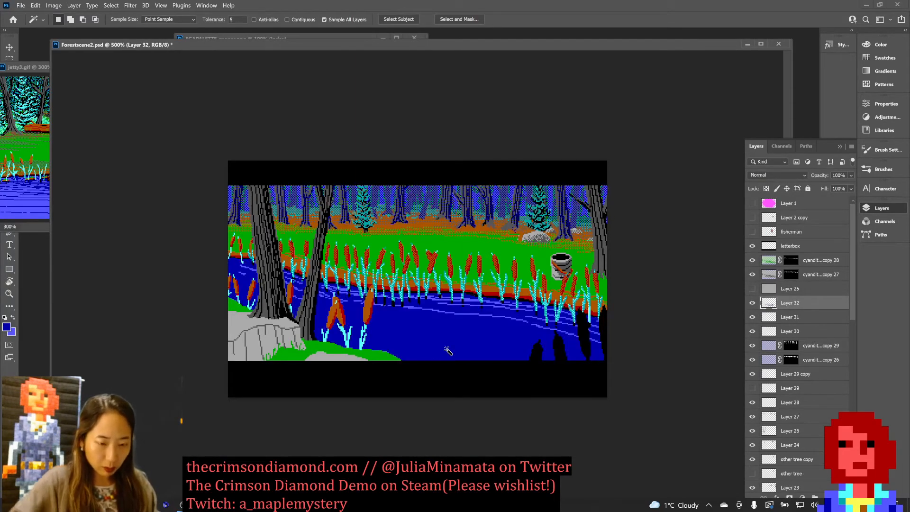
# Step: Undo the last edit and, on new Layer 33, paint a broad light blue area beside the near grassy bank with a 10 px pencil
pyautogui.hotkey('ctrl', 'z')
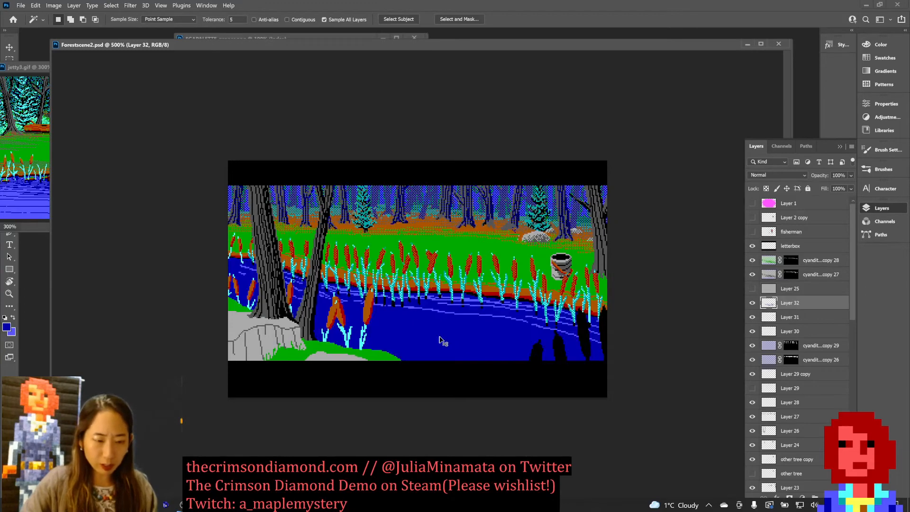
pyautogui.press('b')
pyautogui.press('x')
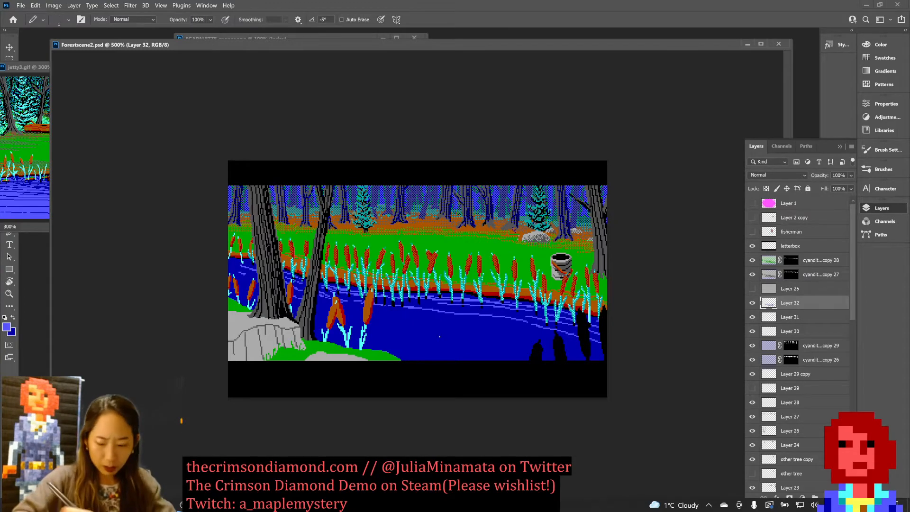
pyautogui.press(']')
pyautogui.press(']')
pyautogui.press(']')
pyautogui.press(']')
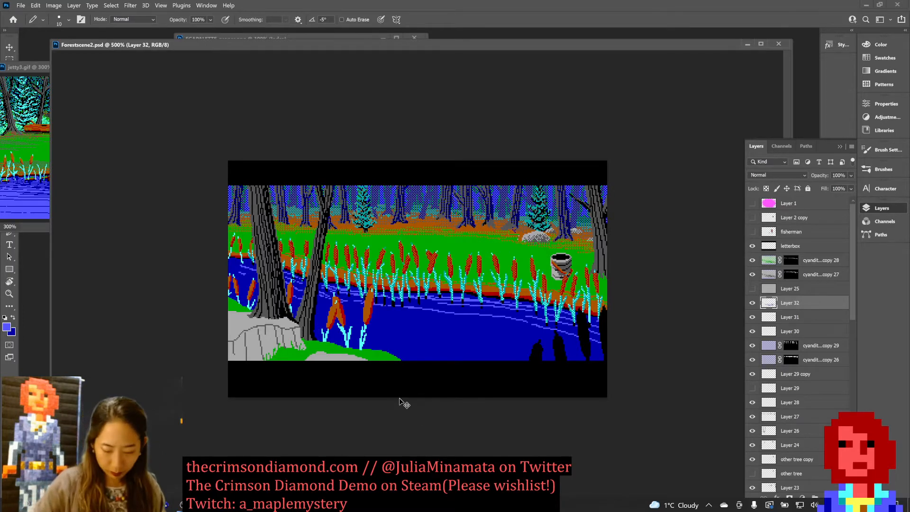
pyautogui.hotkey('ctrl', 'shift', 'n')
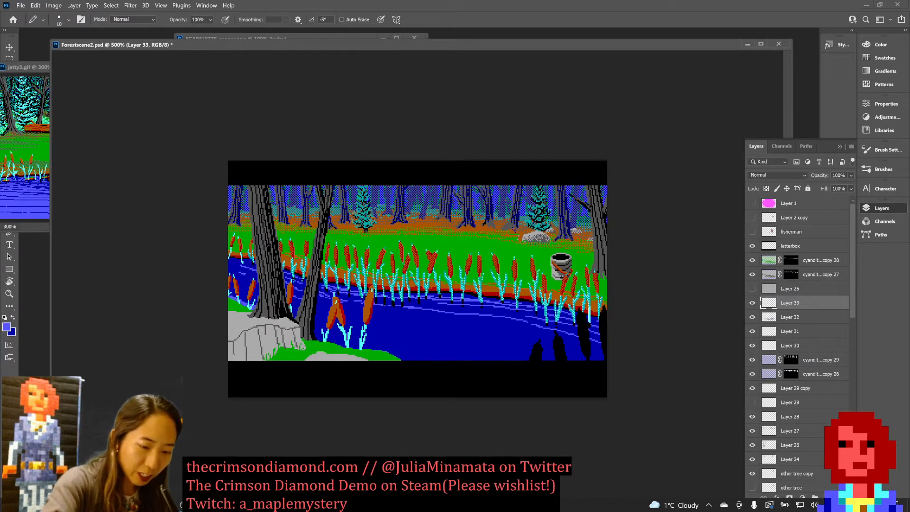
pyautogui.moveTo(348, 345); pyautogui.dragTo(451, 368)
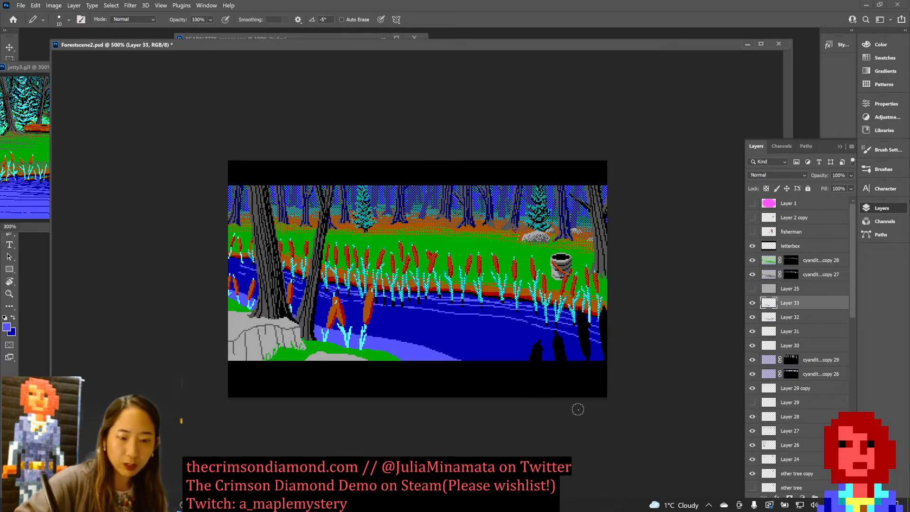
# Step: Draw a long curved light blue ripple from the river's left end down to the letterbox edge with a 3 px pencil on Layer 33
pyautogui.press('[')
pyautogui.press('[')
pyautogui.press('[')
pyautogui.press('[')
pyautogui.press('[')
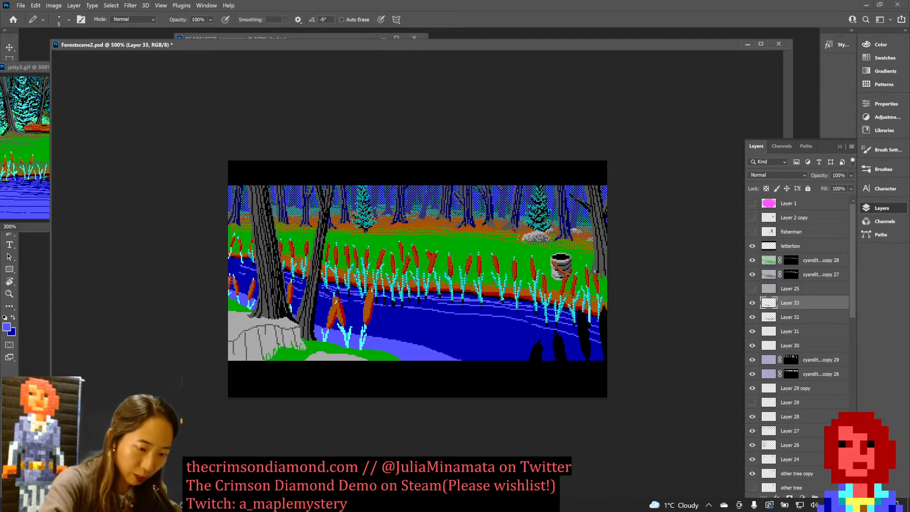
pyautogui.press('[')
pyautogui.press('[')
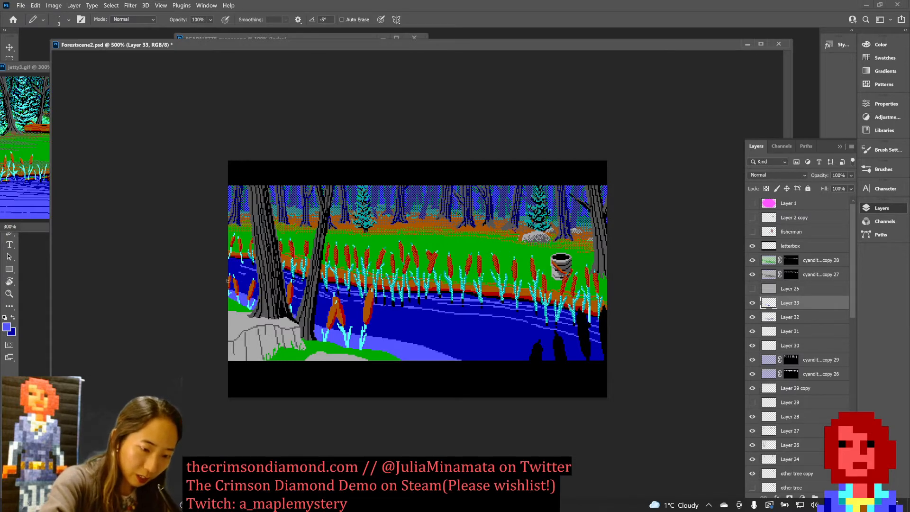
pyautogui.moveTo(229, 281)
pyautogui.mouseDown()
pyautogui.moveTo(311, 317)
pyautogui.moveTo(414, 334)
pyautogui.moveTo(490, 362)
pyautogui.mouseUp()
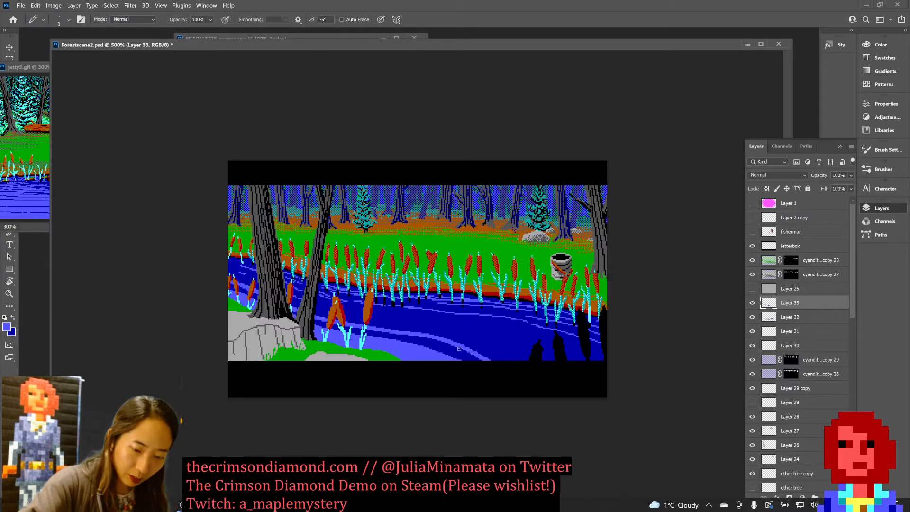
# Step: Extend the broad light blue area beside the near bank toward the curved ripple on Layer 33
pyautogui.moveTo(424, 339); pyautogui.dragTo(495, 377)
pyautogui.hotkey('ctrl', 'z')
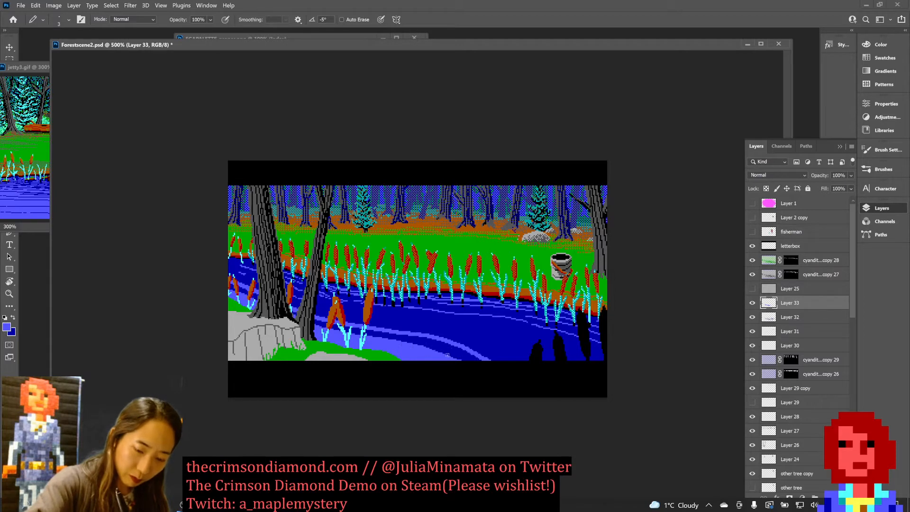
pyautogui.moveTo(447, 355); pyautogui.dragTo(466, 361)
pyautogui.moveTo(399, 342); pyautogui.dragTo(484, 370)
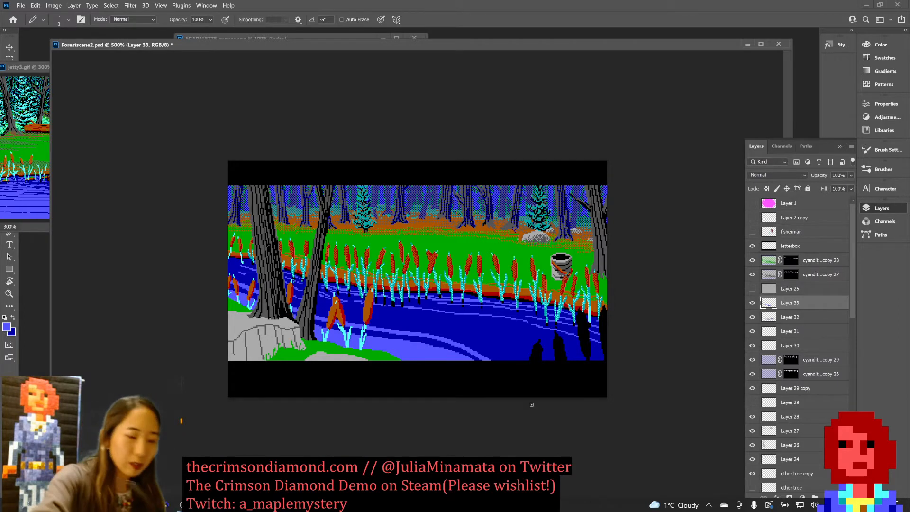
# Step: Add more long curved light blue ripples sweeping across the open water to the river's right end on Layer 33
pyautogui.moveTo(228, 270)
pyautogui.mouseDown()
pyautogui.moveTo(303, 300)
pyautogui.moveTo(460, 336)
pyautogui.moveTo(561, 392)
pyautogui.mouseUp()
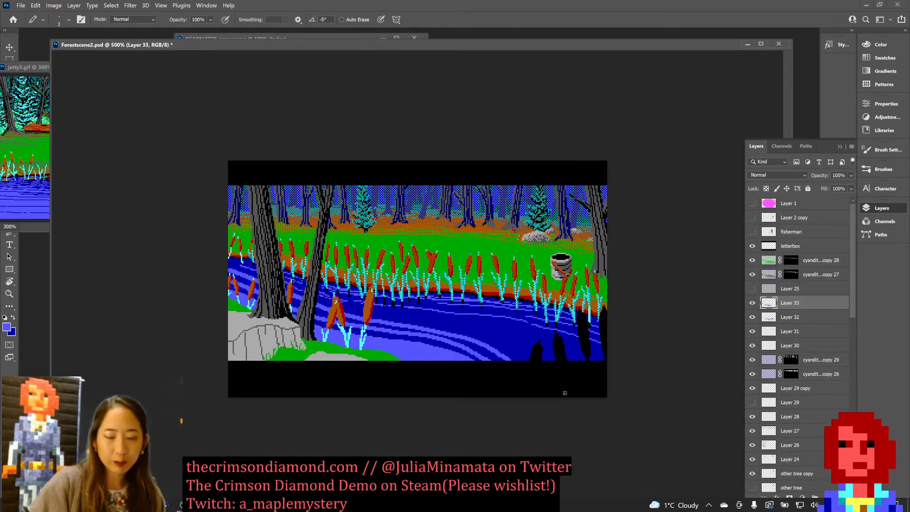
pyautogui.moveTo(226, 261); pyautogui.dragTo(581, 373)
pyautogui.moveTo(372, 301); pyautogui.dragTo(598, 358)
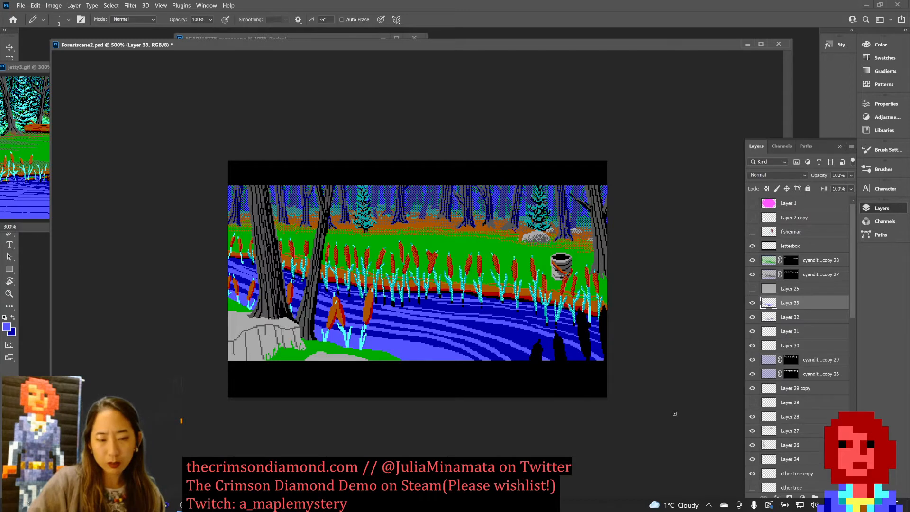
# Step: Break up the broad light blue area beside the near bank with dark blue pencil lines following the ripples, and save
pyautogui.press('x')
pyautogui.moveTo(316, 338)
pyautogui.mouseDown()
pyautogui.moveTo(434, 367)
pyautogui.moveTo(438, 360)
pyautogui.mouseUp()
pyautogui.press('x')
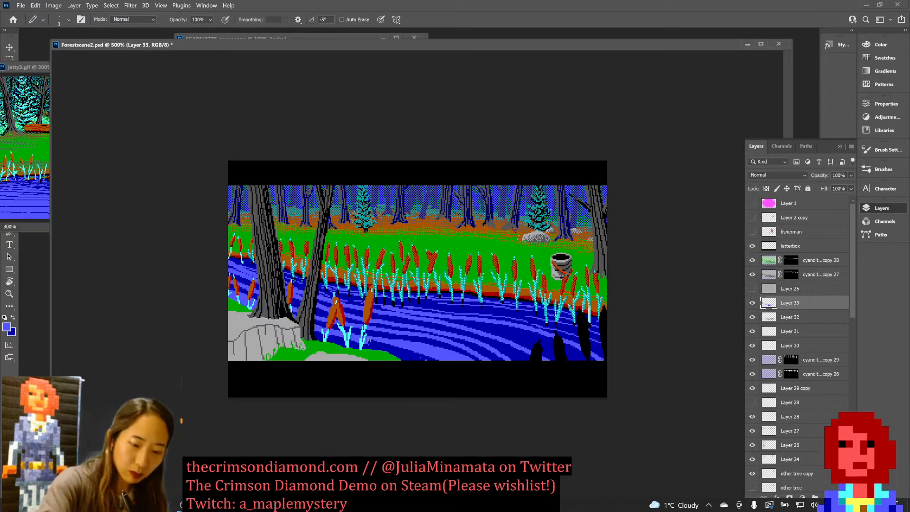
pyautogui.press('x')
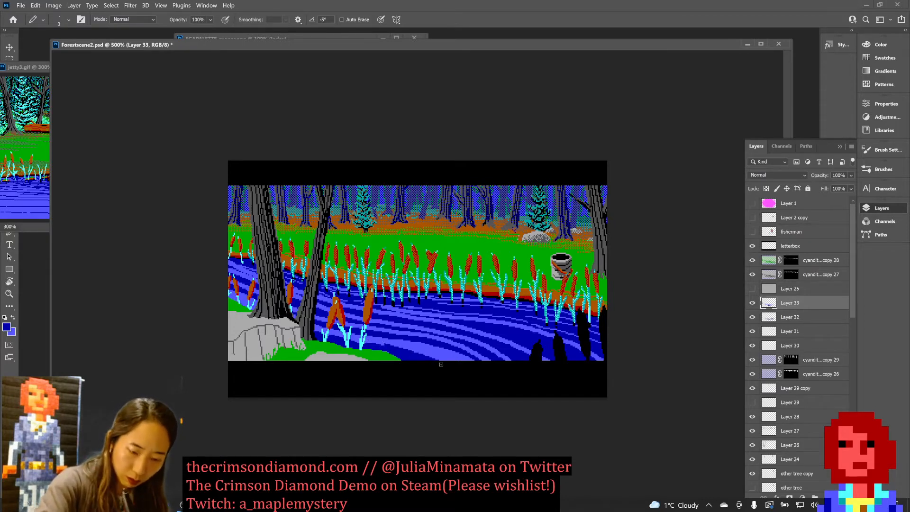
pyautogui.moveTo(365, 341); pyautogui.dragTo(440, 361)
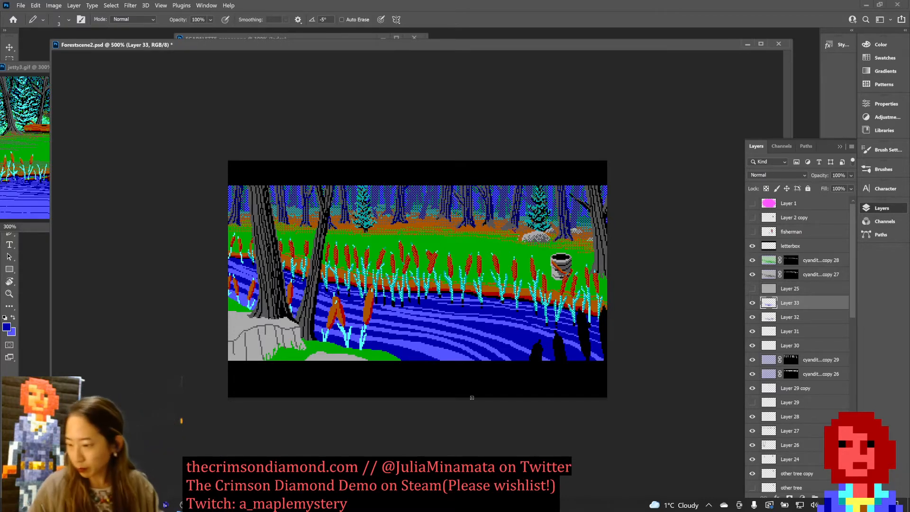
pyautogui.hotkey('ctrl', 's')
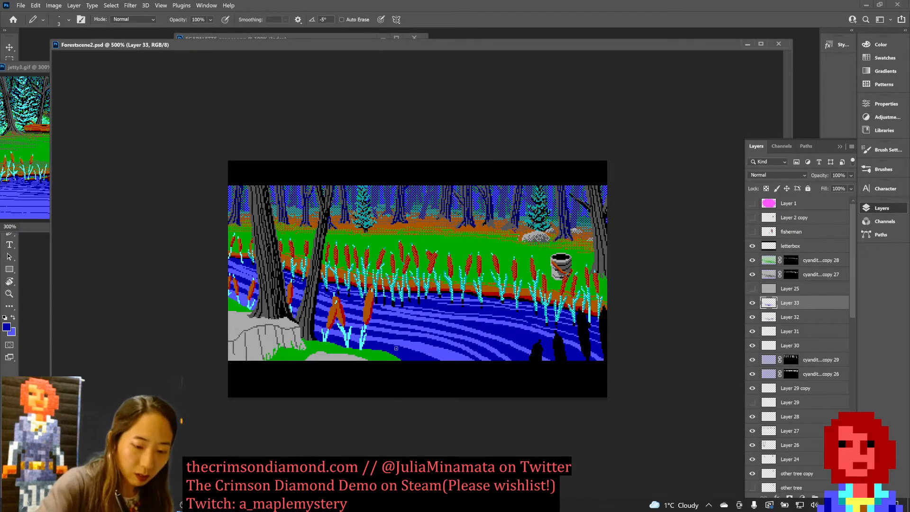
# Step: Touch up the ripples beside the near bank in dark and light blue on Layer 33, save, and check the scene at 400%
pyautogui.moveTo(404, 349); pyautogui.dragTo(445, 363)
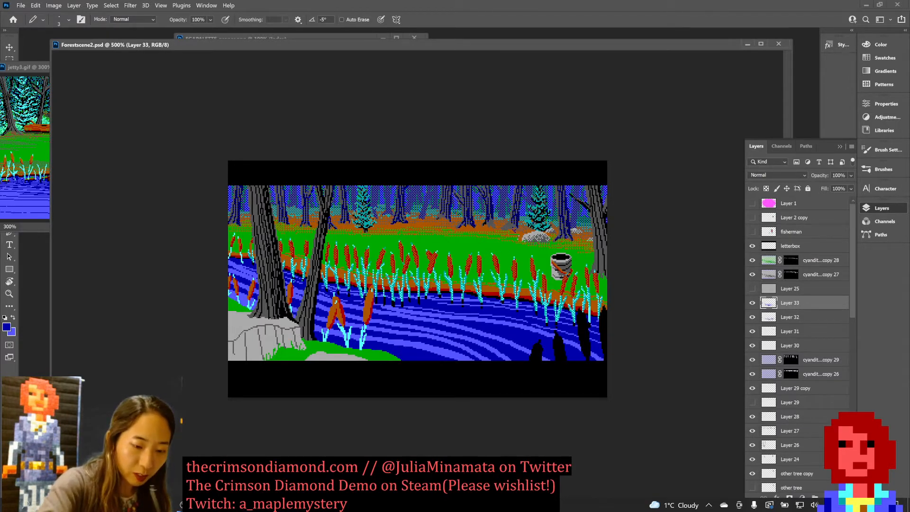
pyautogui.keyDown('alt'); pyautogui.click(340, 346); pyautogui.keyUp('alt')
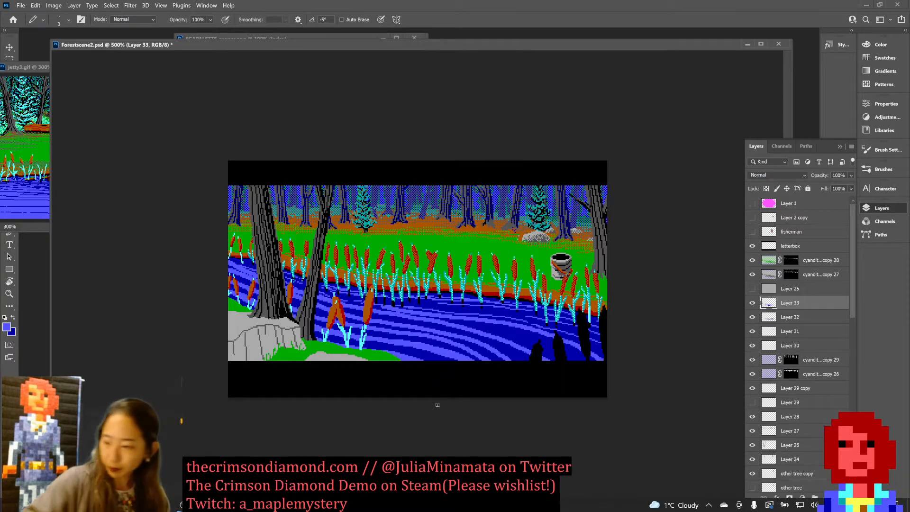
pyautogui.hotkey('ctrl', 's')
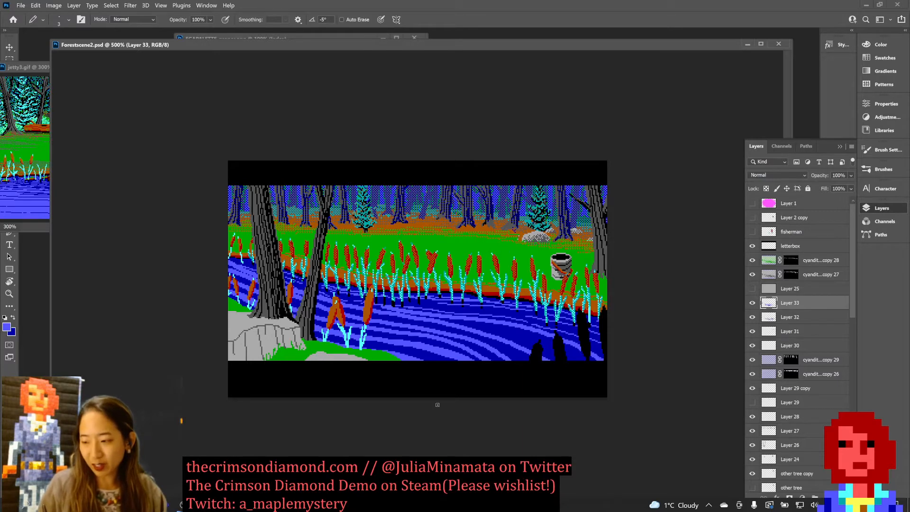
pyautogui.hotkey('ctrl', '-')
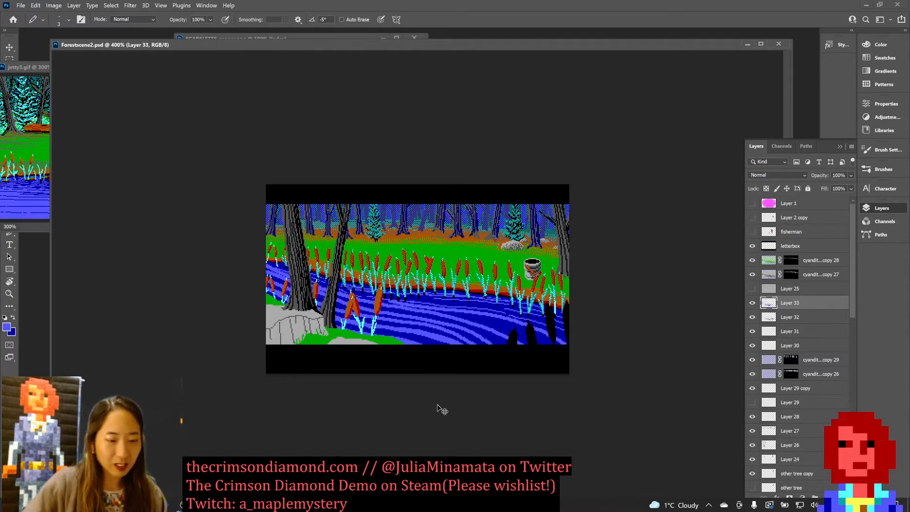
pyautogui.hotkey('ctrl', '+')
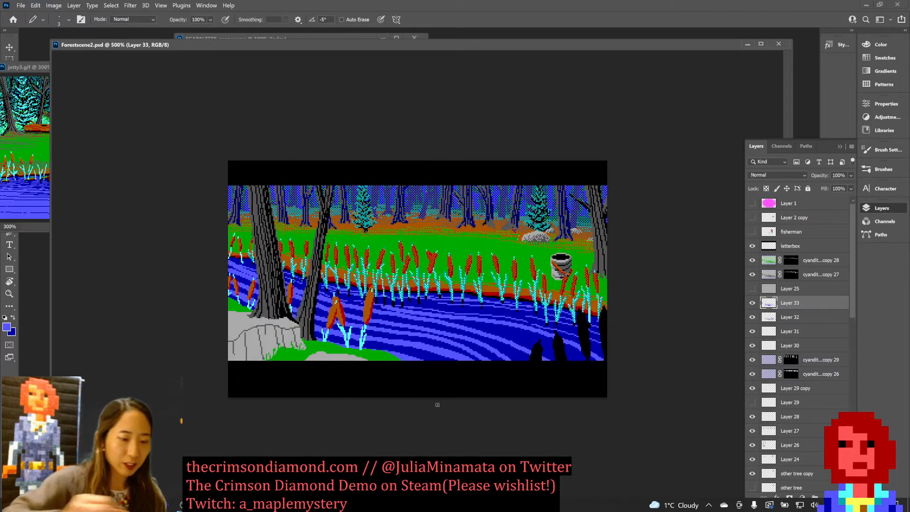
# Step: Touch up the ripple pixels at the river's left end on Layer 33 with a 1 px pencil in dark and light blue
pyautogui.press('w')
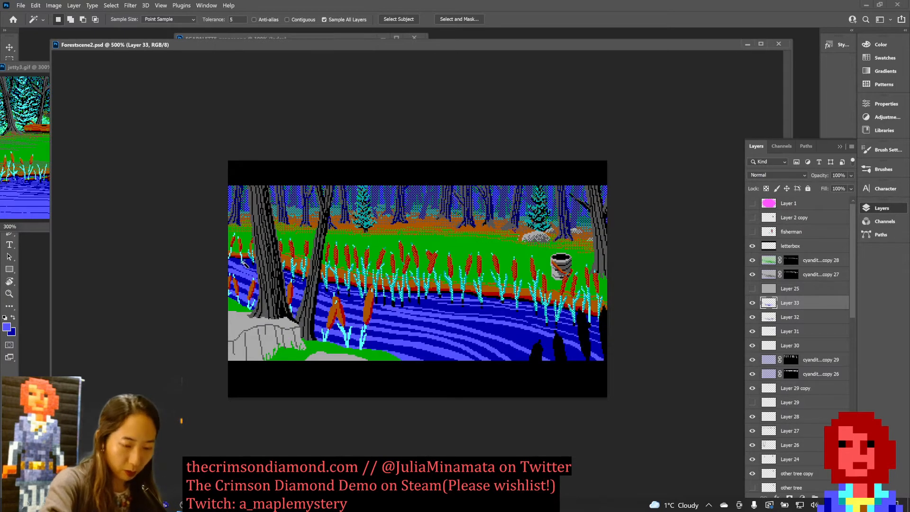
pyautogui.press('b')
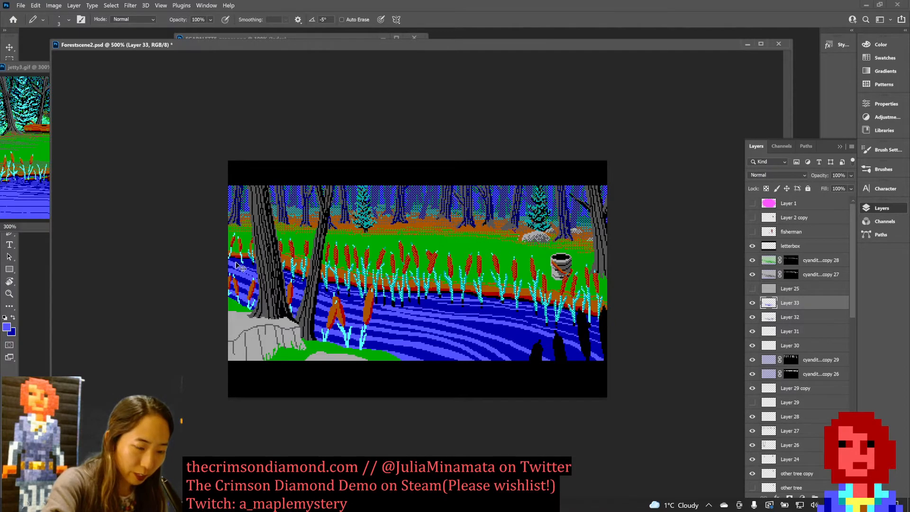
pyautogui.press('x')
pyautogui.press('w')
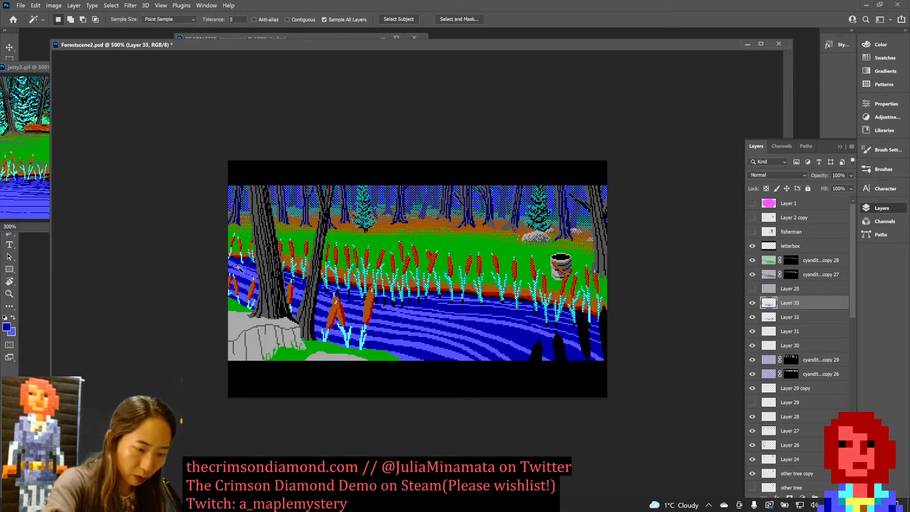
pyautogui.click(242, 268)
pyautogui.hotkey('ctrl', 'd')
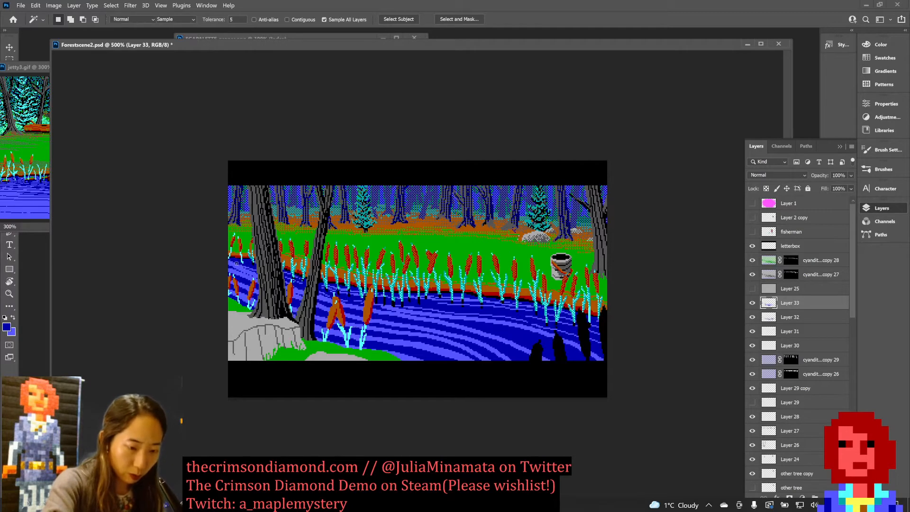
pyautogui.press('b')
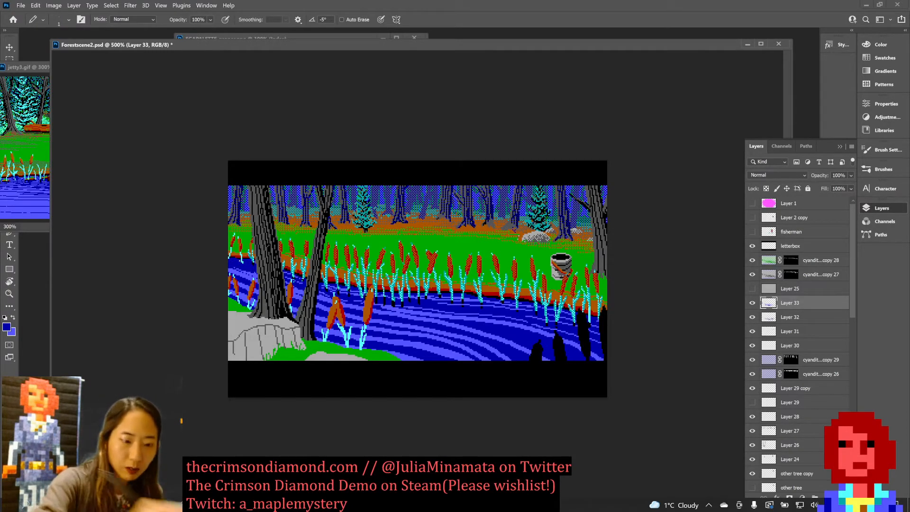
pyautogui.press('x')
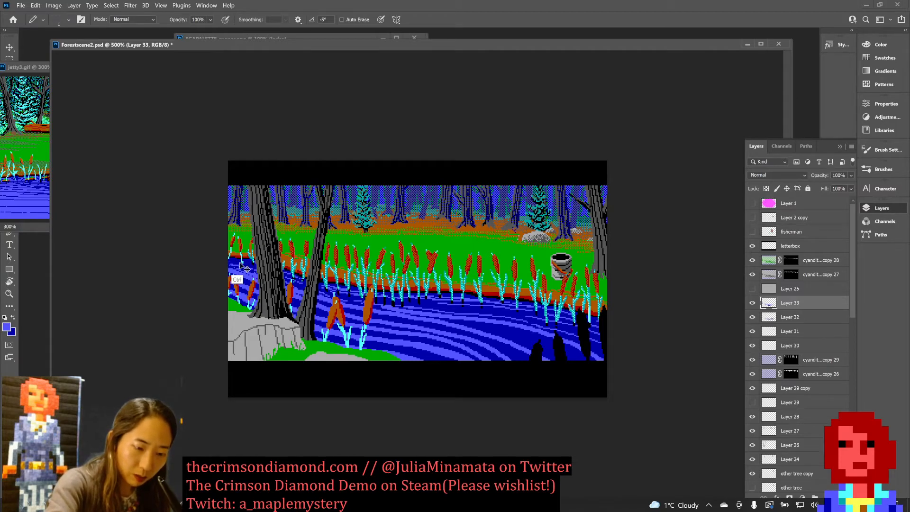
pyautogui.press('w')
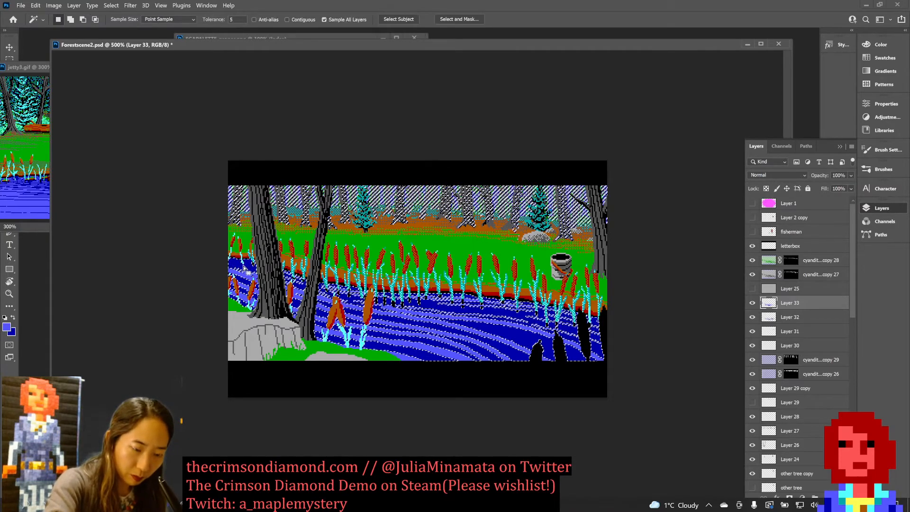
pyautogui.press('b')
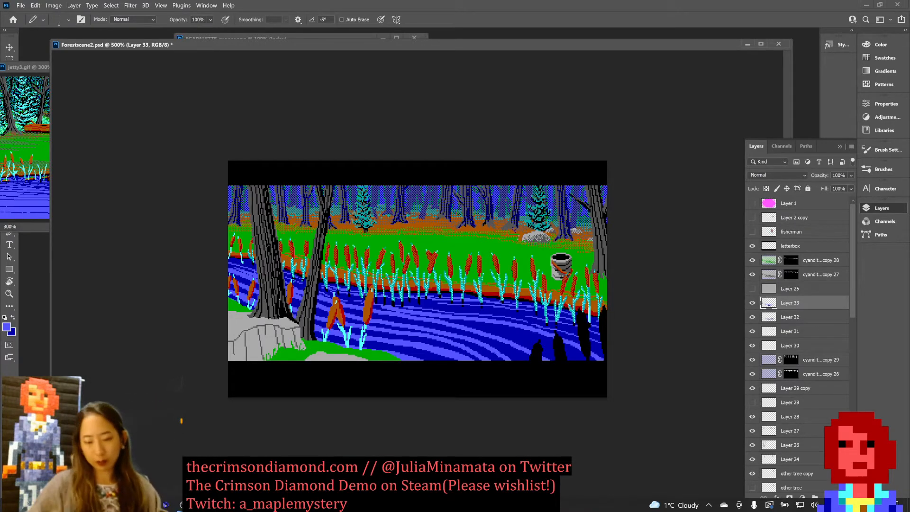
# Step: View the forest scene at 300% and bring jetty3.gif forward to compare the water of both pictures
pyautogui.hotkey('ctrl', '-')
pyautogui.hotkey('ctrl', '-')
pyautogui.hotkey('ctrl', '-')
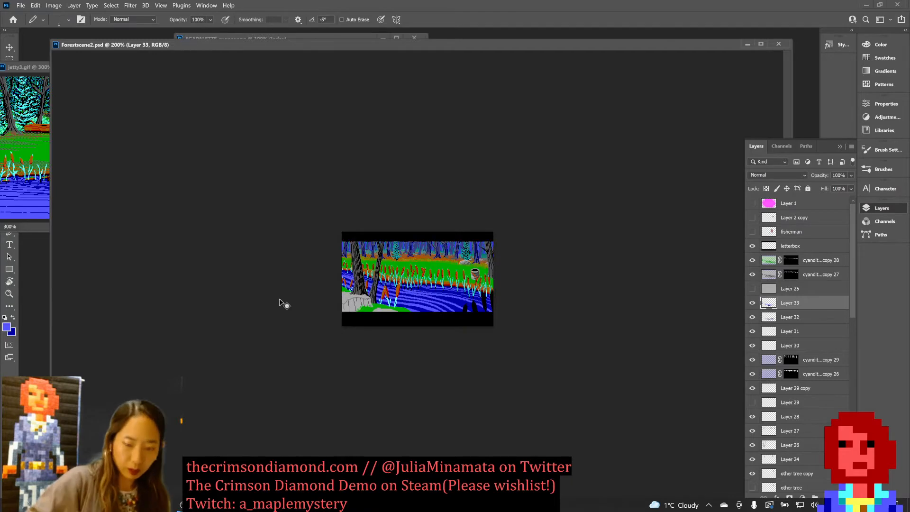
pyautogui.hotkey('ctrl', '+')
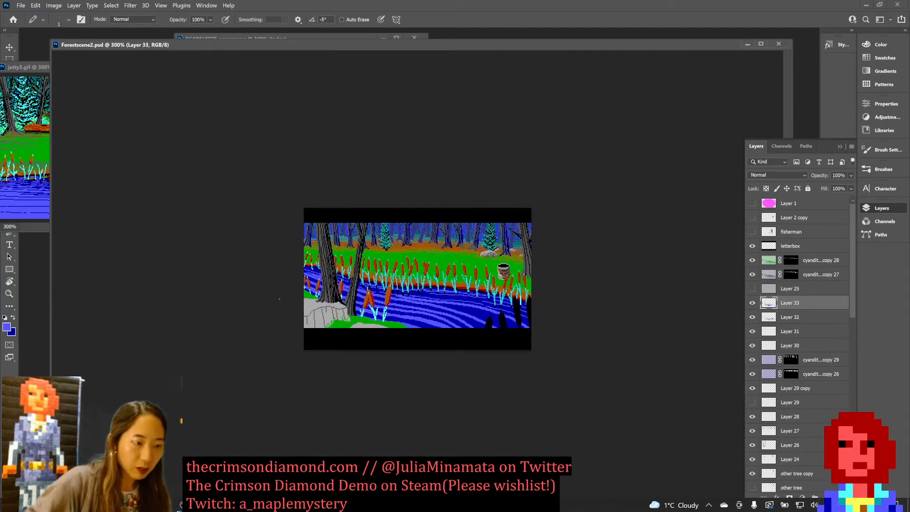
pyautogui.click(43, 67)
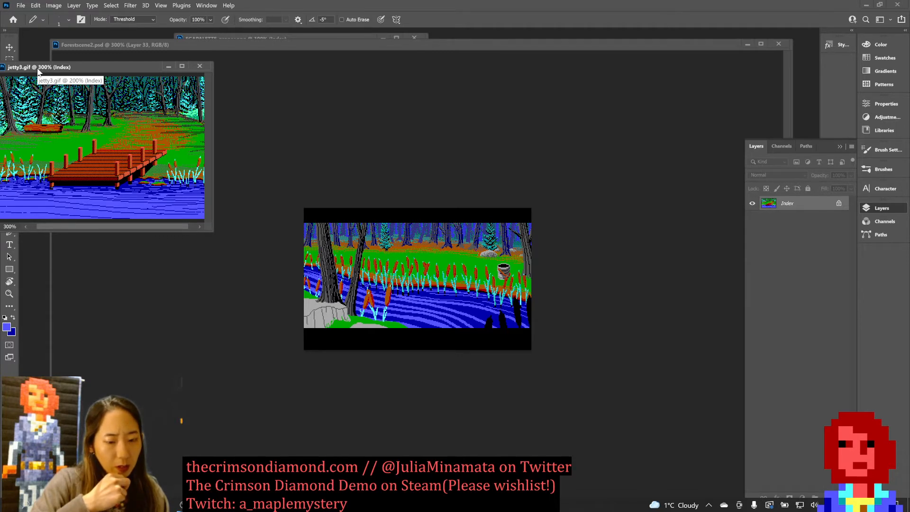
# Step: Bring Forestscene2.psd back to the front and try selecting its light blue ripples with the Magic Wand
pyautogui.press('w')
pyautogui.click(428, 320)
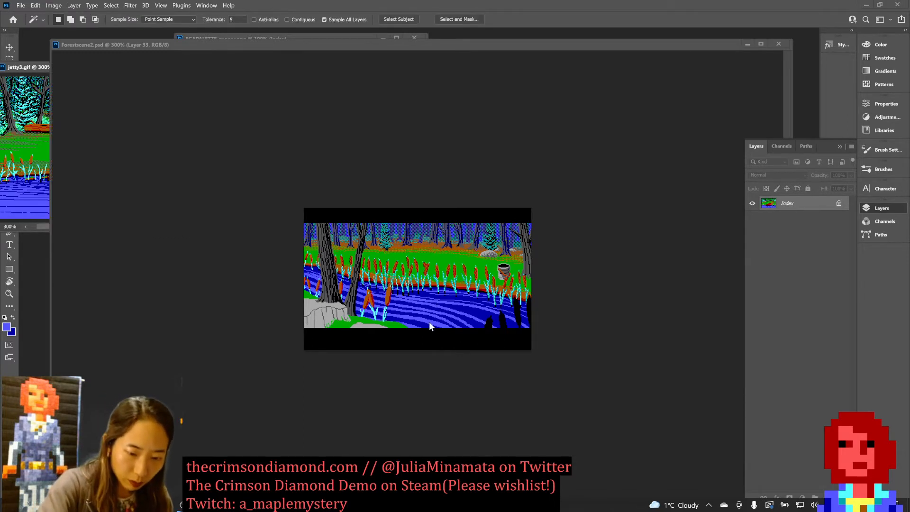
pyautogui.click(431, 322)
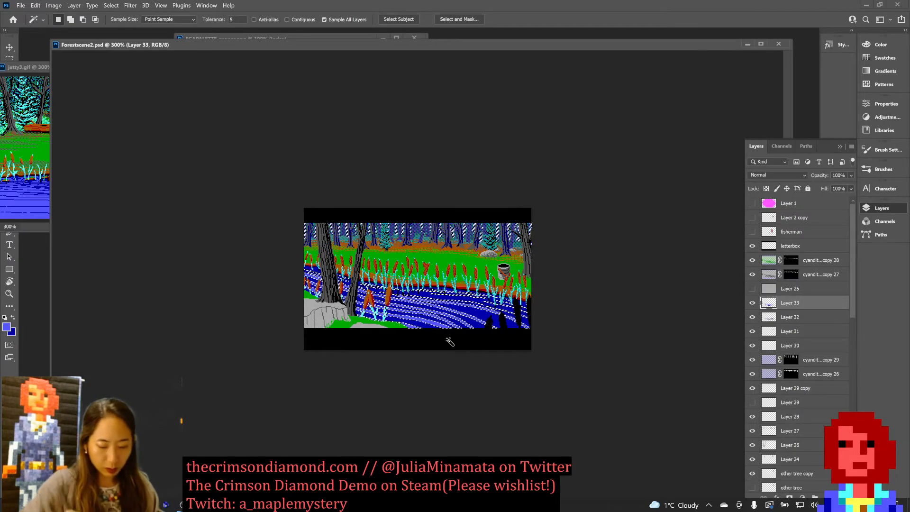
pyautogui.hotkey('ctrl', 'd')
# Step: Paint over the open water's light blue ripples on Layer 33 with a 20 px dark blue pencil, keeping those along the far bank, and save
pyautogui.press('x')
pyautogui.press('b')
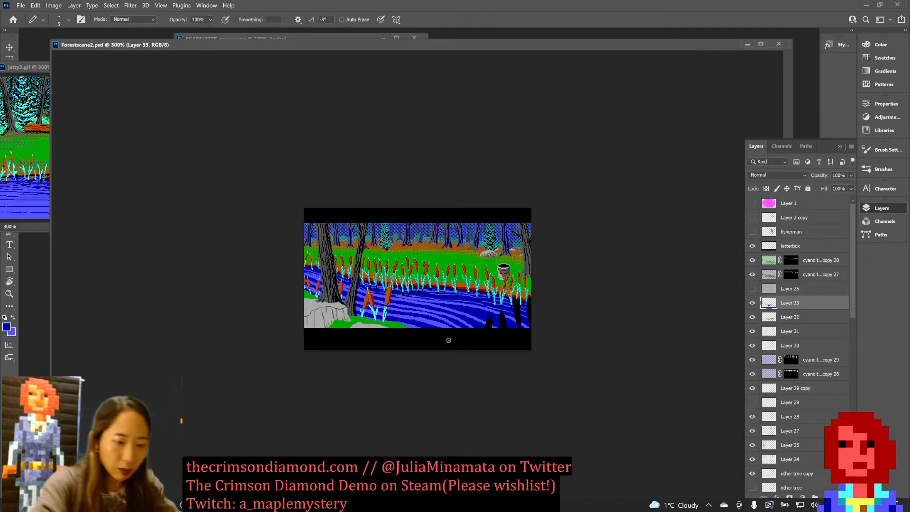
pyautogui.press(']')
pyautogui.press(']')
pyautogui.press(']')
pyautogui.press(']')
pyautogui.press(']')
pyautogui.press(']')
pyautogui.press(']')
pyautogui.press(']')
pyautogui.press(']')
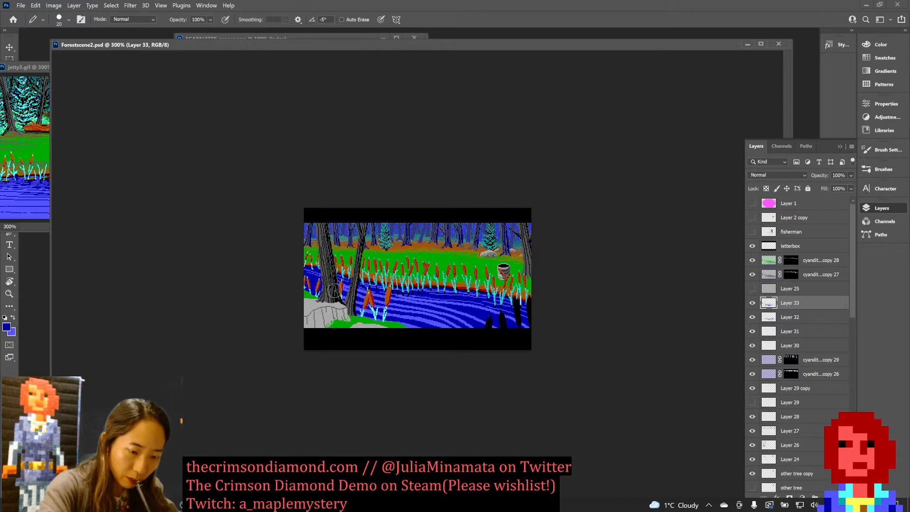
pyautogui.moveTo(392, 306); pyautogui.dragTo(514, 313)
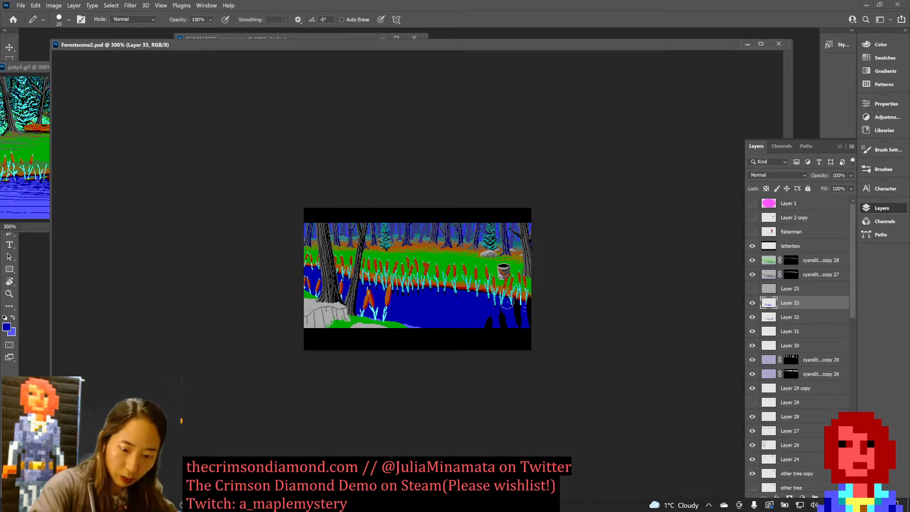
pyautogui.hotkey('ctrl', 'z')
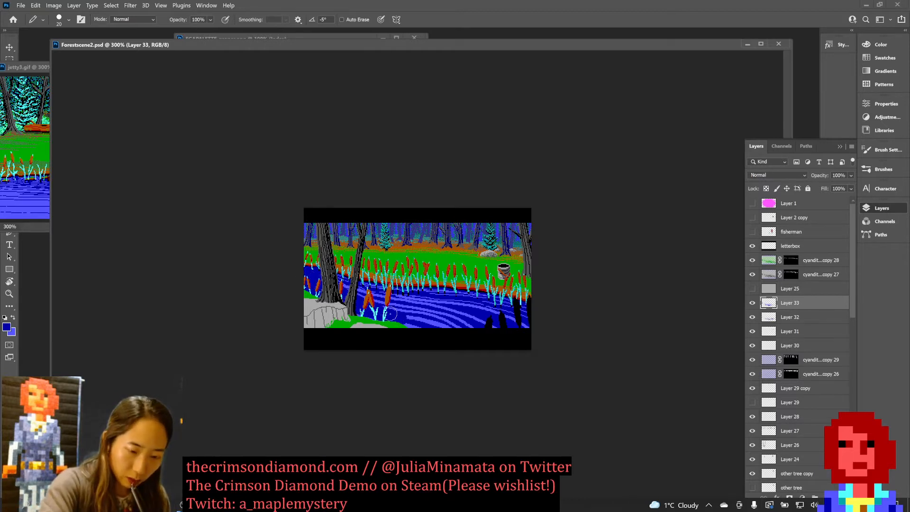
pyautogui.moveTo(390, 313); pyautogui.dragTo(462, 327)
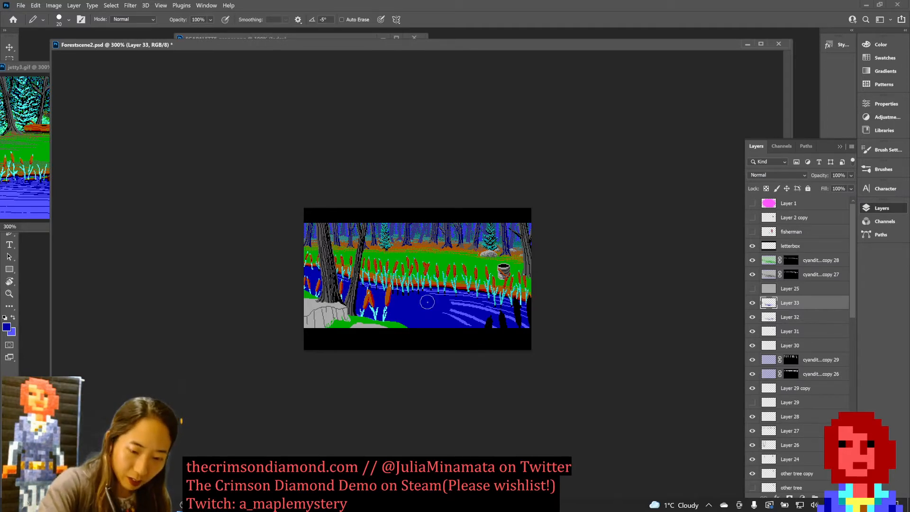
pyautogui.moveTo(427, 302)
pyautogui.mouseDown()
pyautogui.moveTo(469, 315)
pyautogui.moveTo(459, 315)
pyautogui.moveTo(476, 308)
pyautogui.mouseUp()
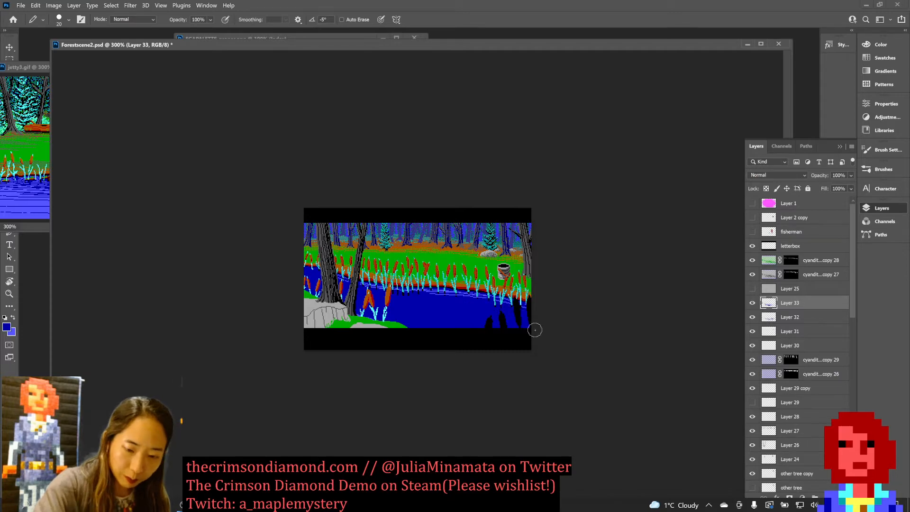
pyautogui.hotkey('ctrl', '+')
pyautogui.hotkey('ctrl', '+')
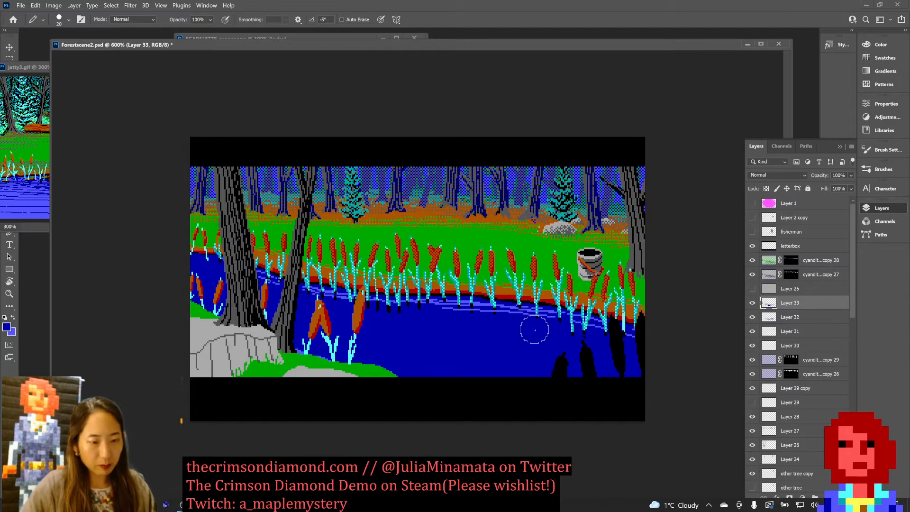
pyautogui.hotkey('ctrl', 's')
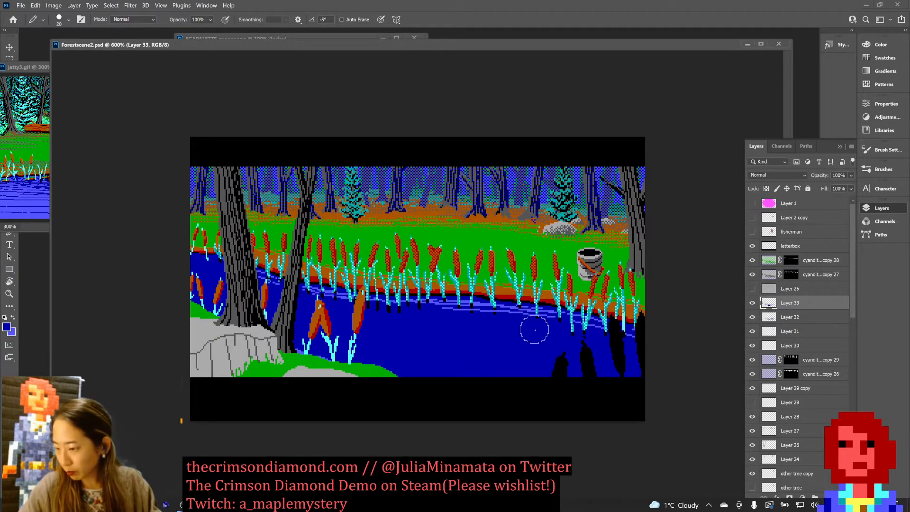
# Step: Touch up the remaining ripple pixels along the far bank on Layer 33 with a 1 px pencil in light and dark blue
pyautogui.press('[')
pyautogui.press('[')
pyautogui.press('[')
pyautogui.press('[')
pyautogui.press('[')
pyautogui.press('[')
pyautogui.press('[')
pyautogui.press('[')
pyautogui.press('[')
pyautogui.press('[')
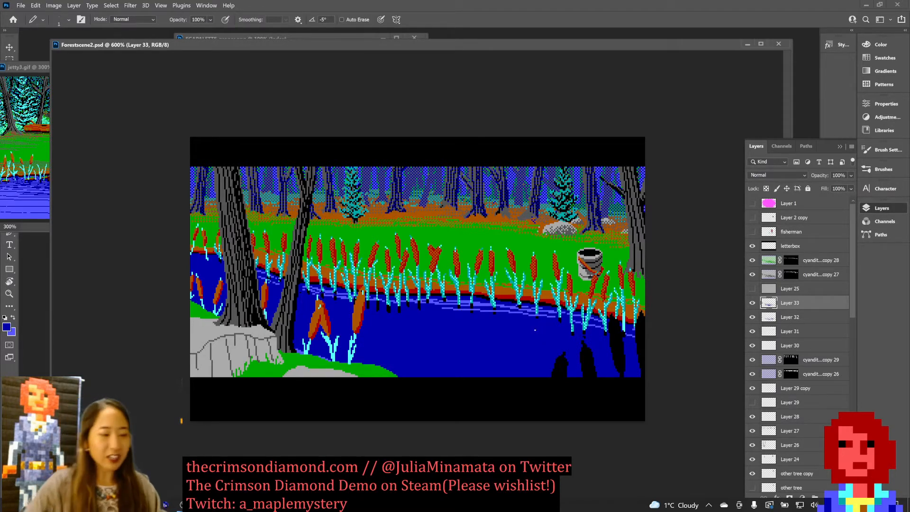
pyautogui.hotkey('ctrl', '+')
pyautogui.press('x')
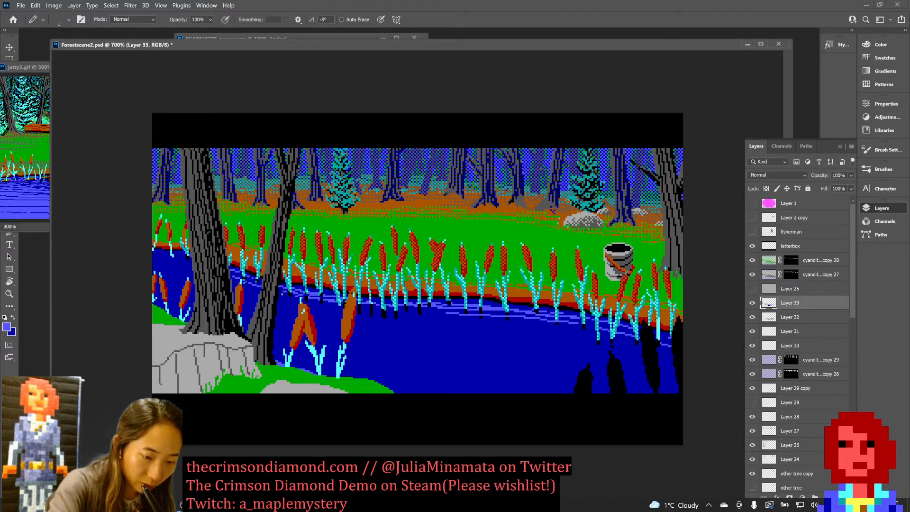
pyautogui.press('x')
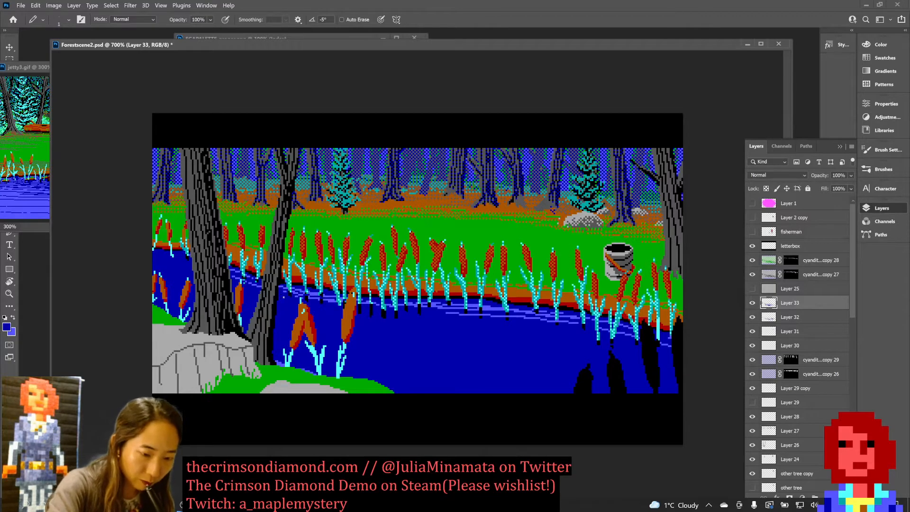
pyautogui.press('x')
pyautogui.press('x')
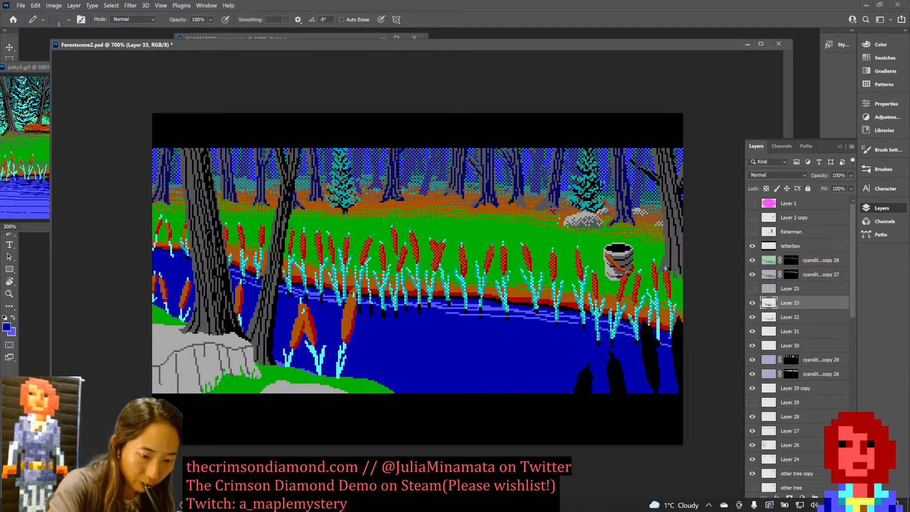
pyautogui.press('x')
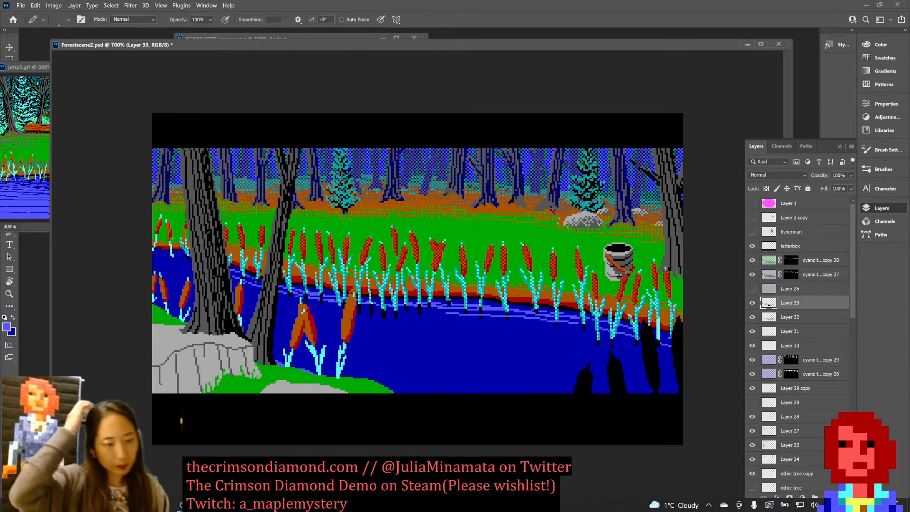
pyautogui.press('x')
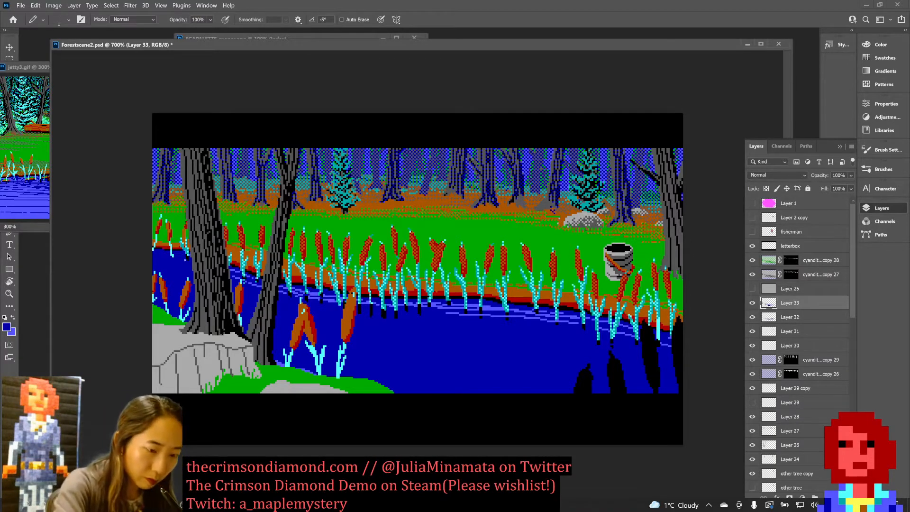
pyautogui.press('x')
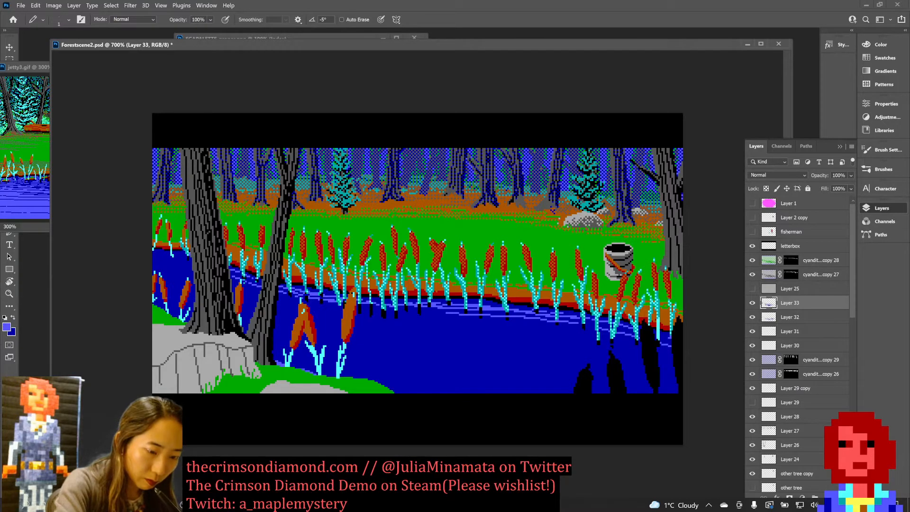
# Step: Touch up the water's edge below the cattails at the river's left end in sampled black and dark blue, and save
pyautogui.keyDown('alt'); pyautogui.click(188, 258); pyautogui.keyUp('alt')
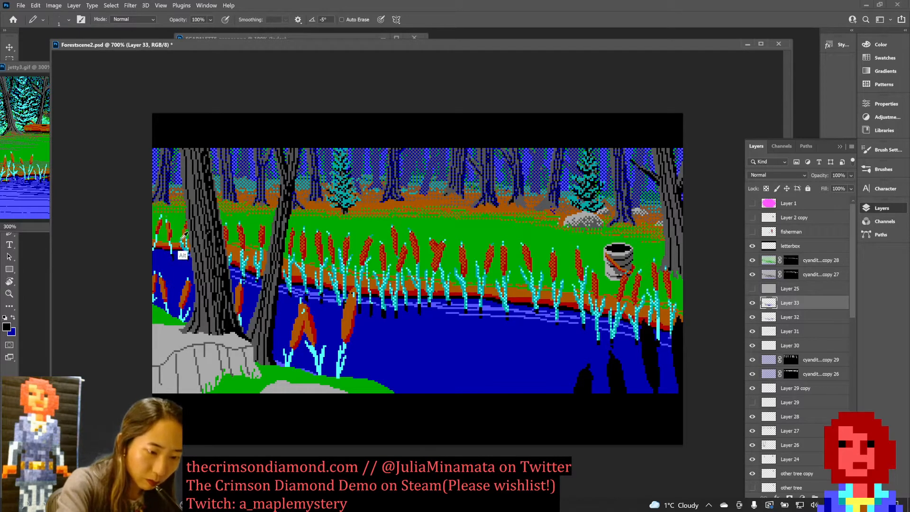
pyautogui.keyDown('alt'); pyautogui.click(176, 260); pyautogui.keyUp('alt')
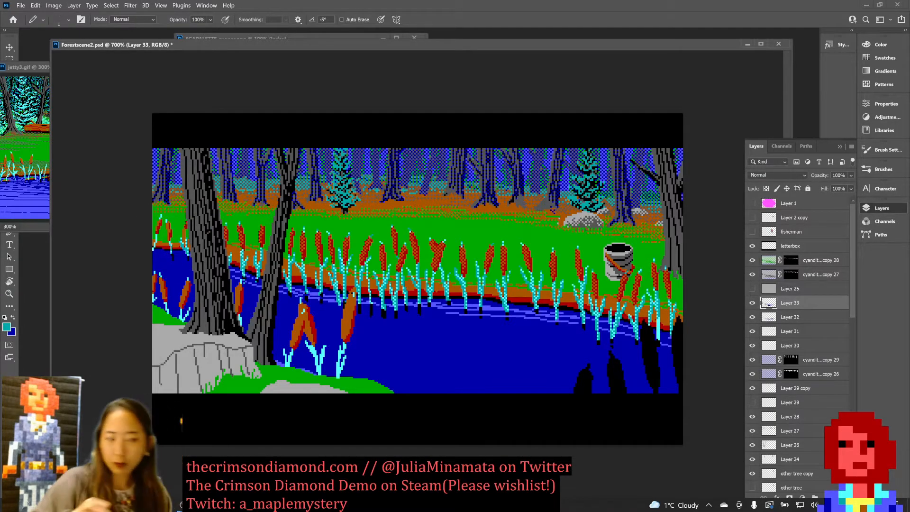
pyautogui.hotkey('ctrl', 's')
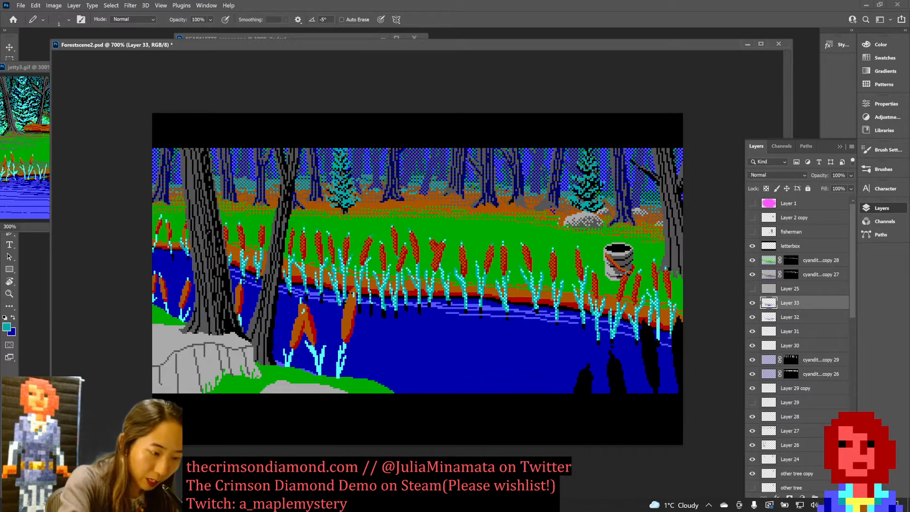
pyautogui.keyDown('alt'); pyautogui.click(172, 271); pyautogui.keyUp('alt')
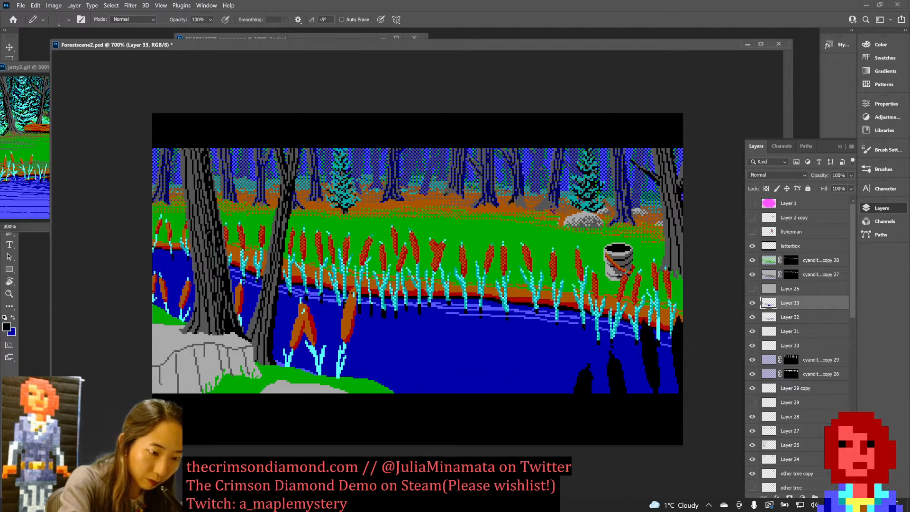
pyautogui.keyDown('alt'); pyautogui.click(174, 257); pyautogui.keyUp('alt')
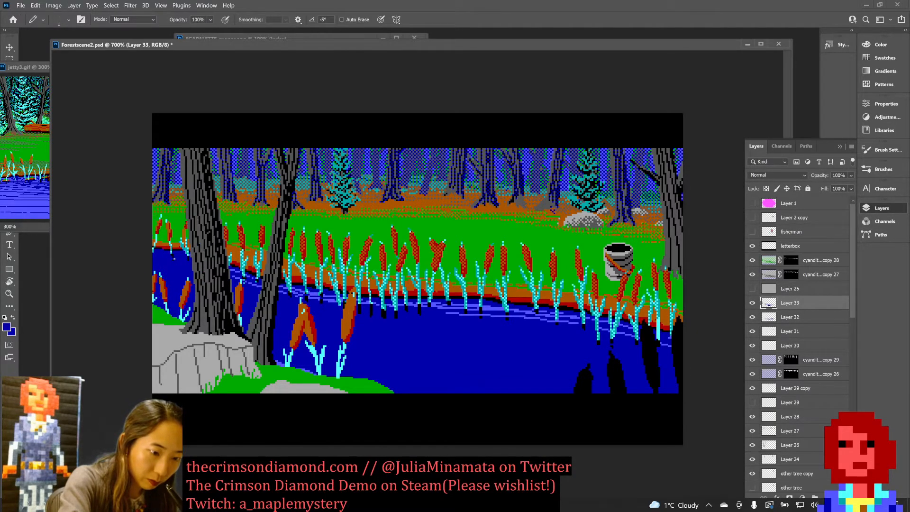
pyautogui.keyDown('alt'); pyautogui.click(173, 271); pyautogui.keyUp('alt')
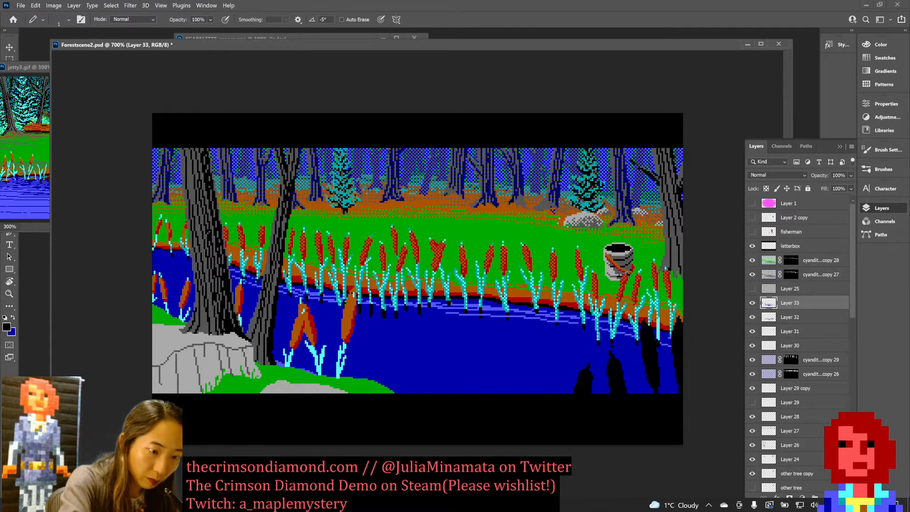
pyautogui.hotkey('ctrl', 's')
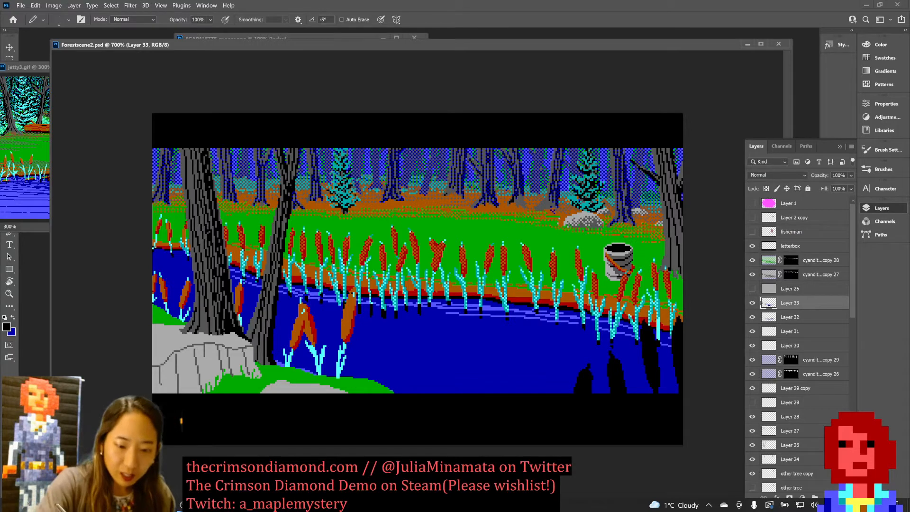
# Step: Add small black reflection pixels below the cattails along the middle of the far bank, correct them in dark blue, and save
pyautogui.keyDown('alt'); pyautogui.click(508, 315); pyautogui.keyUp('alt')
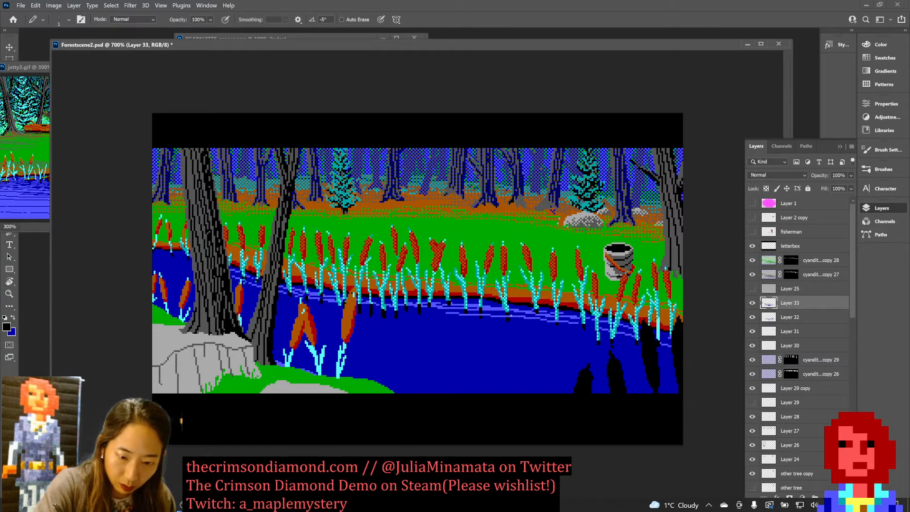
pyautogui.press('x')
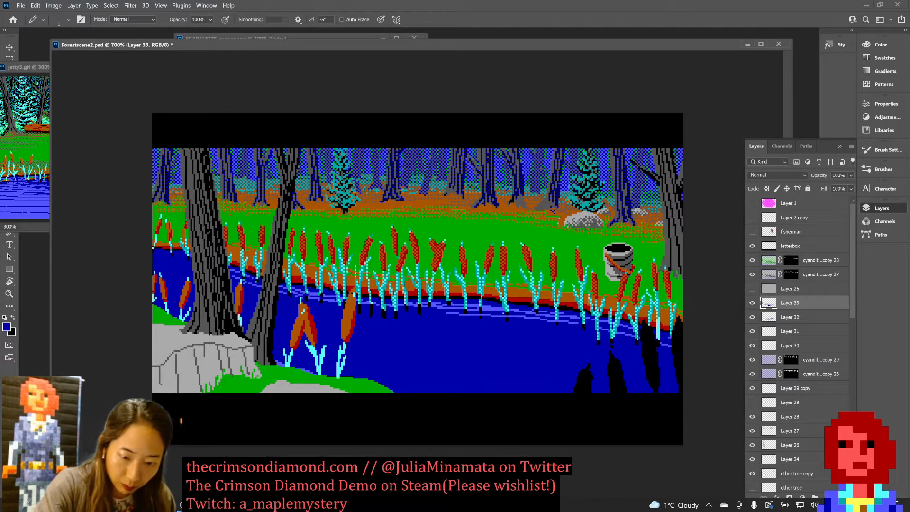
pyautogui.press('x')
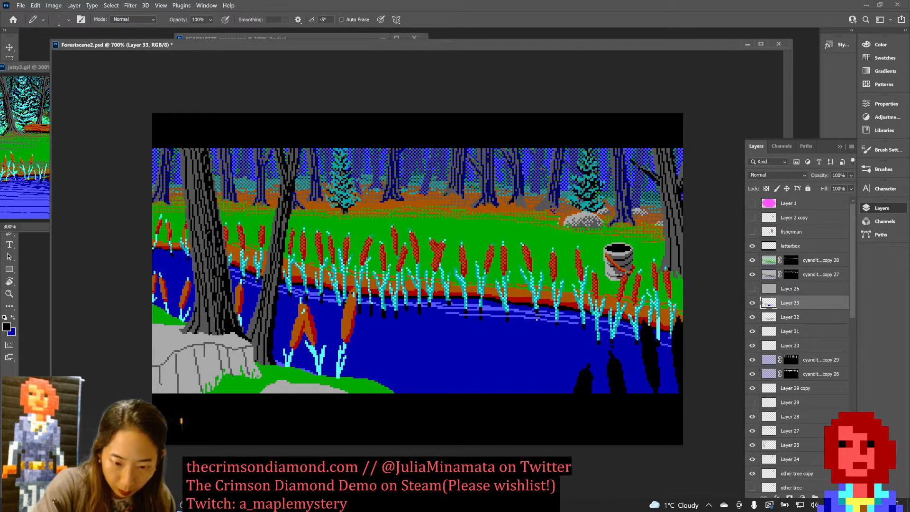
pyautogui.hotkey('ctrl', 's')
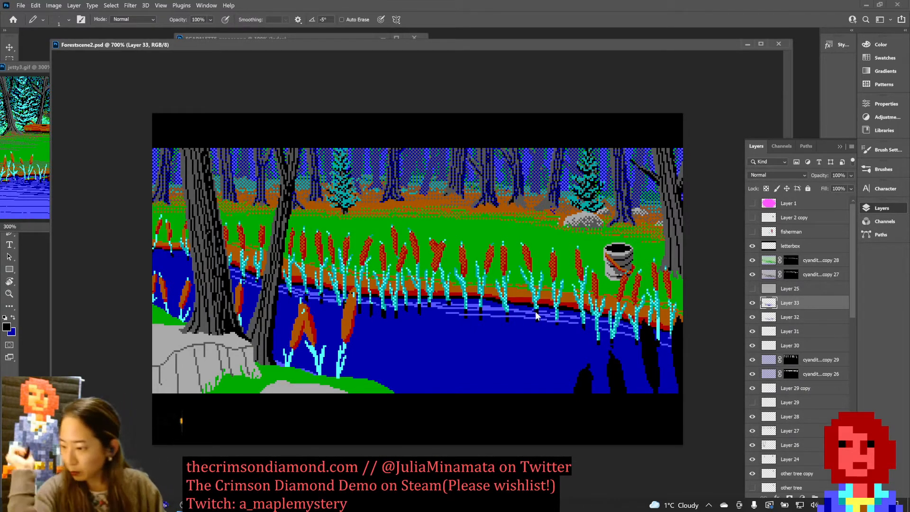
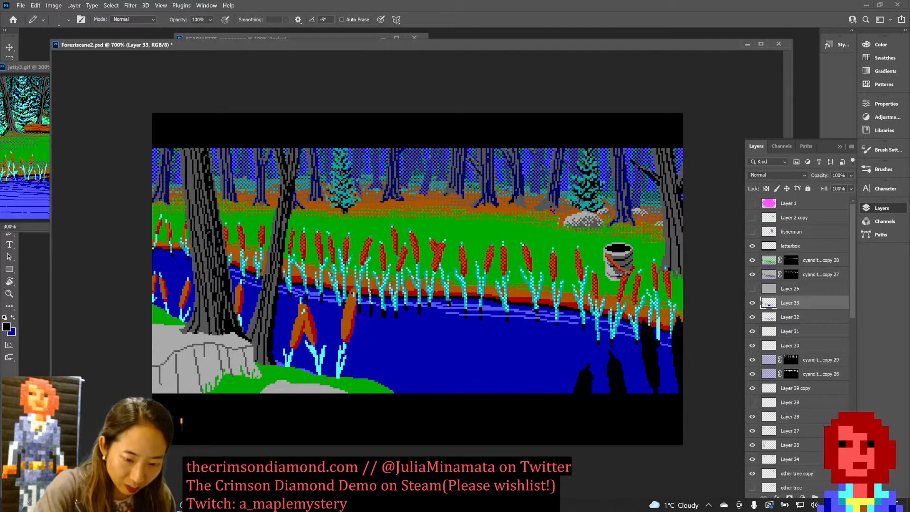
# Step: Touch up the ripples and cattail reflections along the far bank's middle and right on Layer 33 in sampled light blue and black, and save
pyautogui.press('x')
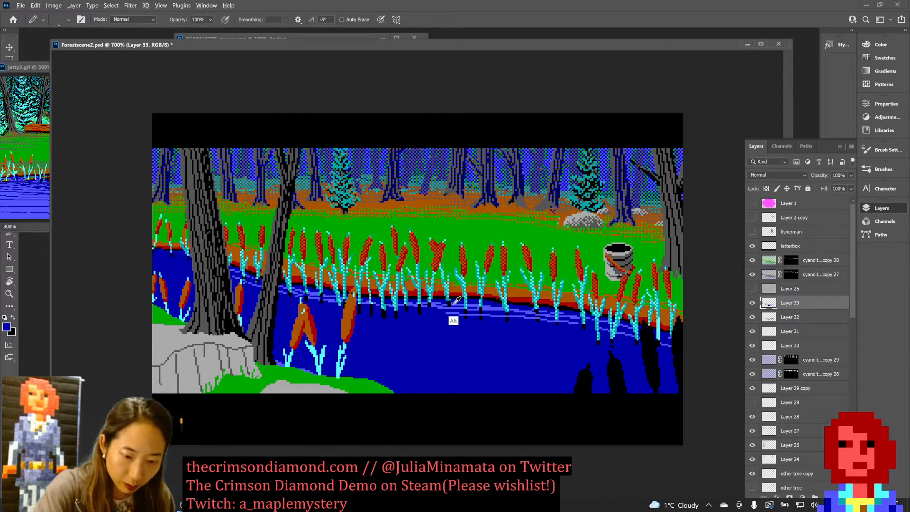
pyautogui.keyDown('alt'); pyautogui.click(452, 319); pyautogui.keyUp('alt')
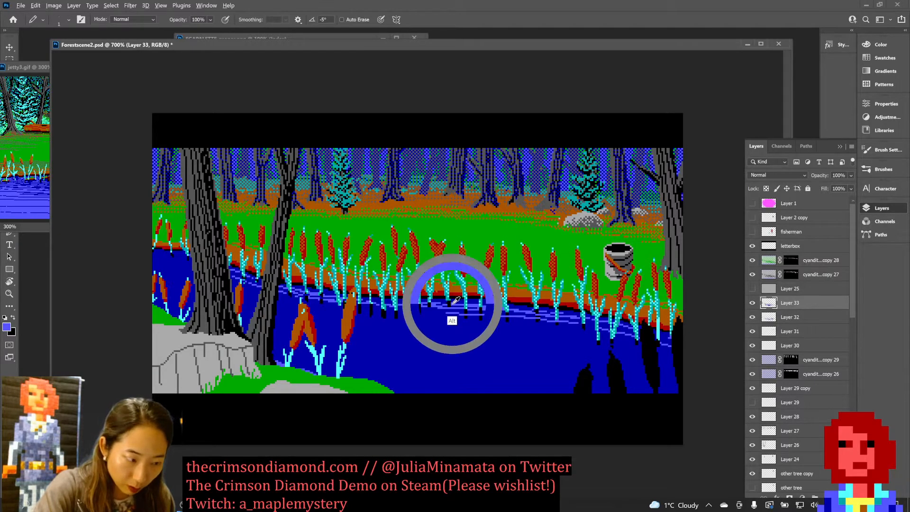
pyautogui.press('x')
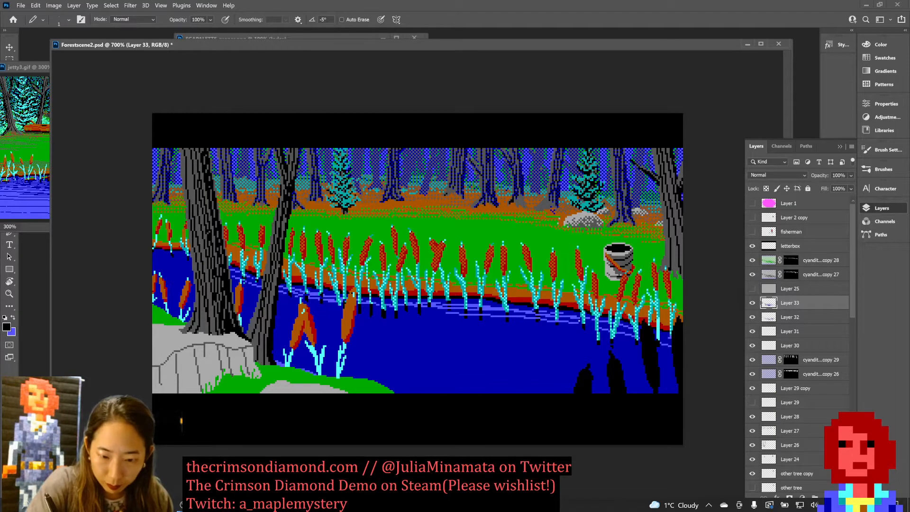
pyautogui.keyDown('alt'); pyautogui.click(576, 338); pyautogui.keyUp('alt')
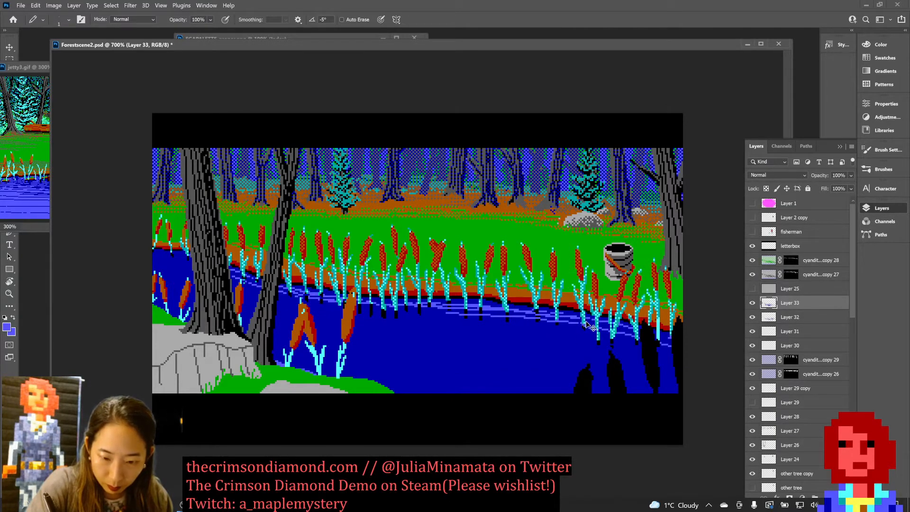
pyautogui.moveTo(581, 323); pyautogui.dragTo(593, 326)
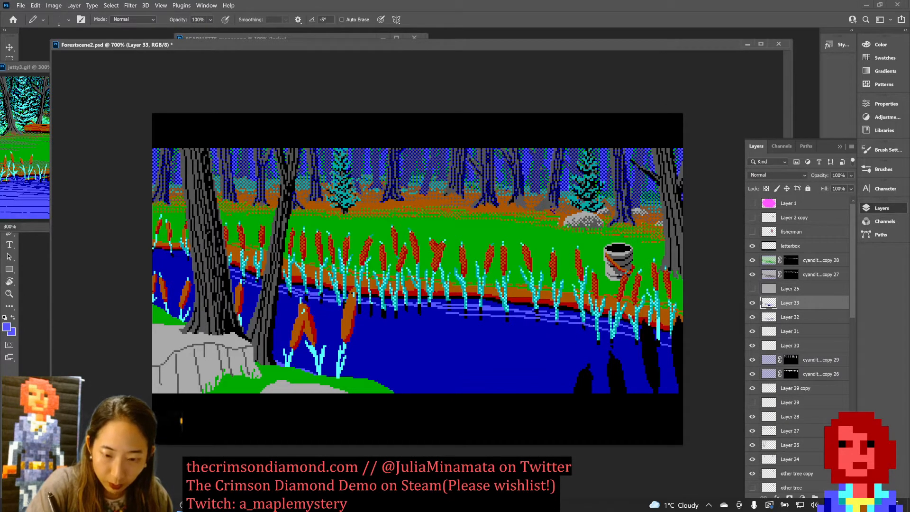
pyautogui.keyDown('alt'); pyautogui.click(587, 352); pyautogui.keyUp('alt')
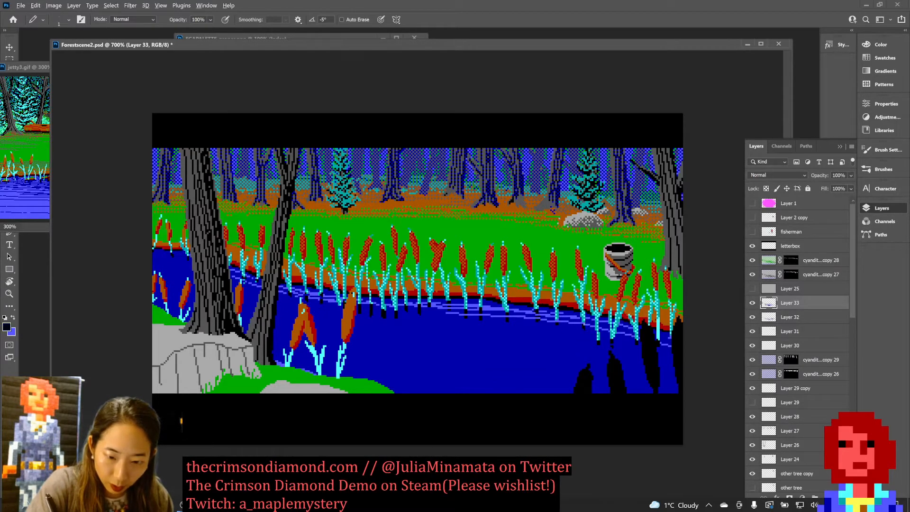
pyautogui.keyDown('alt'); pyautogui.click(586, 331); pyautogui.keyUp('alt')
pyautogui.hotkey('ctrl', 's')
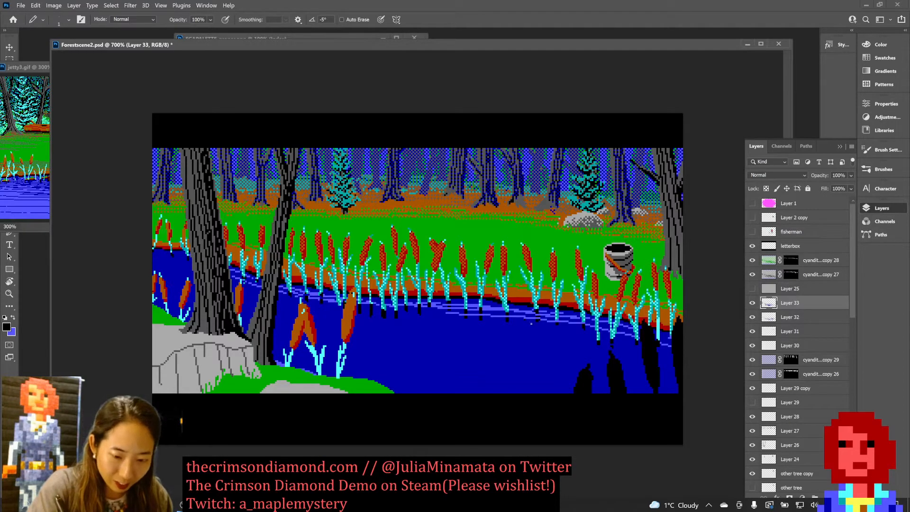
# Step: Clean up stray ripple pixels along the far bank in sampled dark blue, with light blue touch-ups, and save
pyautogui.keyDown('alt'); pyautogui.click(528, 328); pyautogui.keyUp('alt')
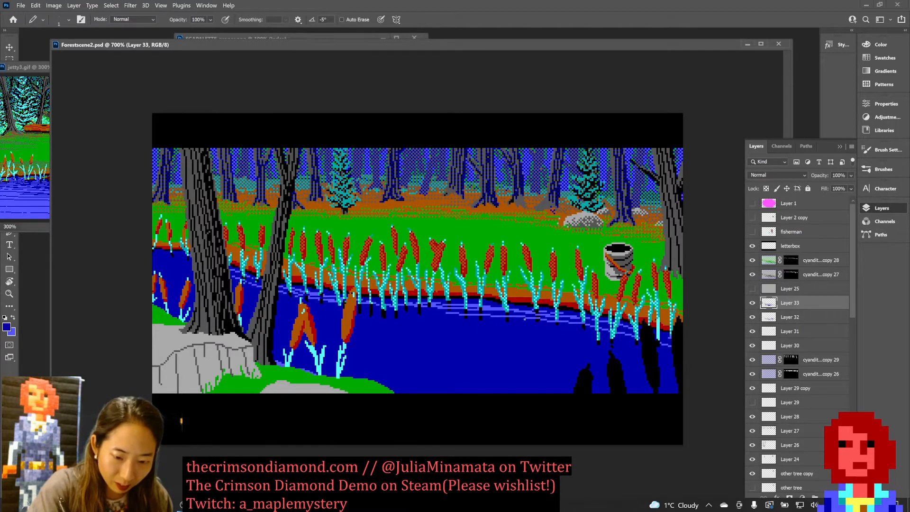
pyautogui.hotkey('ctrl', 's')
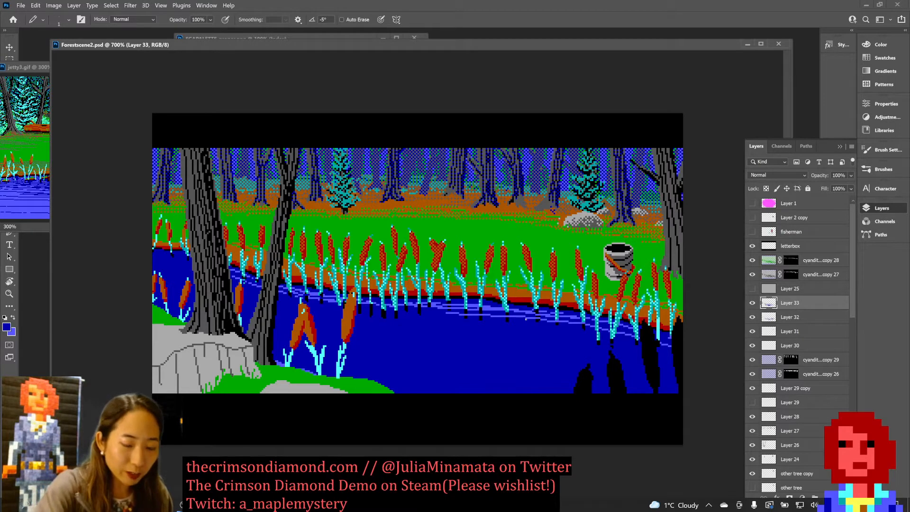
pyautogui.press('x')
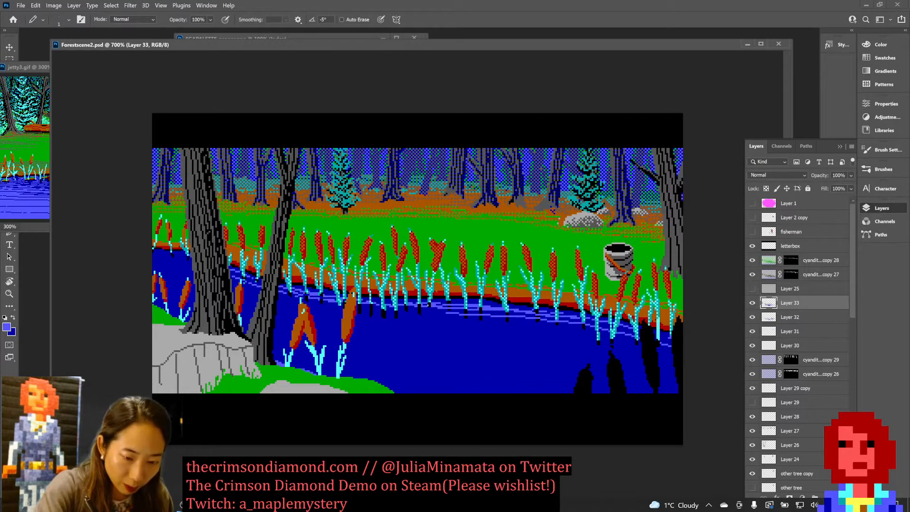
pyautogui.press('x')
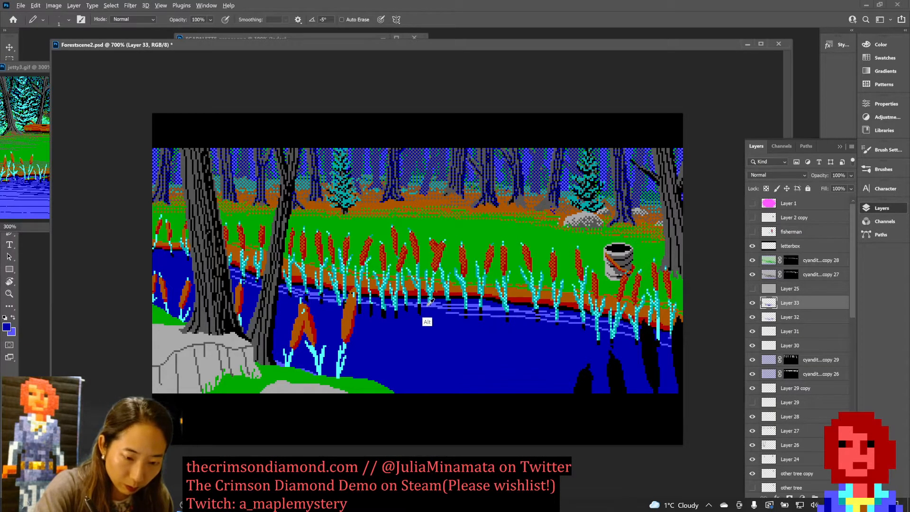
pyautogui.hotkey('ctrl', 's')
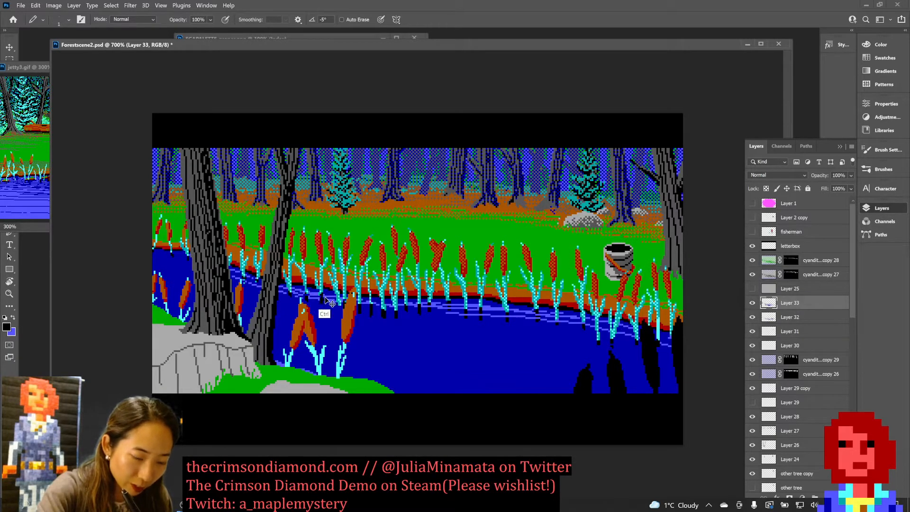
# Step: Touch up the ripples below the cattails beside the leaning tree in sampled dark blue and light blue
pyautogui.press('x')
pyautogui.keyDown('alt'); pyautogui.click(327, 322); pyautogui.keyUp('alt')
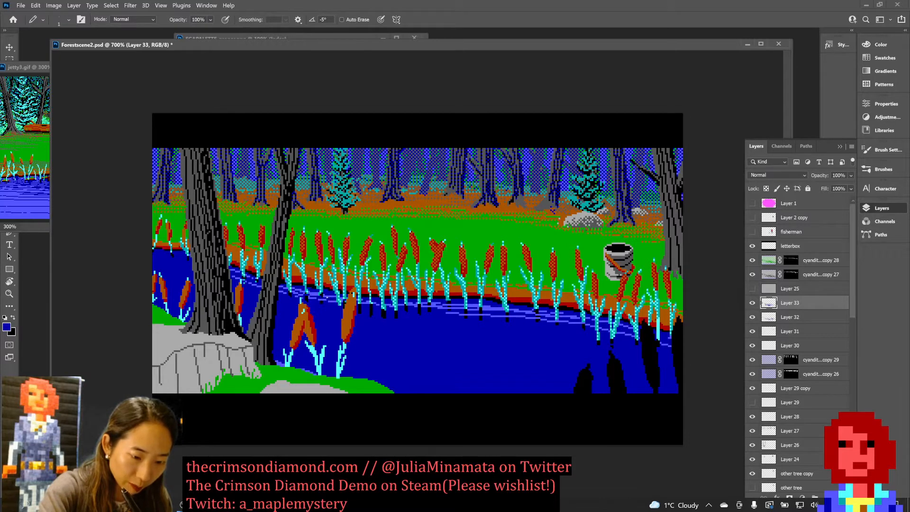
pyautogui.keyDown('alt'); pyautogui.click(317, 298); pyautogui.keyUp('alt')
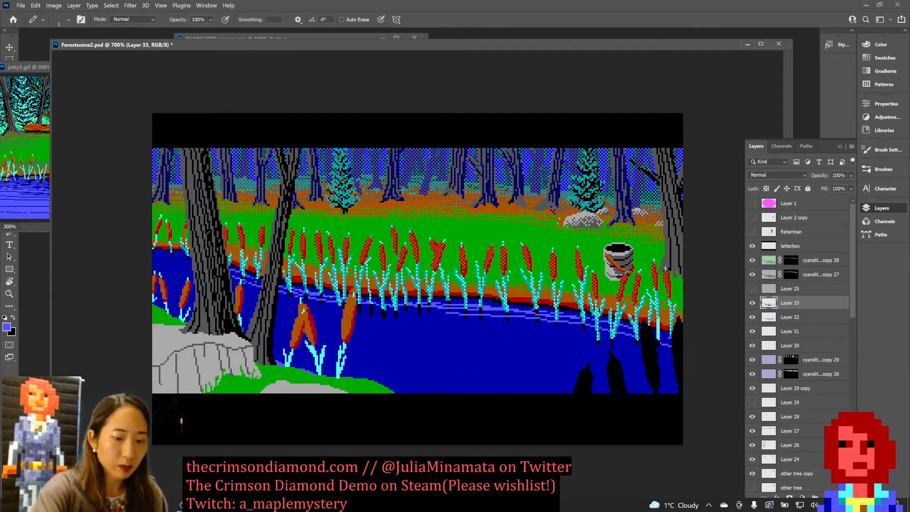
# Step: Add a short light blue ripple line below the middle cattails, touch it up in black and dark blue, and save
pyautogui.press('x')
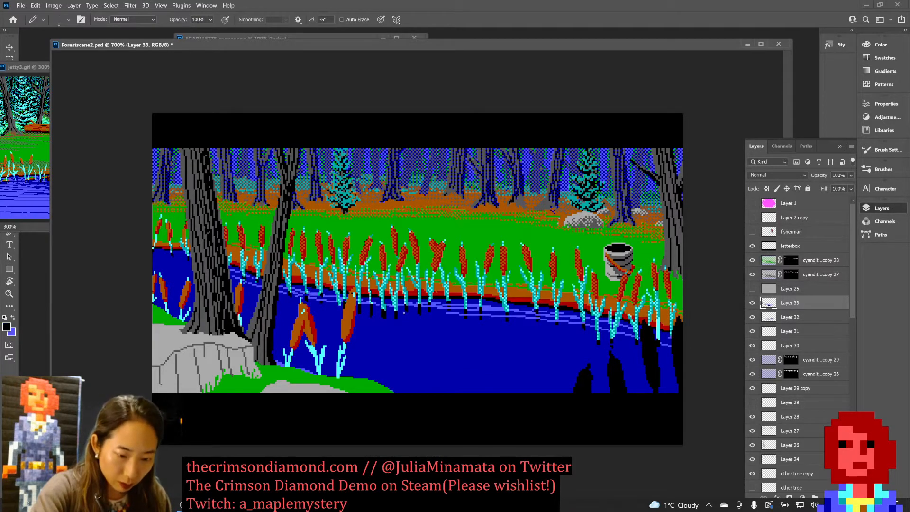
pyautogui.press('x')
pyautogui.moveTo(406, 313); pyautogui.dragTo(441, 314)
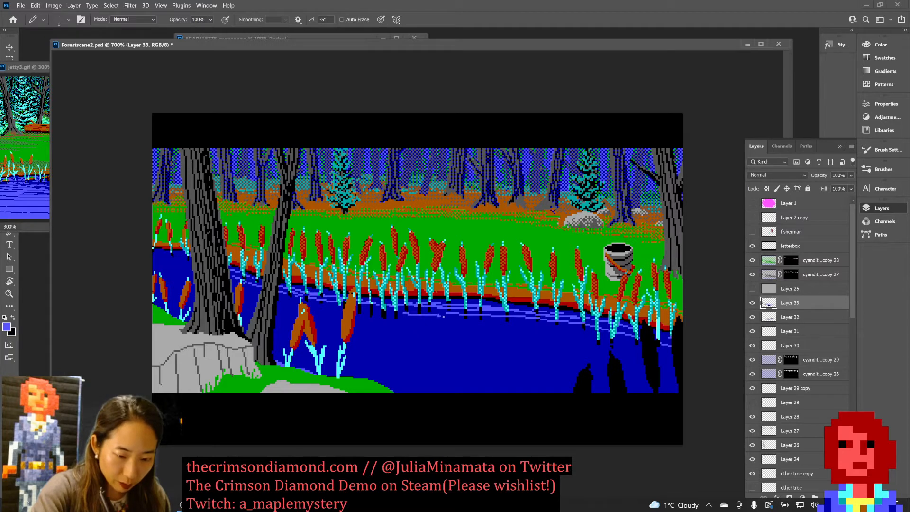
pyautogui.press('x')
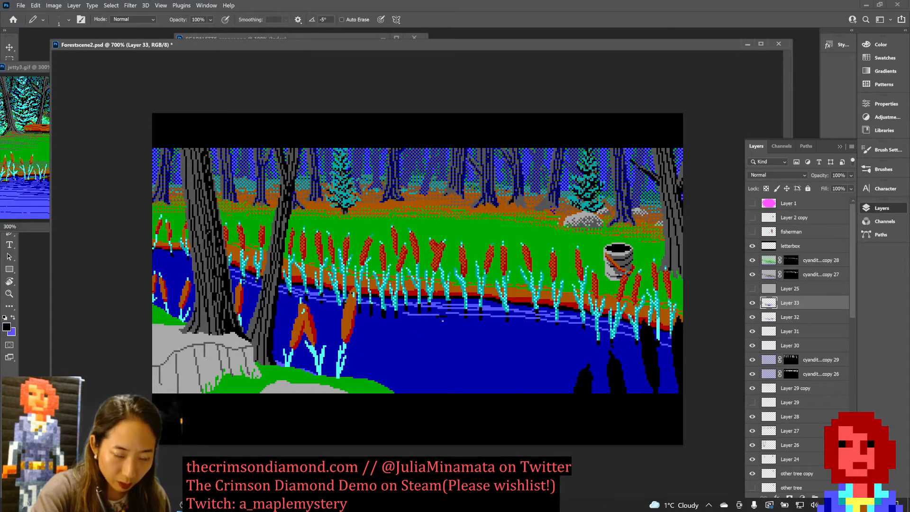
pyautogui.press('x')
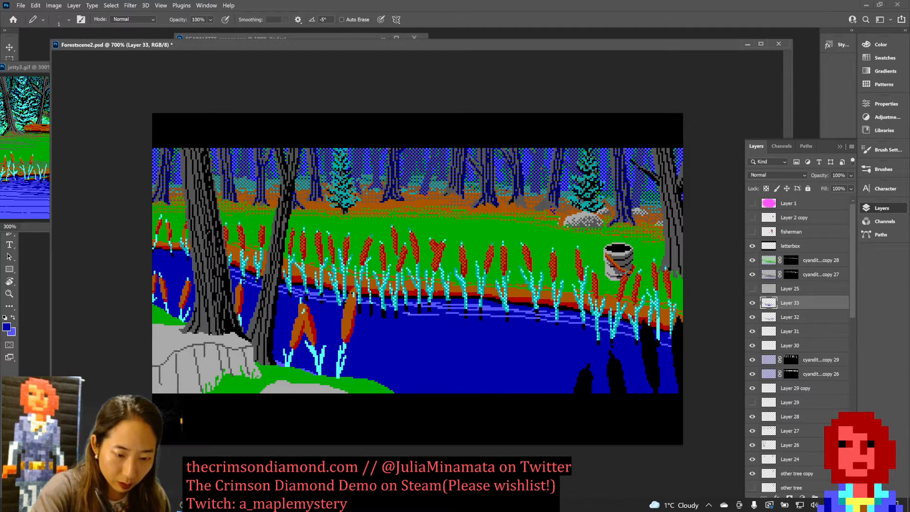
pyautogui.hotkey('ctrl', 's')
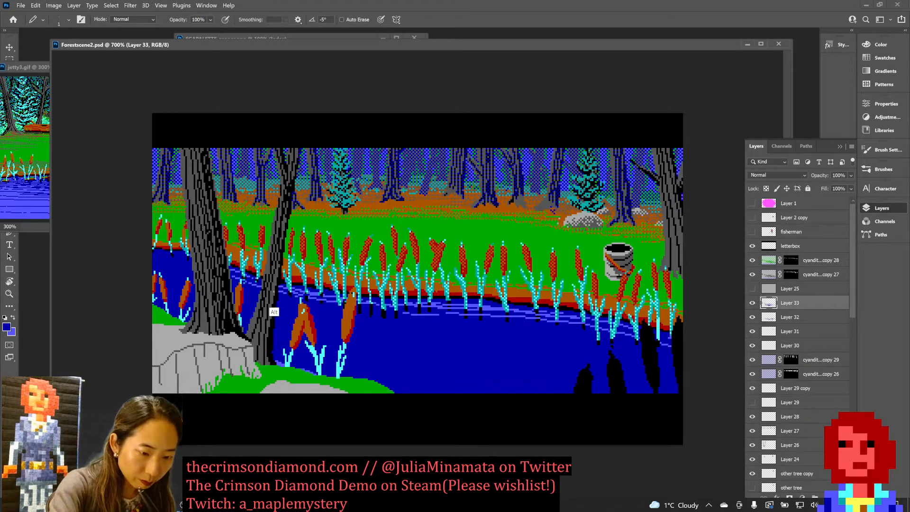
# Step: Touch up the water's edge between the two large foreground trees in sampled black and dark blue, and save
pyautogui.keyDown('alt'); pyautogui.click(273, 314); pyautogui.keyUp('alt')
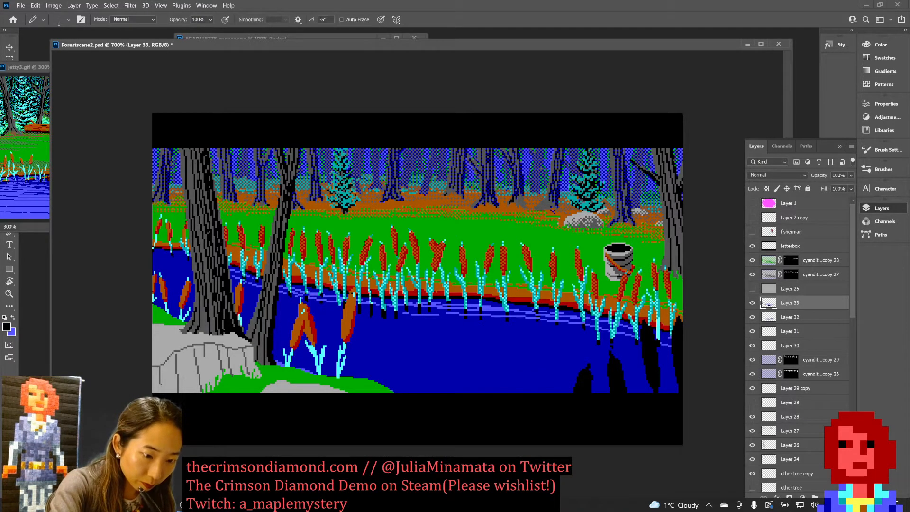
pyautogui.click(258, 278)
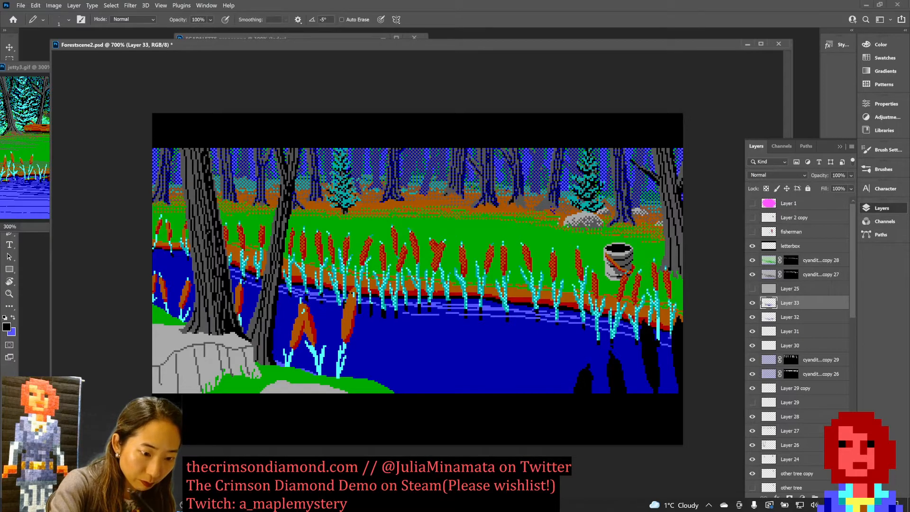
pyautogui.keyDown('alt'); pyautogui.click(245, 295); pyautogui.keyUp('alt')
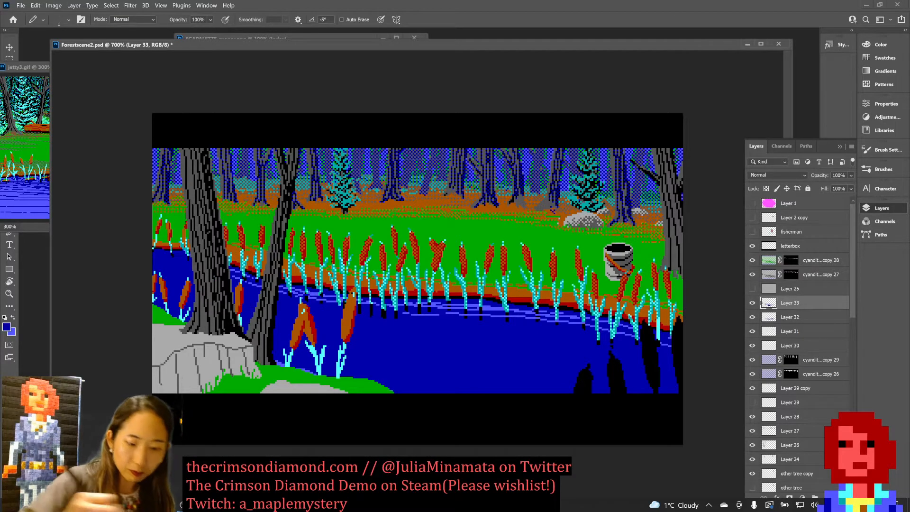
pyautogui.hotkey('ctrl', 's')
# Step: Refine the far bank's ripples with light blue pixels and dark blue corrections
pyautogui.hotkey('ctrl', '-')
pyautogui.hotkey('ctrl', '-')
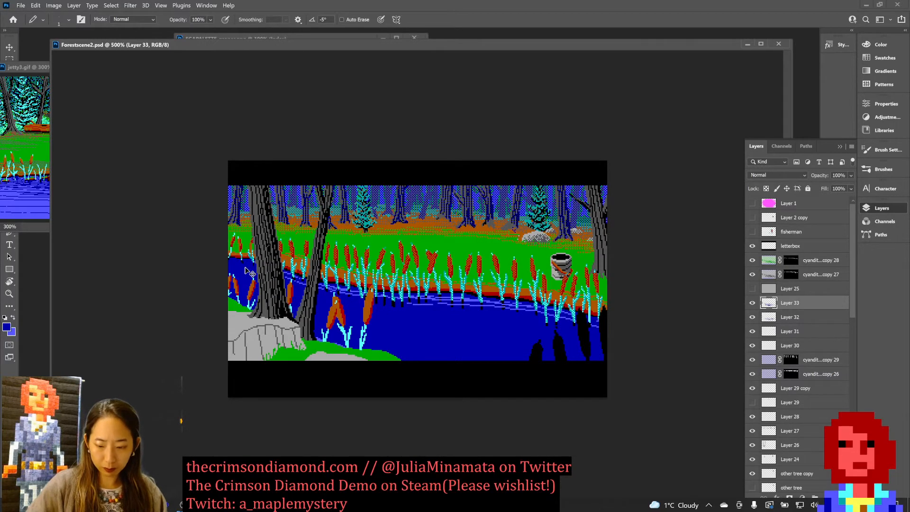
pyautogui.hotkey('ctrl', '+')
pyautogui.hotkey('ctrl', '+')
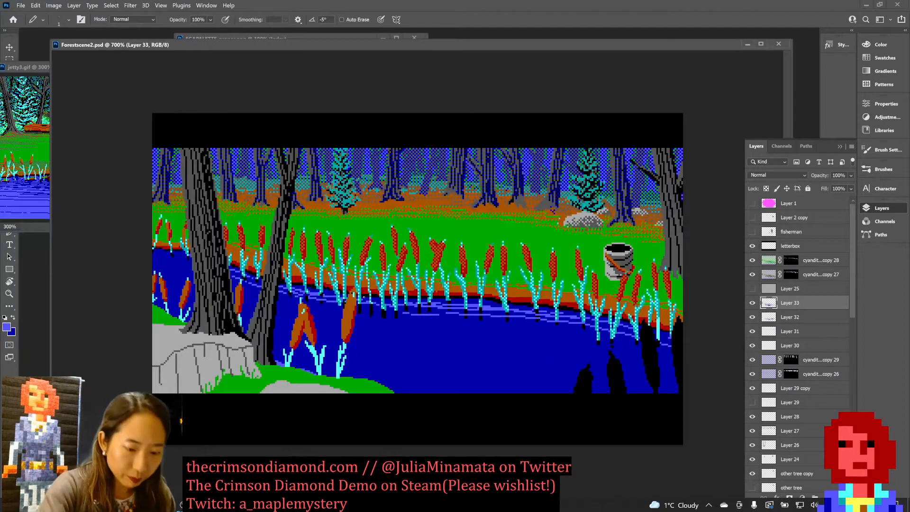
pyautogui.press('x')
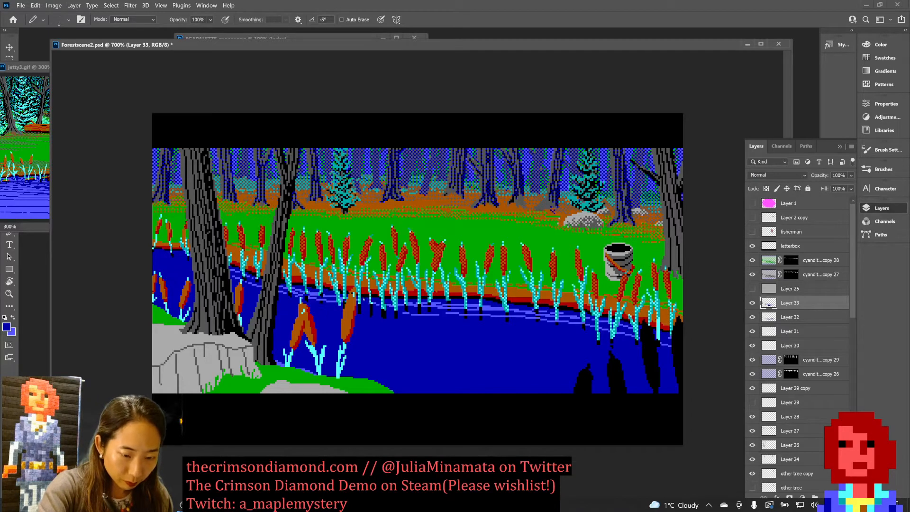
pyautogui.press('x')
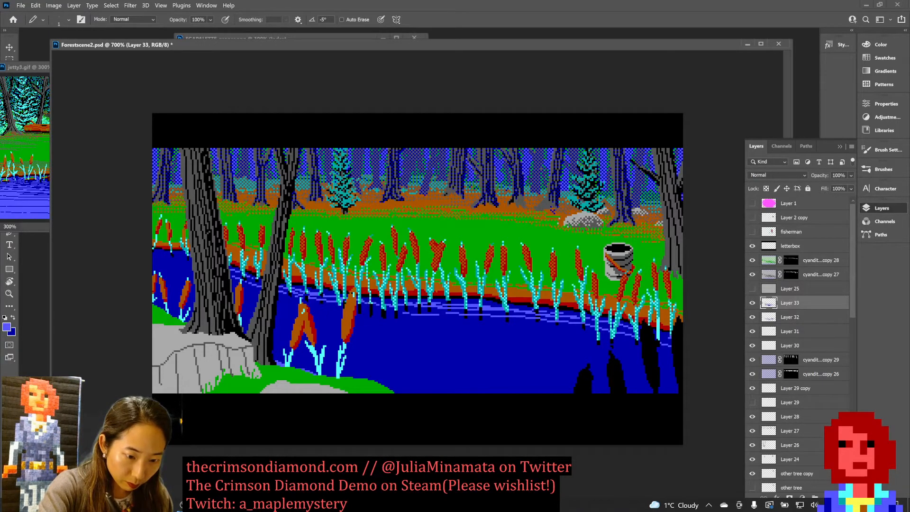
pyautogui.press('x')
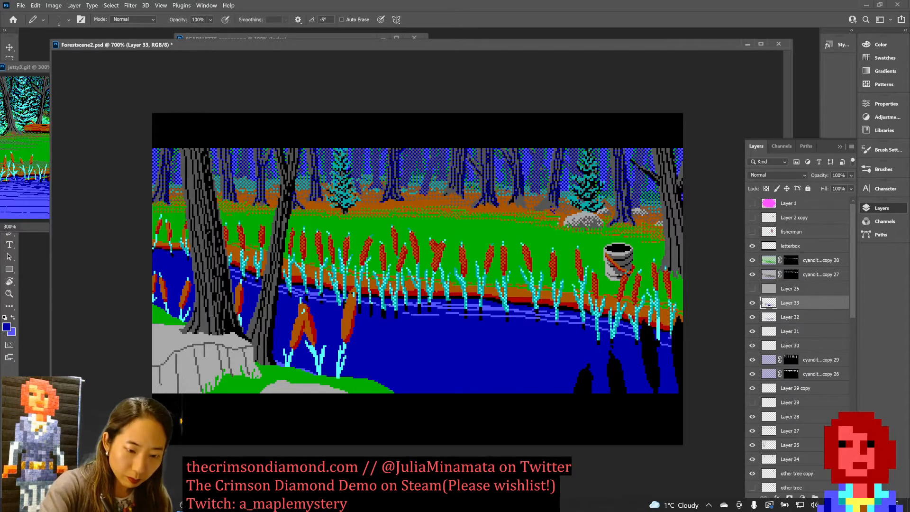
# Step: Examine the river and its far-bank ripples at several magnifications
pyautogui.hotkey('ctrl', '-')
pyautogui.hotkey('ctrl', '-')
pyautogui.hotkey('ctrl', '-')
pyautogui.hotkey('ctrl', '-')
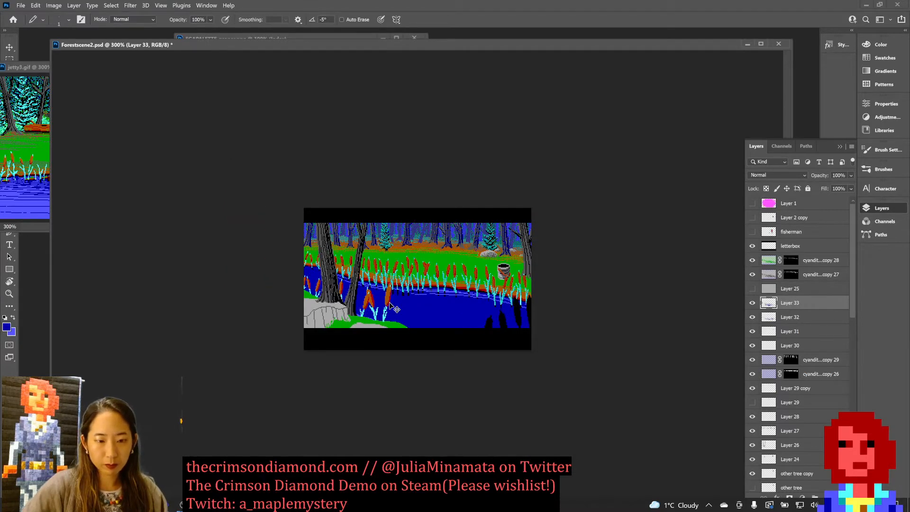
pyautogui.hotkey('ctrl', '+')
pyautogui.hotkey('ctrl', '+')
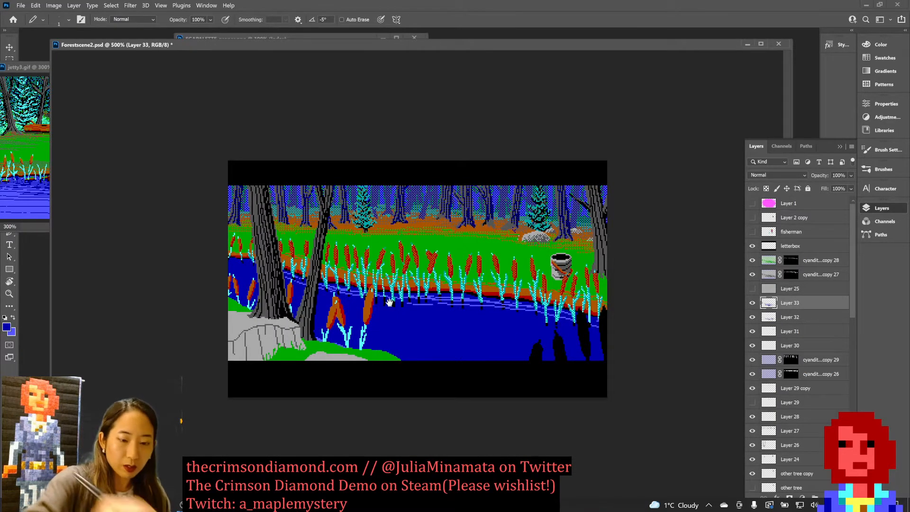
pyautogui.hotkey('ctrl', '+')
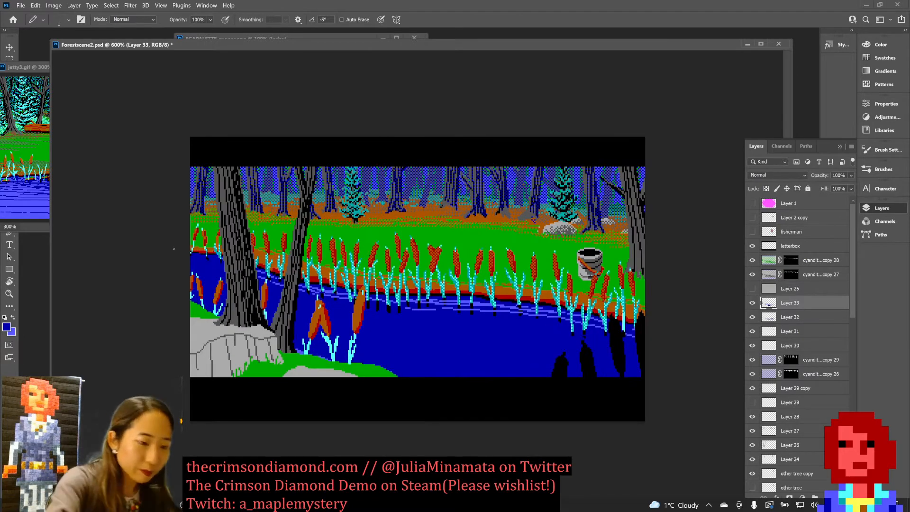
pyautogui.press('x')
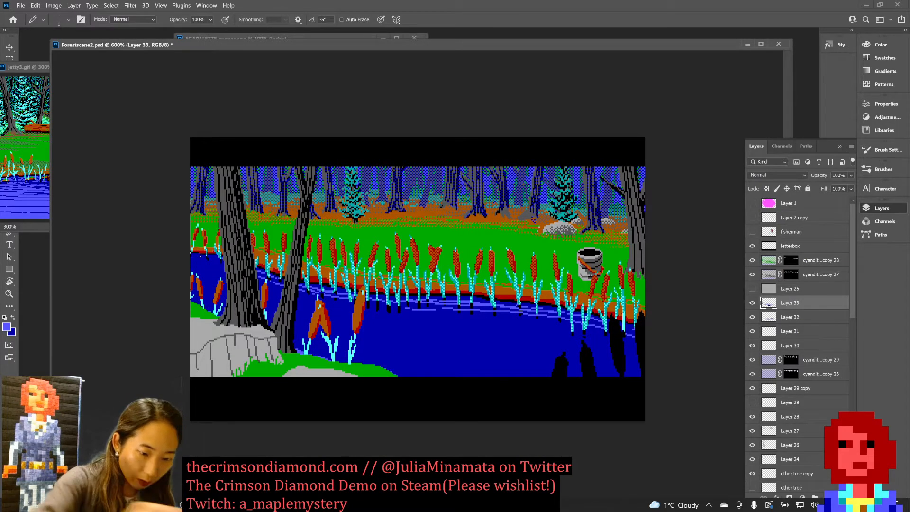
pyautogui.hotkey('ctrl', '-')
pyautogui.hotkey('ctrl', '-')
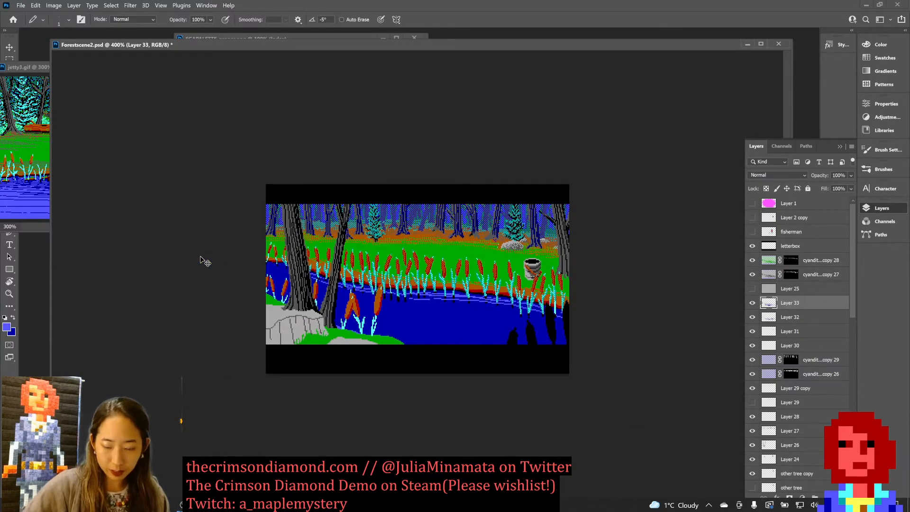
pyautogui.hotkey('ctrl', '+')
pyautogui.hotkey('ctrl', '+')
pyautogui.hotkey('ctrl', '+')
pyautogui.hotkey('ctrl', '+')
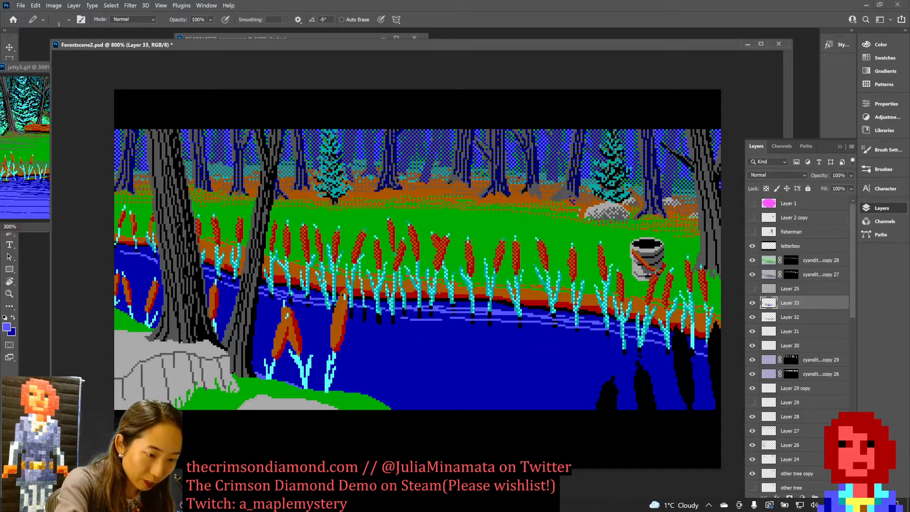
# Step: Draw light blue ripples in the water left of the large foreground tree, touch them up in sampled dark blue, and save
pyautogui.press('x')
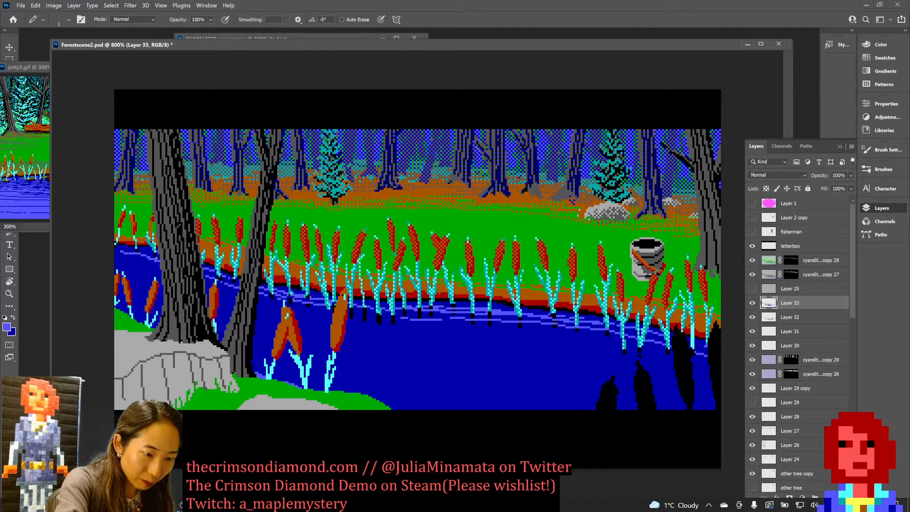
pyautogui.click(162, 259)
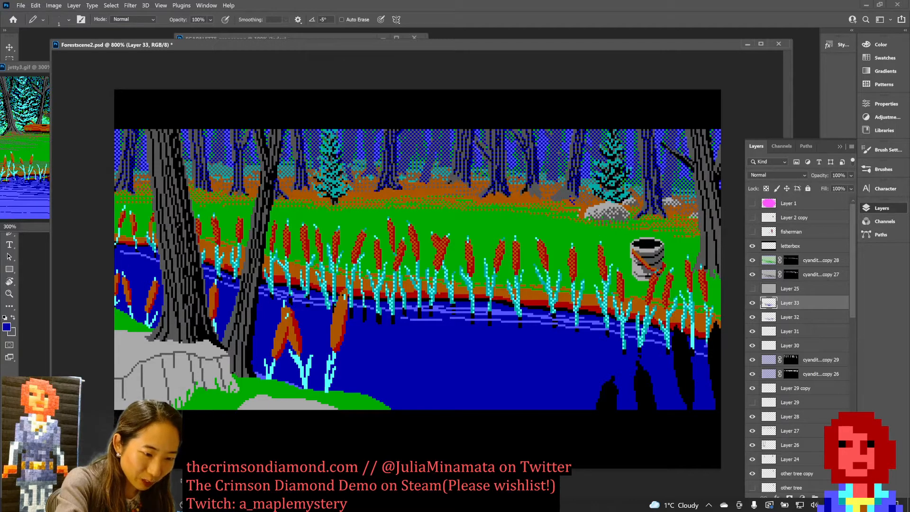
pyautogui.press('x')
pyautogui.press('x')
pyautogui.keyDown('alt'); pyautogui.click(133, 256); pyautogui.keyUp('alt')
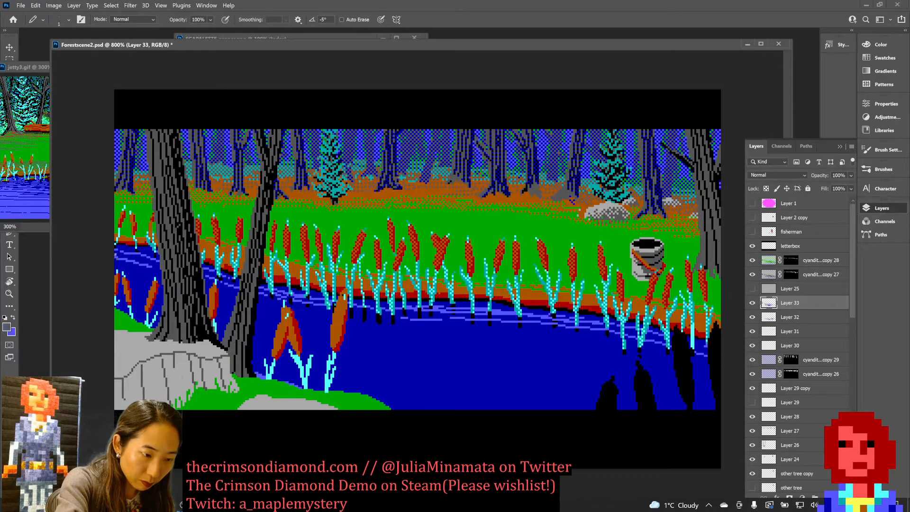
pyautogui.keyDown('alt'); pyautogui.click(122, 280); pyautogui.keyUp('alt')
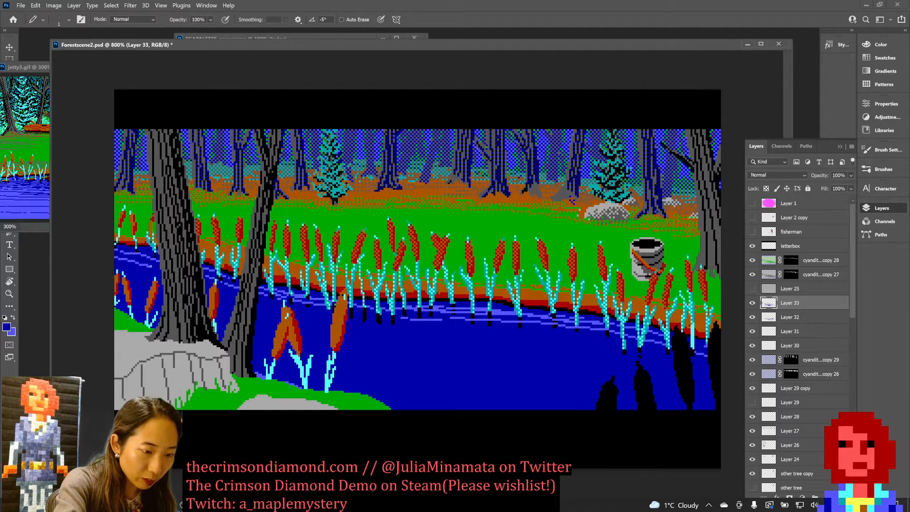
pyautogui.hotkey('ctrl', 's')
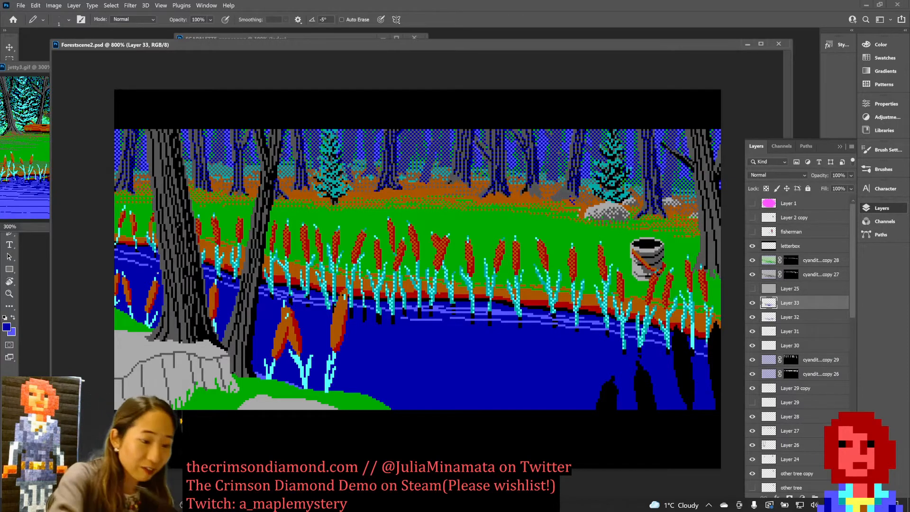
pyautogui.press('x')
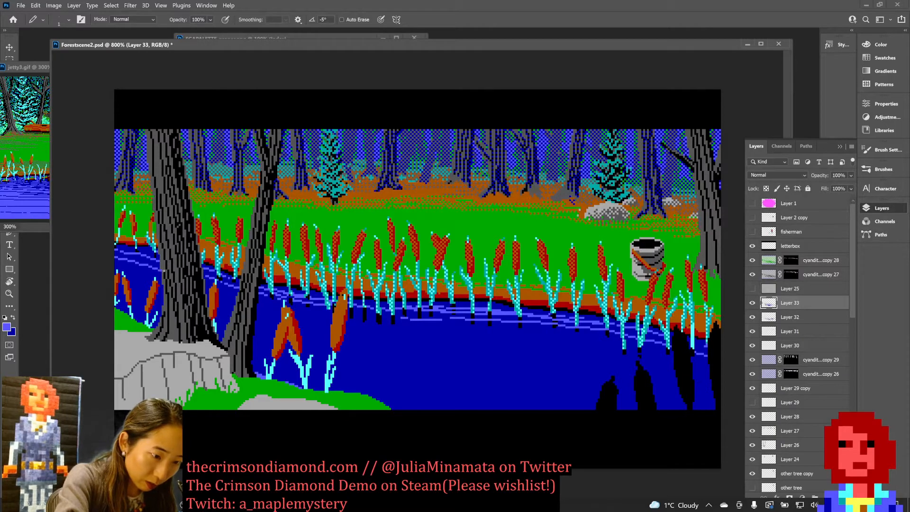
pyautogui.hotkey('ctrl', 's')
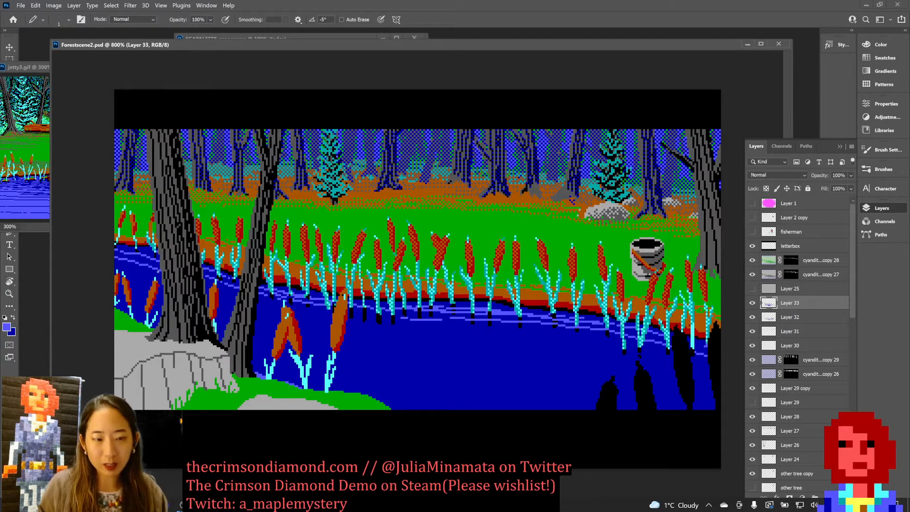
# Step: Check the new ripples beside the large foreground tree against the whole scene at different magnifications
pyautogui.hotkey('ctrl', '-')
pyautogui.hotkey('ctrl', '-')
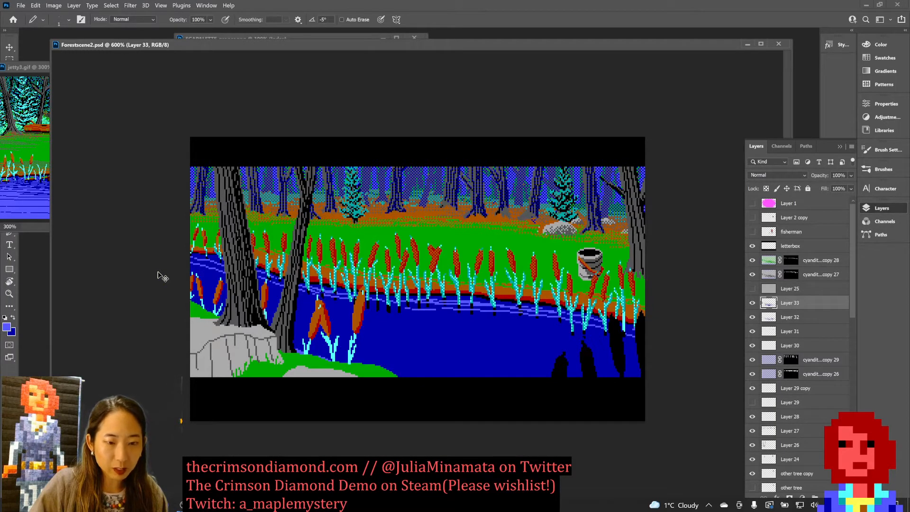
pyautogui.hotkey('ctrl', '+')
pyautogui.hotkey('ctrl', '+')
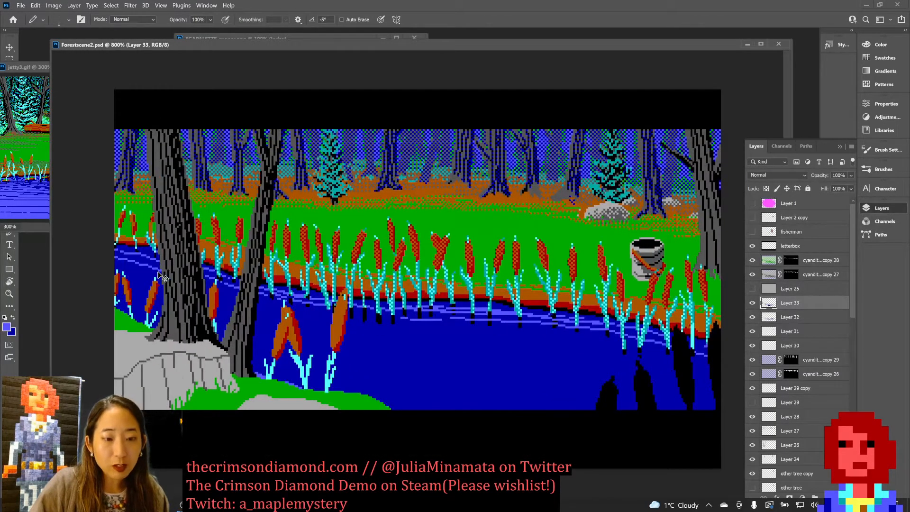
pyautogui.hotkey('ctrl', '-')
pyautogui.hotkey('ctrl', '-')
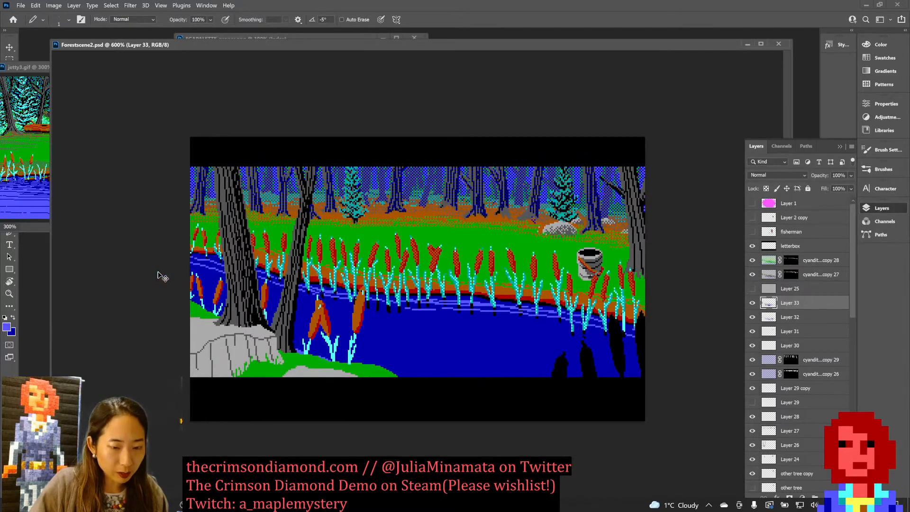
pyautogui.hotkey('ctrl', '+')
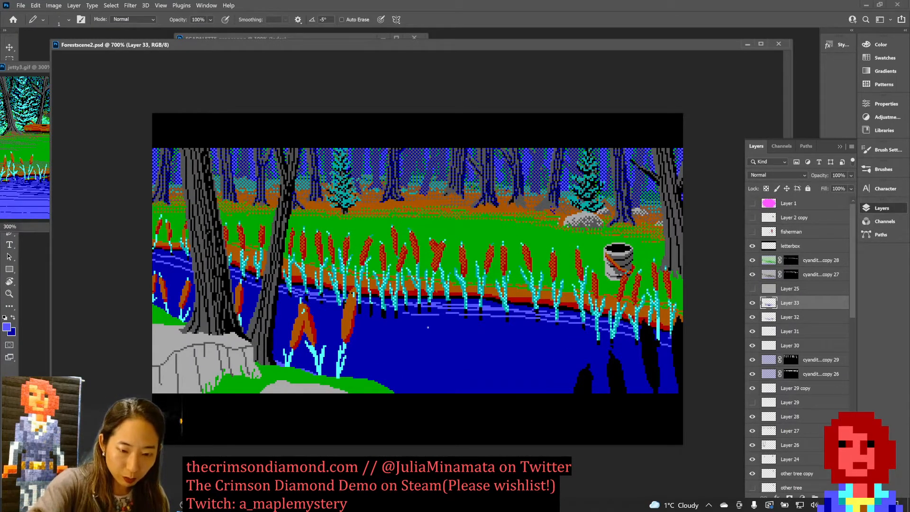
pyautogui.moveTo(430, 328); pyautogui.dragTo(589, 341)
pyautogui.hotkey('ctrl', 'z')
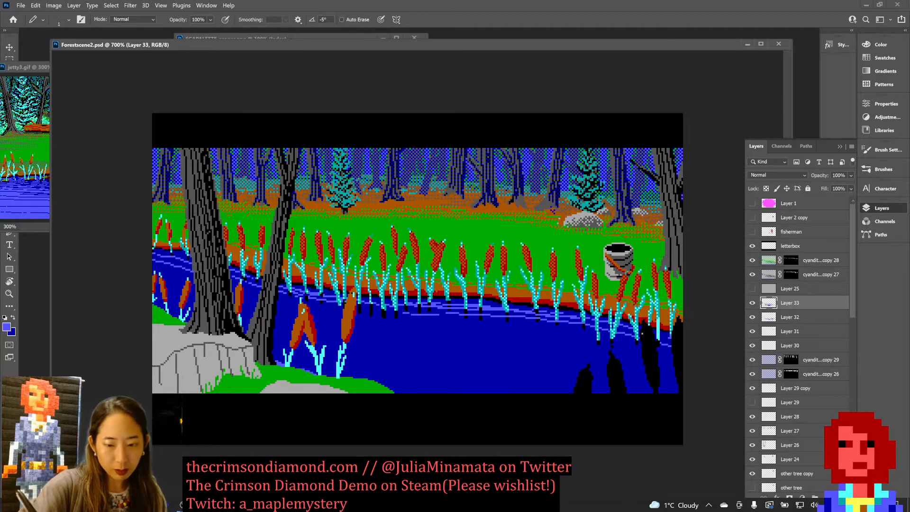
pyautogui.press('w')
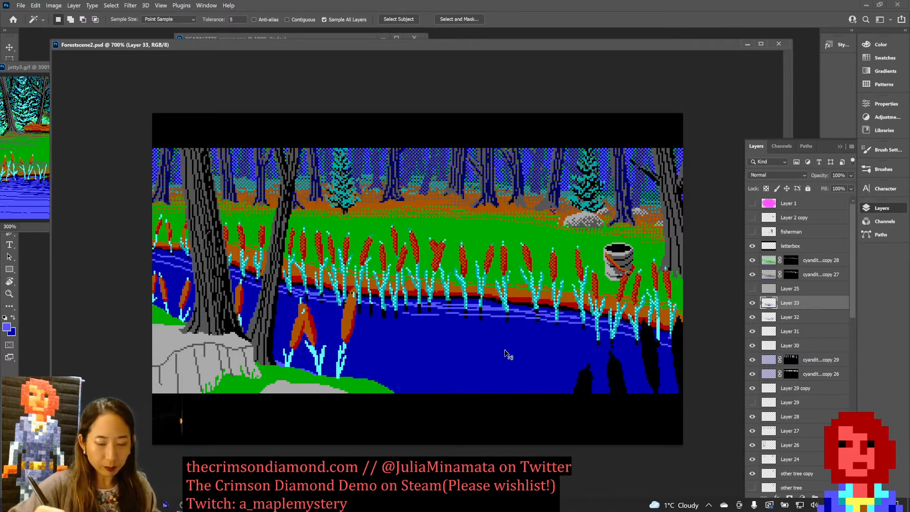
pyautogui.press('b')
pyautogui.moveTo(446, 326); pyautogui.dragTo(675, 369)
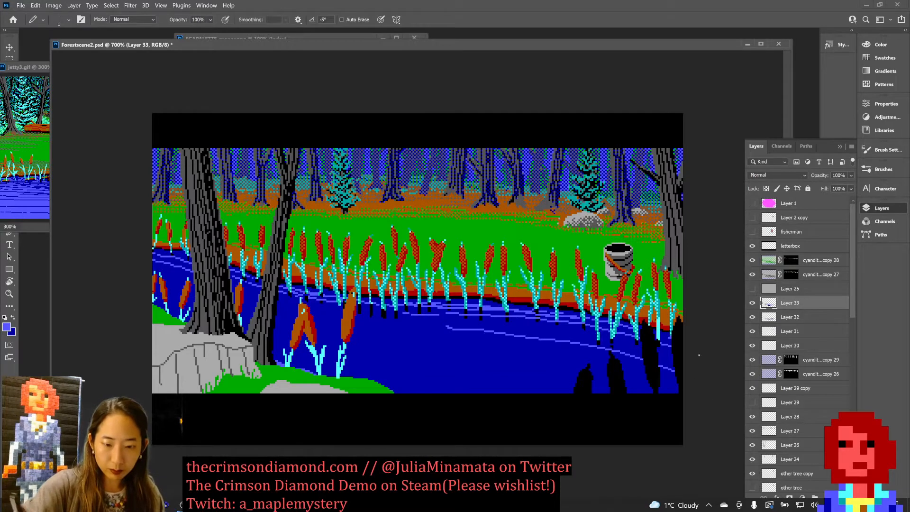
pyautogui.hotkey('ctrl', 'z')
# Step: Draw two long light blue ripple lines from mid-river to the black reflections at the picture's right edge
pyautogui.moveTo(428, 331)
pyautogui.mouseDown()
pyautogui.moveTo(527, 335)
pyautogui.moveTo(675, 370)
pyautogui.mouseUp()
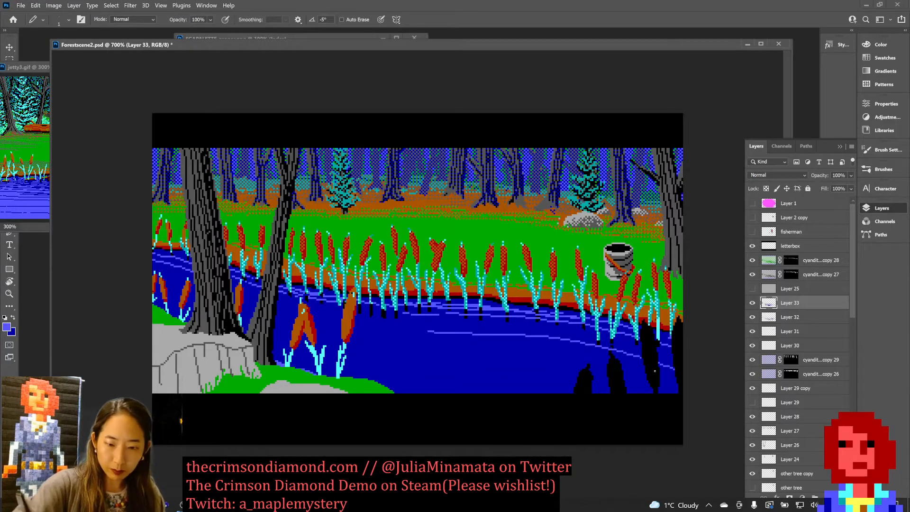
pyautogui.moveTo(493, 324); pyautogui.dragTo(674, 364)
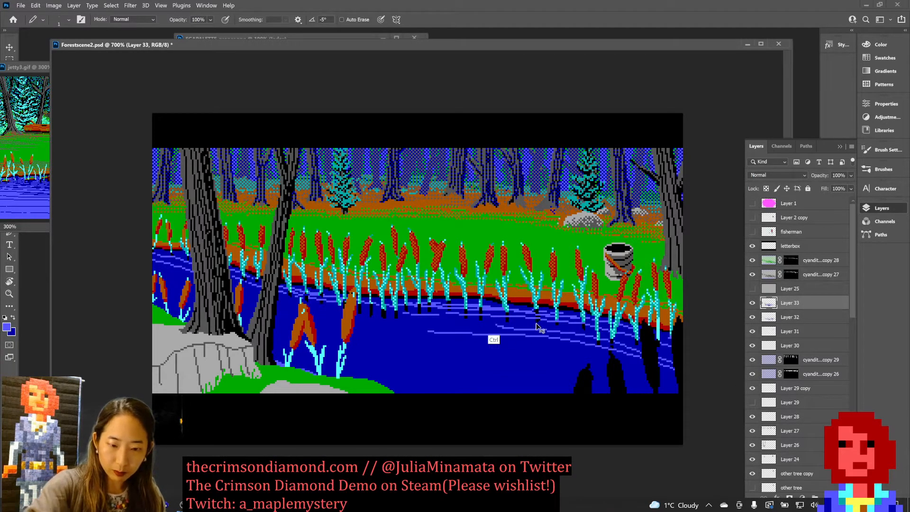
pyautogui.hotkey('ctrl', 'z')
pyautogui.moveTo(476, 326)
pyautogui.mouseDown()
pyautogui.moveTo(594, 337)
pyautogui.moveTo(674, 364)
pyautogui.mouseUp()
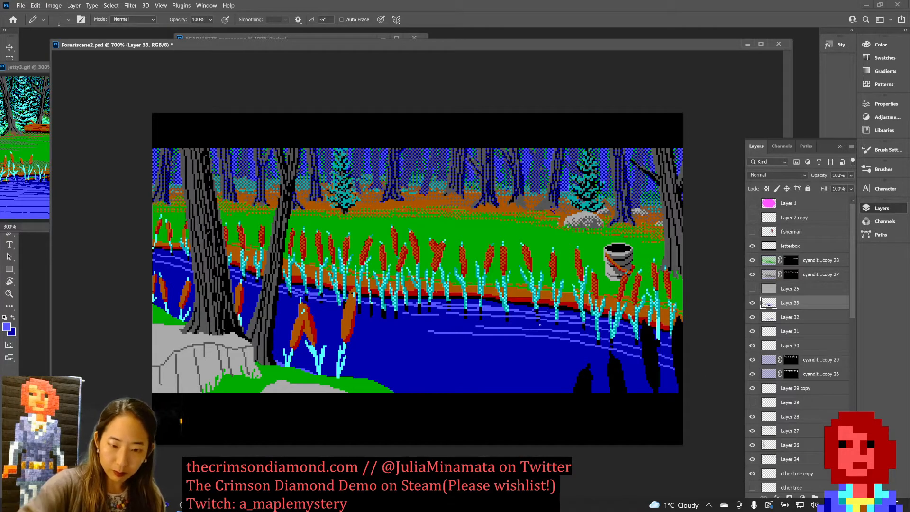
# Step: Add shorter light blue ripples below the middle cattails, touch them up in dark blue, and save
pyautogui.moveTo(403, 322); pyautogui.dragTo(460, 330)
pyautogui.hotkey('ctrl', 'z')
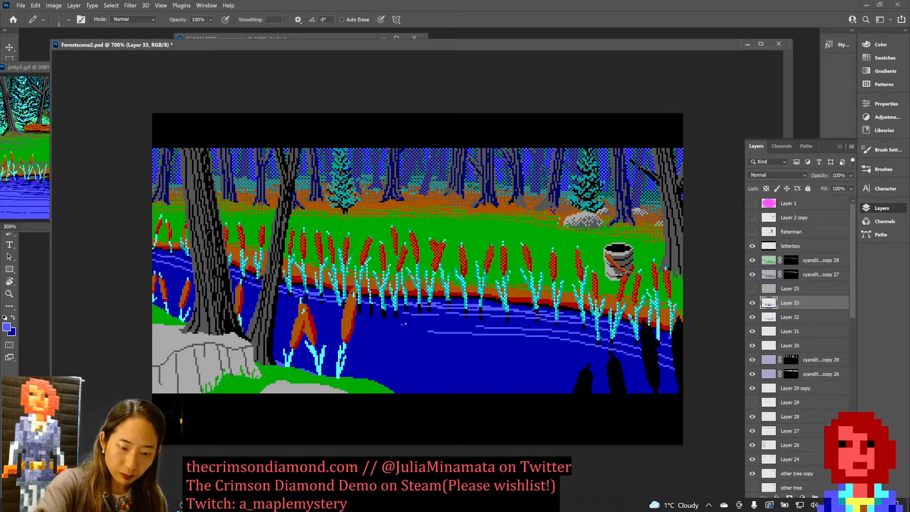
pyautogui.moveTo(402, 324); pyautogui.dragTo(453, 329)
pyautogui.hotkey('ctrl', 'z')
pyautogui.moveTo(399, 322); pyautogui.dragTo(487, 329)
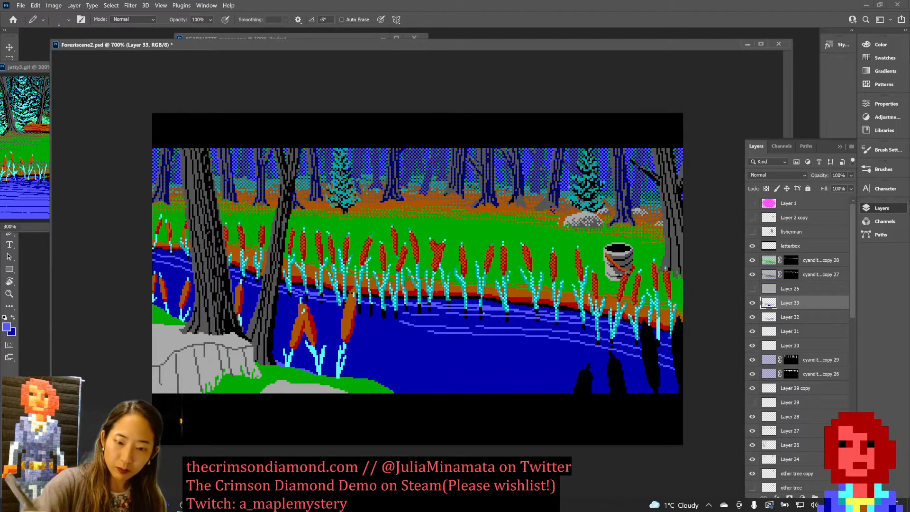
pyautogui.moveTo(359, 320); pyautogui.dragTo(399, 326)
pyautogui.hotkey('ctrl', 'z')
pyautogui.hotkey('ctrl', 'z')
pyautogui.press('x')
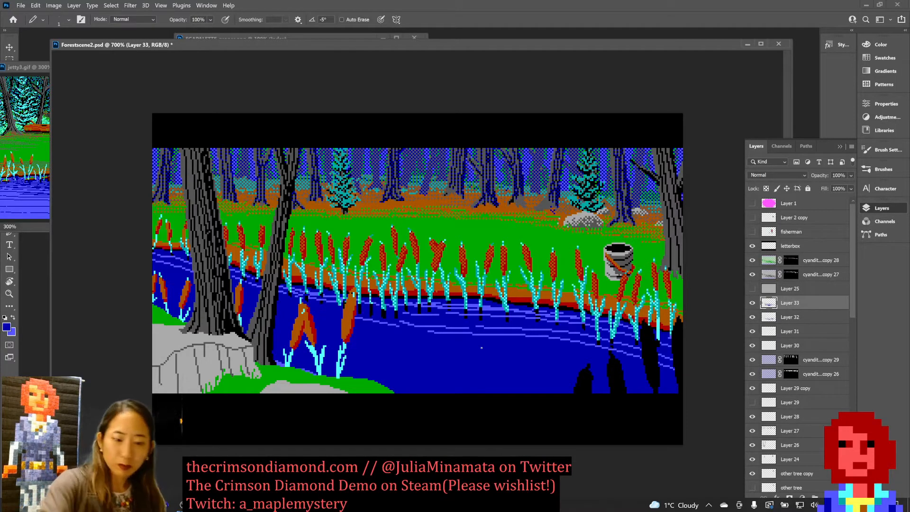
pyautogui.hotkey('ctrl', 's')
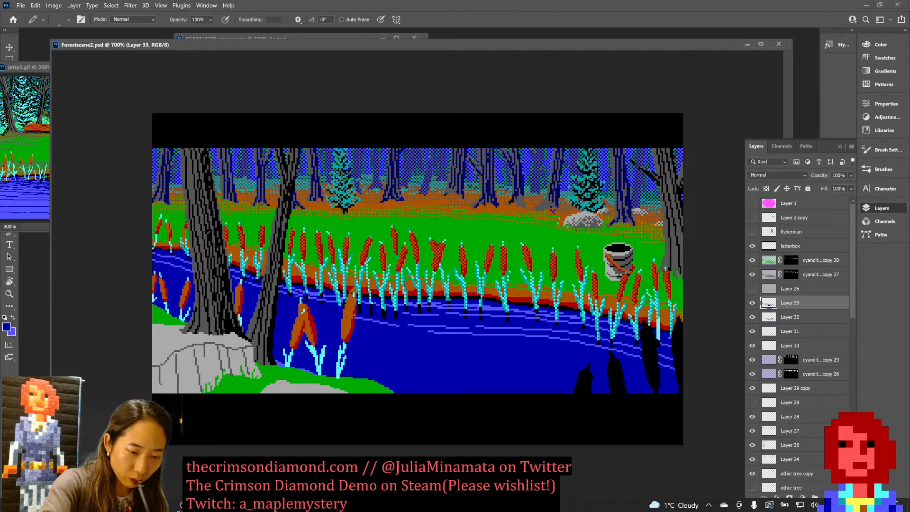
# Step: Draw light blue ripple lines from the leaning tree past the large foreground cattails toward mid-river, and save
pyautogui.press('x')
pyautogui.moveTo(278, 298); pyautogui.dragTo(344, 311)
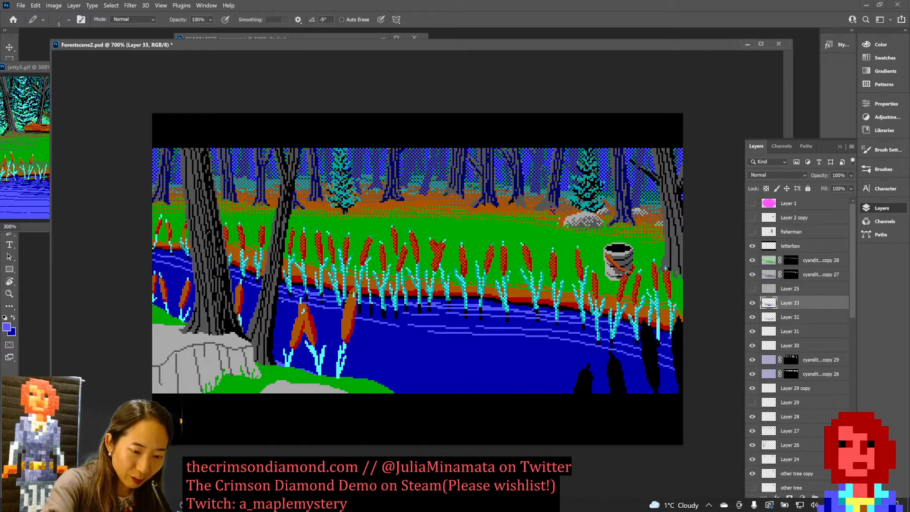
pyautogui.hotkey('ctrl', 'z')
pyautogui.moveTo(278, 300); pyautogui.dragTo(342, 316)
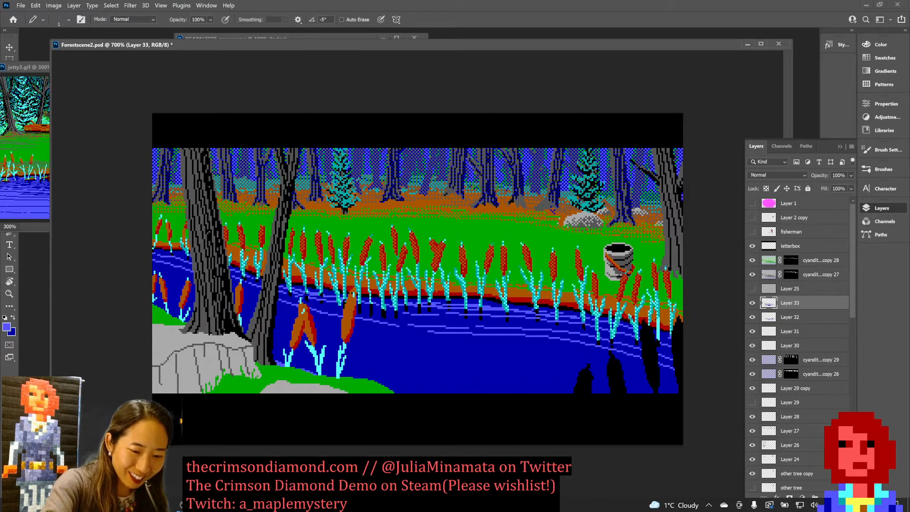
pyautogui.moveTo(278, 295); pyautogui.dragTo(413, 321)
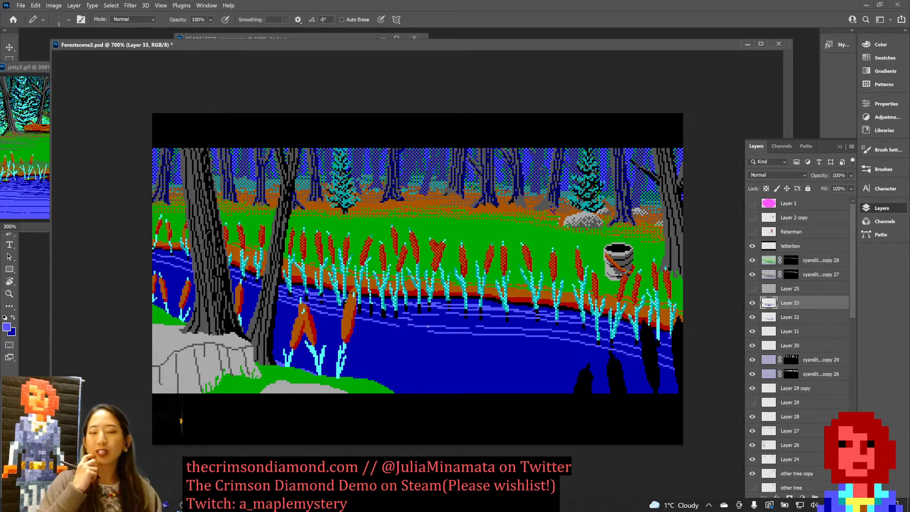
pyautogui.hotkey('ctrl', 's')
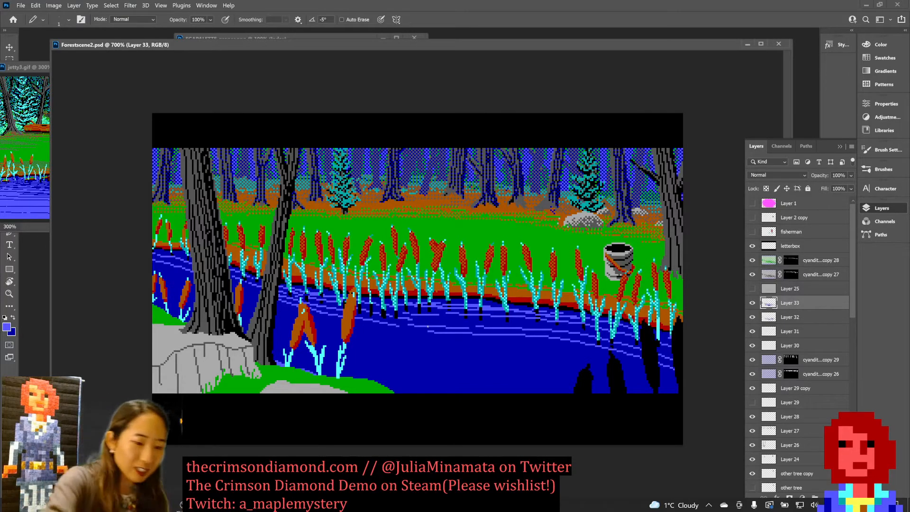
# Step: Add light blue ripples between the two foreground trees and short ones around the large foreground cattails
pyautogui.moveTo(242, 286); pyautogui.dragTo(340, 321)
pyautogui.hotkey('ctrl', 'z')
pyautogui.hotkey('ctrl', 'z')
pyautogui.moveTo(277, 308); pyautogui.dragTo(296, 318)
pyautogui.moveTo(317, 325); pyautogui.dragTo(340, 325)
pyautogui.hotkey('ctrl', 'z')
pyautogui.moveTo(355, 326); pyautogui.dragTo(382, 333)
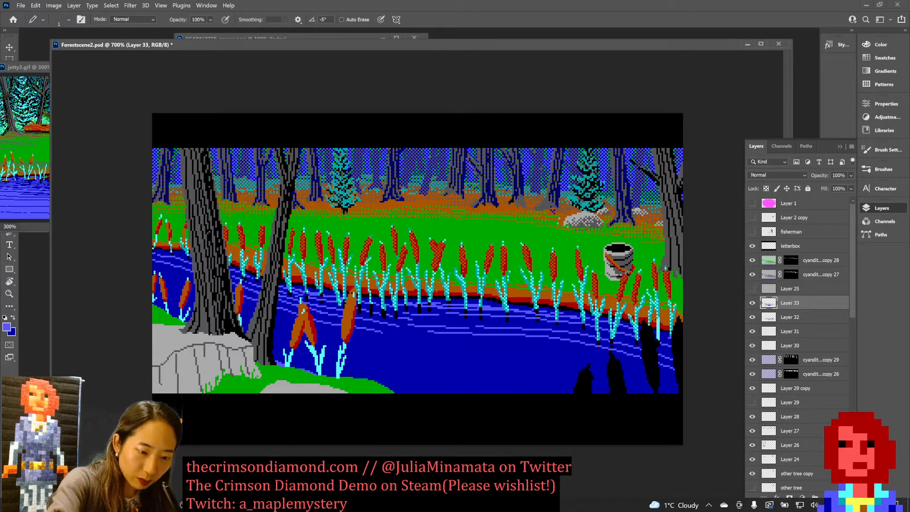
# Step: Add more light blue ripples along the bank and around the cattails left of the large foreground tree, saving the file
pyautogui.moveTo(151, 265)
pyautogui.mouseDown()
pyautogui.moveTo(191, 280)
pyautogui.moveTo(171, 286)
pyautogui.moveTo(187, 280)
pyautogui.moveTo(176, 298)
pyautogui.moveTo(181, 289)
pyautogui.moveTo(161, 289)
pyautogui.mouseUp()
pyautogui.hotkey('ctrl', 'z')
pyautogui.hotkey('ctrl', 'z')
pyautogui.hotkey('ctrl', 'z')
pyautogui.moveTo(166, 290); pyautogui.dragTo(180, 298)
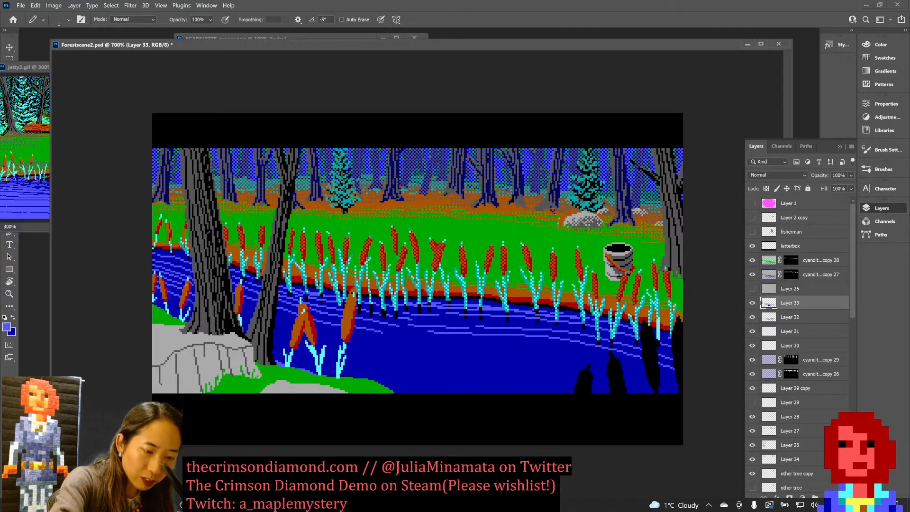
pyautogui.hotkey('ctrl', 'z')
pyautogui.moveTo(153, 250); pyautogui.dragTo(184, 256)
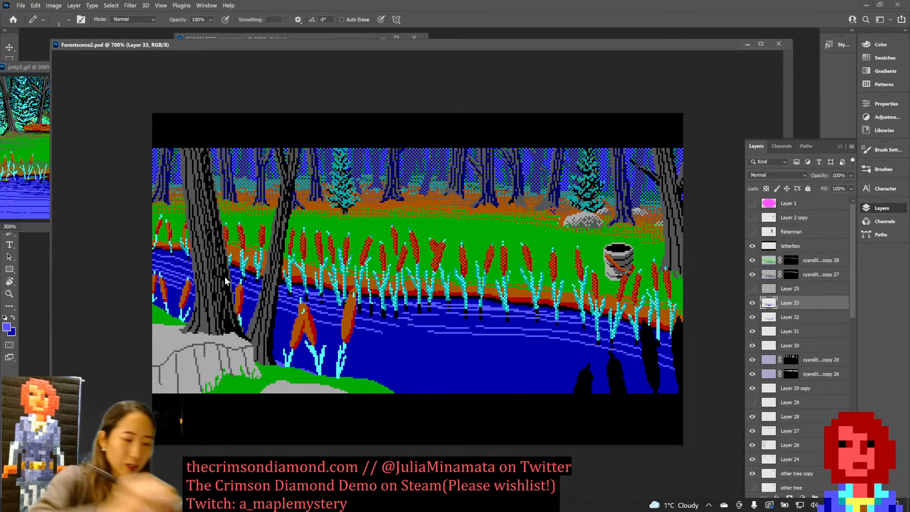
pyautogui.hotkey('ctrl', 's')
pyautogui.moveTo(159, 286); pyautogui.dragTo(197, 304)
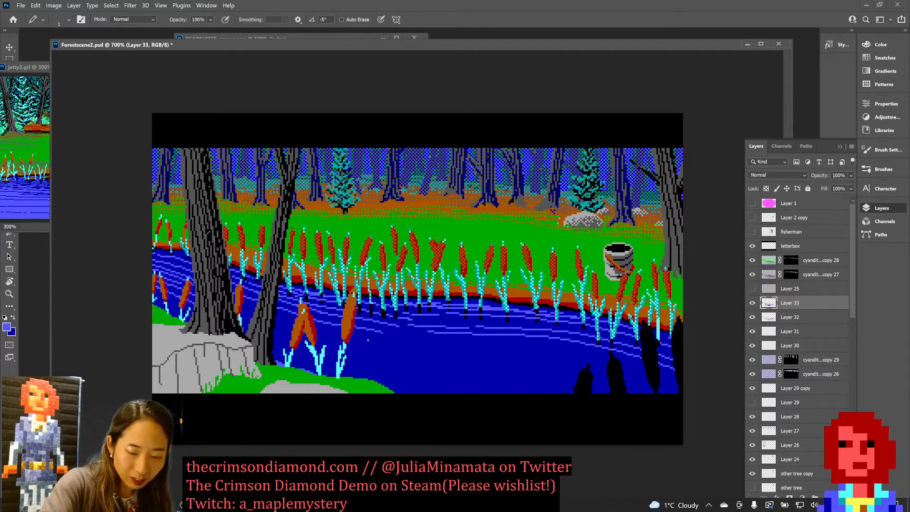
# Step: Draw long light blue ripple lines from the large foreground cattails across mid-river toward the dark foreground reeds
pyautogui.moveTo(361, 340); pyautogui.dragTo(678, 386)
pyautogui.hotkey('ctrl', 'z')
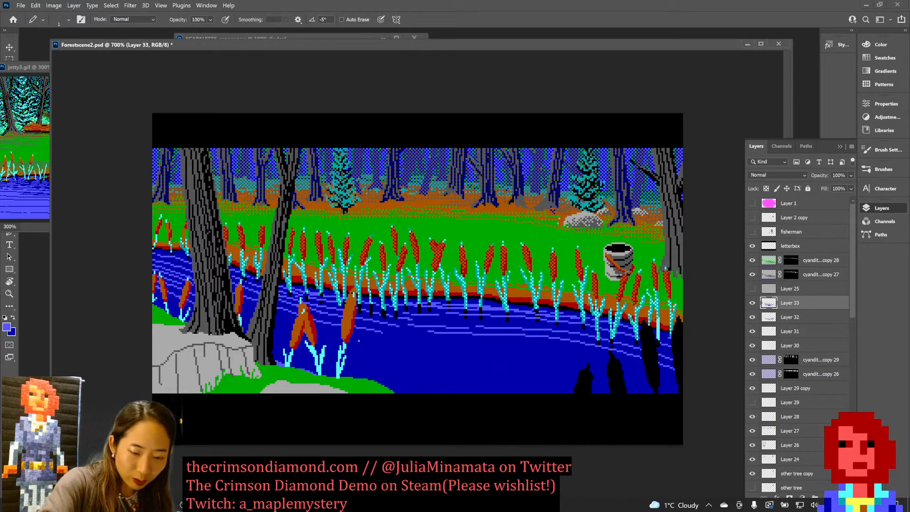
pyautogui.moveTo(358, 341)
pyautogui.mouseDown()
pyautogui.moveTo(447, 351)
pyautogui.moveTo(699, 411)
pyautogui.mouseUp()
pyautogui.moveTo(416, 337)
pyautogui.mouseDown()
pyautogui.moveTo(611, 364)
pyautogui.moveTo(672, 393)
pyautogui.mouseUp()
pyautogui.hotkey('ctrl', 'z')
pyautogui.moveTo(414, 340)
pyautogui.mouseDown()
pyautogui.moveTo(475, 342)
pyautogui.moveTo(721, 429)
pyautogui.mouseUp()
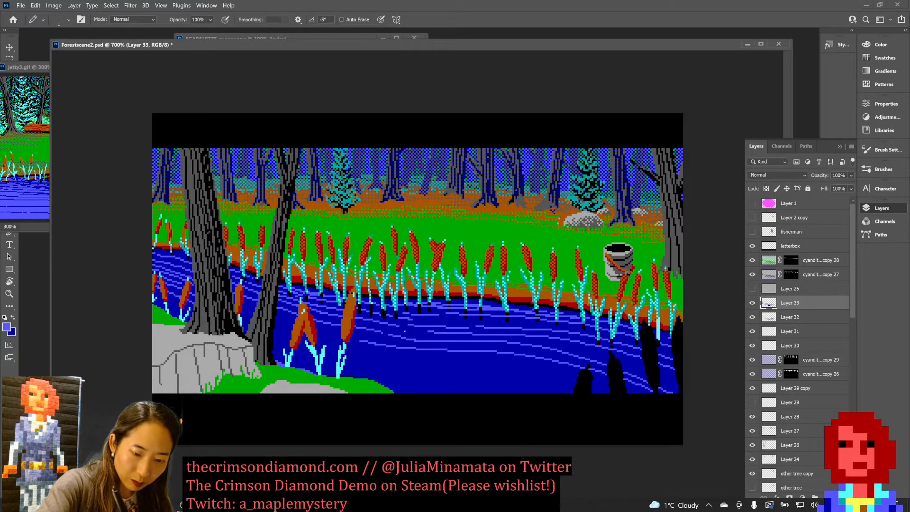
pyautogui.moveTo(405, 330)
pyautogui.mouseDown()
pyautogui.moveTo(446, 326)
pyautogui.moveTo(430, 332)
pyautogui.mouseUp()
pyautogui.hotkey('ctrl', 'z')
pyautogui.press('x')
pyautogui.press('x')
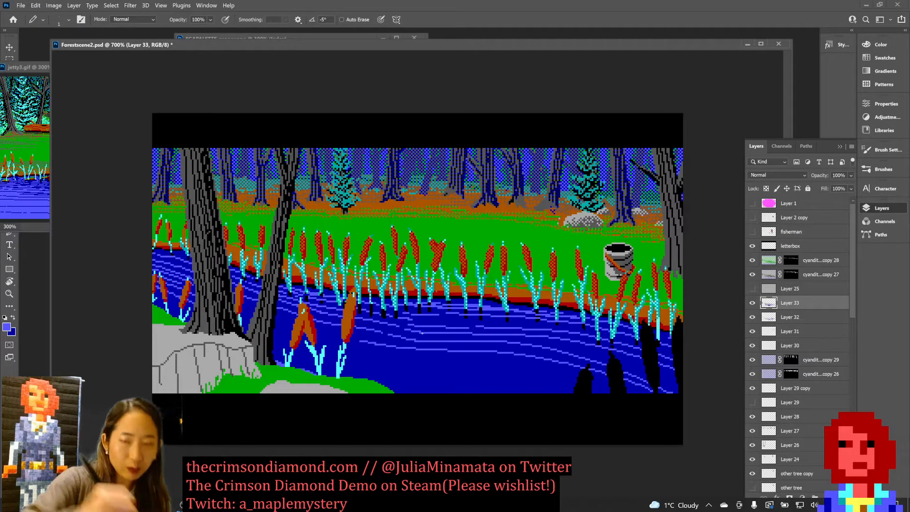
pyautogui.press('x')
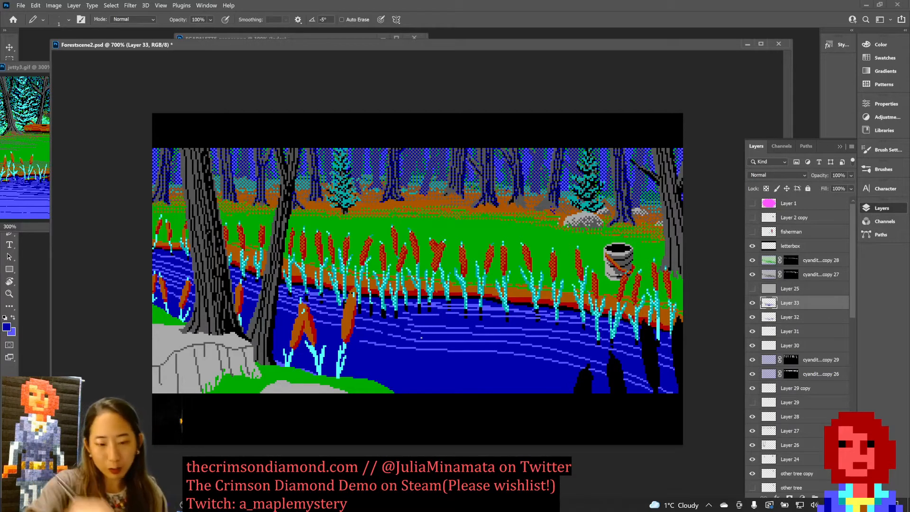
pyautogui.press('x')
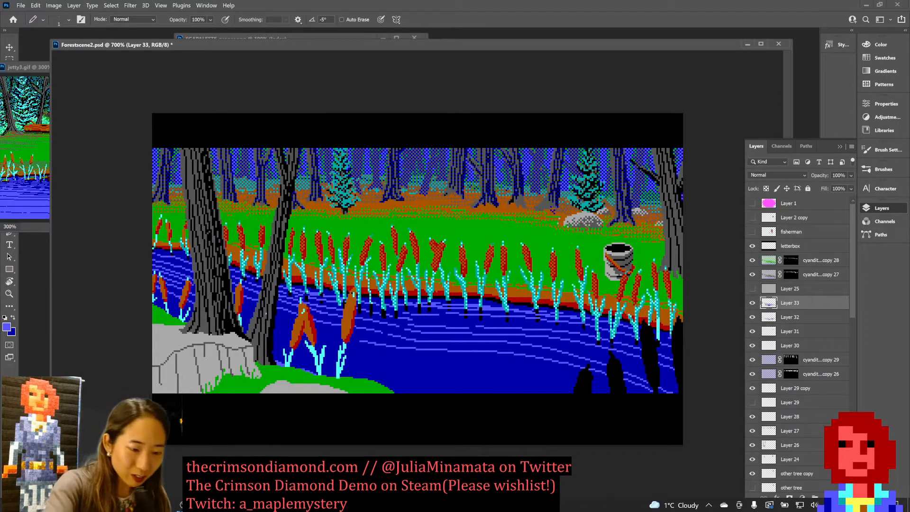
# Step: Add light blue ripples from the leaning tree to the large foreground cattails, save, and add short ones around the cattails beyond the large tree
pyautogui.moveTo(247, 305); pyautogui.dragTo(357, 341)
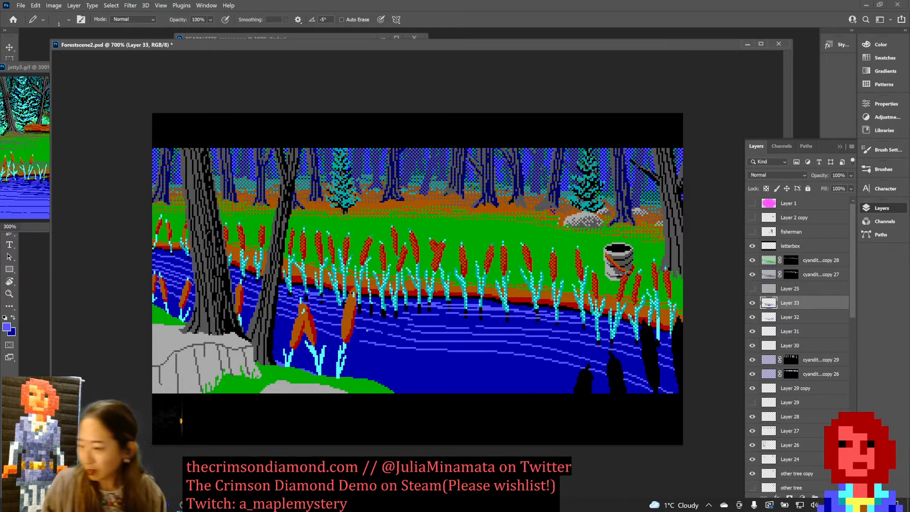
pyautogui.hotkey('ctrl', 's')
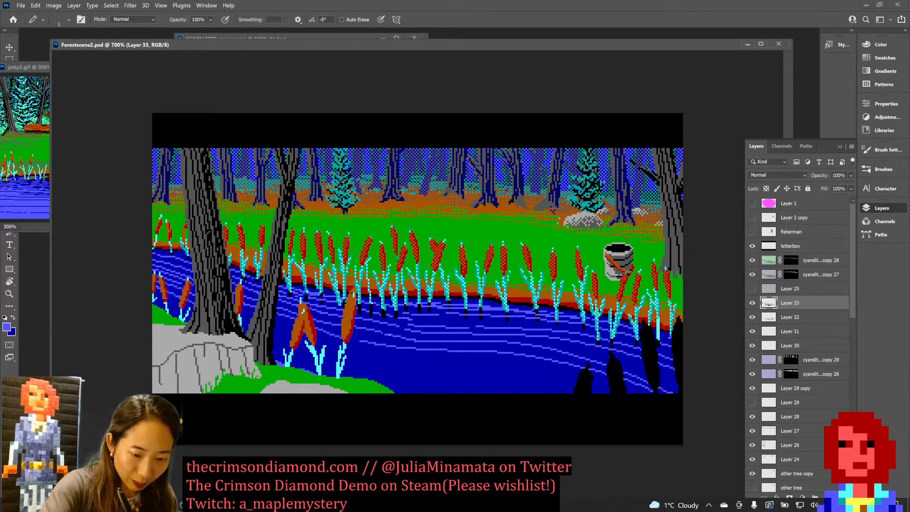
pyautogui.press('x')
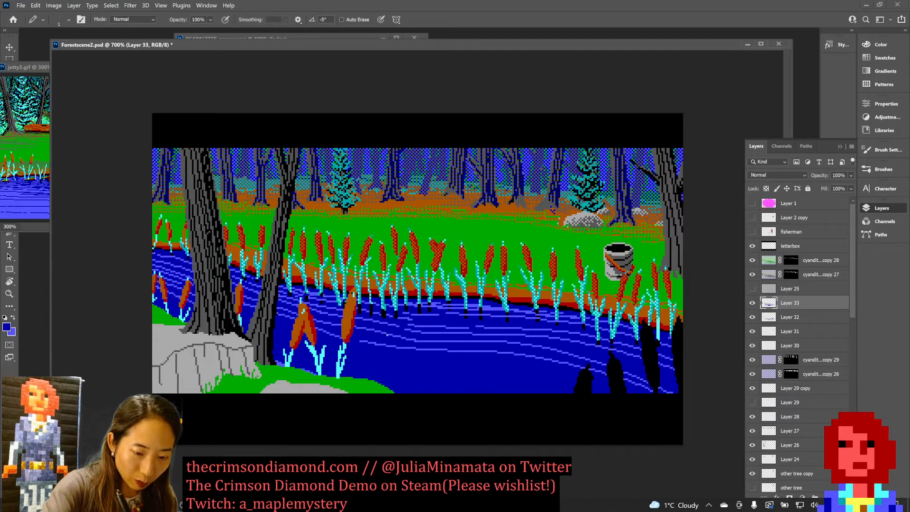
pyautogui.press('x')
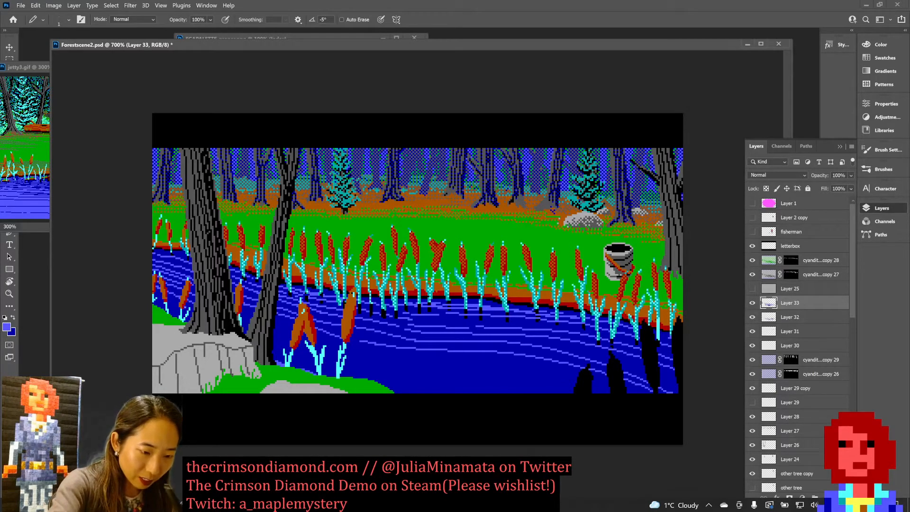
pyautogui.hotkey('ctrl', 'z')
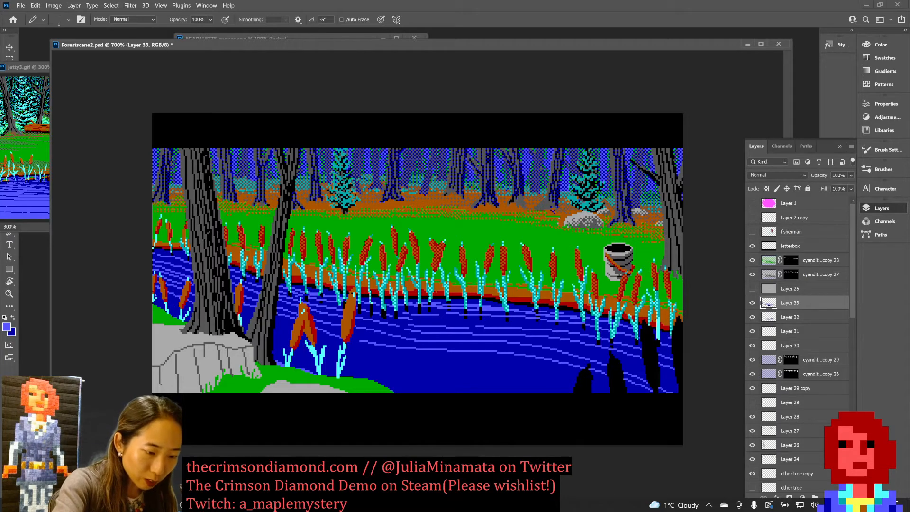
pyautogui.moveTo(153, 293); pyautogui.dragTo(205, 314)
pyautogui.moveTo(154, 300); pyautogui.dragTo(180, 312)
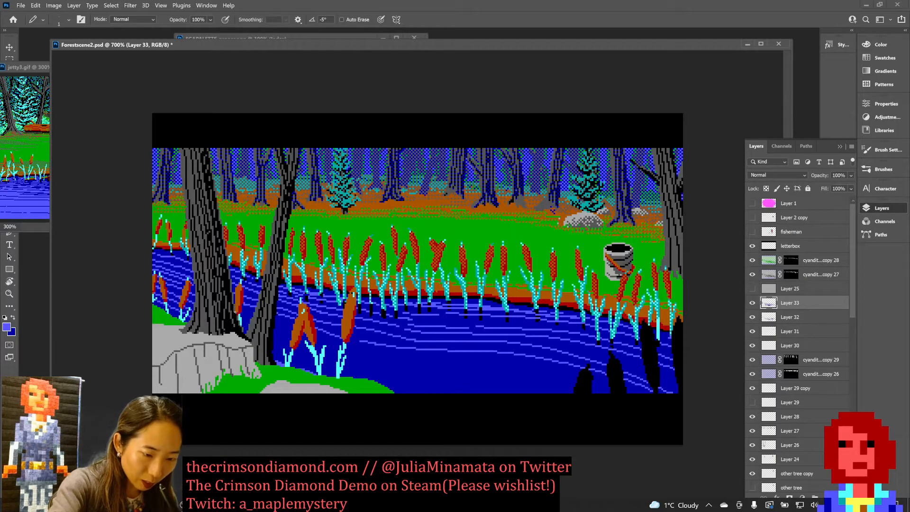
# Step: Fill the remaining plain water between the foreground bank and the dark reeds with long light blue ripples, and save
pyautogui.moveTo(236, 311)
pyautogui.mouseDown()
pyautogui.moveTo(383, 361)
pyautogui.moveTo(496, 366)
pyautogui.moveTo(638, 392)
pyautogui.mouseUp()
pyautogui.hotkey('ctrl', 'z')
pyautogui.hotkey('ctrl', 'z')
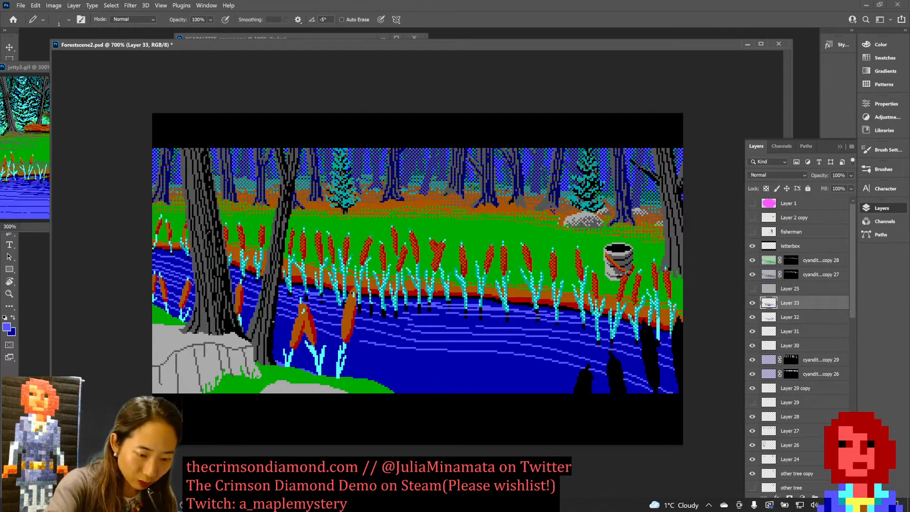
pyautogui.moveTo(273, 322)
pyautogui.mouseDown()
pyautogui.moveTo(380, 363)
pyautogui.moveTo(474, 373)
pyautogui.mouseUp()
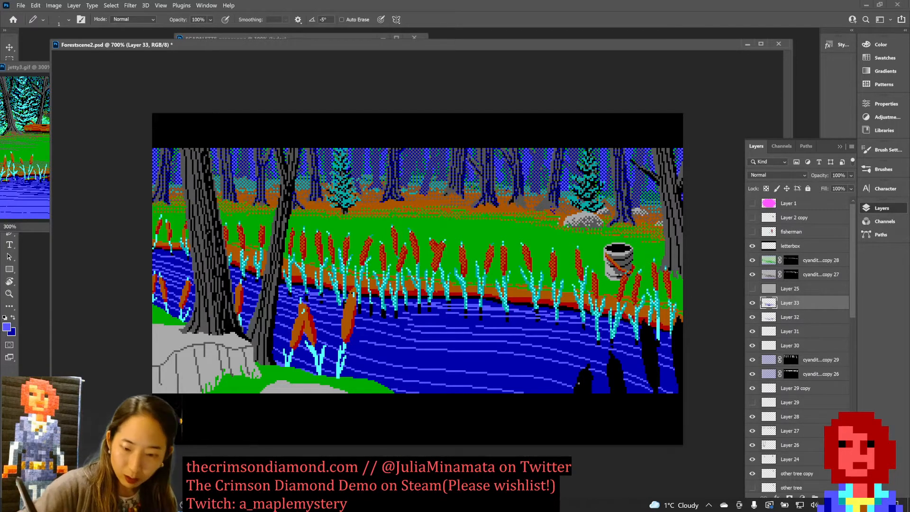
pyautogui.hotkey('ctrl', 's')
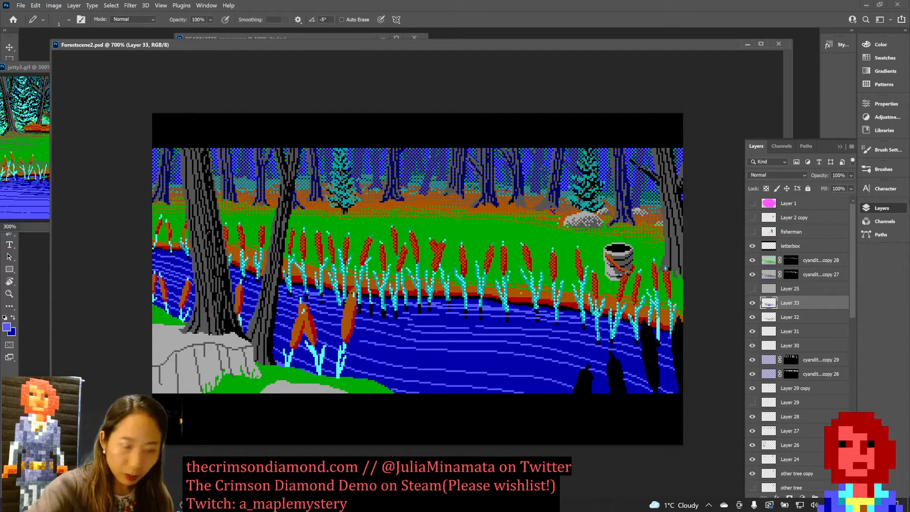
# Step: Examine the water ripples in the jetty3.gif reference, and return to Forestscene2.psd
pyautogui.click(38, 69)
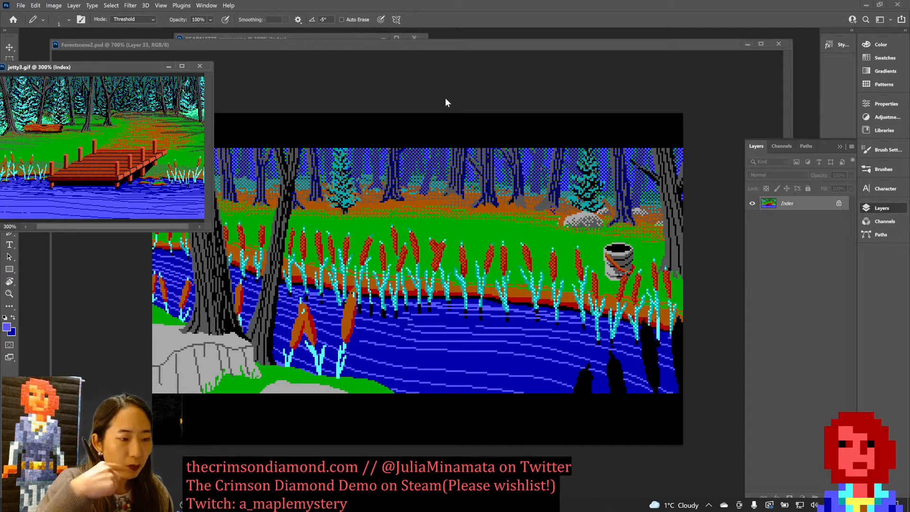
pyautogui.moveTo(108, 67); pyautogui.dragTo(184, 68)
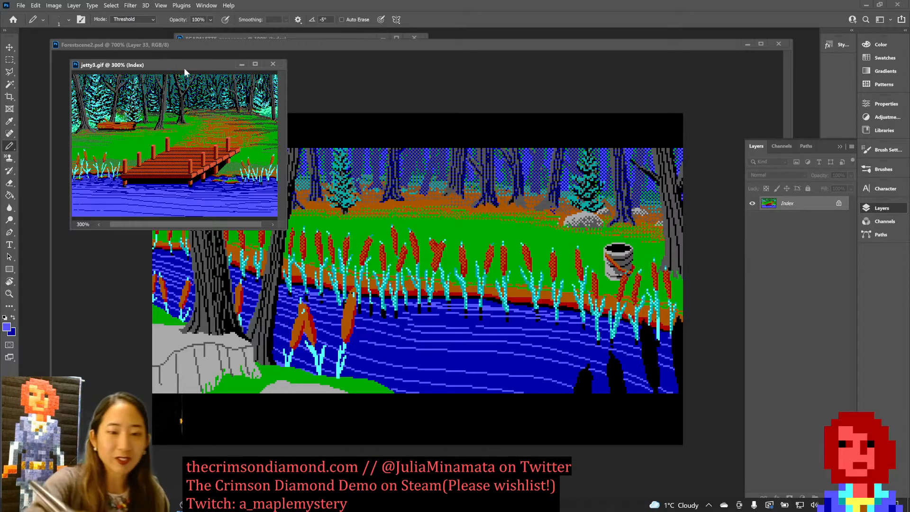
pyautogui.click(508, 46)
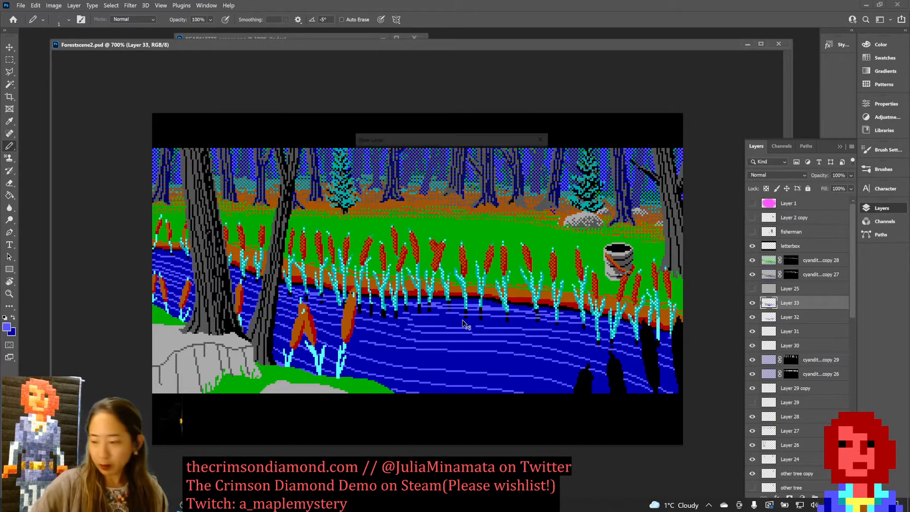
# Step: Create a new layer above Layer 33 and try out thicker light blue ripples mid-river below the middle cattails
pyautogui.hotkey('ctrl', 'shift', 'alt', 'n')
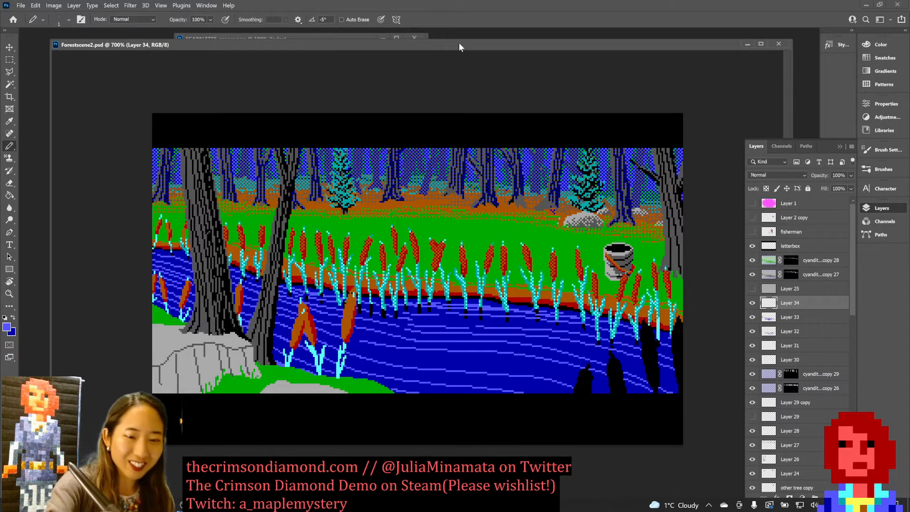
pyautogui.moveTo(459, 46); pyautogui.dragTo(414, 52)
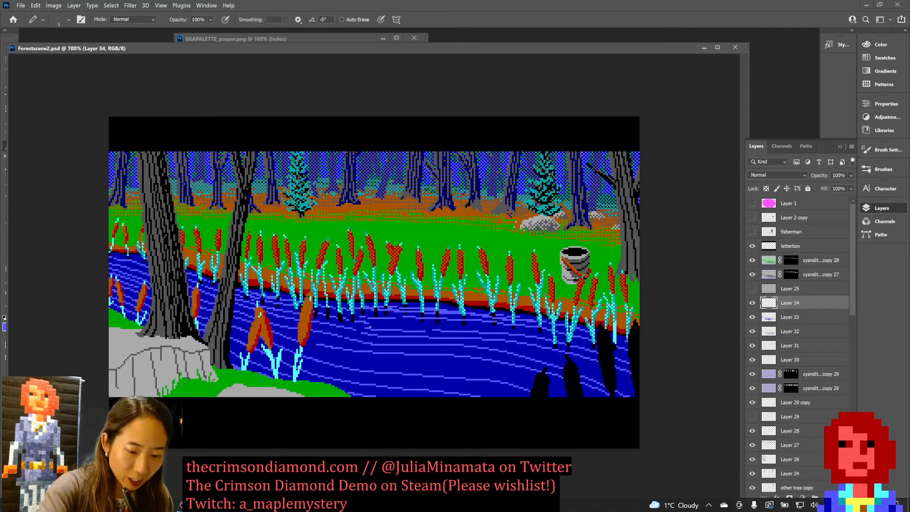
pyautogui.moveTo(389, 331); pyautogui.dragTo(433, 331)
pyautogui.hotkey('ctrl', 'z')
pyautogui.hotkey('ctrl', 'z')
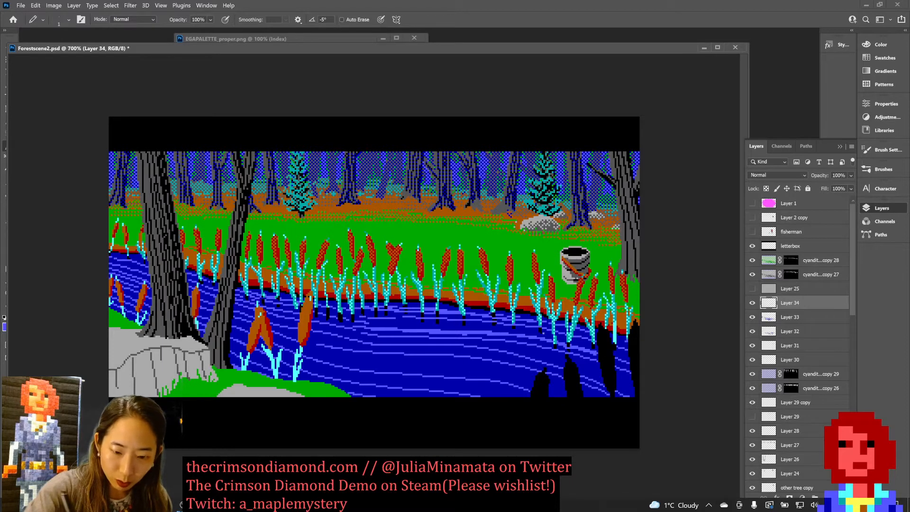
# Step: Add denser short light blue ripples below the middle cattails and toward the dark foreground reeds, and save
pyautogui.moveTo(426, 323); pyautogui.dragTo(526, 333)
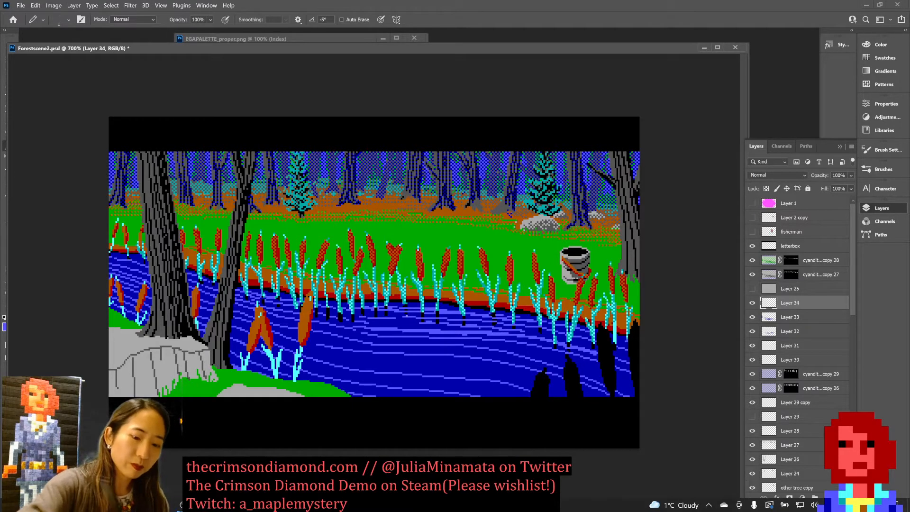
pyautogui.moveTo(400, 322); pyautogui.dragTo(454, 327)
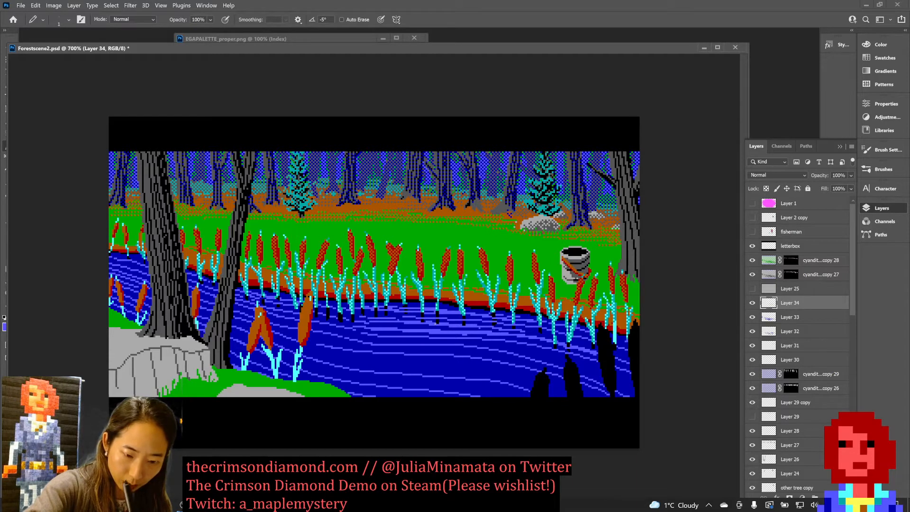
pyautogui.moveTo(390, 318); pyautogui.dragTo(402, 316)
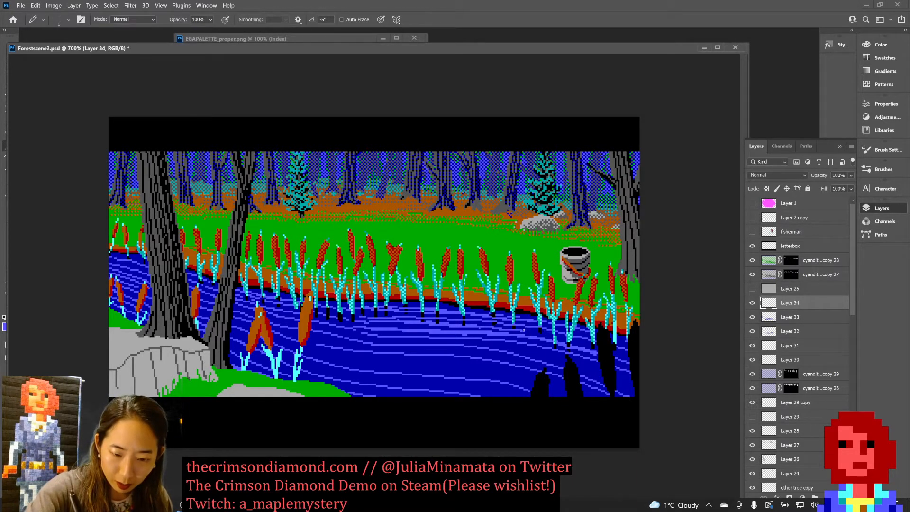
pyautogui.moveTo(523, 330); pyautogui.dragTo(549, 336)
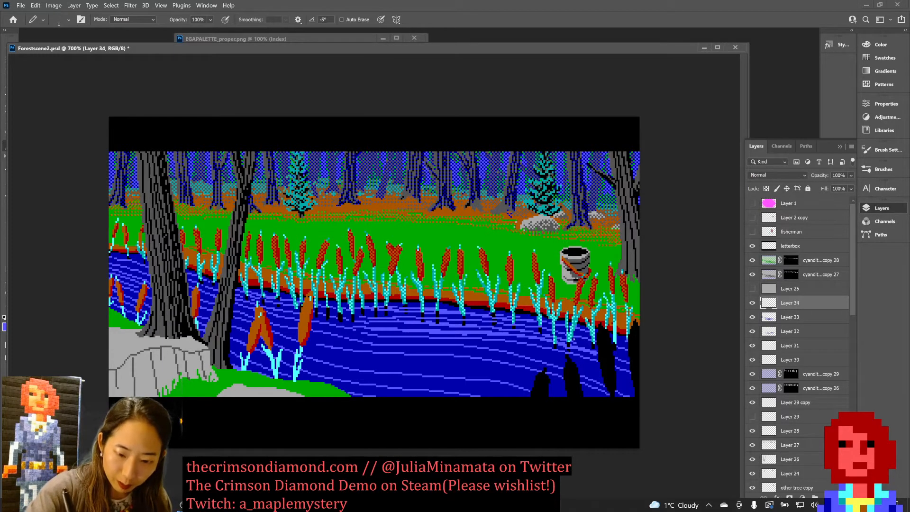
pyautogui.hotkey('ctrl', 's')
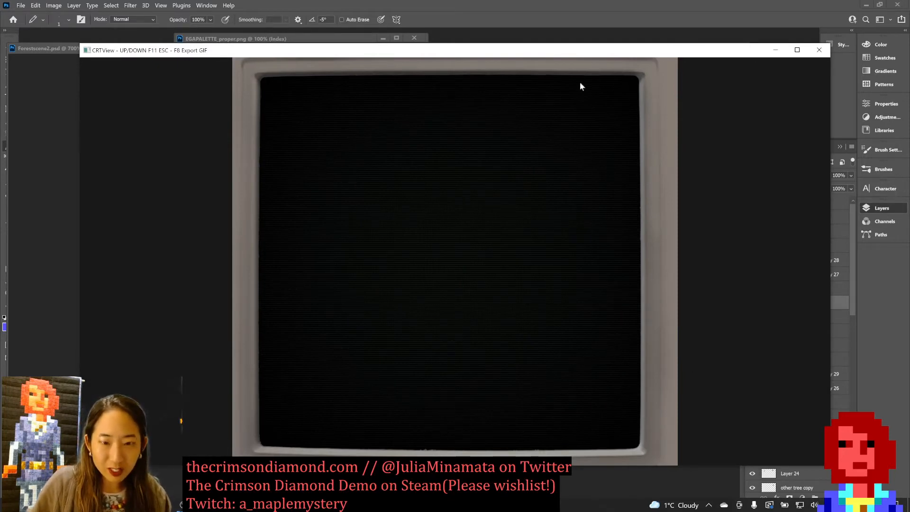
# Step: Try to preview the whole picture in CRTView, repositioning its window and switching between the monitor frames
pyautogui.moveTo(588, 52); pyautogui.dragTo(588, 197)
pyautogui.press('Escape')
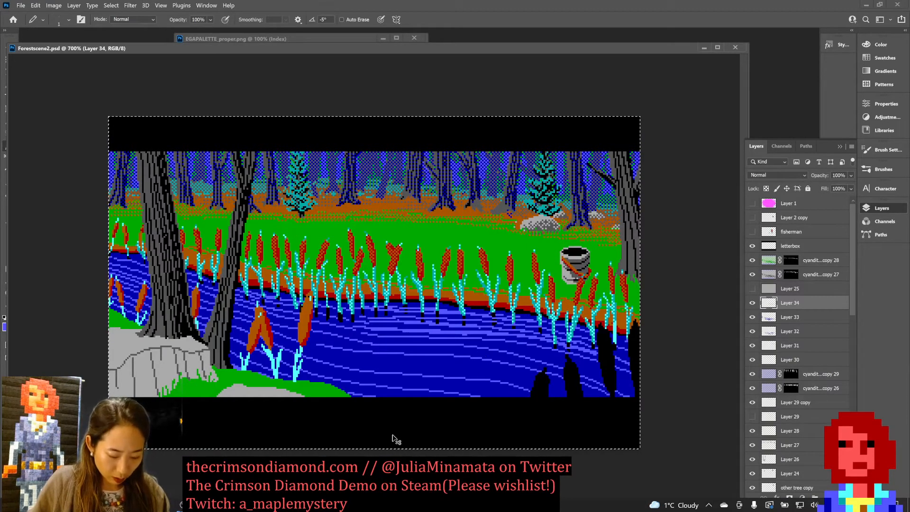
pyautogui.hotkey('alt', 'Tab')
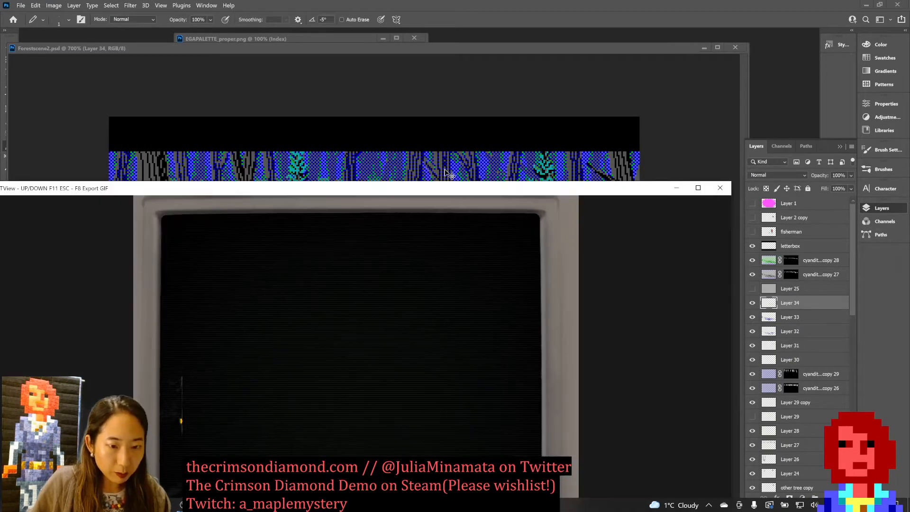
pyautogui.moveTo(447, 187); pyautogui.dragTo(468, 15)
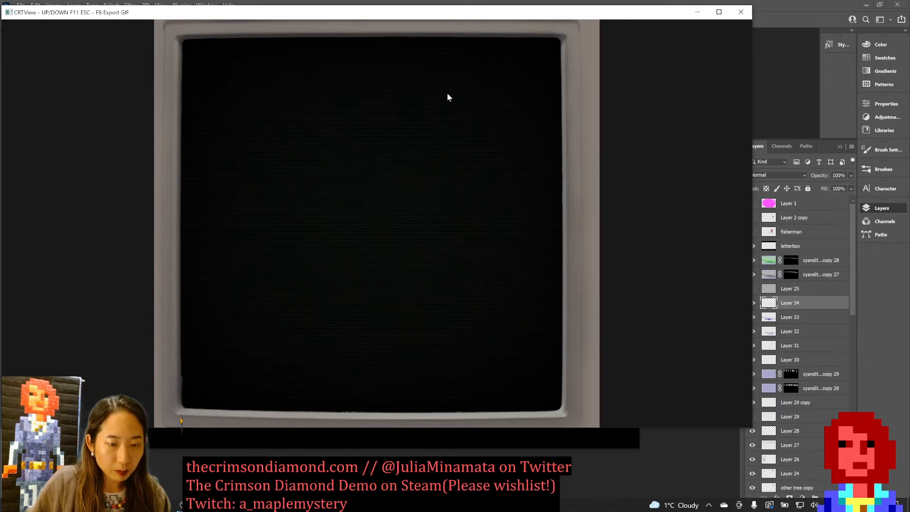
pyautogui.moveTo(53, 17); pyautogui.dragTo(92, 31)
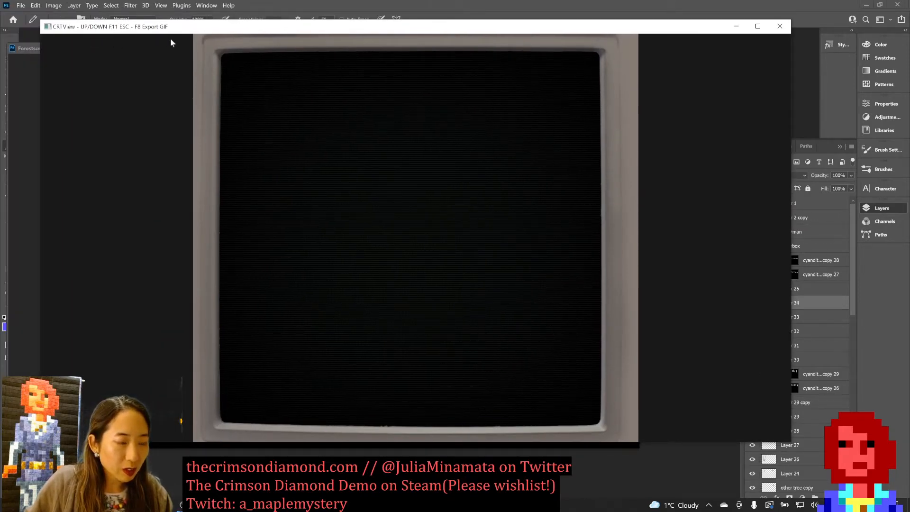
pyautogui.press('Down')
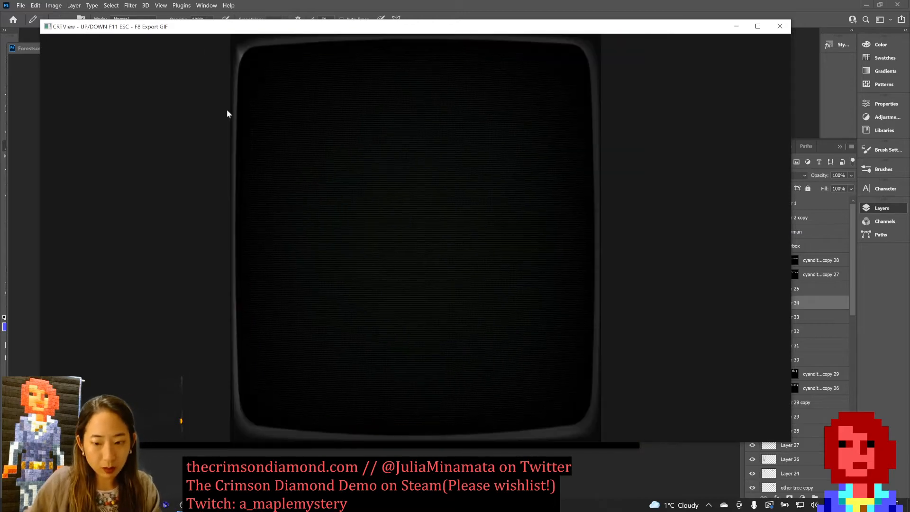
pyautogui.press('Up')
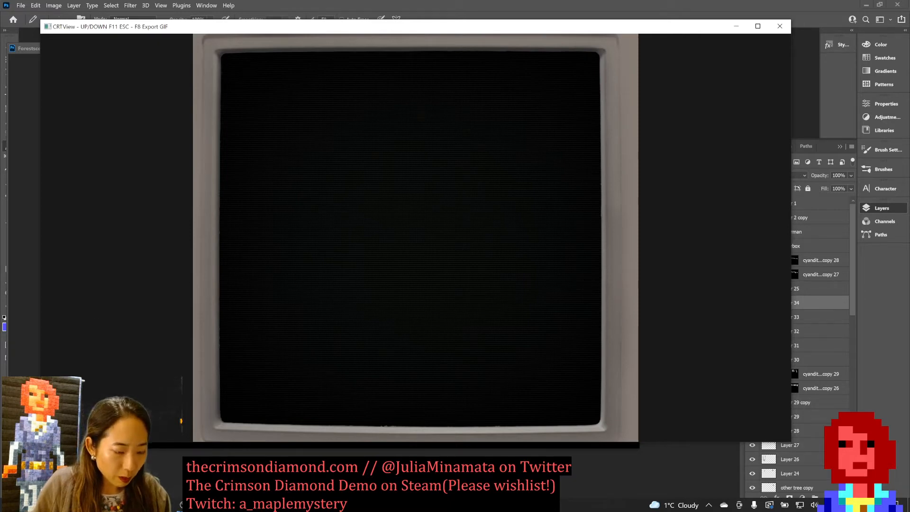
# Step: In File Explorer, open the 2021 Halloween folder under Desktop > JM > Streaming Stuff
pyautogui.click(232, 504)
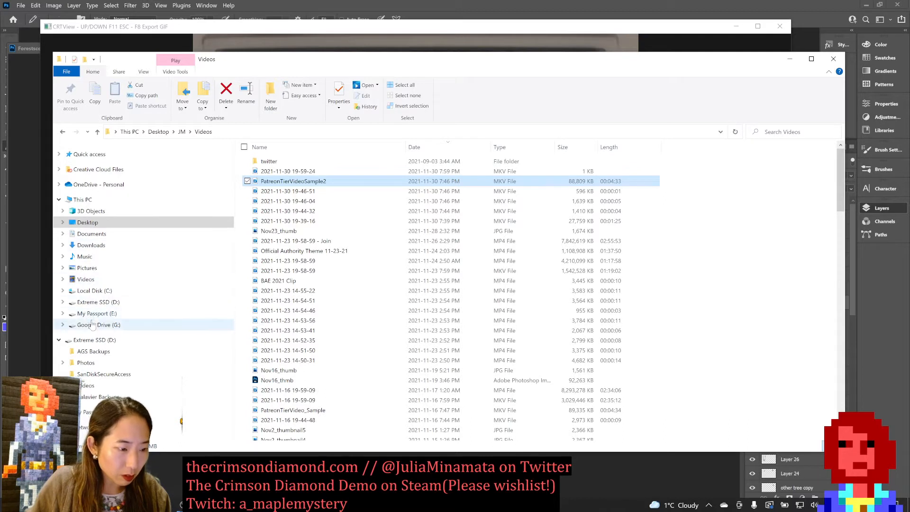
pyautogui.click(94, 222)
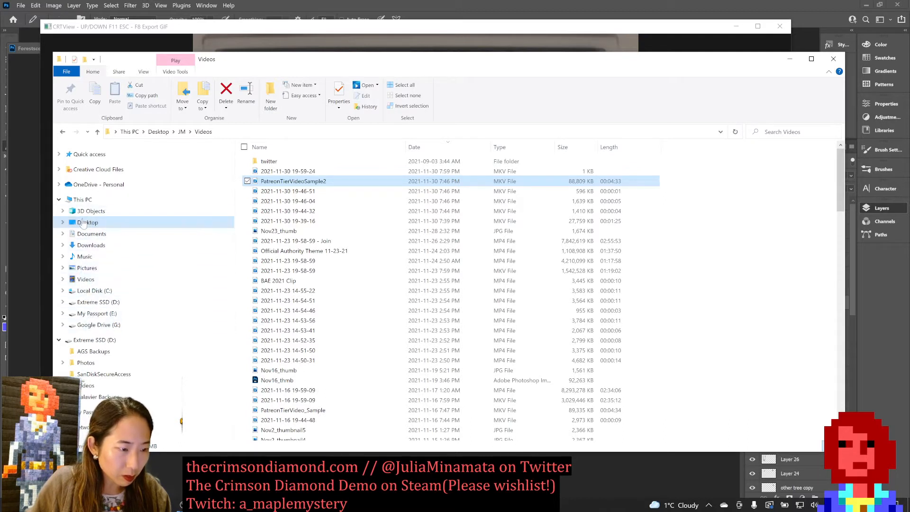
pyautogui.click(264, 169)
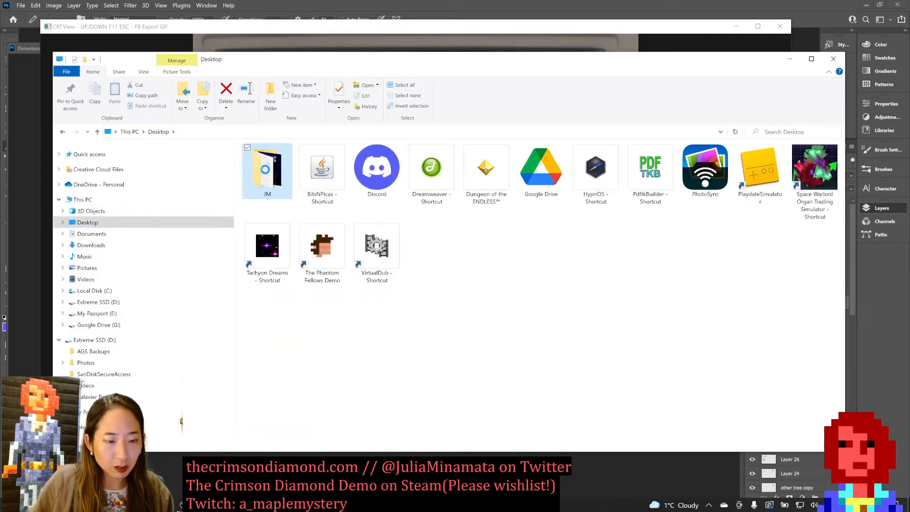
pyautogui.doubleClick(264, 169)
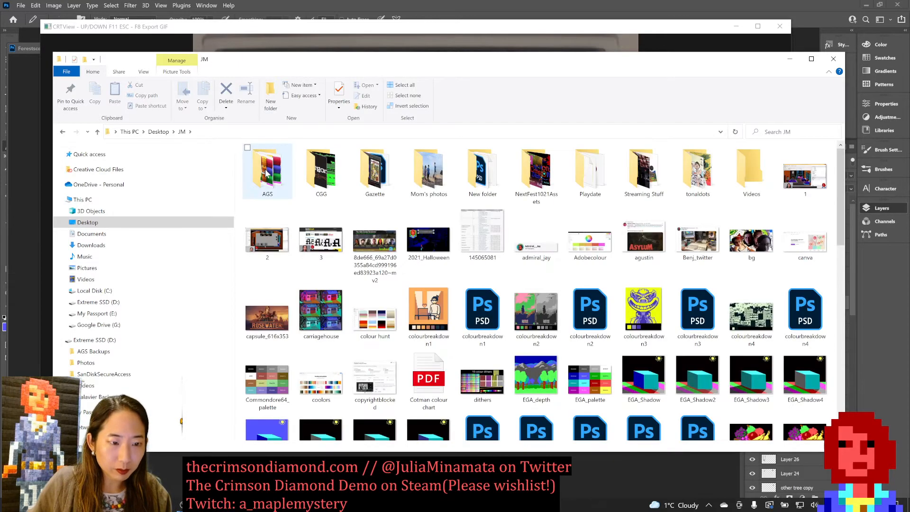
pyautogui.doubleClick(641, 172)
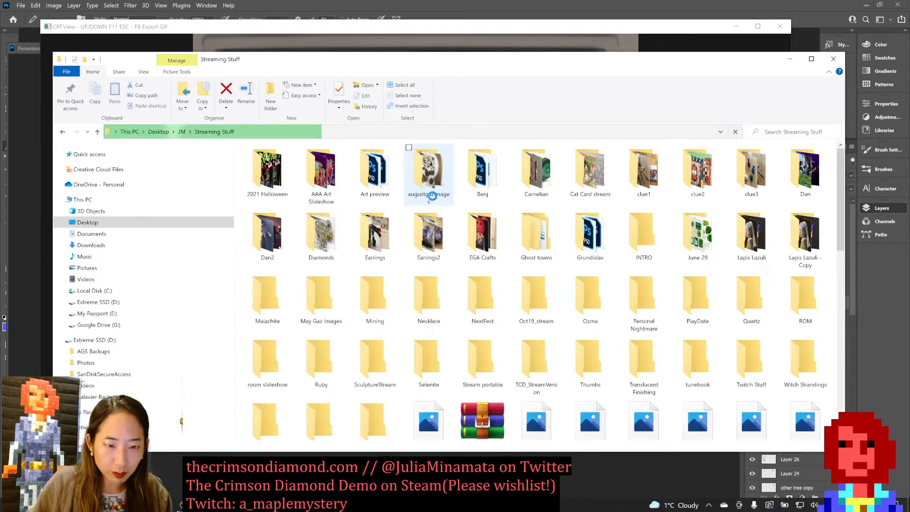
pyautogui.doubleClick(267, 176)
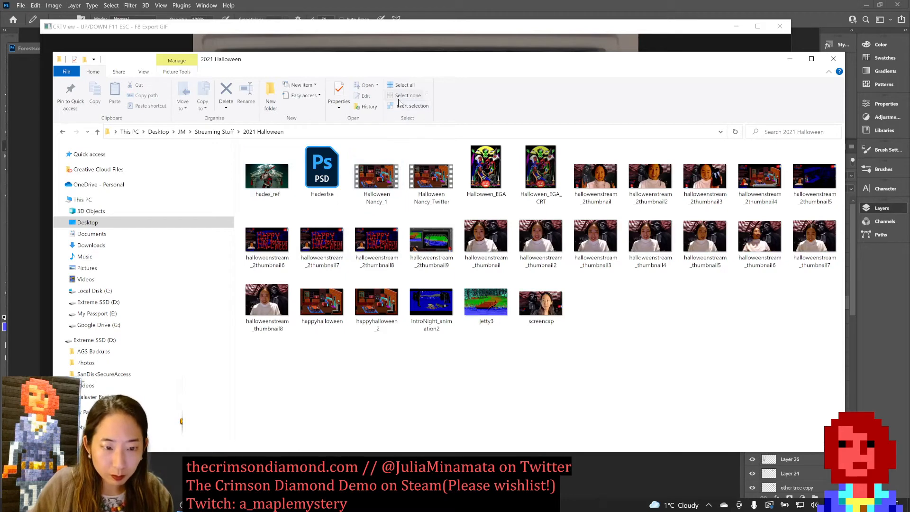
# Step: Load the Halloween_EGA image into CRTView and clear the file window out of the way
pyautogui.moveTo(511, 60); pyautogui.dragTo(589, 278)
pyautogui.click(559, 377)
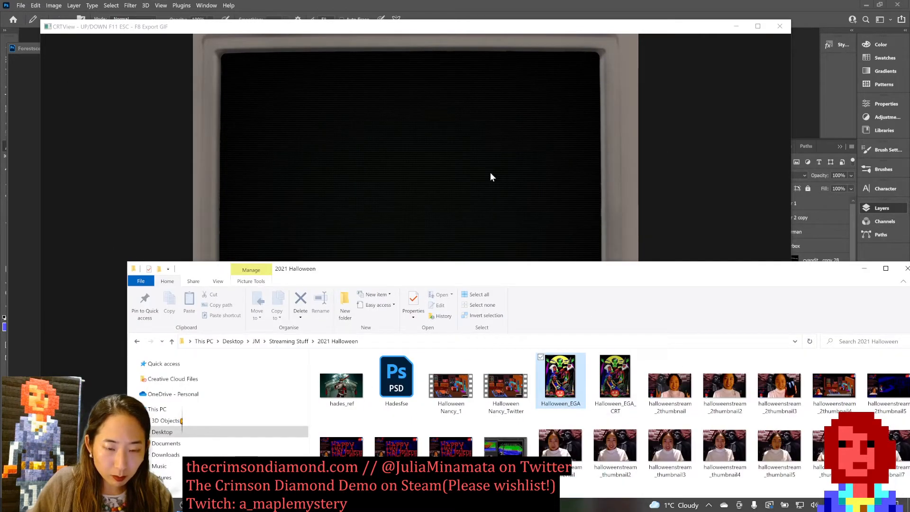
pyautogui.moveTo(491, 174); pyautogui.dragTo(465, 185)
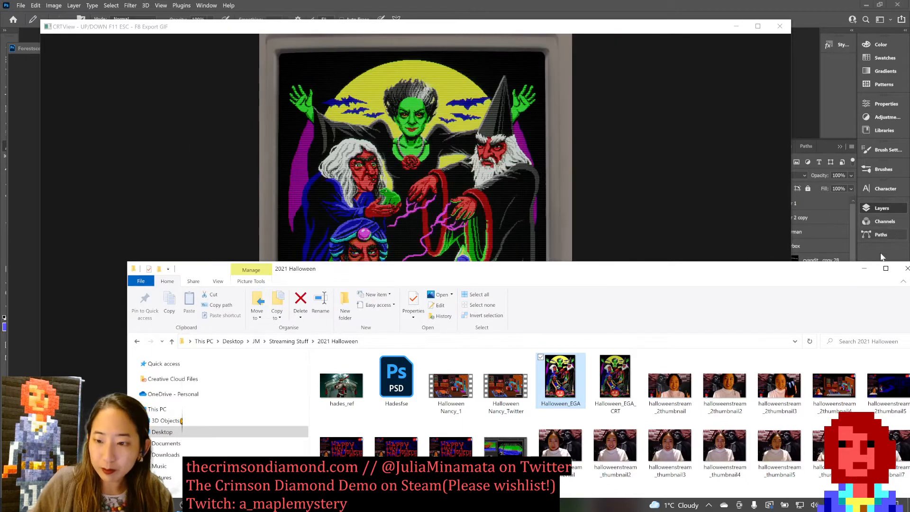
pyautogui.click(864, 269)
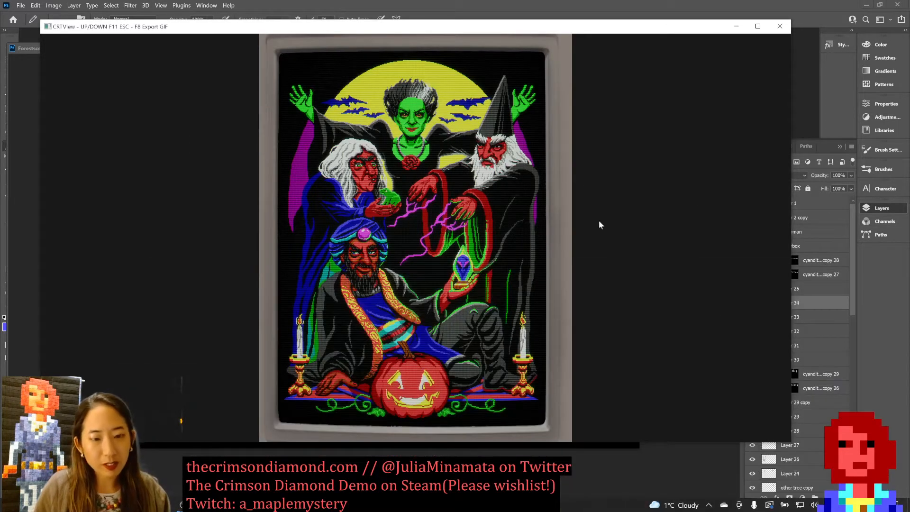
# Step: Compare the Halloween picture across CRTView's different monitor frames, and close the viewer
pyautogui.moveTo(639, 28); pyautogui.dragTo(697, 61)
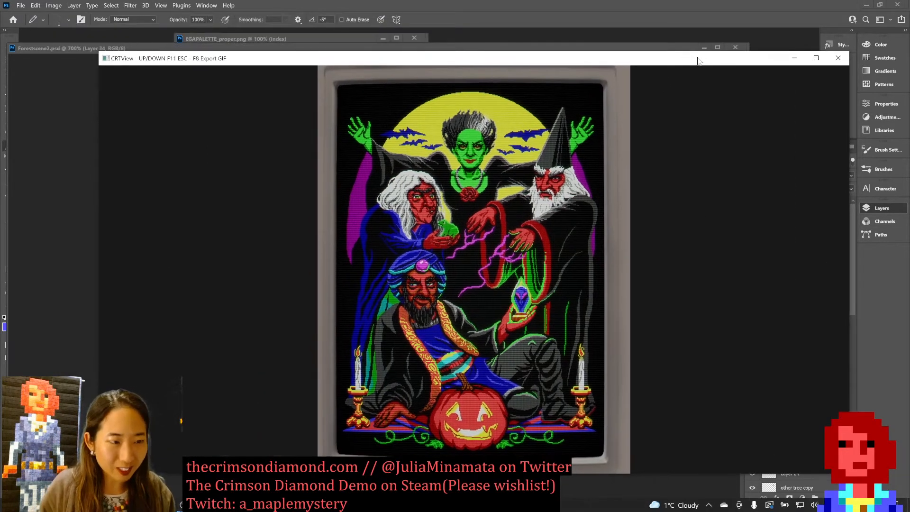
pyautogui.press('Down')
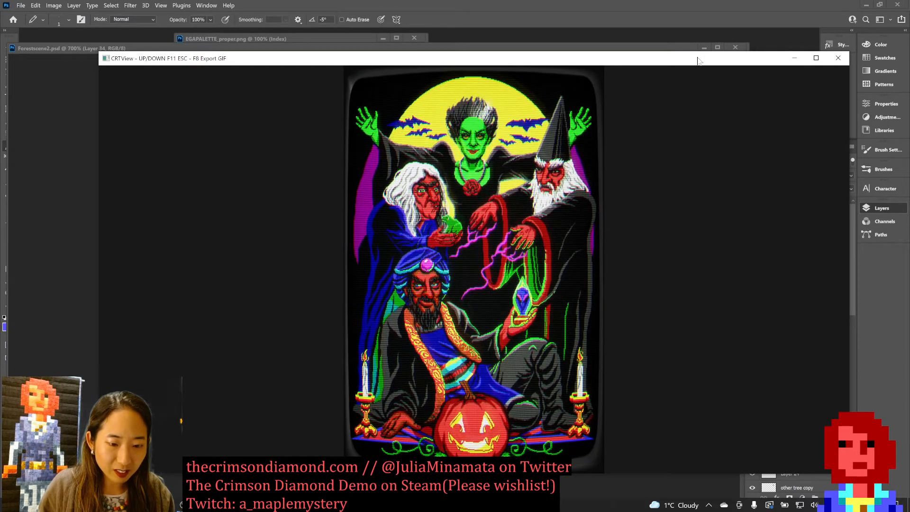
pyautogui.press('Down')
pyautogui.press('Down')
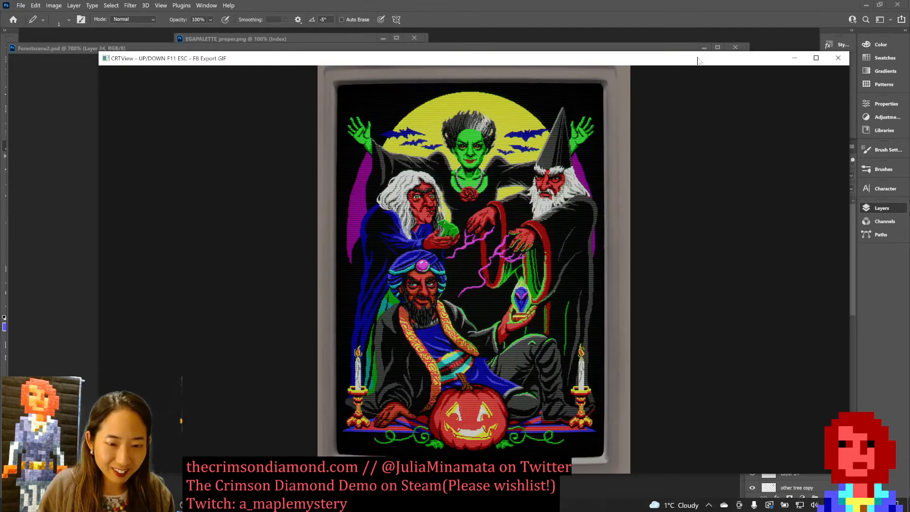
pyautogui.press('Down')
pyautogui.press('Down')
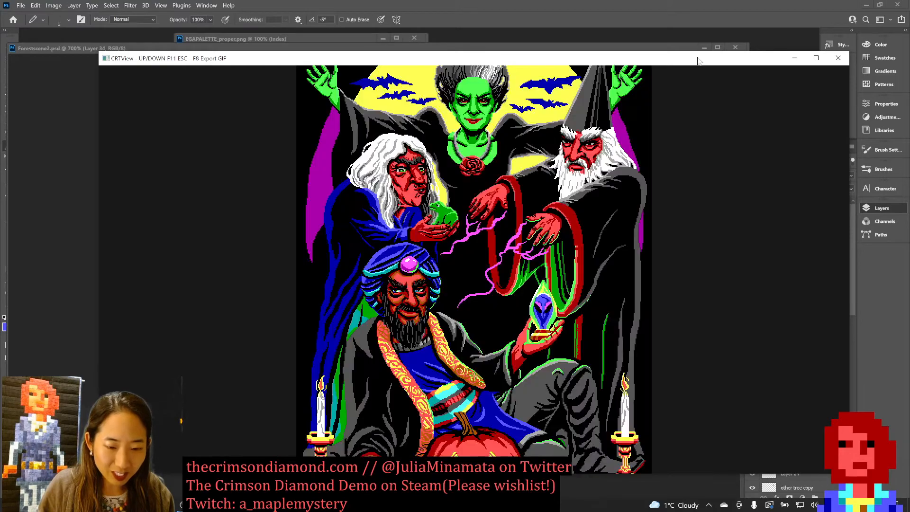
pyautogui.press('Down')
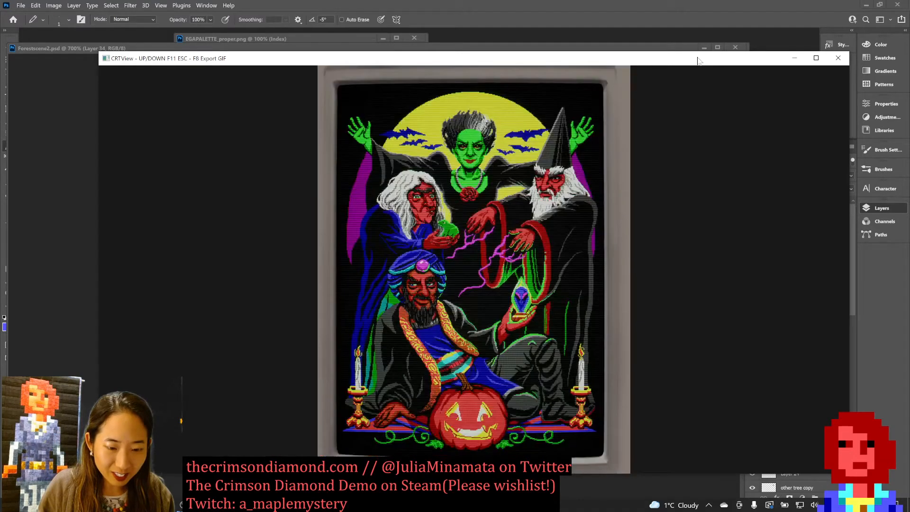
pyautogui.click(839, 58)
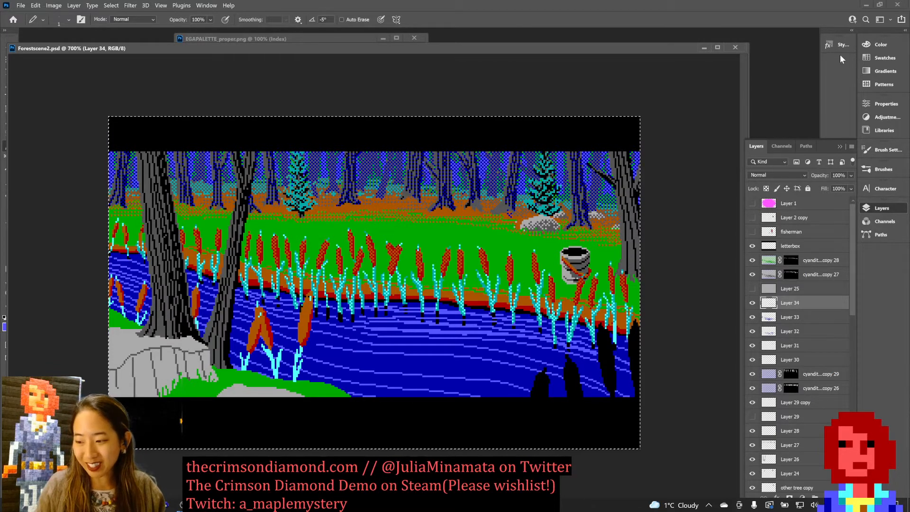
# Step: Deselect the canvas, retouch the ripples below the middle cattails on Layer 34 with dark and light blue pixels, and save
pyautogui.hotkey('ctrl', 'd')
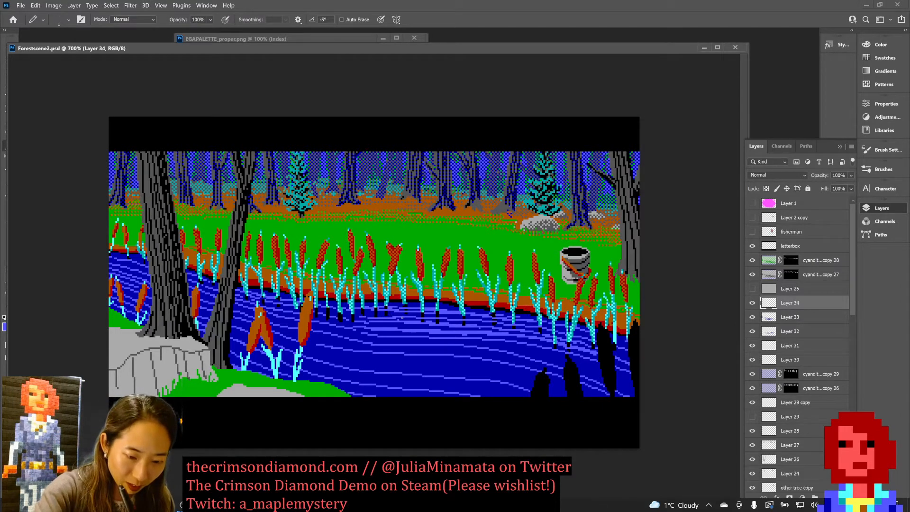
pyautogui.moveTo(403, 317); pyautogui.dragTo(405, 317)
pyautogui.keyDown('alt'); pyautogui.click(395, 313); pyautogui.keyUp('alt')
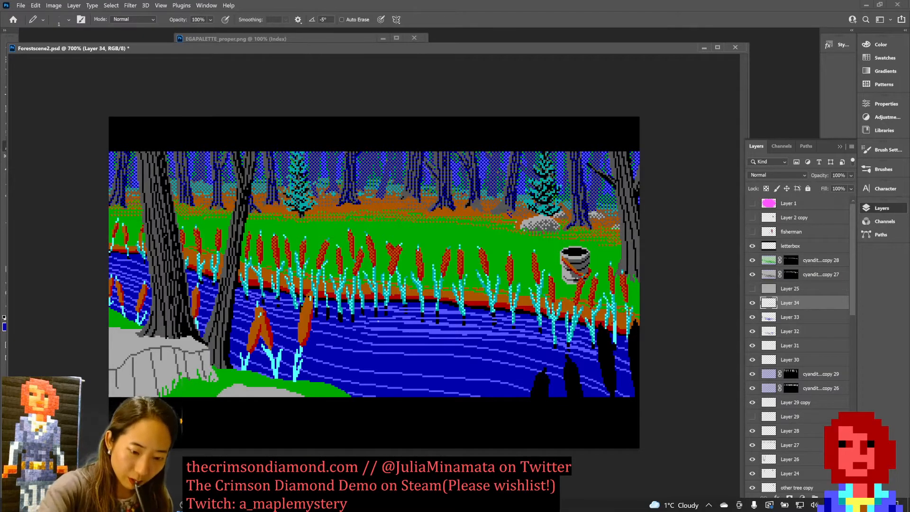
pyautogui.keyDown('alt'); pyautogui.click(378, 323); pyautogui.keyUp('alt')
pyautogui.keyDown('alt'); pyautogui.click(379, 327); pyautogui.keyUp('alt')
pyautogui.keyDown('alt'); pyautogui.click(385, 332); pyautogui.keyUp('alt')
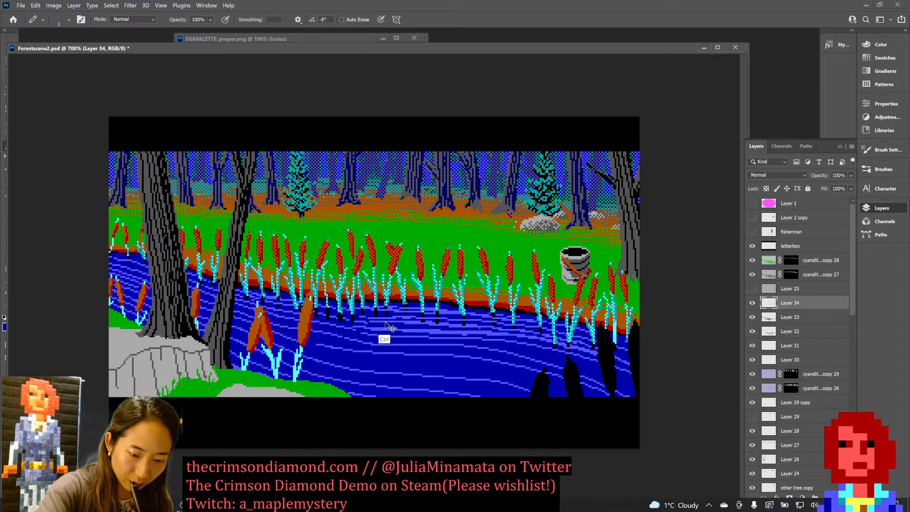
pyautogui.moveTo(368, 322); pyautogui.dragTo(418, 325)
pyautogui.rightClick(450, 326)
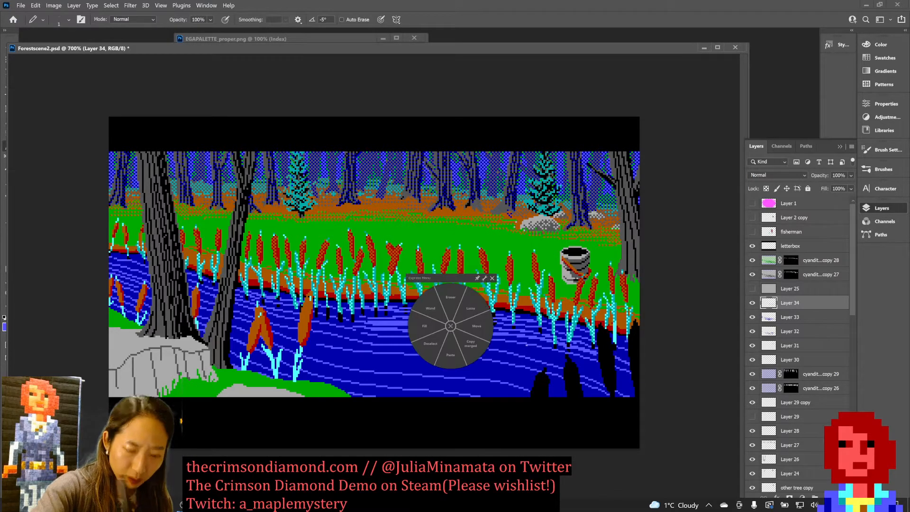
pyautogui.hotkey('ctrl', 's')
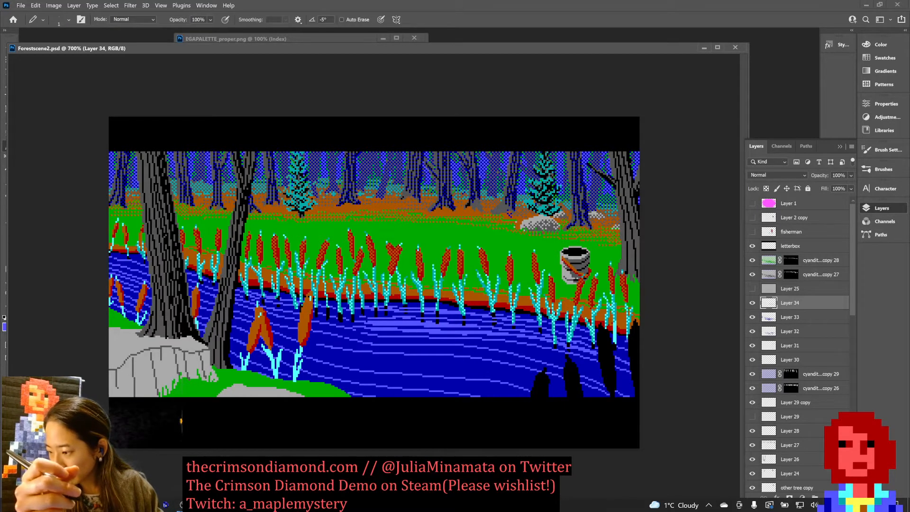
# Step: Add more light blue ripples across the mid-river on Layer 34 toward the dark foreground reeds, sample the dark blue water, and save
pyautogui.hotkey('ctrl', '-')
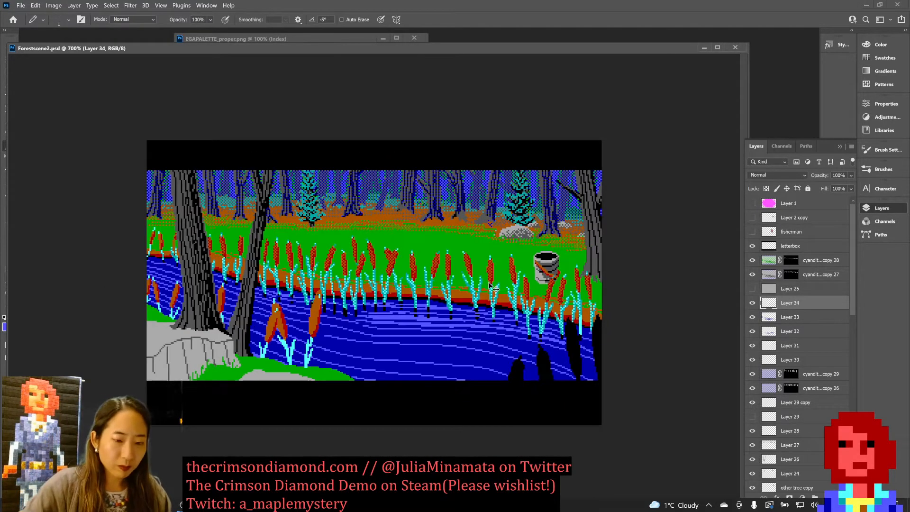
pyautogui.hotkey('ctrl', '+')
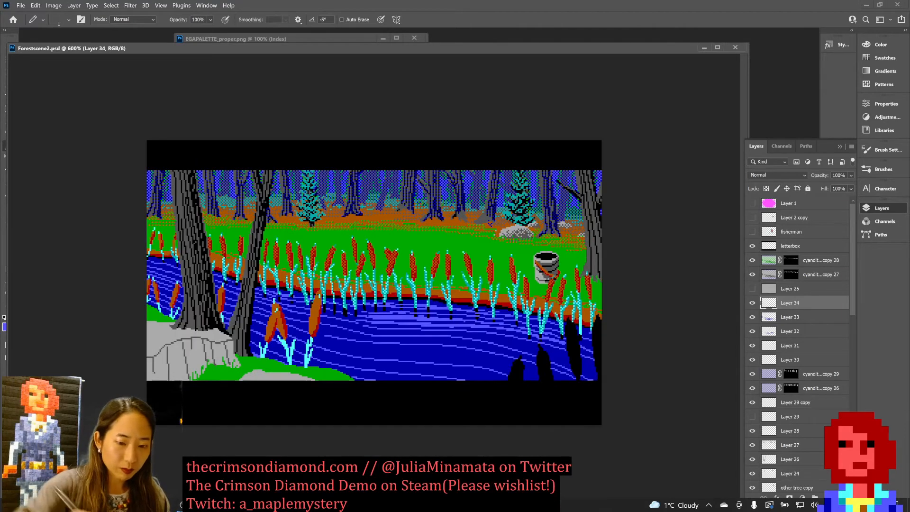
pyautogui.moveTo(461, 320); pyautogui.dragTo(477, 322)
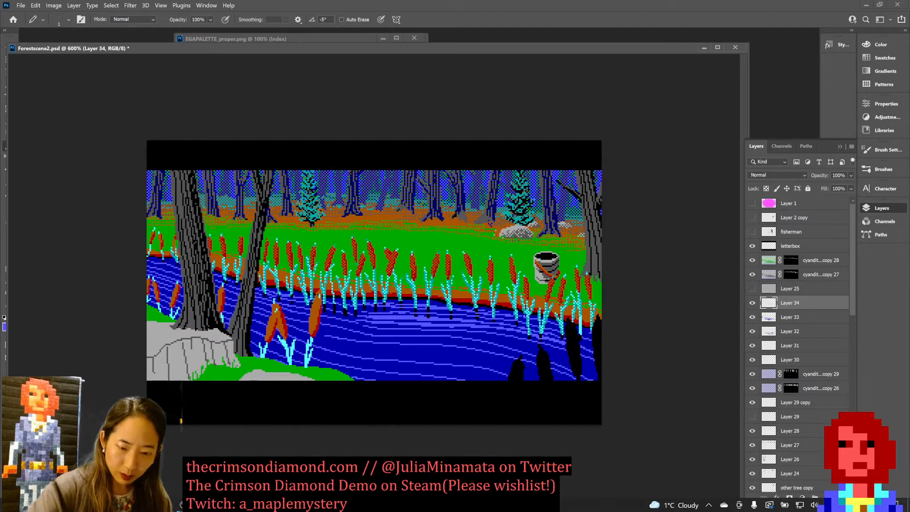
pyautogui.hotkey('ctrl', '-')
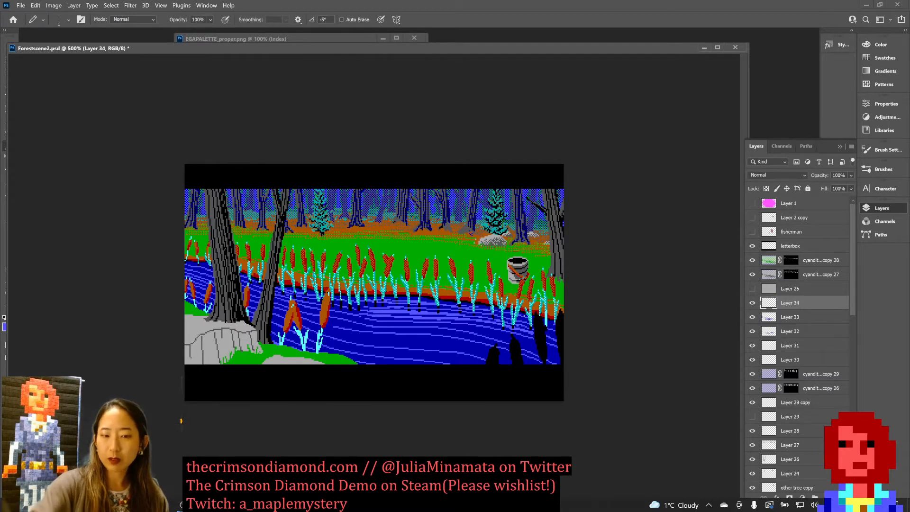
pyautogui.hotkey('ctrl', '+')
pyautogui.hotkey('ctrl', '+')
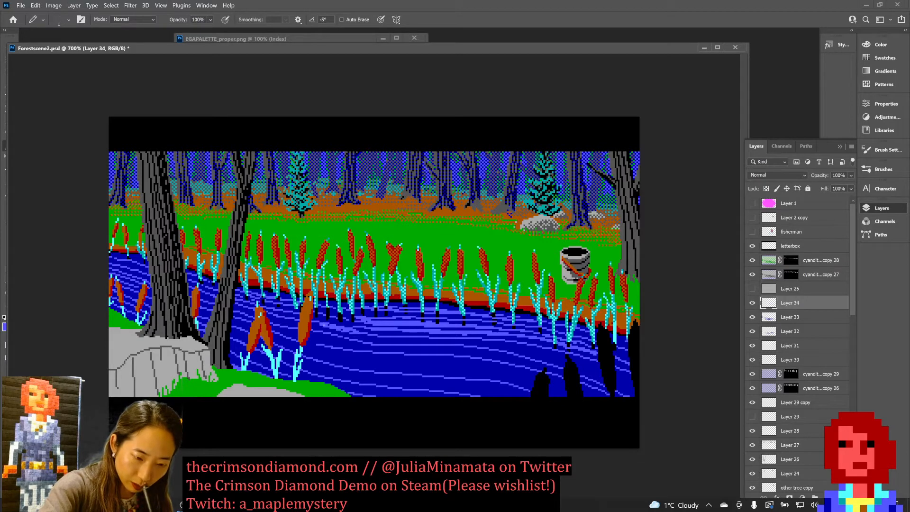
pyautogui.moveTo(368, 337)
pyautogui.mouseDown()
pyautogui.moveTo(534, 344)
pyautogui.moveTo(582, 357)
pyautogui.mouseUp()
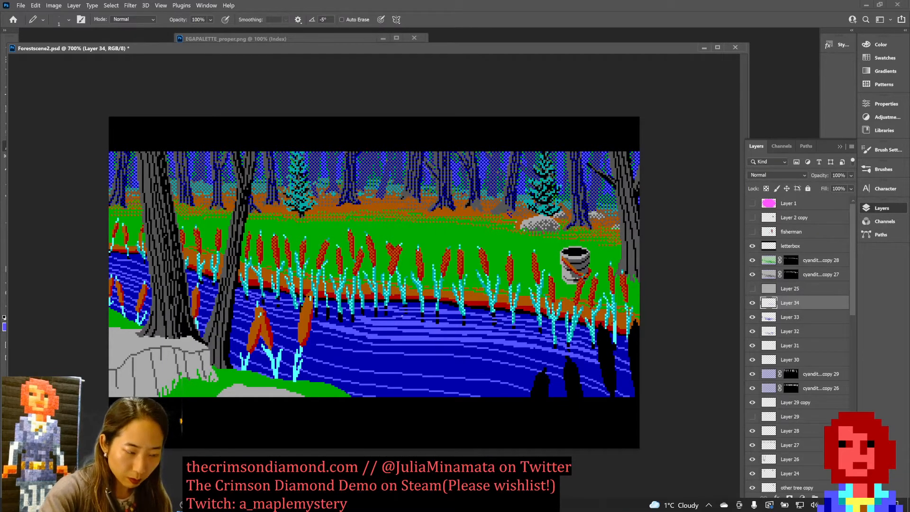
pyautogui.keyDown('alt'); pyautogui.click(414, 319); pyautogui.keyUp('alt')
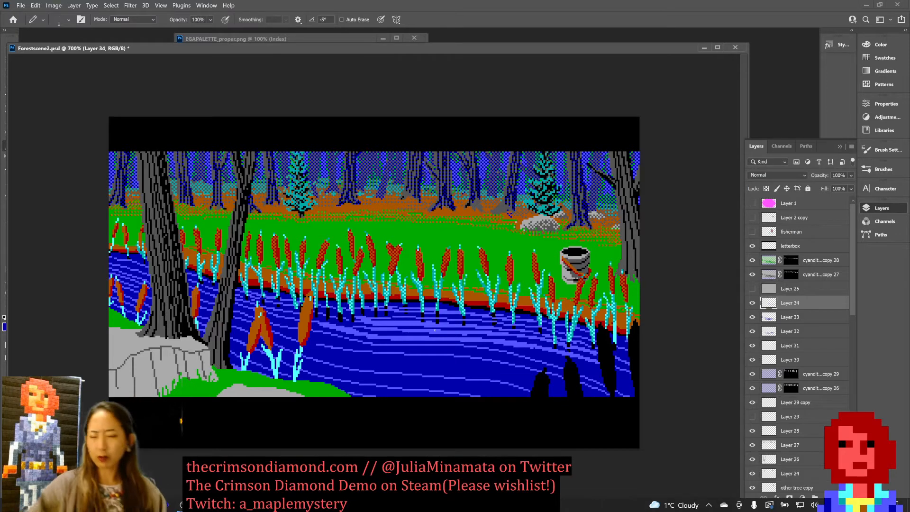
pyautogui.hotkey('ctrl', 's')
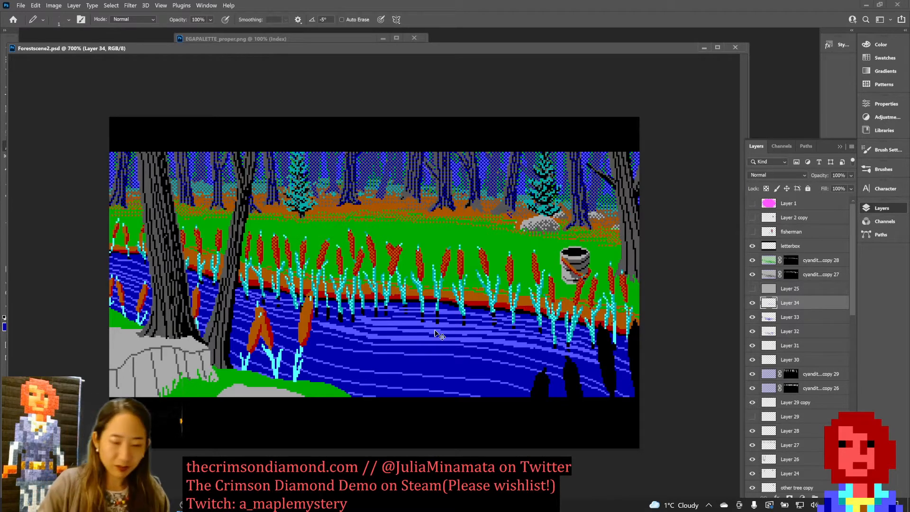
# Step: Check the ripples in the whole picture with the fisherman layer shown and hidden, and compare with and without Layer 34
pyautogui.hotkey('ctrl', '-')
pyautogui.hotkey('ctrl', '-')
pyautogui.hotkey('ctrl', '-')
pyautogui.hotkey('ctrl', '-')
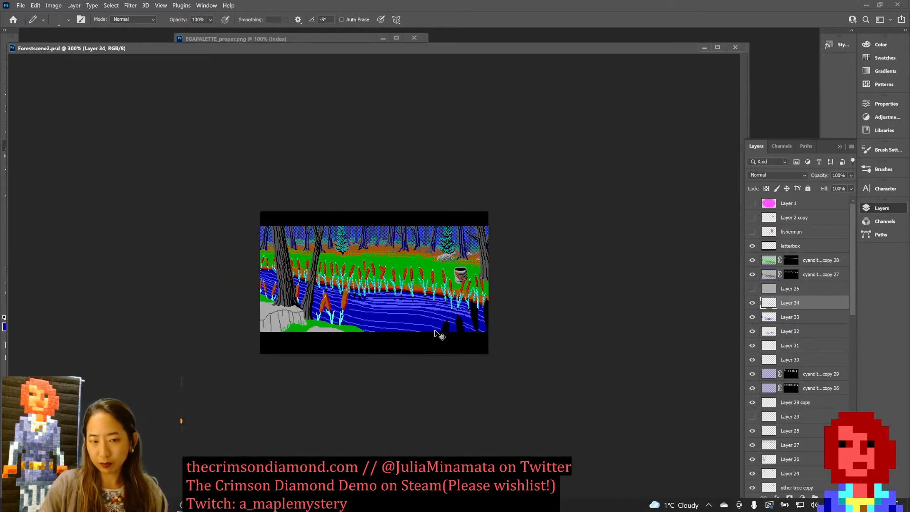
pyautogui.hotkey('ctrl', '+')
pyautogui.click(752, 232)
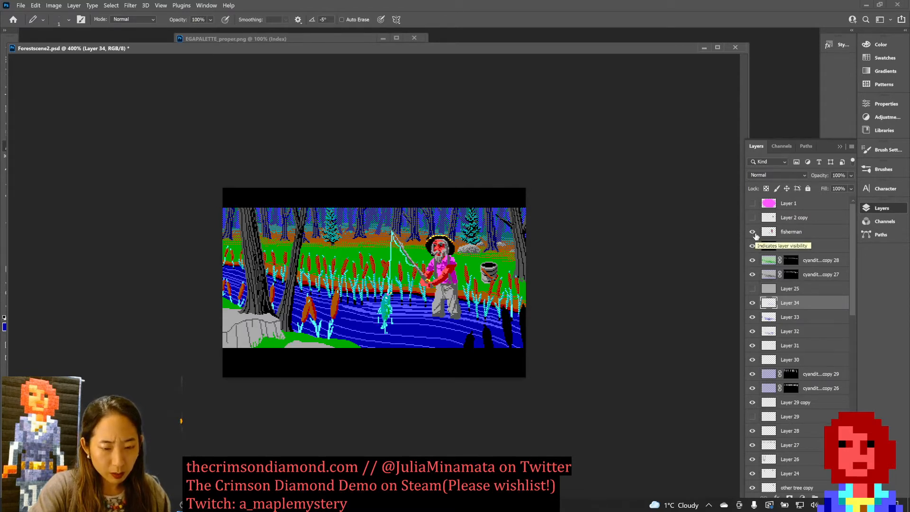
pyautogui.click(752, 233)
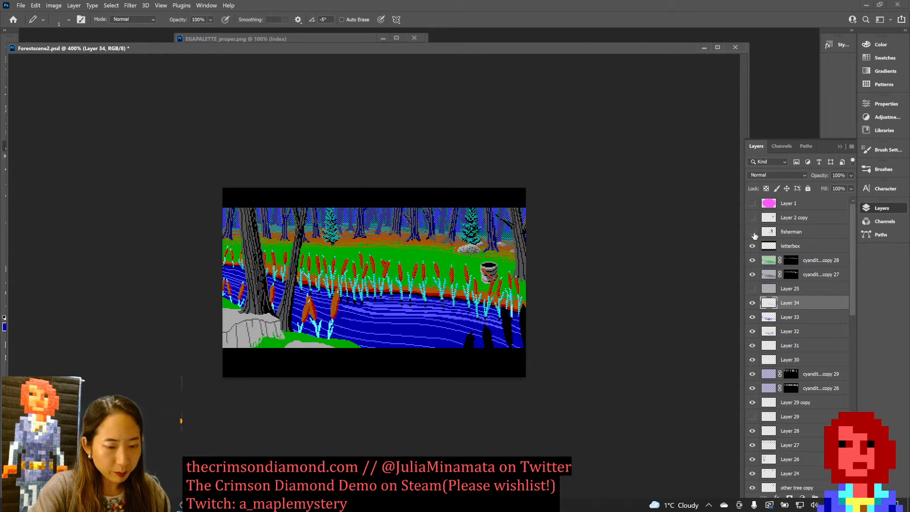
pyautogui.click(753, 233)
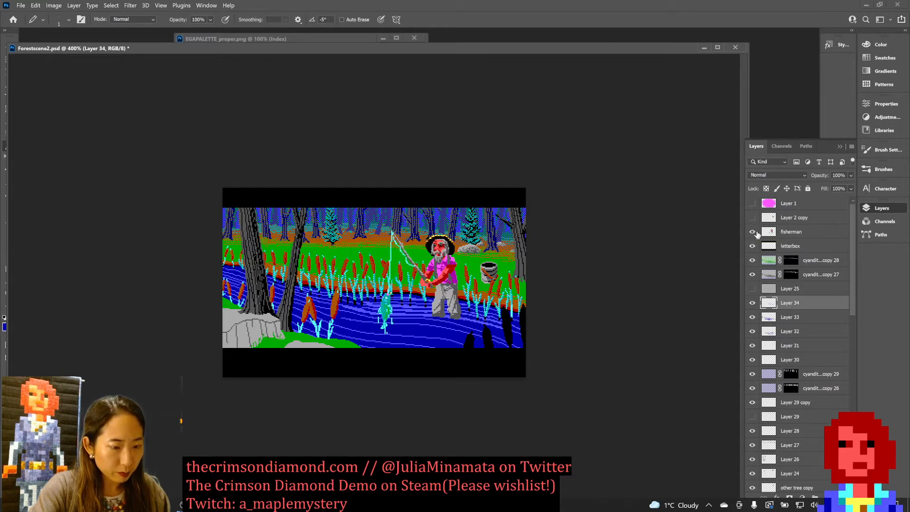
pyautogui.click(753, 233)
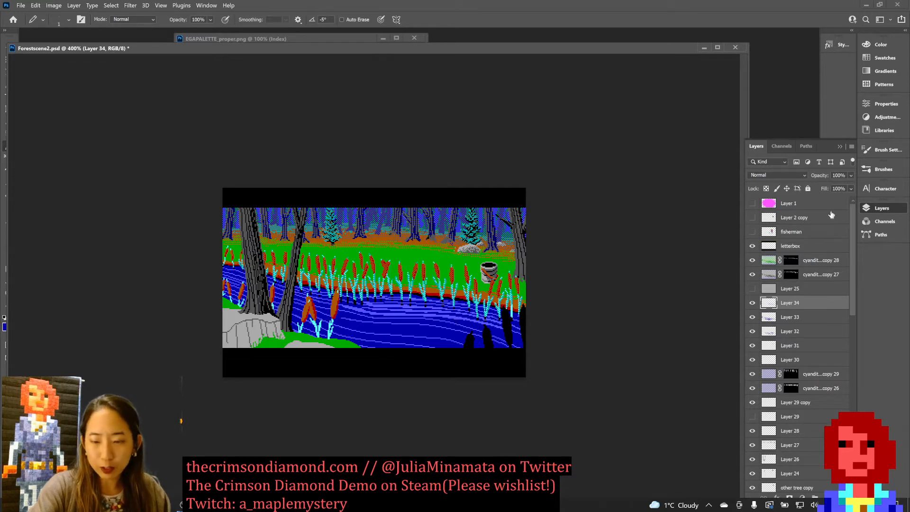
pyautogui.click(753, 304)
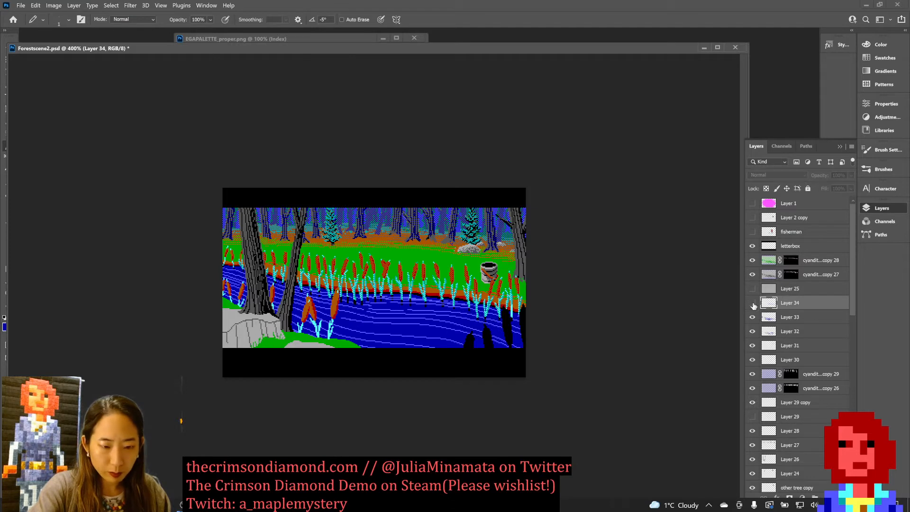
pyautogui.click(753, 302)
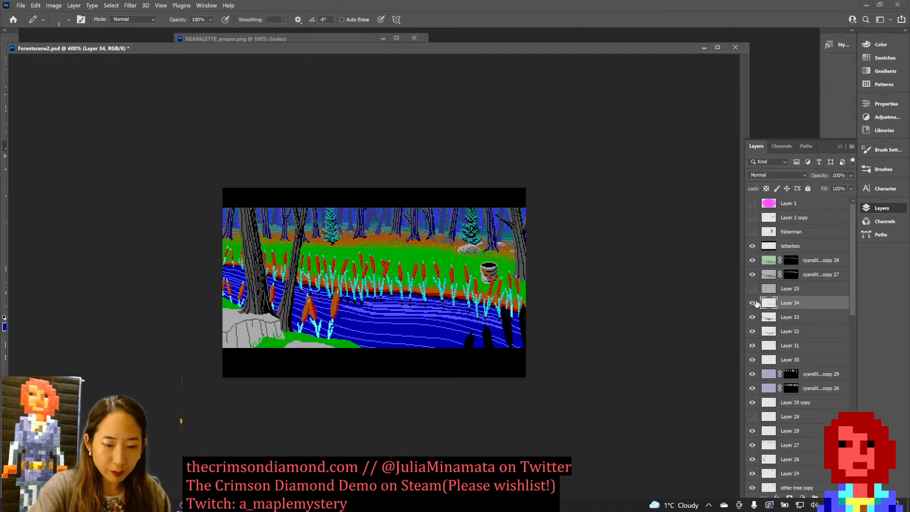
# Step: Hide Layer 34, add a new empty layer directly above Layer 33, and save the file
pyautogui.click(753, 303)
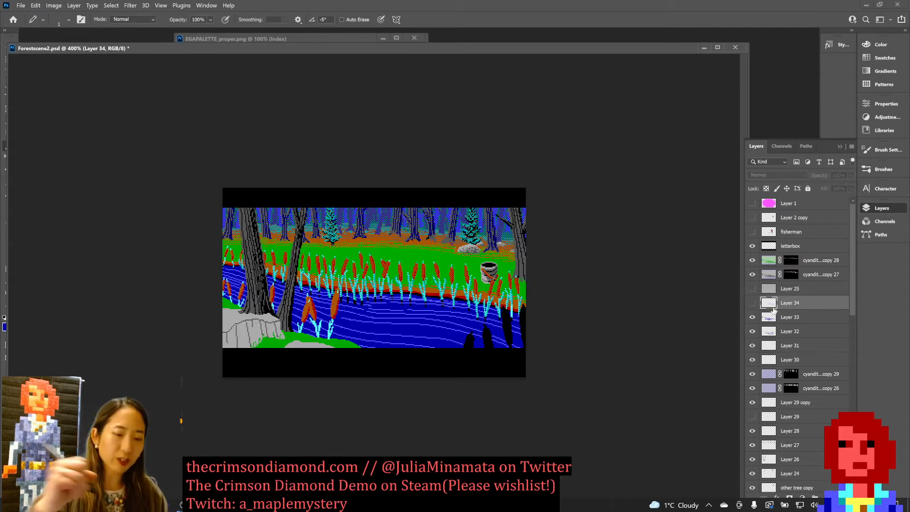
pyautogui.moveTo(139, 47); pyautogui.dragTo(237, 41)
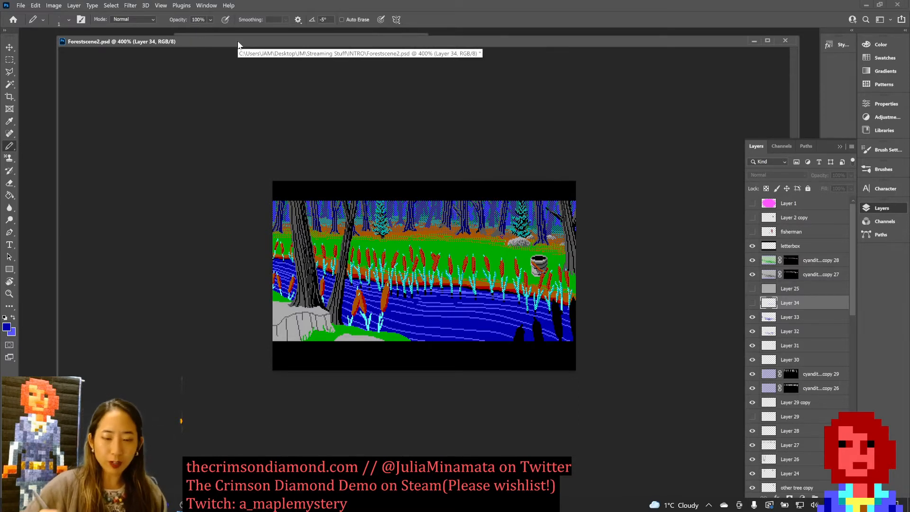
pyautogui.click(796, 330)
pyautogui.click(792, 317)
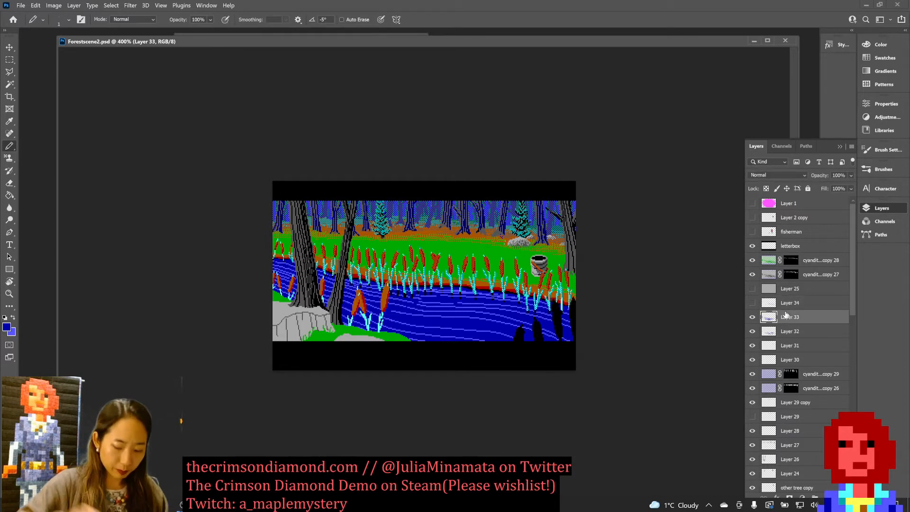
pyautogui.hotkey('ctrl', 'shift', 'n')
pyautogui.press('Return')
pyautogui.hotkey('ctrl', 's')
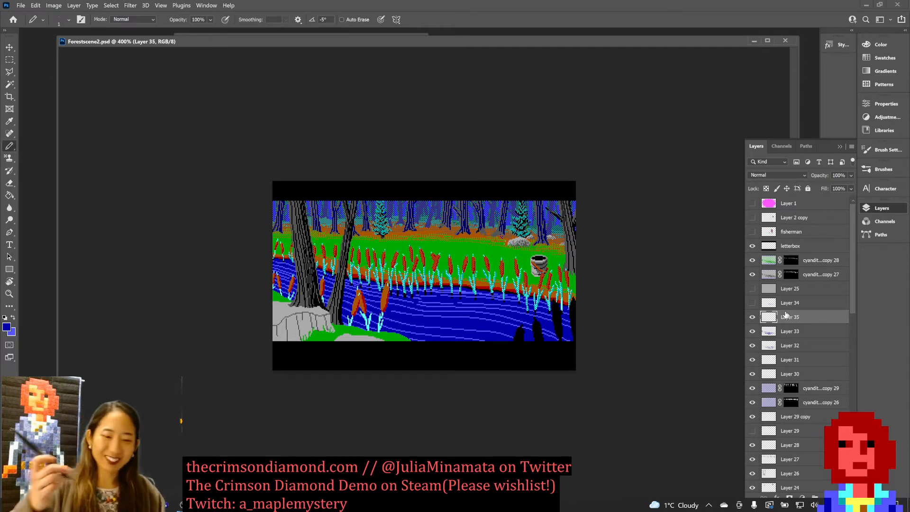
# Step: Sample the foreground bank's green and pencil the first small grass blades along its river edge on Layer 35
pyautogui.hotkey('ctrl', '+')
pyautogui.hotkey('ctrl', '+')
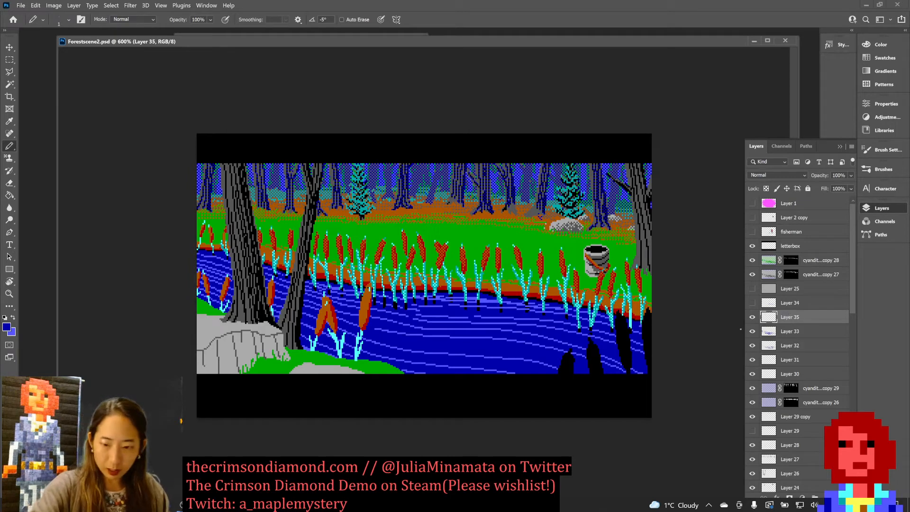
pyautogui.click(752, 316)
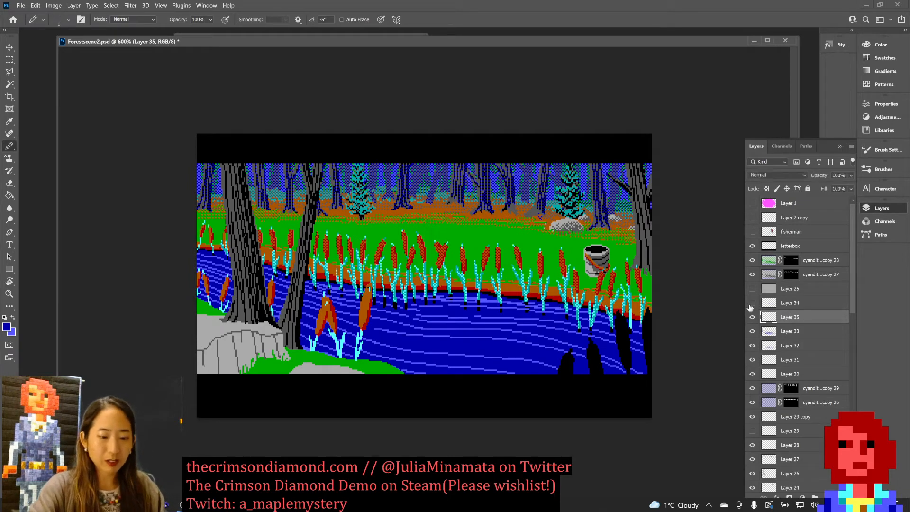
pyautogui.keyDown('alt'); pyautogui.click(378, 375); pyautogui.keyUp('alt')
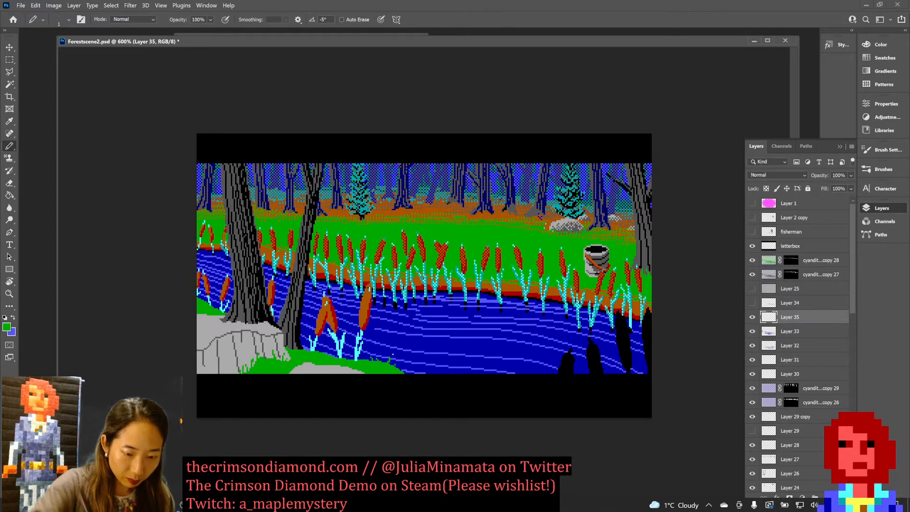
pyautogui.hotkey('ctrl', '-')
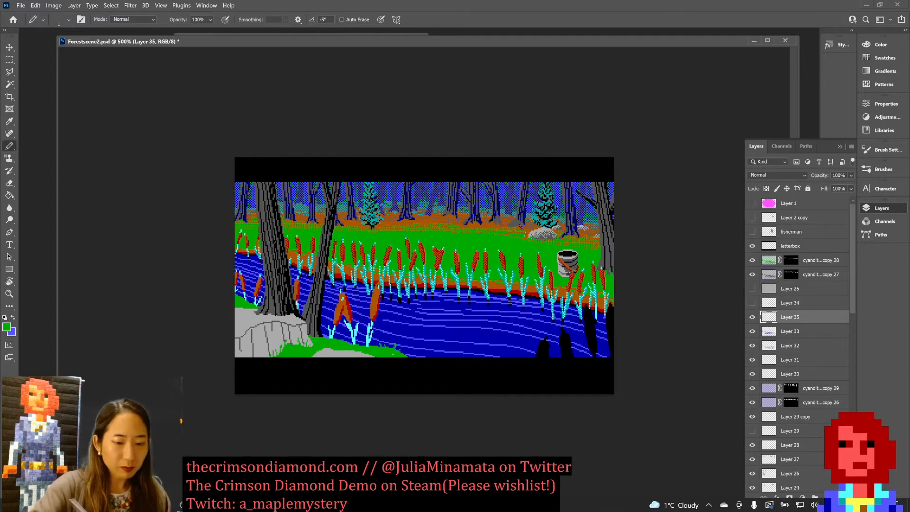
pyautogui.hotkey('ctrl', '+')
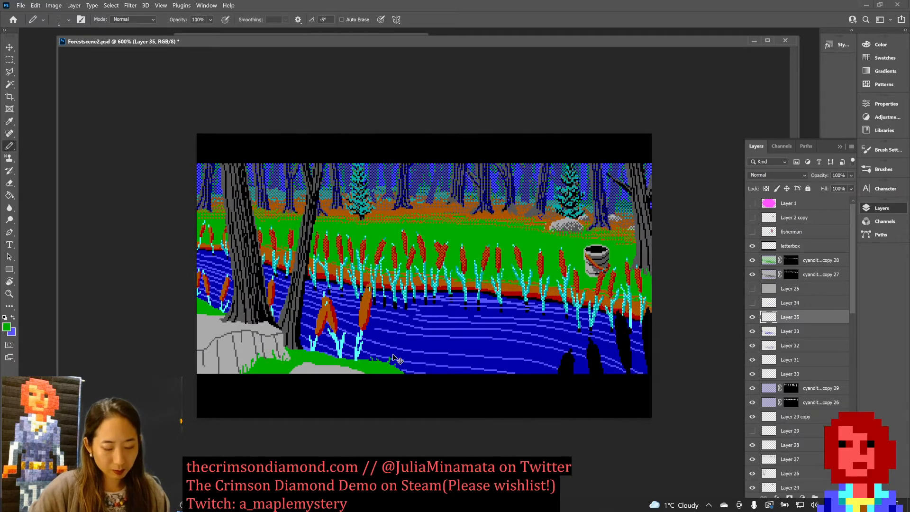
pyautogui.hotkey('ctrl', '+')
# Step: Refine the grass blades with a 1-pixel eraser and the green pencil, extend them to the bank's tapering end, and save
pyautogui.press('e')
pyautogui.press('[')
pyautogui.press('[')
pyautogui.press('[')
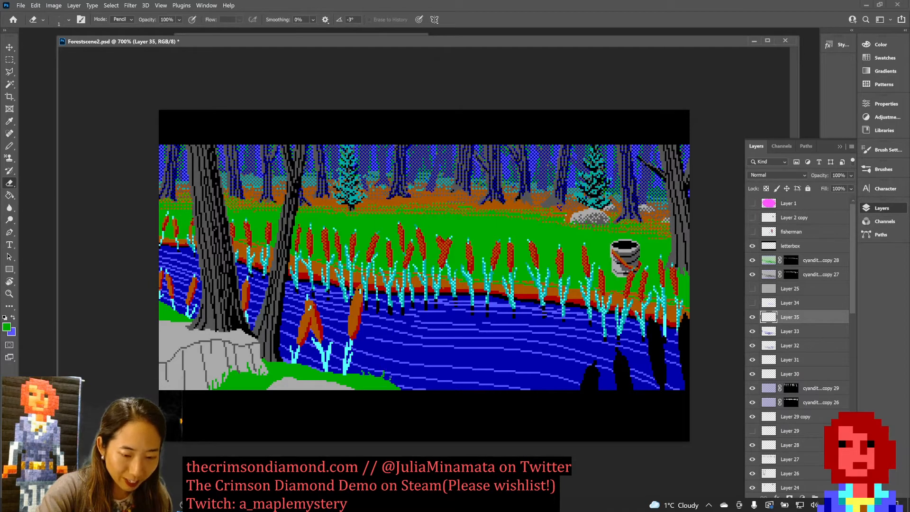
pyautogui.press('x')
pyautogui.press('x')
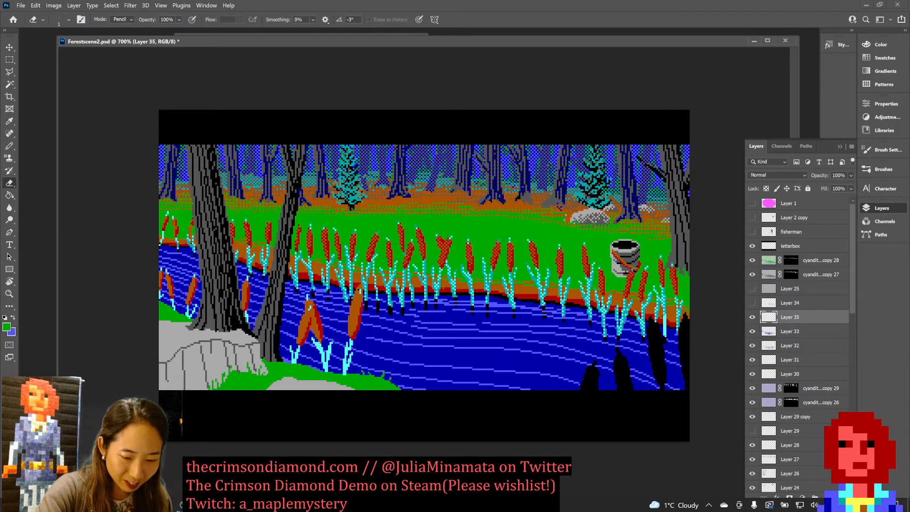
pyautogui.press('b')
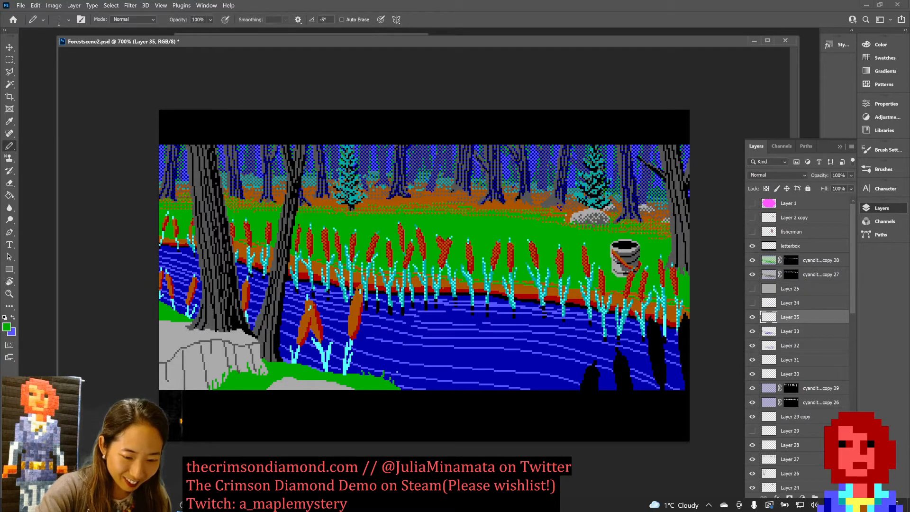
pyautogui.hotkey('ctrl', 's')
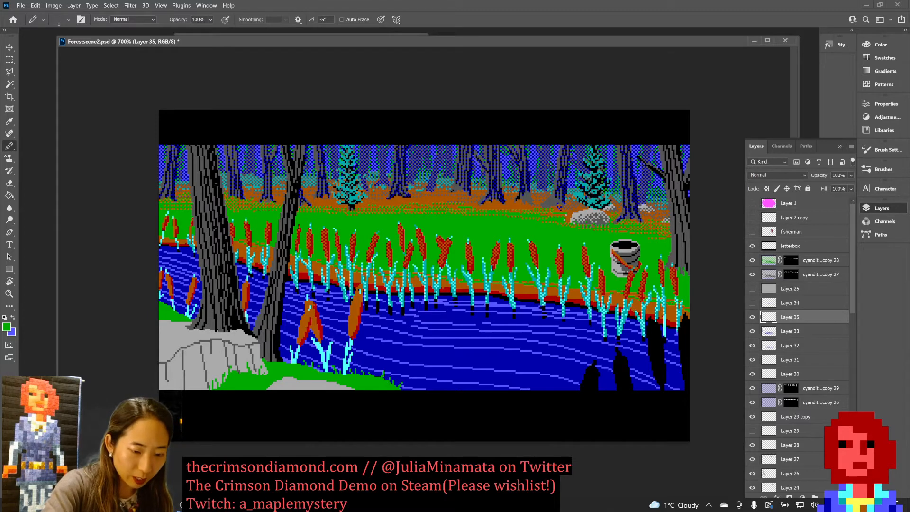
# Step: Pencil more green grass blades along the foreground bank beneath the large cattails and up against the grey rock, and save
pyautogui.press('x')
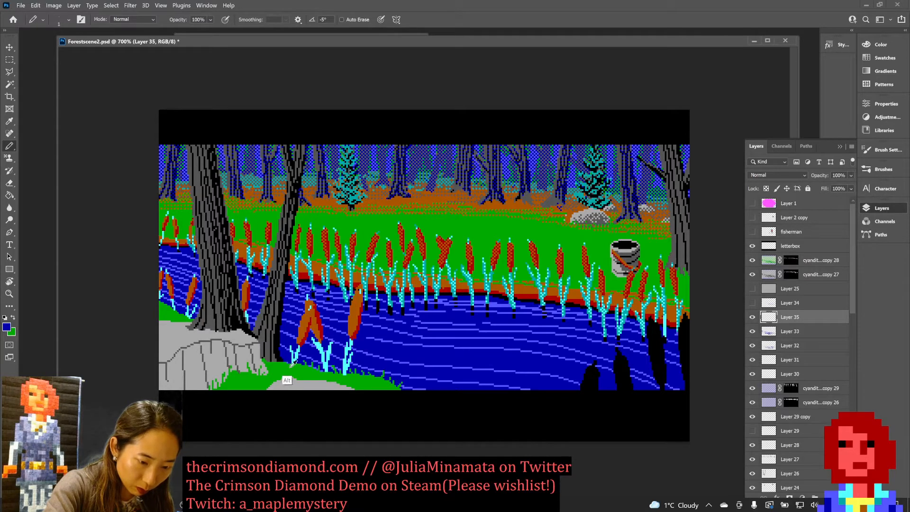
pyautogui.press('x')
pyautogui.hotkey('ctrl', 's')
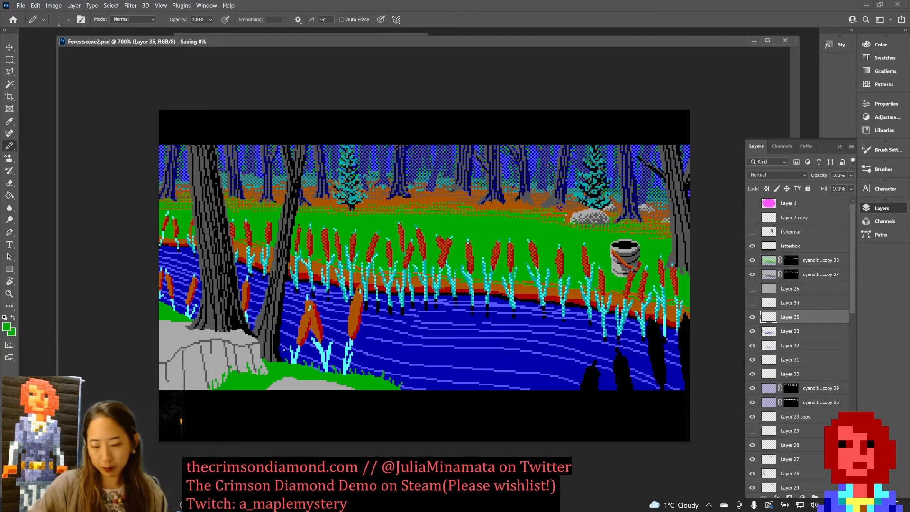
pyautogui.hotkey('ctrl', '+')
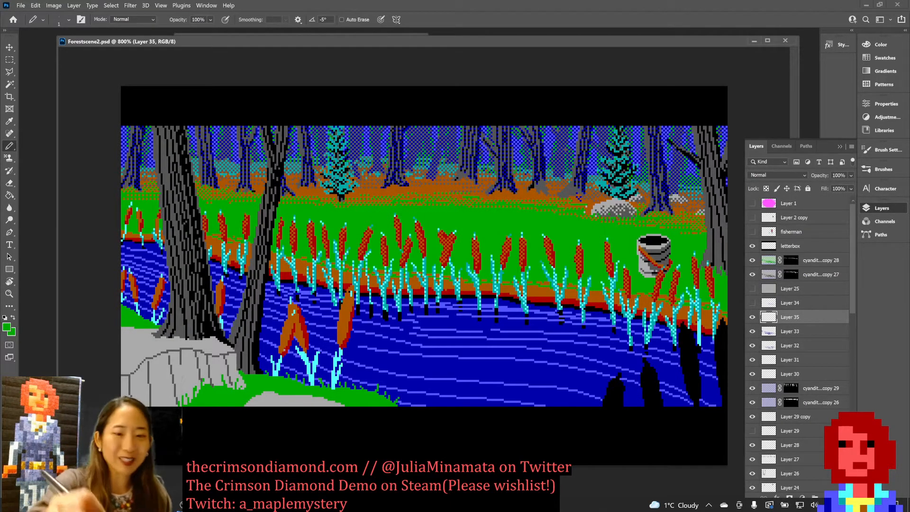
pyautogui.moveTo(542, 38); pyautogui.dragTo(545, 41)
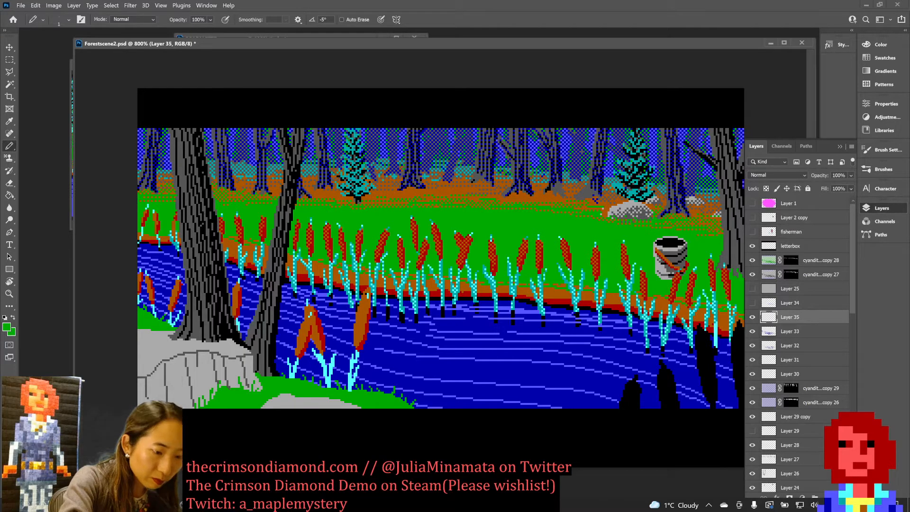
pyautogui.hotkey('ctrl', 's')
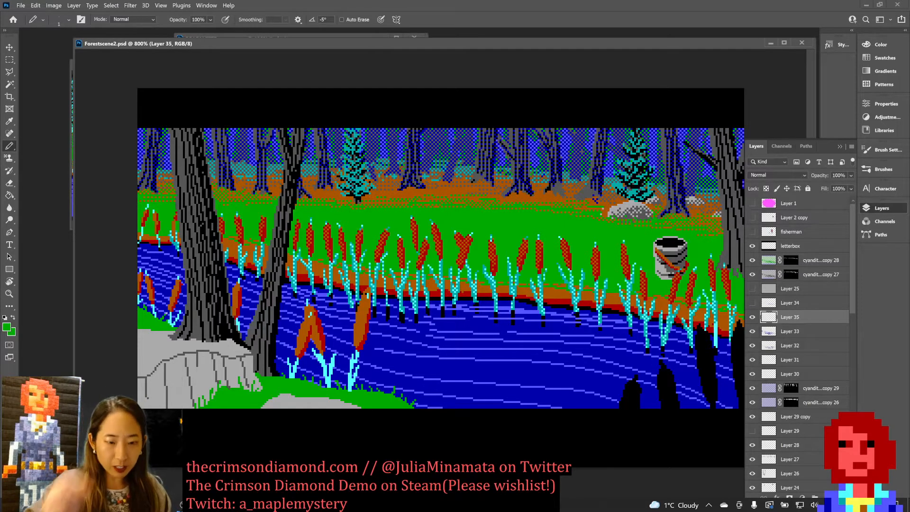
# Step: Sample dark red and shade the right side of the single large foreground cattail head
pyautogui.keyDown('alt'); pyautogui.click(351, 380); pyautogui.keyUp('alt')
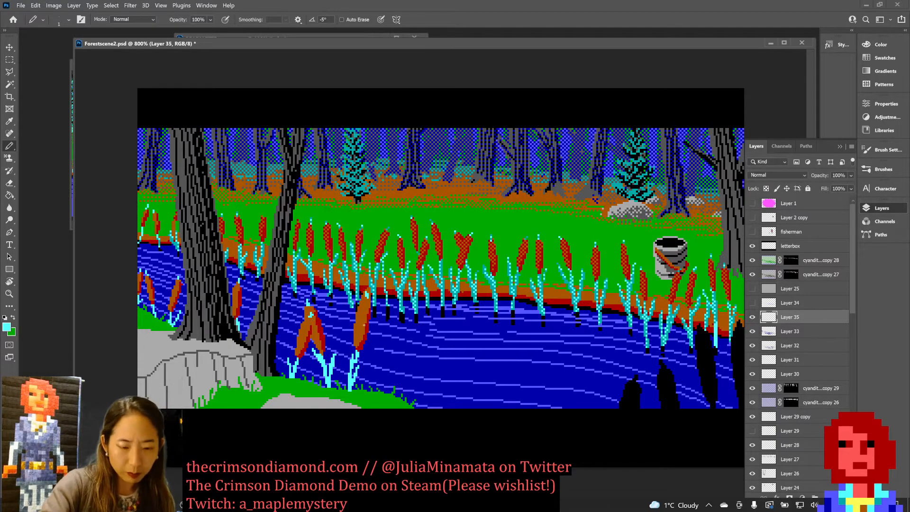
pyautogui.keyDown('alt'); pyautogui.click(356, 317); pyautogui.keyUp('alt')
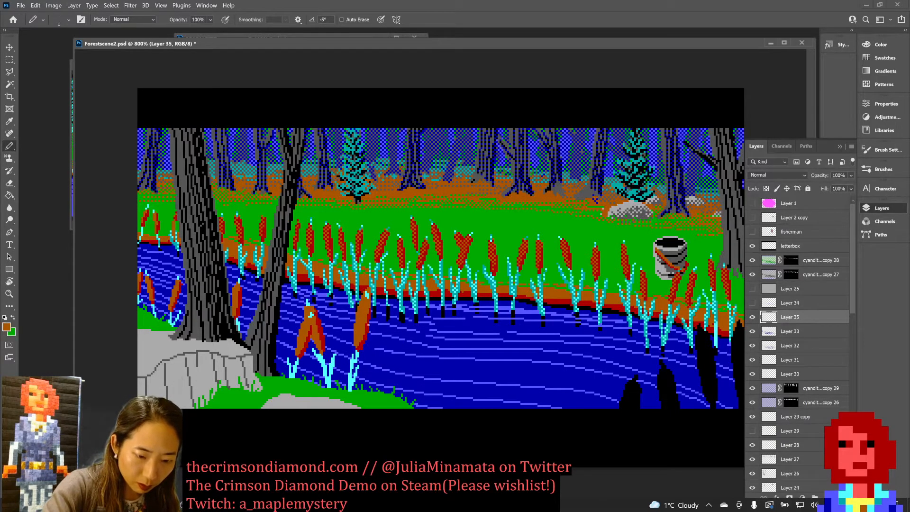
pyautogui.keyDown('alt'); pyautogui.click(365, 347); pyautogui.keyUp('alt')
pyautogui.moveTo(369, 307)
pyautogui.mouseDown()
pyautogui.moveTo(360, 342)
pyautogui.moveTo(362, 326)
pyautogui.mouseUp()
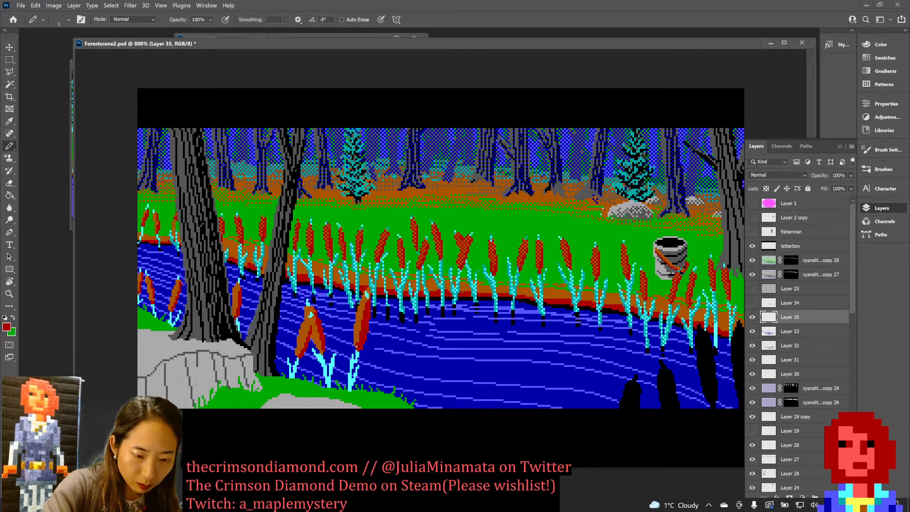
# Step: Reshape the single large cattail's stem into a slimmer curve with sampled light cyan and dark blue water pixels, and save
pyautogui.keyDown('alt'); pyautogui.click(354, 353); pyautogui.keyUp('alt')
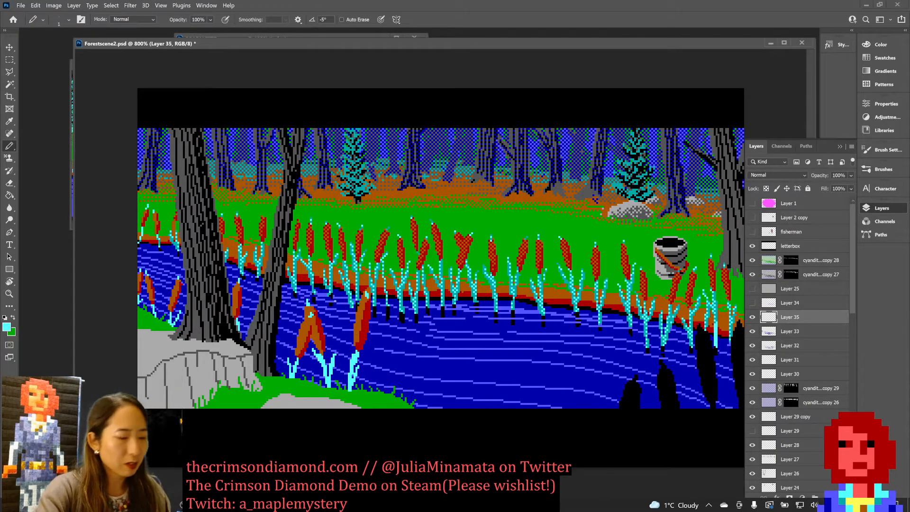
pyautogui.press('x')
pyautogui.keyDown('alt'); pyautogui.click(348, 358); pyautogui.keyUp('alt')
pyautogui.moveTo(352, 353); pyautogui.dragTo(353, 382)
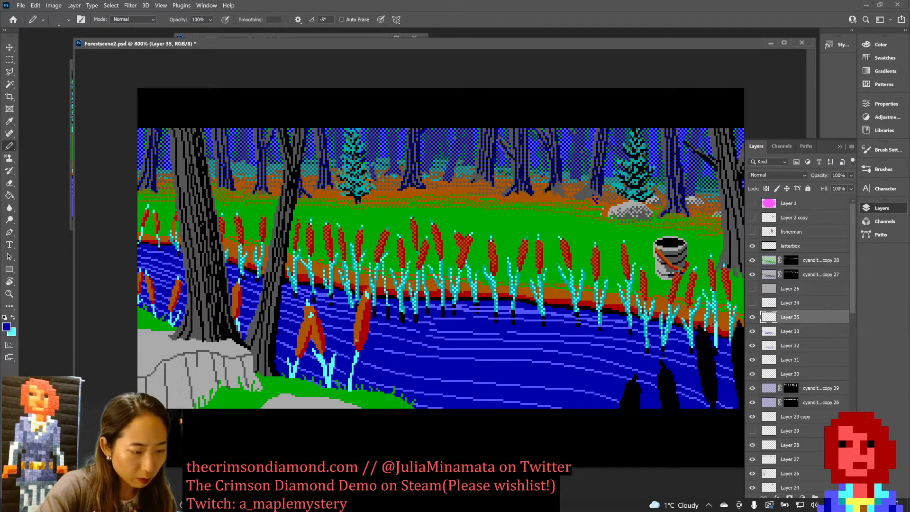
pyautogui.press('x')
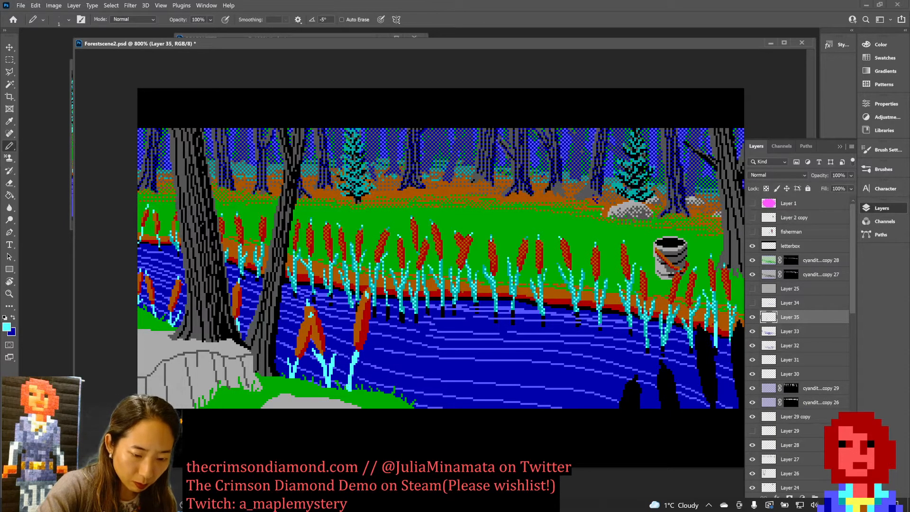
pyautogui.keyDown('alt'); pyautogui.click(354, 377); pyautogui.keyUp('alt')
pyautogui.moveTo(355, 367); pyautogui.dragTo(359, 356)
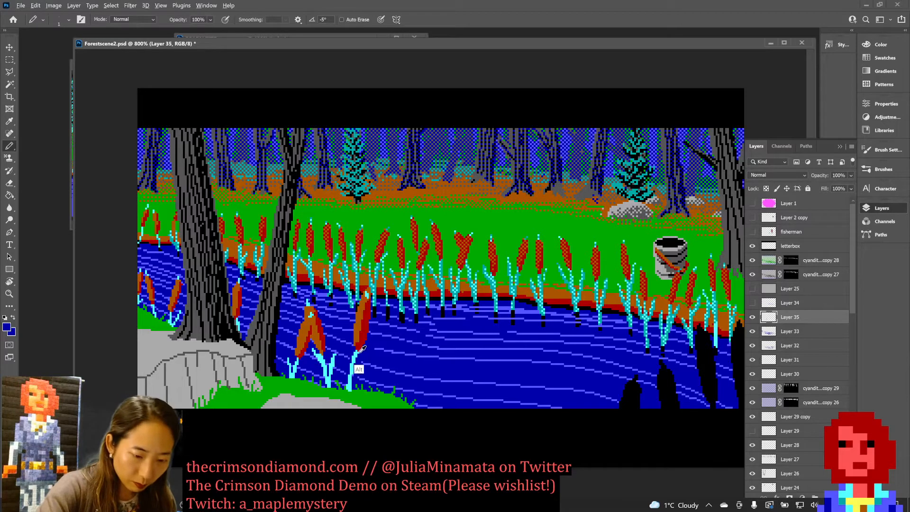
pyautogui.keyDown('alt'); pyautogui.click(352, 373); pyautogui.keyUp('alt')
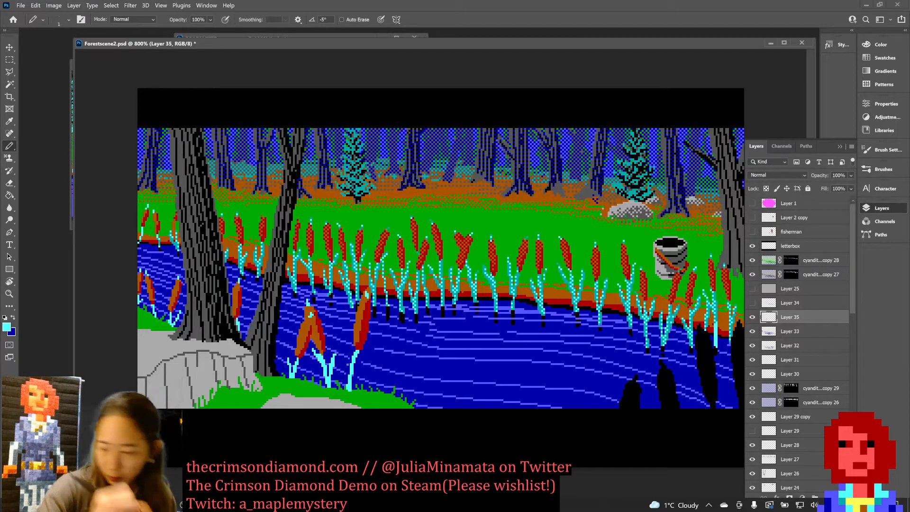
pyautogui.hotkey('ctrl', 's')
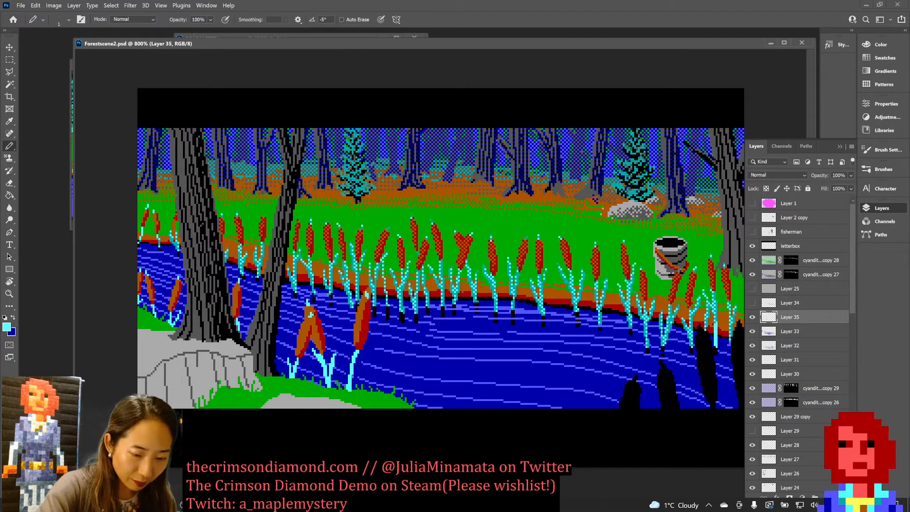
# Step: Touch up the edges of the single large cattail's stem with dark blue and light cyan pixels, and save
pyautogui.press('x')
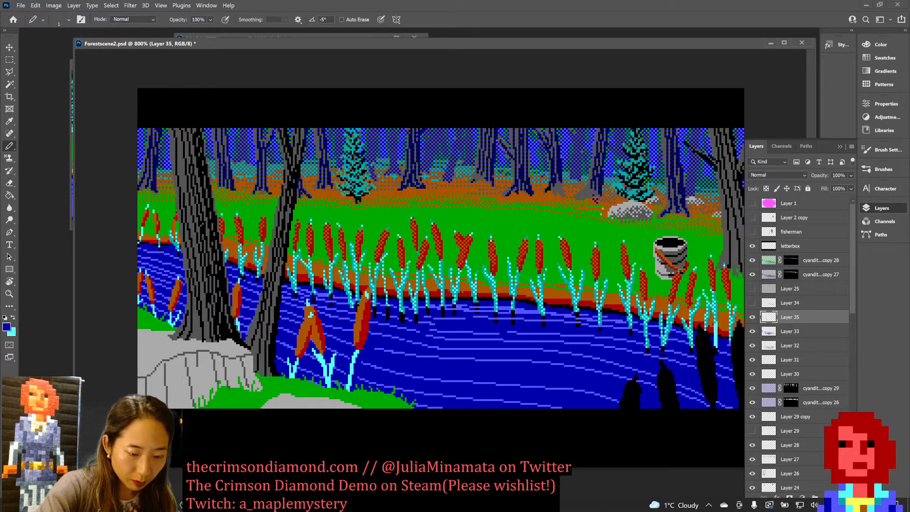
pyautogui.press('x')
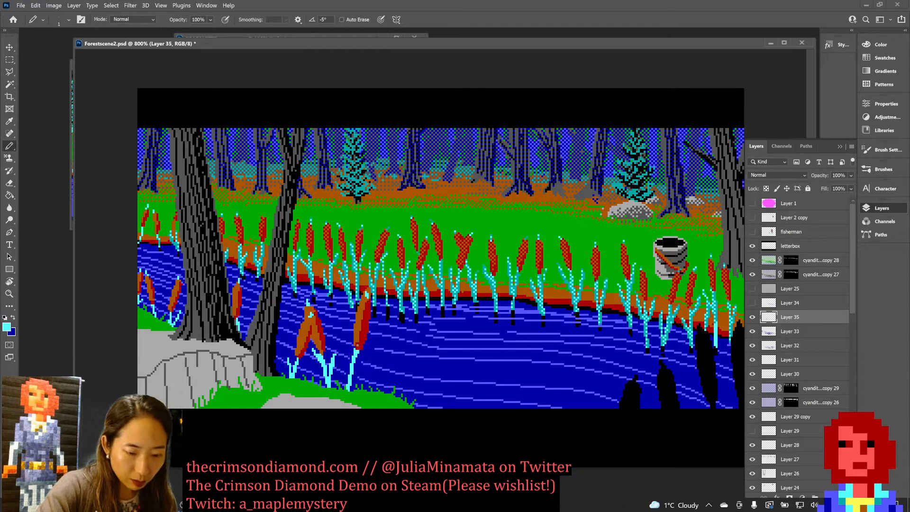
pyautogui.press('x')
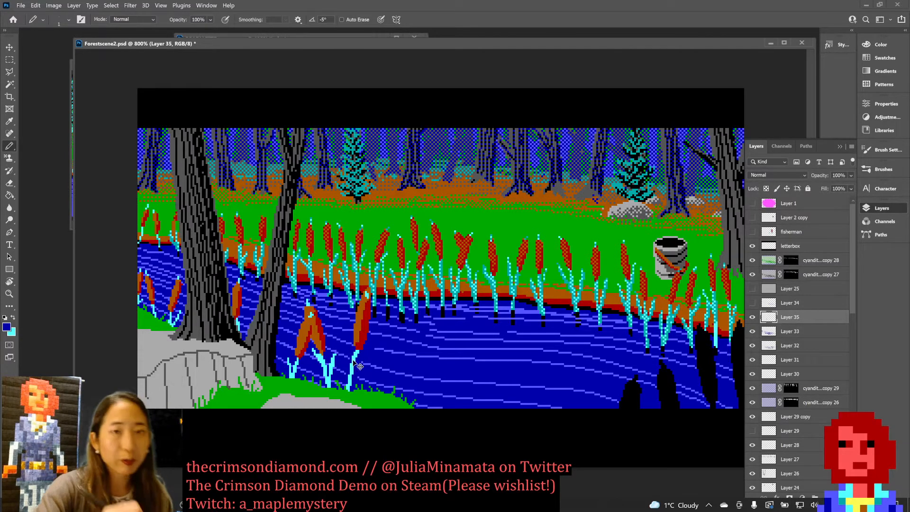
pyautogui.hotkey('ctrl', 's')
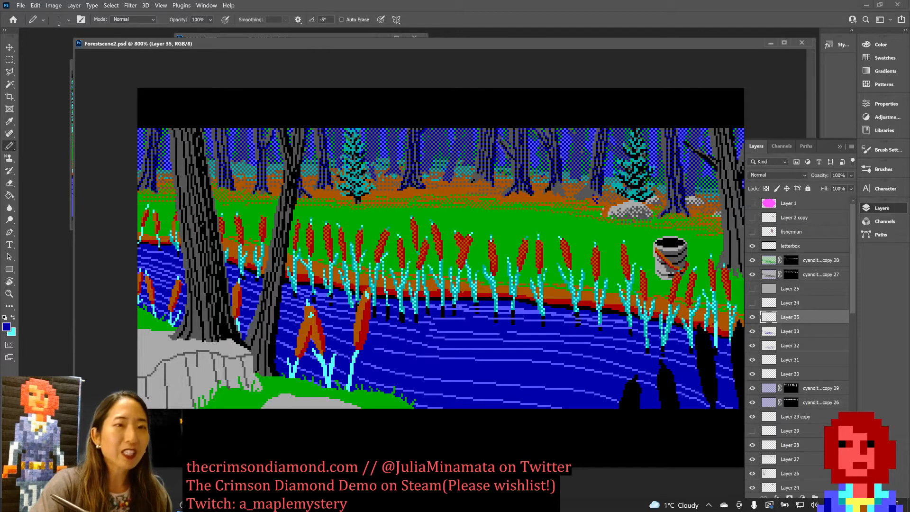
# Step: Draw a light cyan leaf branching up and to the right from the single large cattail's stem, and save
pyautogui.press('x')
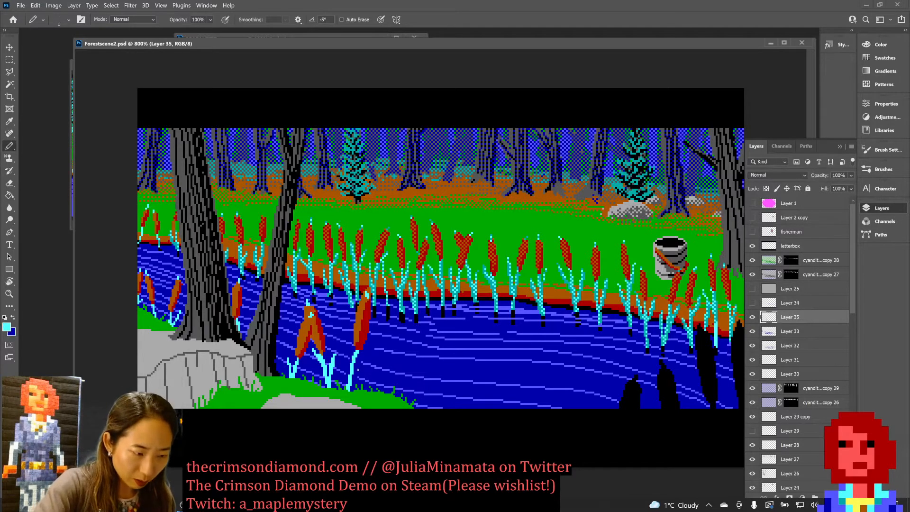
pyautogui.moveTo(364, 361)
pyautogui.mouseDown()
pyautogui.moveTo(352, 382)
pyautogui.moveTo(368, 355)
pyautogui.mouseUp()
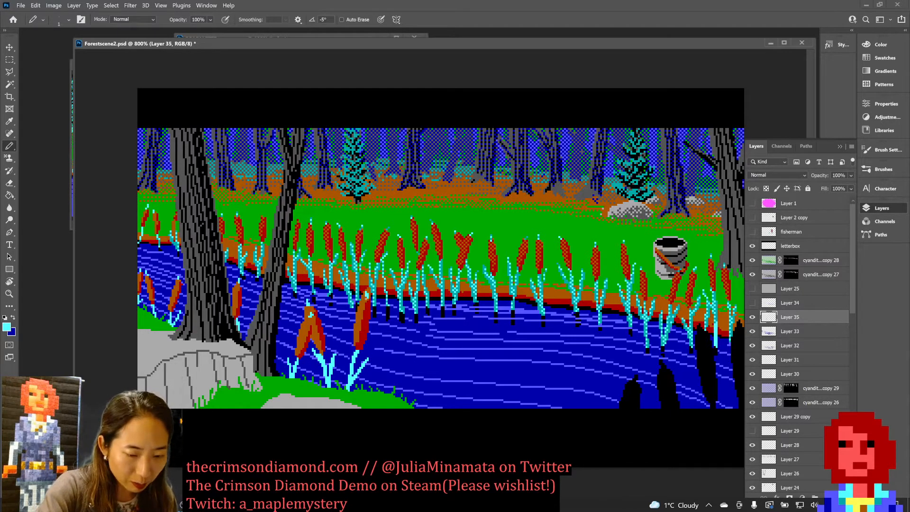
pyautogui.hotkey('ctrl', 's')
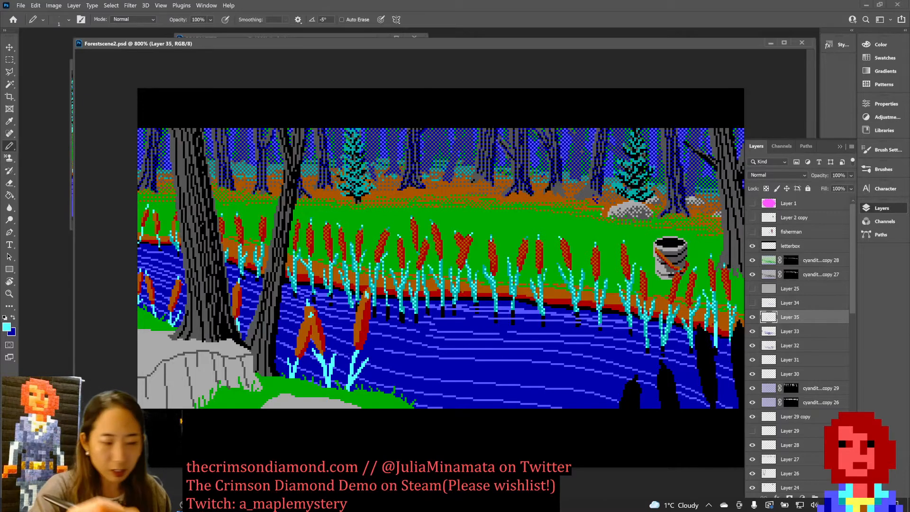
pyautogui.scroll(1, 365, 296)
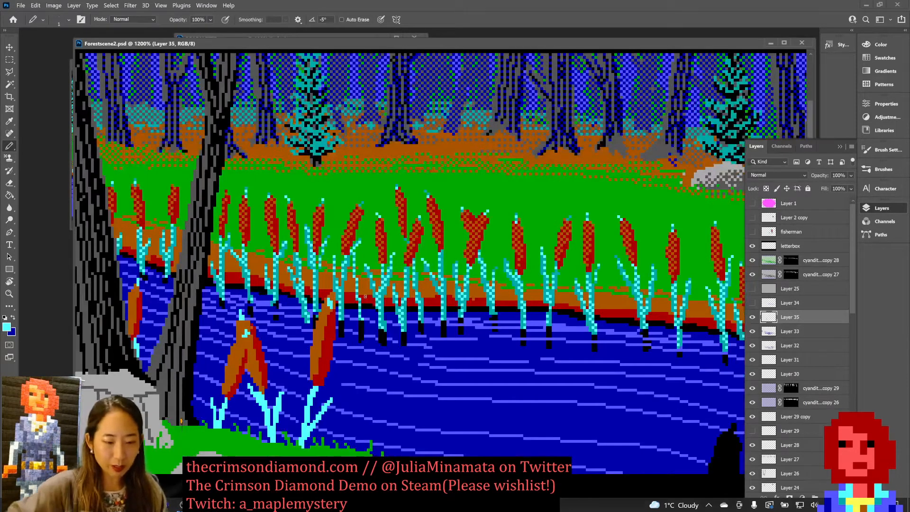
# Step: Refine the shading and lower-right contour of the single large cattail head with sampled brown, dark red and dark blue pixels
pyautogui.keyDown('alt'); pyautogui.click(317, 349); pyautogui.keyUp('alt')
pyautogui.moveTo(318, 384); pyautogui.dragTo(328, 366)
pyautogui.moveTo(334, 314); pyautogui.dragTo(327, 365)
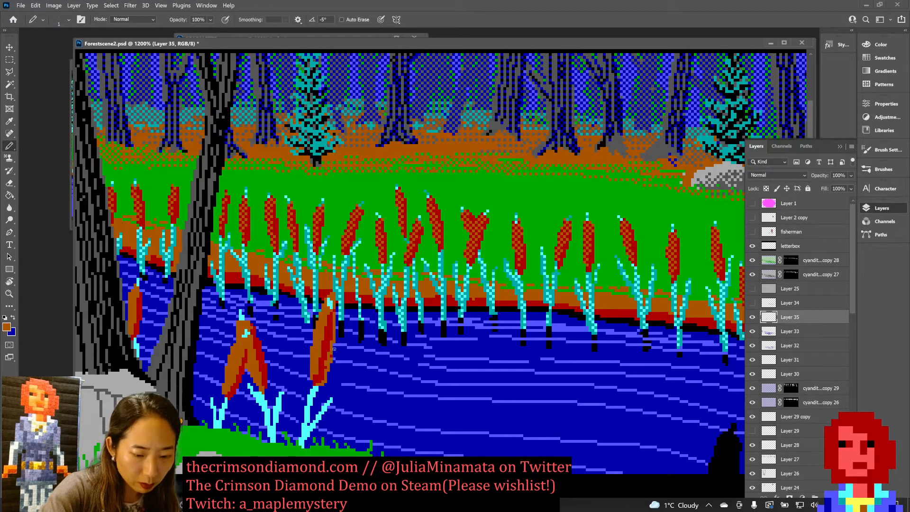
pyautogui.keyDown('alt'); pyautogui.click(335, 352); pyautogui.keyUp('alt')
pyautogui.moveTo(332, 363); pyautogui.dragTo(331, 352)
pyautogui.click(329, 369)
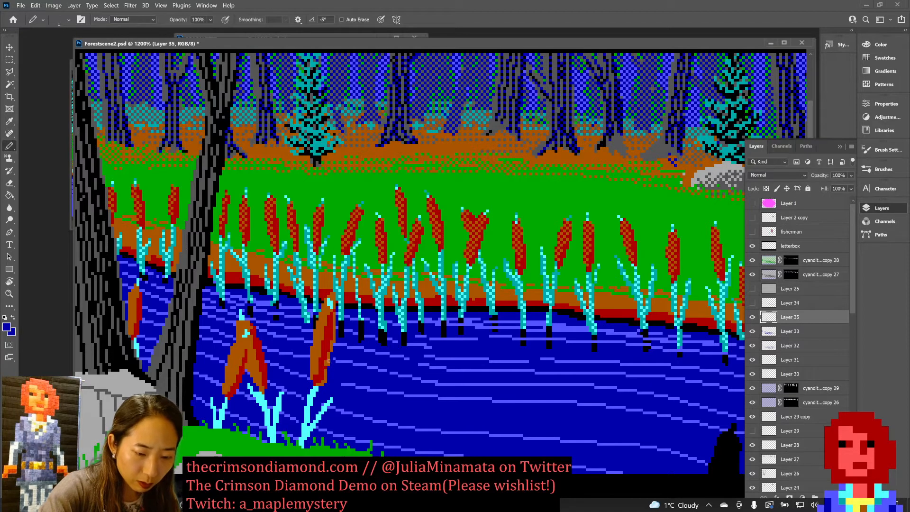
pyautogui.keyDown('alt'); pyautogui.click(327, 378); pyautogui.keyUp('alt')
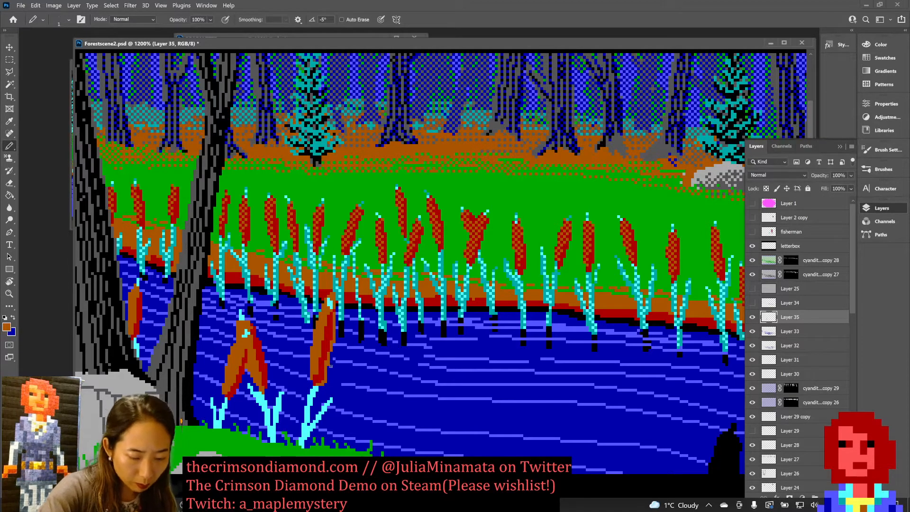
pyautogui.keyDown('alt'); pyautogui.click(326, 355); pyautogui.keyUp('alt')
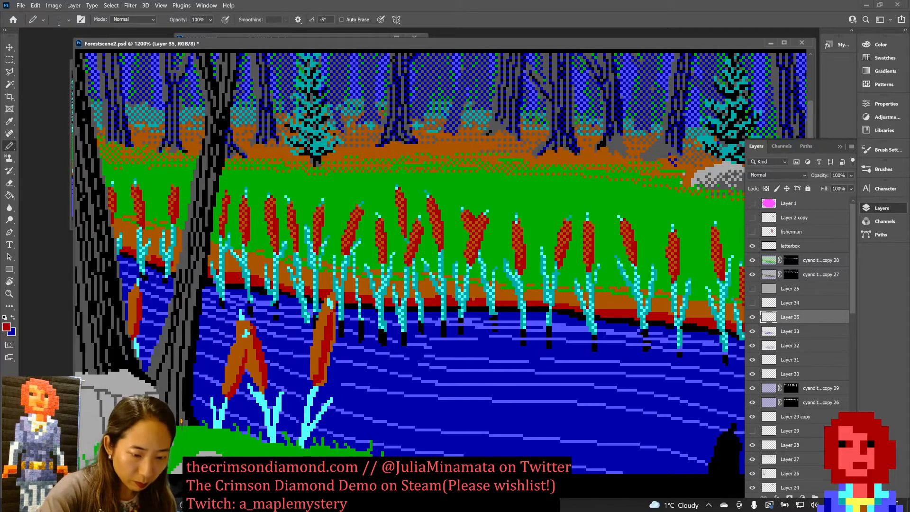
pyautogui.keyDown('alt'); pyautogui.click(328, 382); pyautogui.keyUp('alt')
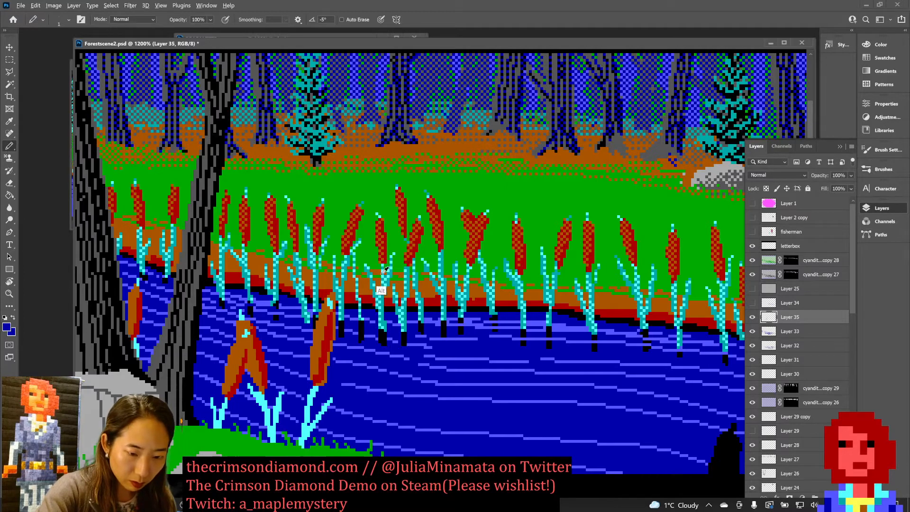
# Step: Touch up the tip and edges of the single large cattail head with sampled dark cyan, dark red, brown and dark blue, and save
pyautogui.keyDown('alt'); pyautogui.click(385, 324); pyautogui.keyUp('alt')
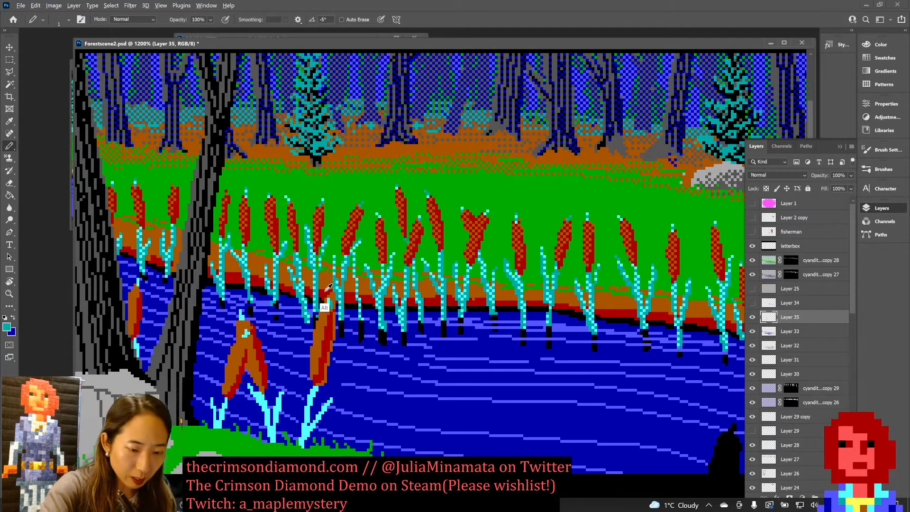
pyautogui.keyDown('alt'); pyautogui.click(325, 308); pyautogui.keyUp('alt')
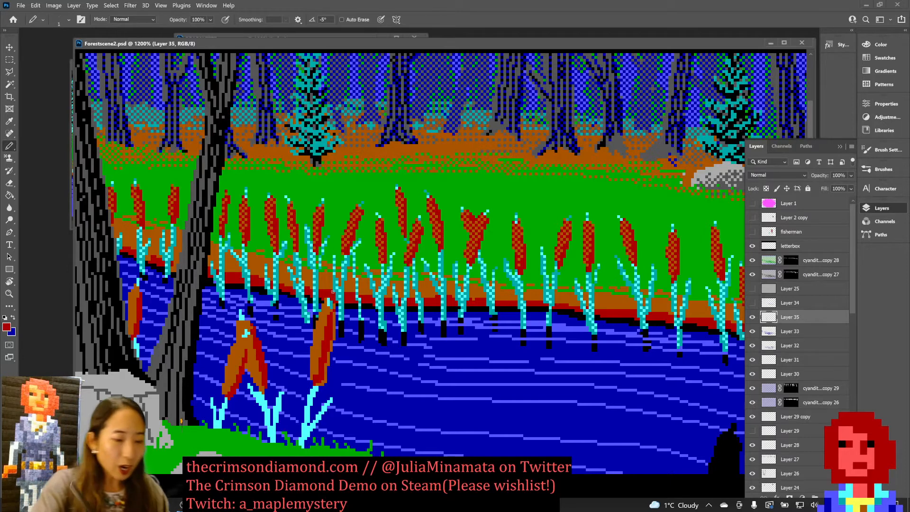
pyautogui.click(328, 295)
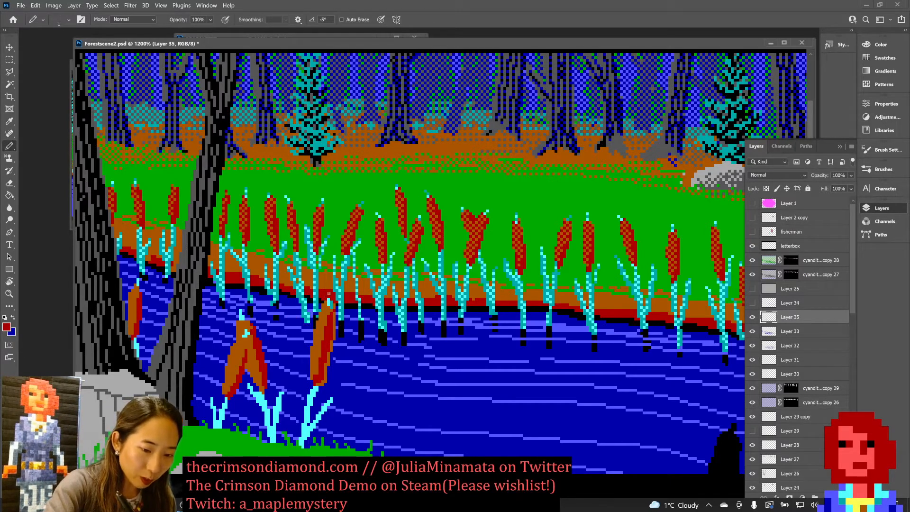
pyautogui.keyDown('alt'); pyautogui.click(334, 304); pyautogui.keyUp('alt')
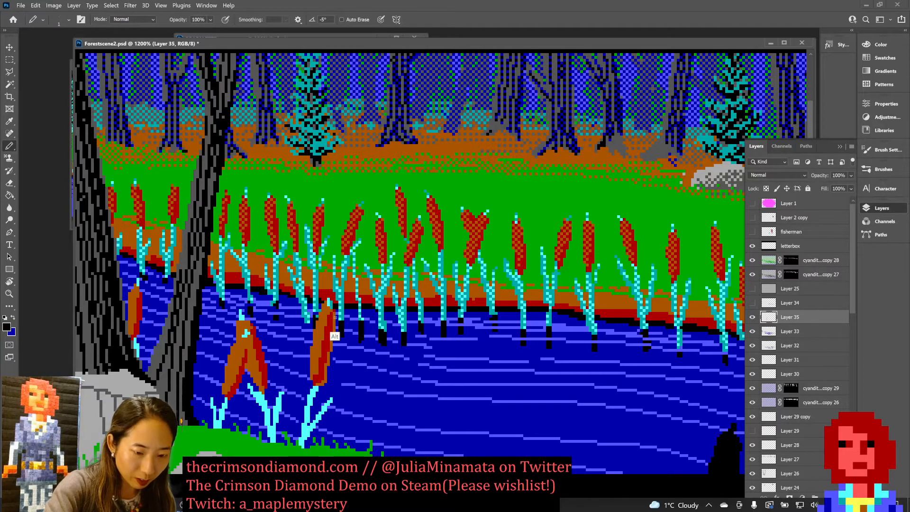
pyautogui.keyDown('alt'); pyautogui.click(334, 332); pyautogui.keyUp('alt')
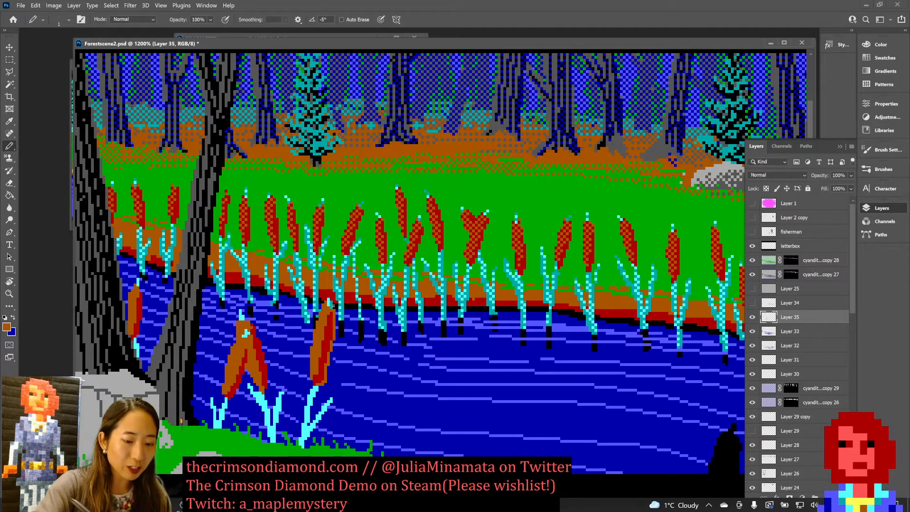
pyautogui.keyDown('alt'); pyautogui.click(329, 386); pyautogui.keyUp('alt')
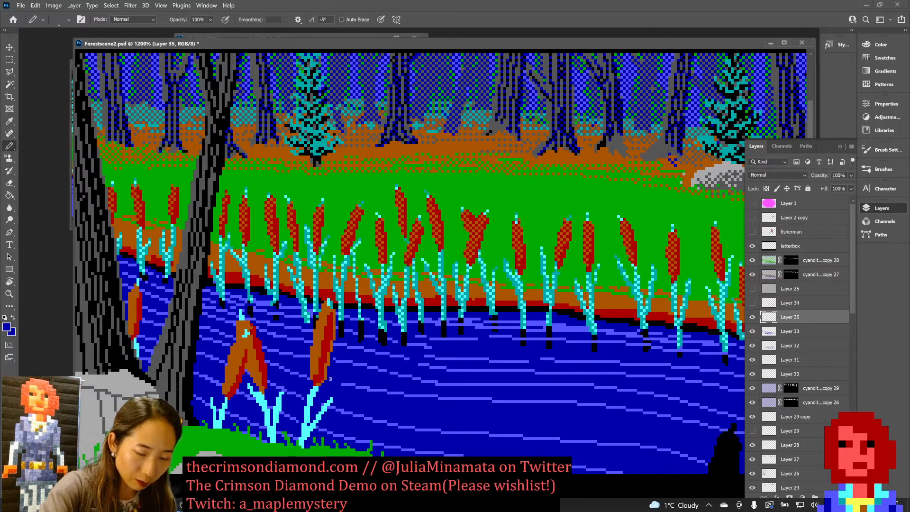
pyautogui.keyDown('alt'); pyautogui.click(315, 367); pyautogui.keyUp('alt')
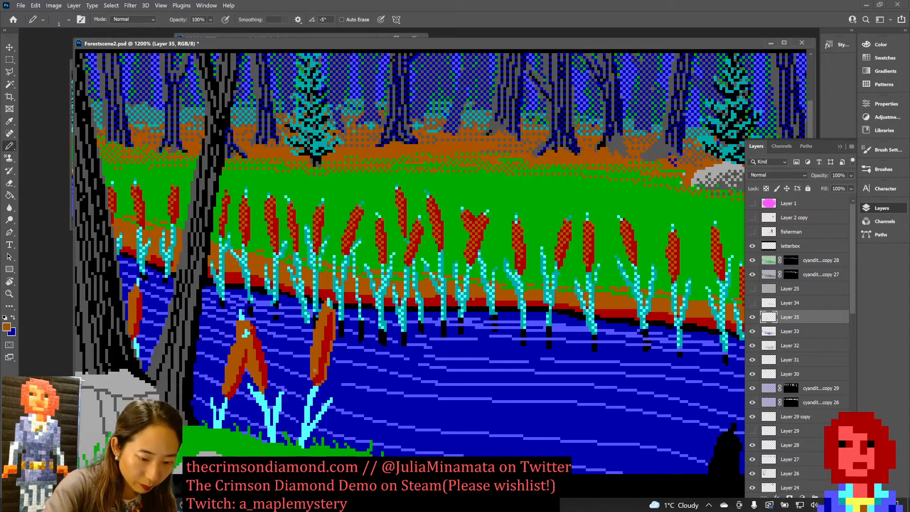
pyautogui.keyDown('alt'); pyautogui.click(315, 359); pyautogui.keyUp('alt')
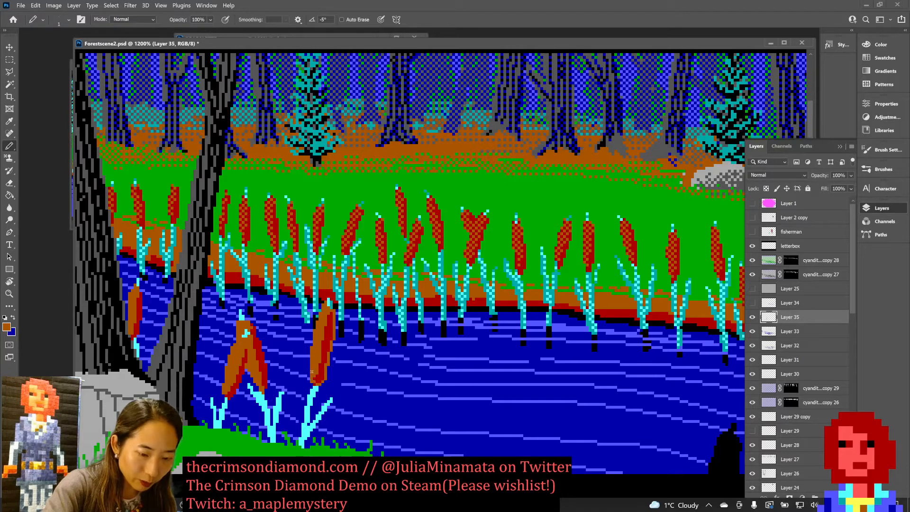
pyautogui.hotkey('ctrl', 's')
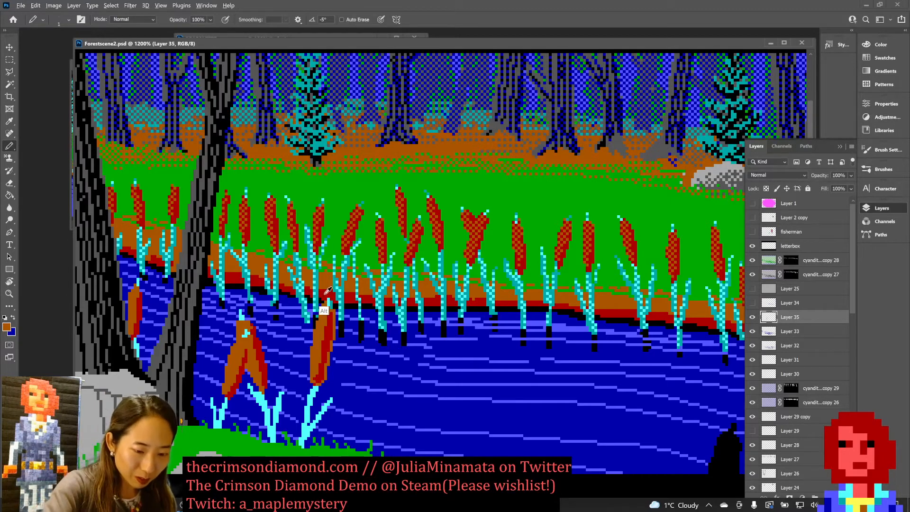
# Step: Clean up the pixels beside the single large cattail's tip with black, and save
pyautogui.keyDown('alt'); pyautogui.click(323, 314); pyautogui.keyUp('alt')
pyautogui.click(324, 301)
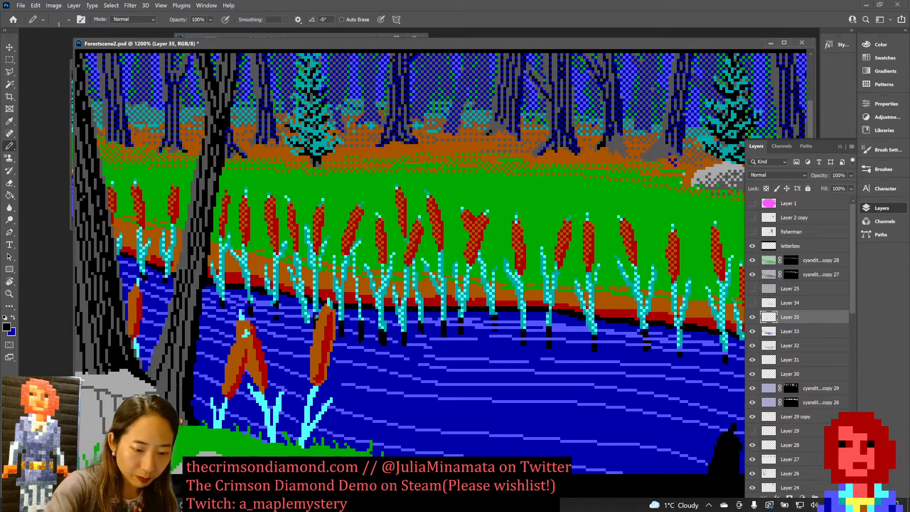
pyautogui.moveTo(318, 313); pyautogui.dragTo(317, 317)
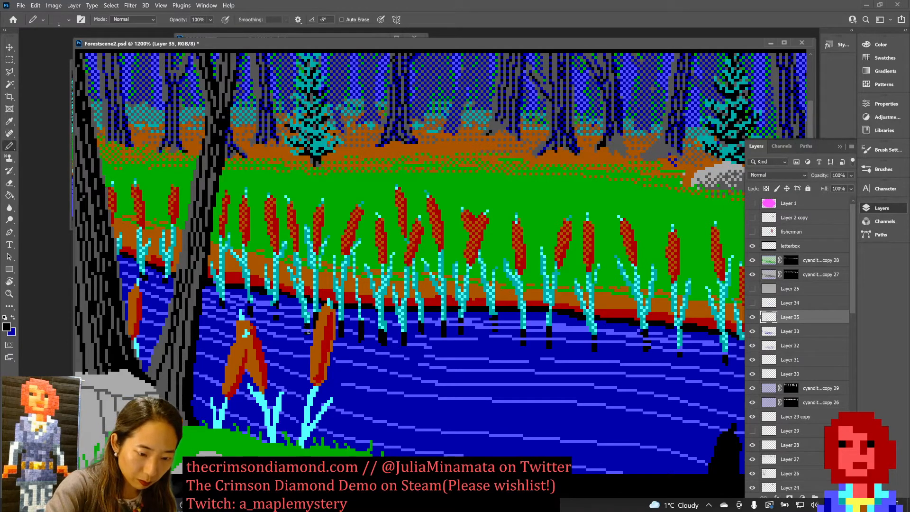
pyautogui.hotkey('ctrl', 's')
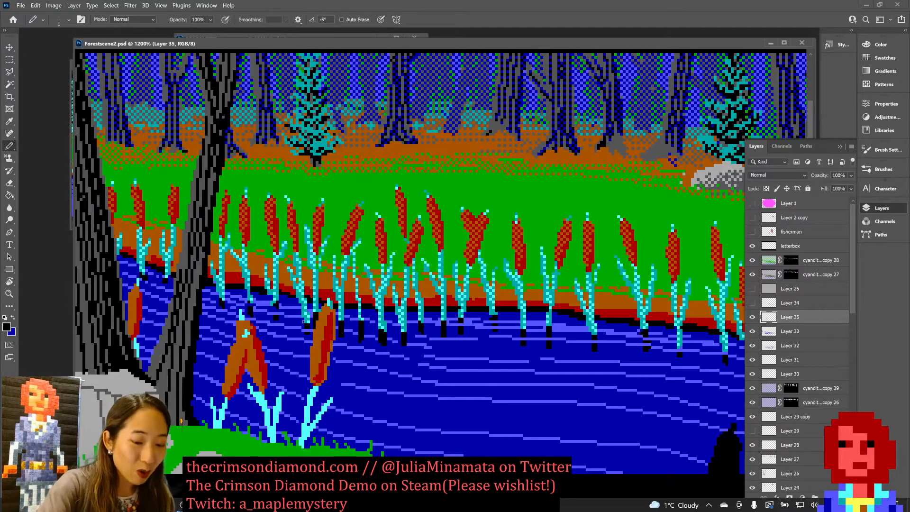
# Step: Shade the tip above the paired large cattails with sampled dark cyan, tidy it with brown and dark blue pixels, and save
pyautogui.keyDown('alt'); pyautogui.click(445, 309); pyautogui.keyUp('alt')
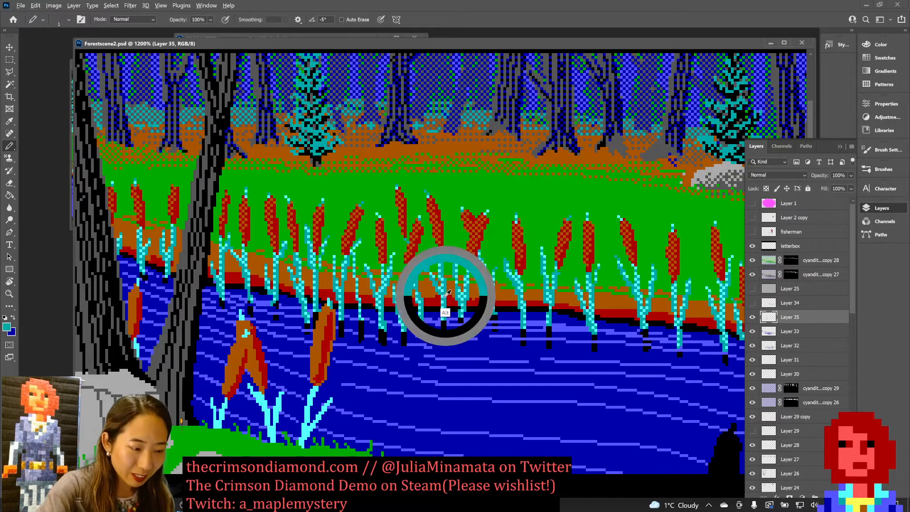
pyautogui.moveTo(423, 346); pyautogui.dragTo(467, 290)
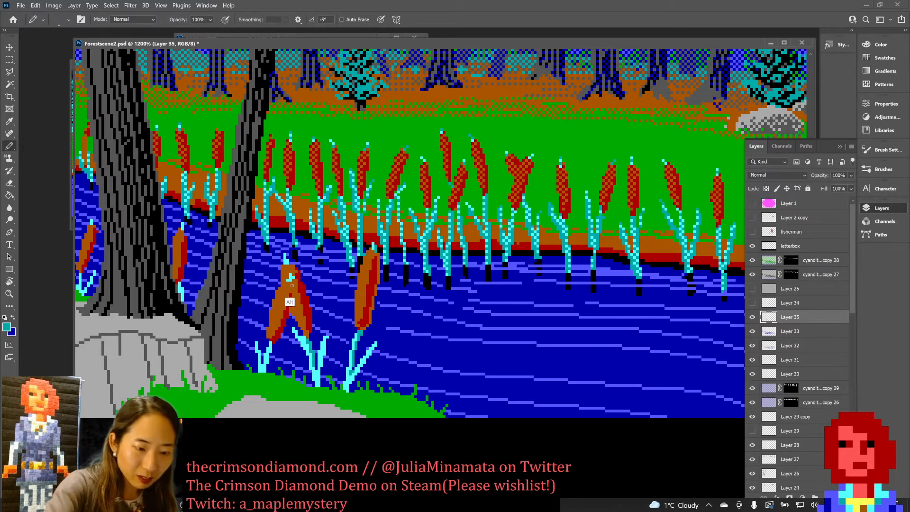
pyautogui.keyDown('alt'); pyautogui.click(281, 261); pyautogui.keyUp('alt')
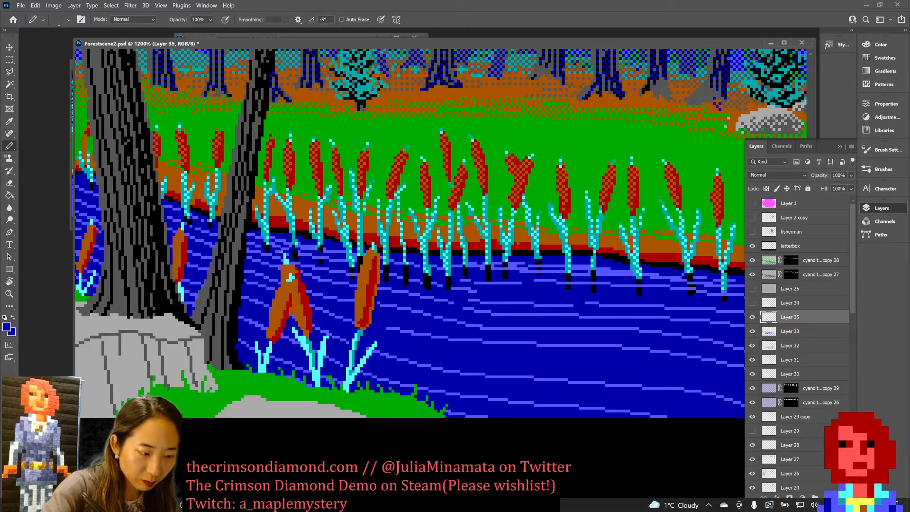
pyautogui.keyDown('alt'); pyautogui.click(361, 343); pyautogui.keyUp('alt')
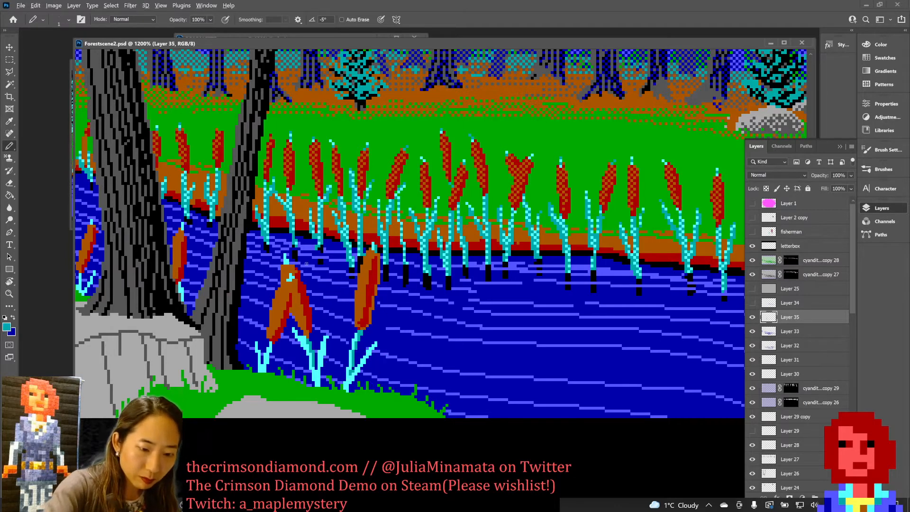
pyautogui.click(287, 259)
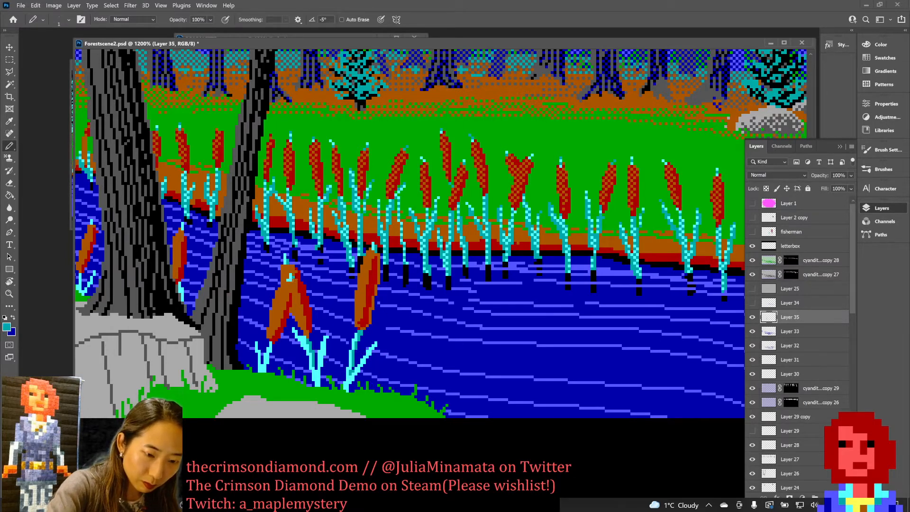
pyautogui.keyDown('alt'); pyautogui.click(298, 303); pyautogui.keyUp('alt')
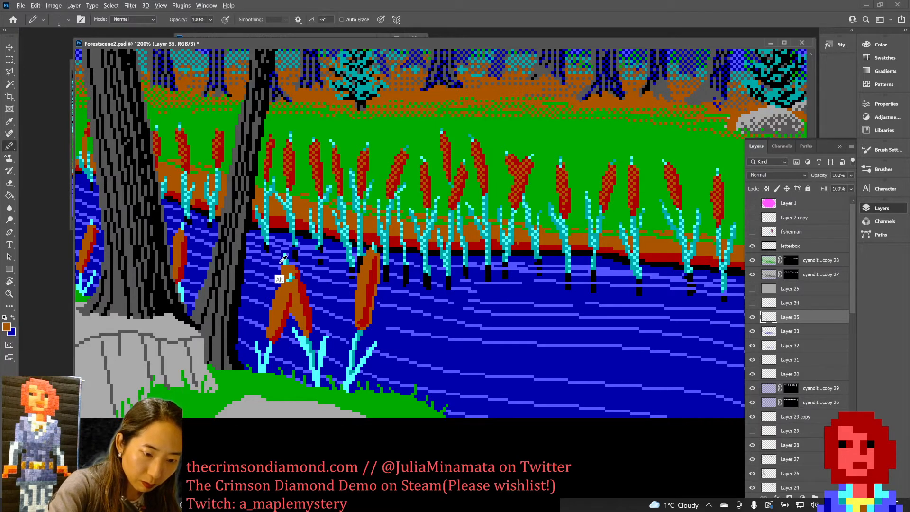
pyautogui.keyDown('alt'); pyautogui.click(280, 280); pyautogui.keyUp('alt')
pyautogui.hotkey('ctrl', 's')
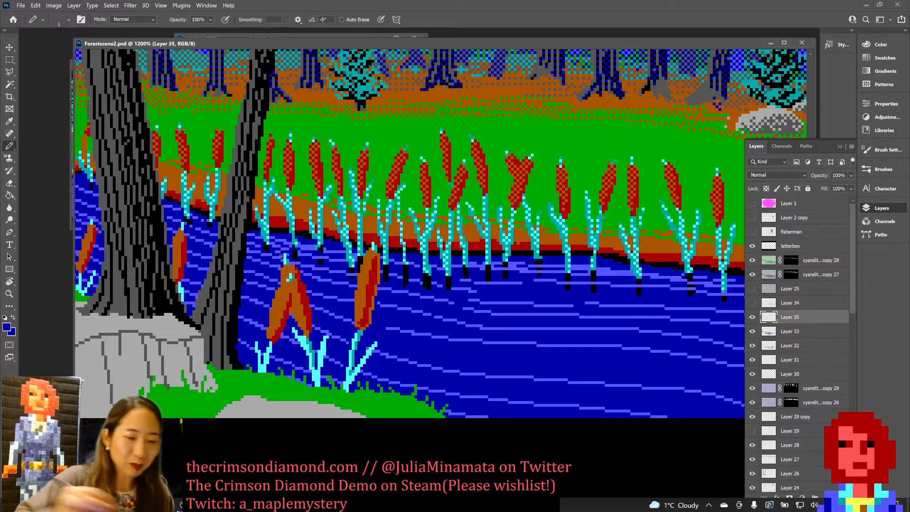
# Step: Refine the top of the paired cattail heads where they meet with dark blue, light blue and dark red pixels, and save
pyautogui.press('alt')
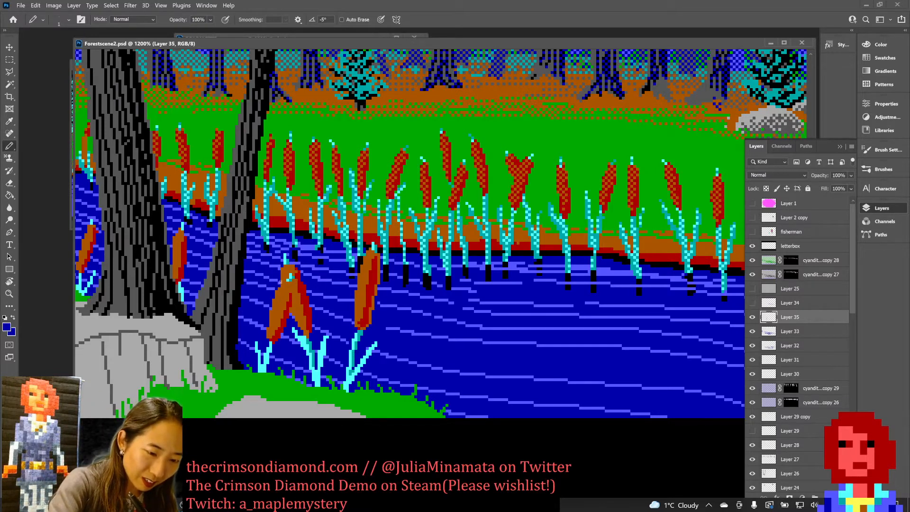
pyautogui.click(278, 274)
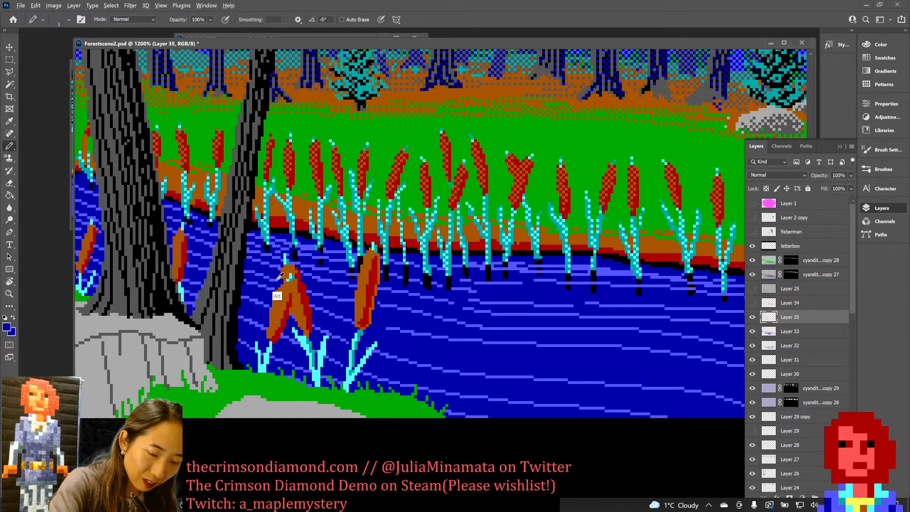
pyautogui.keyDown('alt'); pyautogui.click(280, 276); pyautogui.keyUp('alt')
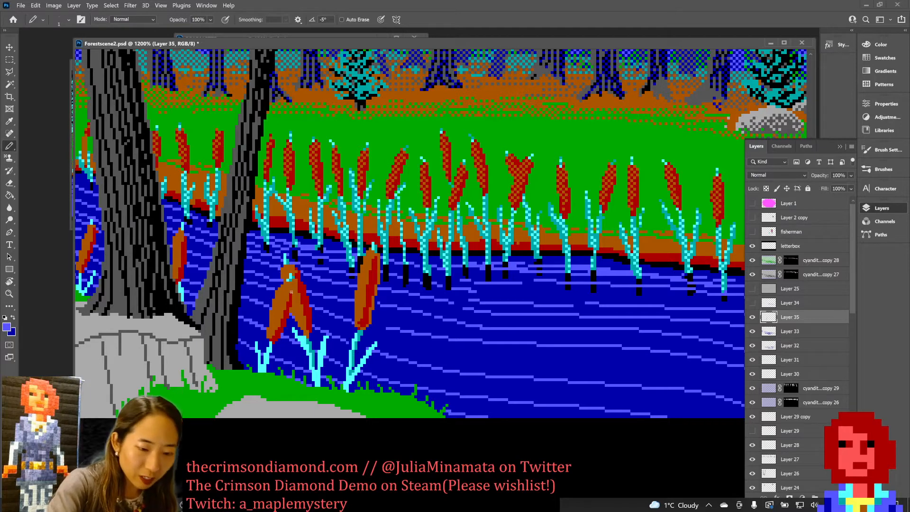
pyautogui.keyDown('alt'); pyautogui.click(290, 289); pyautogui.keyUp('alt')
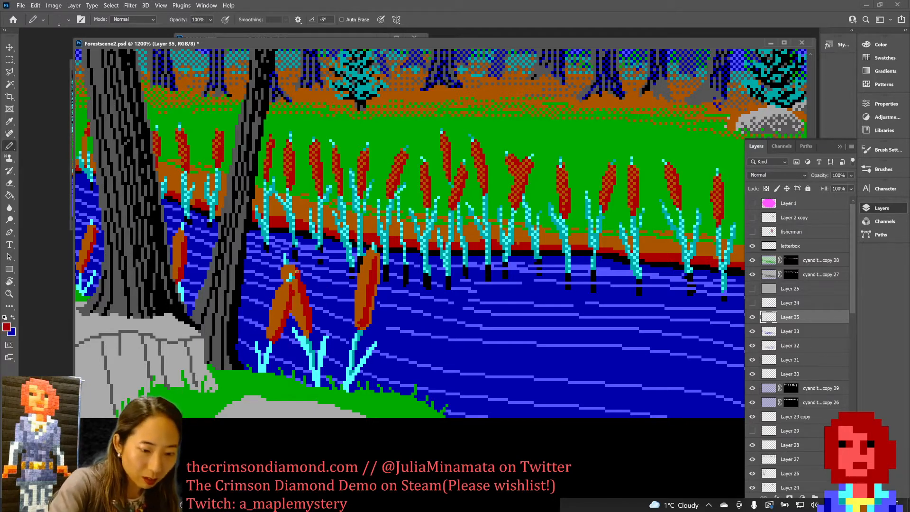
pyautogui.hotkey('ctrl', 's')
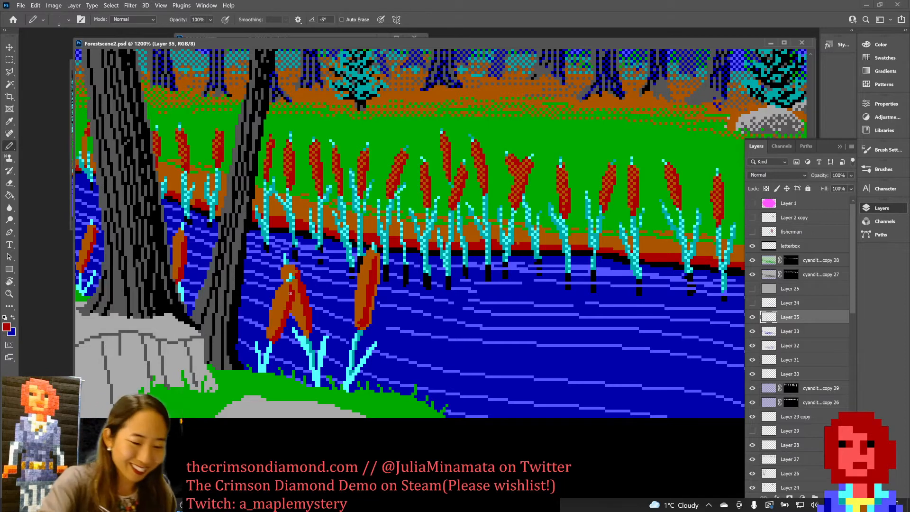
# Step: Retouch the left head of the paired large cattails with sampled brown and dark blue pixels, and sample dark red for its shading
pyautogui.keyDown('alt'); pyautogui.click(279, 319); pyautogui.keyUp('alt')
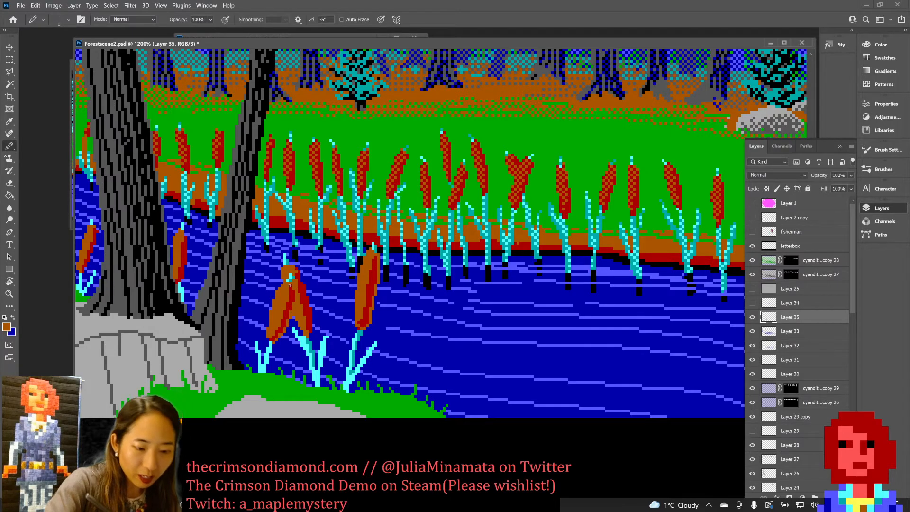
pyautogui.keyDown('alt'); pyautogui.click(269, 291); pyautogui.keyUp('alt')
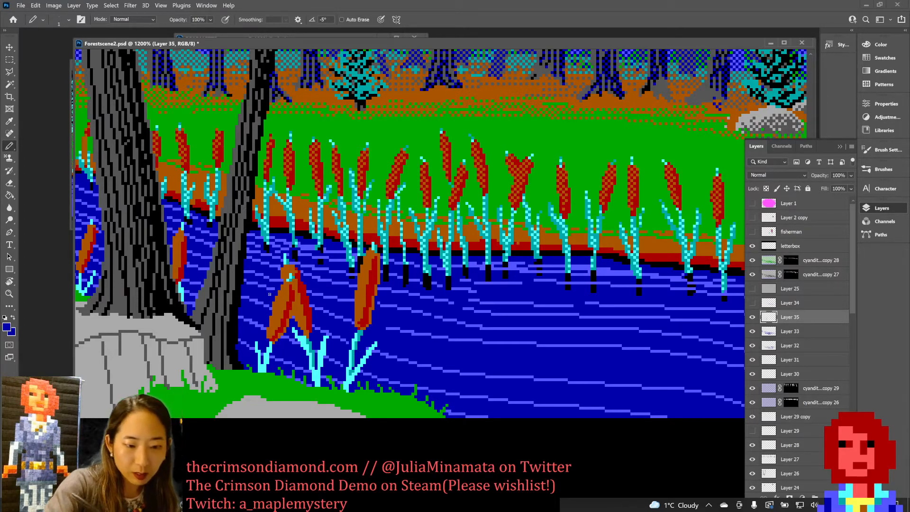
pyautogui.keyDown('alt'); pyautogui.click(286, 312); pyautogui.keyUp('alt')
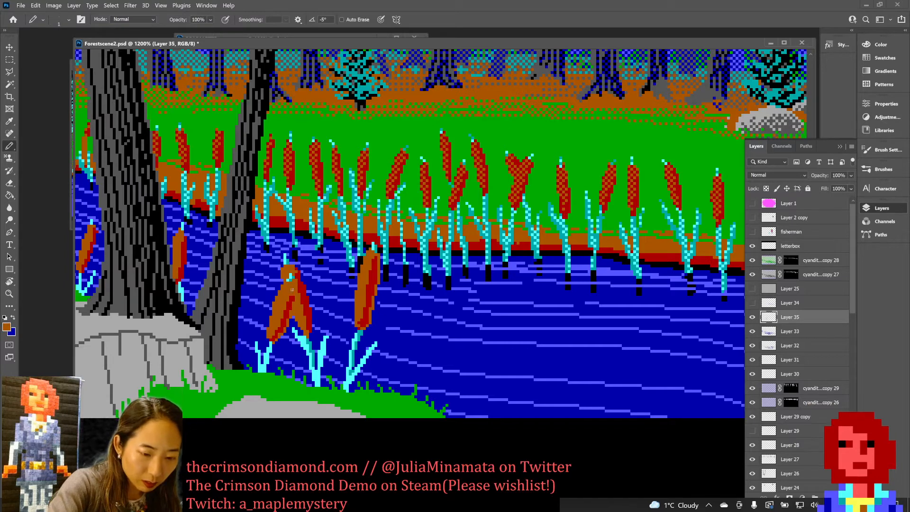
pyautogui.keyDown('alt'); pyautogui.click(292, 286); pyautogui.keyUp('alt')
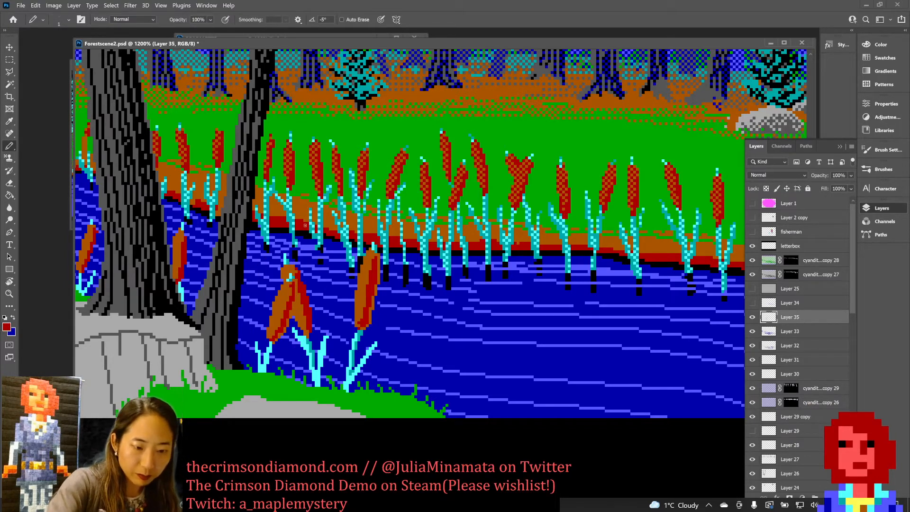
# Step: Widen the right head of the paired cattails with brown, touch up its top, save, and trim its lower end with dark blue
pyautogui.keyDown('alt'); pyautogui.click(304, 291); pyautogui.keyUp('alt')
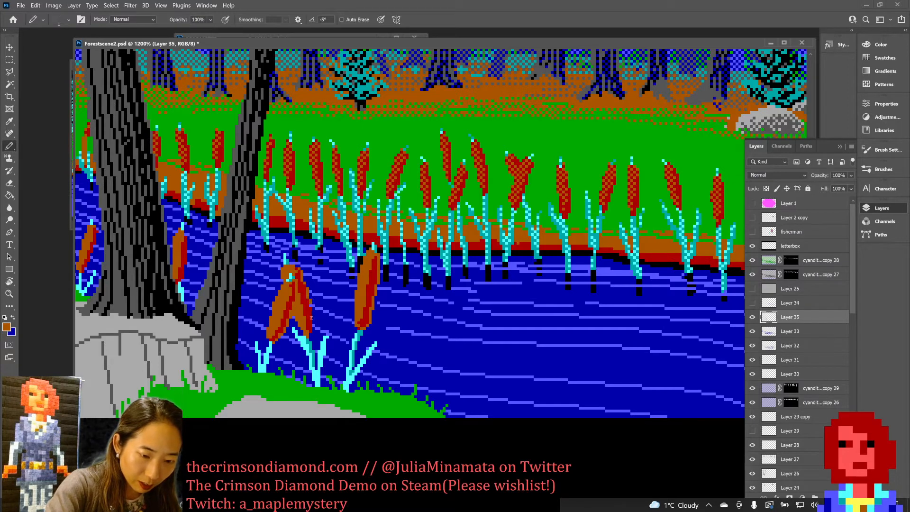
pyautogui.moveTo(311, 306); pyautogui.dragTo(313, 319)
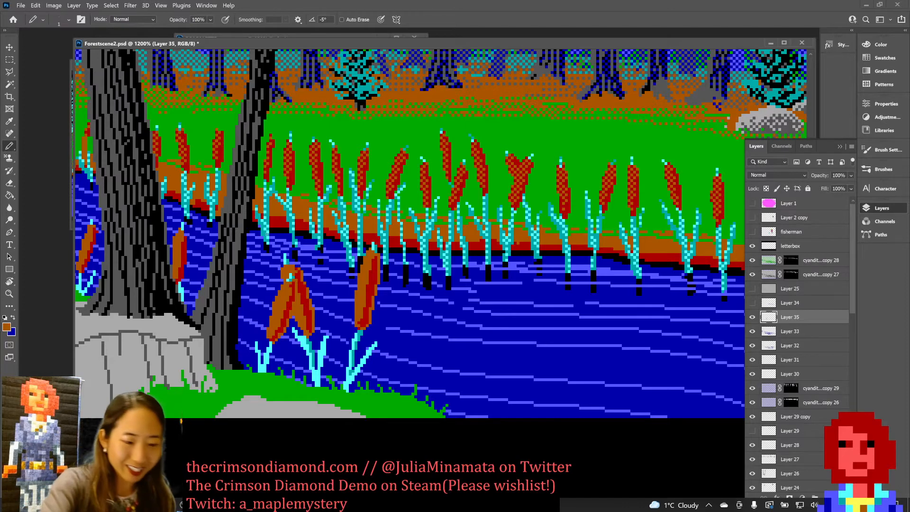
pyautogui.click(290, 265)
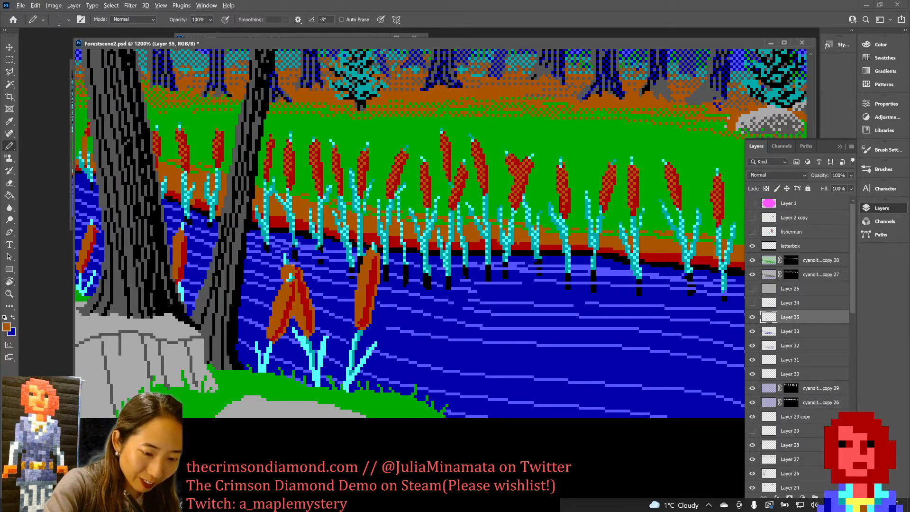
pyautogui.keyDown('alt'); pyautogui.click(295, 269); pyautogui.keyUp('alt')
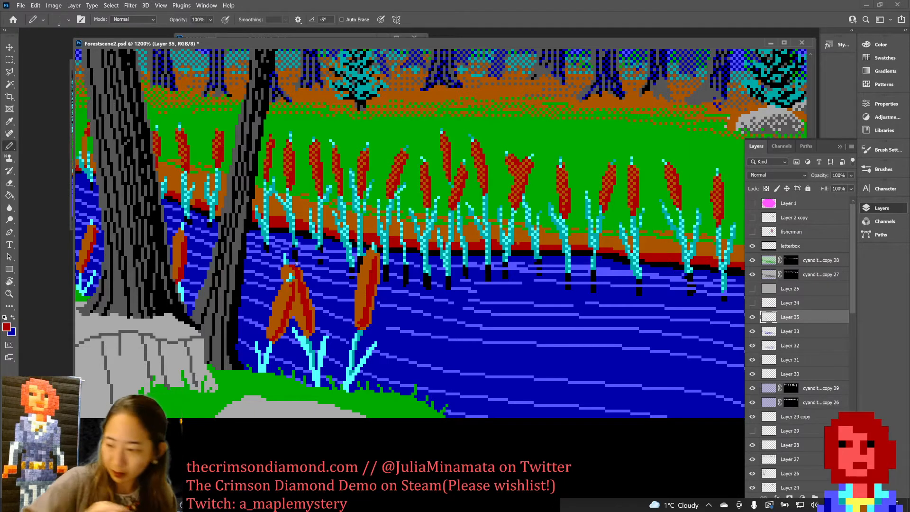
pyautogui.hotkey('ctrl', 's')
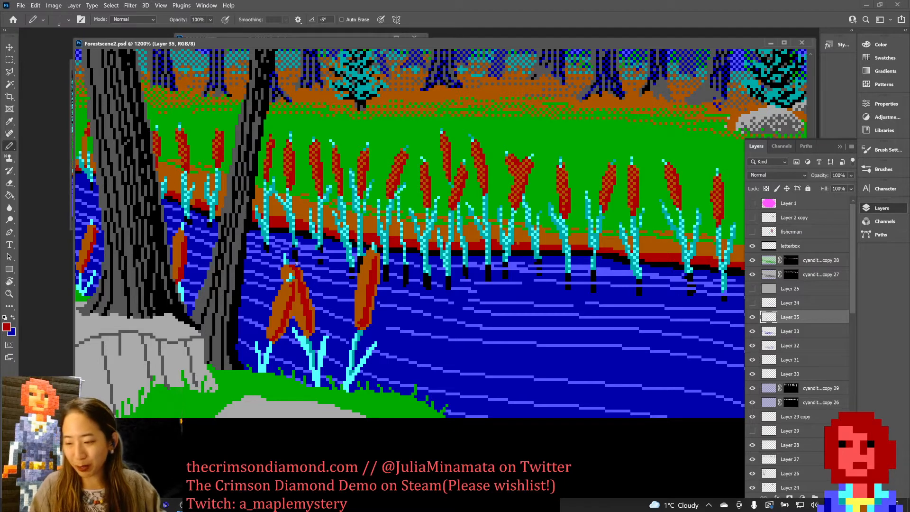
pyautogui.keyDown('alt'); pyautogui.click(296, 328); pyautogui.keyUp('alt')
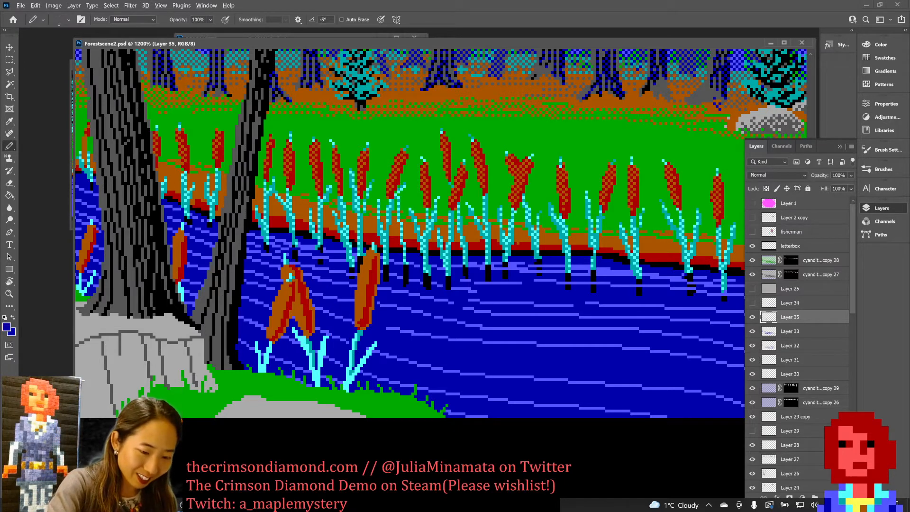
pyautogui.click(306, 338)
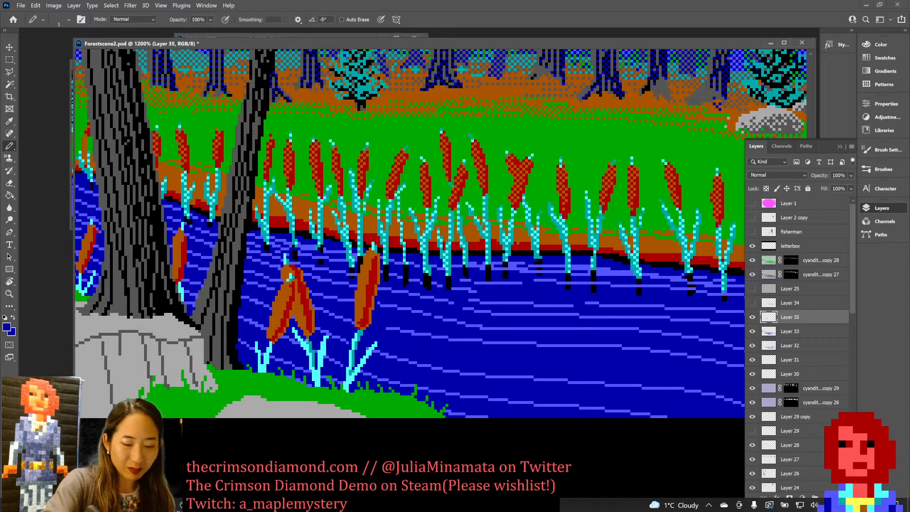
# Step: Shade the stems and leaves of the paired and single large cattails with dark cyan, using light cyan for touch-ups, and save
pyautogui.moveTo(363, 331); pyautogui.dragTo(363, 331)
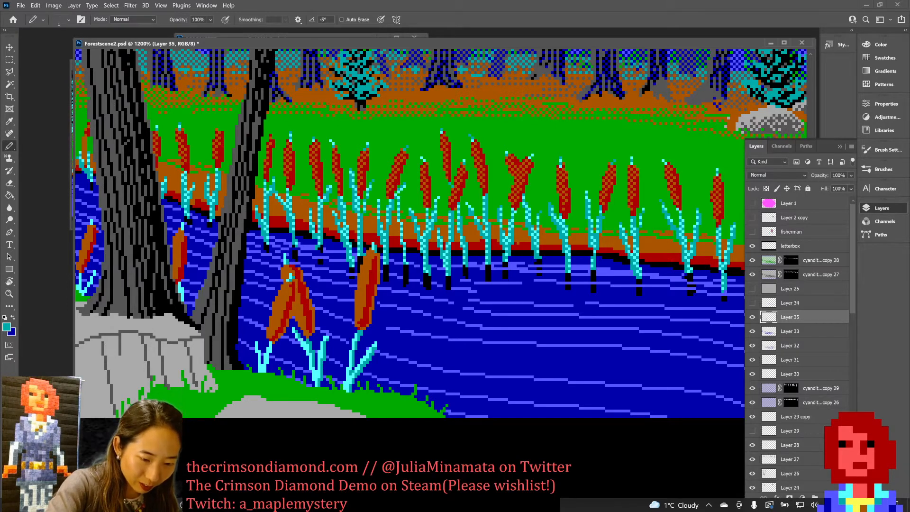
pyautogui.hotkey('ctrl', 's')
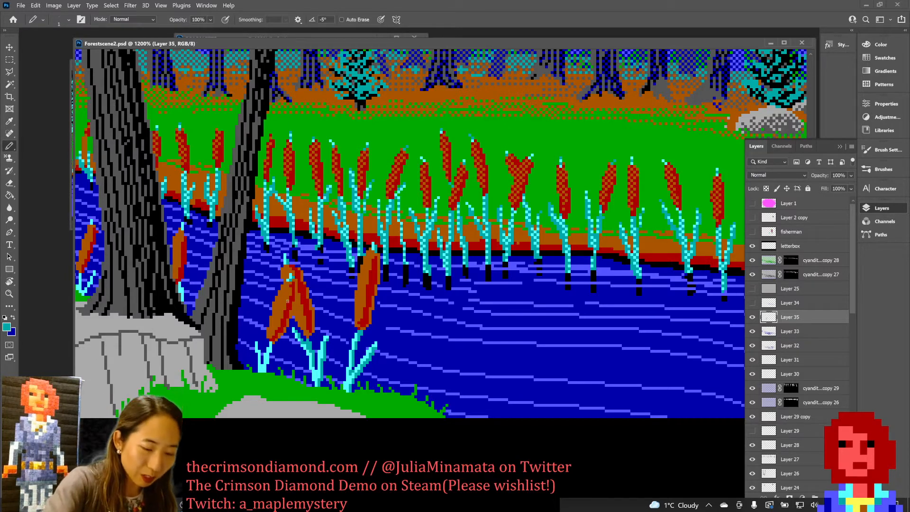
pyautogui.keyDown('alt'); pyautogui.click(294, 349); pyautogui.keyUp('alt')
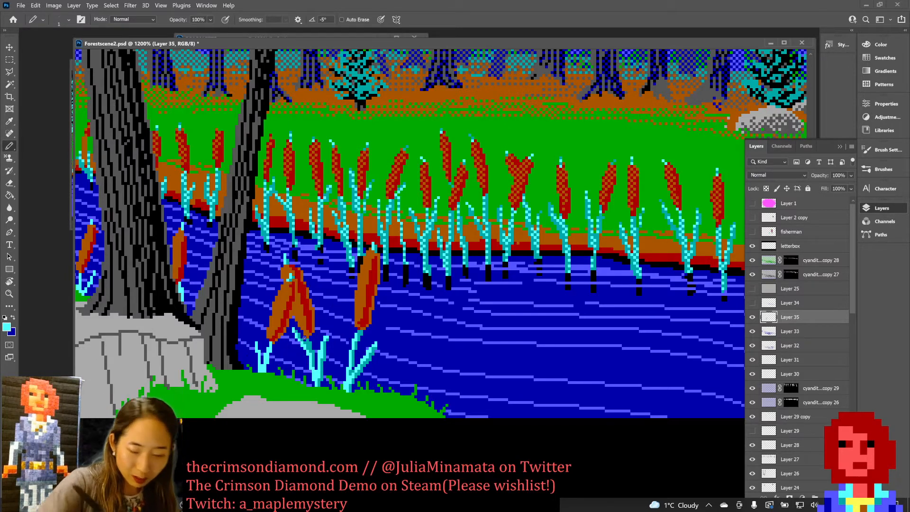
pyautogui.hotkey('ctrl', 's')
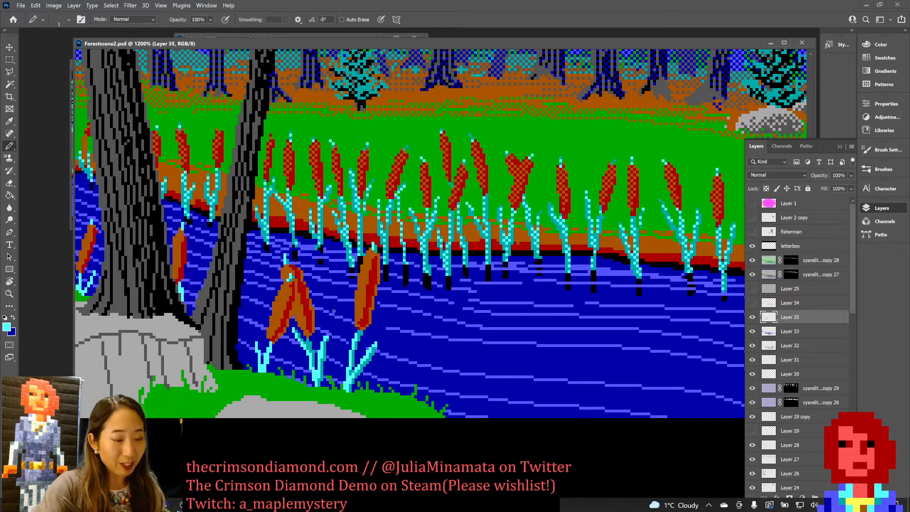
pyautogui.keyDown('alt'); pyautogui.click(370, 353); pyautogui.keyUp('alt')
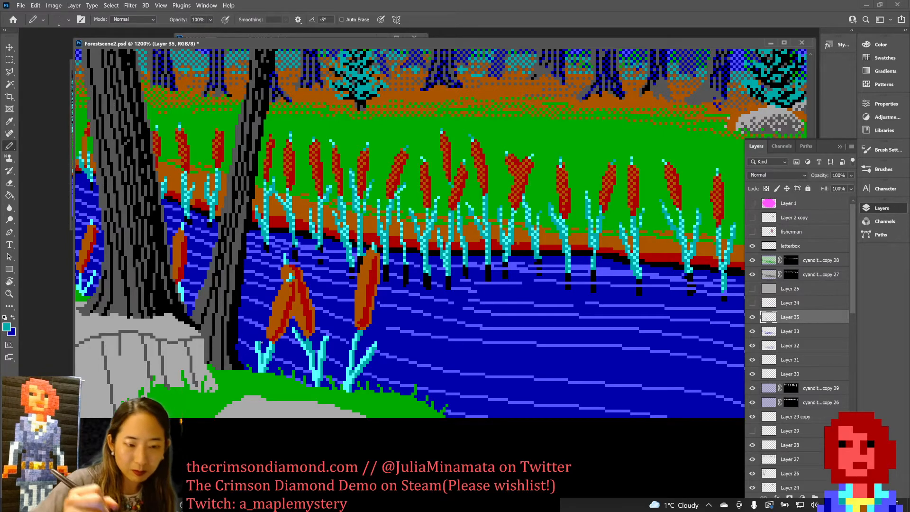
# Step: Retouch the upper part of the paired cattail heads where they overlap with sampled dark red, dark blue and brown, and save
pyautogui.keyDown('alt'); pyautogui.click(374, 265); pyautogui.keyUp('alt')
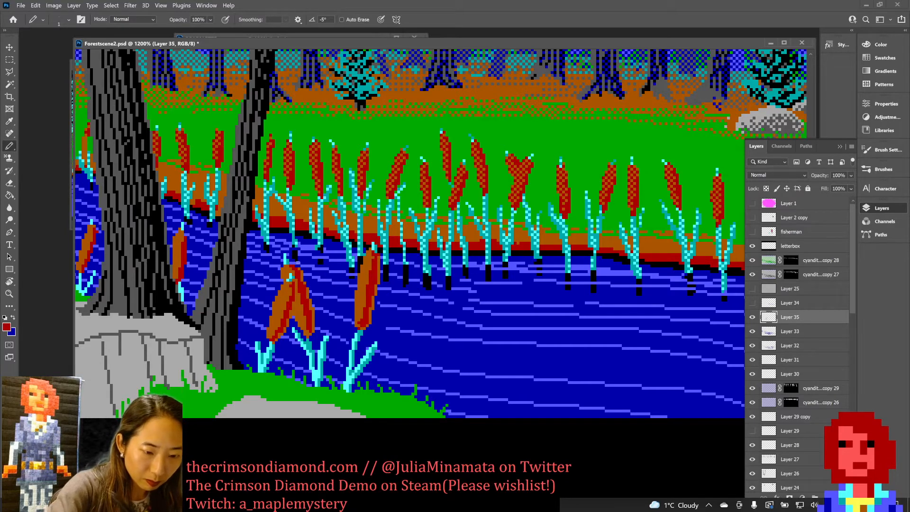
pyautogui.keyDown('alt'); pyautogui.click(306, 276); pyautogui.keyUp('alt')
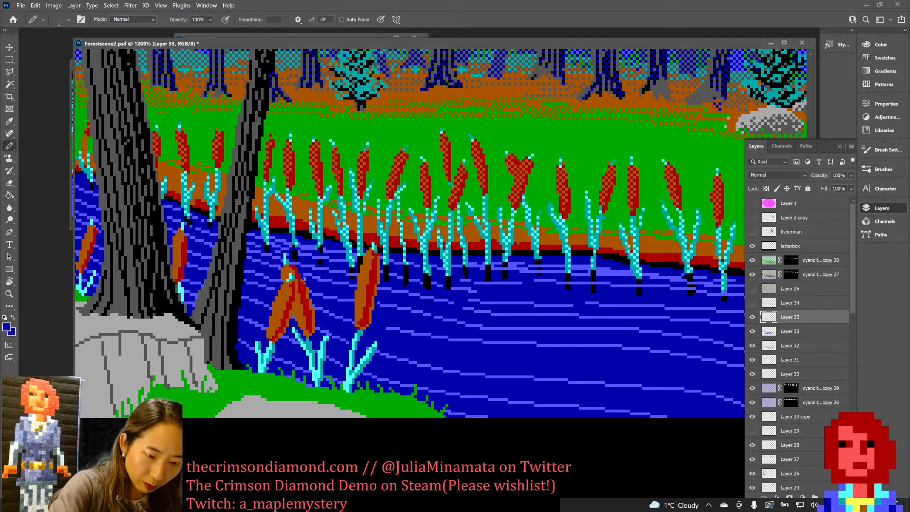
pyautogui.keyDown('alt'); pyautogui.click(304, 278); pyautogui.keyUp('alt')
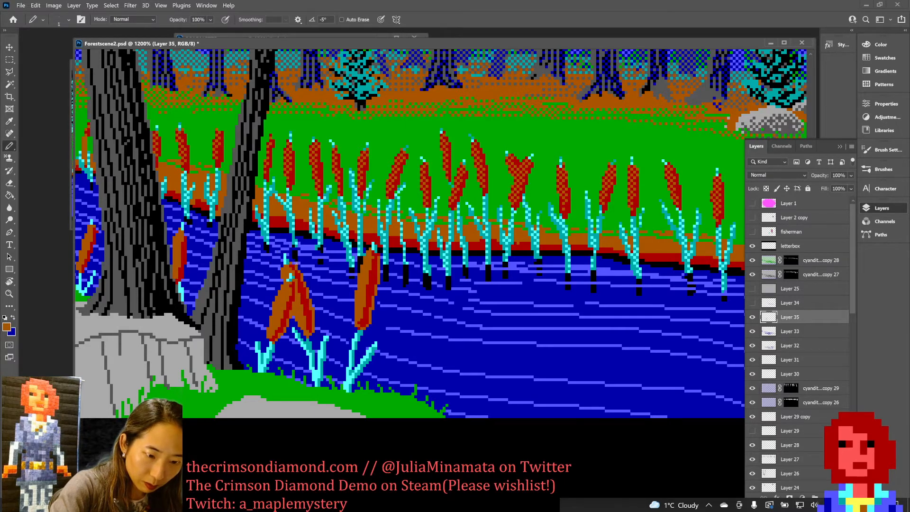
pyautogui.hotkey('ctrl', 's')
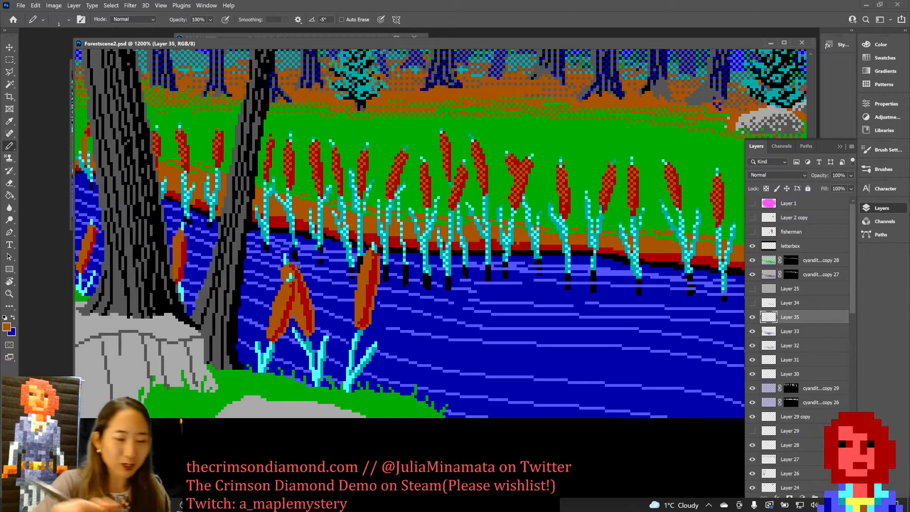
pyautogui.keyDown('alt'); pyautogui.click(292, 300); pyautogui.keyUp('alt')
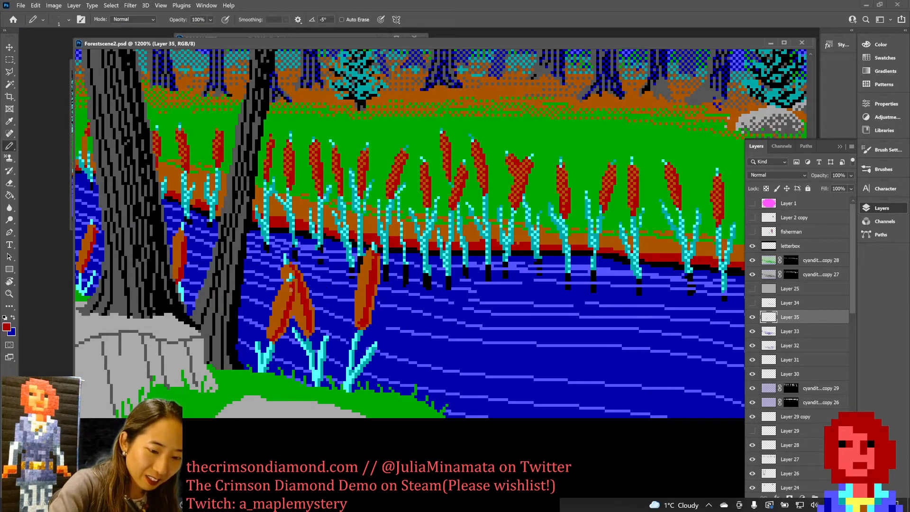
pyautogui.moveTo(291, 288); pyautogui.dragTo(290, 298)
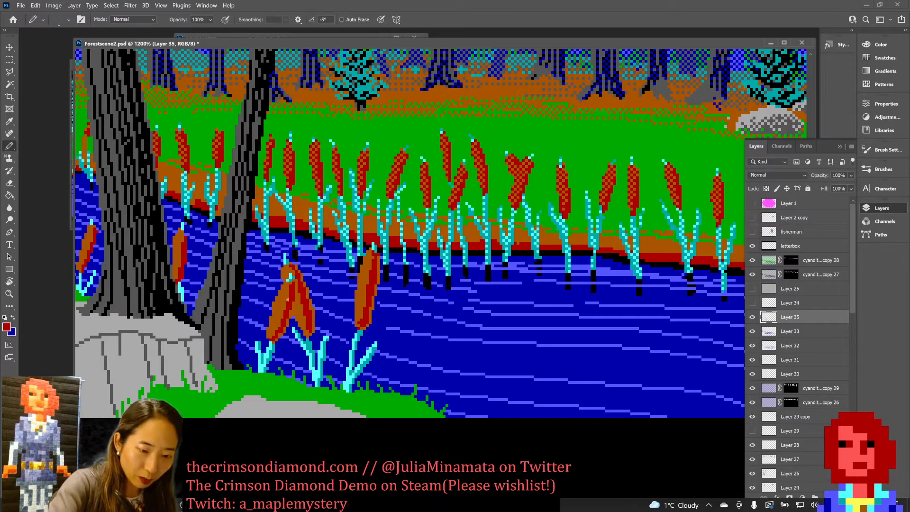
pyautogui.scroll(-2, 290, 300)
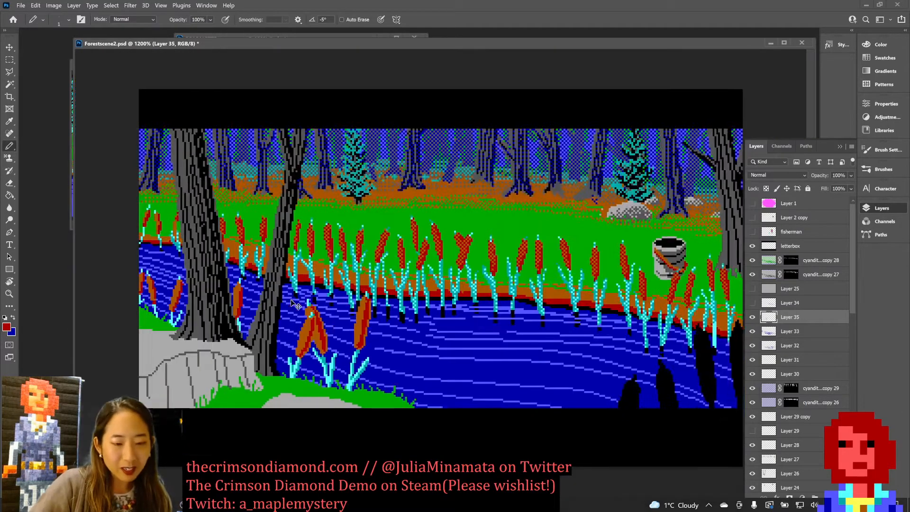
pyautogui.scroll(2, 292, 303)
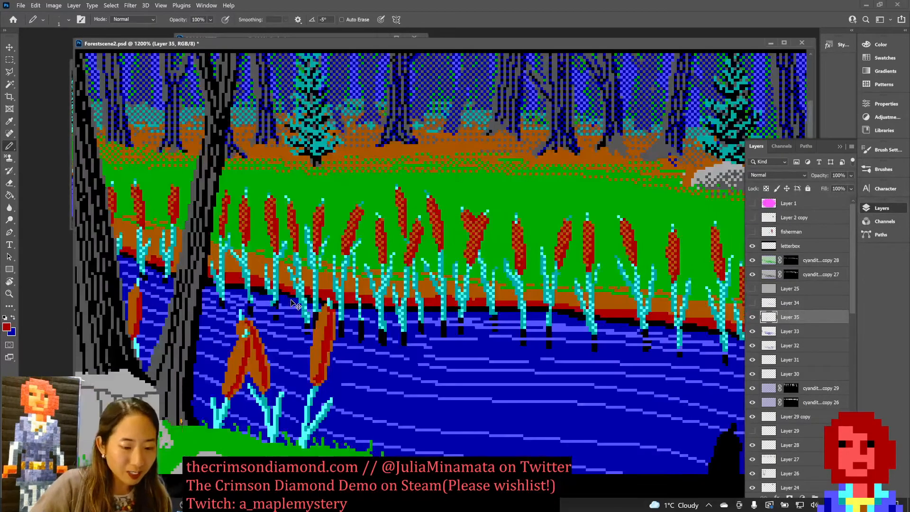
# Step: Retouch the right side of the large cattail head between the two tree trunks with sampled brown and dark red, and save
pyautogui.moveTo(212, 291); pyautogui.dragTo(282, 279)
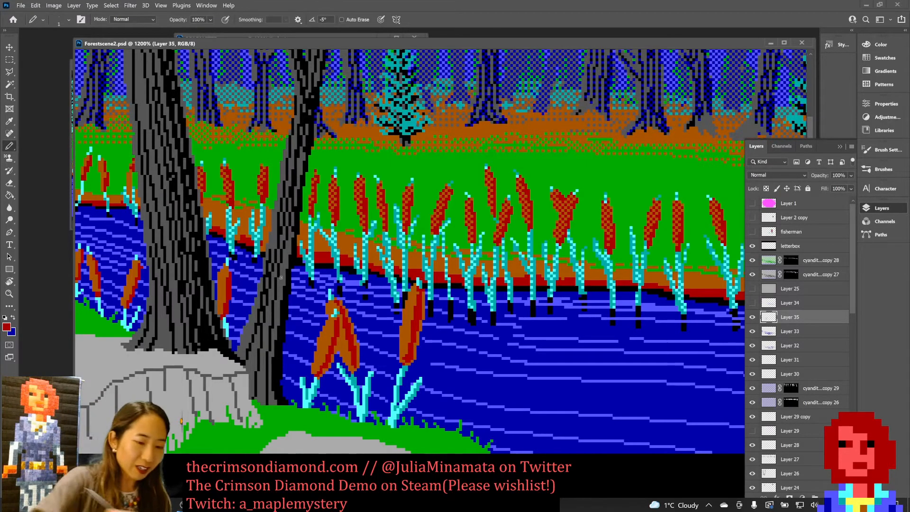
pyautogui.keyDown('alt'); pyautogui.click(223, 283); pyautogui.keyUp('alt')
pyautogui.moveTo(232, 274); pyautogui.dragTo(233, 295)
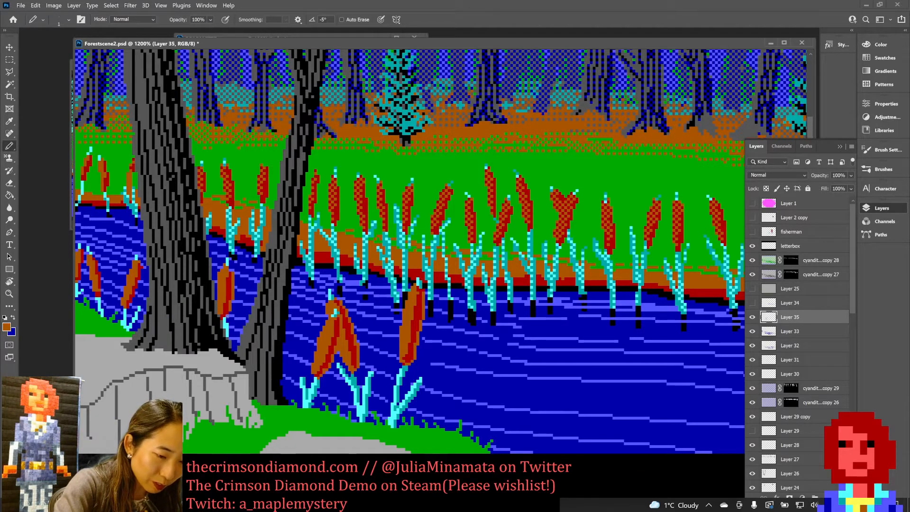
pyautogui.keyDown('alt'); pyautogui.click(229, 271); pyautogui.keyUp('alt')
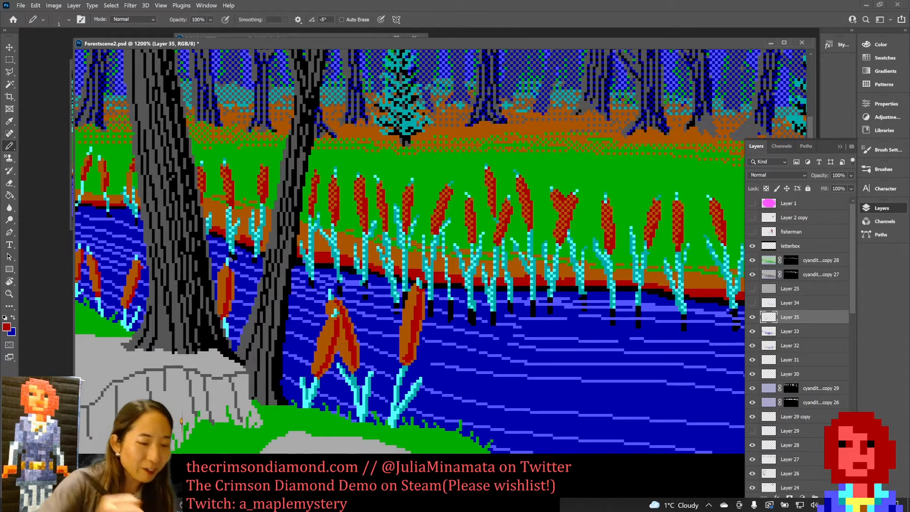
pyautogui.keyDown('alt'); pyautogui.click(372, 379); pyautogui.keyUp('alt')
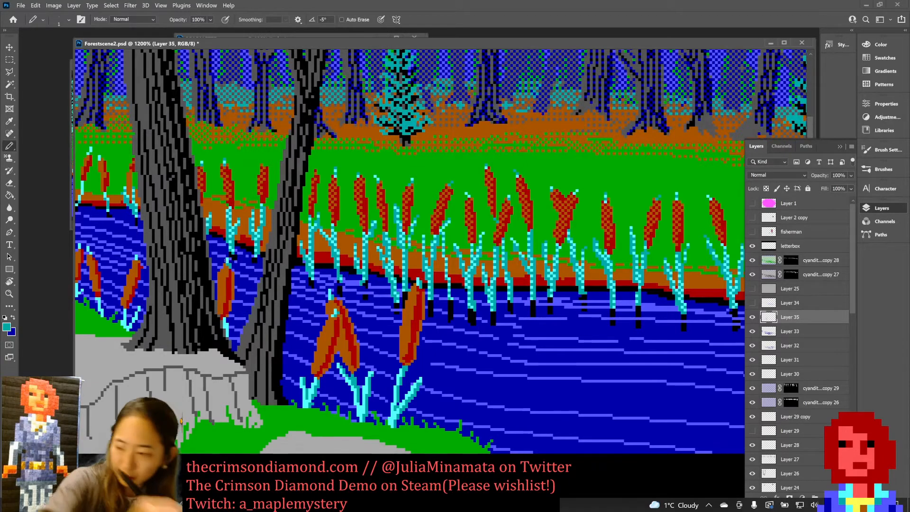
pyautogui.hotkey('ctrl', 's')
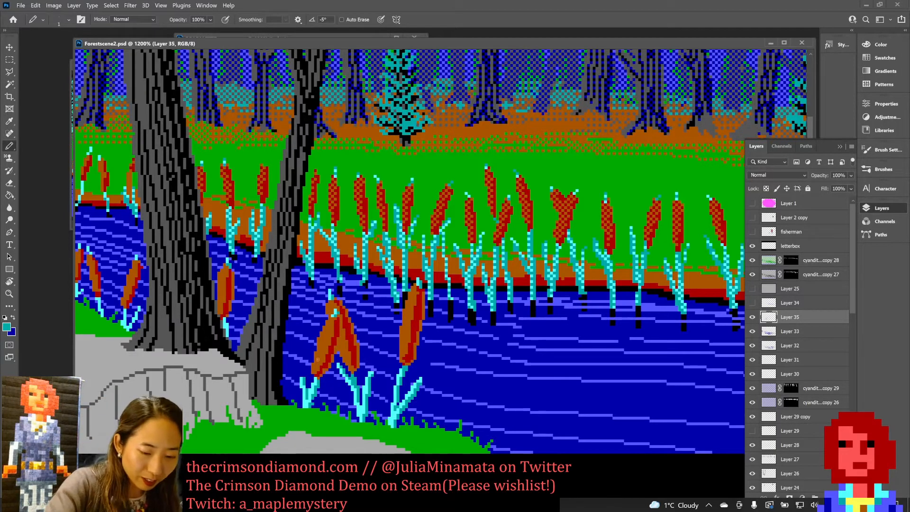
# Step: Shade the stem of the large cattail between the two tree trunks with sampled dark cyan and save
pyautogui.keyDown('alt'); pyautogui.click(306, 396); pyautogui.keyUp('alt')
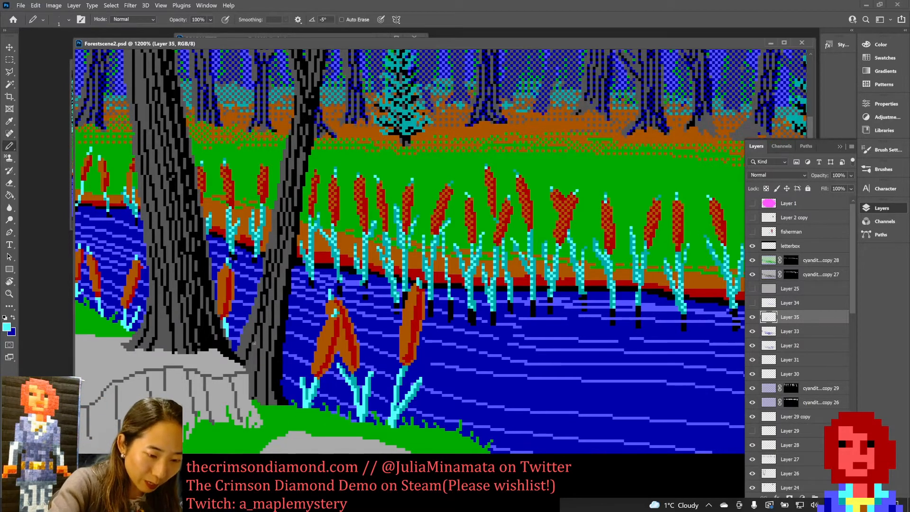
pyautogui.keyDown('alt'); pyautogui.click(303, 399); pyautogui.keyUp('alt')
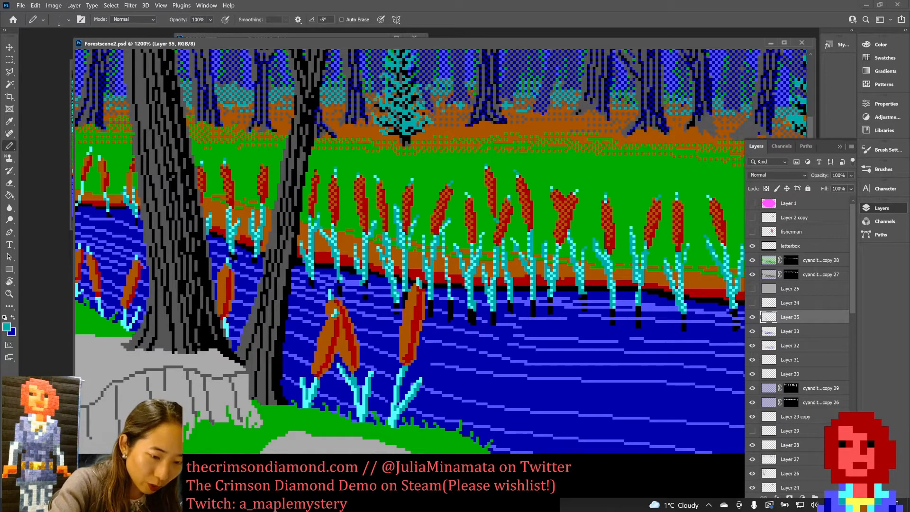
pyautogui.moveTo(227, 324); pyautogui.dragTo(228, 335)
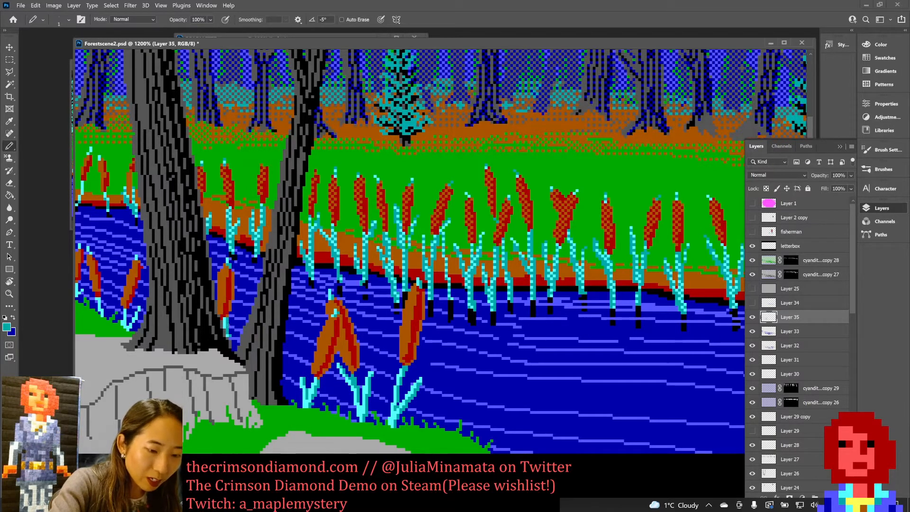
pyautogui.hotkey('ctrl', 's')
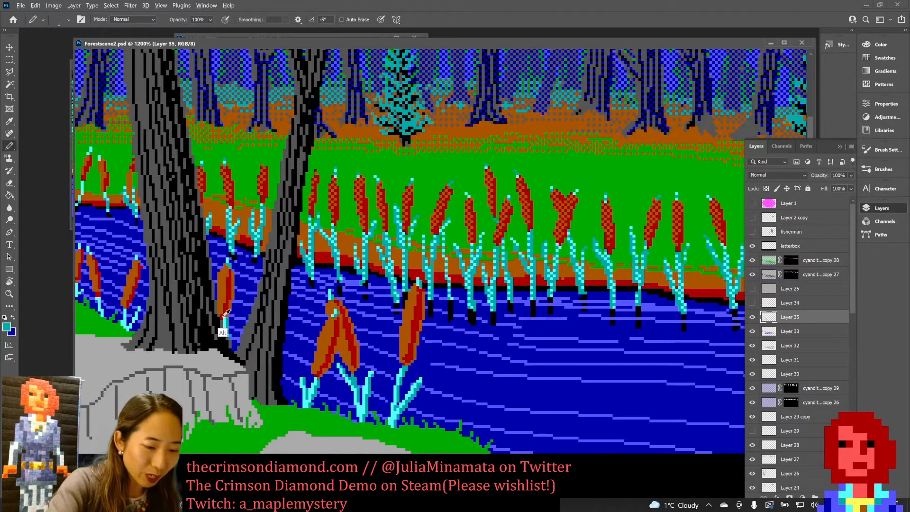
# Step: Draw a leaf beside the stem of the cattail between the trunks in dark cyan, highlight it with light cyan, and save
pyautogui.moveTo(235, 317); pyautogui.dragTo(230, 334)
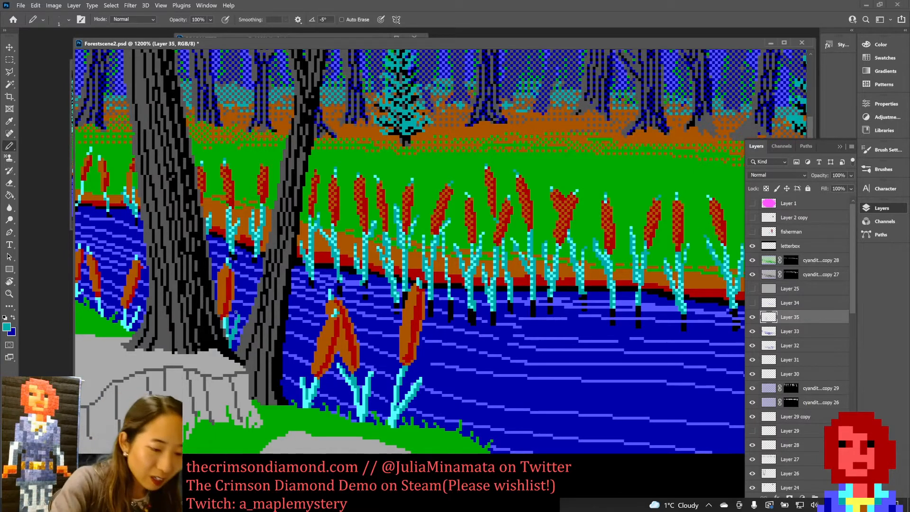
pyautogui.moveTo(235, 312); pyautogui.dragTo(240, 310)
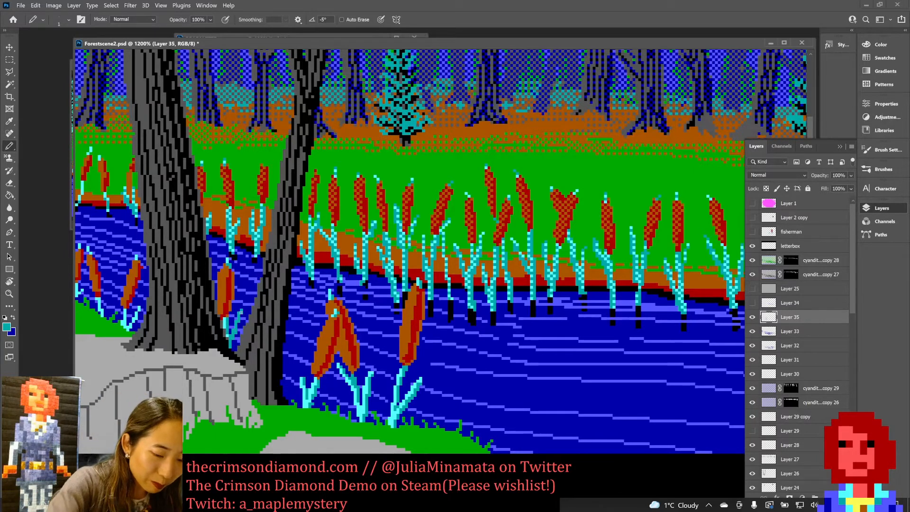
pyautogui.keyDown('alt'); pyautogui.click(300, 390); pyautogui.keyUp('alt')
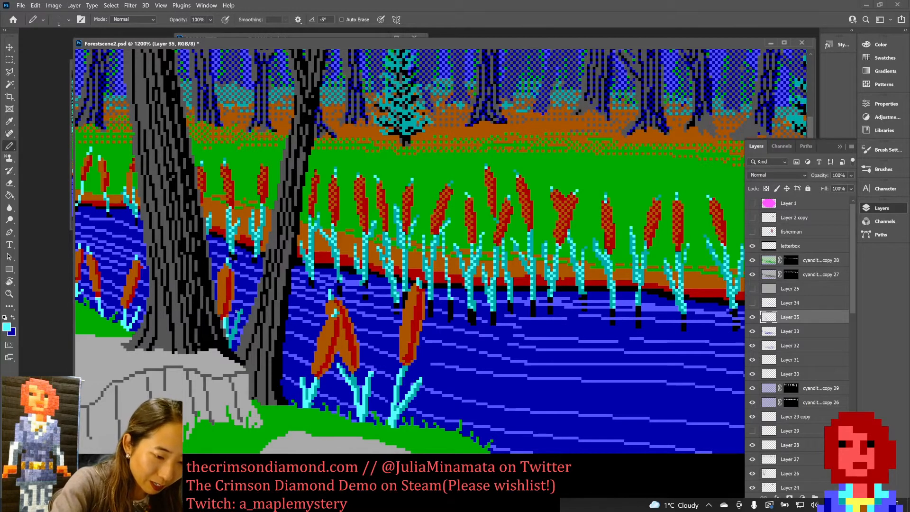
pyautogui.moveTo(236, 315); pyautogui.dragTo(231, 336)
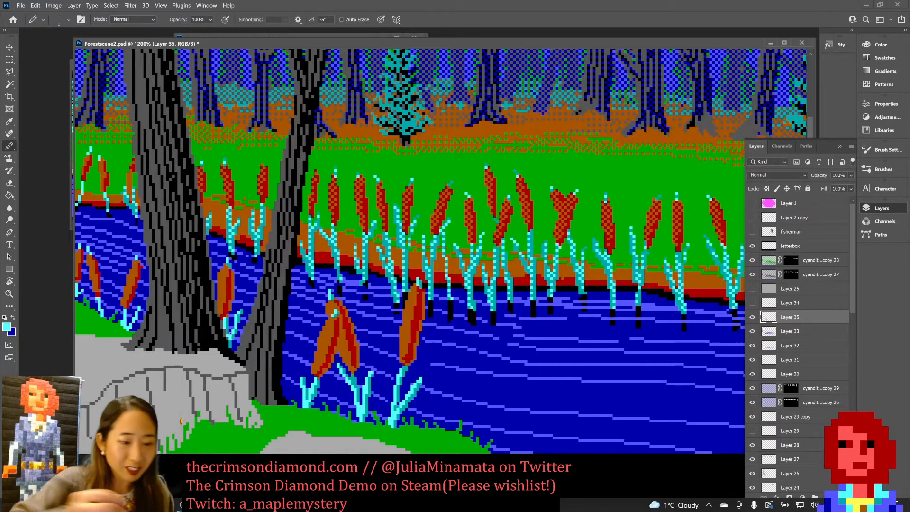
pyautogui.keyDown('alt'); pyautogui.click(218, 270); pyautogui.keyUp('alt')
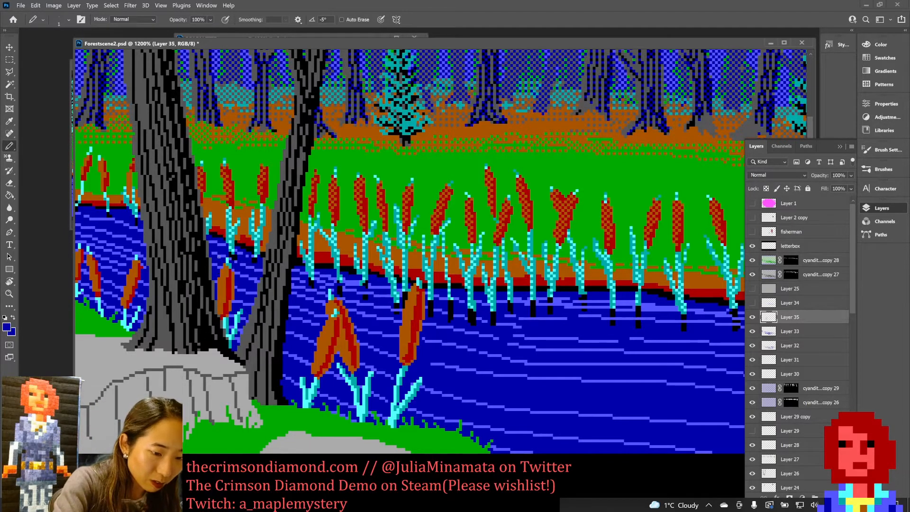
pyautogui.hotkey('ctrl', 's')
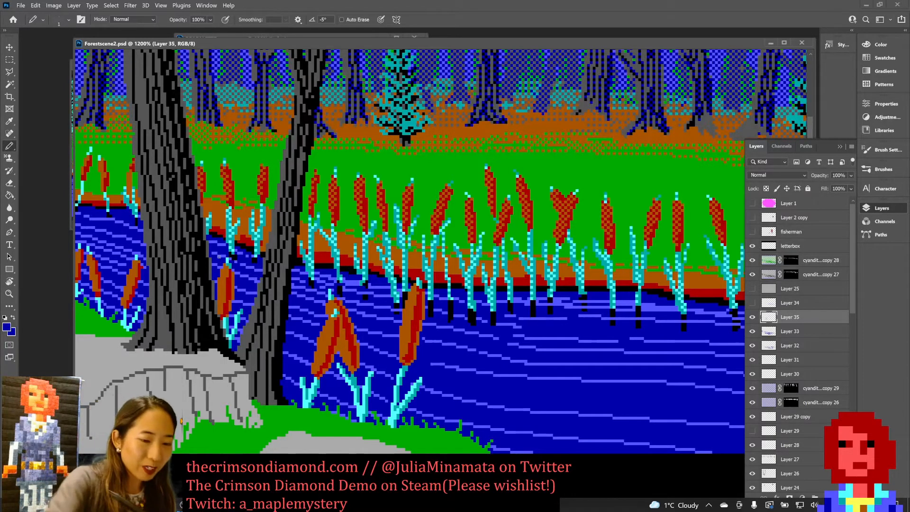
# Step: Retouch the top and lower edge of the cattail head between the trunks with dark blue and brown, and save
pyautogui.press('alt')
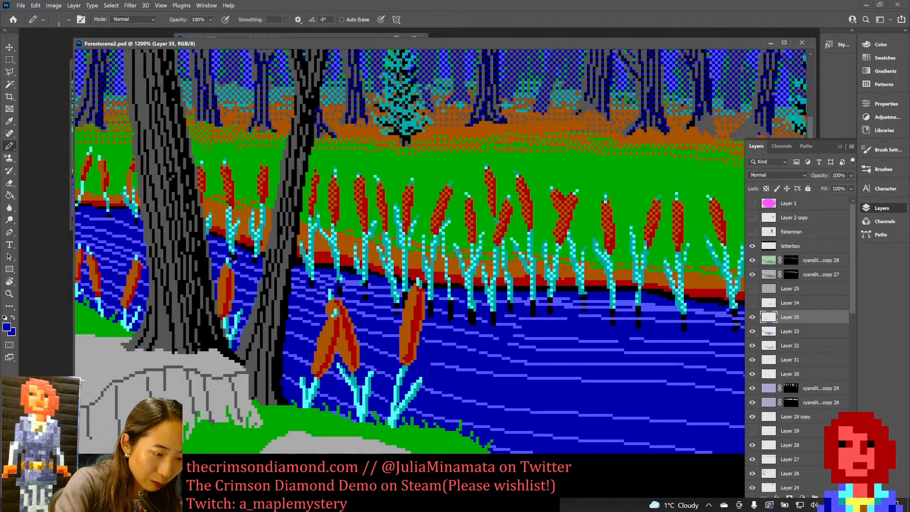
pyautogui.click(232, 264)
pyautogui.hotkey('ctrl', 's')
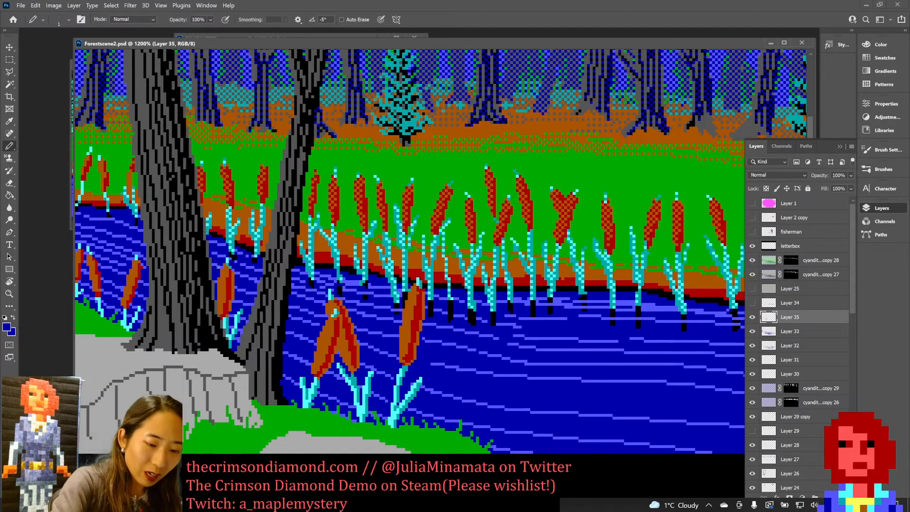
pyautogui.keyDown('alt'); pyautogui.click(221, 309); pyautogui.keyUp('alt')
pyautogui.click(220, 306)
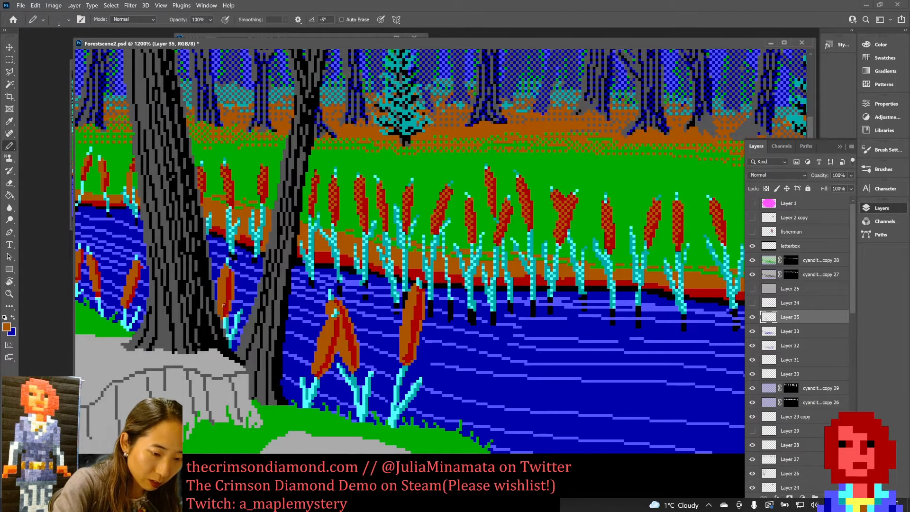
pyautogui.hotkey('ctrl', 's')
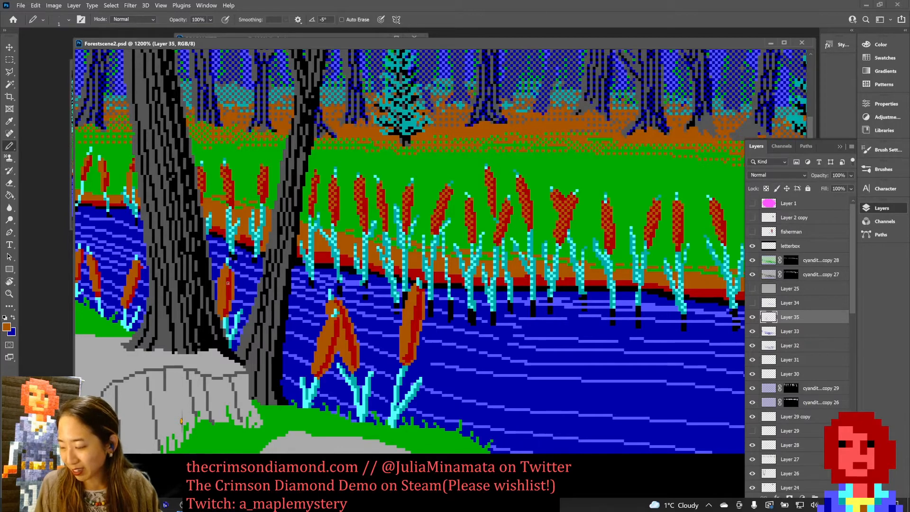
# Step: Trim the right leaf of the single large cattail pixel by pixel with sampled dark blue, and save
pyautogui.hotkey('ctrl', '-')
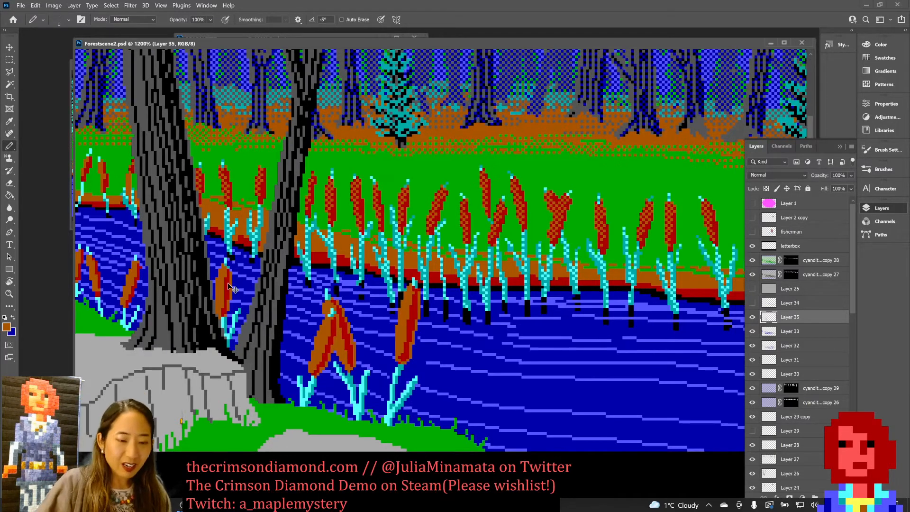
pyautogui.hotkey('ctrl', '+')
pyautogui.hotkey('ctrl', '+')
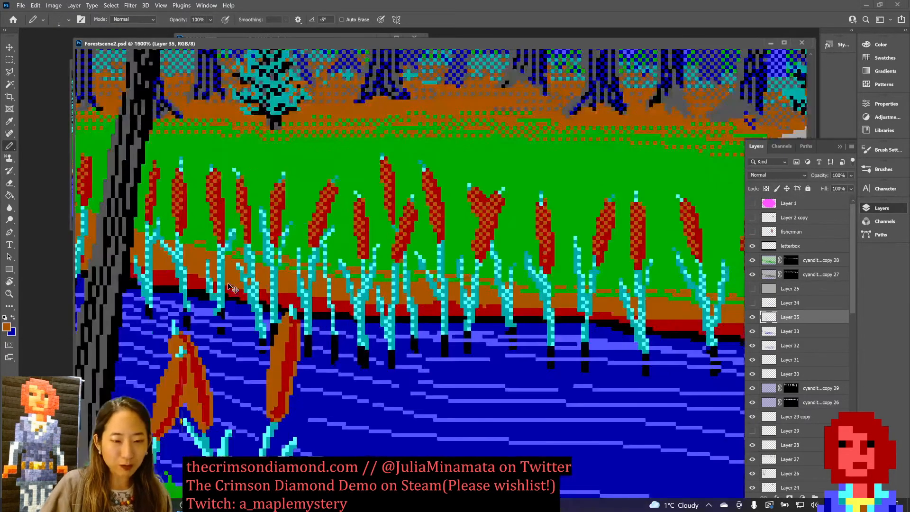
pyautogui.hotkey('ctrl', '-')
pyautogui.hotkey('ctrl', '-')
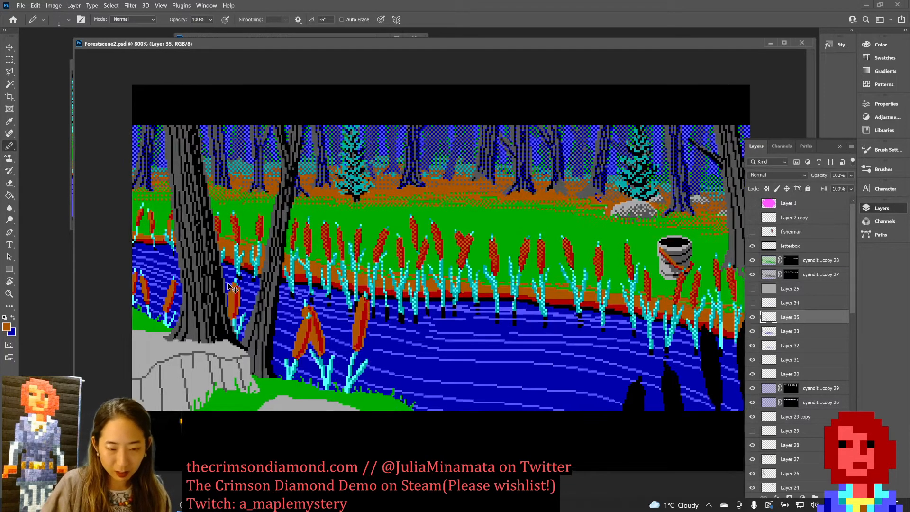
pyautogui.hotkey('ctrl', '+')
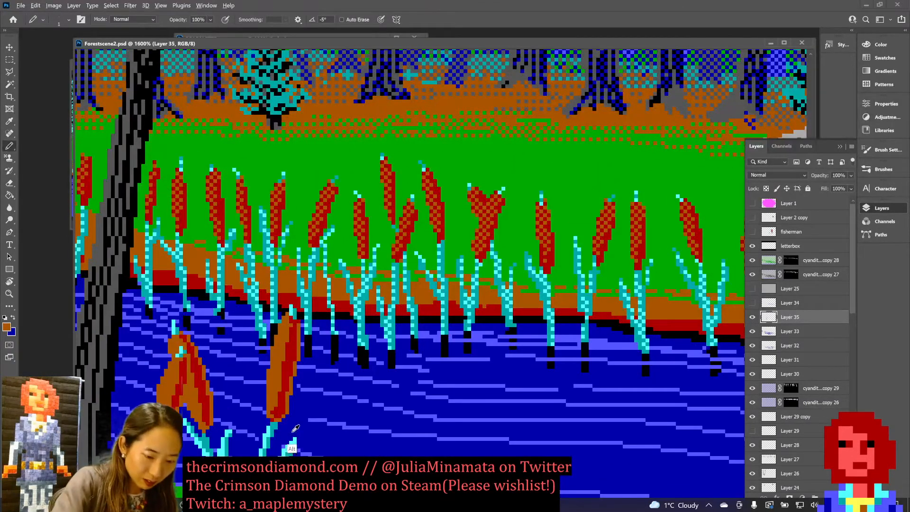
pyautogui.keyDown('alt'); pyautogui.click(292, 434); pyautogui.keyUp('alt')
pyautogui.click(294, 439)
pyautogui.click(290, 442)
pyautogui.click(287, 446)
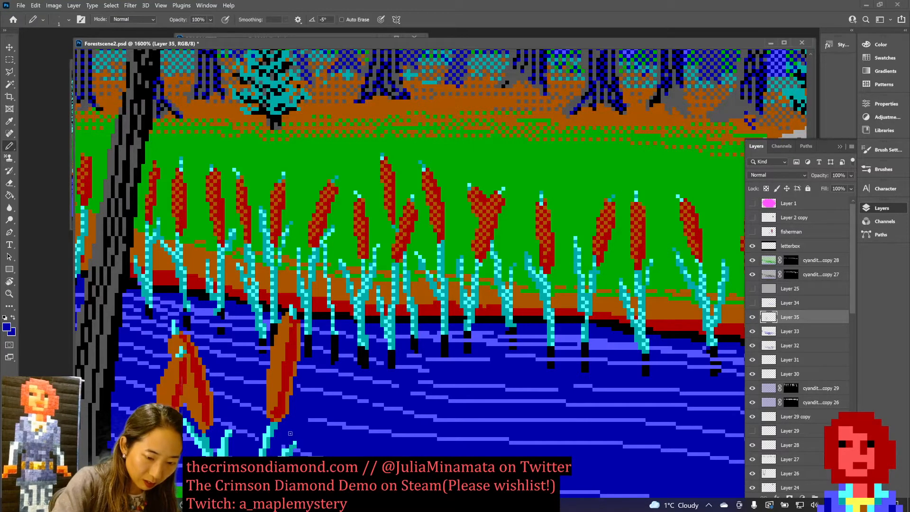
pyautogui.keyDown('alt'); pyautogui.click(295, 444); pyautogui.keyUp('alt')
pyautogui.click(291, 446)
pyautogui.keyDown('alt'); pyautogui.click(283, 446); pyautogui.keyUp('alt')
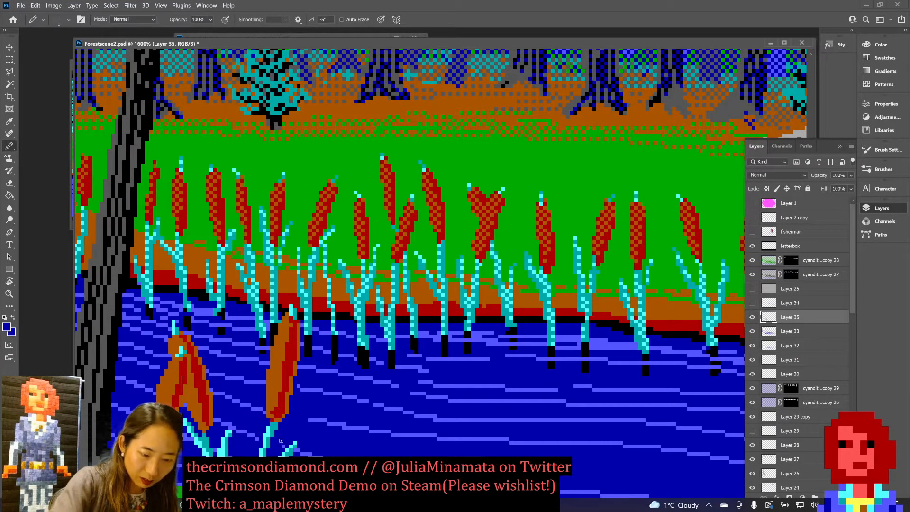
pyautogui.hotkey('ctrl', 's')
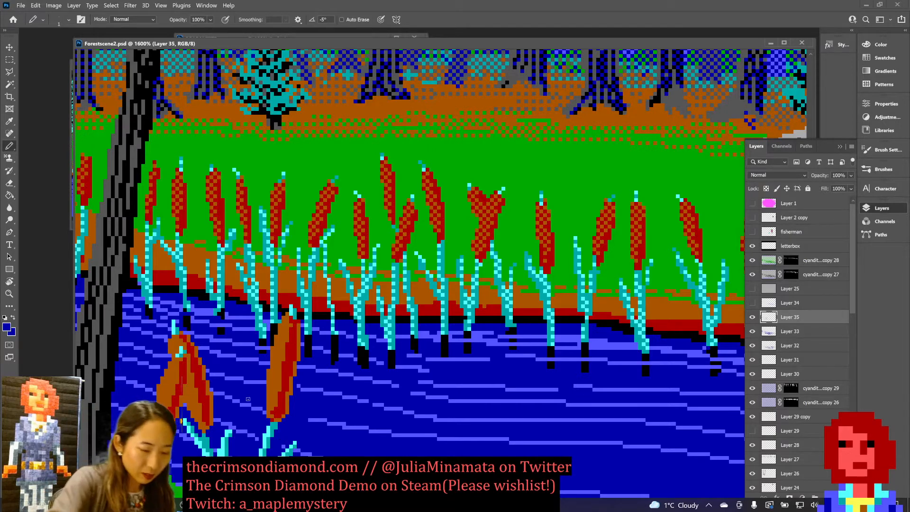
# Step: Retouch the water around the single large cattail's right leaf with sampled water colours and review the whole scene
pyautogui.keyDown('alt'); pyautogui.click(287, 432); pyautogui.keyUp('alt')
pyautogui.click(283, 447)
pyautogui.keyDown('alt'); pyautogui.click(300, 449); pyautogui.keyUp('alt')
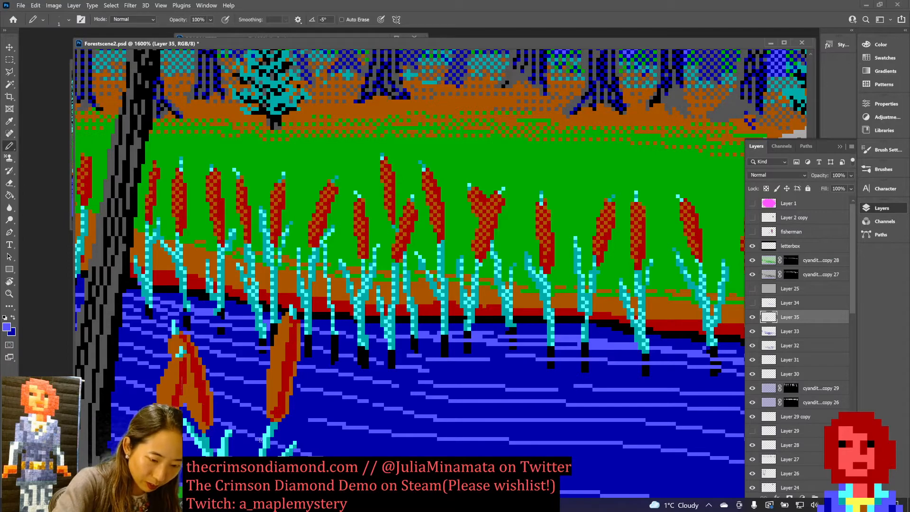
pyautogui.hotkey('ctrl', '0')
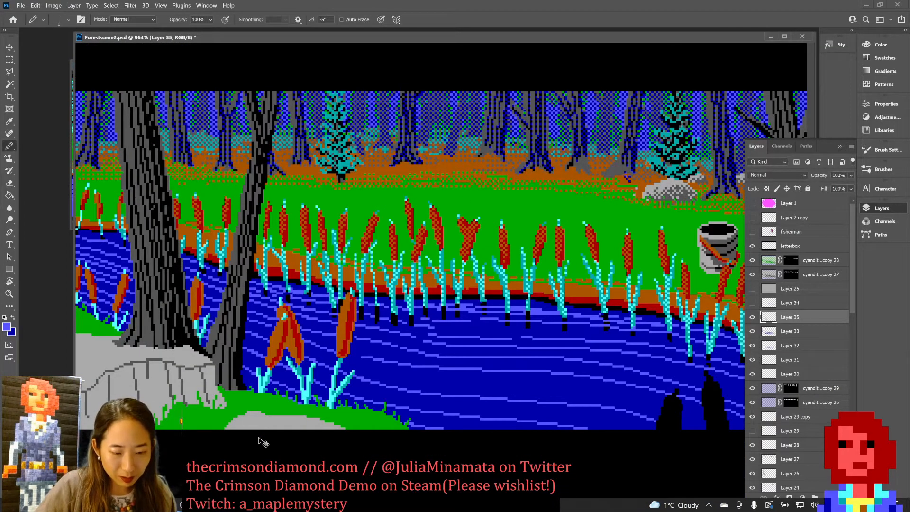
pyautogui.hotkey('ctrl', '-')
pyautogui.hotkey('ctrl', '-')
pyautogui.hotkey('ctrl', '-')
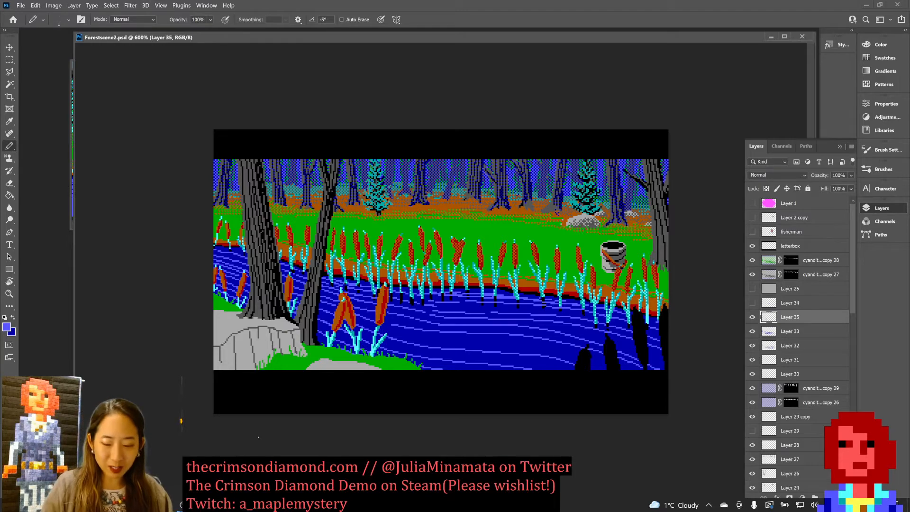
# Step: Trim the top of the cattail head just left of the thick tree trunk with dark blue, add a cyan tip, and save
pyautogui.hotkey('ctrl', '+')
pyautogui.hotkey('ctrl', '+')
pyautogui.hotkey('ctrl', '+')
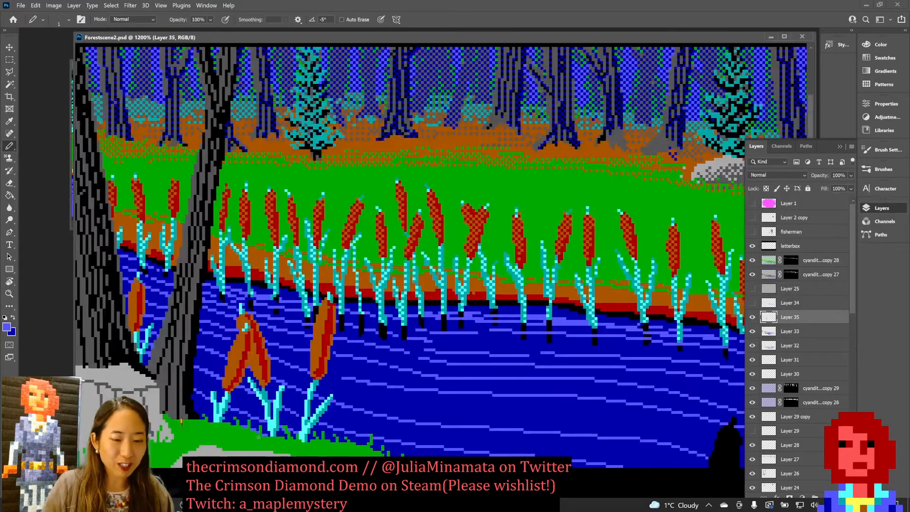
pyautogui.moveTo(421, 239); pyautogui.dragTo(512, 220)
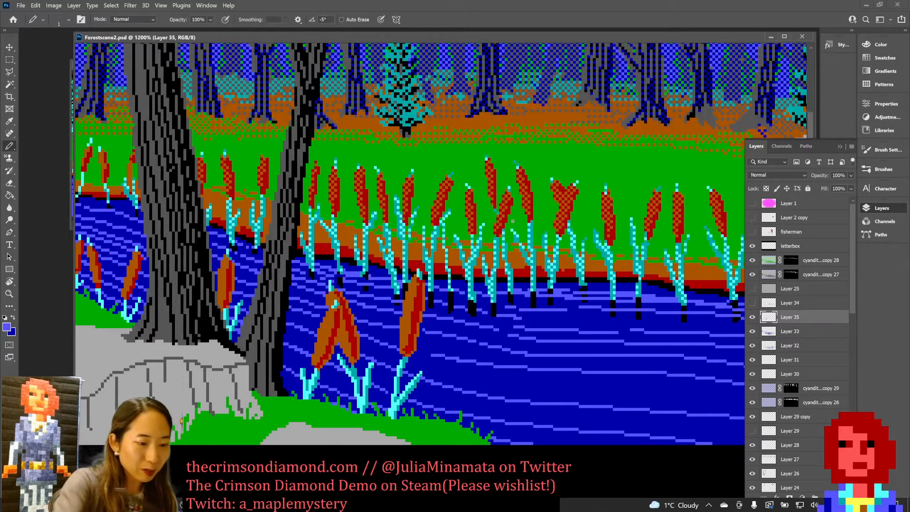
pyautogui.keyDown('alt'); pyautogui.click(133, 251); pyautogui.keyUp('alt')
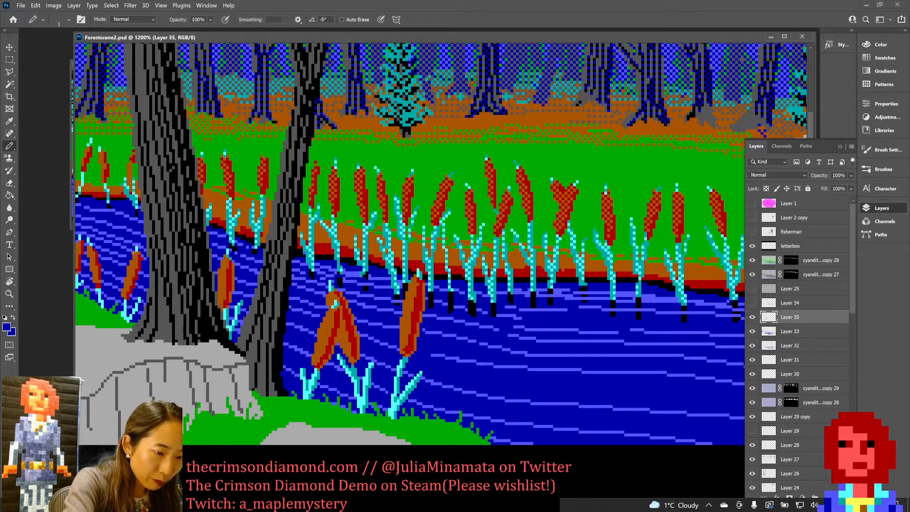
pyautogui.moveTo(136, 248); pyautogui.dragTo(139, 258)
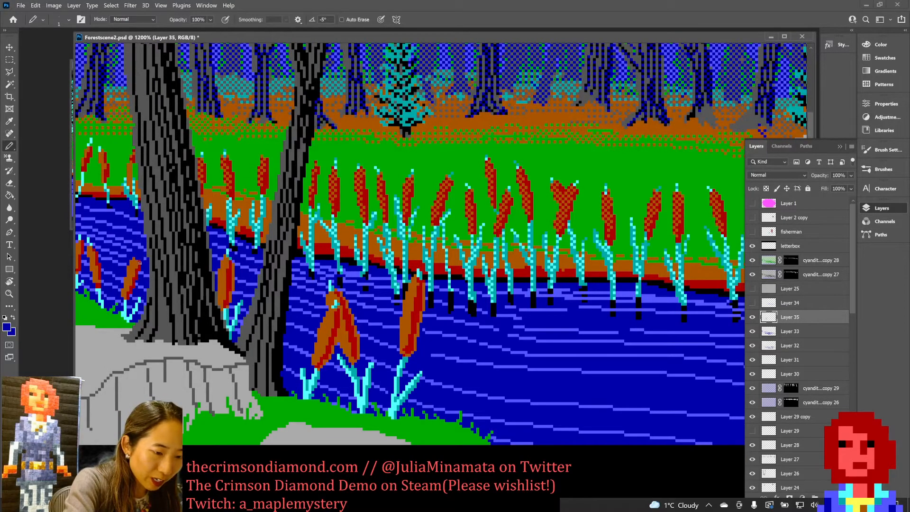
pyautogui.keyDown('alt'); pyautogui.click(136, 258); pyautogui.keyUp('alt')
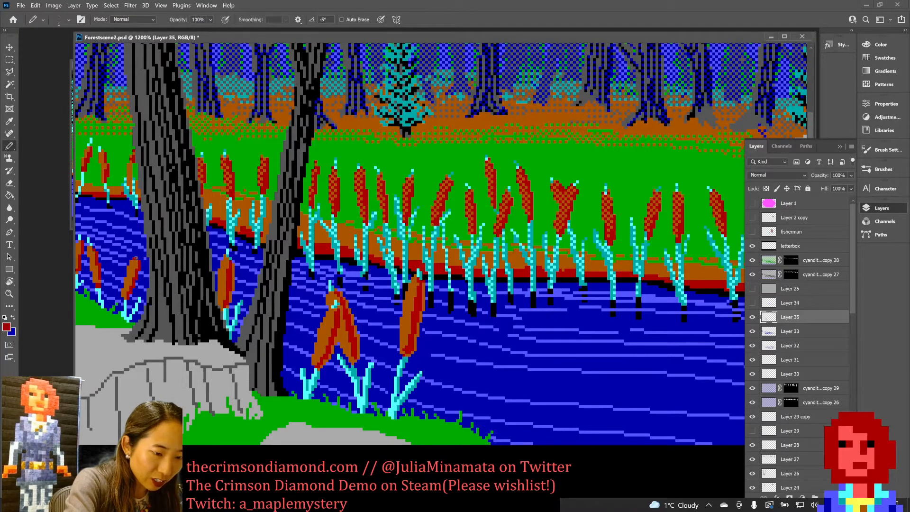
pyautogui.keyDown('alt'); pyautogui.click(126, 319); pyautogui.keyUp('alt')
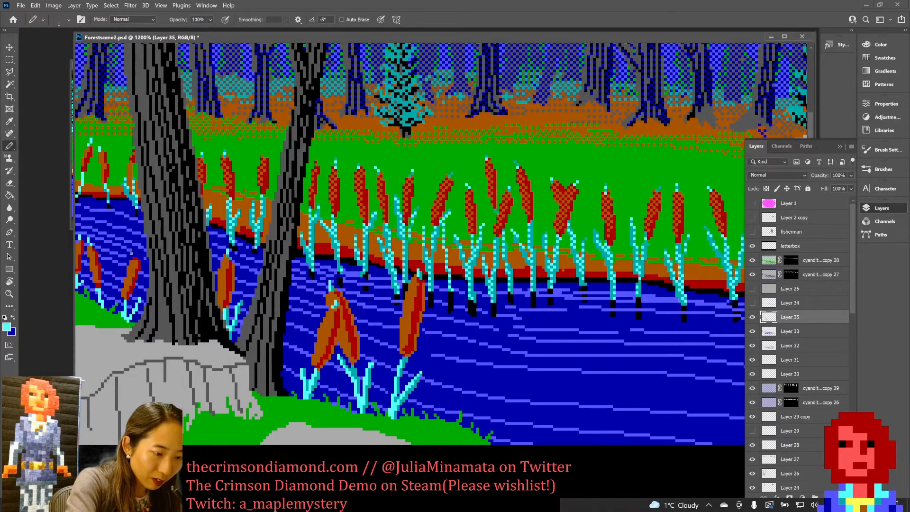
pyautogui.click(136, 256)
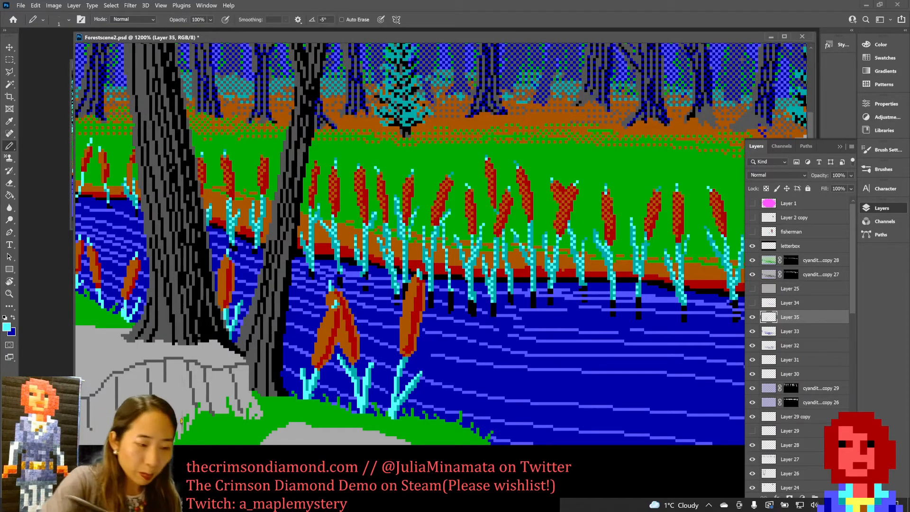
pyautogui.keyDown('alt'); pyautogui.click(353, 369); pyautogui.keyUp('alt')
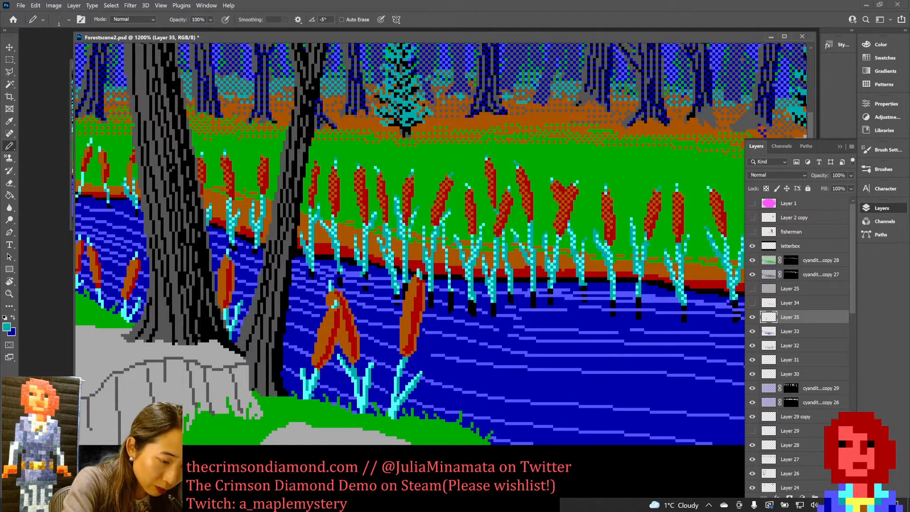
pyautogui.keyDown('alt'); pyautogui.click(141, 262); pyautogui.keyUp('alt')
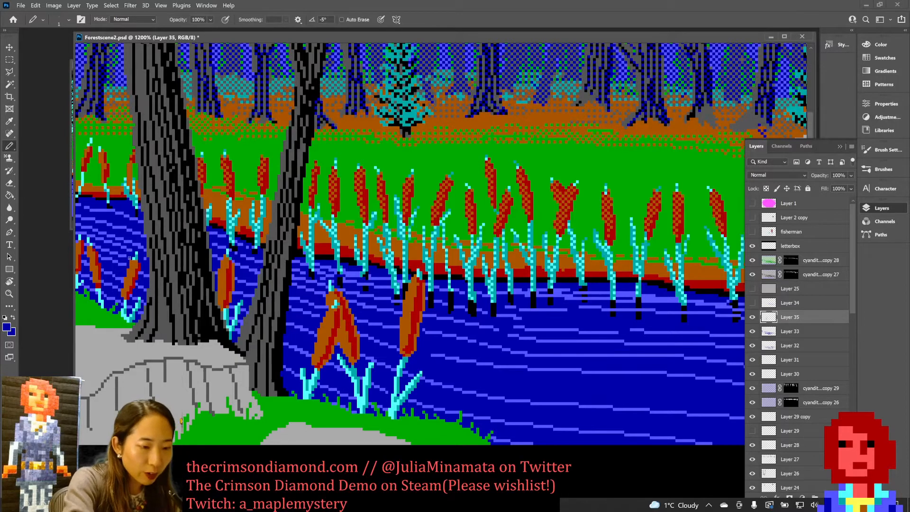
pyautogui.hotkey('ctrl', 's')
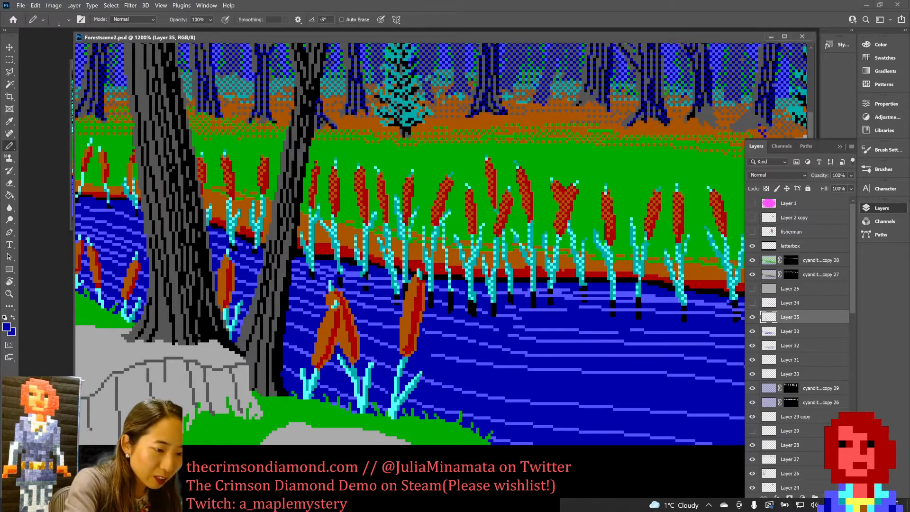
# Step: Touch up the tips of the cattails left of the thick tree trunk with sampled dark cyan and light cyan
pyautogui.moveTo(88, 238); pyautogui.dragTo(90, 246)
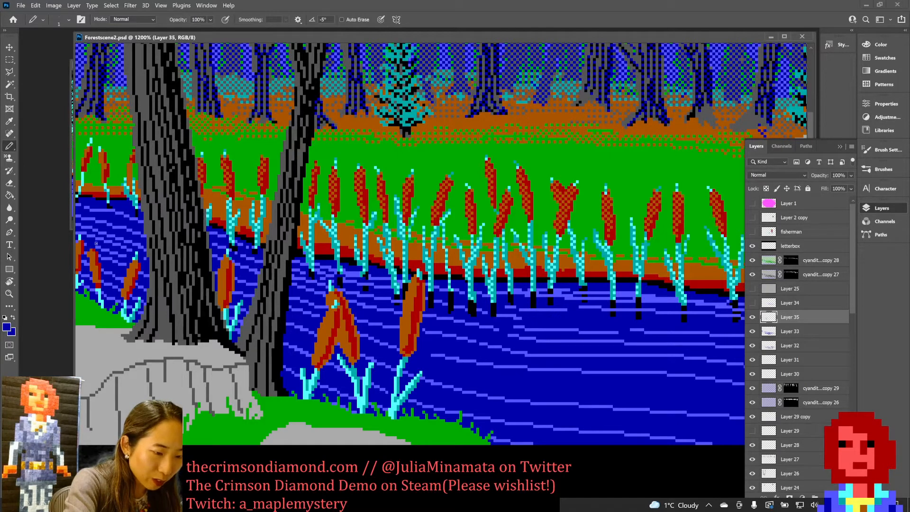
pyautogui.keyDown('alt'); pyautogui.click(132, 260); pyautogui.keyUp('alt')
pyautogui.keyDown('alt'); pyautogui.click(135, 257); pyautogui.keyUp('alt')
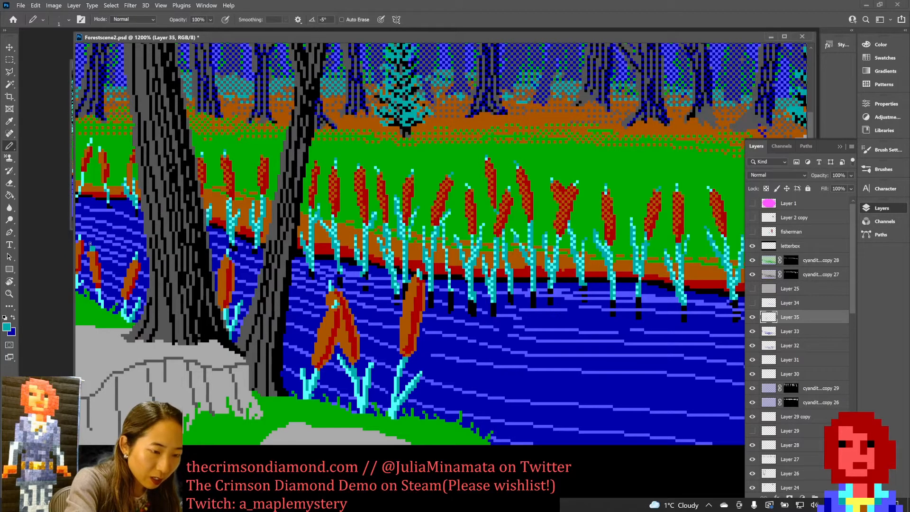
pyautogui.keyDown('alt'); pyautogui.click(98, 303); pyautogui.keyUp('alt')
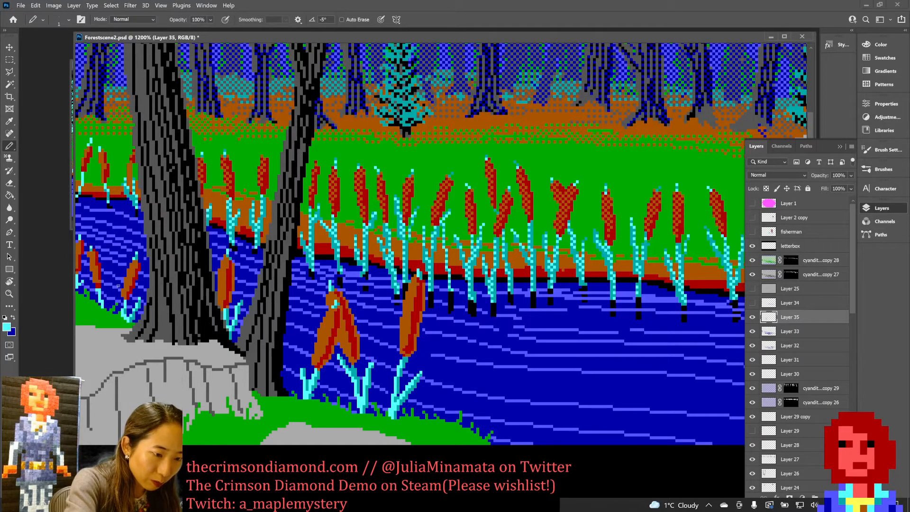
# Step: Shade the small cattail stem on the near shore beside the large trunk with sampled dark cyan, and save the file
pyautogui.keyDown('alt'); pyautogui.click(125, 311); pyautogui.keyUp('alt')
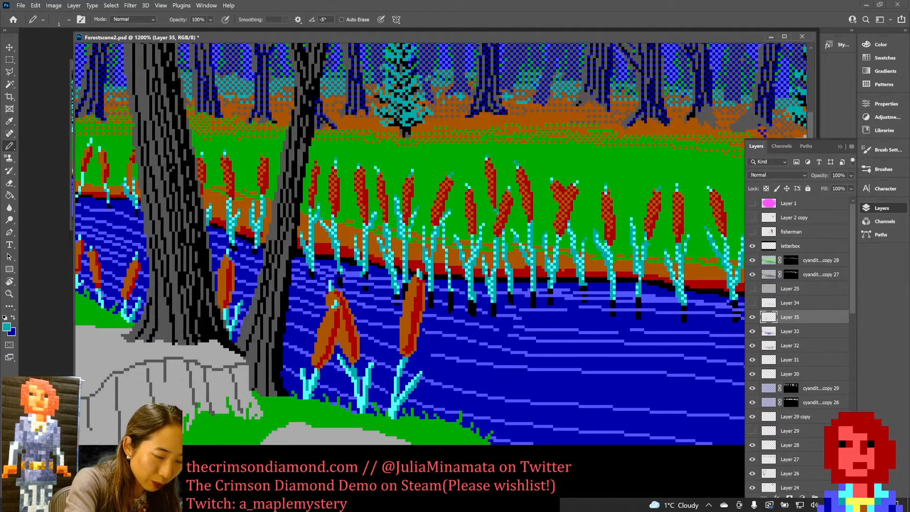
pyautogui.moveTo(104, 306); pyautogui.dragTo(102, 300)
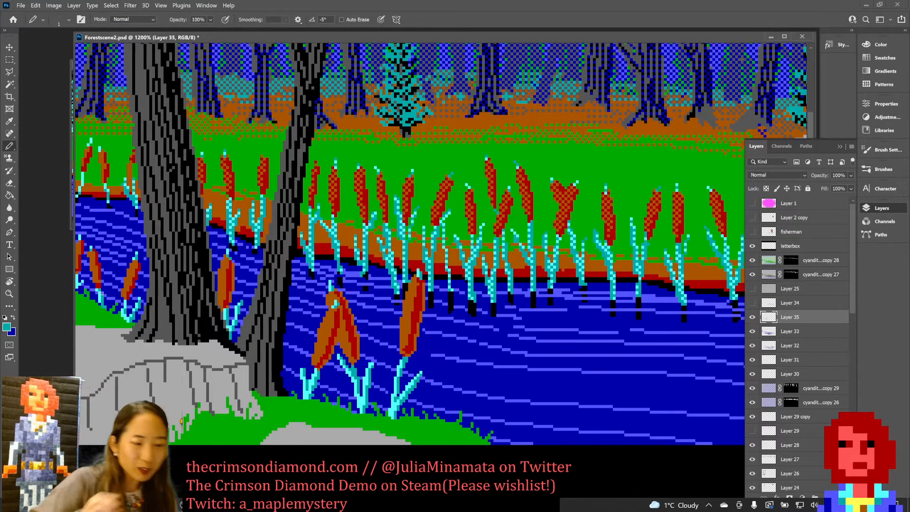
pyautogui.hotkey('ctrl', 's')
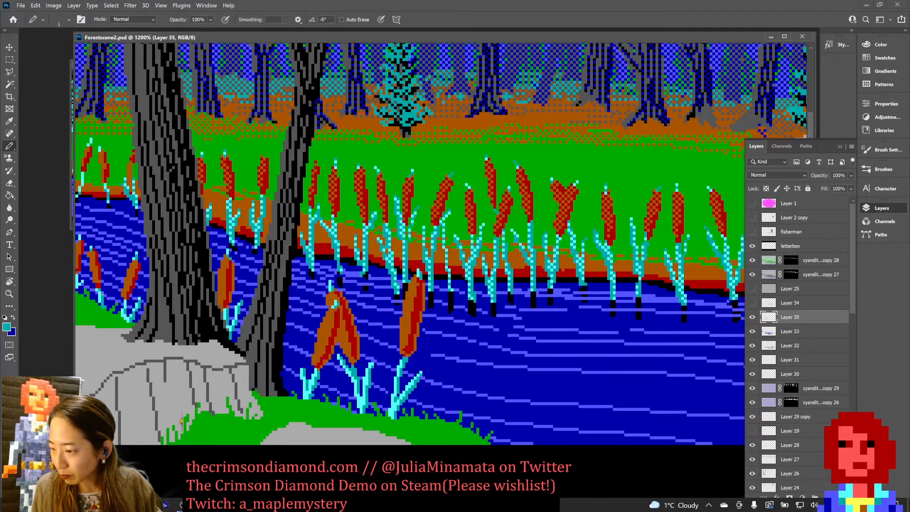
# Step: Touch up the small foreground cattail head on the near shore using red and brown sampled from the artwork, and save the file
pyautogui.hotkey('ctrl', '-')
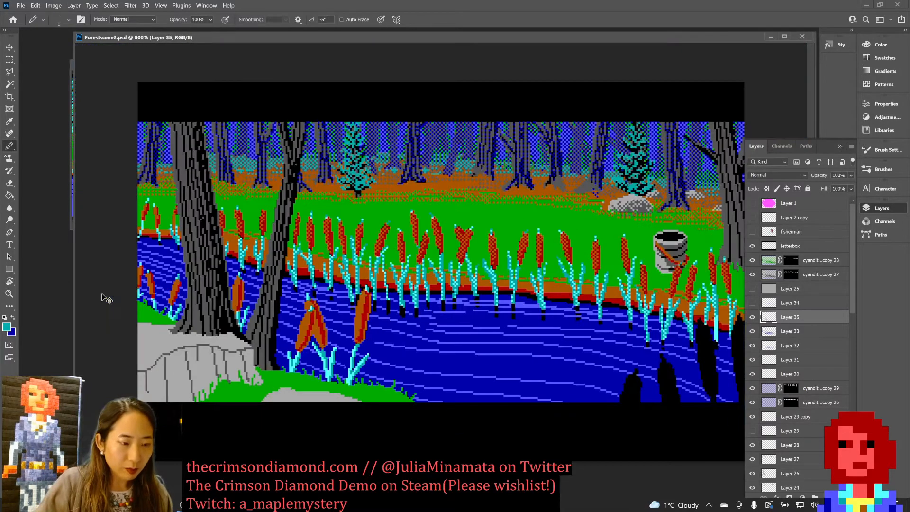
pyautogui.hotkey('ctrl', '+')
pyautogui.hotkey('ctrl', '+')
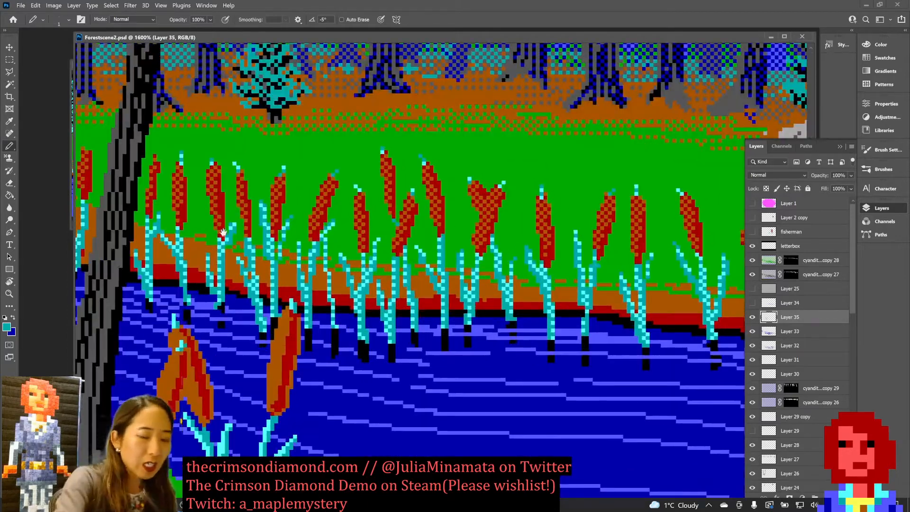
pyautogui.moveTo(222, 233); pyautogui.dragTo(464, 194)
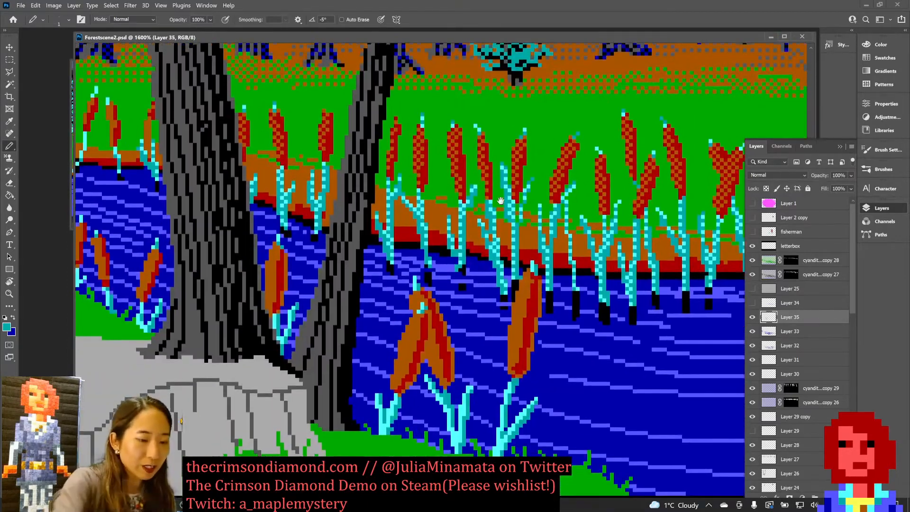
pyautogui.keyDown('alt'); pyautogui.click(106, 284); pyautogui.keyUp('alt')
pyautogui.click(107, 276)
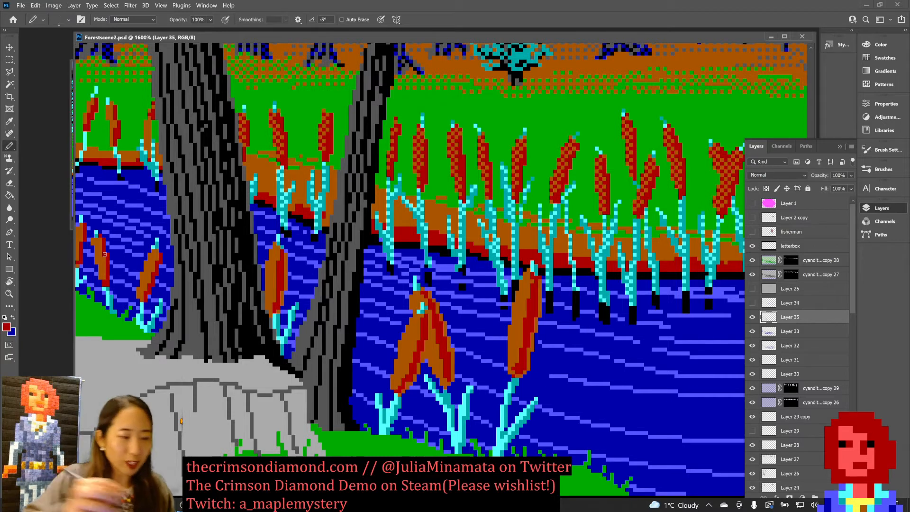
pyautogui.keyDown('alt'); pyautogui.click(102, 281); pyautogui.keyUp('alt')
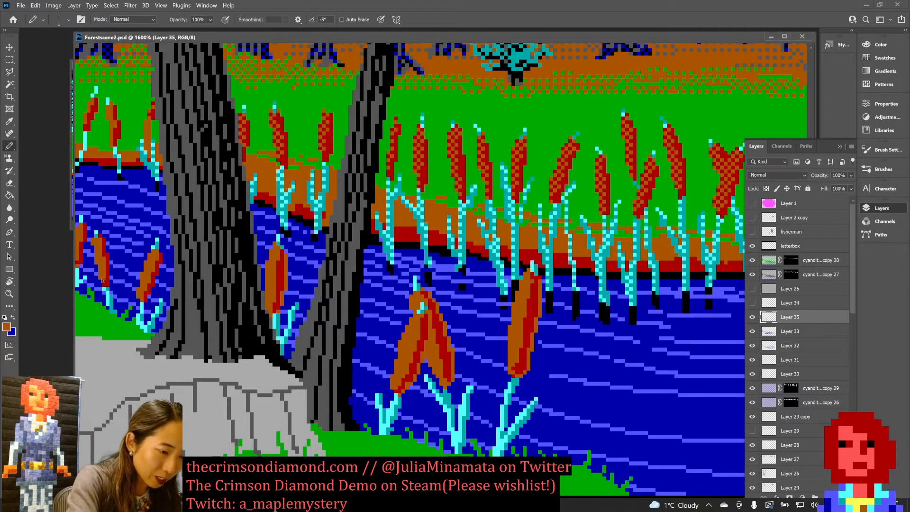
pyautogui.click(100, 255)
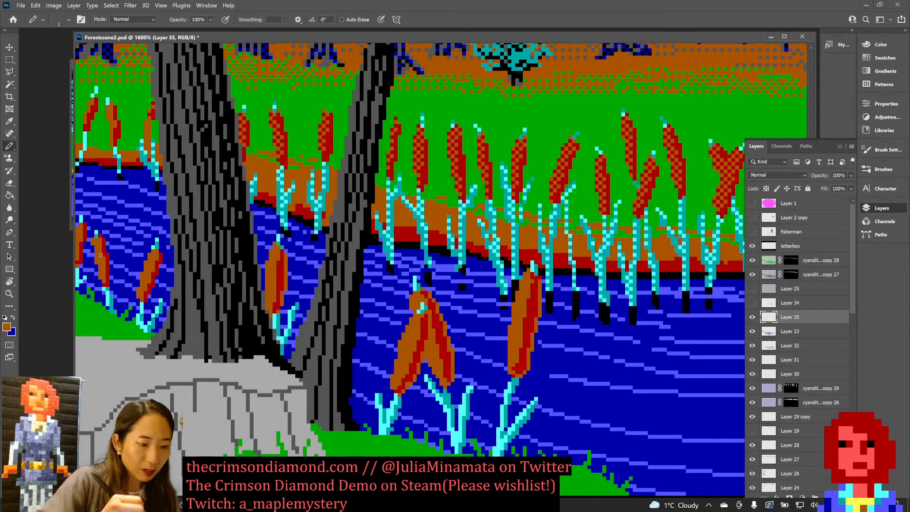
pyautogui.keyDown('alt'); pyautogui.click(117, 299); pyautogui.keyUp('alt')
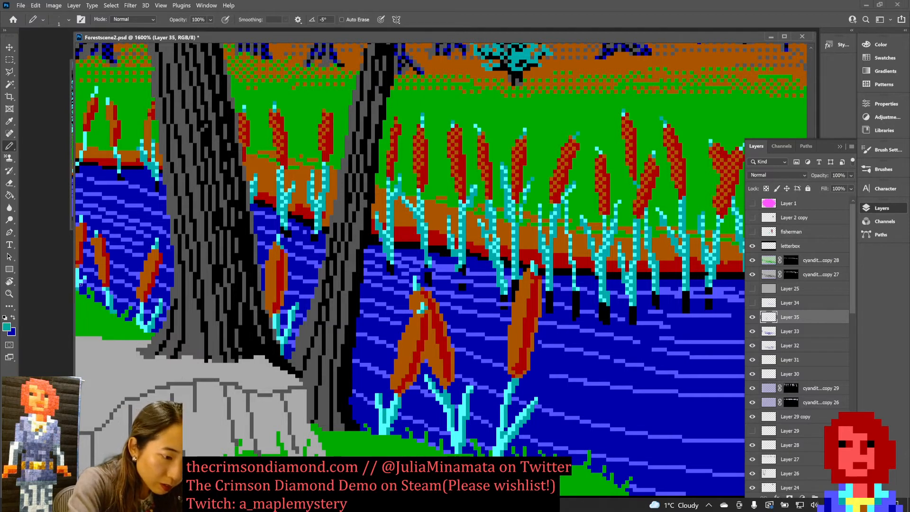
pyautogui.hotkey('ctrl', 's')
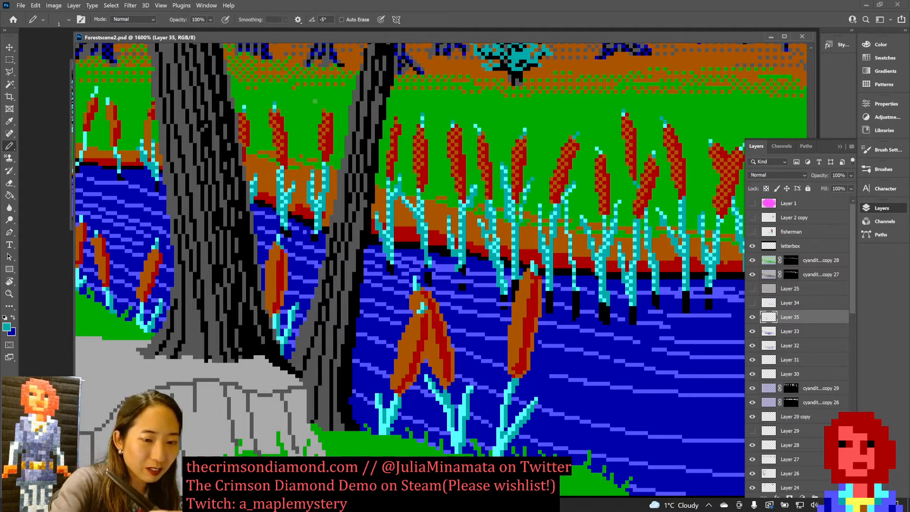
# Step: Add a bright cyan tip to the far-bank cattail between the two foreground trunks, sample dark cyan from its stem, and save
pyautogui.keyDown('alt'); pyautogui.click(327, 160); pyautogui.keyUp('alt')
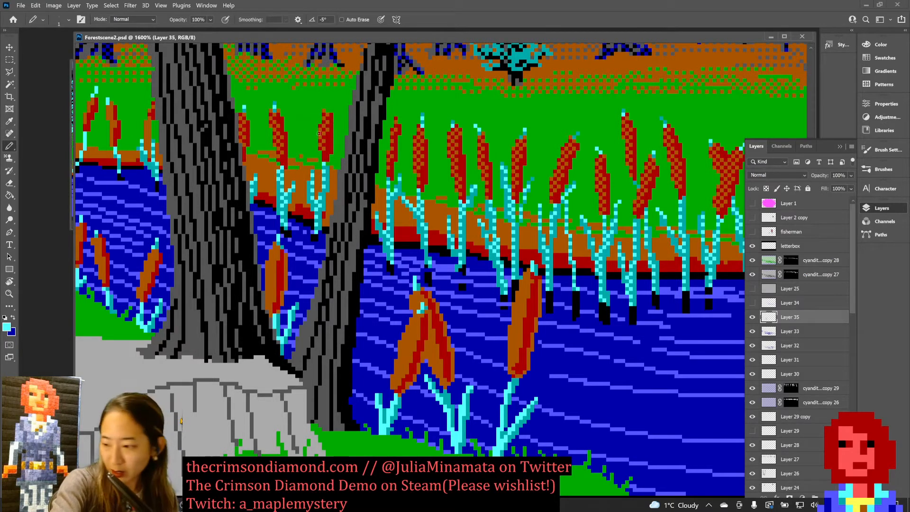
pyautogui.click(327, 107)
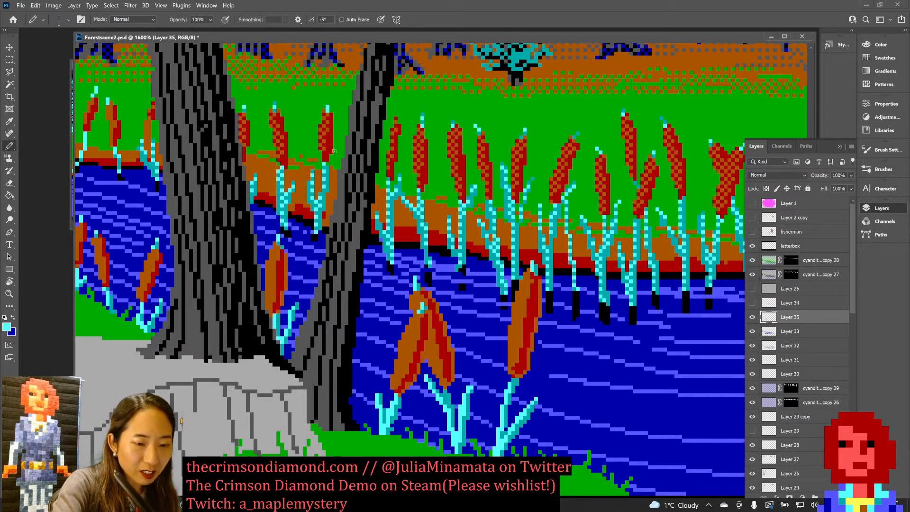
pyautogui.keyDown('alt'); pyautogui.click(327, 169); pyautogui.keyUp('alt')
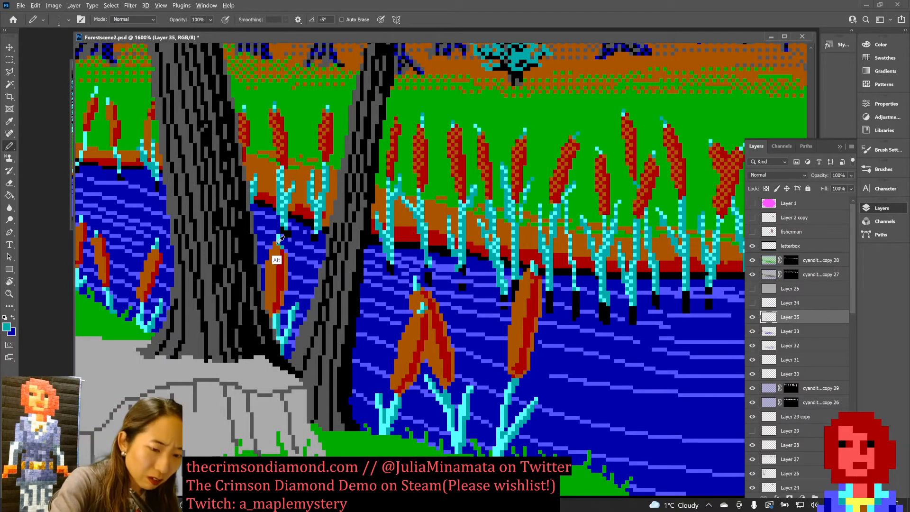
pyautogui.hotkey('ctrl', 's')
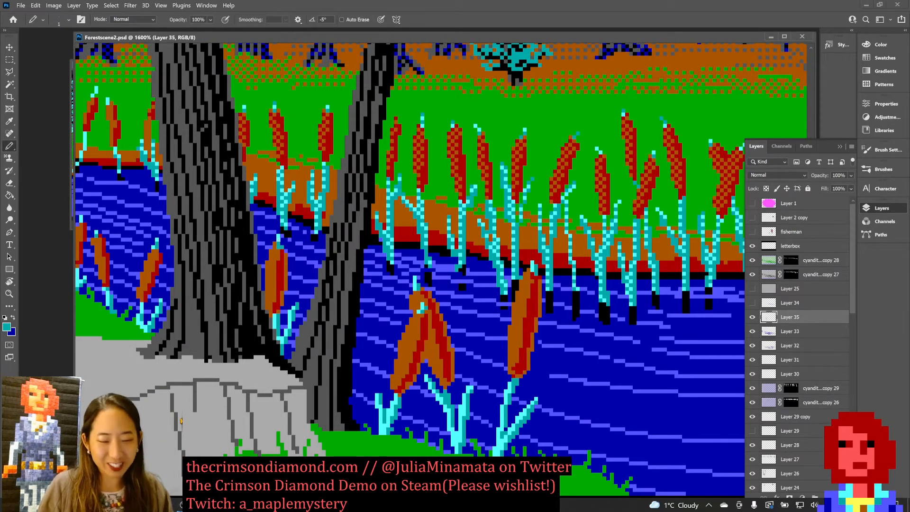
# Step: Compare the whole scene with Layer 35 hidden and shown, and save the file
pyautogui.scroll(-3, 282, 244)
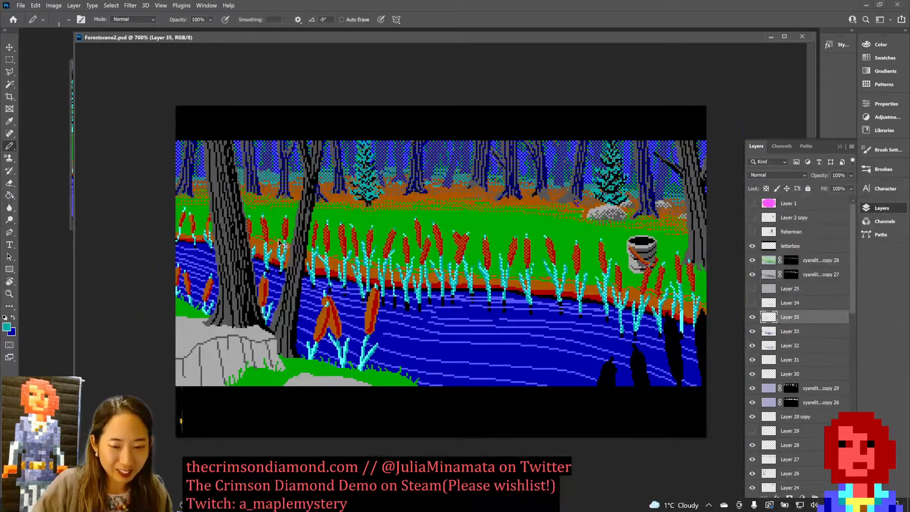
pyautogui.scroll(-1, 282, 244)
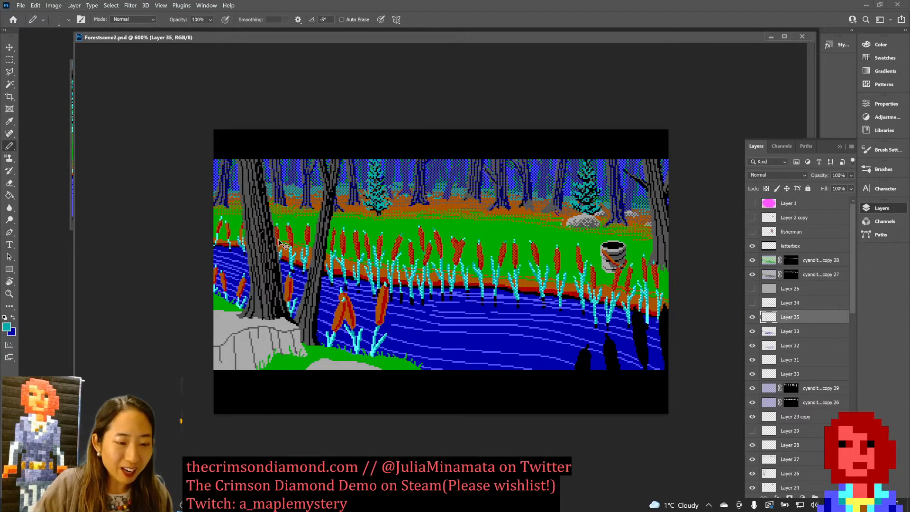
pyautogui.click(752, 317)
pyautogui.click(752, 317)
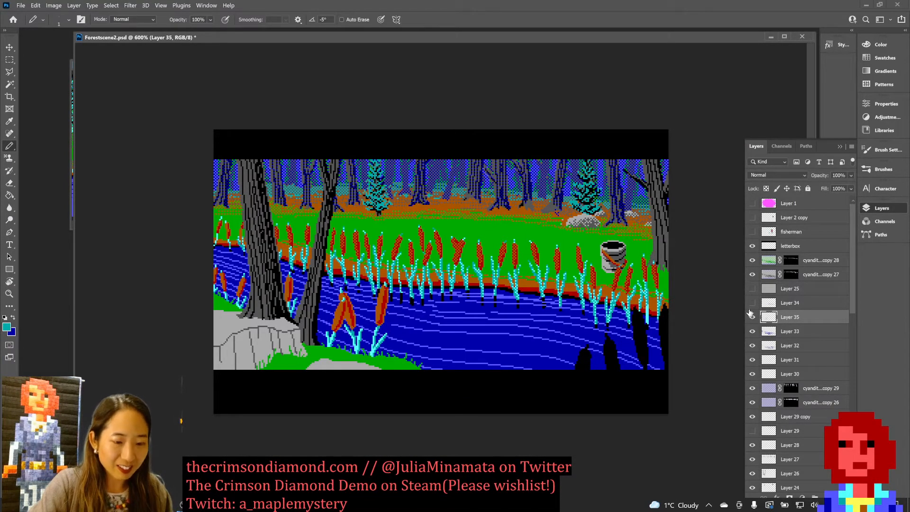
pyautogui.hotkey('ctrl', '+')
pyautogui.hotkey('ctrl', '+')
pyautogui.hotkey('ctrl', '+')
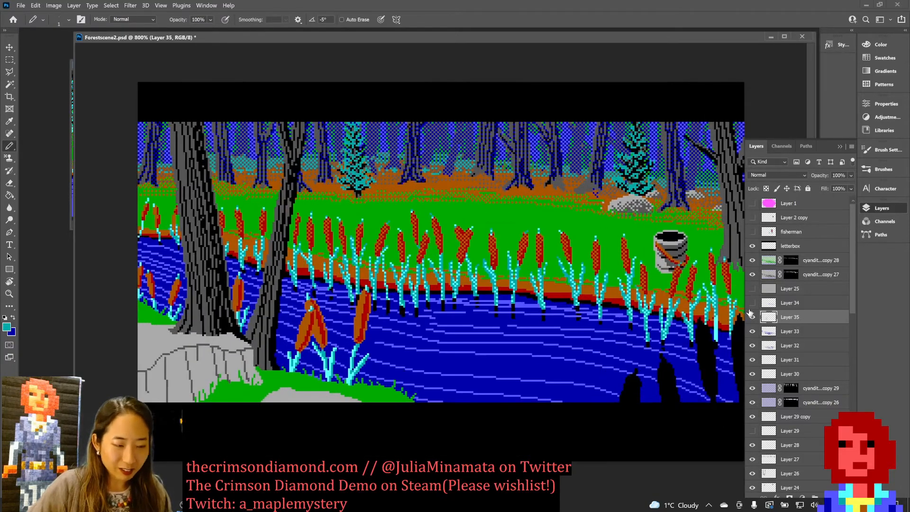
pyautogui.hotkey('ctrl', 's')
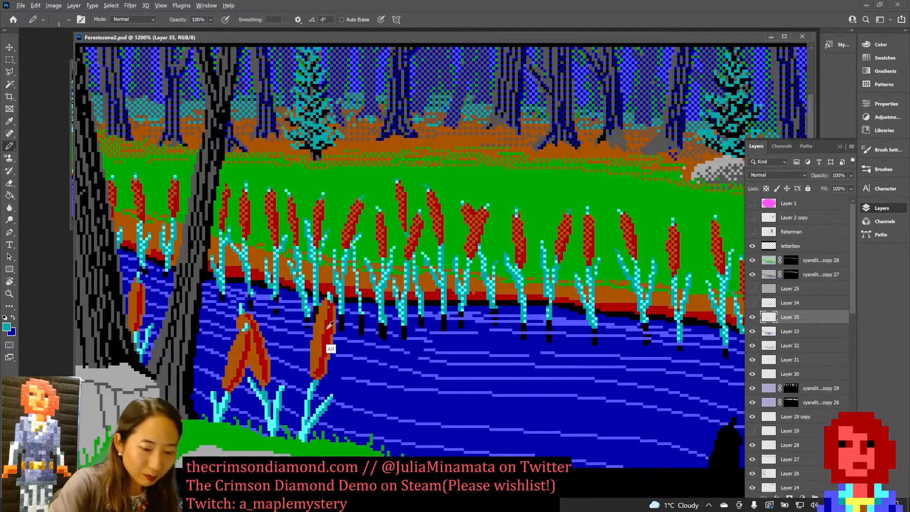
# Step: Repaint the forked foreground cattail with red inner shading and brown outer sides, trim its edge with water blue, and save
pyautogui.keyDown('alt'); pyautogui.click(328, 346); pyautogui.keyUp('alt')
pyautogui.moveTo(244, 348); pyautogui.dragTo(234, 377)
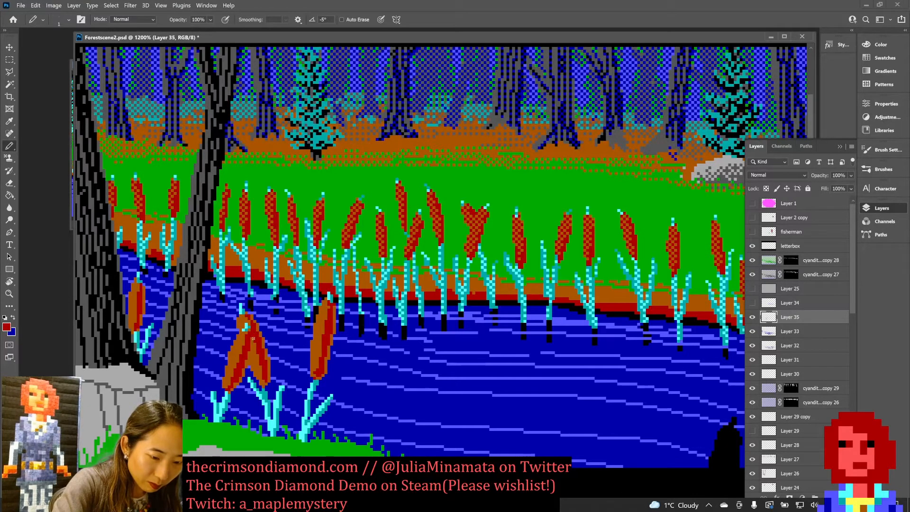
pyautogui.keyDown('alt'); pyautogui.click(277, 370); pyautogui.keyUp('alt')
pyautogui.moveTo(259, 330); pyautogui.dragTo(269, 366)
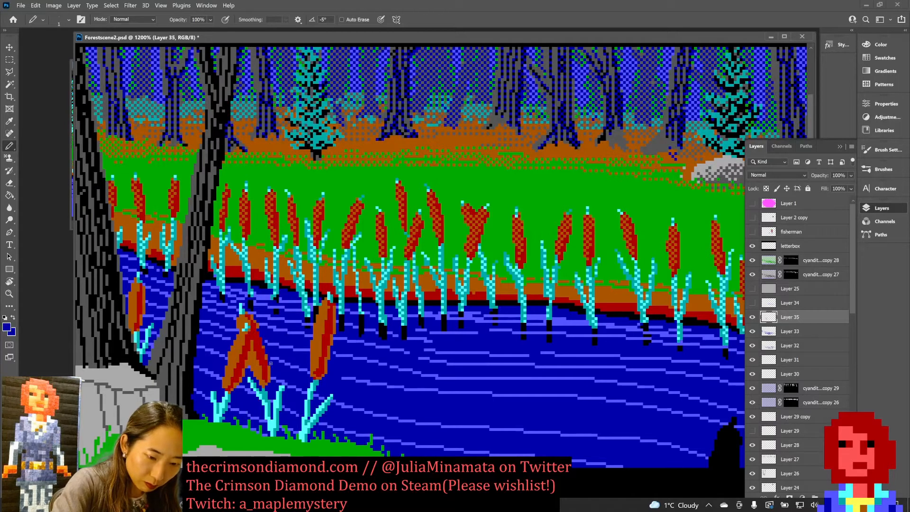
pyautogui.moveTo(259, 332); pyautogui.dragTo(270, 369)
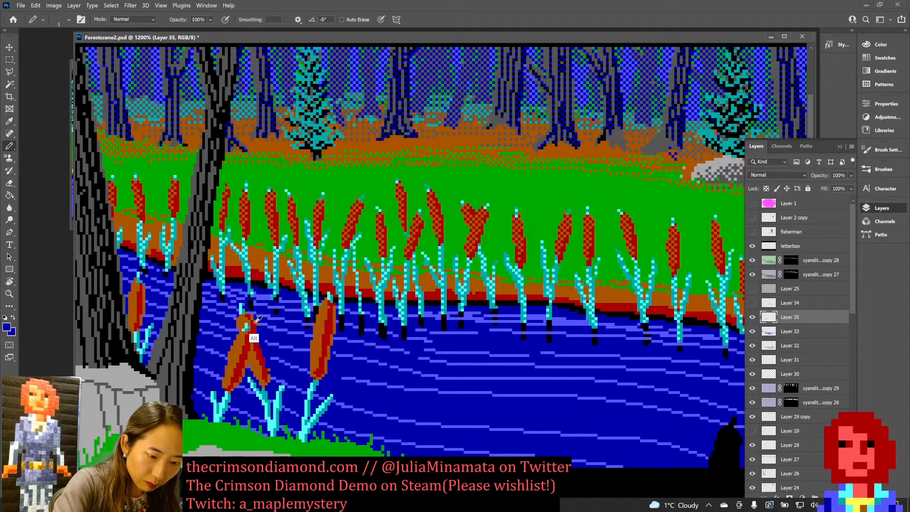
pyautogui.moveTo(257, 329); pyautogui.dragTo(268, 364)
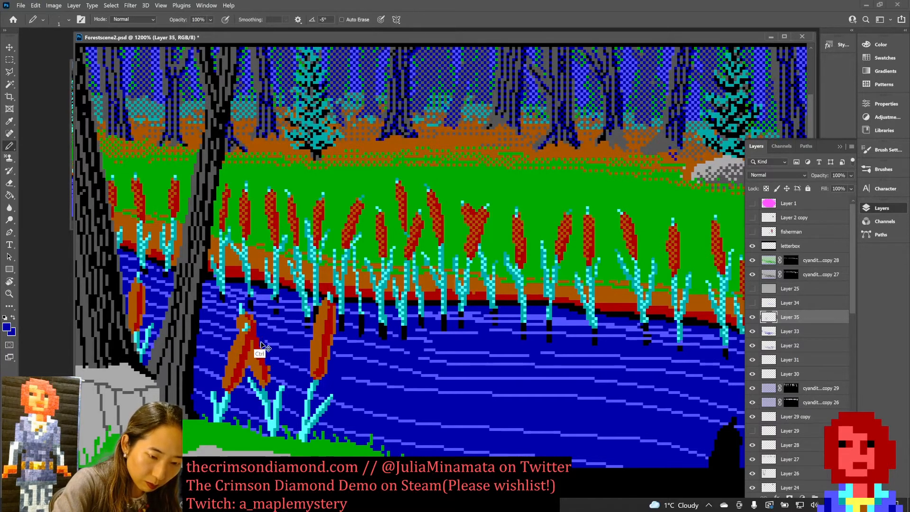
pyautogui.keyDown('alt'); pyautogui.click(244, 320); pyautogui.keyUp('alt')
pyautogui.moveTo(257, 329); pyautogui.dragTo(269, 366)
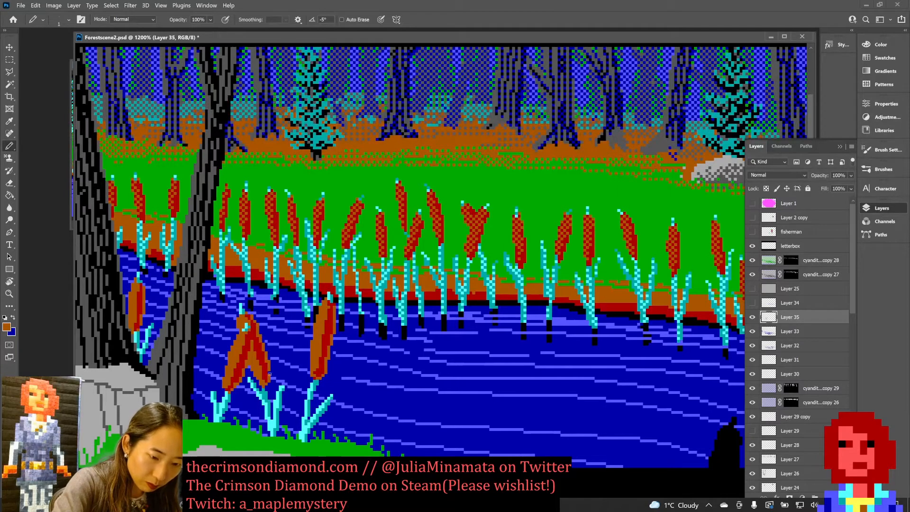
pyautogui.keyDown('alt'); pyautogui.click(271, 365); pyautogui.keyUp('alt')
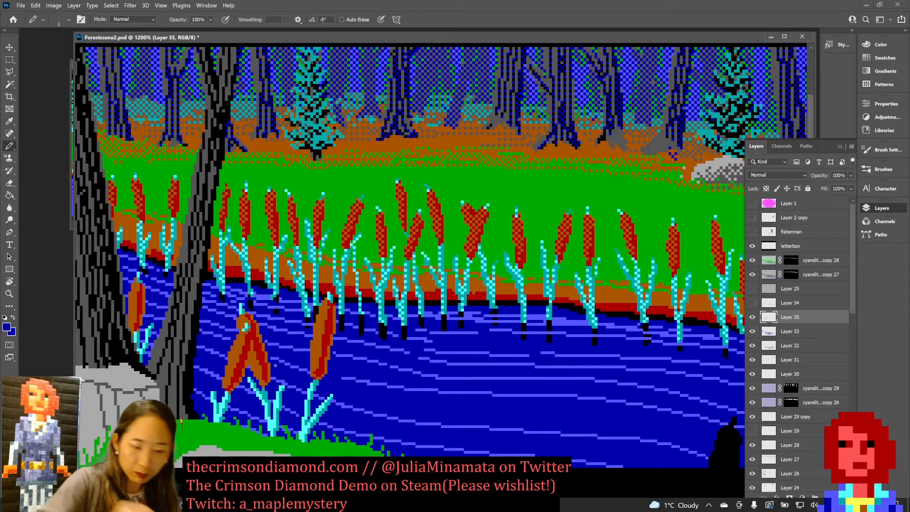
pyautogui.hotkey('ctrl', 's')
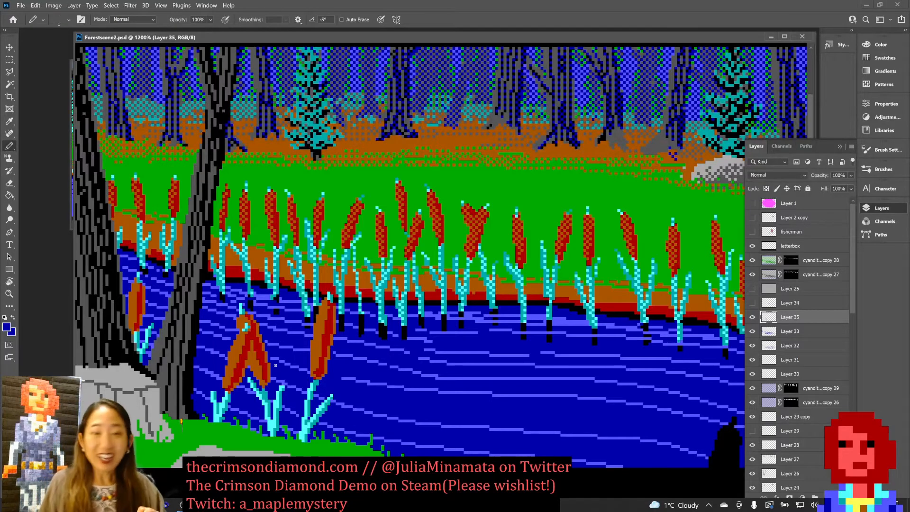
# Step: Trim the small cattail's stem on the near shore beside the large trunk with sampled water blue, and save the file
pyautogui.hotkey('ctrl', '-')
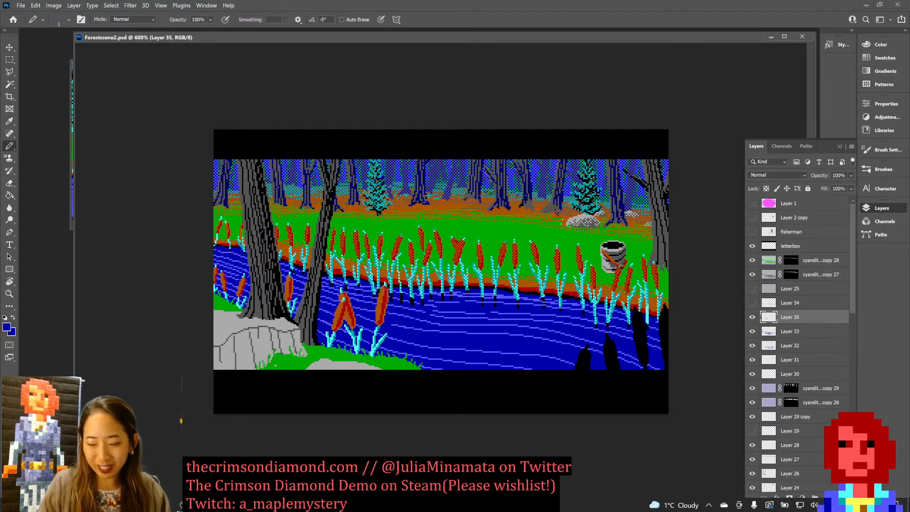
pyautogui.hotkey('ctrl', '+')
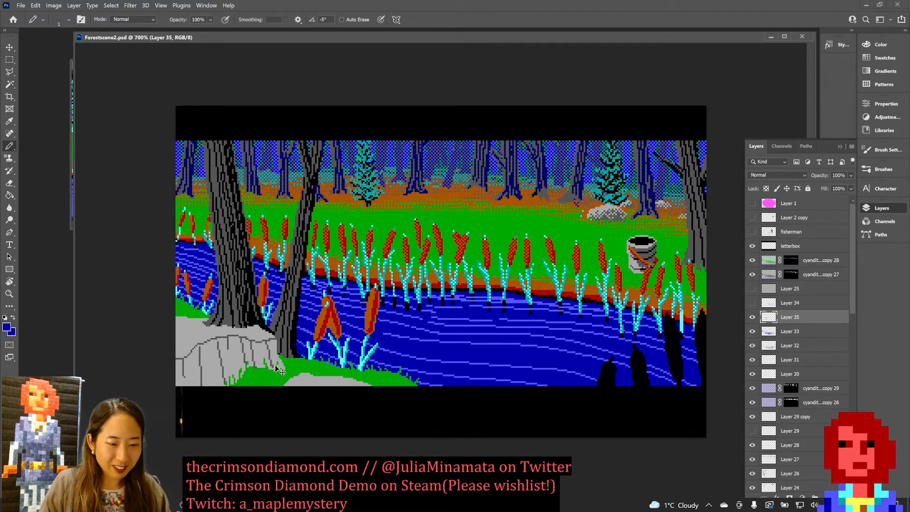
pyautogui.hotkey('ctrl', '+')
pyautogui.hotkey('ctrl', '+')
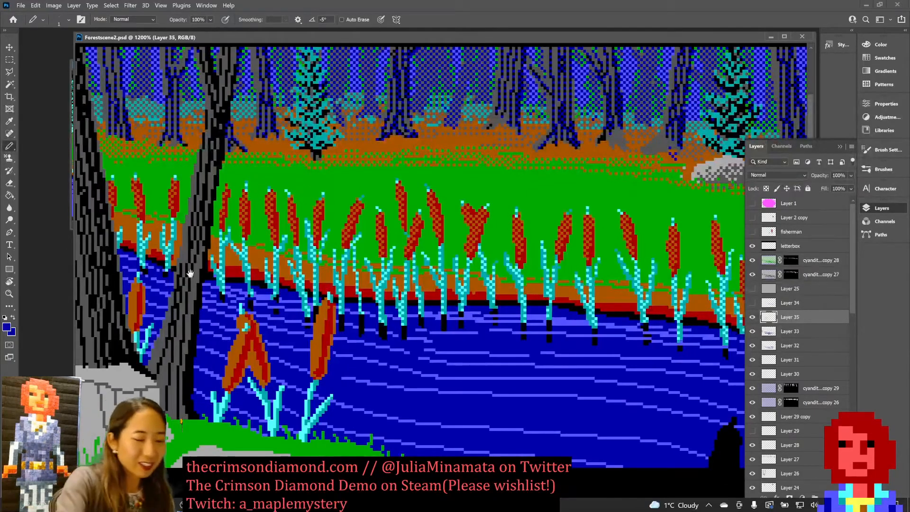
pyautogui.moveTo(239, 269); pyautogui.dragTo(329, 243)
pyautogui.keyDown('alt'); pyautogui.click(116, 288); pyautogui.keyUp('alt')
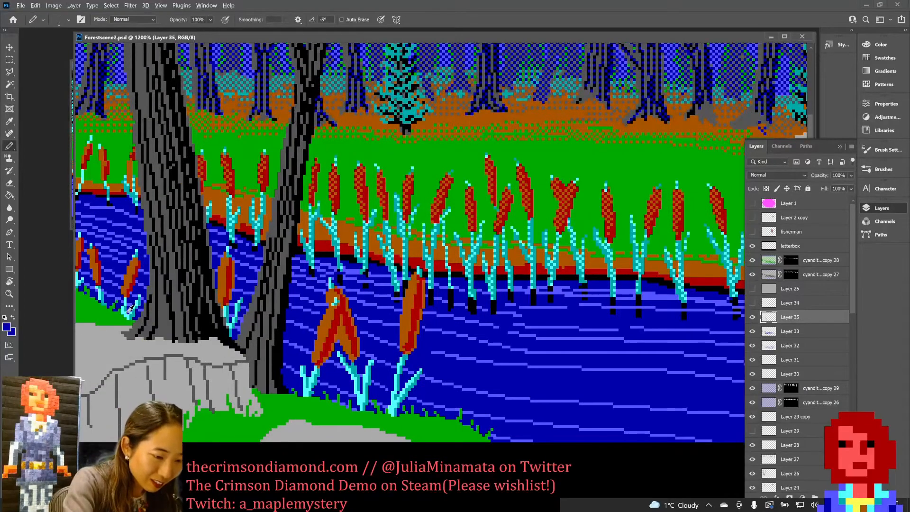
pyautogui.moveTo(128, 307); pyautogui.dragTo(134, 311)
pyautogui.hotkey('ctrl', 's')
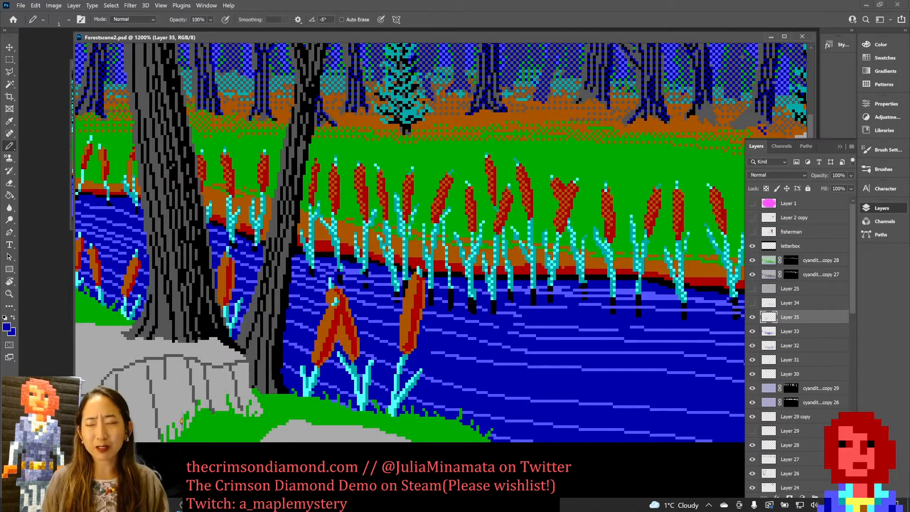
pyautogui.scroll(-2, 126, 299)
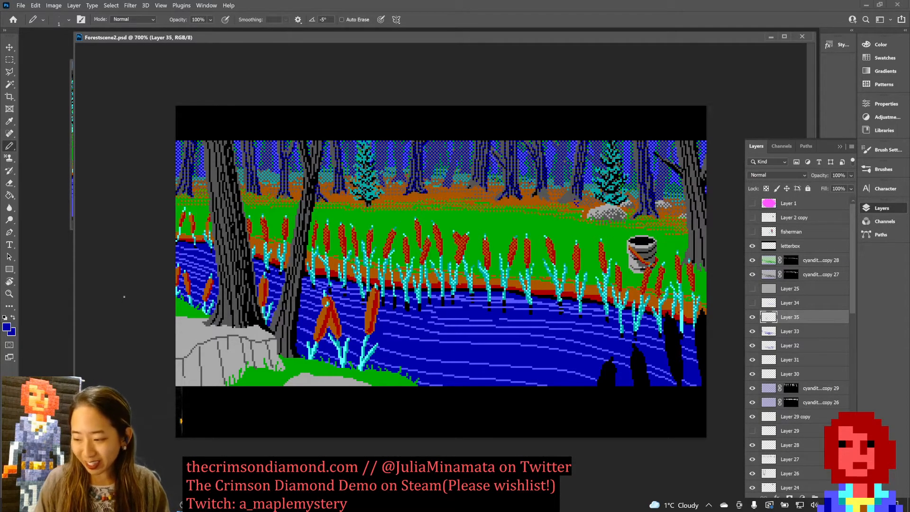
pyautogui.scroll(2, 124, 300)
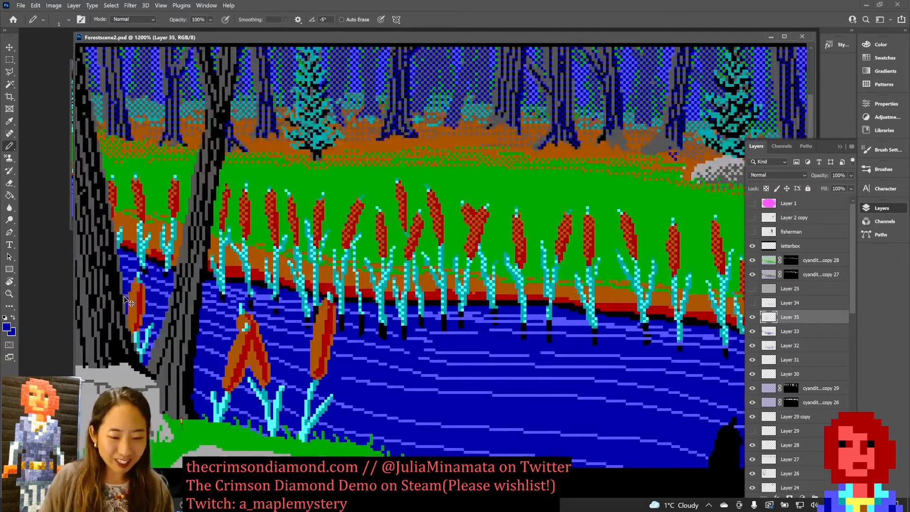
pyautogui.scroll(-3, 125, 302)
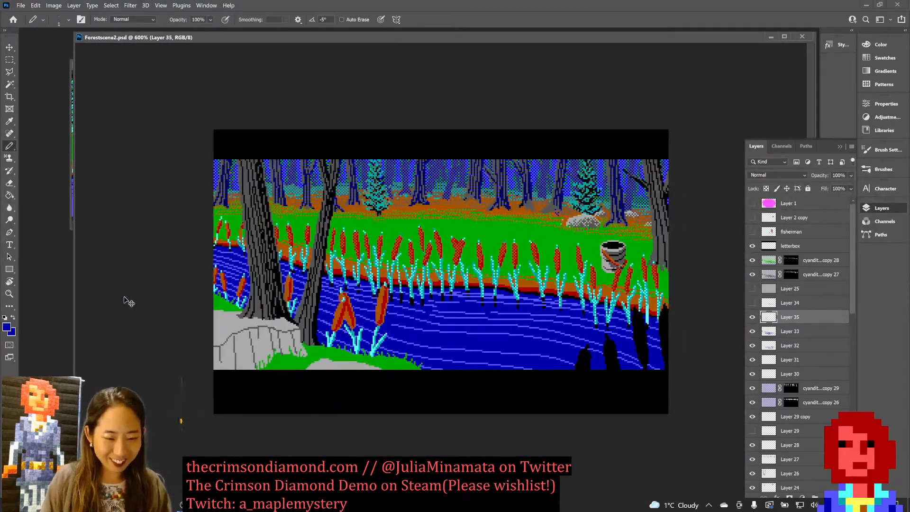
# Step: Paint grass blades in sampled green over the base of the slimmer foreground trunk, and save the file
pyautogui.scroll(1, 127, 301)
pyautogui.scroll(1, 127, 301)
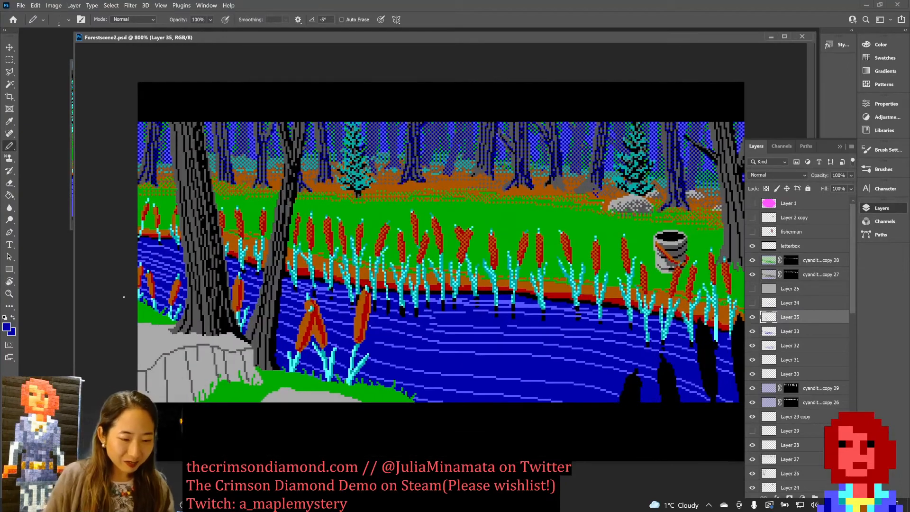
pyautogui.keyDown('alt'); pyautogui.click(275, 379); pyautogui.keyUp('alt')
pyautogui.scroll(2, 275, 379)
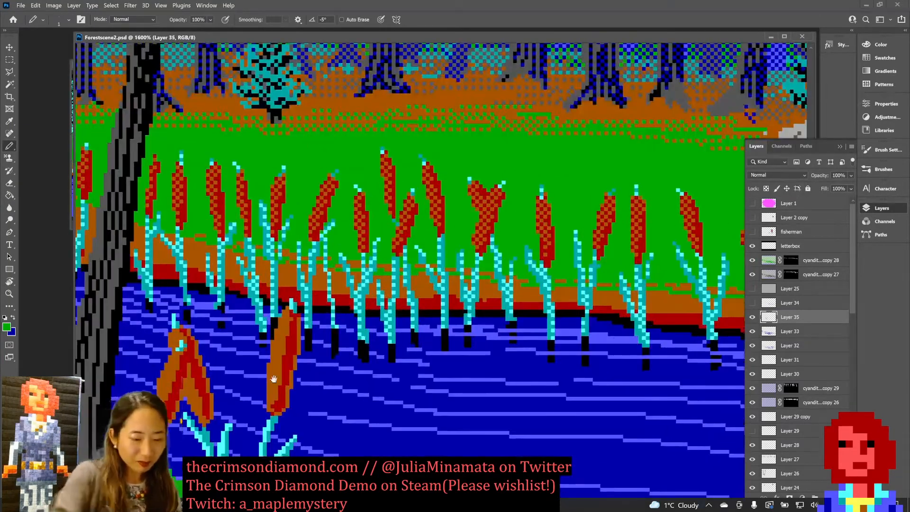
pyautogui.moveTo(121, 404); pyautogui.dragTo(361, 275)
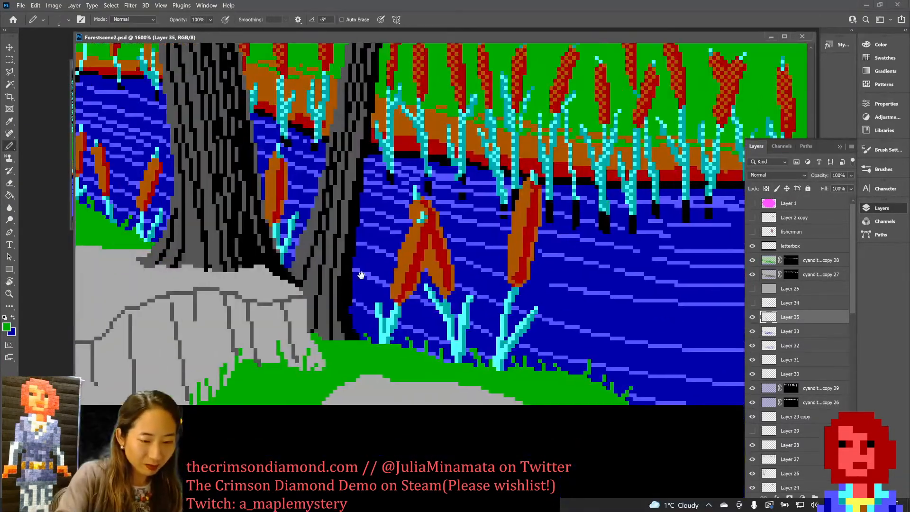
pyautogui.moveTo(328, 327)
pyautogui.mouseDown()
pyautogui.moveTo(331, 339)
pyautogui.moveTo(359, 339)
pyautogui.moveTo(317, 337)
pyautogui.mouseUp()
pyautogui.hotkey('ctrl', 's')
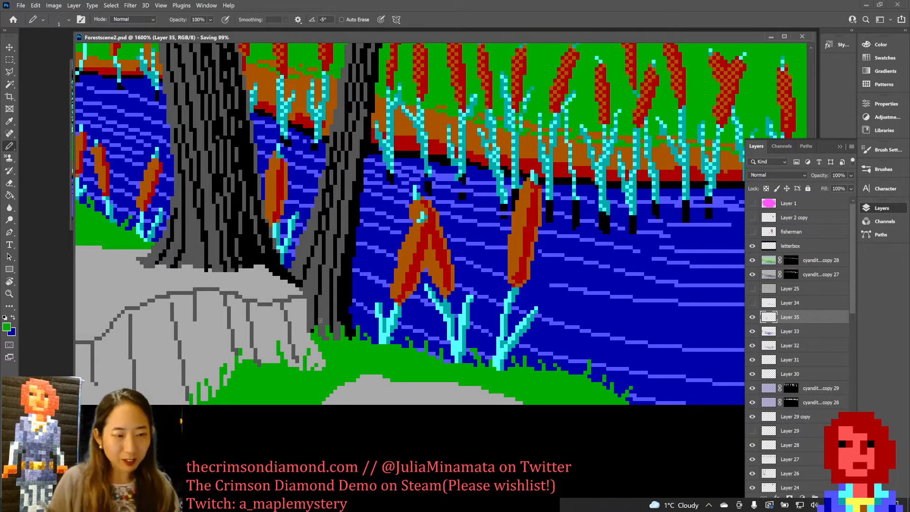
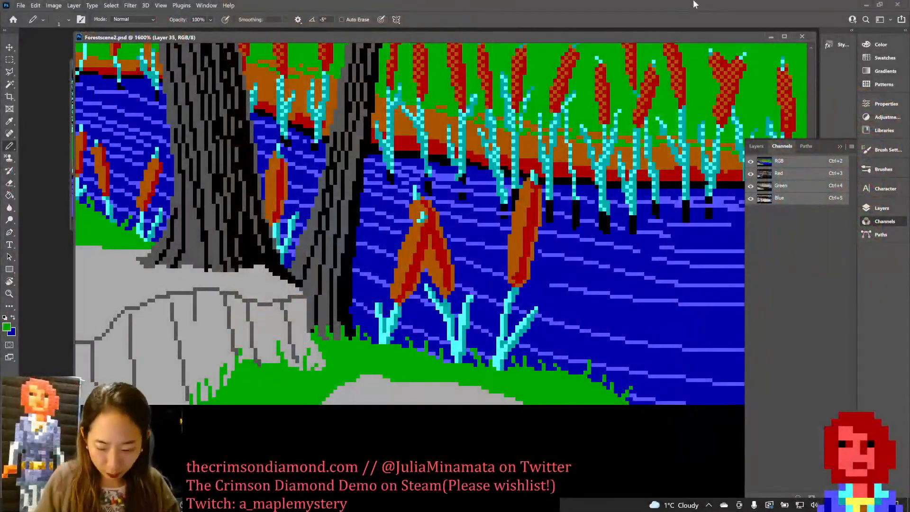
# Step: Compare the whole scene with Layer 35 repeatedly hidden and shown
pyautogui.hotkey('ctrl', '-')
pyautogui.hotkey('ctrl', '-')
pyautogui.hotkey('ctrl', '-')
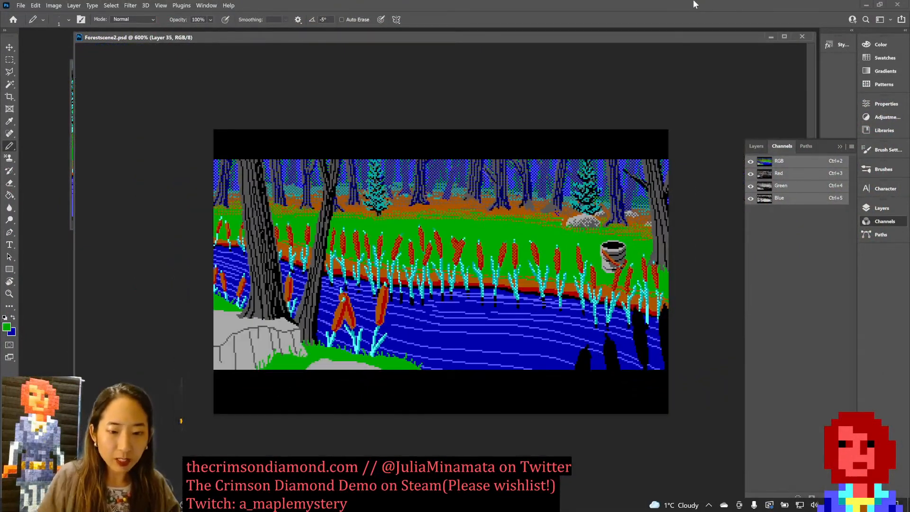
pyautogui.click(756, 147)
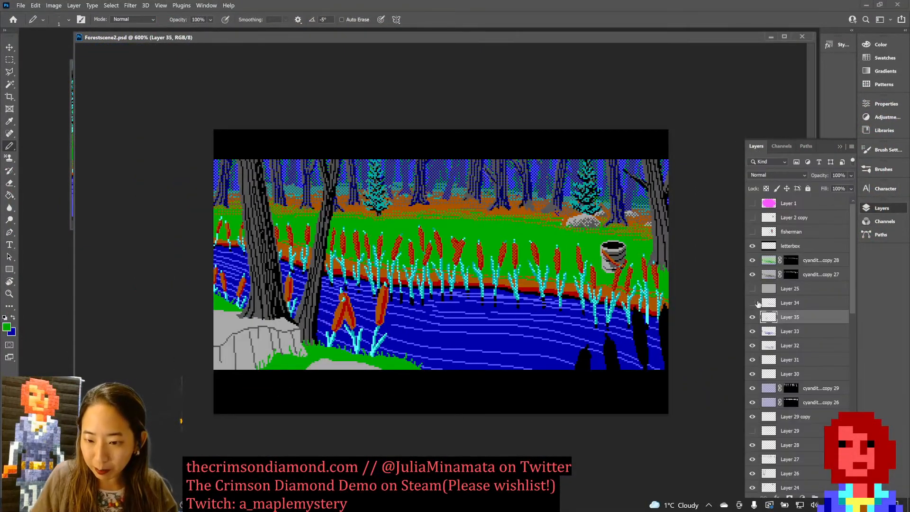
pyautogui.click(753, 318)
pyautogui.click(753, 318)
pyautogui.click(753, 318)
pyautogui.click(753, 318)
pyautogui.click(753, 318)
pyautogui.click(754, 318)
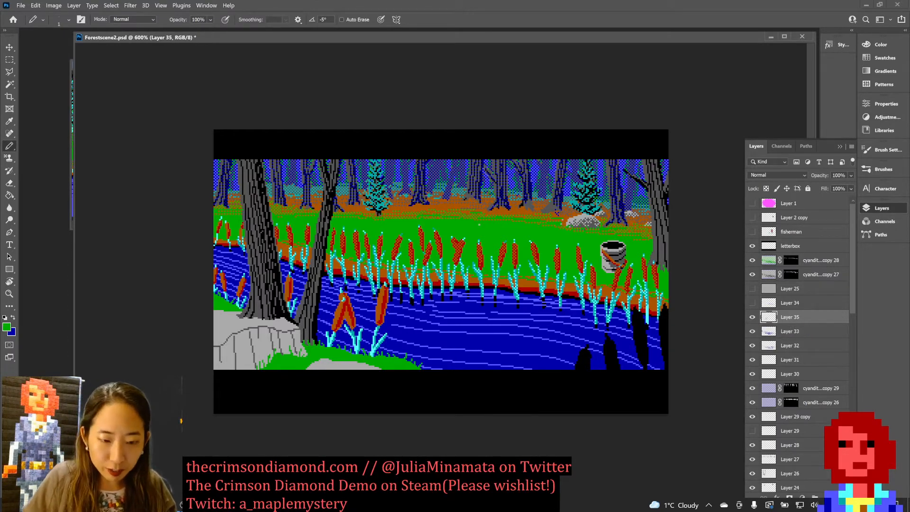
# Step: Duplicate the red dither layer cyandither copy 24 with its mask
pyautogui.scroll(-10, 818, 354)
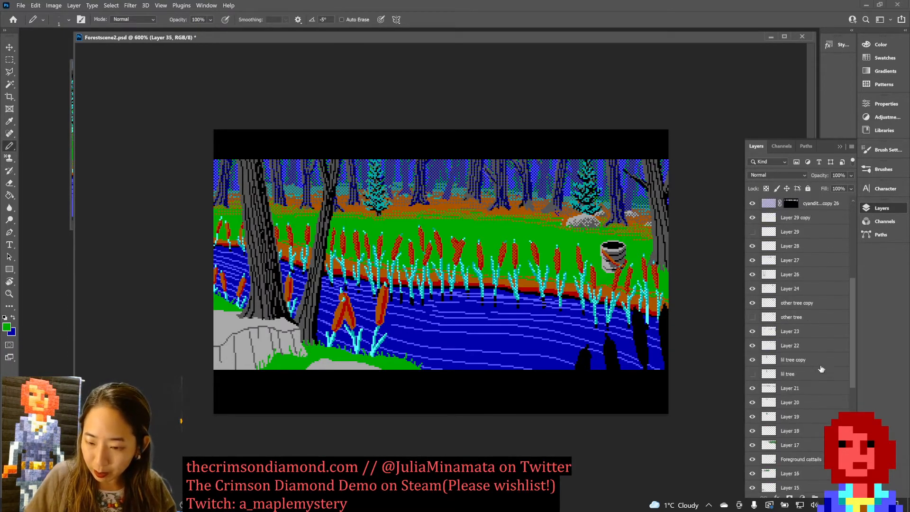
pyautogui.scroll(-5, 819, 371)
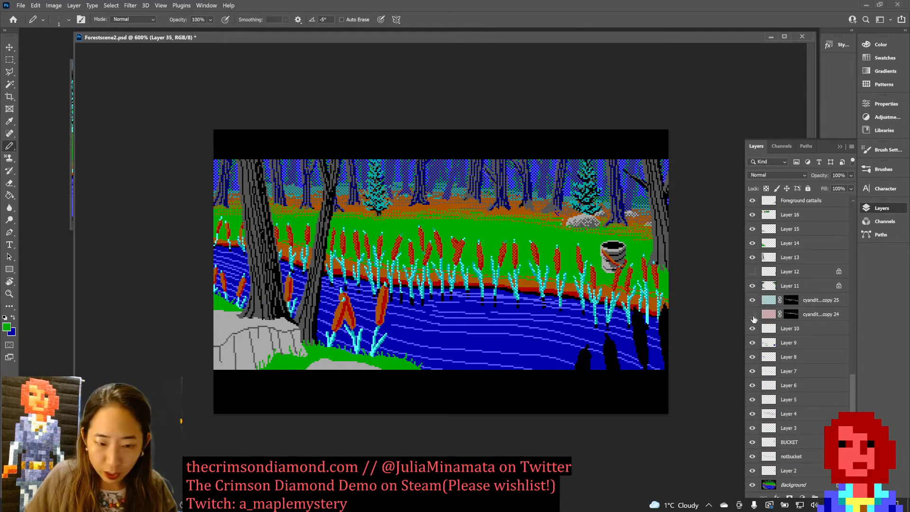
pyautogui.click(753, 316)
pyautogui.click(769, 317)
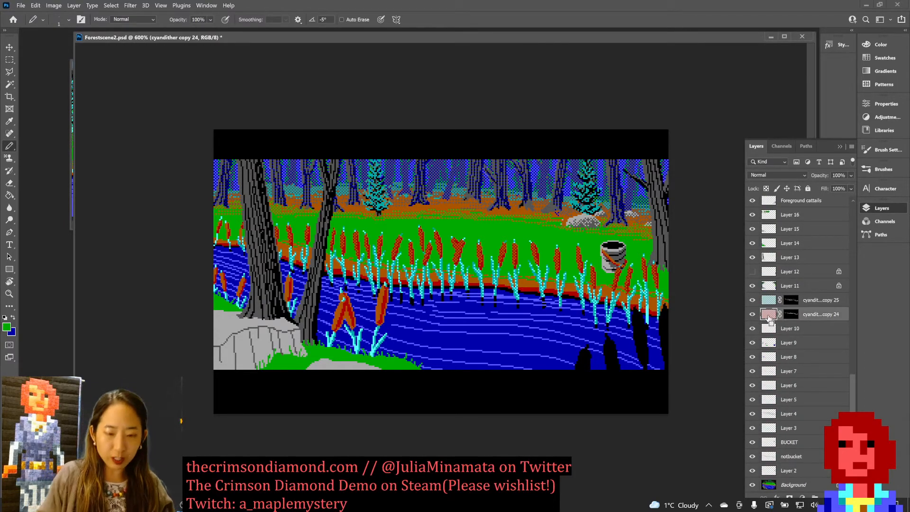
pyautogui.hotkey('ctrl', '=')
pyautogui.hotkey('ctrl', '=')
pyautogui.hotkey('ctrl', '=')
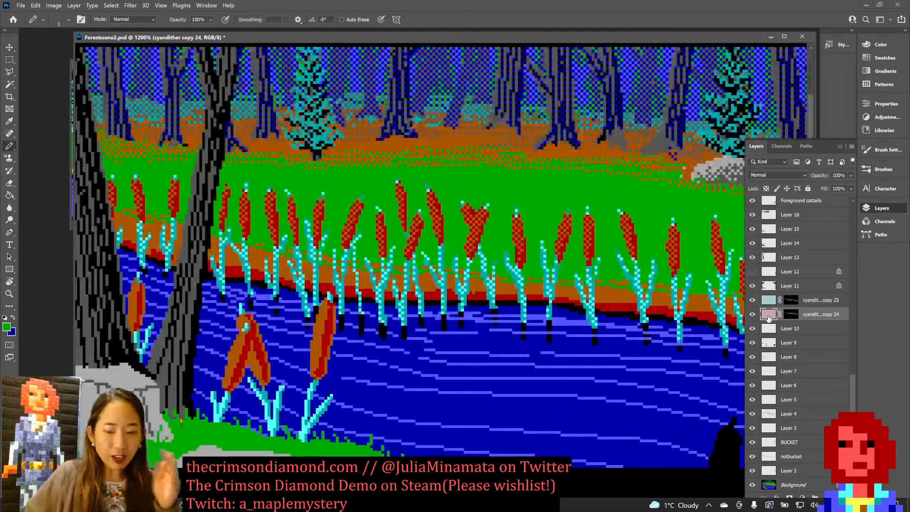
pyautogui.rightClick(814, 316)
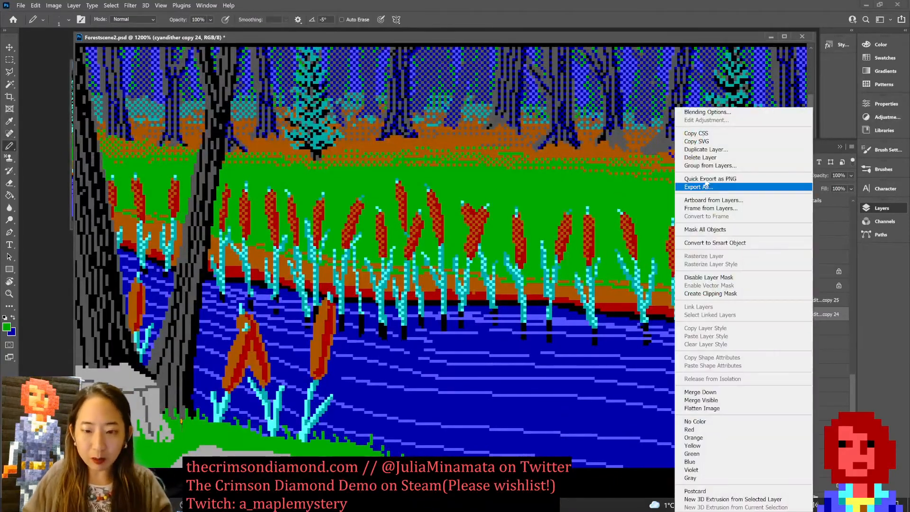
pyautogui.click(708, 150)
pyautogui.press('Return')
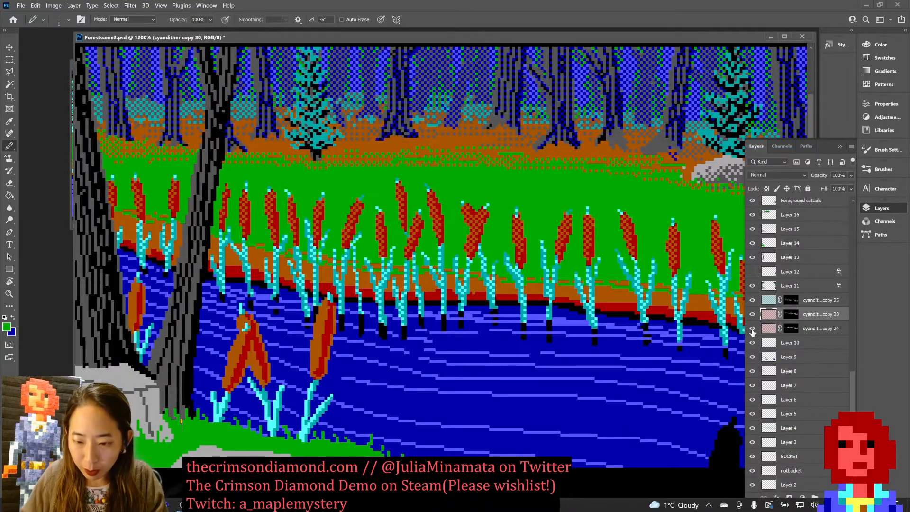
# Step: Paint black on the duplicated red dither layer's mask to reshape the shading of the far-bank cattail heads, and save
pyautogui.click(789, 315)
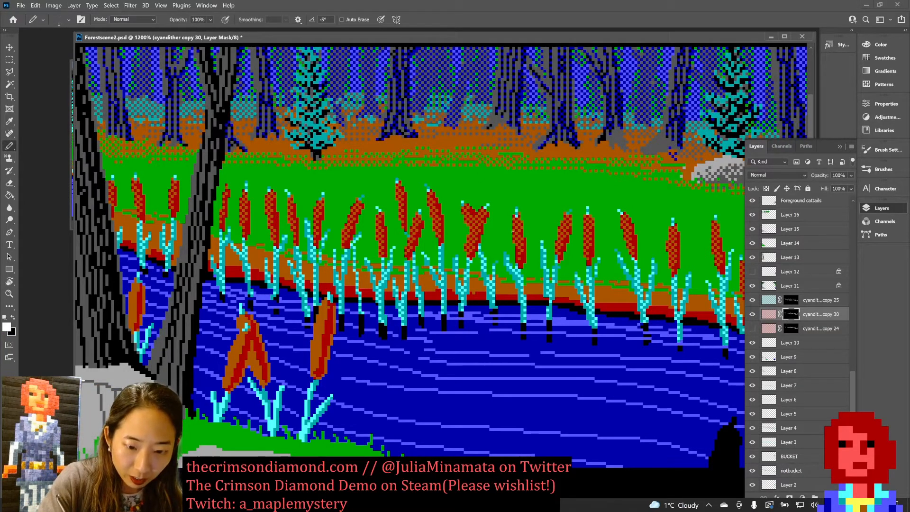
pyautogui.press('x')
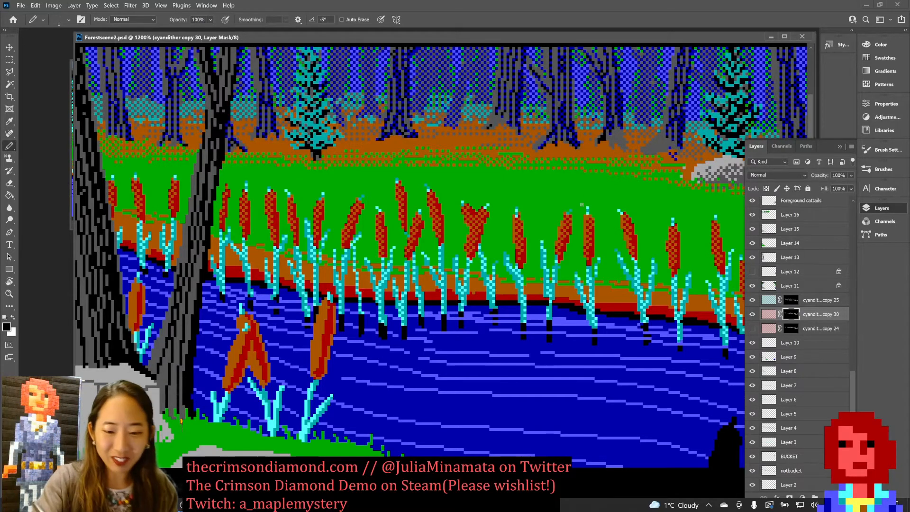
pyautogui.click(586, 220)
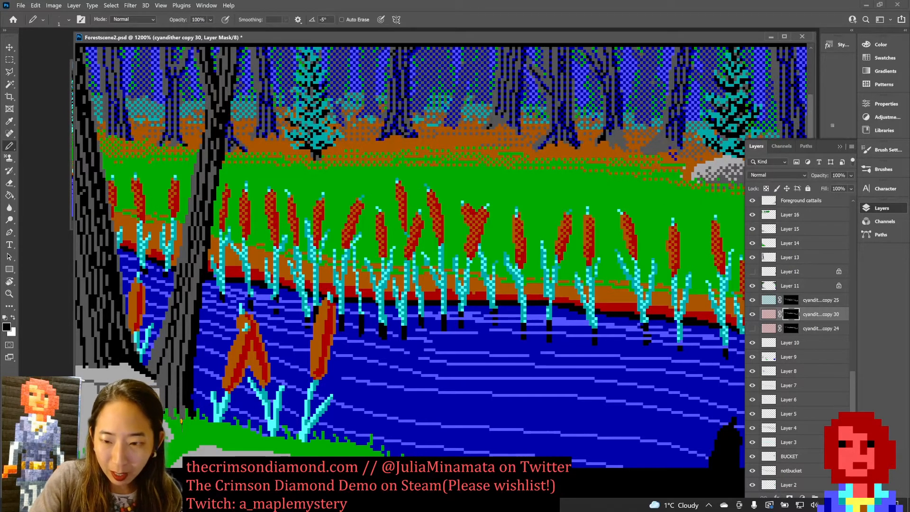
pyautogui.click(840, 146)
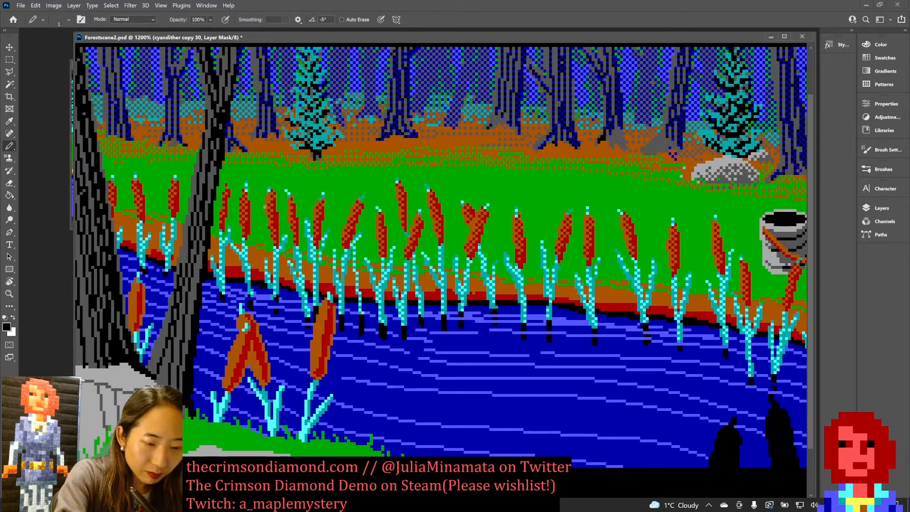
pyautogui.hotkey('ctrl', 's')
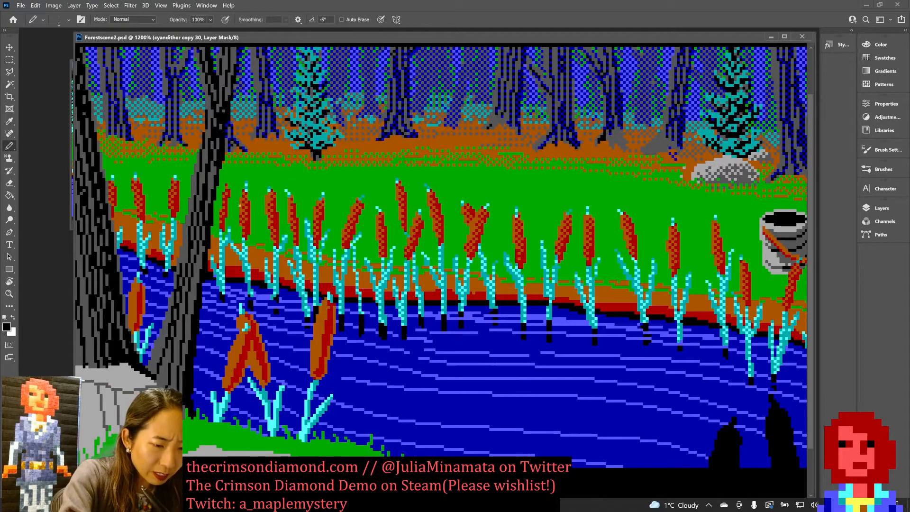
# Step: Refine the dither mask on the far-bank cattails around the slimmer trunk, and swap the mask colour to white
pyautogui.moveTo(224, 204); pyautogui.dragTo(222, 211)
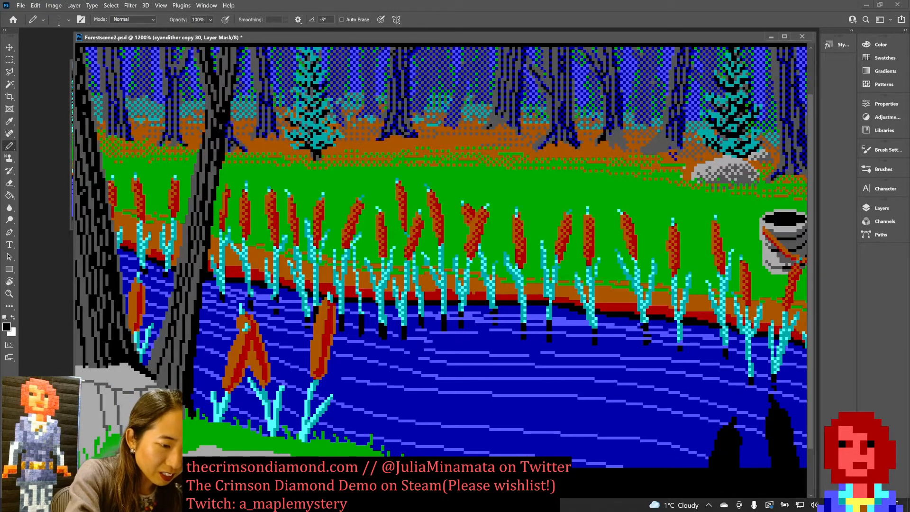
pyautogui.moveTo(176, 185); pyautogui.dragTo(266, 210)
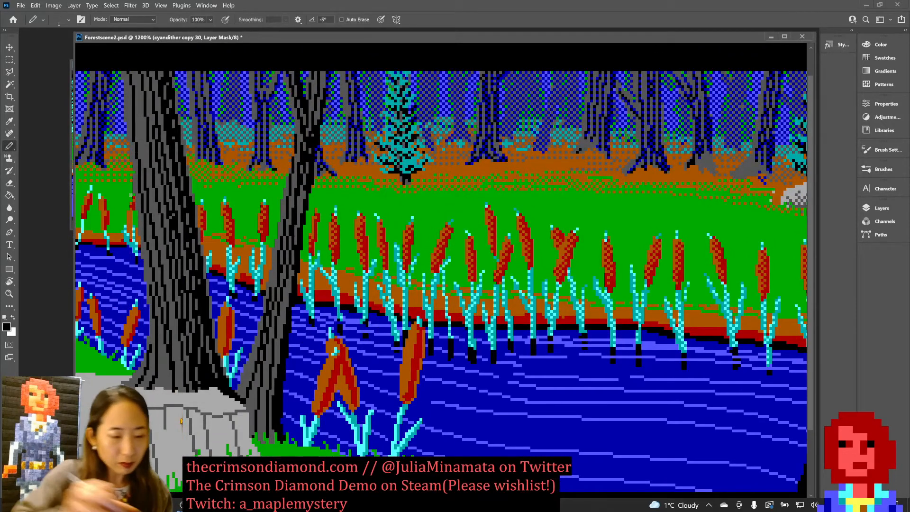
pyautogui.press('x')
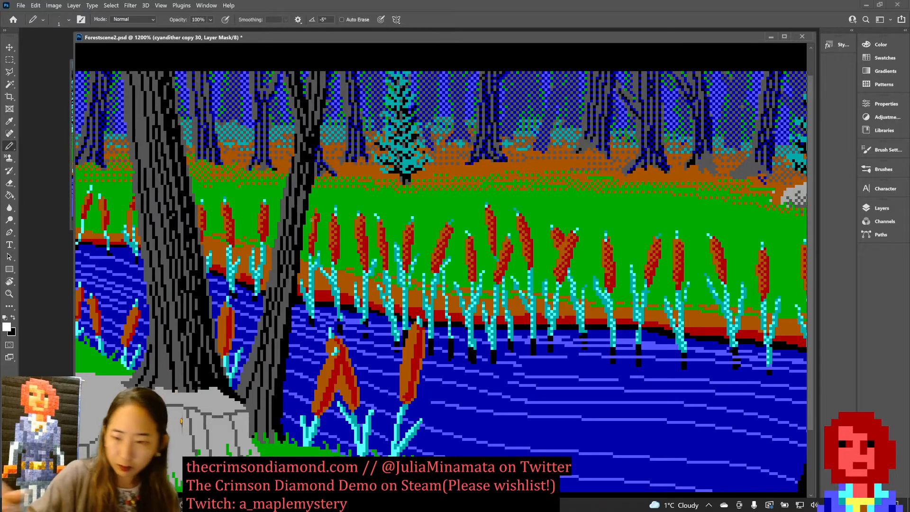
# Step: On Layer 10, touch up the far-bank cattail beside the slimmer trunk with sampled red and cyan, and save
pyautogui.click(870, 209)
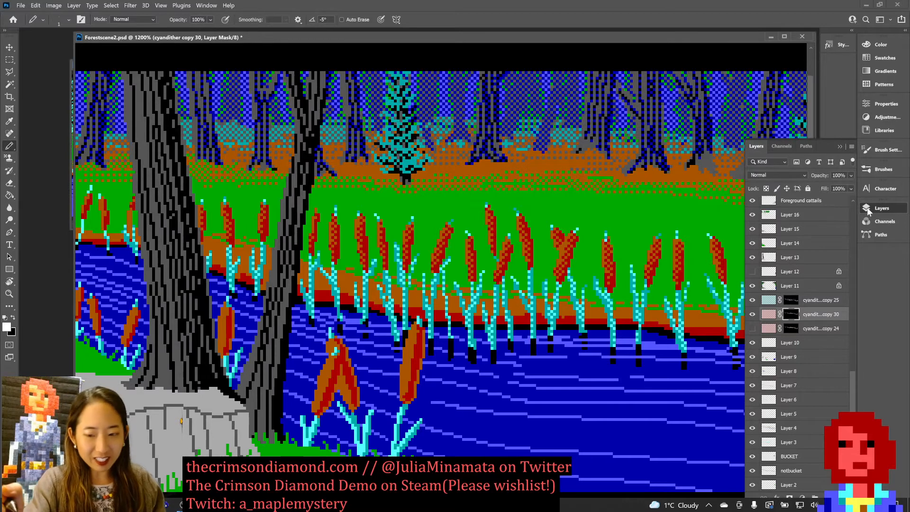
pyautogui.click(789, 343)
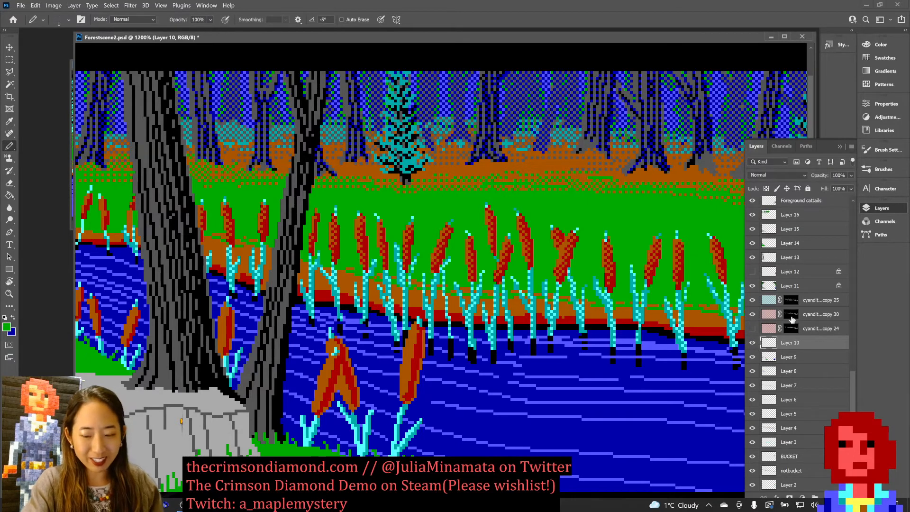
pyautogui.keyDown('alt'); pyautogui.click(317, 226); pyautogui.keyUp('alt')
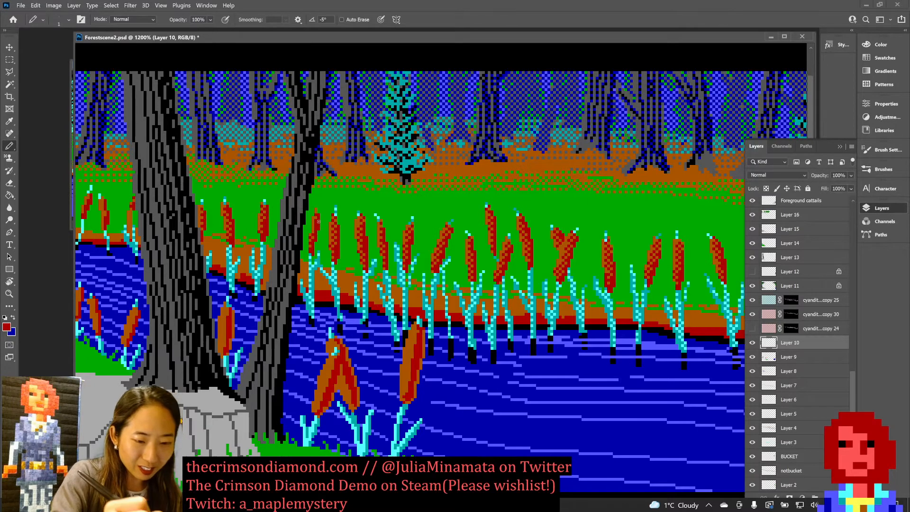
pyautogui.keyDown('alt'); pyautogui.click(335, 207); pyautogui.keyUp('alt')
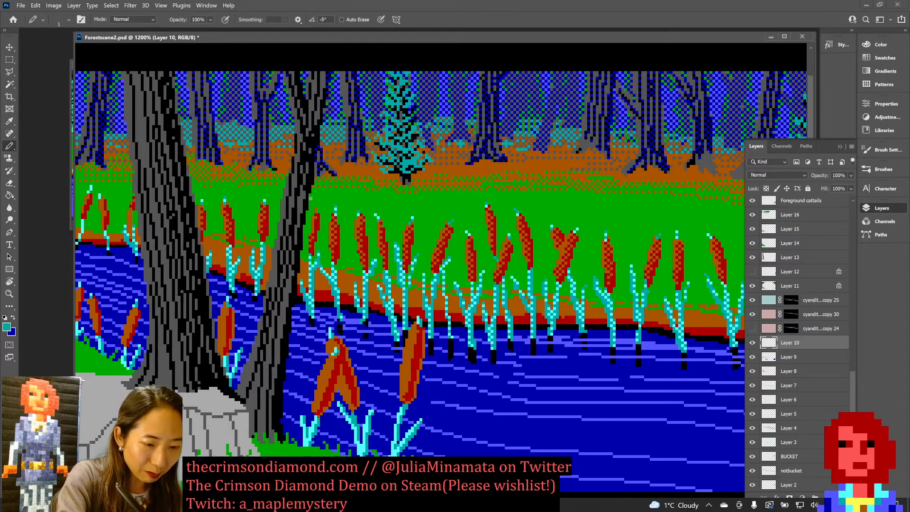
pyautogui.keyDown('alt'); pyautogui.click(336, 207); pyautogui.keyUp('alt')
pyautogui.keyDown('alt'); pyautogui.click(336, 208); pyautogui.keyUp('alt')
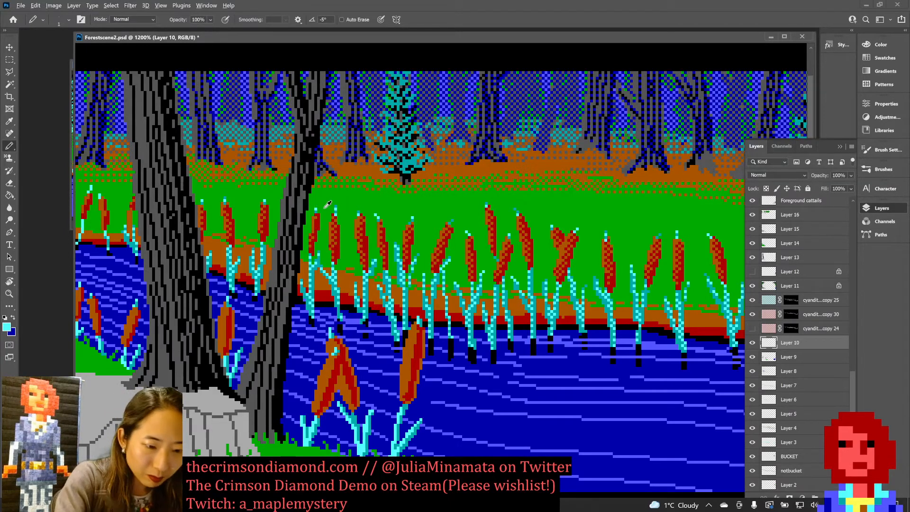
pyautogui.hotkey('ctrl', 's')
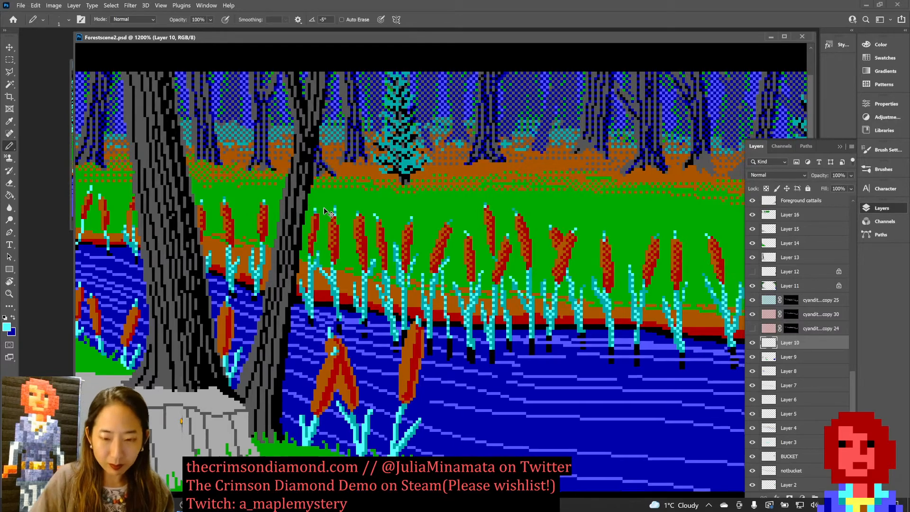
# Step: Paint black on the cyandither copy 30 mask over the far-bank cattail touching the large trunk
pyautogui.scroll(-2, 324, 207)
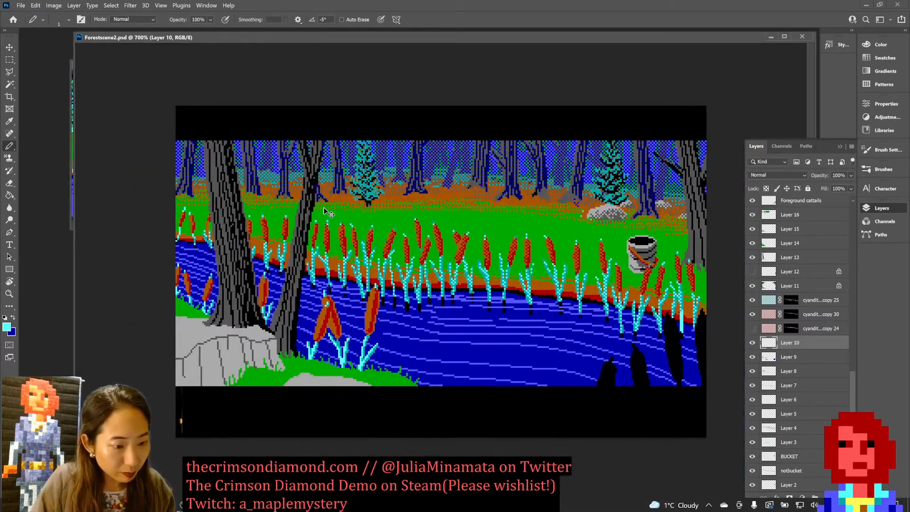
pyautogui.scroll(2, 323, 207)
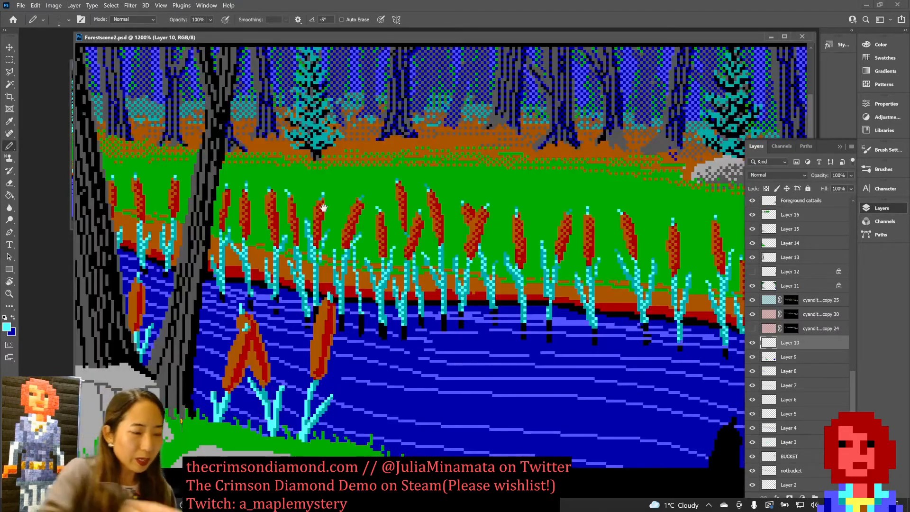
pyautogui.scroll(-2, 324, 207)
pyautogui.scroll(2, 143, 202)
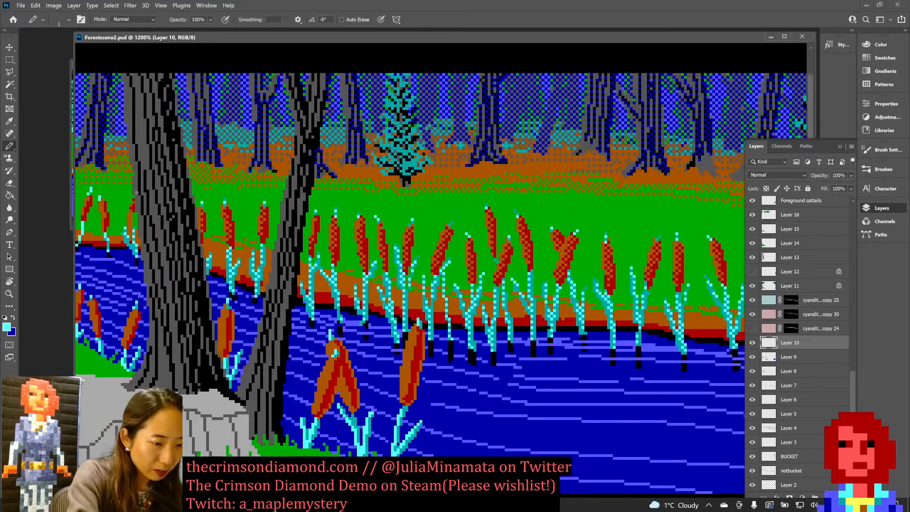
pyautogui.click(791, 313)
pyautogui.press('x')
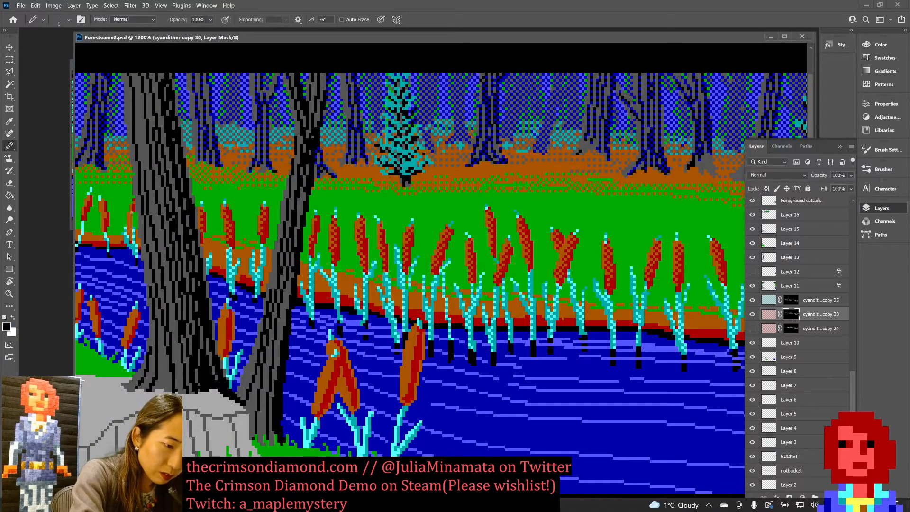
pyautogui.click(136, 209)
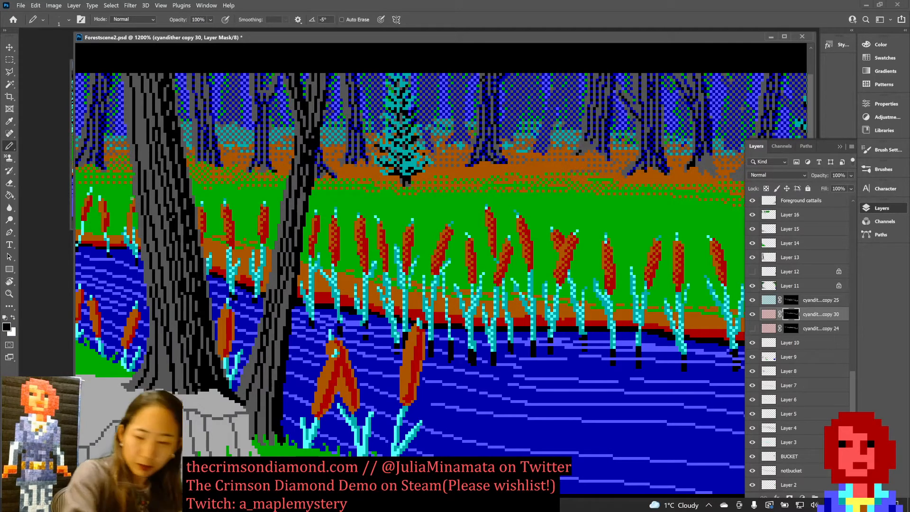
# Step: On Layer 10, touch up the far-bank cattail head beside the large trunk with sampled brown, green and red, and save
pyautogui.click(796, 343)
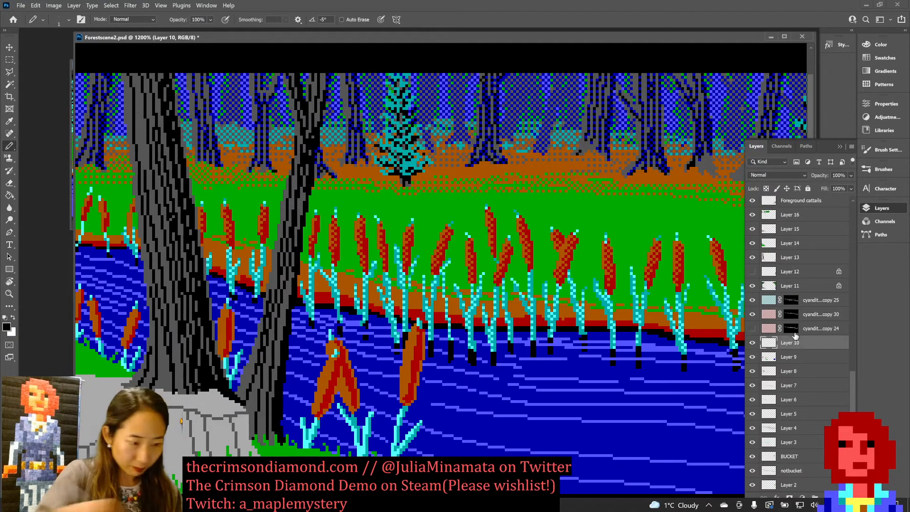
pyautogui.keyDown('alt'); pyautogui.click(132, 199); pyautogui.keyUp('alt')
pyautogui.keyDown('alt'); pyautogui.click(131, 237); pyautogui.keyUp('alt')
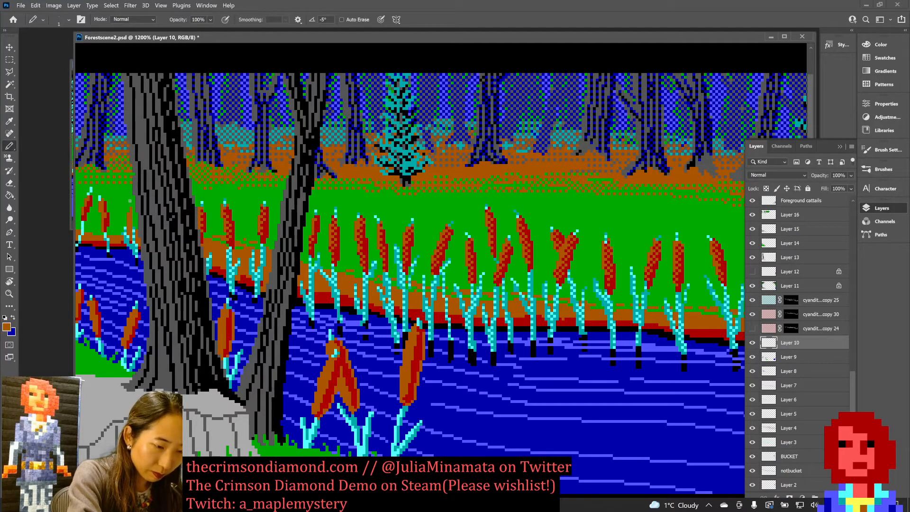
pyautogui.keyDown('alt'); pyautogui.click(131, 208); pyautogui.keyUp('alt')
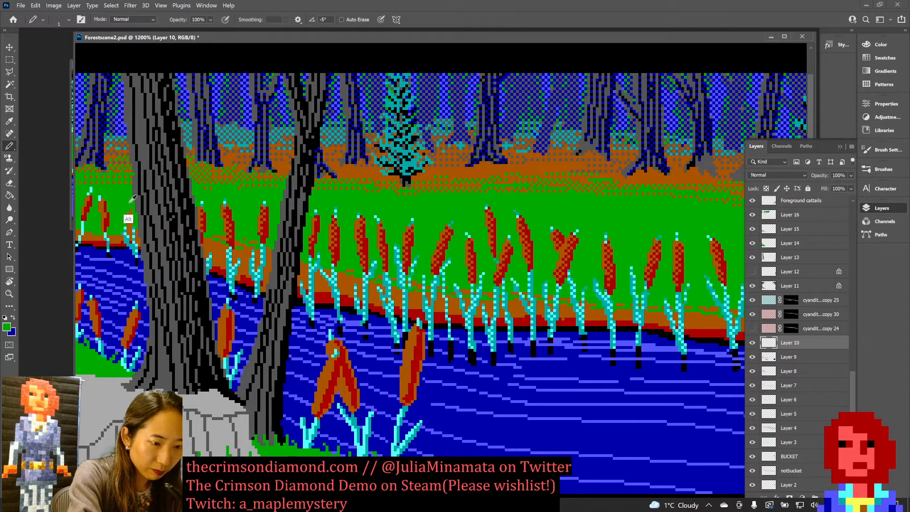
pyautogui.keyDown('alt'); pyautogui.click(117, 210); pyautogui.keyUp('alt')
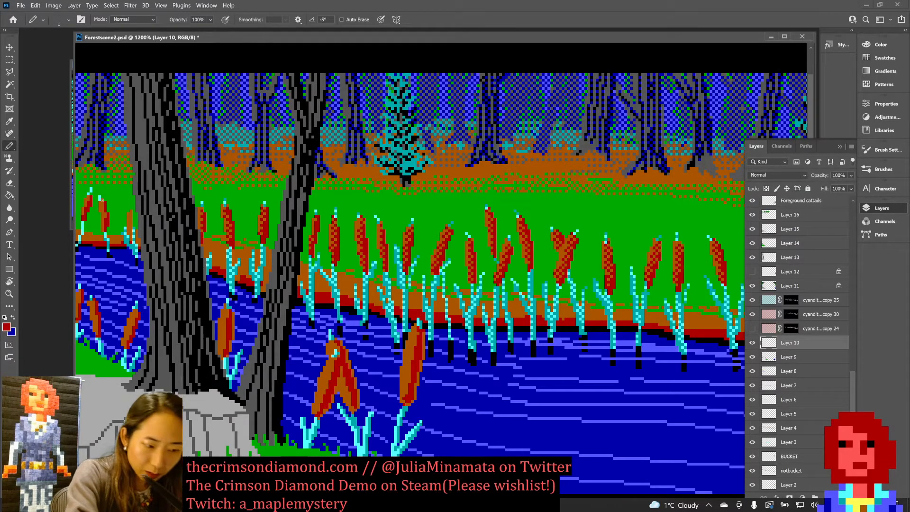
pyautogui.hotkey('ctrl', 's')
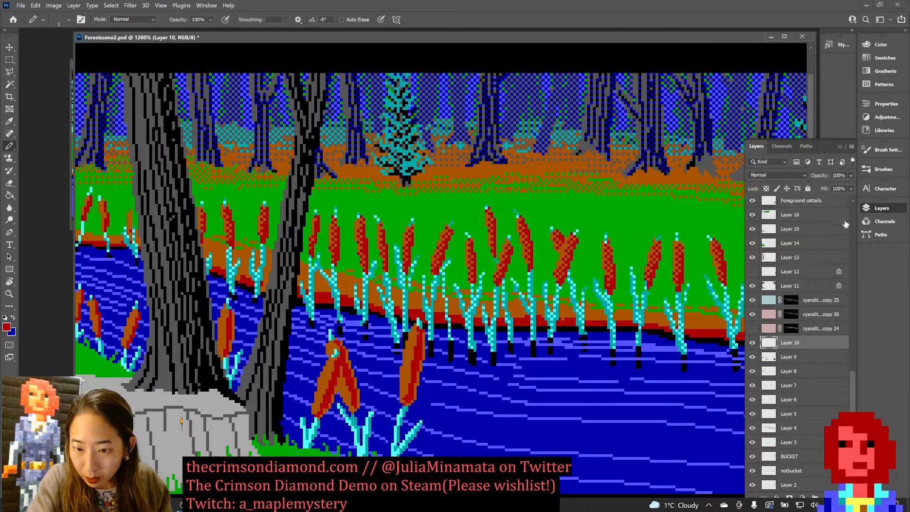
# Step: On Layer 35, add the tip and stem pixels of the cattail touching the large trunk with sampled cyan and dark cyan, and save
pyautogui.moveTo(852, 362); pyautogui.dragTo(857, 220)
pyautogui.click(813, 297)
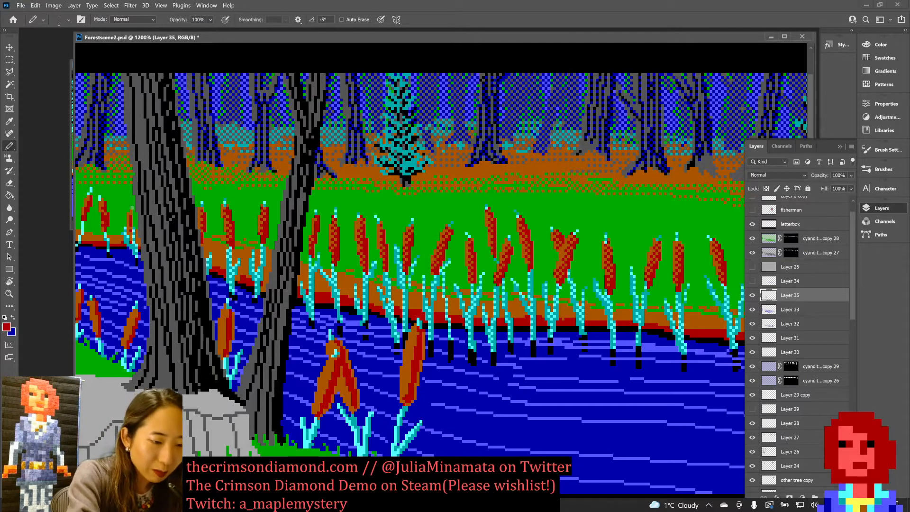
pyautogui.keyDown('alt'); pyautogui.click(101, 214); pyautogui.keyUp('alt')
pyautogui.click(129, 210)
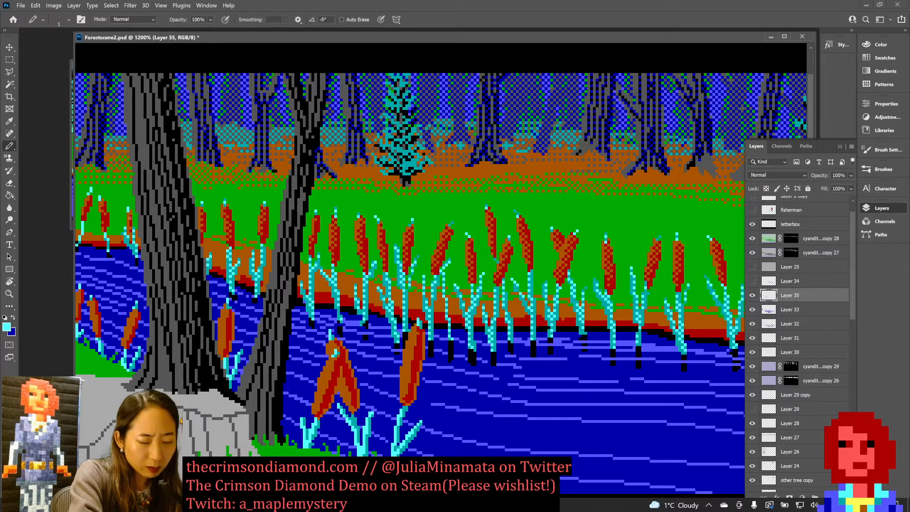
pyautogui.keyDown('alt'); pyautogui.click(134, 241); pyautogui.keyUp('alt')
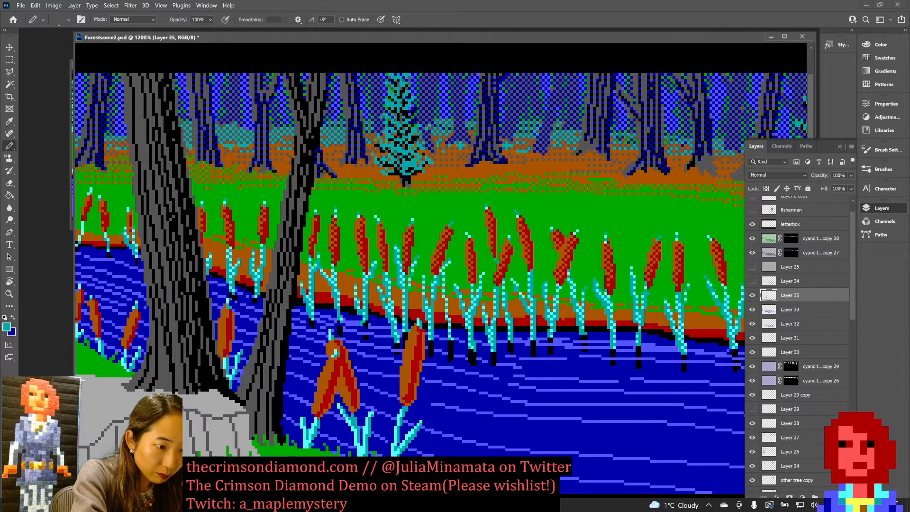
pyautogui.hotkey('ctrl', 's')
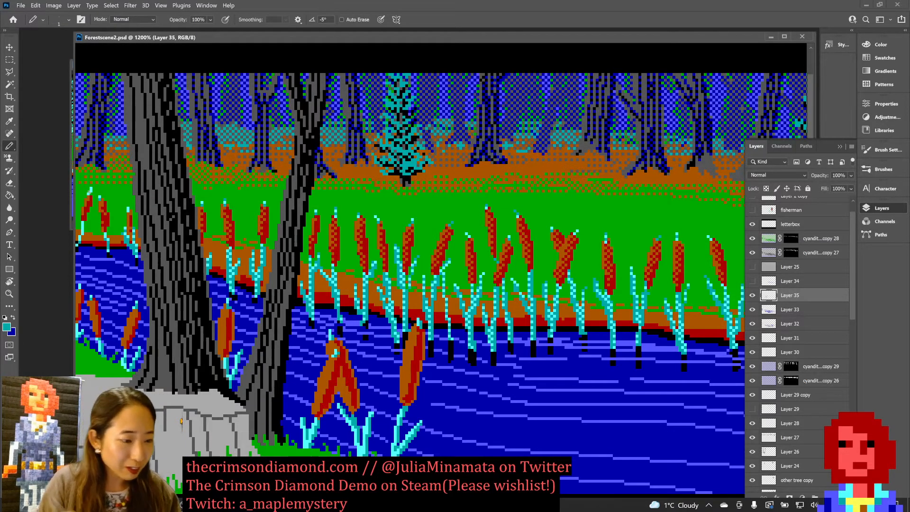
# Step: Touch up the head of the cattail touching the large trunk with sampled red on Layer 35, and save
pyautogui.keyDown('alt'); pyautogui.click(131, 216); pyautogui.keyUp('alt')
pyautogui.moveTo(131, 211); pyautogui.dragTo(128, 214)
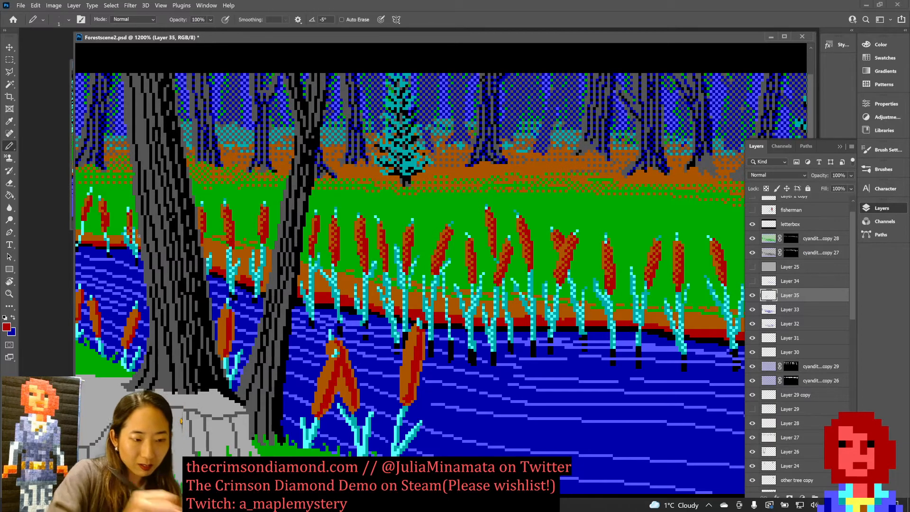
pyautogui.hotkey('ctrl', 's')
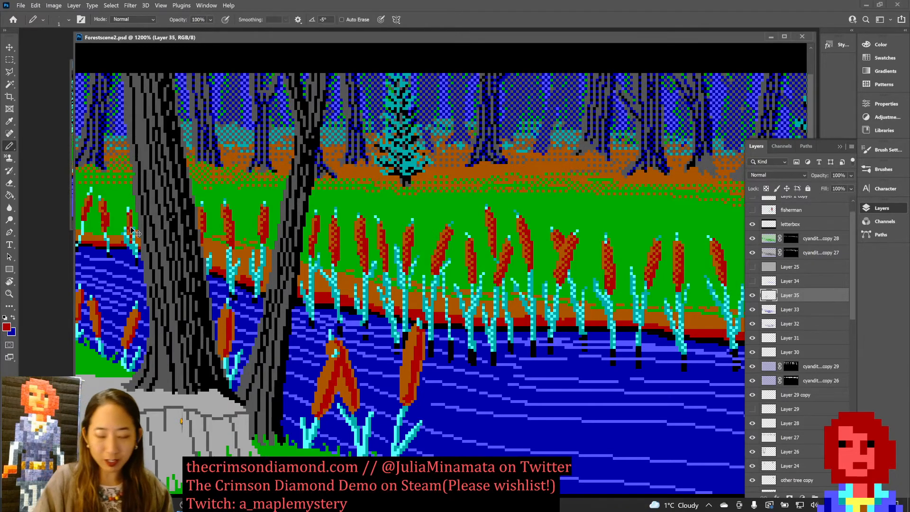
# Step: On Layer 29 copy, retouch the edge of the slimmer foreground trunk with sampled black
pyautogui.hotkey('ctrl', '-')
pyautogui.hotkey('ctrl', '-')
pyautogui.hotkey('ctrl', '-')
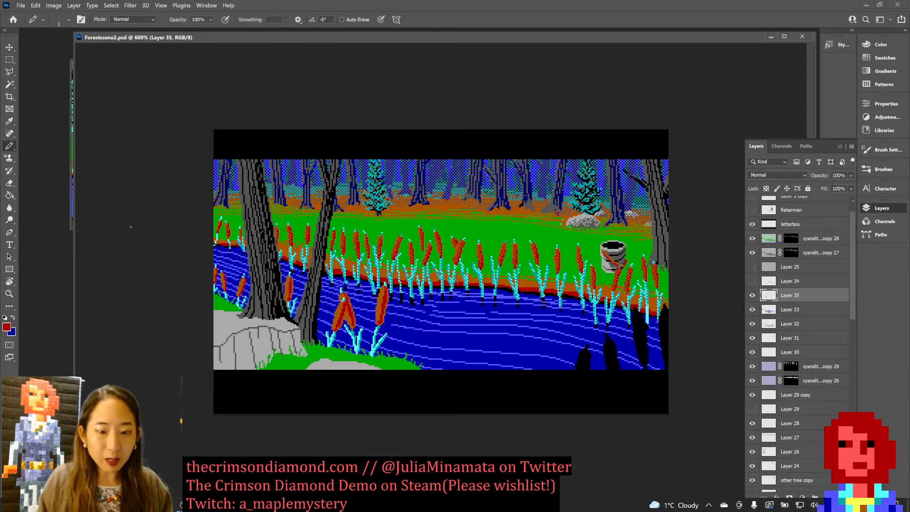
pyautogui.hotkey('ctrl', '+')
pyautogui.hotkey('ctrl', '+')
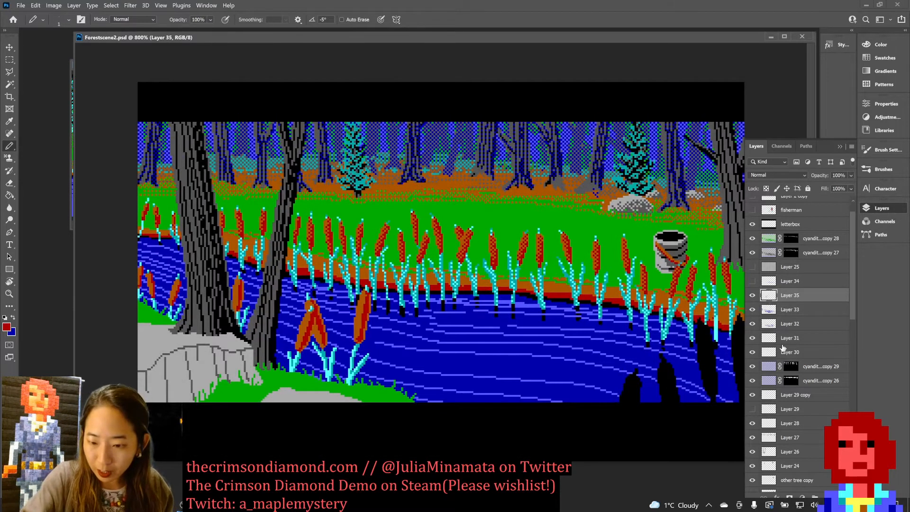
pyautogui.click(790, 396)
pyautogui.hotkey('ctrl', '+')
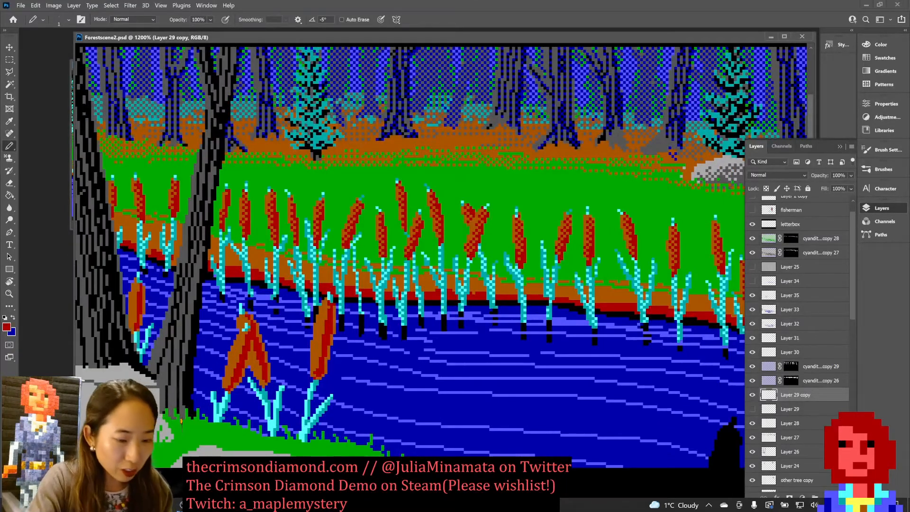
pyautogui.keyDown('alt'); pyautogui.click(210, 213); pyautogui.keyUp('alt')
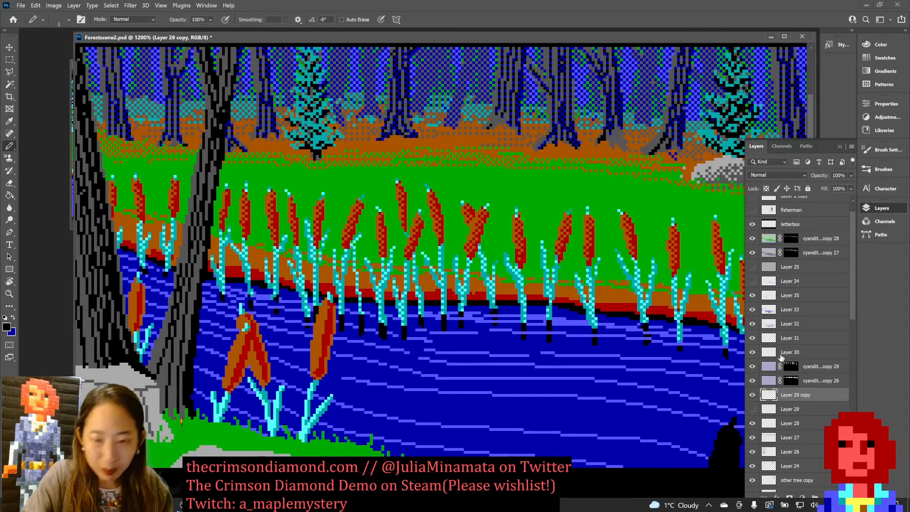
# Step: On the cyandither copy 29 mask, try a magic wand selection of the dark areas, deselect it, and set the paint colour to white
pyautogui.click(790, 367)
pyautogui.press('w')
pyautogui.click(605, 136)
pyautogui.press('b')
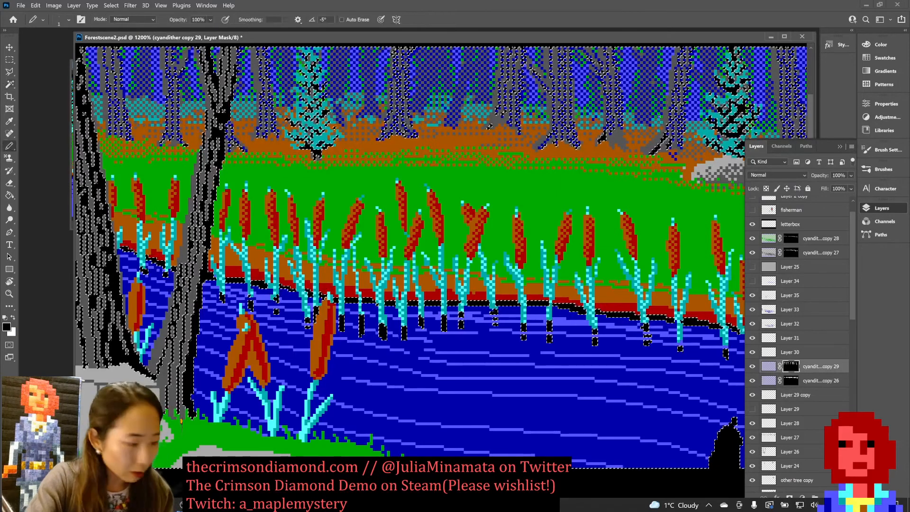
pyautogui.hotkey('ctrl', 'd')
pyautogui.press('x')
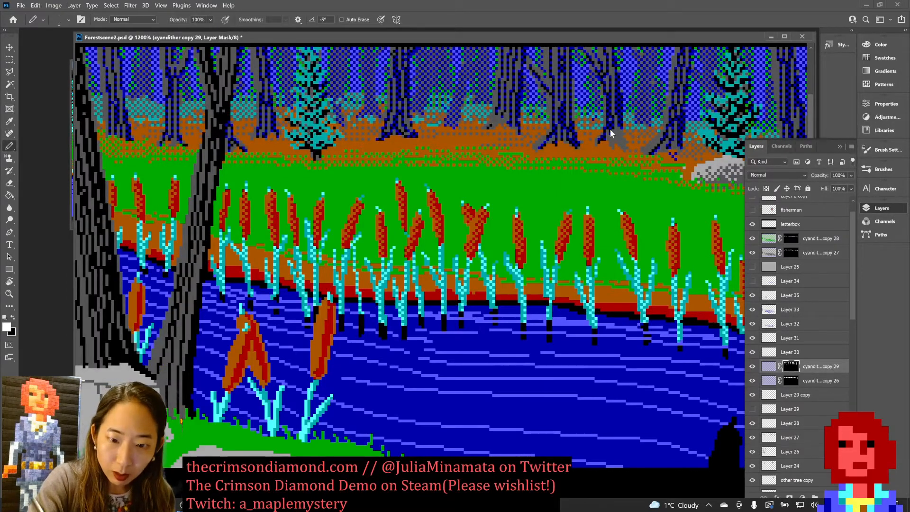
# Step: Show the fisherman layer over the whole scene and save the document
pyautogui.scroll(-5, 619, 108)
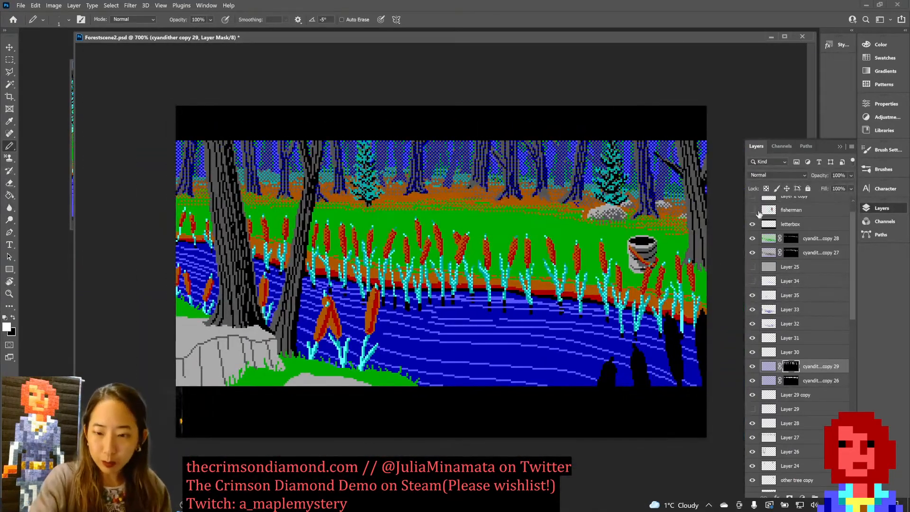
pyautogui.click(753, 210)
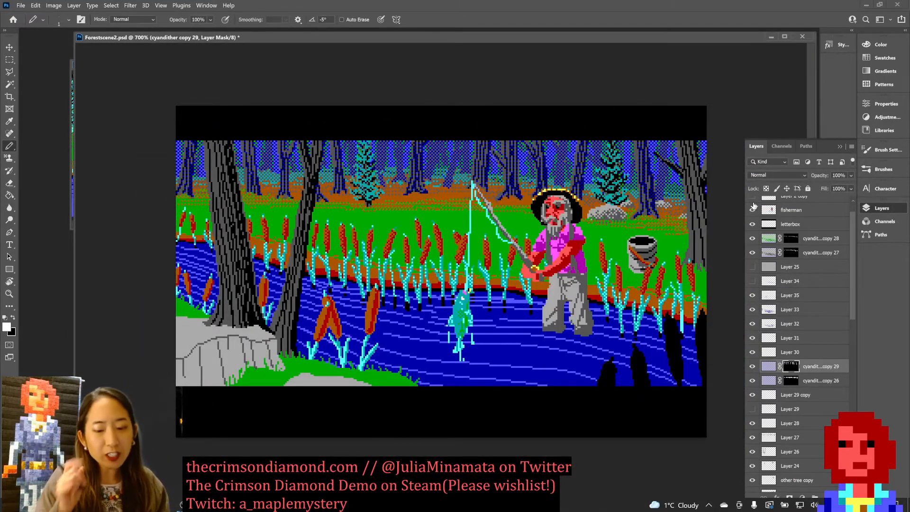
pyautogui.hotkey('ctrl', 's')
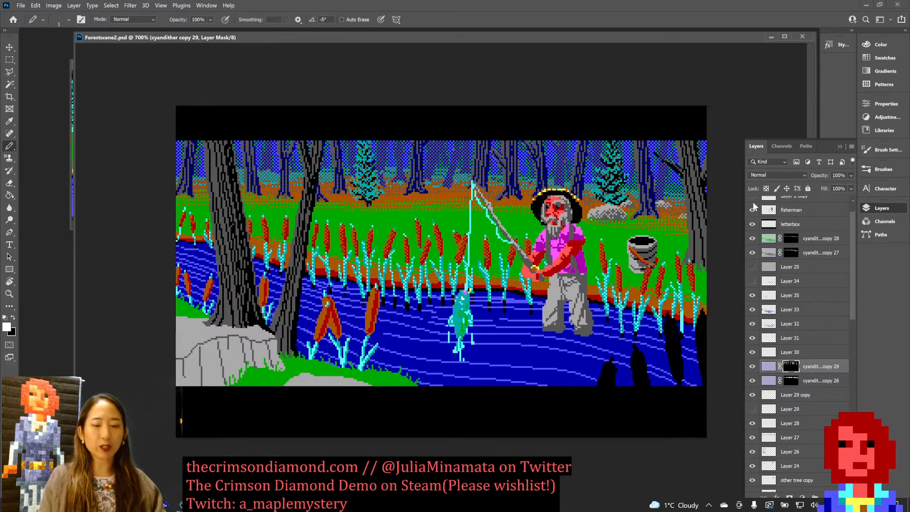
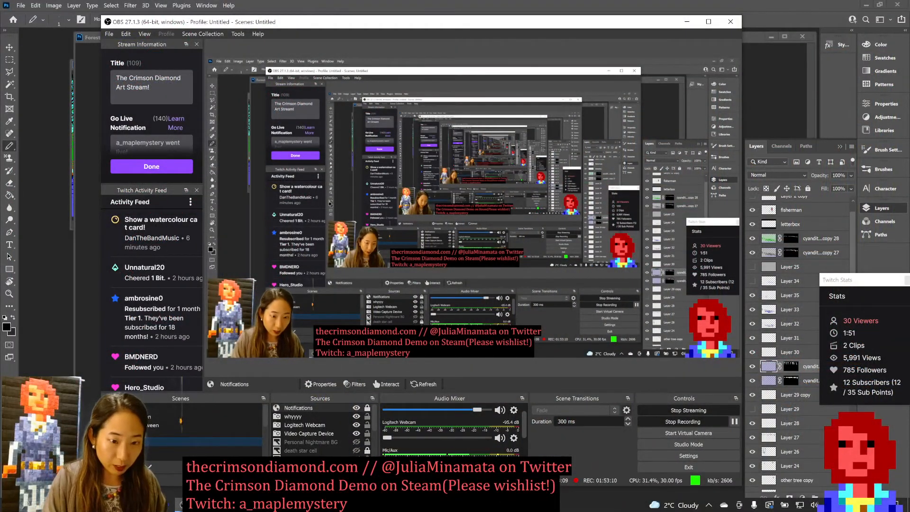
# Step: Return from OBS to Photoshop and review the whole forest scene with the fisherman shown
pyautogui.click(269, 504)
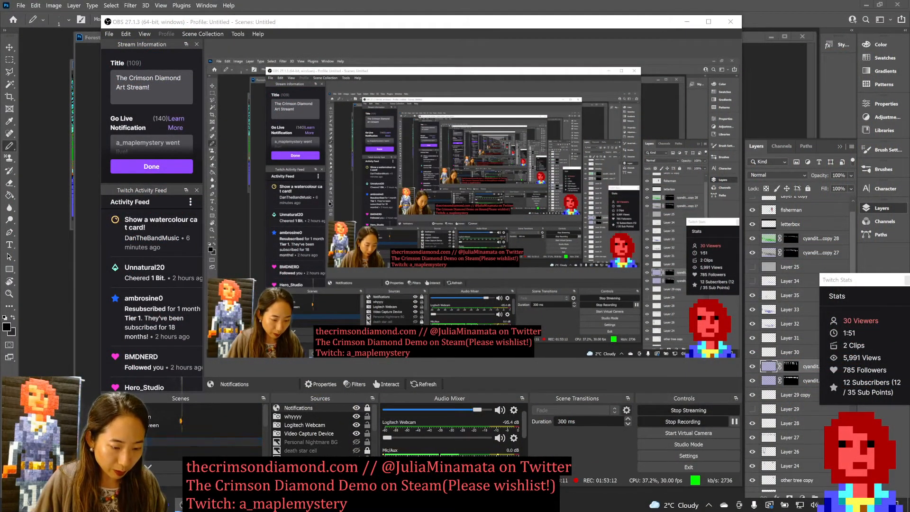
pyautogui.click(304, 443)
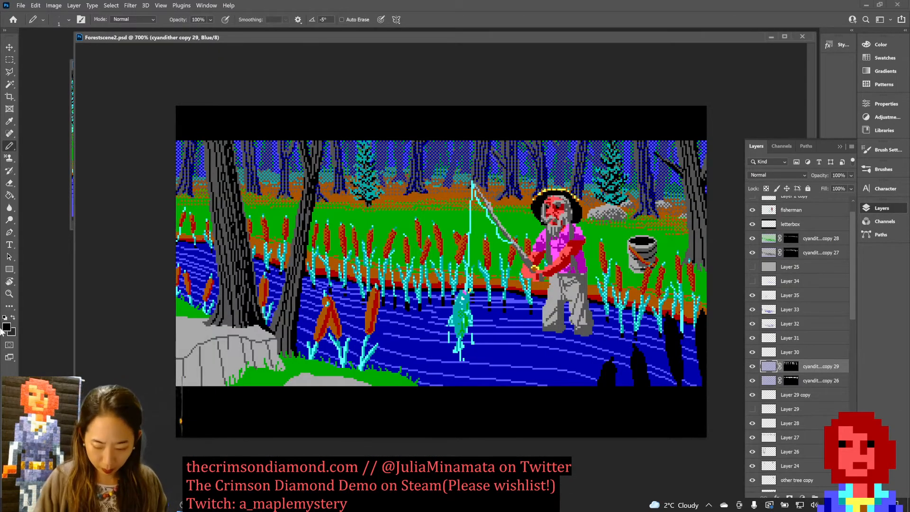
pyautogui.hotkey('ctrl', '-')
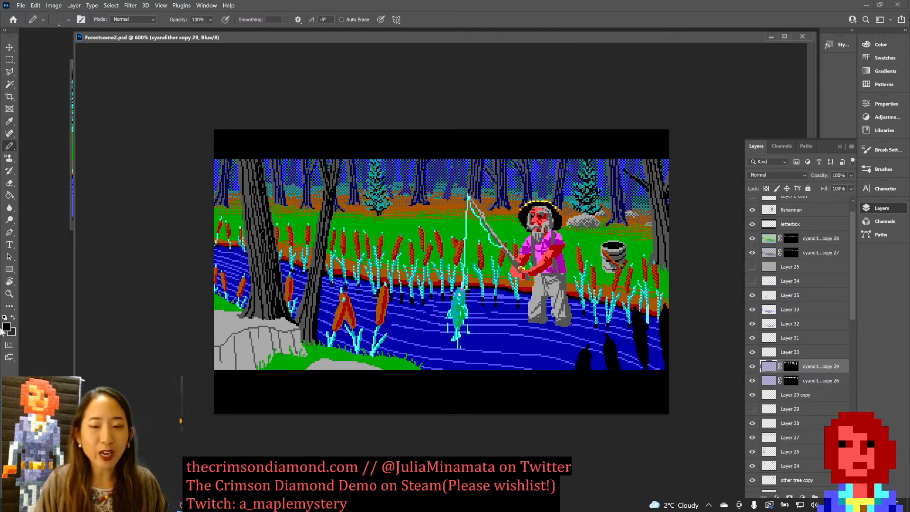
pyautogui.hotkey('ctrl', '+')
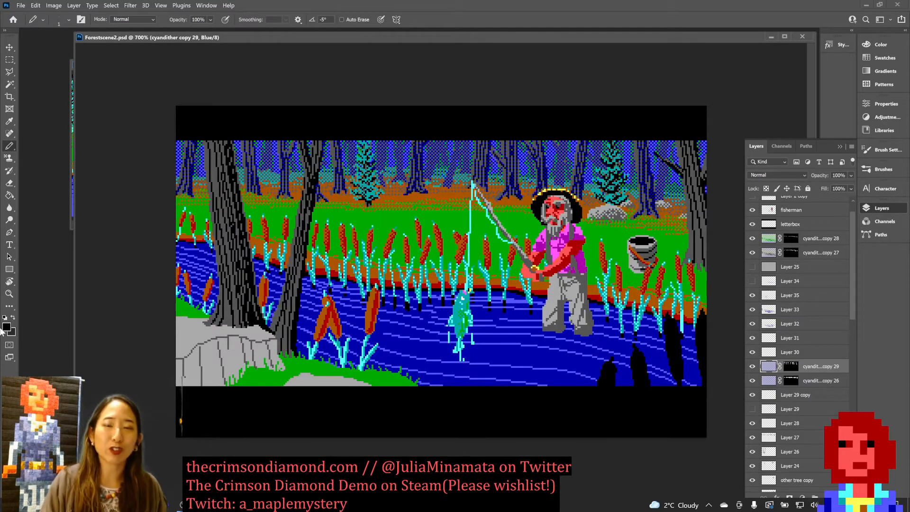
pyautogui.hotkey('ctrl', '+')
pyautogui.hotkey('ctrl', '-')
pyautogui.hotkey('ctrl', '-')
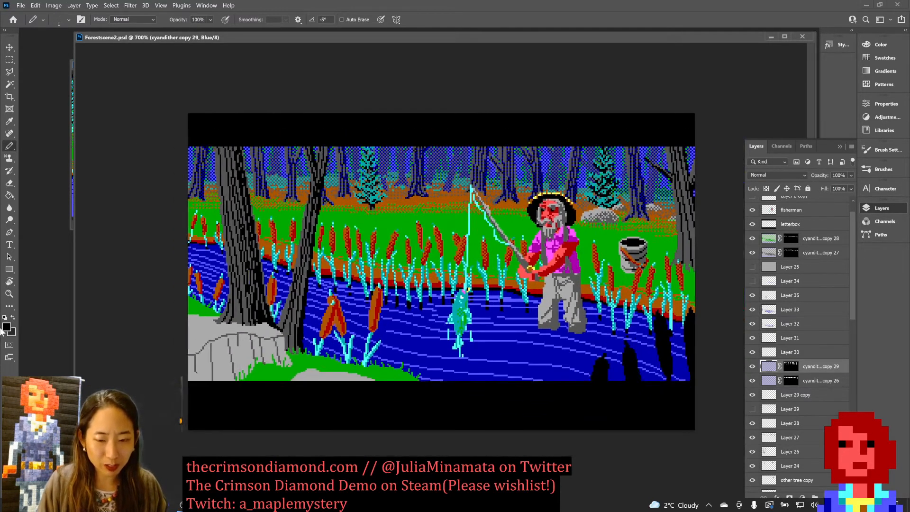
pyautogui.hotkey('ctrl', '+')
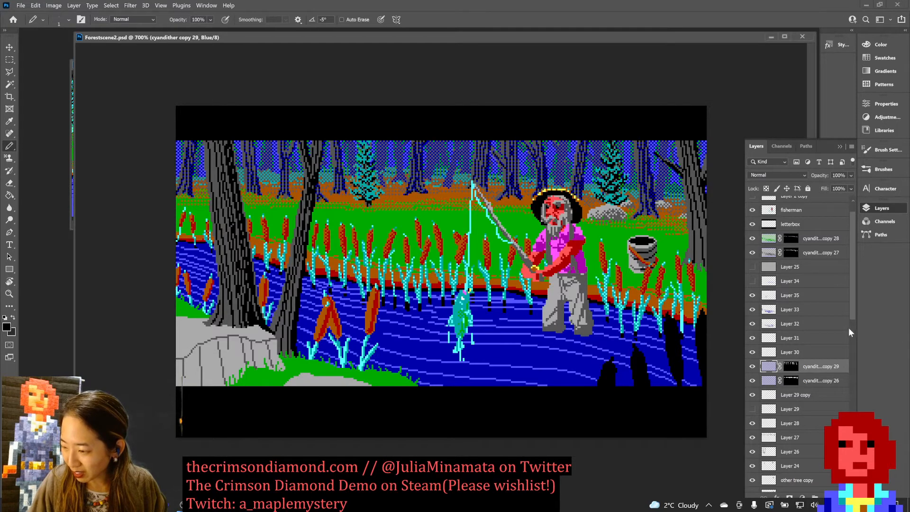
# Step: Paint black on the cyandither copy 30 mask to touch up the dithering of the far-bank cattail heads, and save
pyautogui.scroll(-5, 847, 330)
pyautogui.scroll(-5, 834, 337)
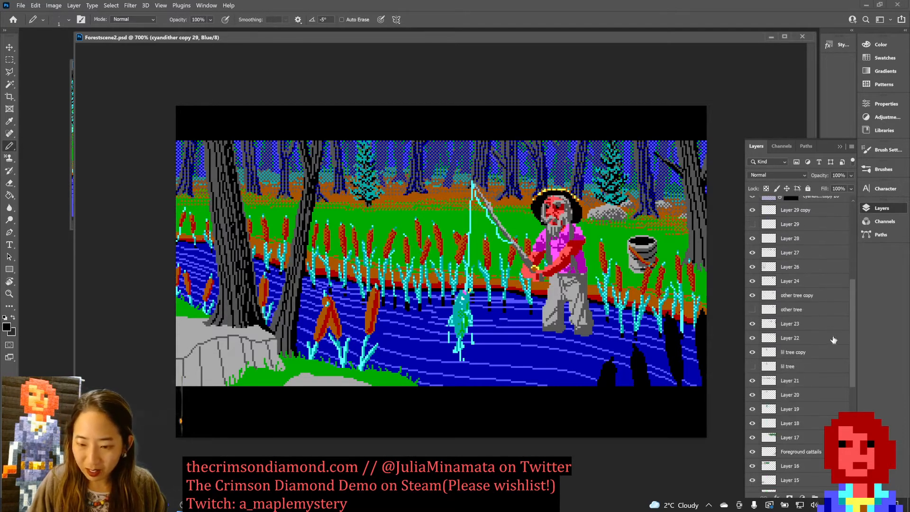
pyautogui.scroll(-3, 834, 340)
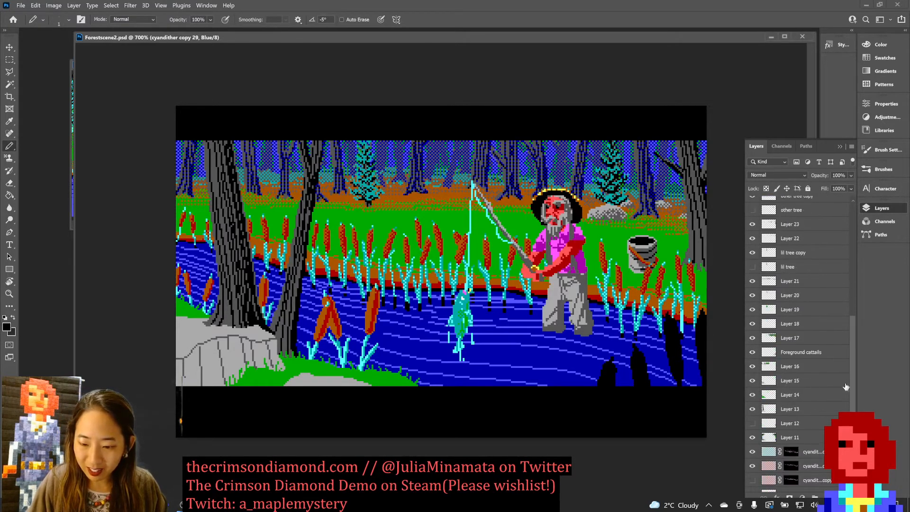
pyautogui.click(791, 466)
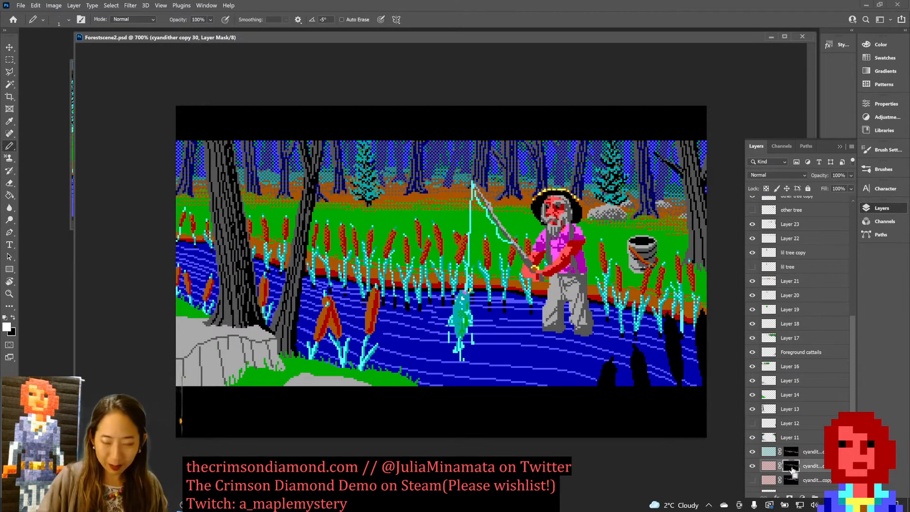
pyautogui.hotkey('ctrl', '+')
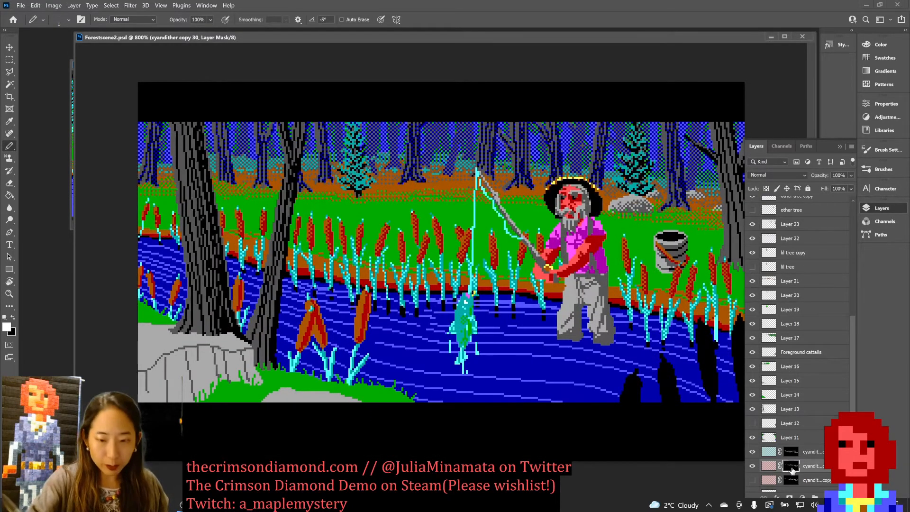
pyautogui.press('x')
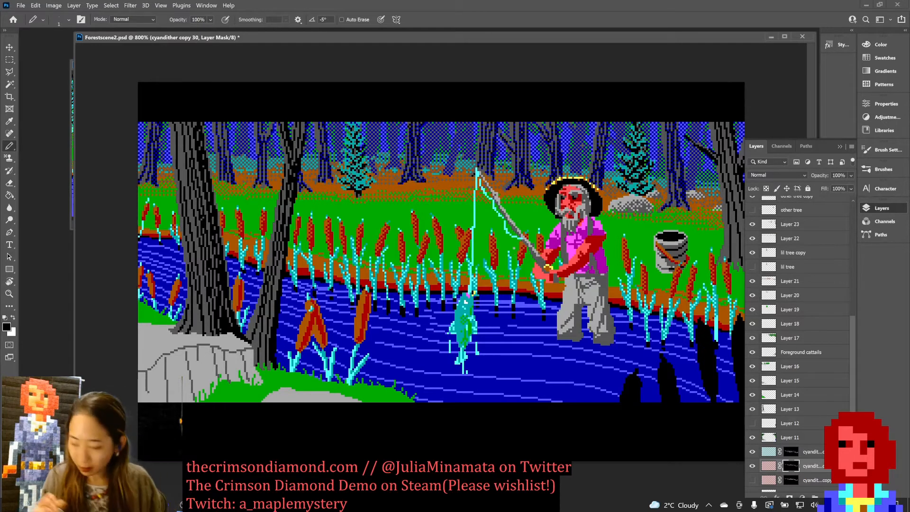
pyautogui.hotkey('ctrl', 's')
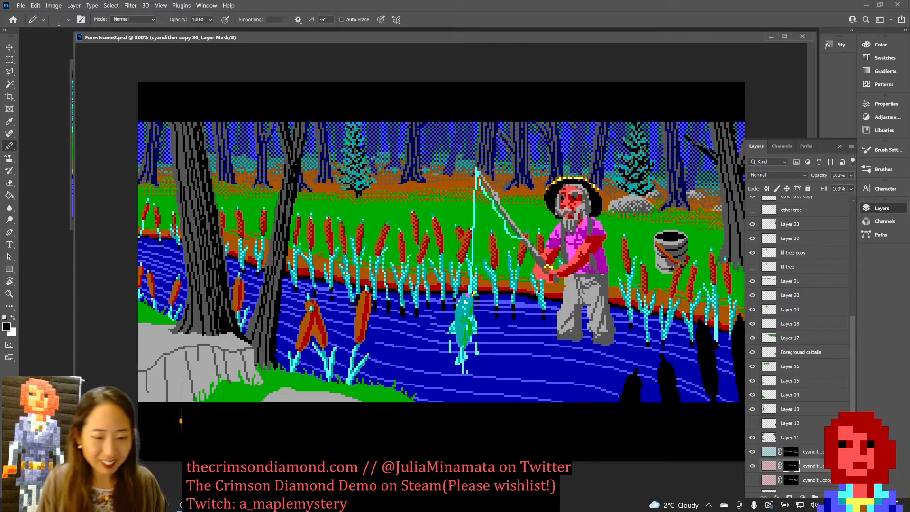
# Step: Compare the whole scene with Layer 35 hidden and shown
pyautogui.hotkey('ctrl', '-')
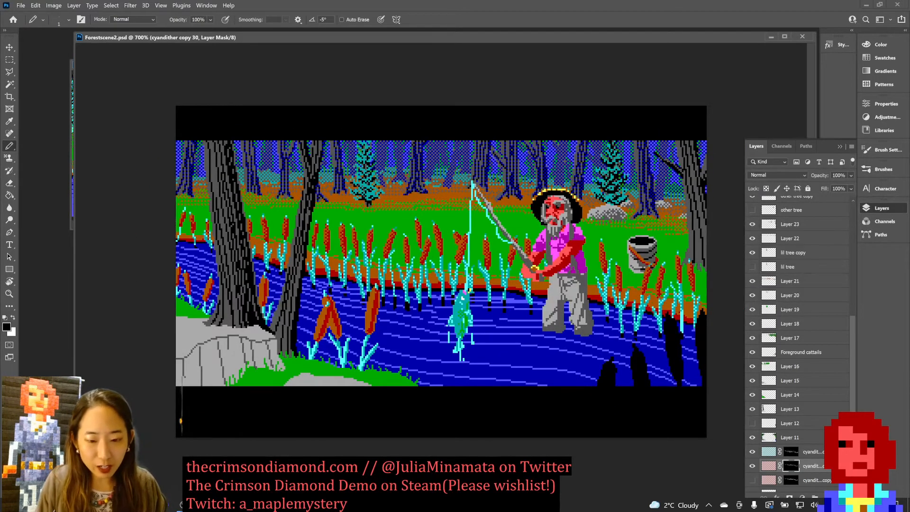
pyautogui.moveTo(852, 343); pyautogui.dragTo(857, 220)
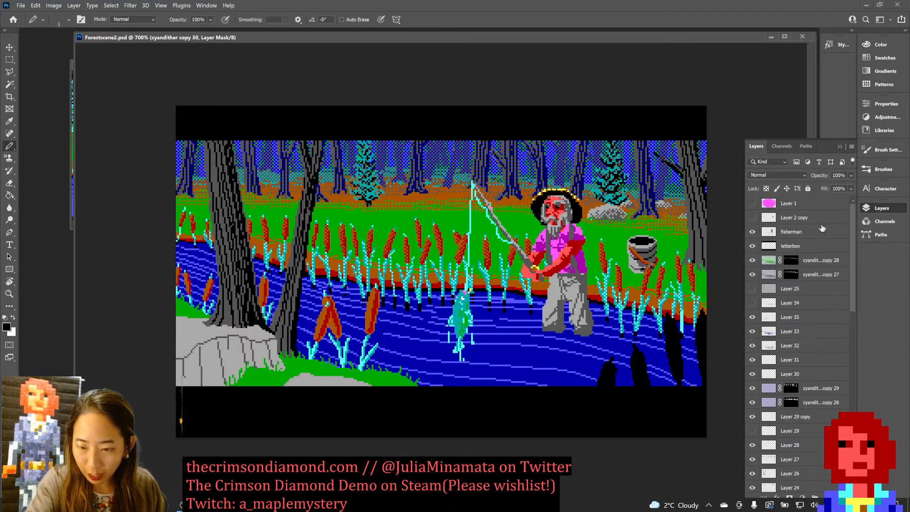
pyautogui.click(752, 317)
pyautogui.click(752, 317)
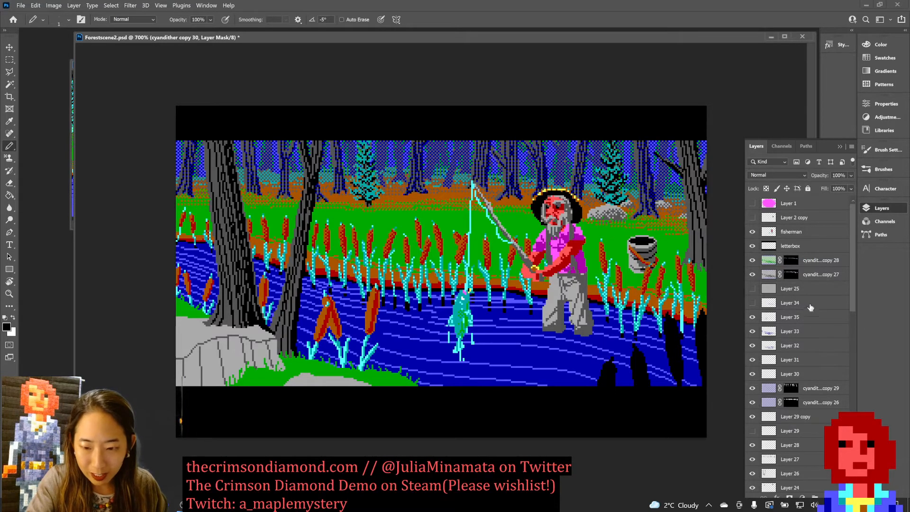
# Step: Reposition the fisherman layer slightly left and lower in the river, and save the document
pyautogui.click(801, 231)
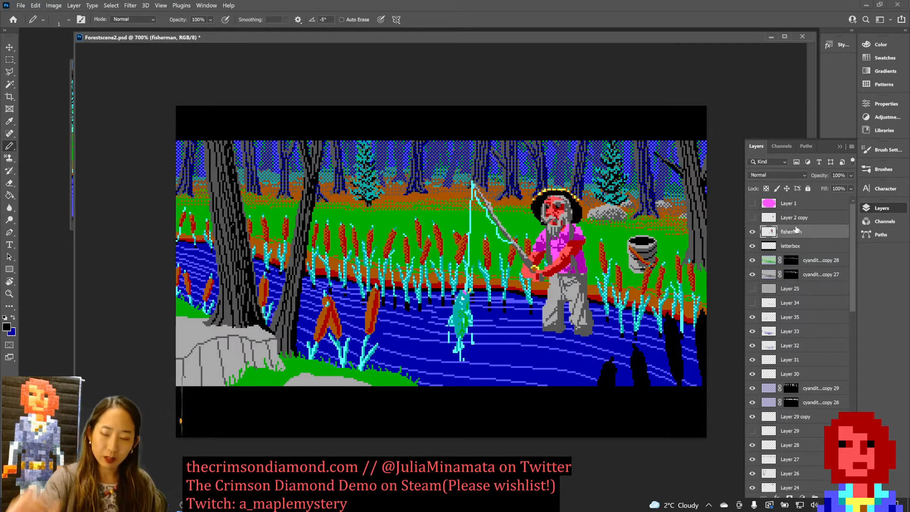
pyautogui.press('v')
pyautogui.moveTo(564, 255)
pyautogui.mouseDown()
pyautogui.moveTo(571, 261)
pyautogui.moveTo(566, 253)
pyautogui.mouseUp()
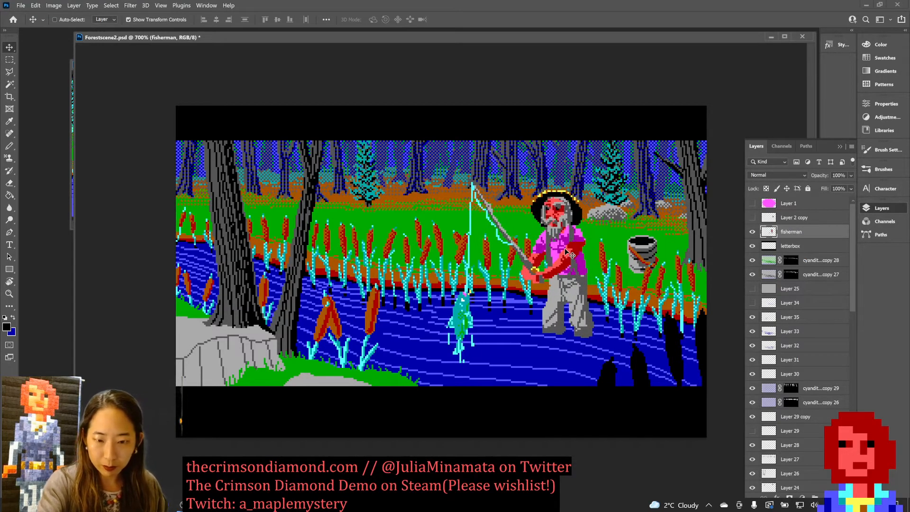
pyautogui.press('Left')
pyautogui.press('Left')
pyautogui.press('Left')
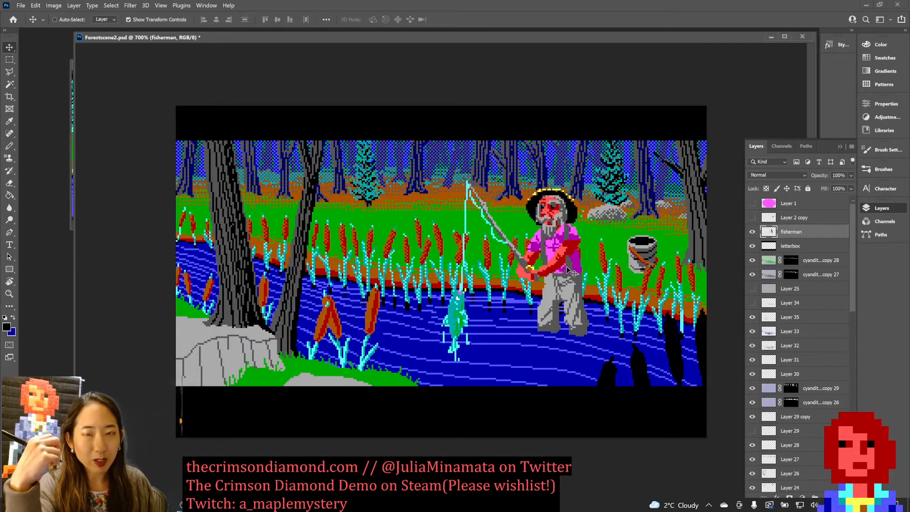
pyautogui.moveTo(571, 273); pyautogui.dragTo(556, 290)
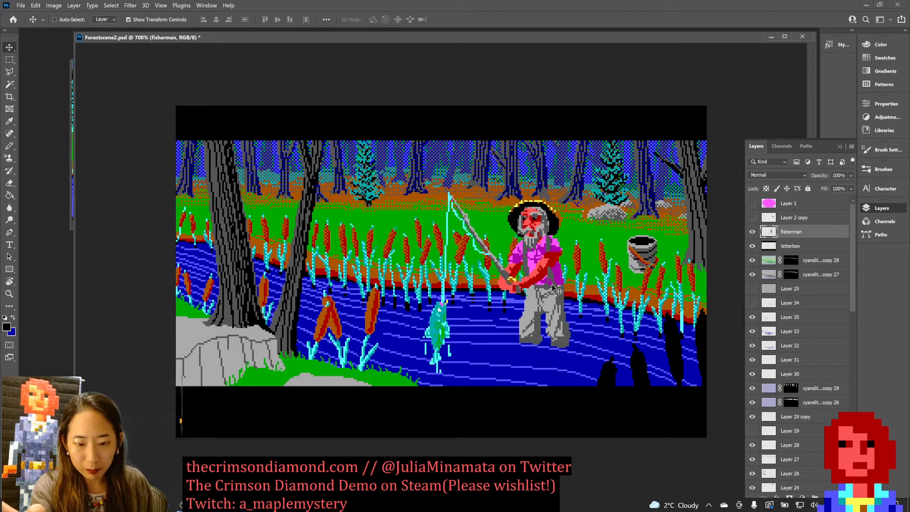
pyautogui.press('Right')
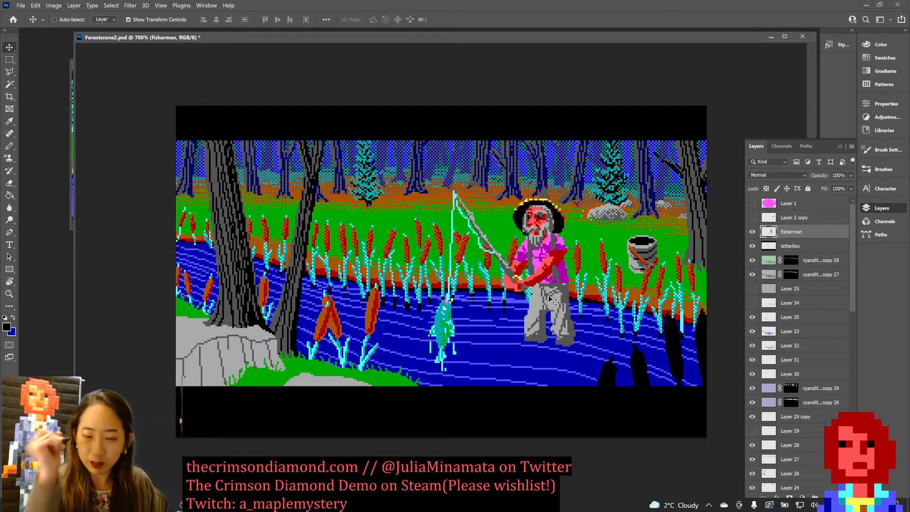
pyautogui.press('Right')
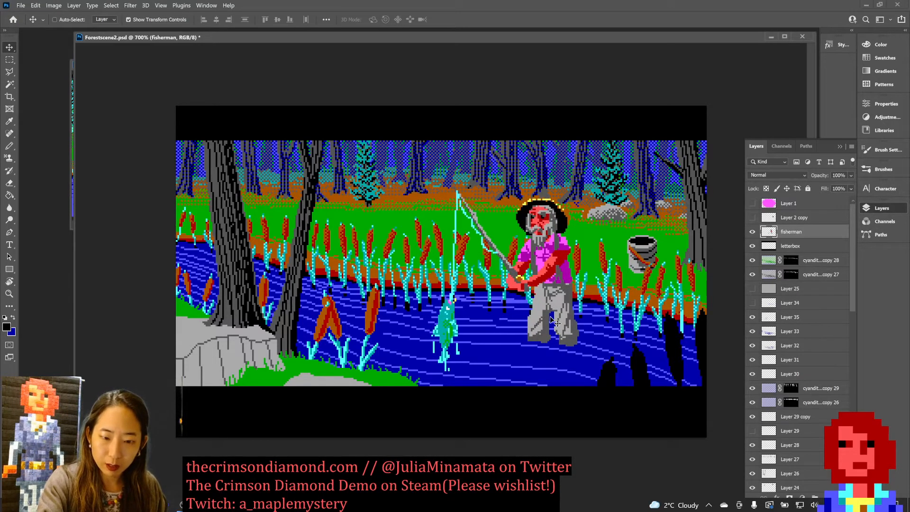
pyautogui.hotkey('ctrl', 's')
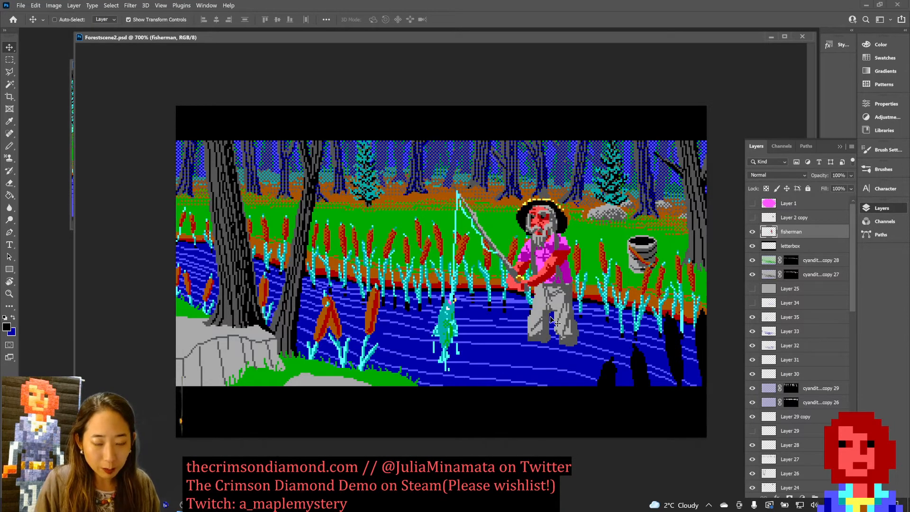
# Step: Check Layer 35 hidden and shown, save the document, and add a new empty layer above Layer 35
pyautogui.click(789, 317)
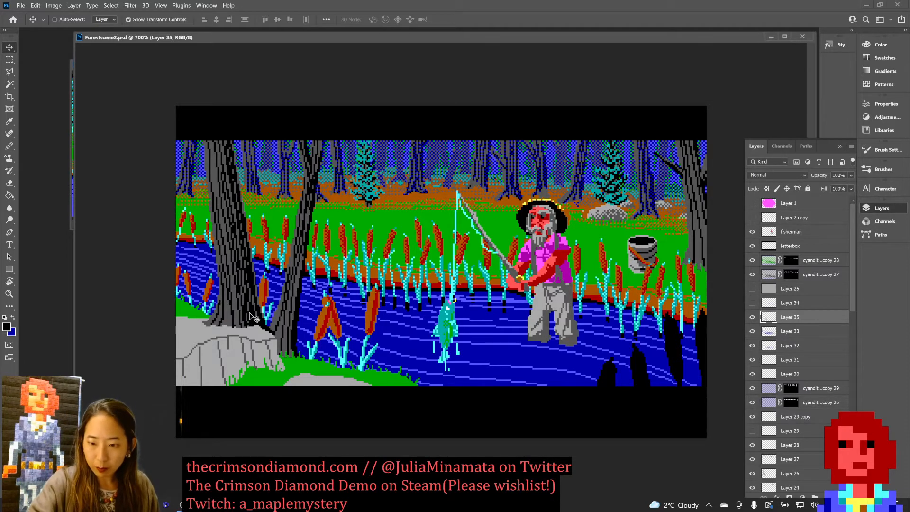
pyautogui.click(752, 317)
pyautogui.click(753, 316)
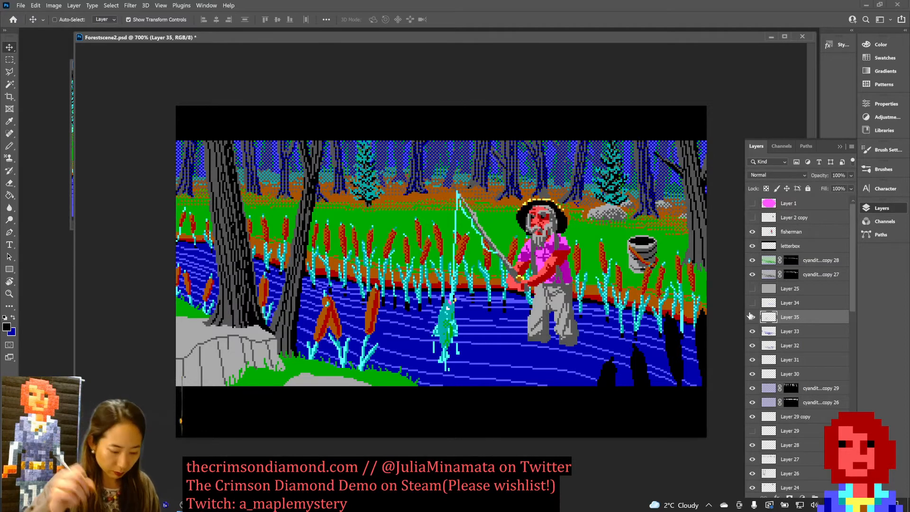
pyautogui.hotkey('ctrl', 's')
pyautogui.hotkey('ctrl', 'shift', 'n')
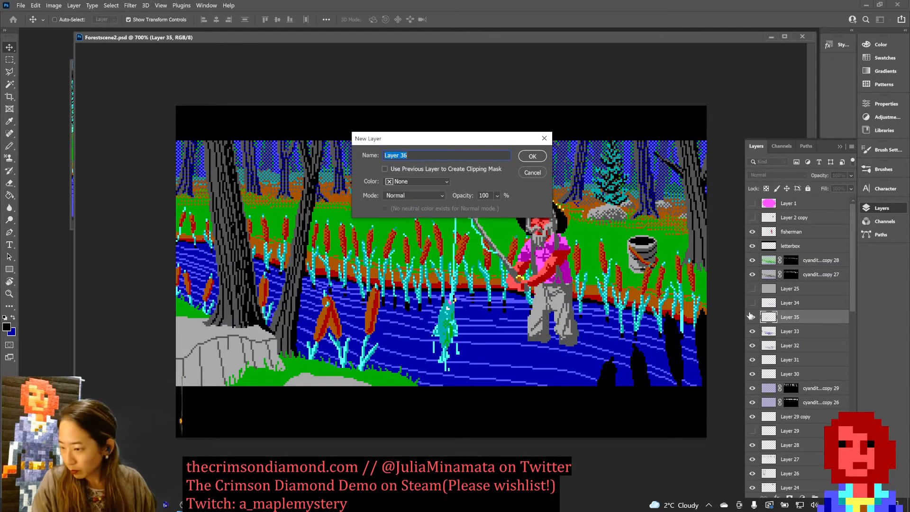
pyautogui.press('Return')
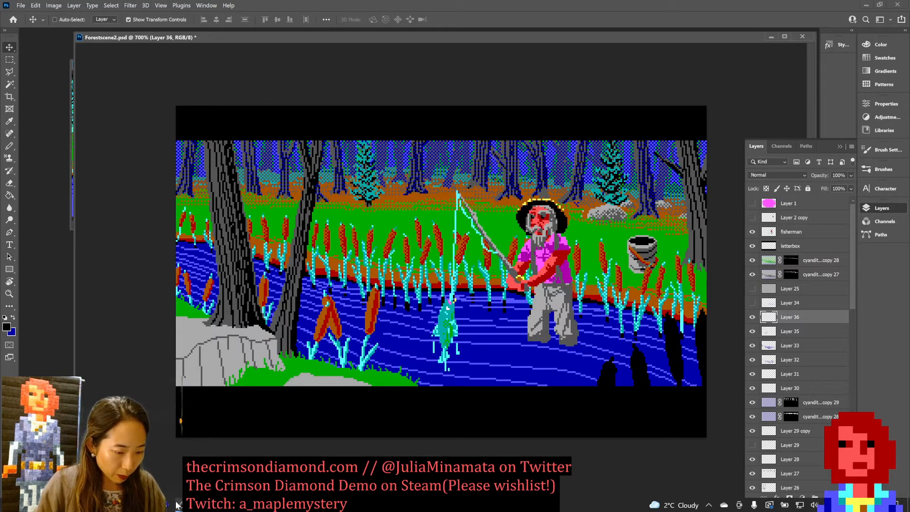
# Step: Switch to the Dithertron page in the browser, maximise its window, and shift the crop area toward the painting's left side
pyautogui.hotkey('alt', 'Tab')
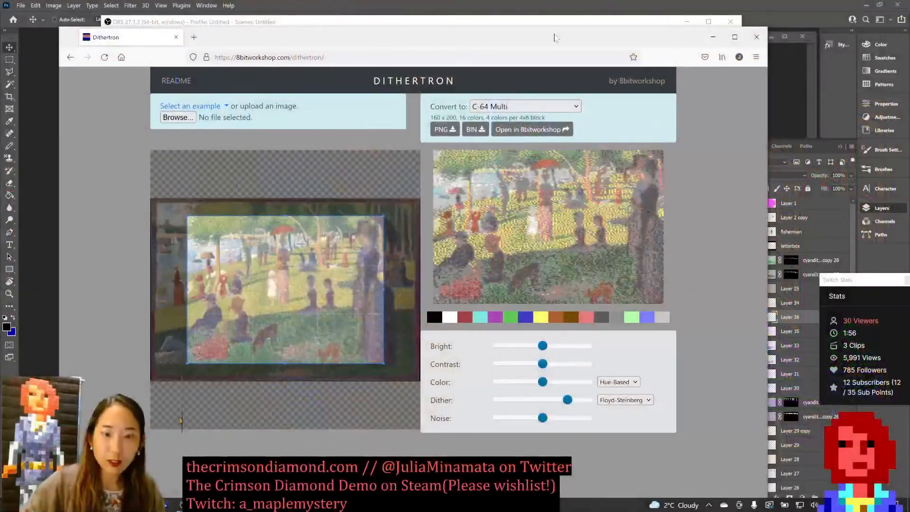
pyautogui.moveTo(555, 38)
pyautogui.mouseDown()
pyautogui.moveTo(491, 132)
pyautogui.moveTo(563, 27)
pyautogui.mouseUp()
pyautogui.click(740, 25)
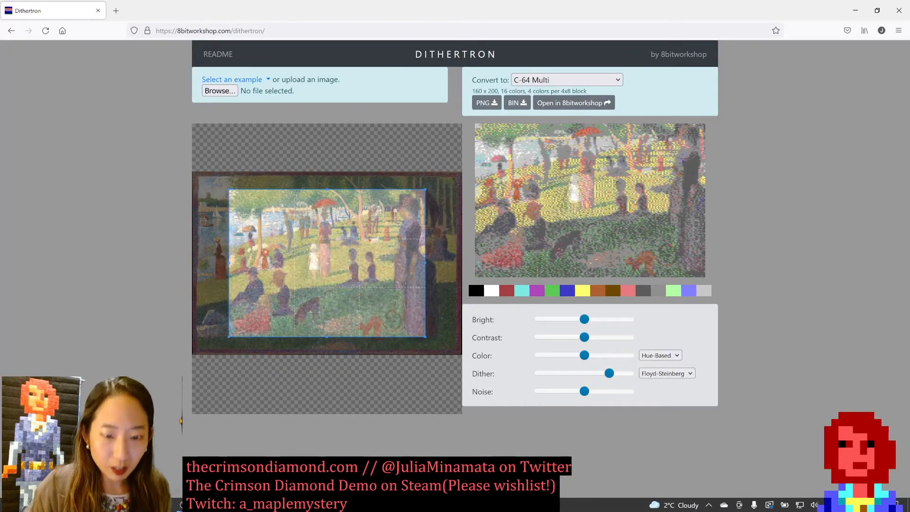
pyautogui.moveTo(343, 249); pyautogui.dragTo(307, 253)
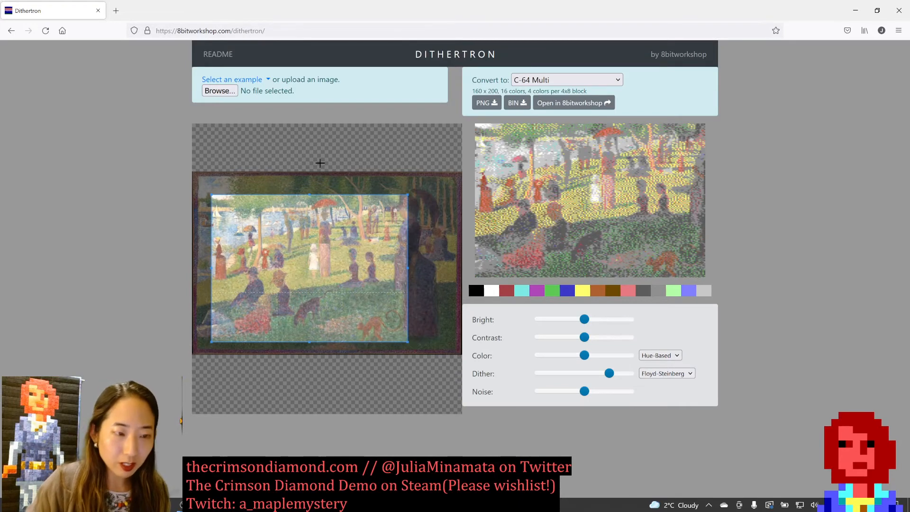
# Step: Preview the painting converted to NES (4 color, 240 tiles), ZX Spectrum and Apple ][ Hires
pyautogui.click(591, 81)
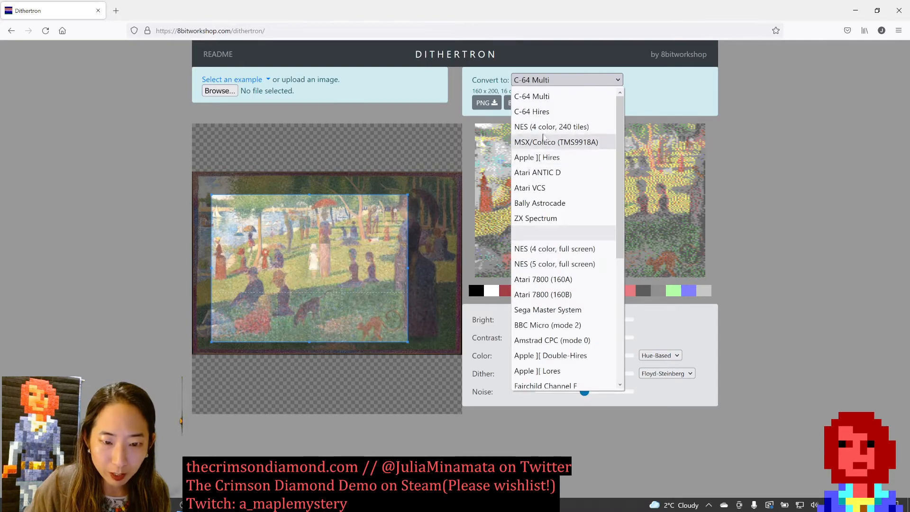
pyautogui.click(538, 127)
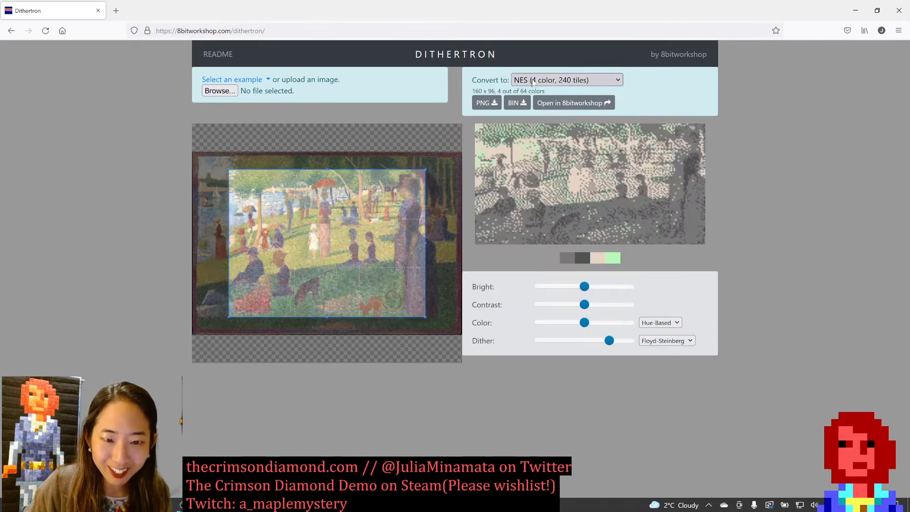
pyautogui.click(536, 80)
pyautogui.click(539, 219)
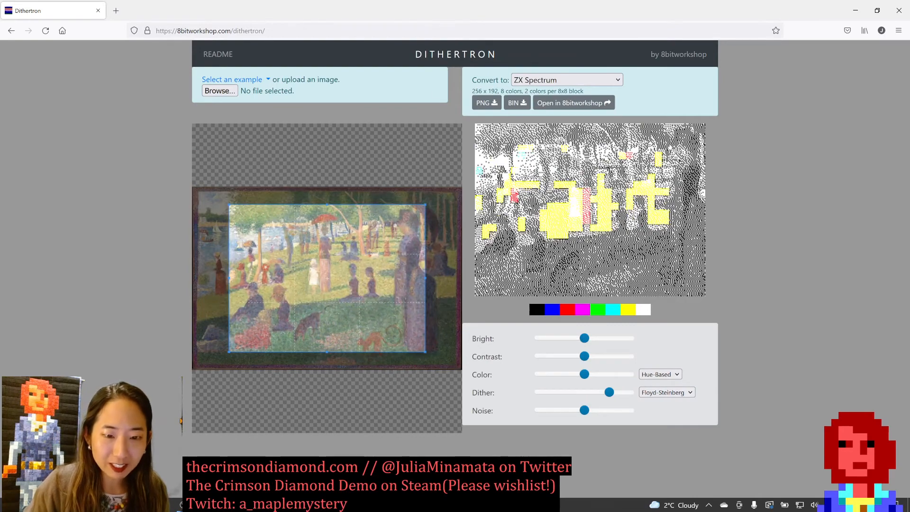
pyautogui.click(545, 80)
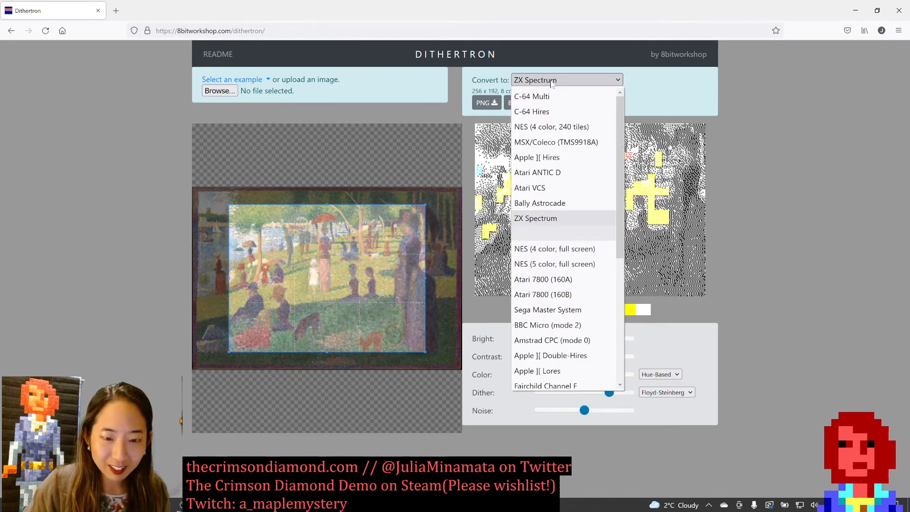
pyautogui.click(544, 159)
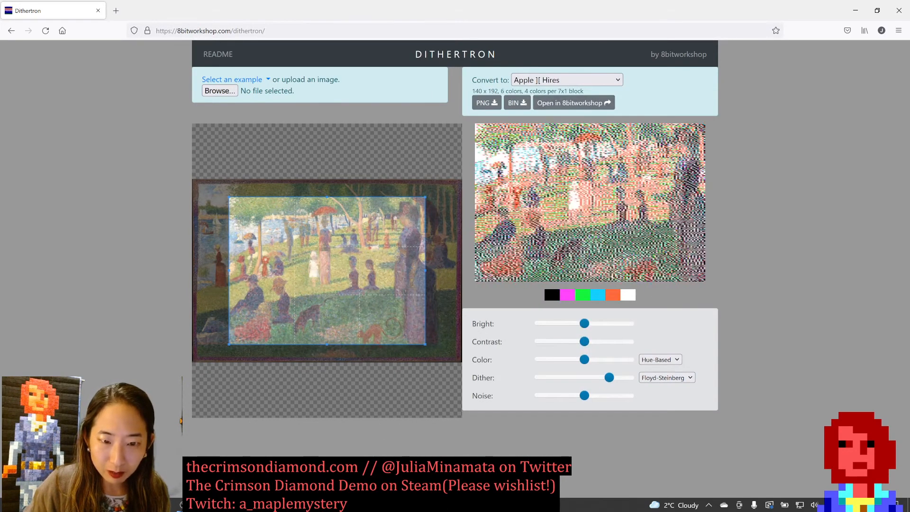
# Step: Preview the painting converted to C-64 Hires and PC EGA Mode 10h
pyautogui.click(550, 79)
pyautogui.click(541, 110)
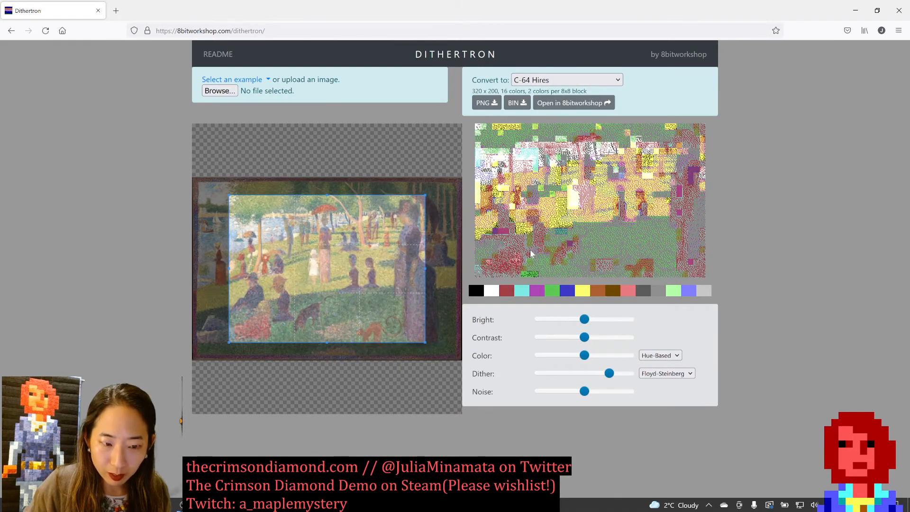
pyautogui.click(550, 80)
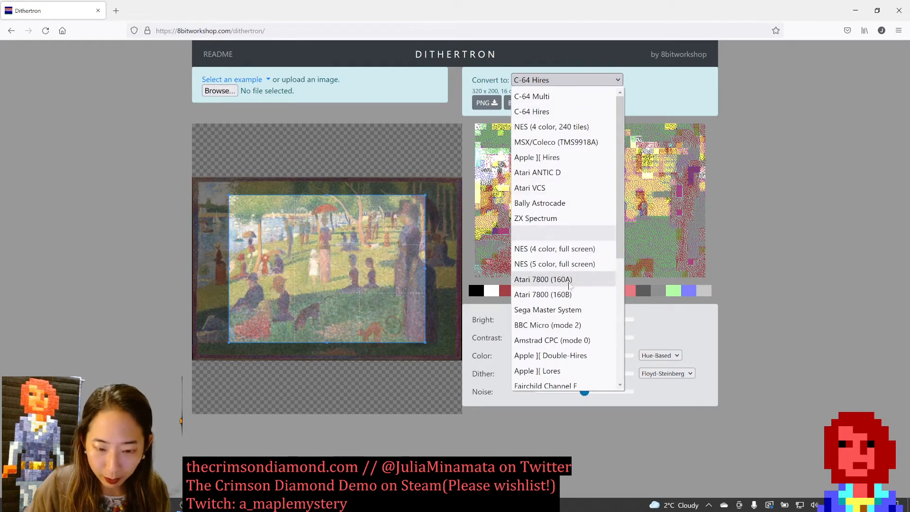
pyautogui.scroll(-5, 569, 285)
pyautogui.click(567, 319)
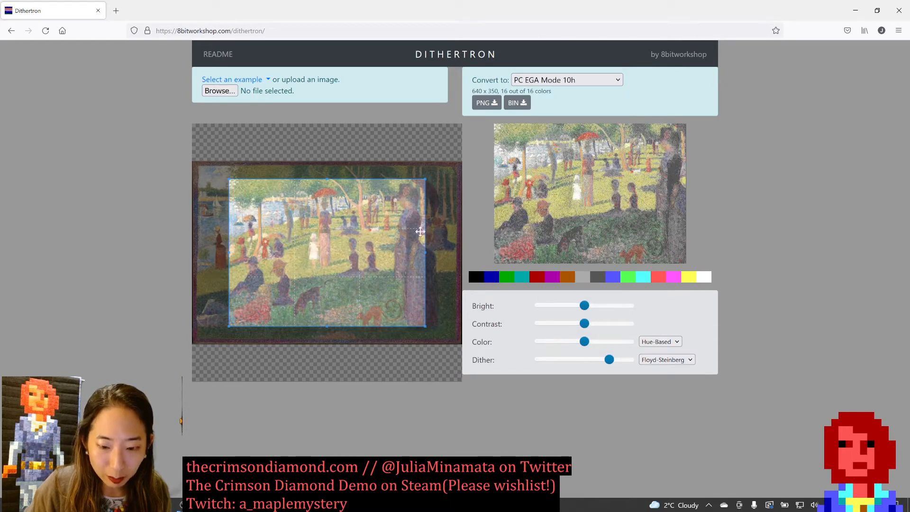
# Step: Try PC CGA Mode 05h, and set the painting's conversion format to PC CGA Mode 04h (bright 2)
pyautogui.click(539, 80)
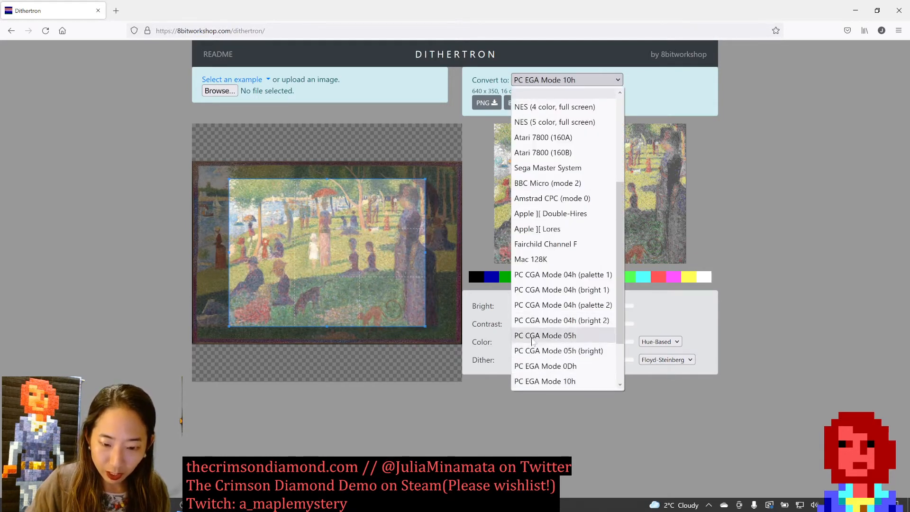
pyautogui.click(541, 335)
pyautogui.click(538, 81)
pyautogui.click(565, 339)
pyautogui.click(521, 76)
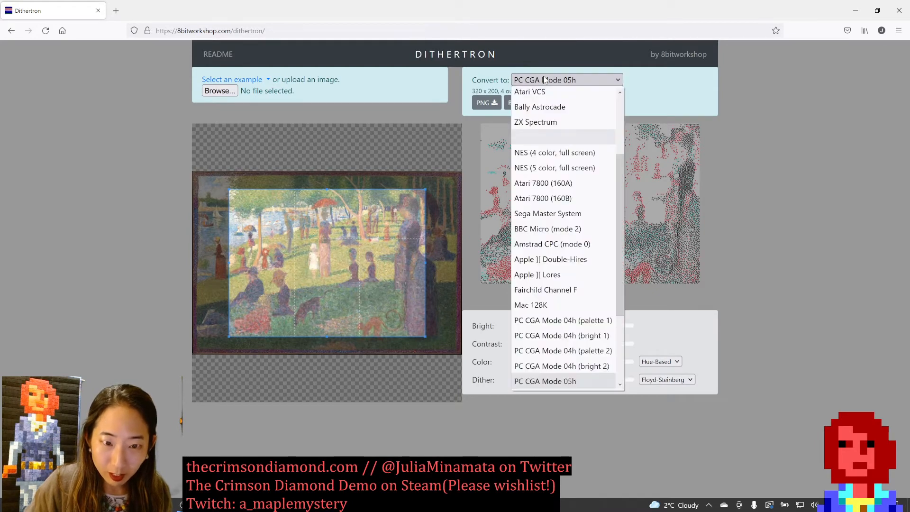
pyautogui.scroll(-2, 618, 340)
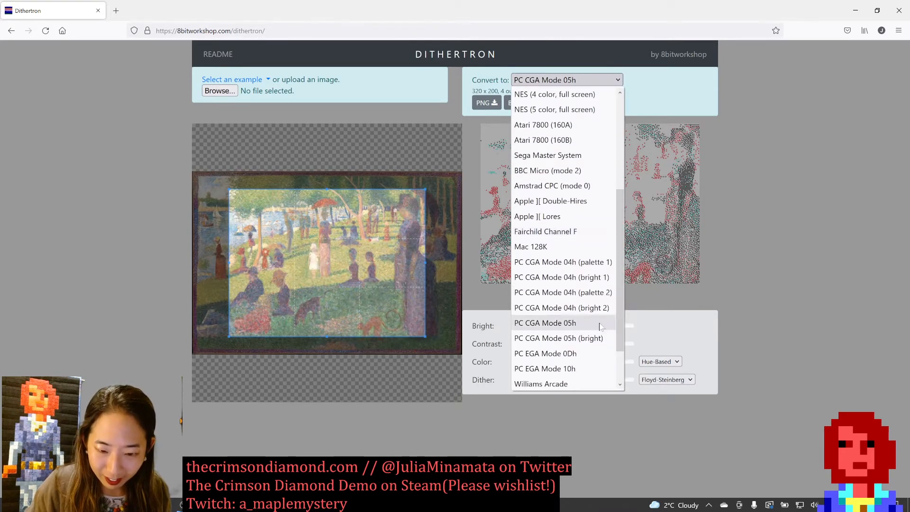
pyautogui.click(583, 308)
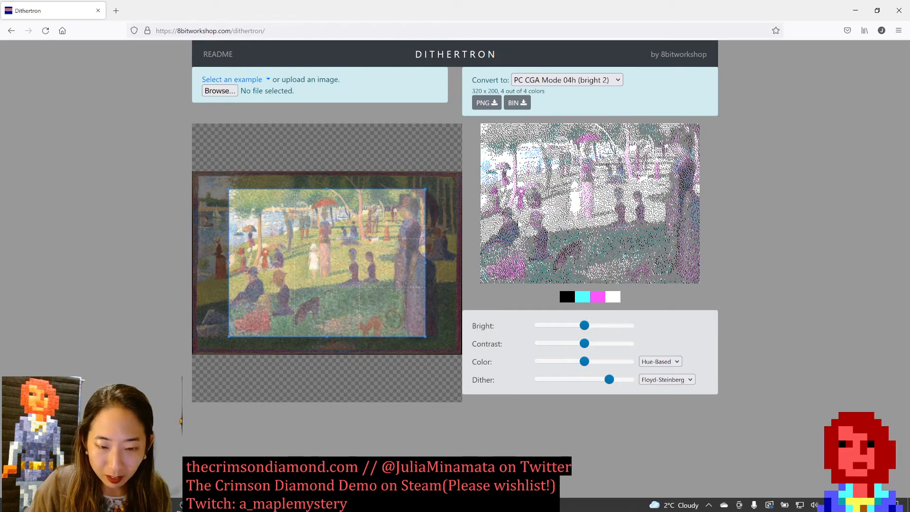
# Step: Crop to a small area around the red umbrella figure, and lower the brightness, raise the contrast and reduce the dither amount
pyautogui.moveTo(426, 189); pyautogui.dragTo(312, 266)
pyautogui.moveTo(297, 302); pyautogui.dragTo(320, 243)
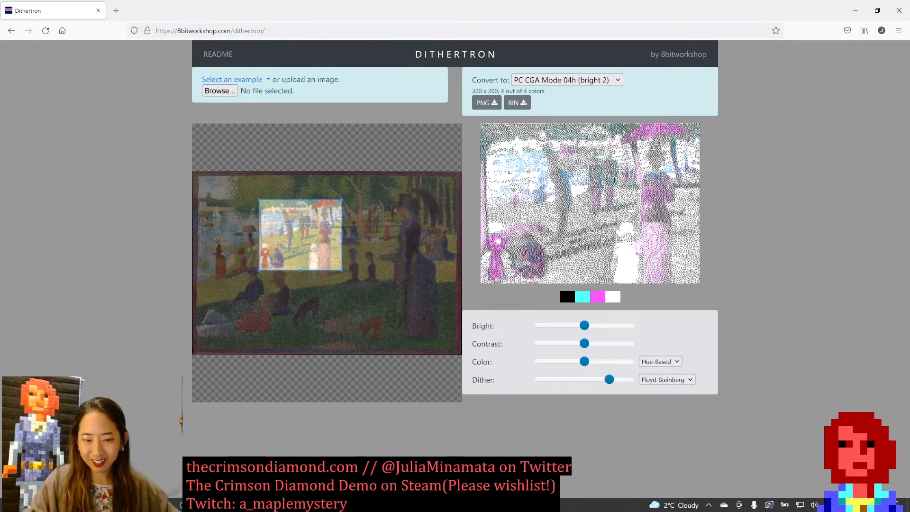
pyautogui.moveTo(584, 325); pyautogui.dragTo(600, 343)
pyautogui.moveTo(610, 385); pyautogui.dragTo(575, 383)
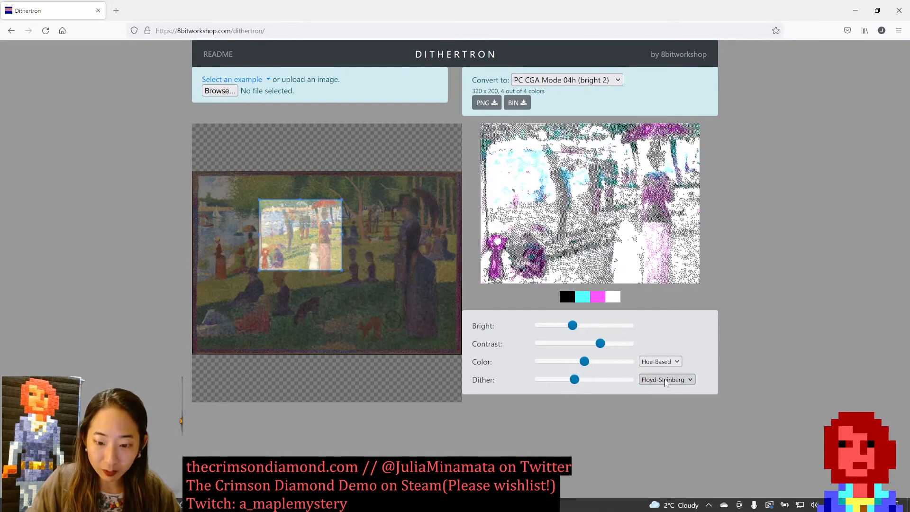
# Step: Try Sierra 2 dithering, extend the crop toward the painting's lower right, and set the dither method to Sierra Lite
pyautogui.click(666, 379)
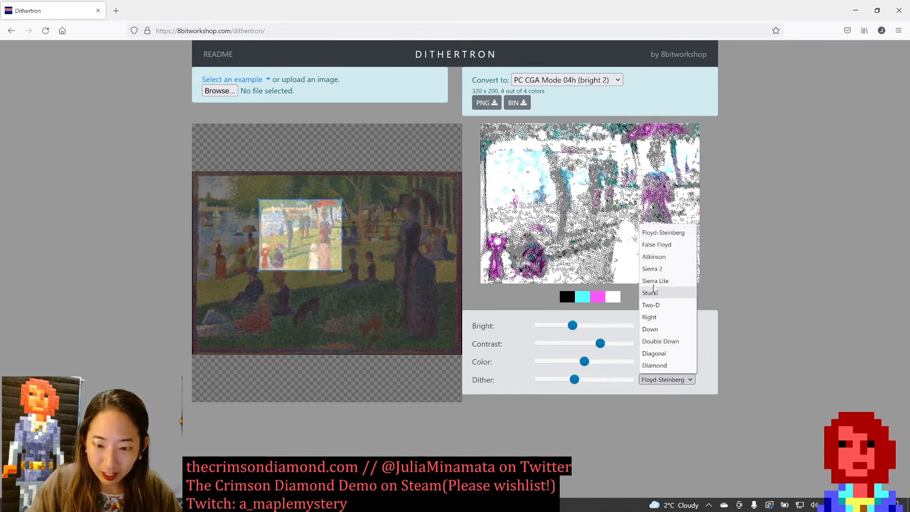
pyautogui.click(652, 269)
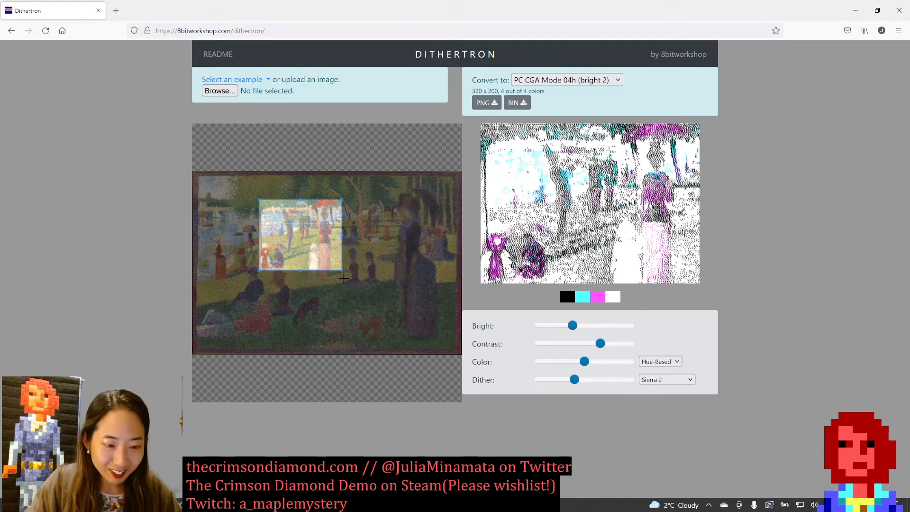
pyautogui.moveTo(342, 270); pyautogui.dragTo(435, 339)
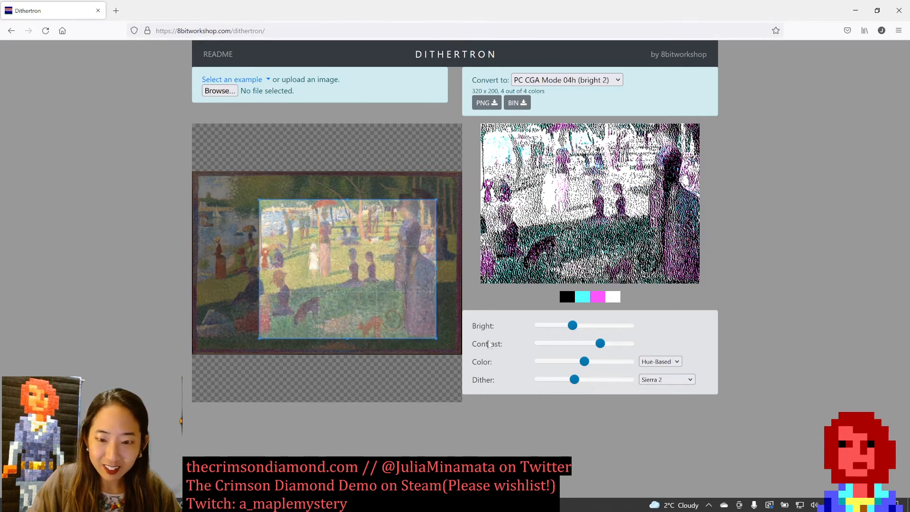
pyautogui.click(690, 379)
pyautogui.click(661, 284)
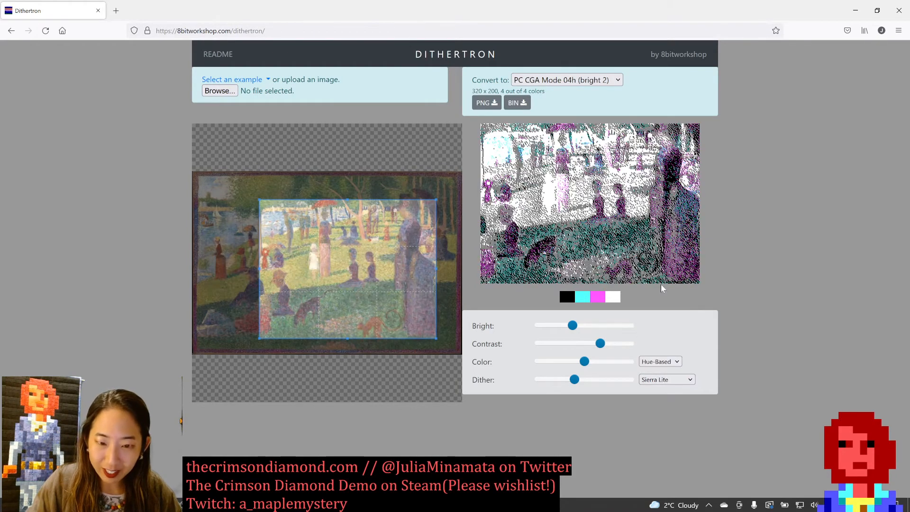
# Step: Try False Floyd, Atkinson, Diamond, Double Down and Stucki dithering on the CGA conversion of the painting
pyautogui.click(669, 382)
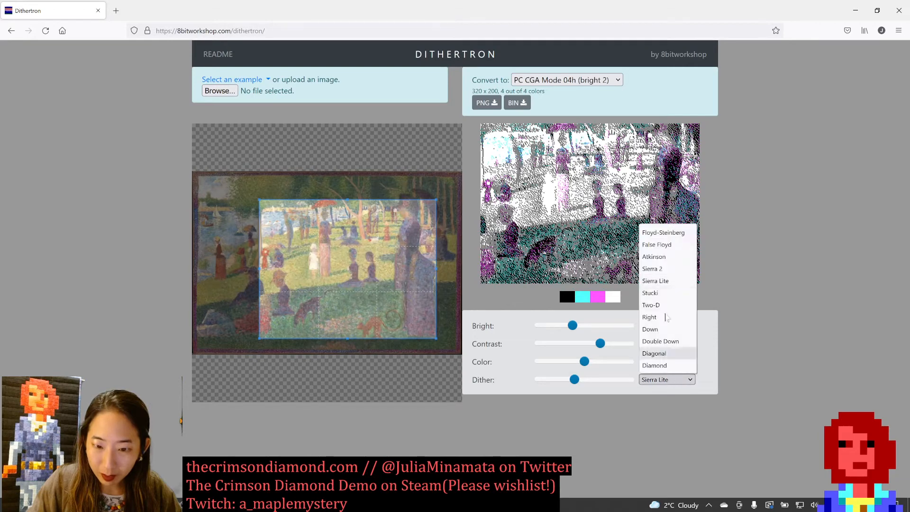
pyautogui.click(661, 246)
pyautogui.click(676, 383)
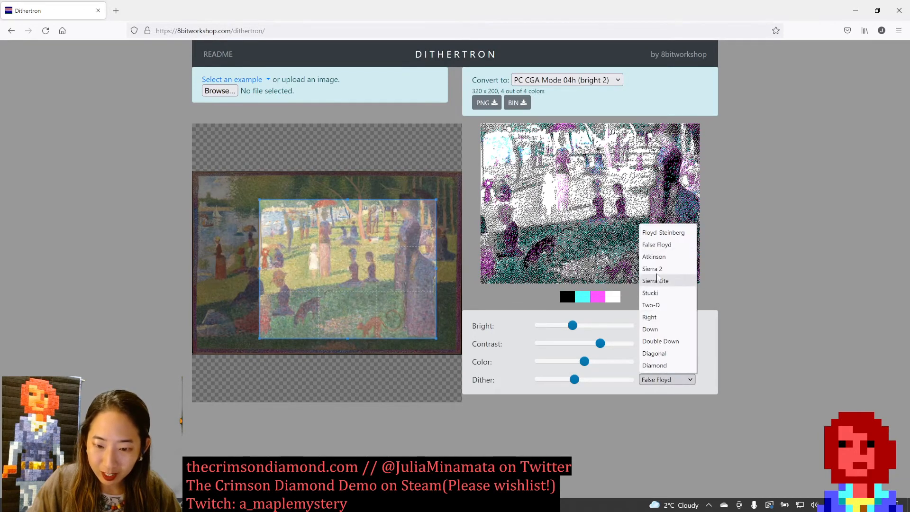
pyautogui.click(660, 256)
pyautogui.click(666, 379)
pyautogui.click(664, 369)
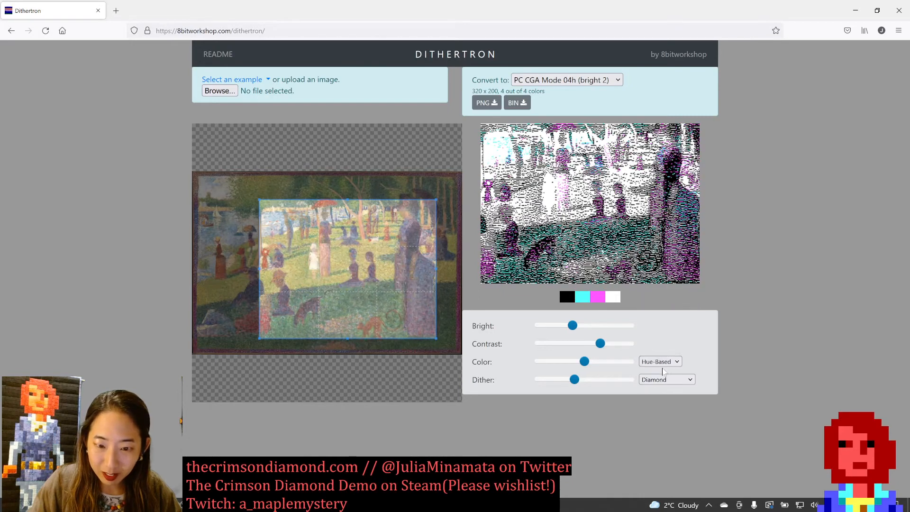
pyautogui.click(664, 380)
pyautogui.click(660, 341)
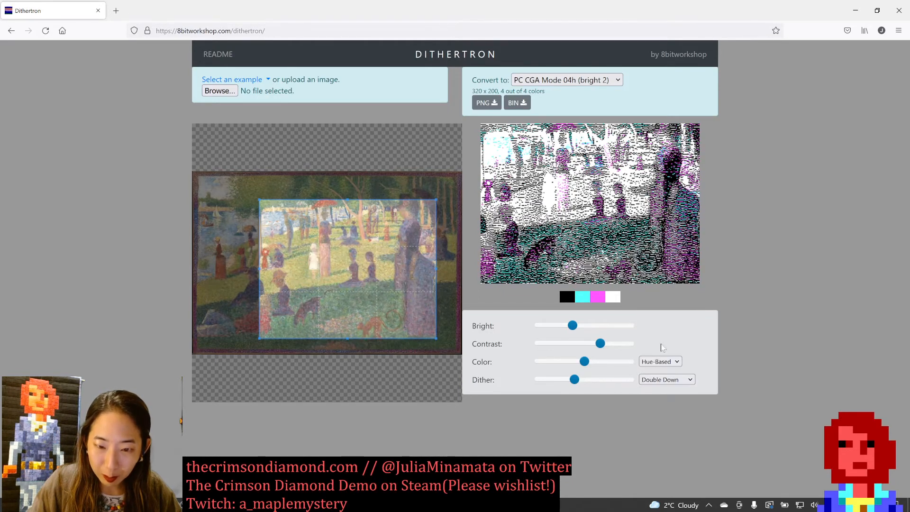
pyautogui.click(671, 378)
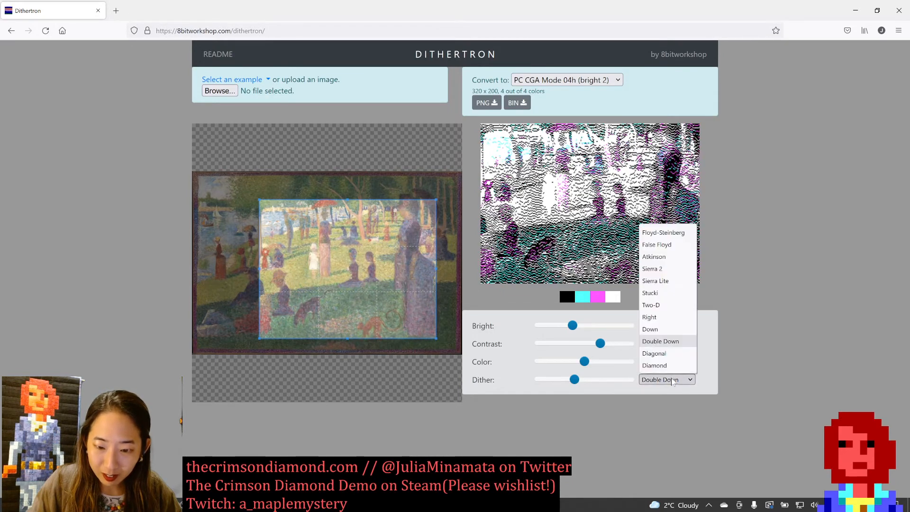
pyautogui.click(664, 298)
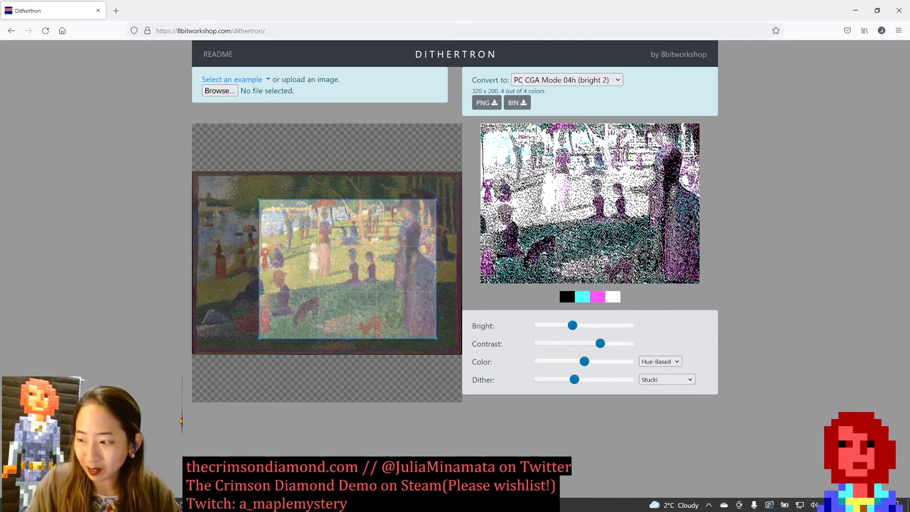
# Step: Preview the painting converted to Sega Master System with the Sierra 2 dither method
pyautogui.click(588, 81)
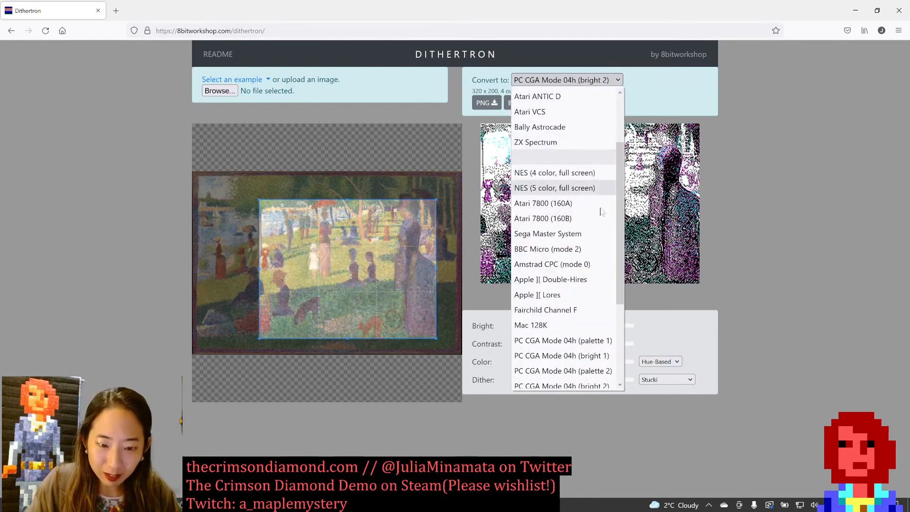
pyautogui.click(587, 234)
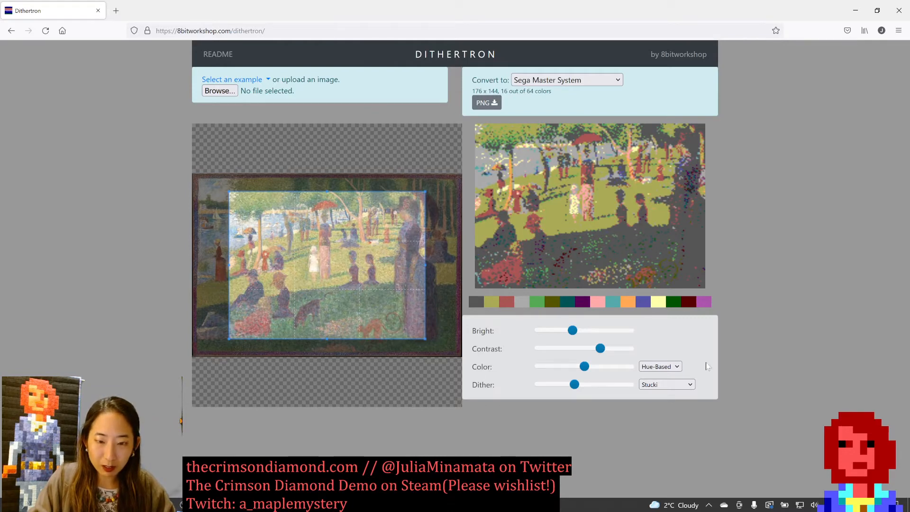
pyautogui.click(666, 384)
pyautogui.click(675, 273)
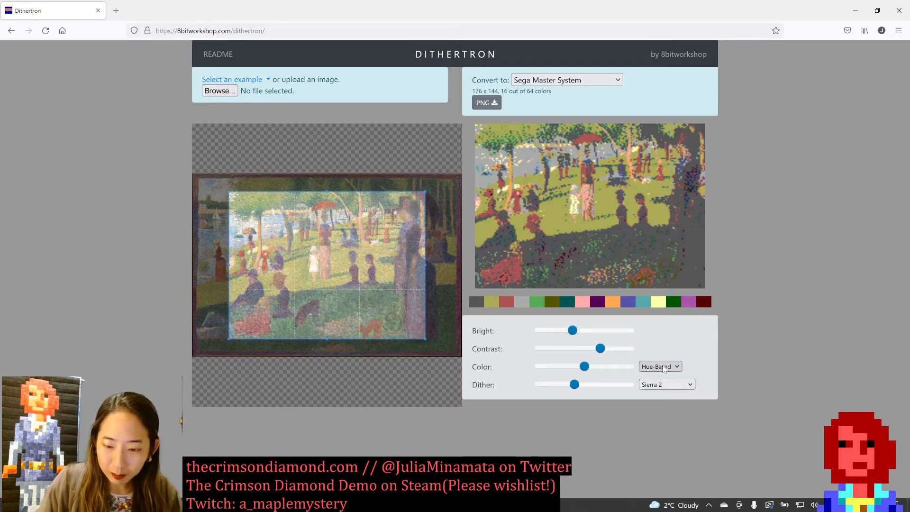
# Step: Try Perceptual, Distance and Maximum colour matching on the Sega Master System conversion, and return to Hue-Based
pyautogui.click(664, 368)
pyautogui.click(663, 392)
pyautogui.click(658, 366)
pyautogui.click(663, 403)
pyautogui.click(658, 367)
pyautogui.click(662, 414)
pyautogui.click(660, 367)
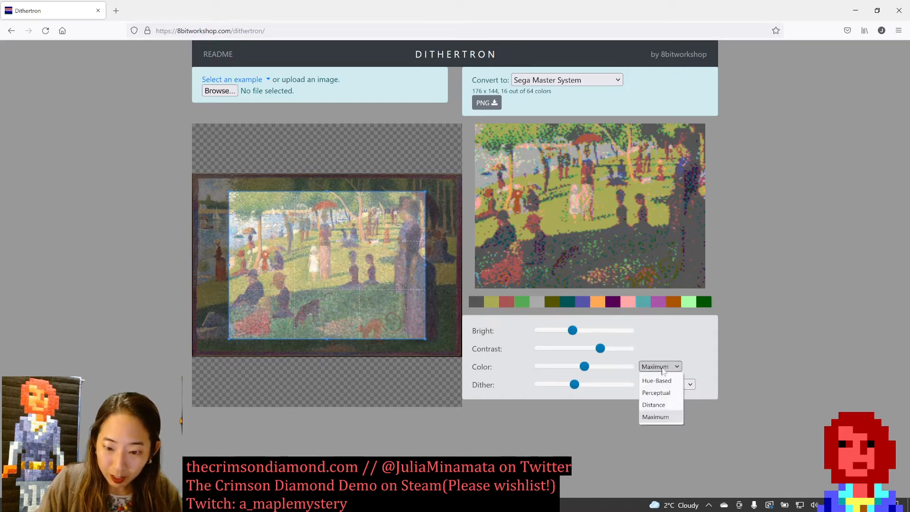
pyautogui.click(661, 377)
# Step: Set the dither method to Sierra Lite and convert the painting to PC EGA Mode 0Dh
pyautogui.click(663, 385)
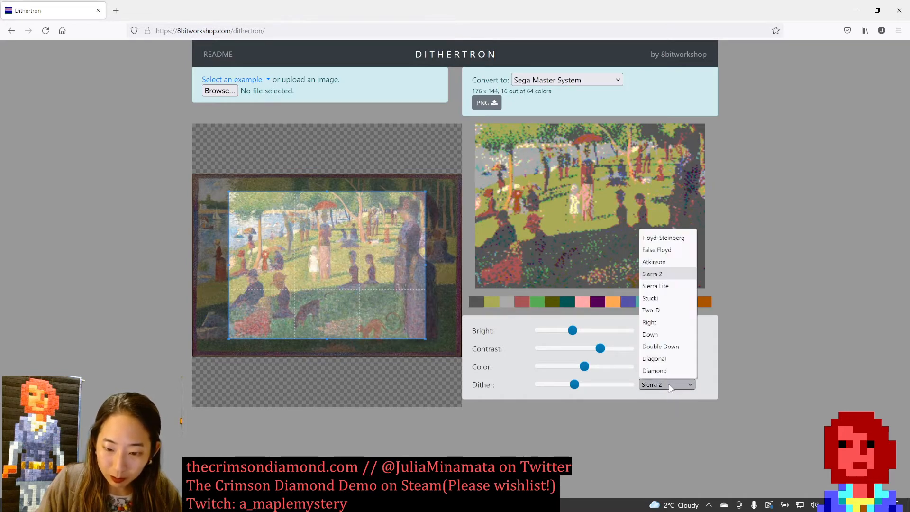
pyautogui.click(656, 286)
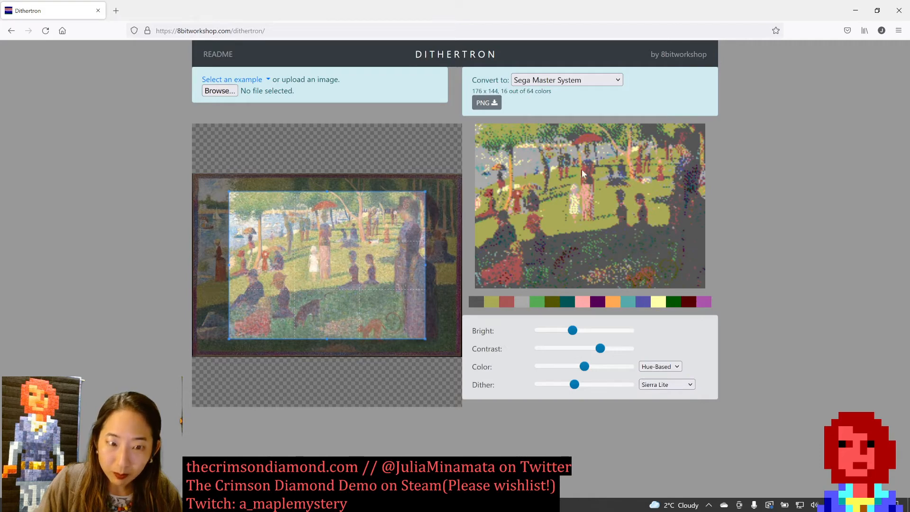
pyautogui.click(592, 80)
pyautogui.moveTo(623, 217); pyautogui.dragTo(617, 342)
pyautogui.click(581, 308)
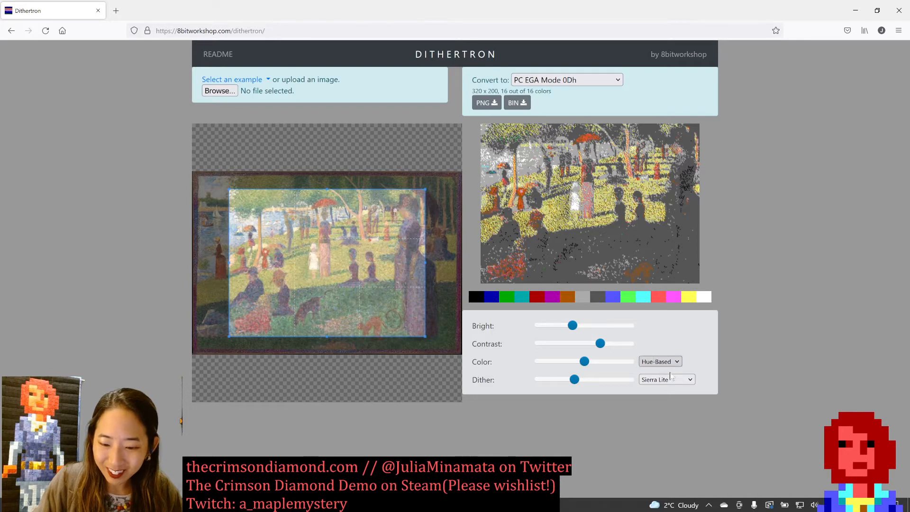
pyautogui.click(674, 380)
pyautogui.click(724, 337)
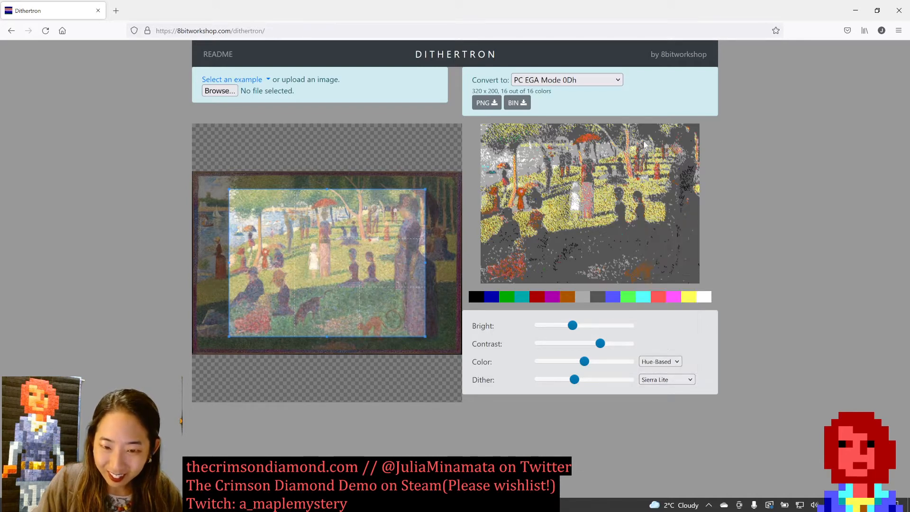
# Step: Preview the painting in PC EGA Mode 10h and PC CGA Mode 05h, and set the conversion format to BBC Micro (mode 2)
pyautogui.click(573, 80)
pyautogui.scroll(-2, 567, 339)
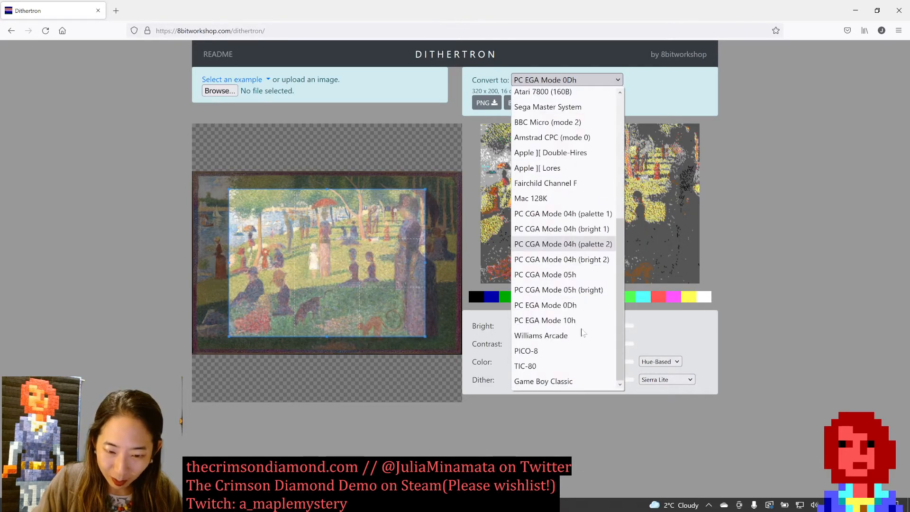
pyautogui.click(566, 319)
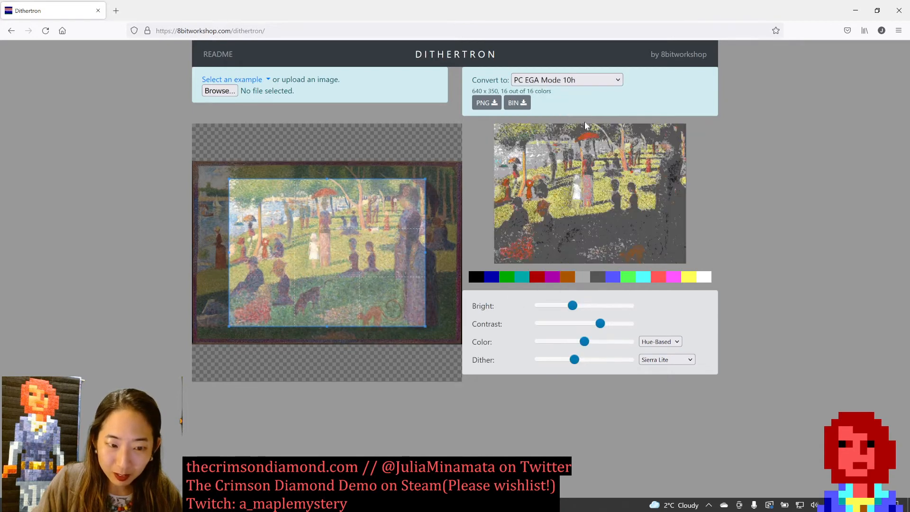
pyautogui.click(565, 80)
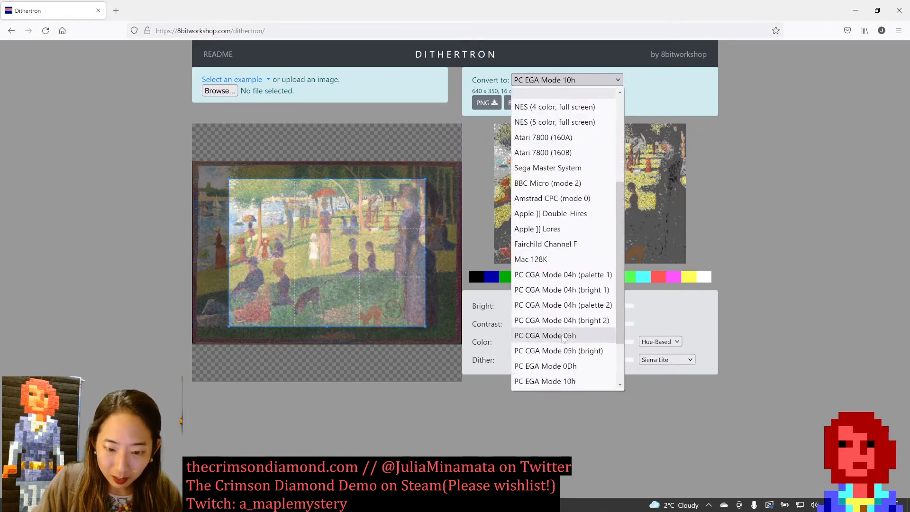
pyautogui.click(564, 336)
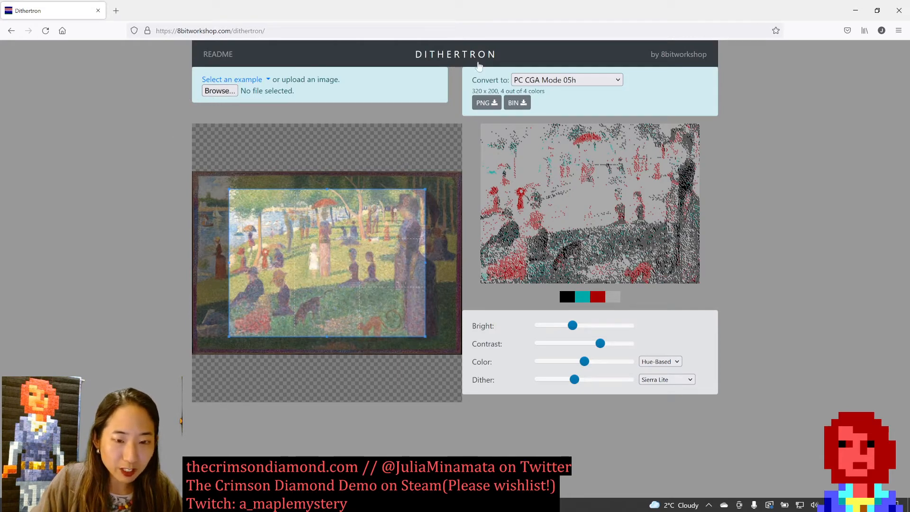
pyautogui.click(599, 79)
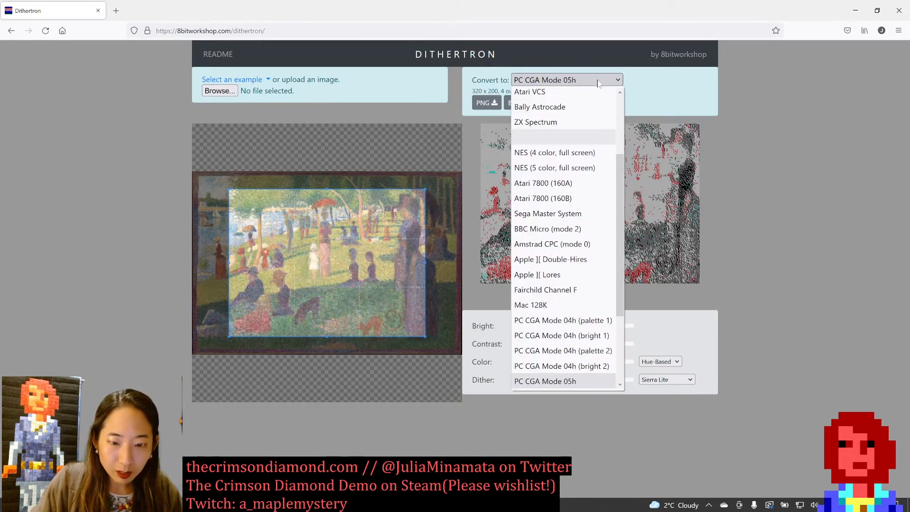
pyautogui.click(590, 233)
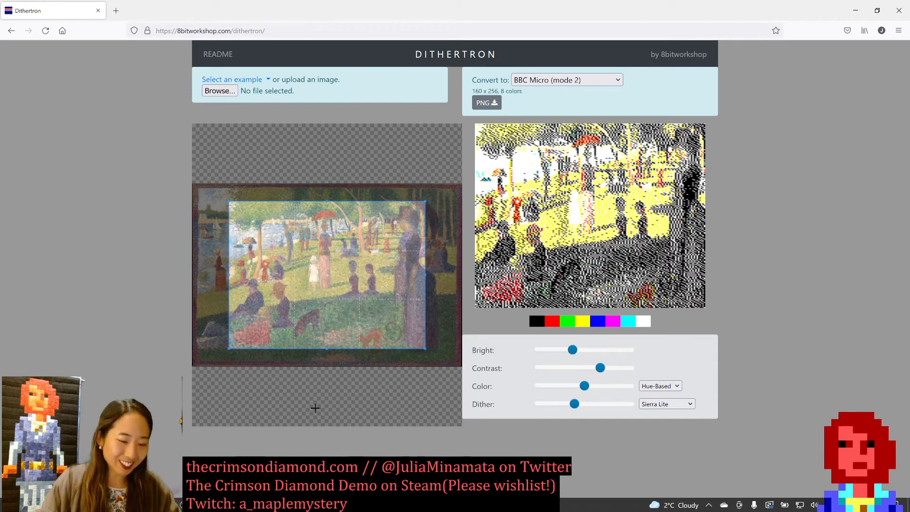
# Step: Switch to Forestscene2.psd in Photoshop, check the scene with Layer 36 hidden and shown, and save the file
pyautogui.moveTo(275, 505)
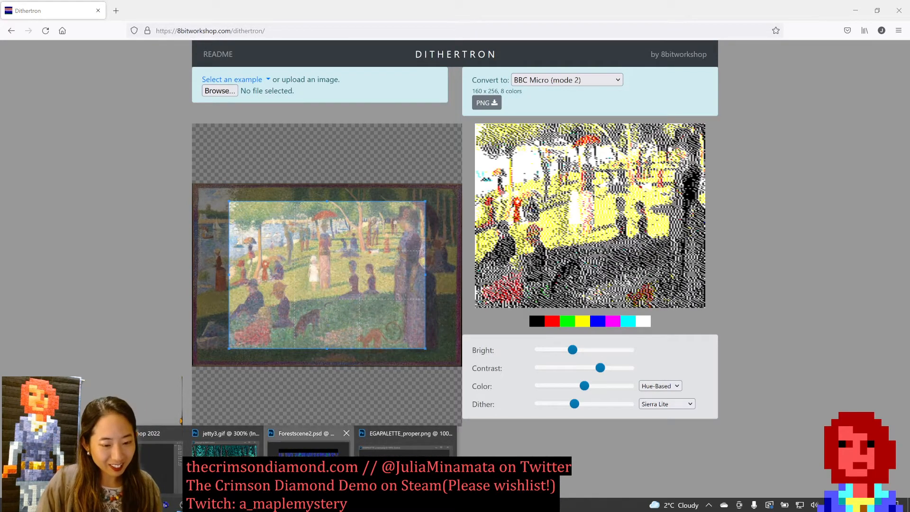
pyautogui.click(308, 443)
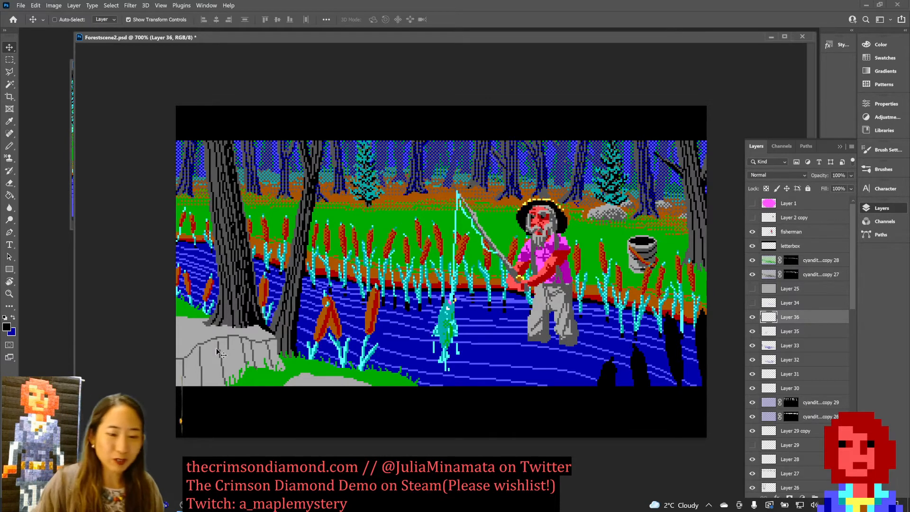
pyautogui.click(752, 318)
pyautogui.click(752, 317)
pyautogui.press('b')
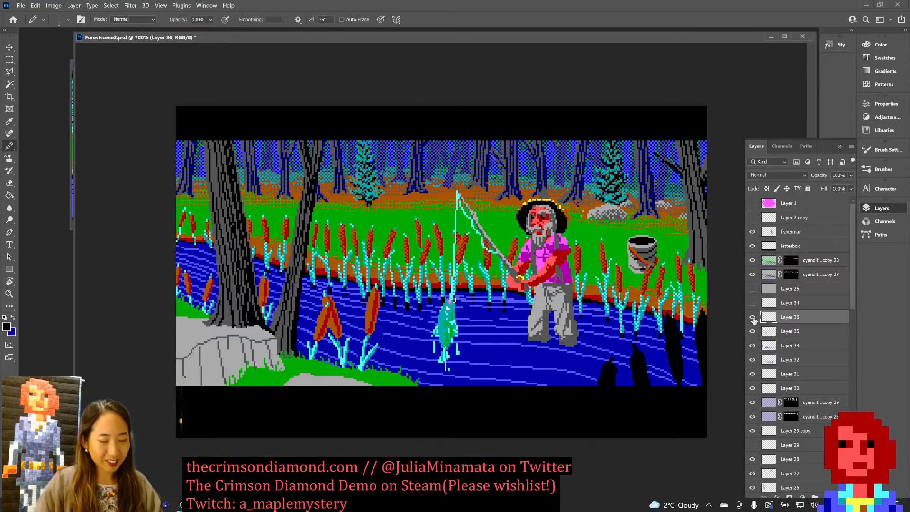
pyautogui.hotkey('ctrl', 's')
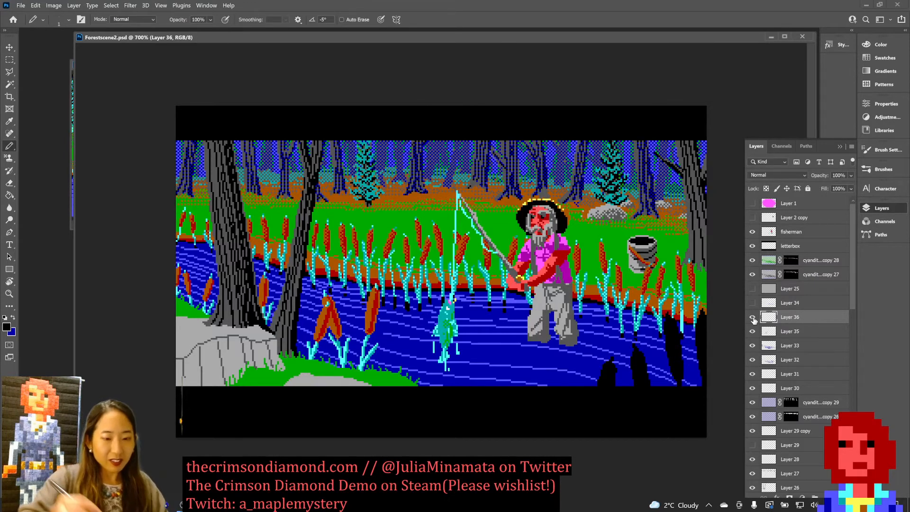
# Step: Draw green grass around the large tree's base on Layer 36 with the Pencil, sampling green, blue and dark grey from the scene
pyautogui.keyDown('alt'); pyautogui.click(299, 359); pyautogui.keyUp('alt')
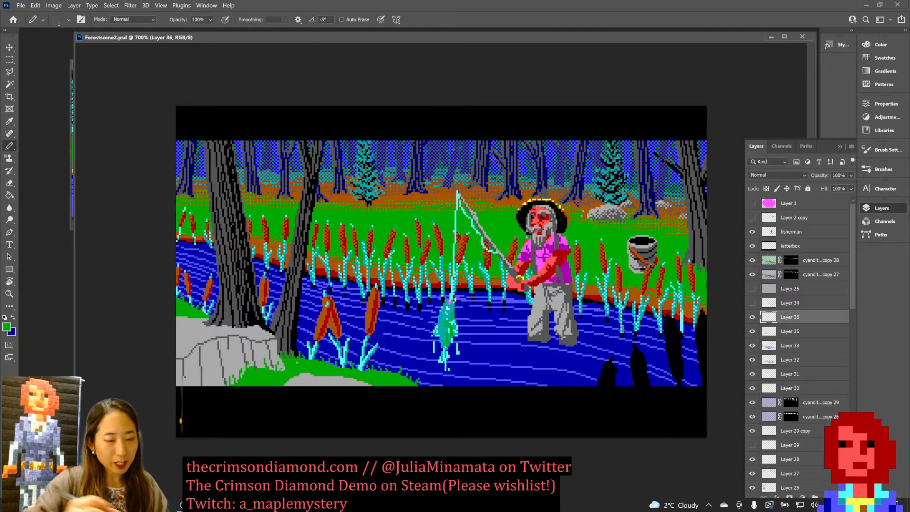
pyautogui.moveTo(237, 325)
pyautogui.mouseDown()
pyautogui.moveTo(243, 313)
pyautogui.moveTo(243, 326)
pyautogui.moveTo(257, 319)
pyautogui.moveTo(226, 320)
pyautogui.moveTo(262, 318)
pyautogui.moveTo(231, 323)
pyautogui.mouseUp()
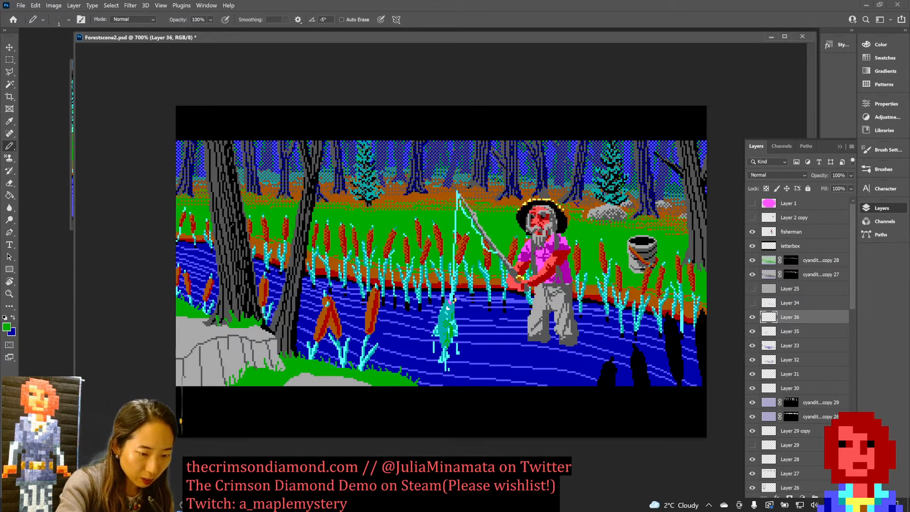
pyautogui.keyDown('alt'); pyautogui.click(203, 311); pyautogui.keyUp('alt')
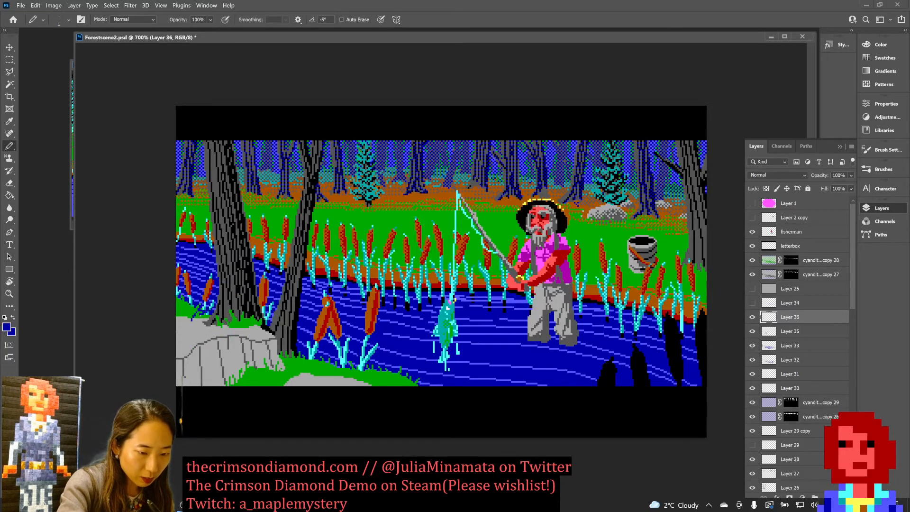
pyautogui.keyDown('alt'); pyautogui.click(225, 307); pyautogui.keyUp('alt')
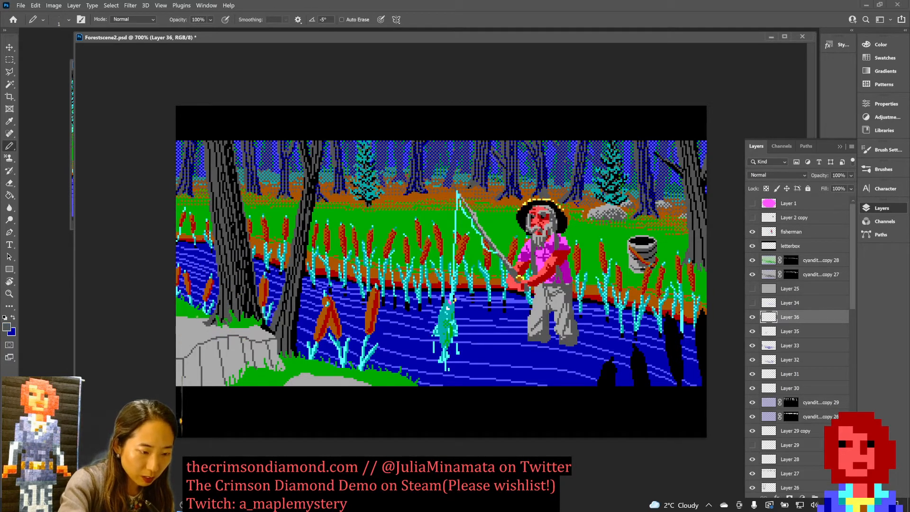
# Step: Try a dark grey root stroke at the large tree's base, undo it, reduce the pencil to 1 px with grass green, and save
pyautogui.moveTo(196, 317); pyautogui.dragTo(217, 298)
pyautogui.hotkey('ctrl', 'z')
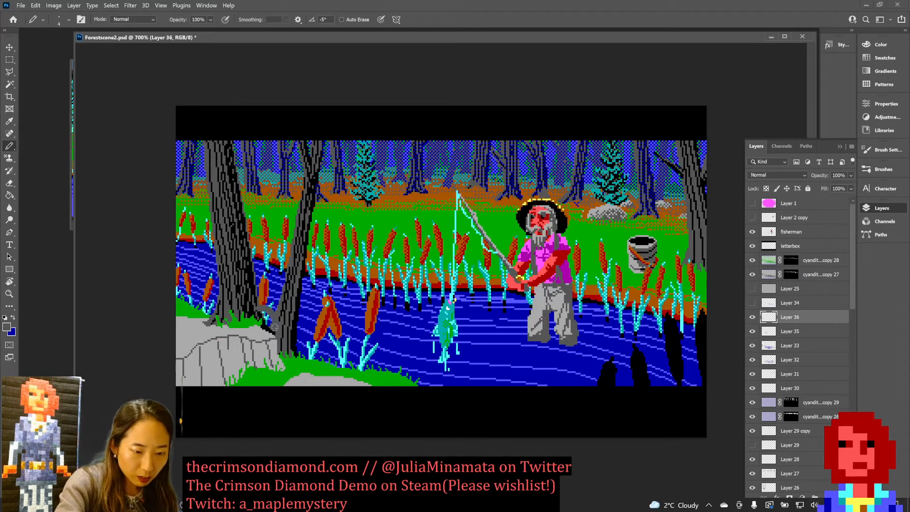
pyautogui.press('[')
pyautogui.press('[')
pyautogui.keyDown('alt'); pyautogui.click(245, 320); pyautogui.keyUp('alt')
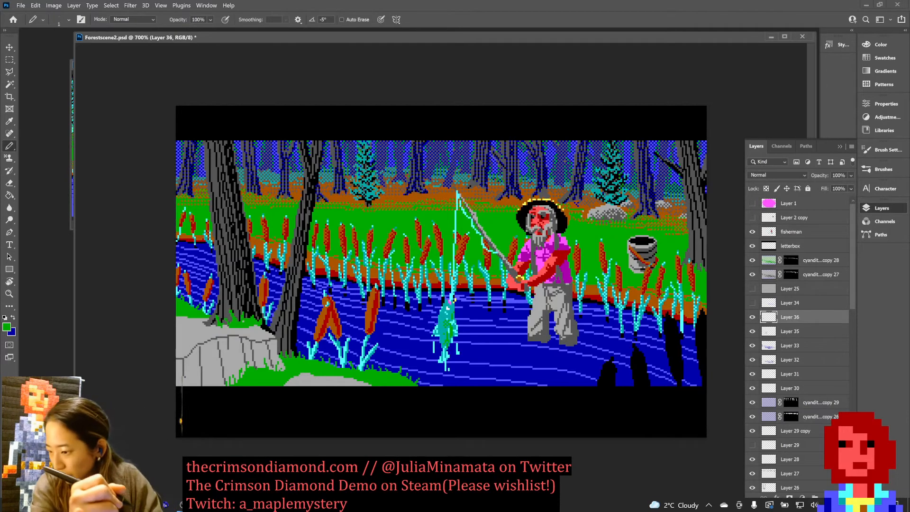
pyautogui.press('[')
pyautogui.hotkey('ctrl', 's')
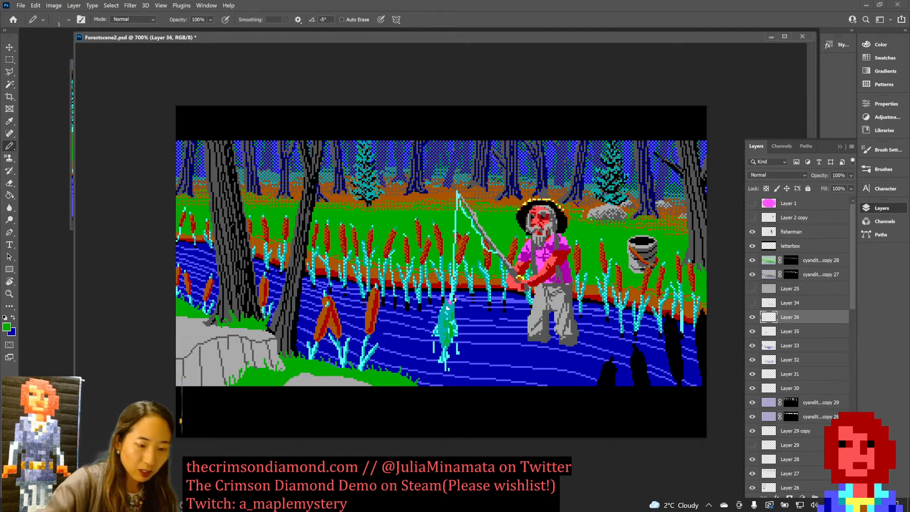
# Step: Compare the scene with Layer 36 hidden and shown, and touch up the grass on the grey rock with sampled light grey and green
pyautogui.click(753, 317)
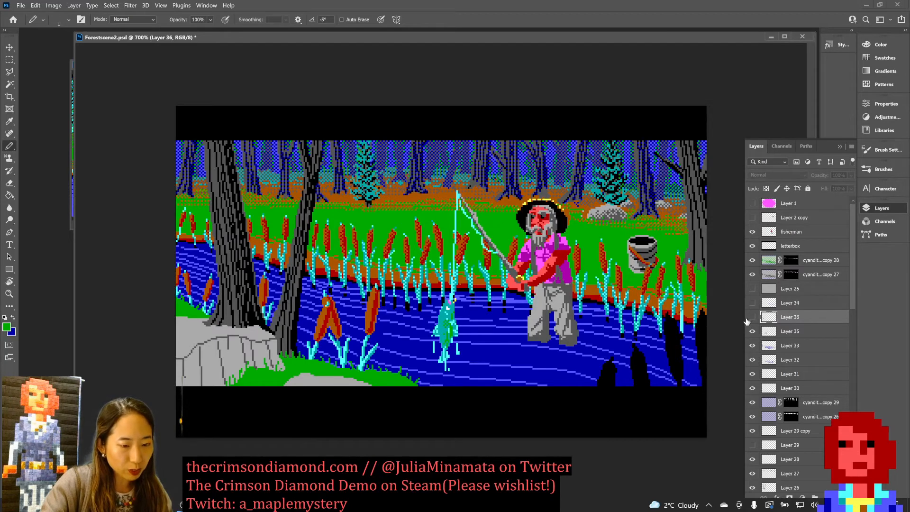
pyautogui.click(752, 316)
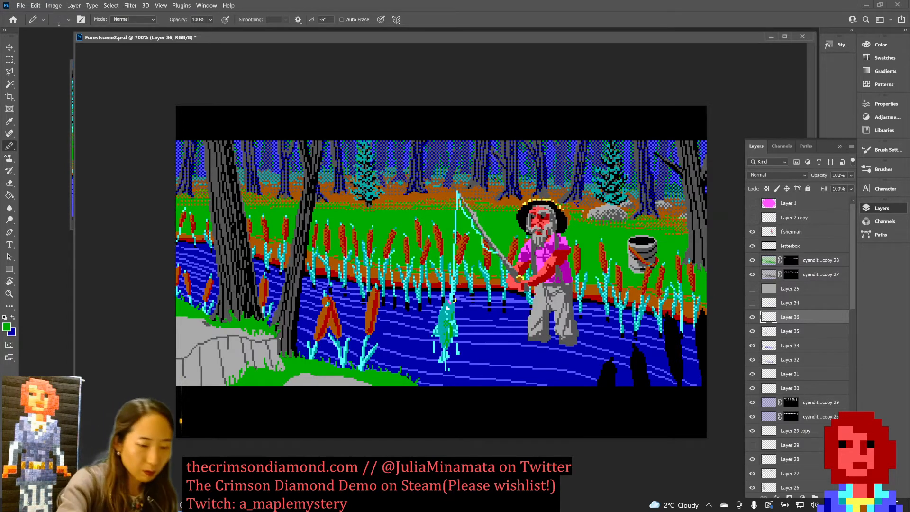
pyautogui.keyDown('alt'); pyautogui.click(209, 327); pyautogui.keyUp('alt')
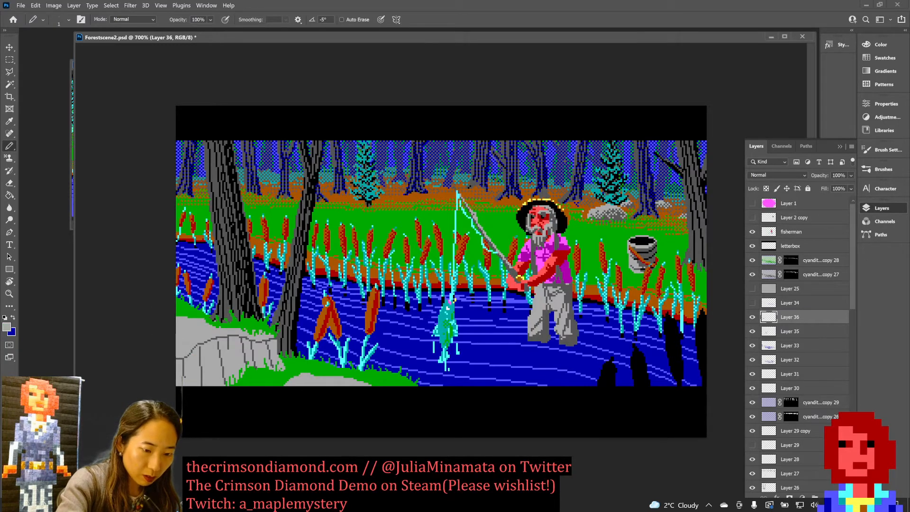
pyautogui.keyDown('alt'); pyautogui.click(211, 322); pyautogui.keyUp('alt')
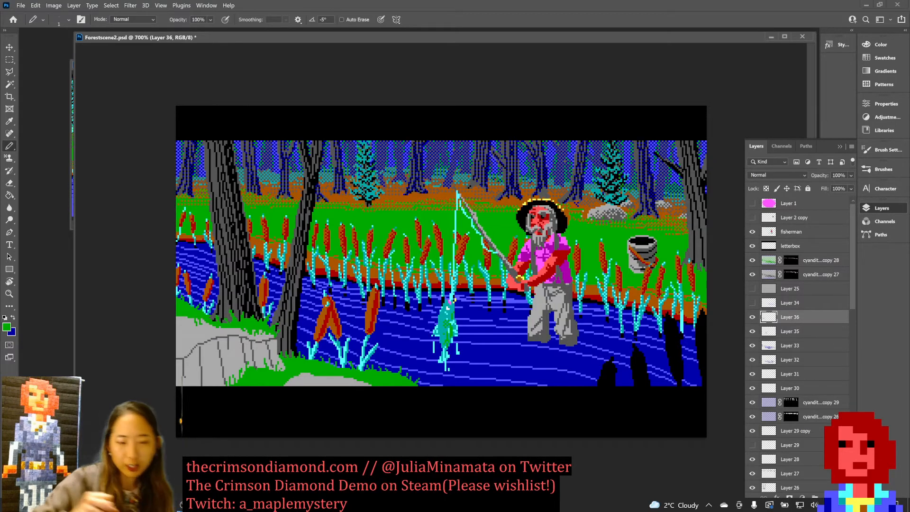
# Step: Save Forestscene2.psd, check the stream activity feed in OBS, and return to Photoshop
pyautogui.hotkey('ctrl', 's')
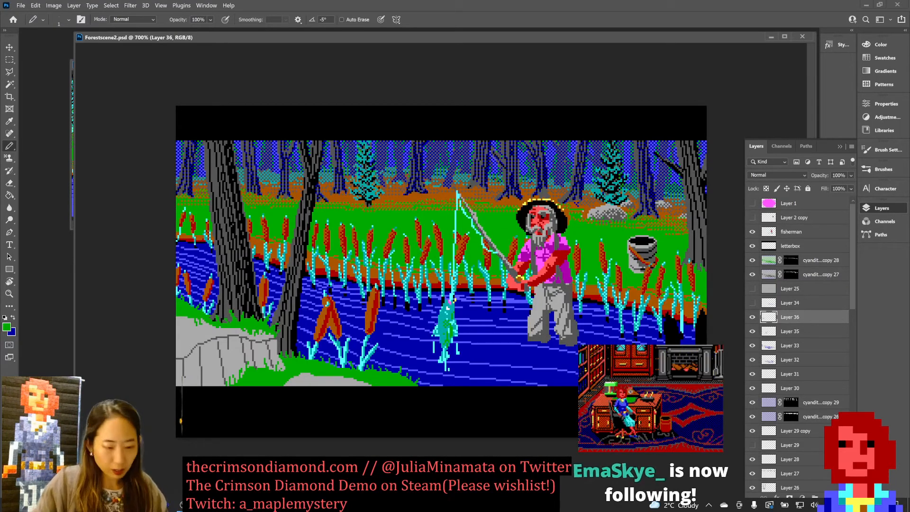
pyautogui.hotkey('alt', 'Tab')
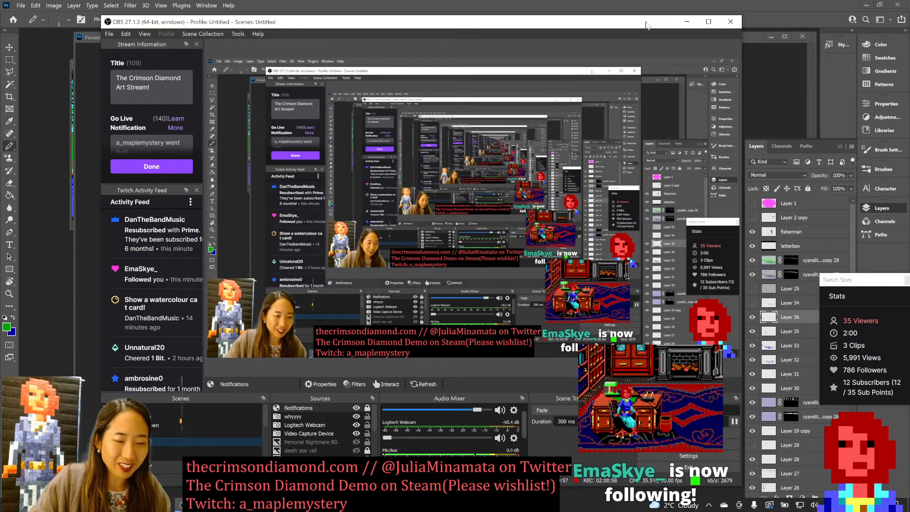
pyautogui.click(689, 22)
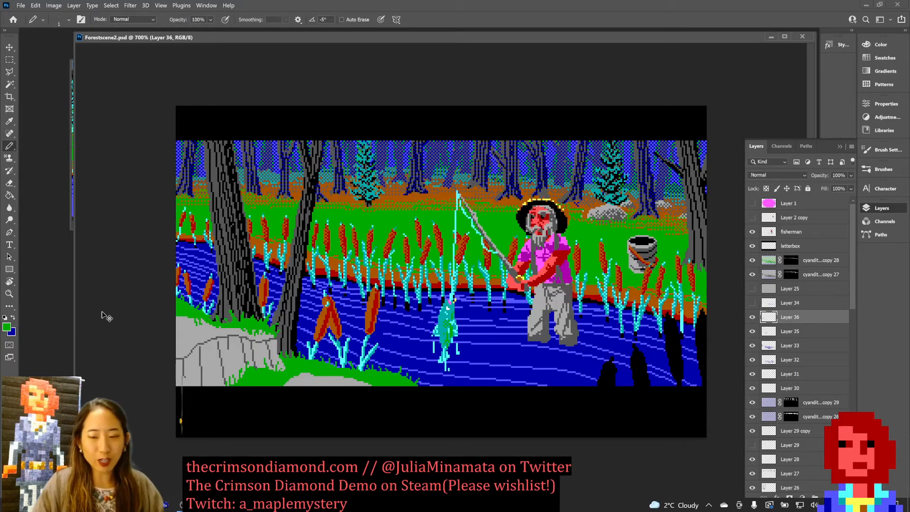
# Step: Sample bright green from EGAPALETTE_proper.png, add a new layer above Layer 36 in Forestscene2.psd, and save
pyautogui.moveTo(172, 39); pyautogui.dragTo(329, 102)
pyautogui.click(285, 35)
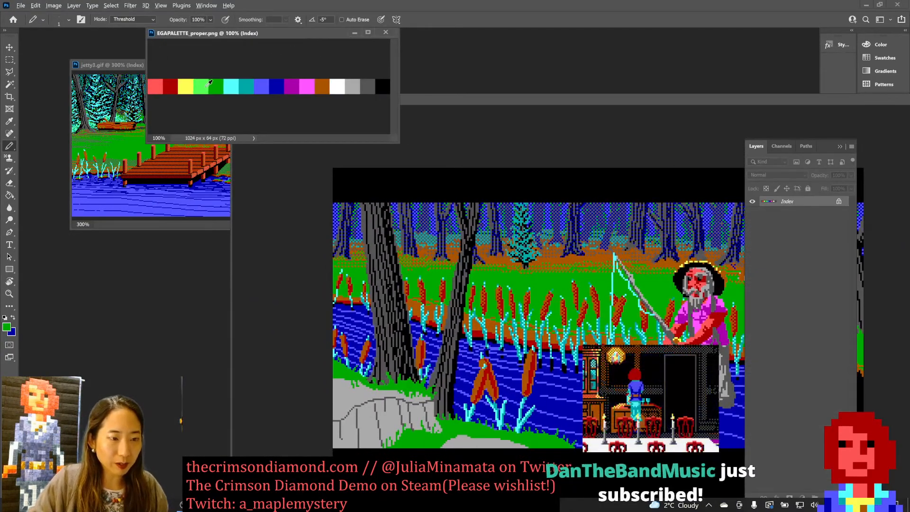
pyautogui.moveTo(449, 98); pyautogui.dragTo(383, 49)
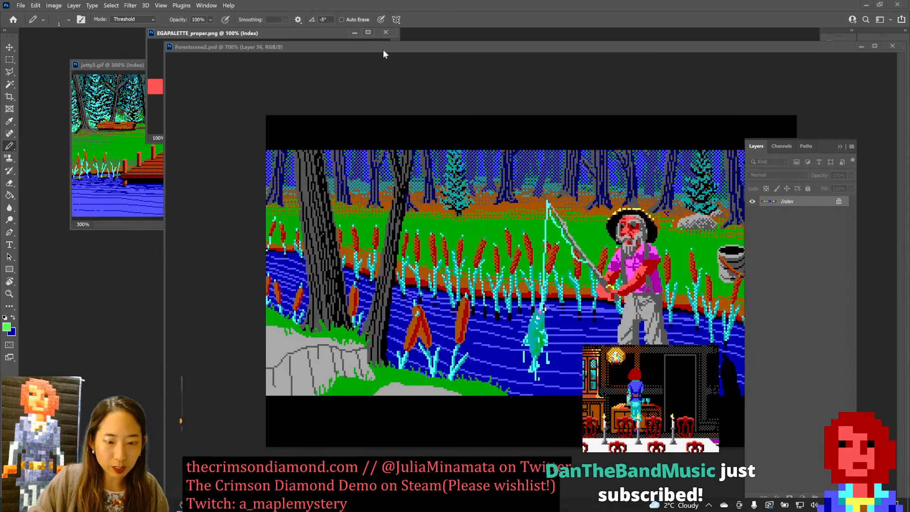
pyautogui.hotkey('ctrl', 'shift', 'n')
pyautogui.press('Return')
pyautogui.hotkey('ctrl', 's')
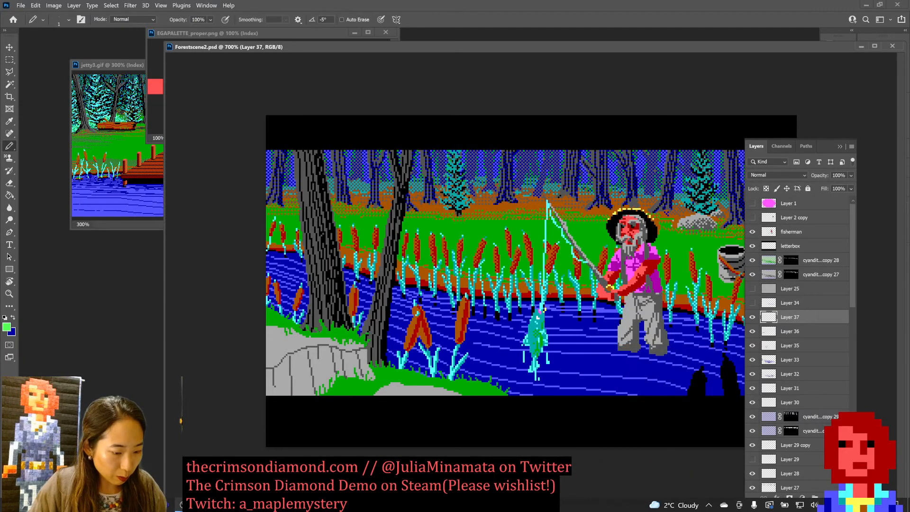
# Step: Switch to OBS to read the Twitch activity feed, and return to the forest scene in Photoshop
pyautogui.click(220, 504)
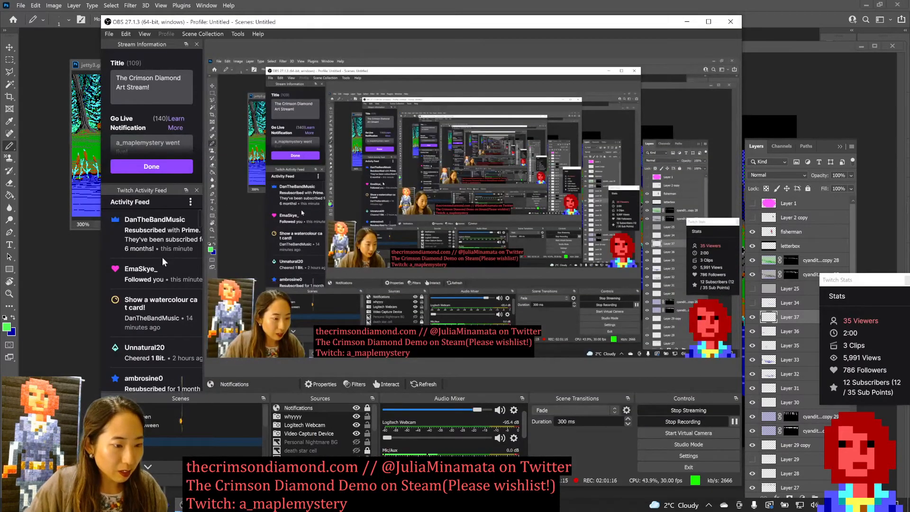
pyautogui.click(682, 22)
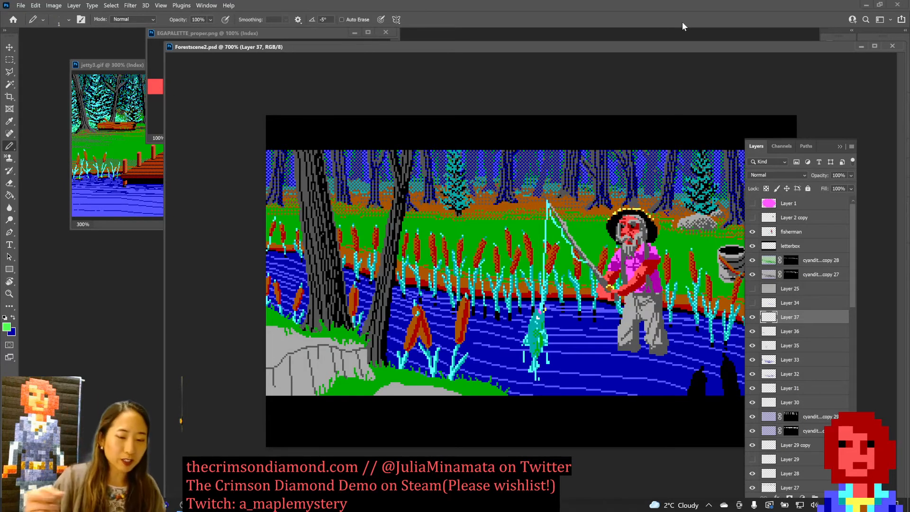
# Step: Draw bright green grass blades around the large tree's base on Layer 37 with the Pencil and save the file
pyautogui.hotkey('ctrl', '+')
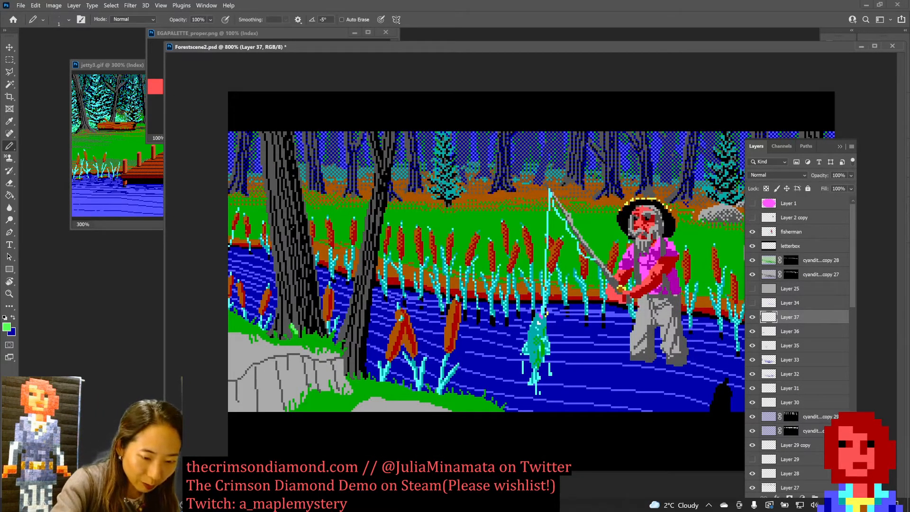
pyautogui.moveTo(288, 327)
pyautogui.mouseDown()
pyautogui.moveTo(300, 336)
pyautogui.moveTo(335, 330)
pyautogui.mouseUp()
pyautogui.hotkey('ctrl', 'z')
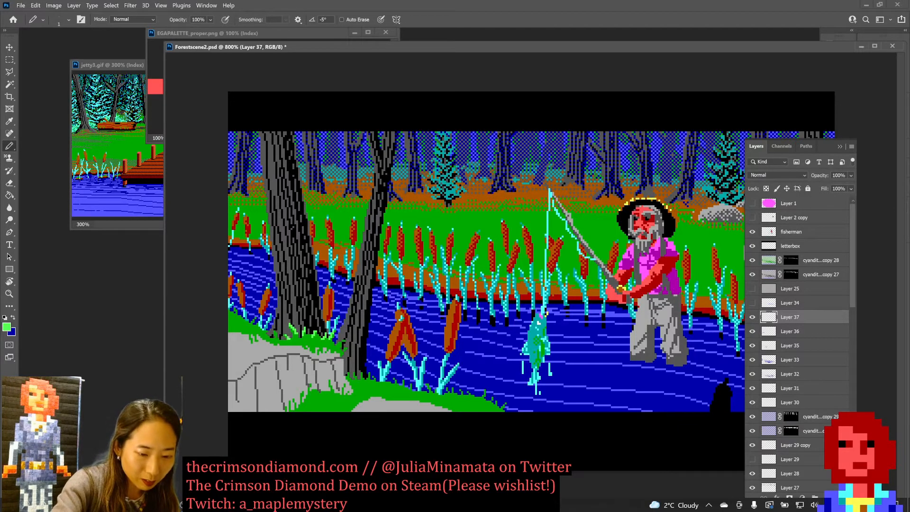
pyautogui.moveTo(303, 343); pyautogui.dragTo(311, 333)
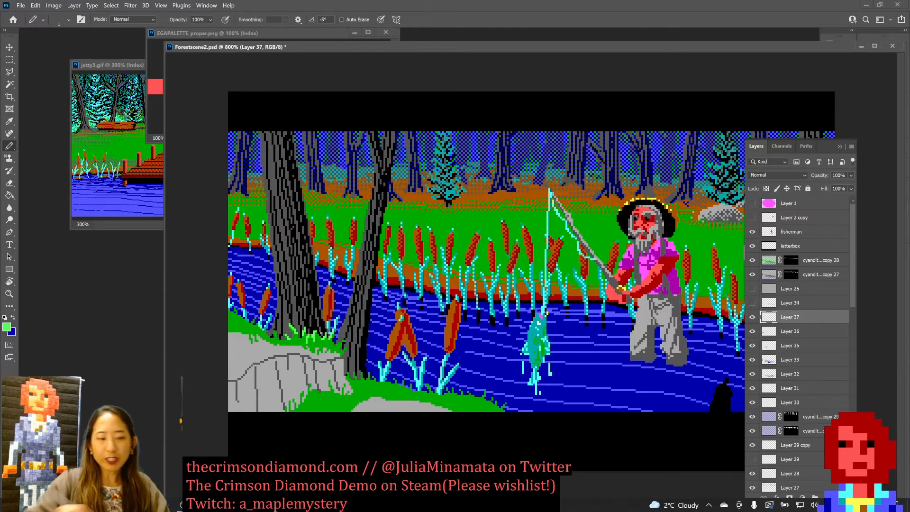
pyautogui.moveTo(276, 337)
pyautogui.mouseDown()
pyautogui.moveTo(252, 331)
pyautogui.moveTo(261, 331)
pyautogui.mouseUp()
pyautogui.moveTo(268, 340)
pyautogui.mouseDown()
pyautogui.moveTo(264, 331)
pyautogui.moveTo(295, 335)
pyautogui.mouseUp()
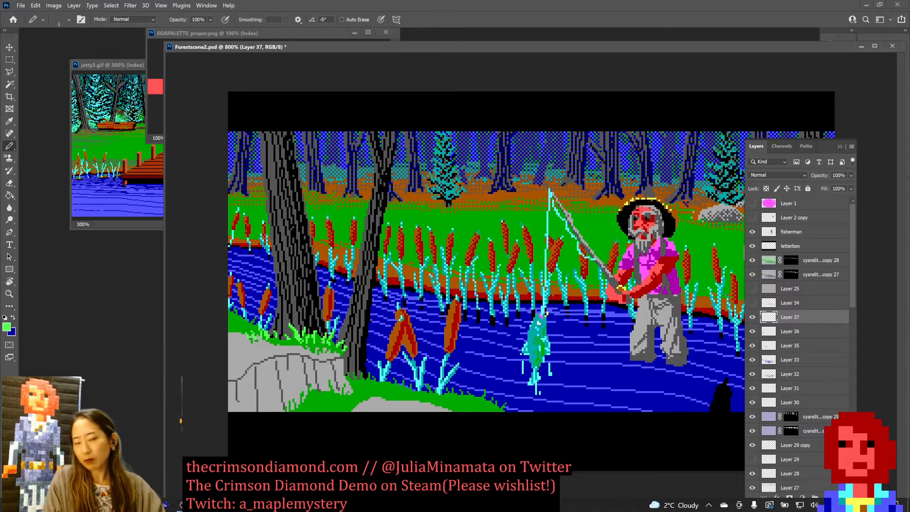
pyautogui.hotkey('ctrl', 's')
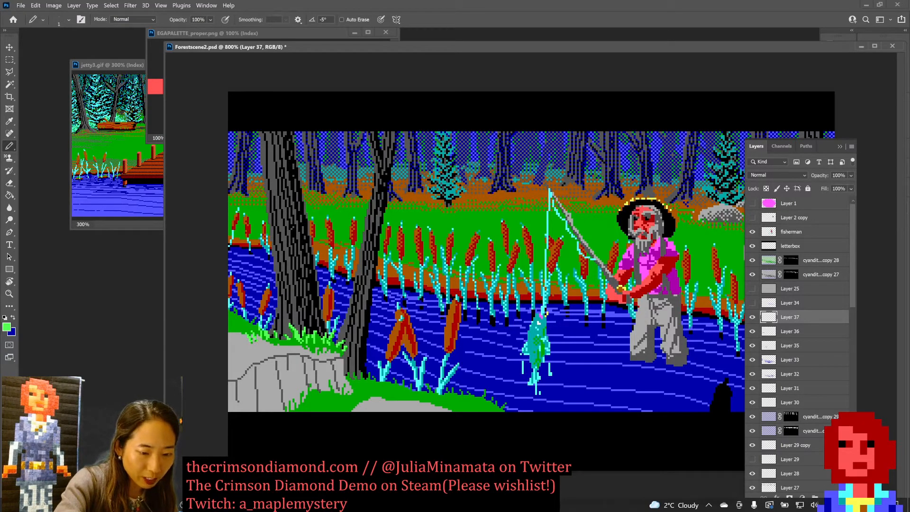
# Step: Extend the bright green blades along the grass edge above the grey rock on Layer 37, and save the file
pyautogui.keyDown('alt'); pyautogui.click(253, 348); pyautogui.keyUp('alt')
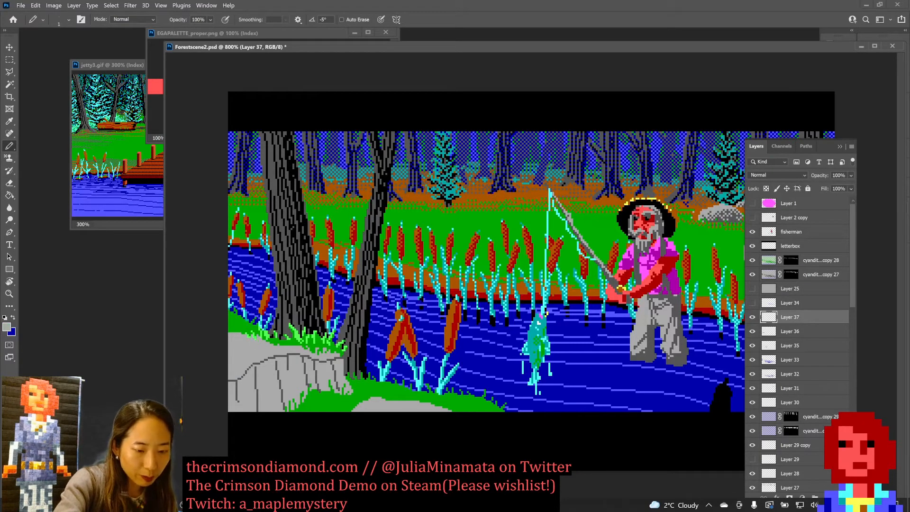
pyautogui.keyDown('alt'); pyautogui.click(294, 329); pyautogui.keyUp('alt')
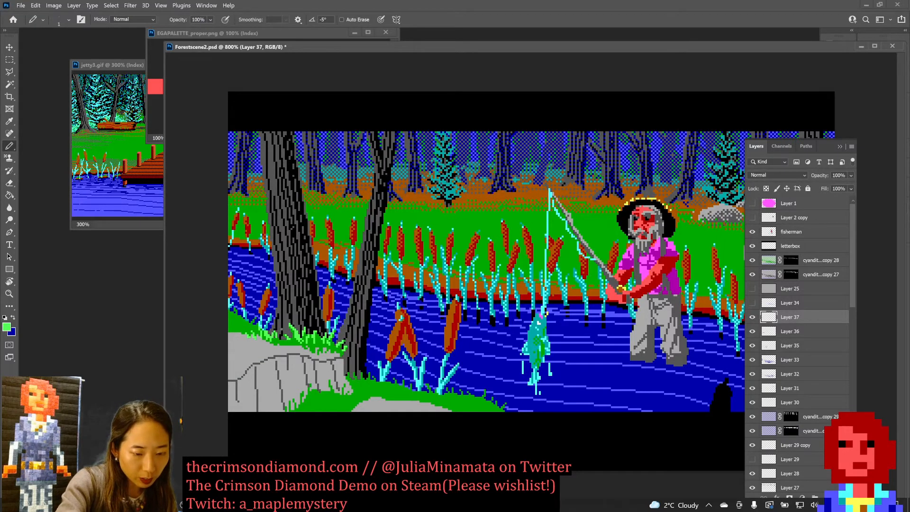
pyautogui.moveTo(285, 340)
pyautogui.mouseDown()
pyautogui.moveTo(280, 331)
pyautogui.moveTo(234, 325)
pyautogui.mouseUp()
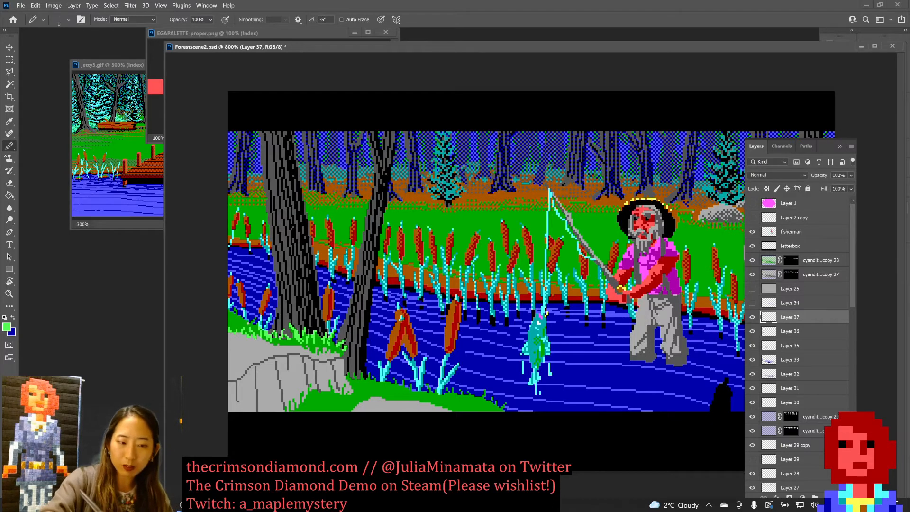
pyautogui.moveTo(333, 396); pyautogui.dragTo(330, 381)
pyautogui.hotkey('ctrl', 'z')
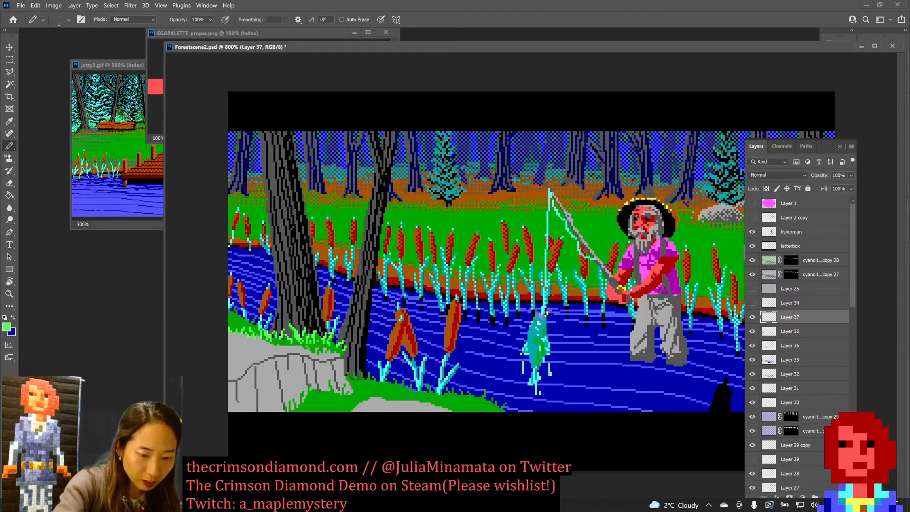
pyautogui.hotkey('ctrl', '-')
pyautogui.hotkey('ctrl', '-')
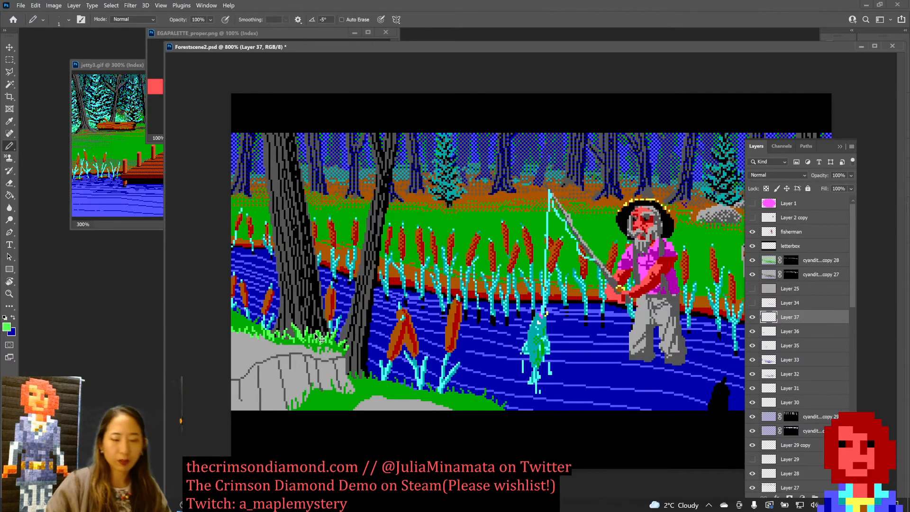
pyautogui.hotkey('ctrl', '-')
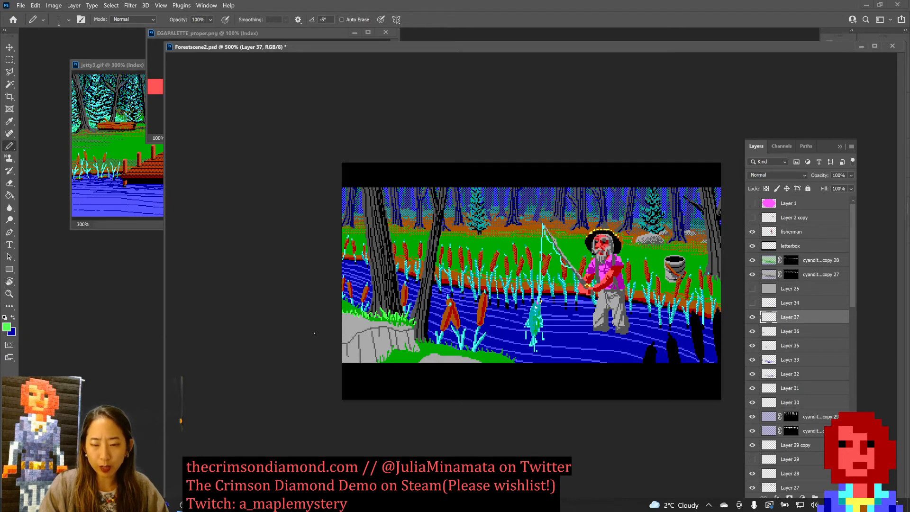
pyautogui.hotkey('ctrl', '+')
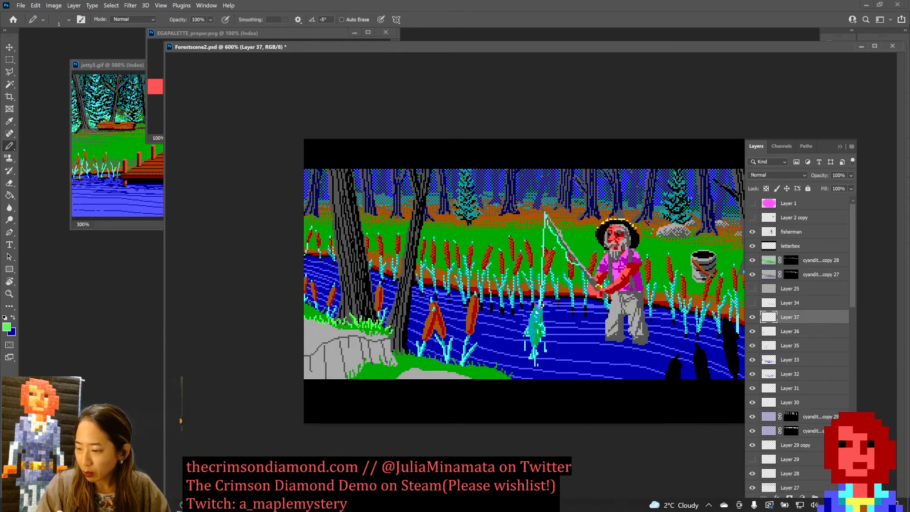
pyautogui.hotkey('ctrl', 's')
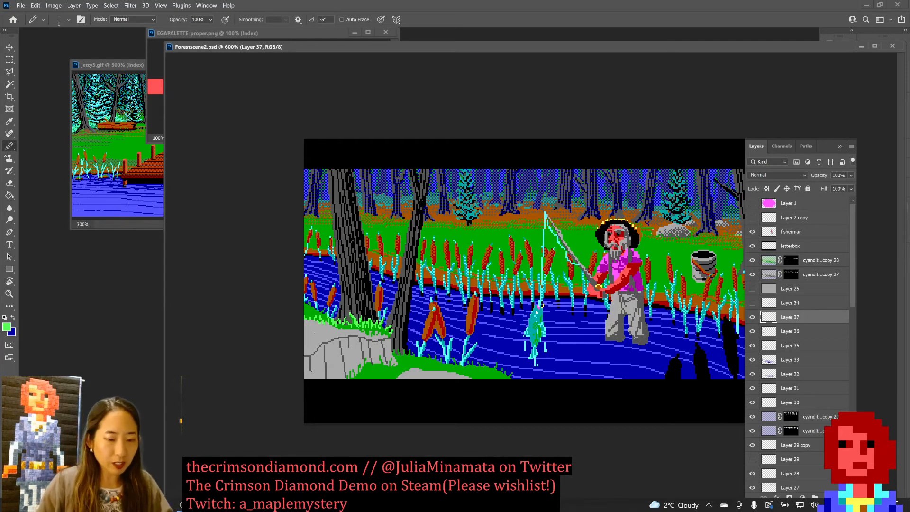
# Step: Try bright green grass strokes on the lower bank beside the grey rock
pyautogui.hotkey('ctrl', '+')
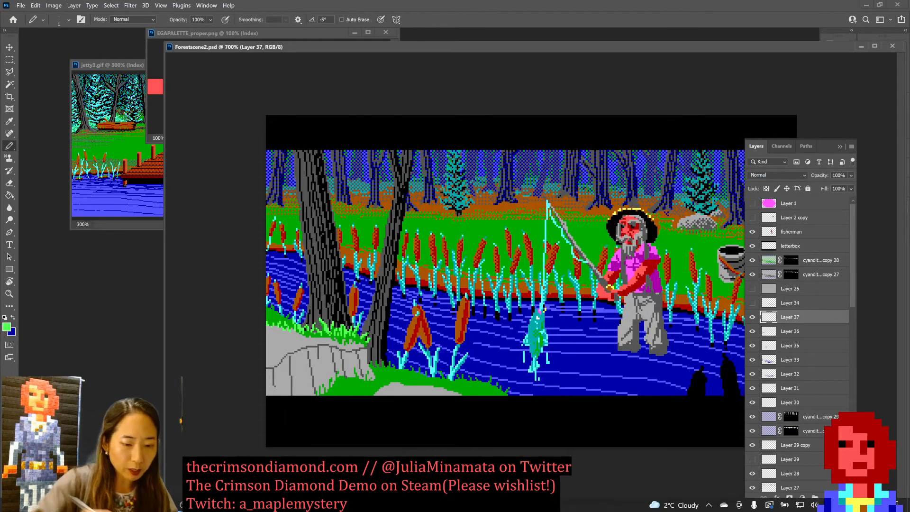
pyautogui.moveTo(355, 367)
pyautogui.mouseDown()
pyautogui.moveTo(359, 377)
pyautogui.moveTo(372, 369)
pyautogui.moveTo(339, 378)
pyautogui.mouseUp()
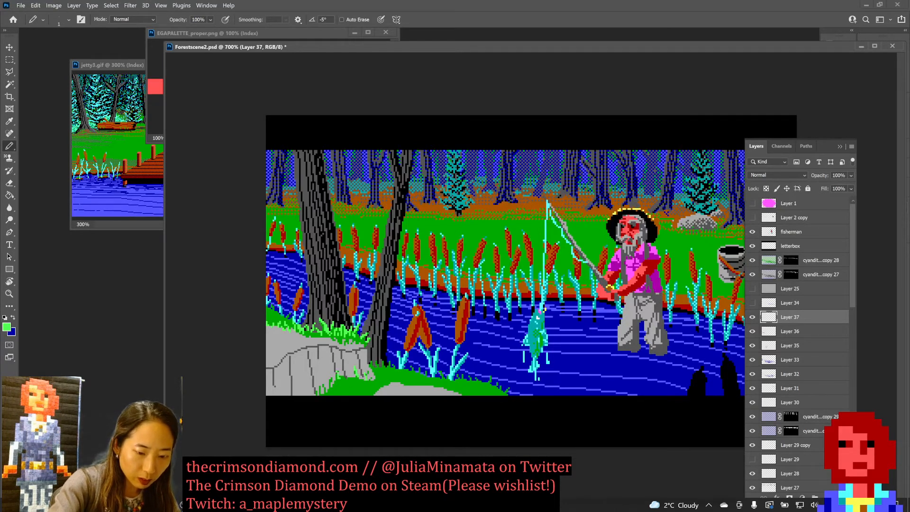
pyautogui.hotkey('ctrl', 's')
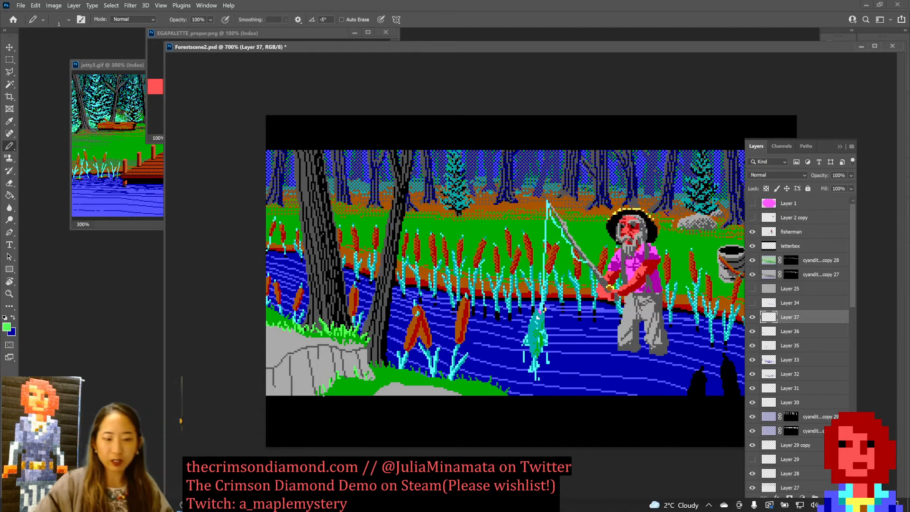
# Step: Hide Layer 37, touch up the grass at the large tree's base on Layer 36 with sampled darker green, and save
pyautogui.click(752, 317)
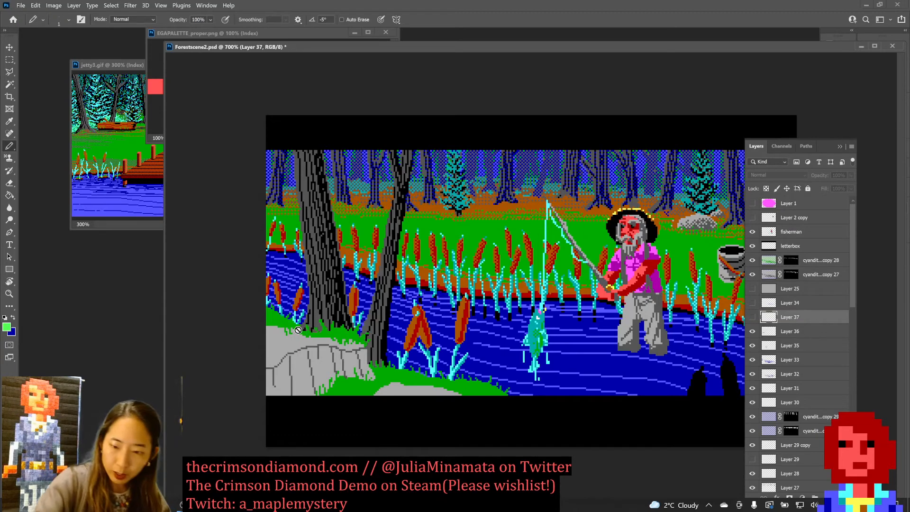
pyautogui.click(776, 334)
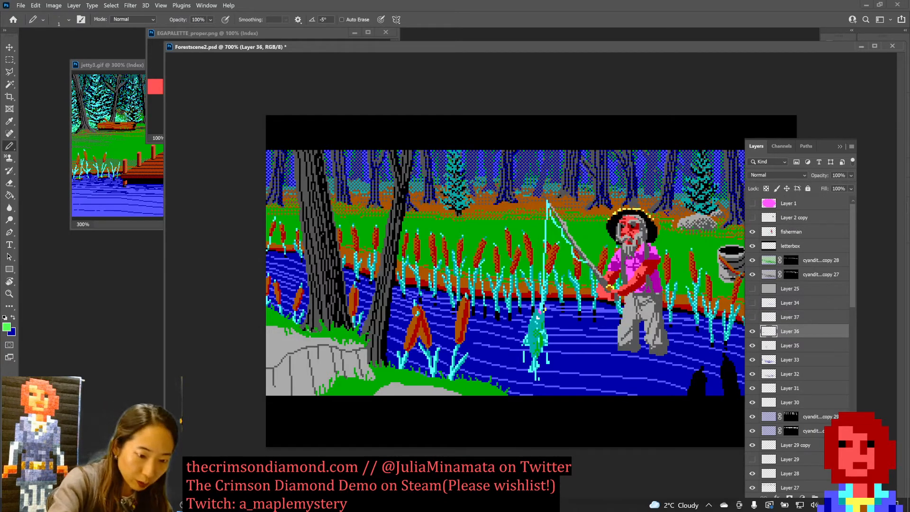
pyautogui.keyDown('alt'); pyautogui.click(315, 330); pyautogui.keyUp('alt')
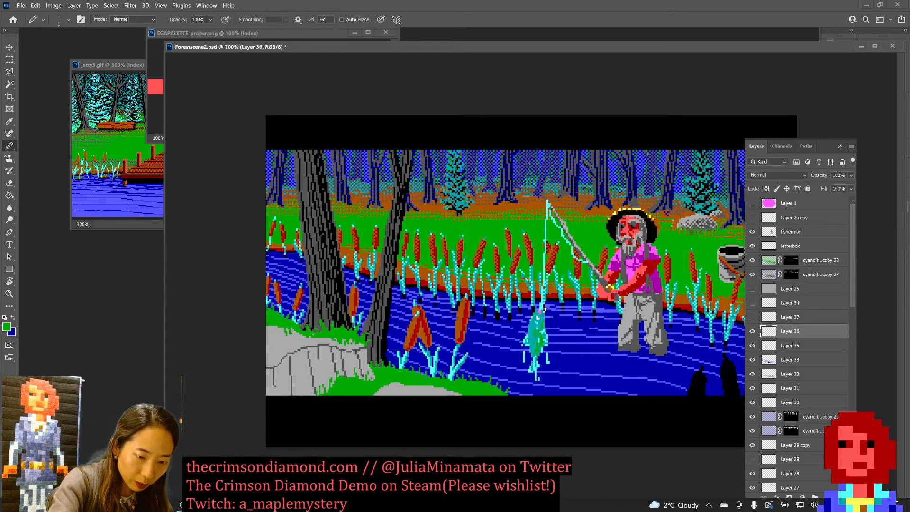
pyautogui.hotkey('ctrl', 's')
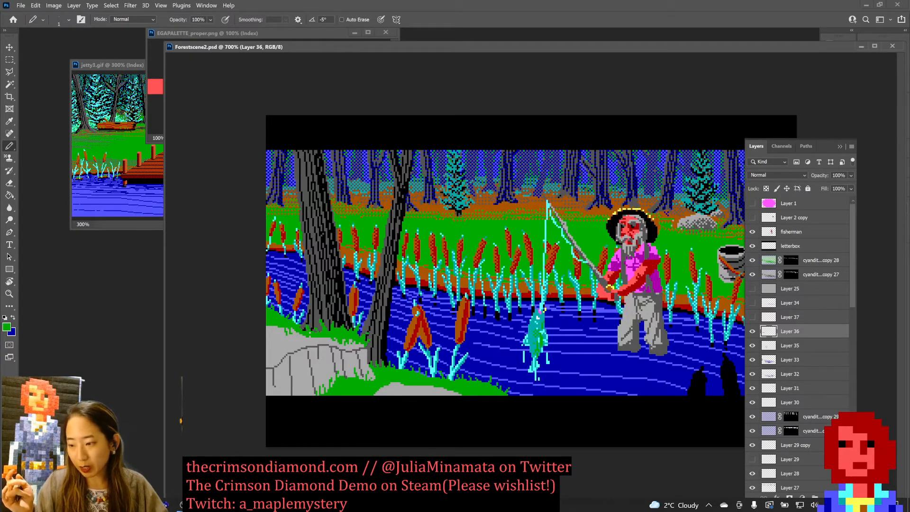
# Step: Refine the grass edge around the tree bases on Layer 36 with dark blue sampled from the water, and save
pyautogui.hotkey('ctrl', '-')
pyautogui.hotkey('ctrl', '-')
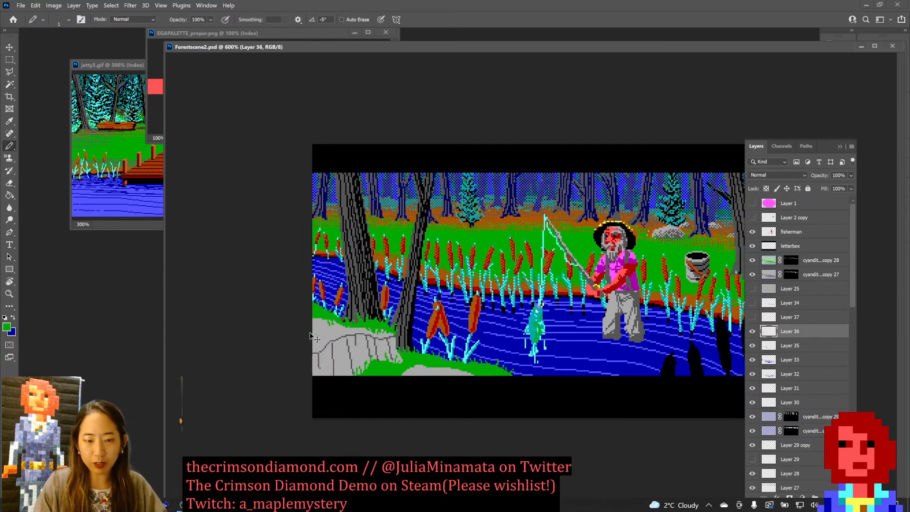
pyautogui.hotkey('ctrl', '+')
pyautogui.hotkey('ctrl', '+')
pyautogui.hotkey('ctrl', '+')
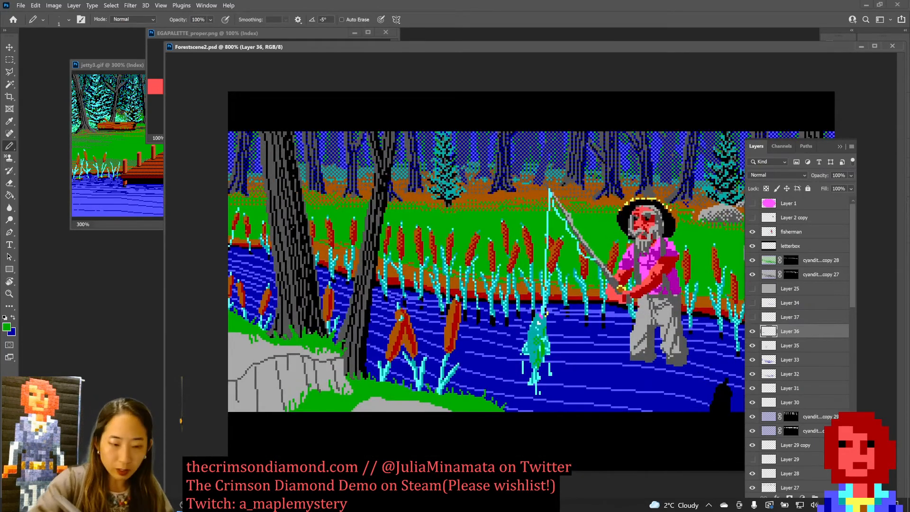
pyautogui.keyDown('alt'); pyautogui.click(323, 303); pyautogui.keyUp('alt')
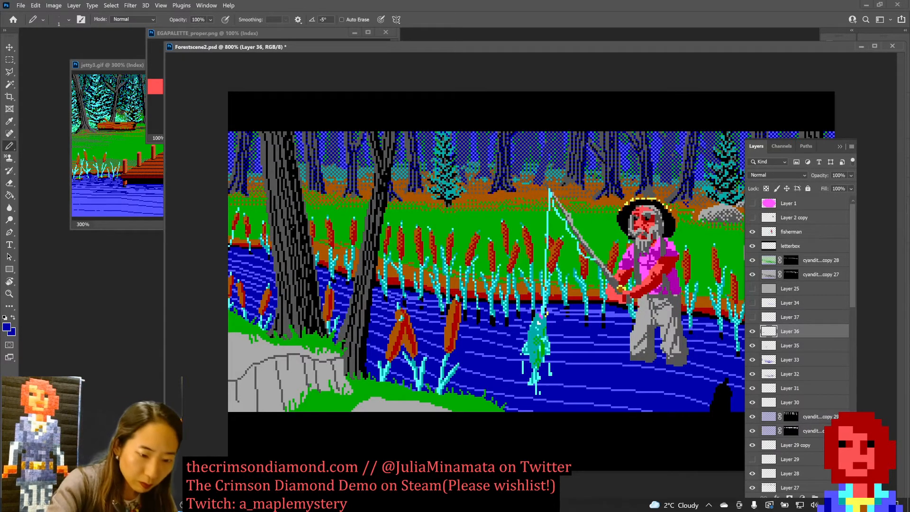
pyautogui.hotkey('ctrl', 's')
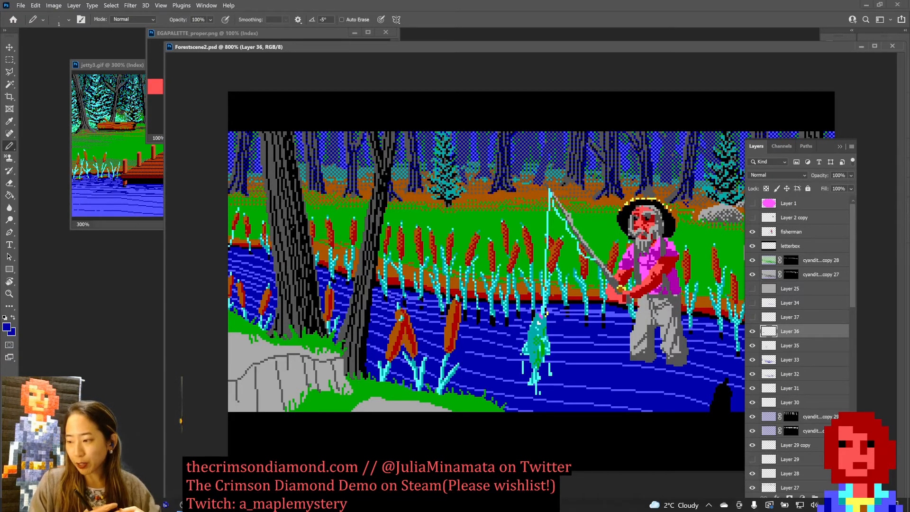
# Step: Touch up the rock and grass edge beside the large tree's base on Layer 36 with sampled light grey, green and dark grey, and save
pyautogui.hotkey('ctrl', '-')
pyautogui.hotkey('ctrl', '-')
pyautogui.hotkey('ctrl', '-')
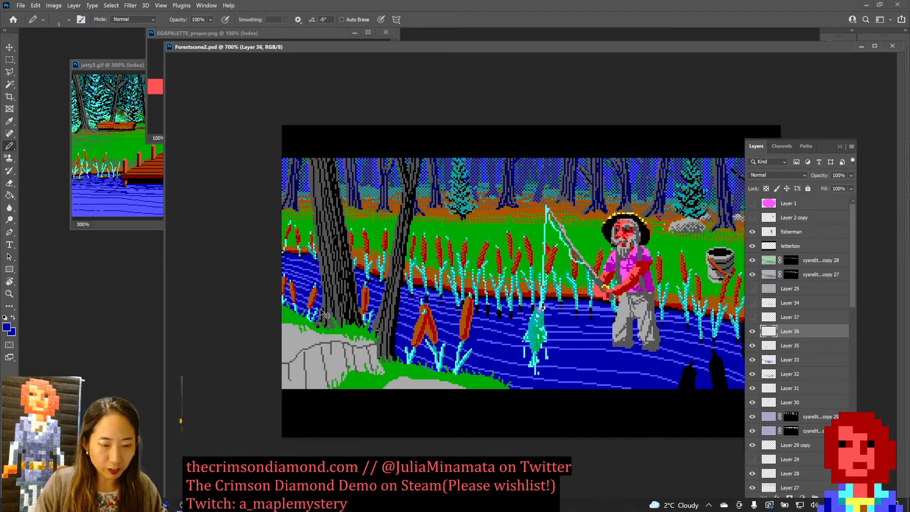
pyautogui.hotkey('ctrl', '+')
pyautogui.hotkey('ctrl', '+')
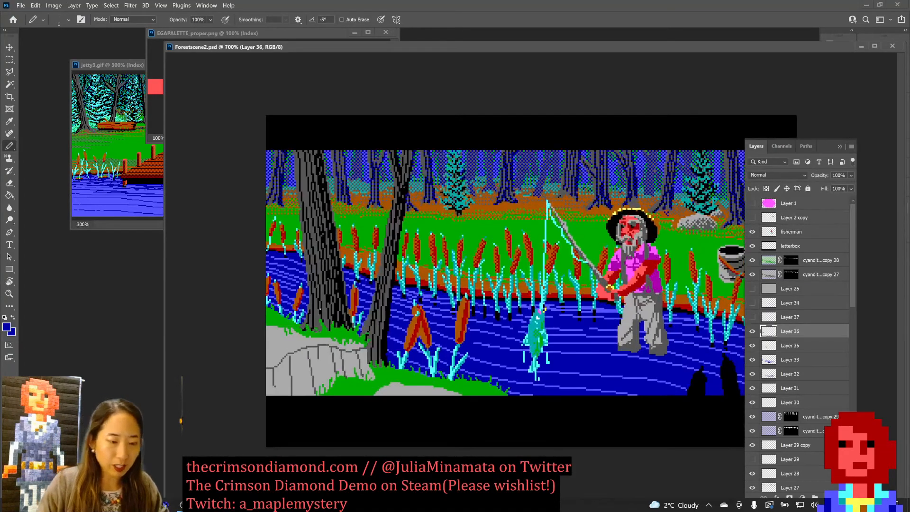
pyautogui.keyDown('alt'); pyautogui.click(279, 351); pyautogui.keyUp('alt')
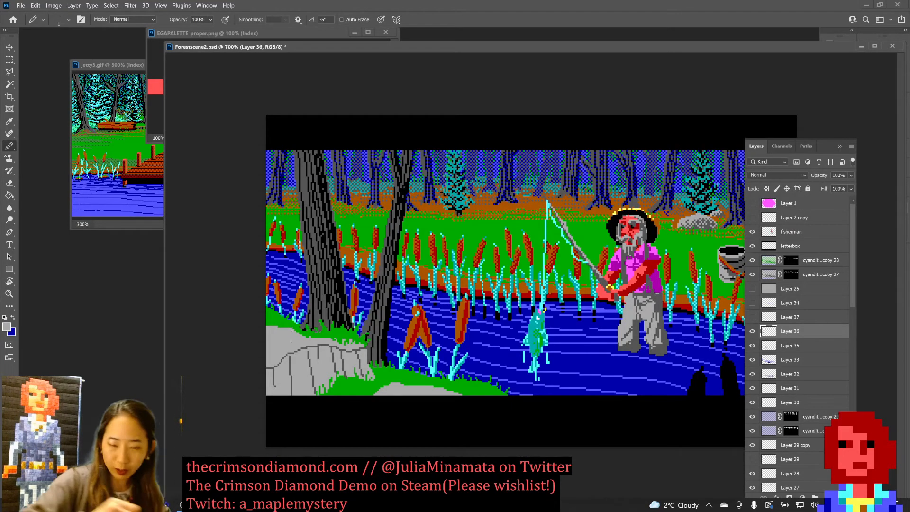
pyautogui.keyDown('alt'); pyautogui.click(282, 327); pyautogui.keyUp('alt')
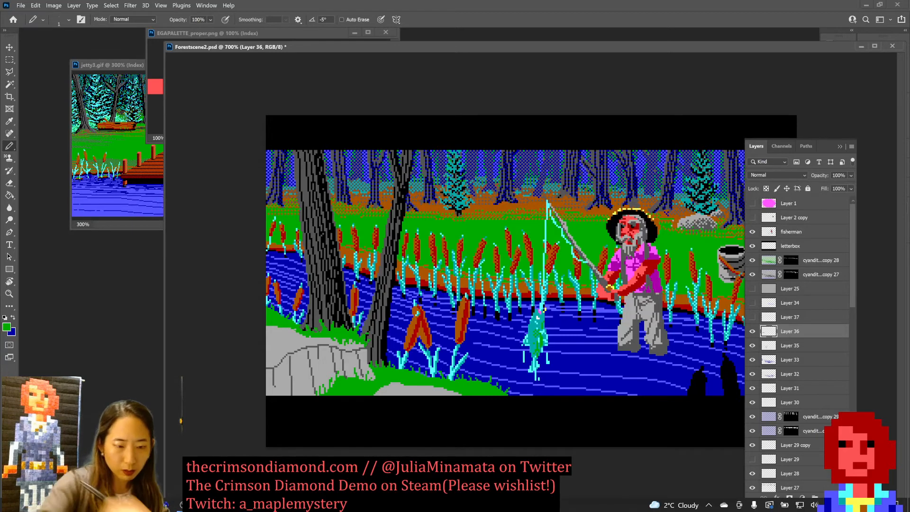
pyautogui.keyDown('alt'); pyautogui.click(309, 319); pyautogui.keyUp('alt')
pyautogui.hotkey('ctrl', 's')
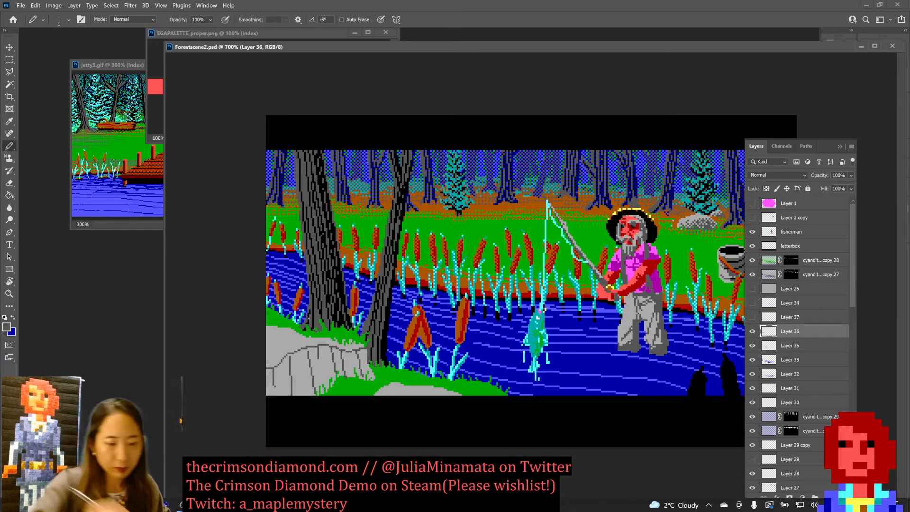
# Step: Extend roots from the large tree's base into the grass on Layer 36 using sampled dark grey and black, and save
pyautogui.keyDown('alt'); pyautogui.click(304, 322); pyautogui.keyUp('alt')
pyautogui.hotkey('ctrl', 's')
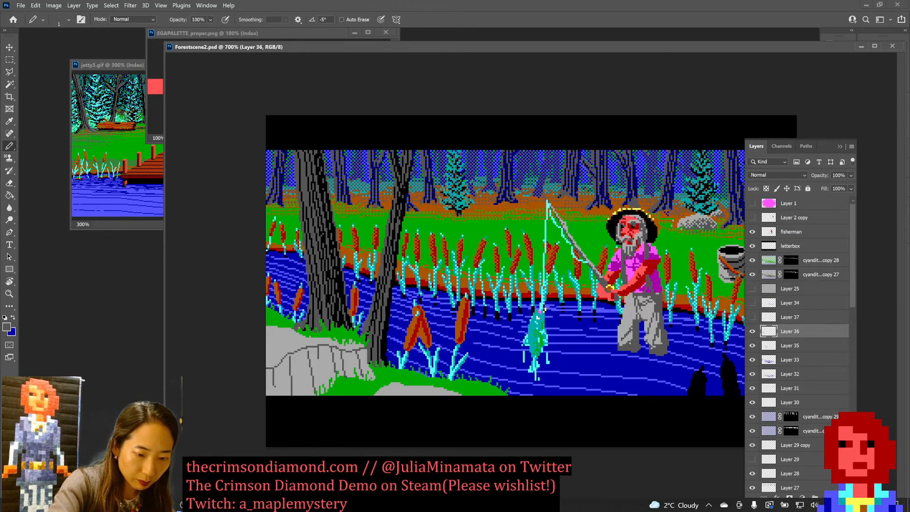
pyautogui.keyDown('alt'); pyautogui.click(309, 328); pyautogui.keyUp('alt')
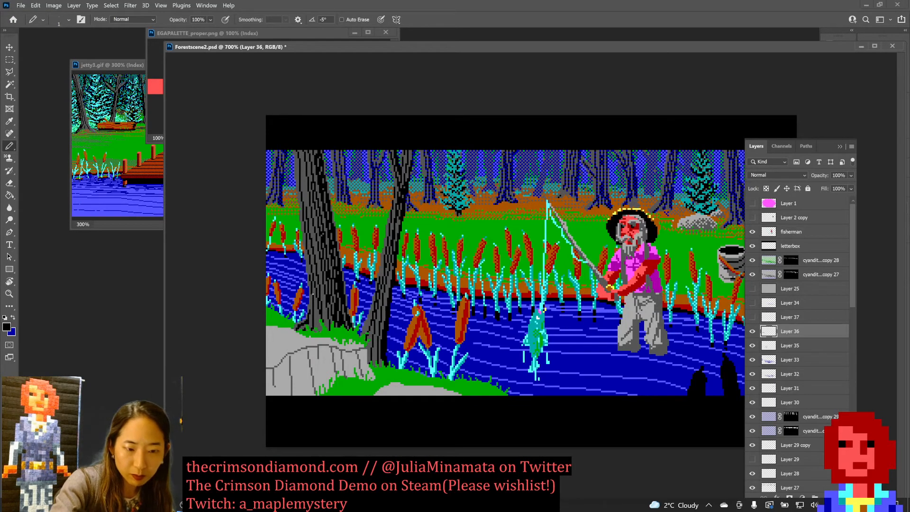
pyautogui.keyDown('alt'); pyautogui.click(294, 344); pyautogui.keyUp('alt')
pyautogui.keyDown('alt'); pyautogui.click(291, 347); pyautogui.keyUp('alt')
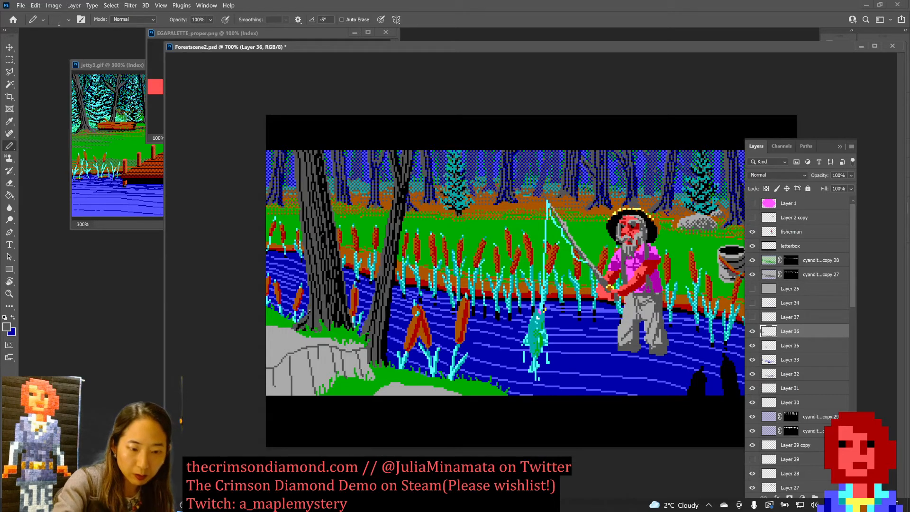
pyautogui.hotkey('ctrl', 's')
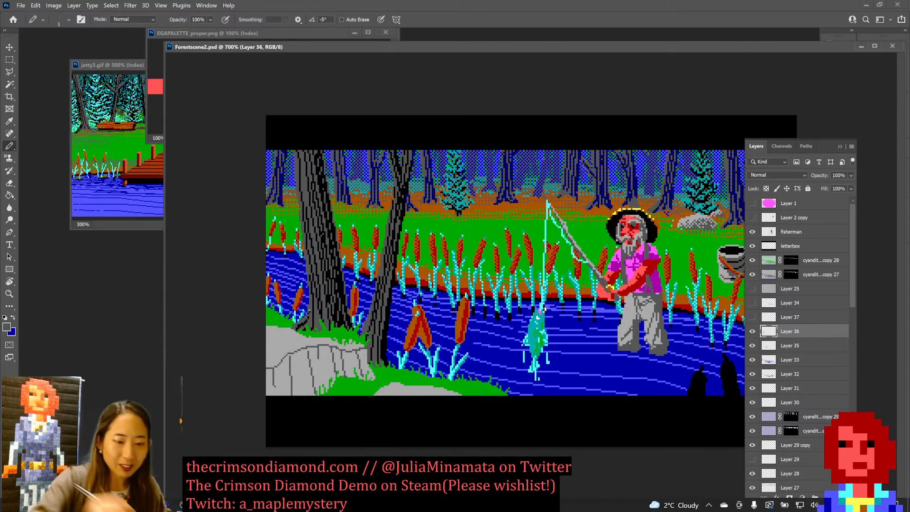
# Step: Refine the shading of the large tree's roots on Layer 36 with black and dark grey pixels, and save
pyautogui.keyDown('alt'); pyautogui.click(304, 326); pyautogui.keyUp('alt')
pyautogui.keyDown('alt'); pyautogui.click(302, 326); pyautogui.keyUp('alt')
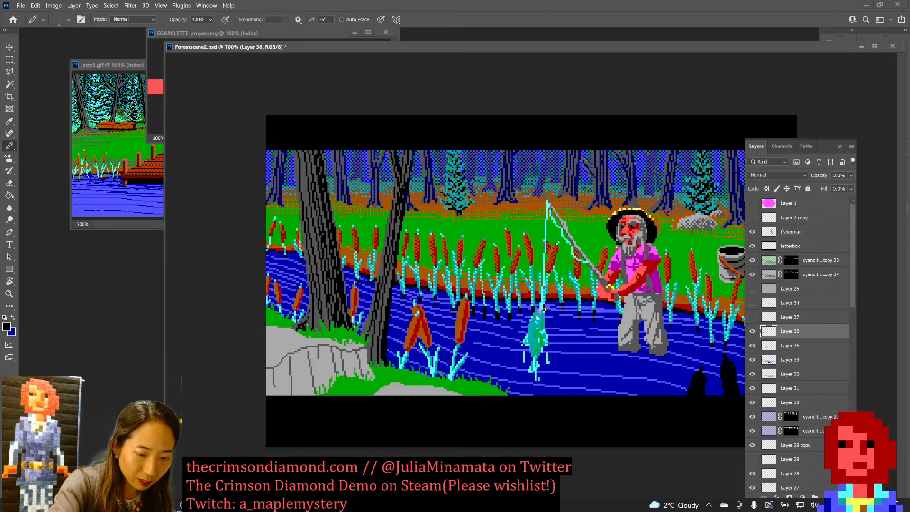
pyautogui.moveTo(310, 320); pyautogui.dragTo(311, 329)
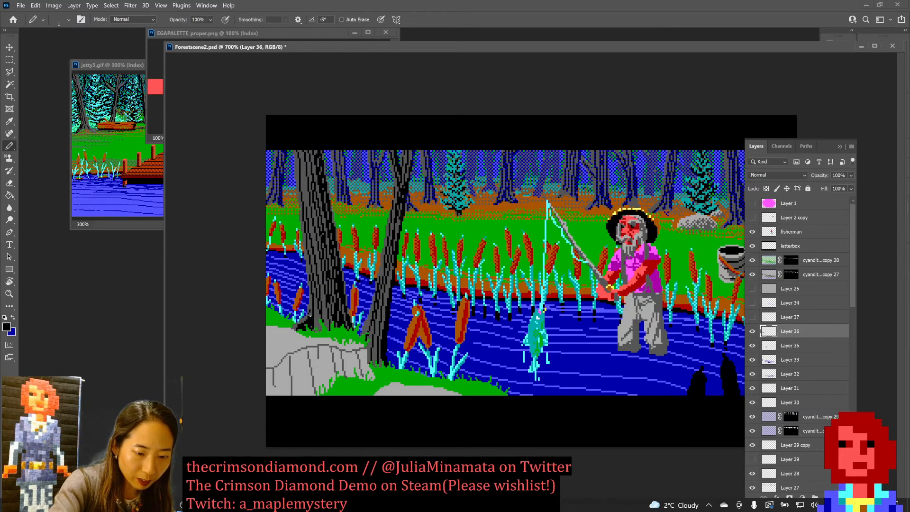
pyautogui.keyDown('alt'); pyautogui.click(313, 342); pyautogui.keyUp('alt')
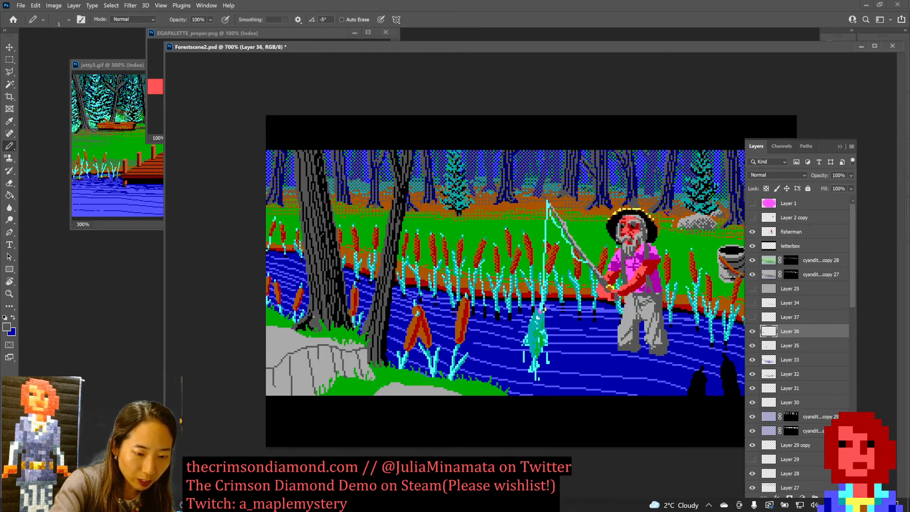
pyautogui.keyDown('alt'); pyautogui.click(314, 314); pyautogui.keyUp('alt')
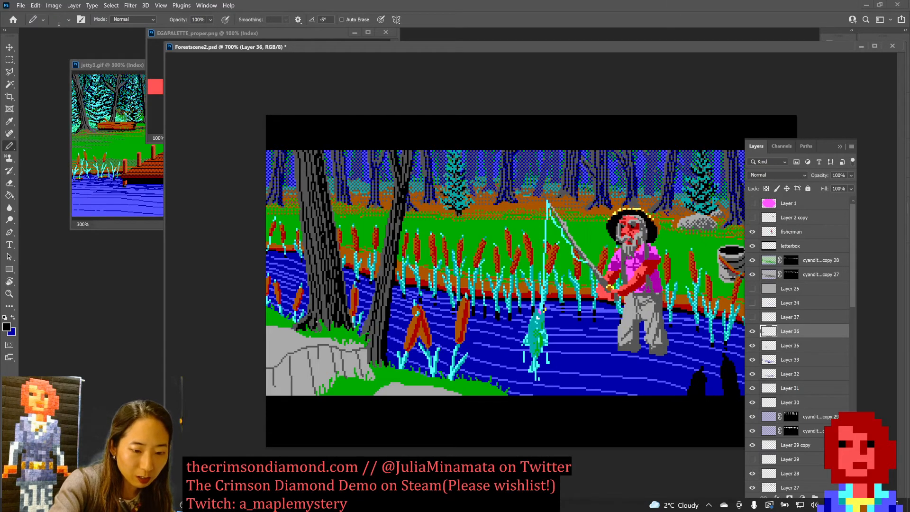
pyautogui.hotkey('ctrl', 's')
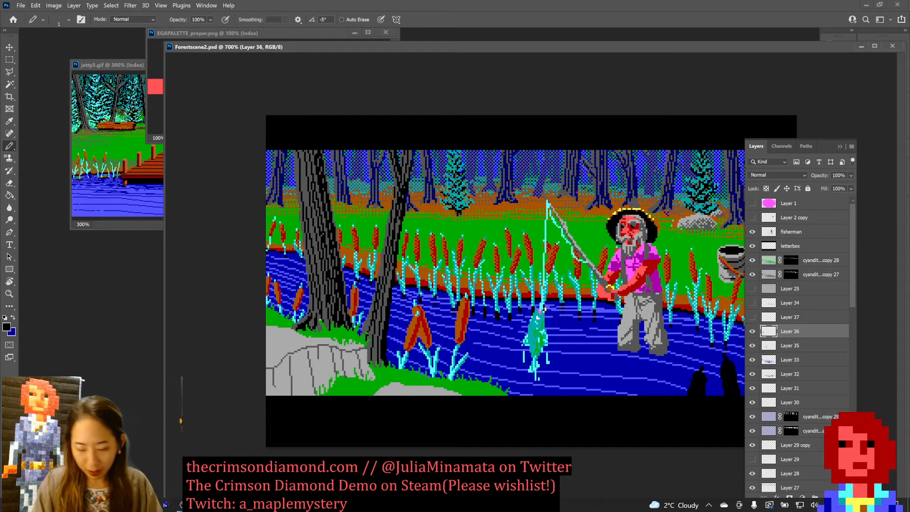
# Step: Duplicate the fisherman layer as a backup, select the original fisherman layer, and save the file
pyautogui.hotkey('ctrl', '-')
pyautogui.hotkey('ctrl', '-')
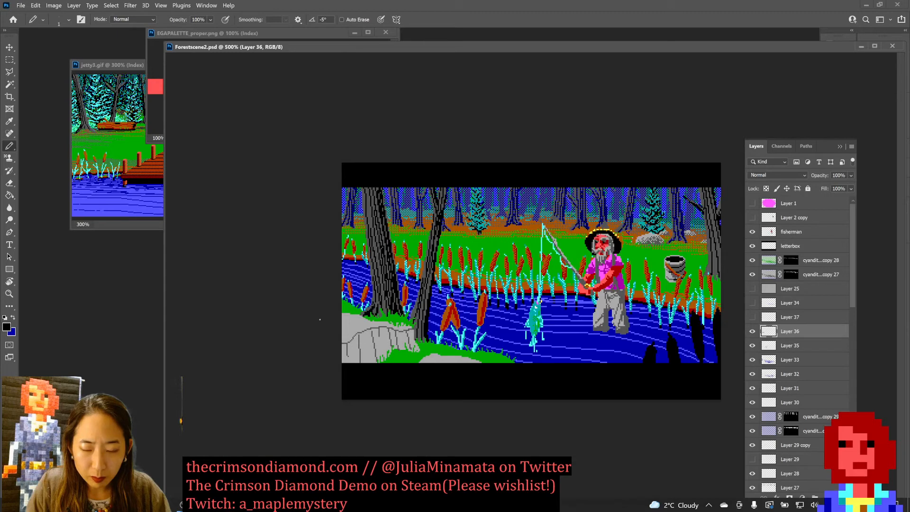
pyautogui.click(789, 231)
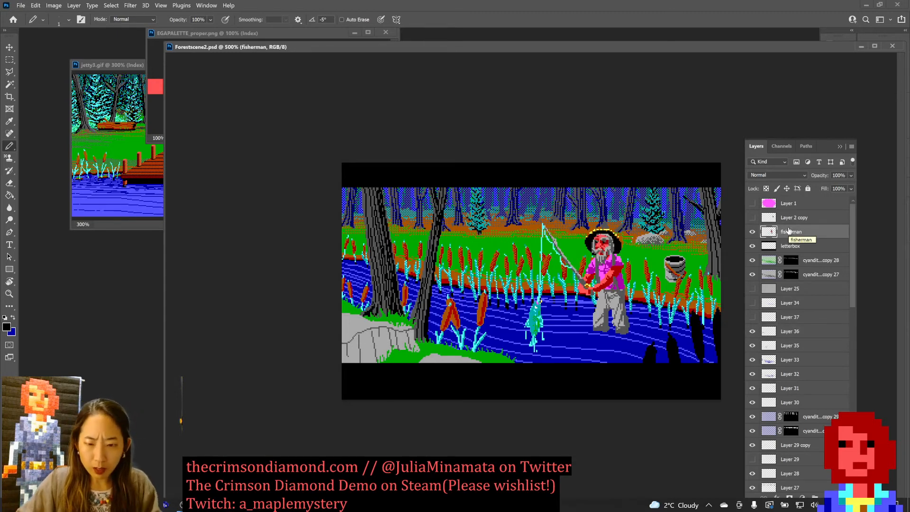
pyautogui.rightClick(800, 230)
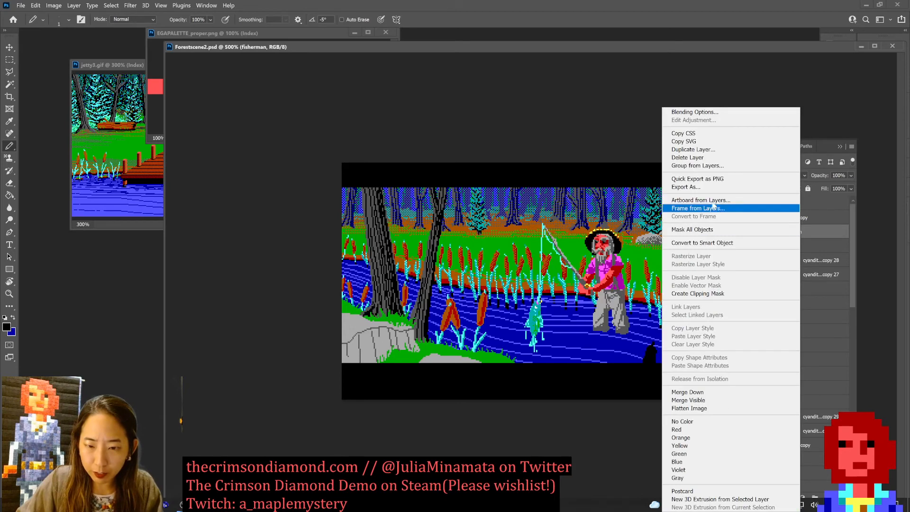
pyautogui.click(707, 150)
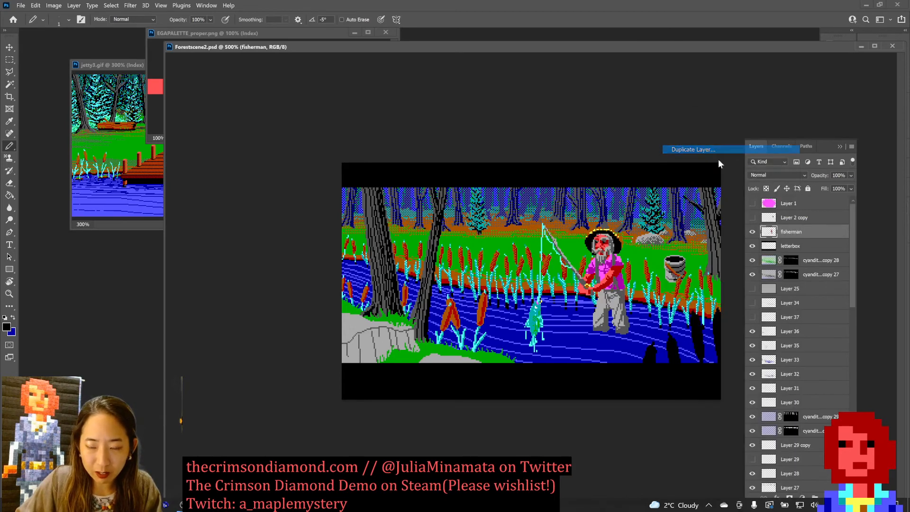
pyautogui.press('Return')
pyautogui.click(796, 246)
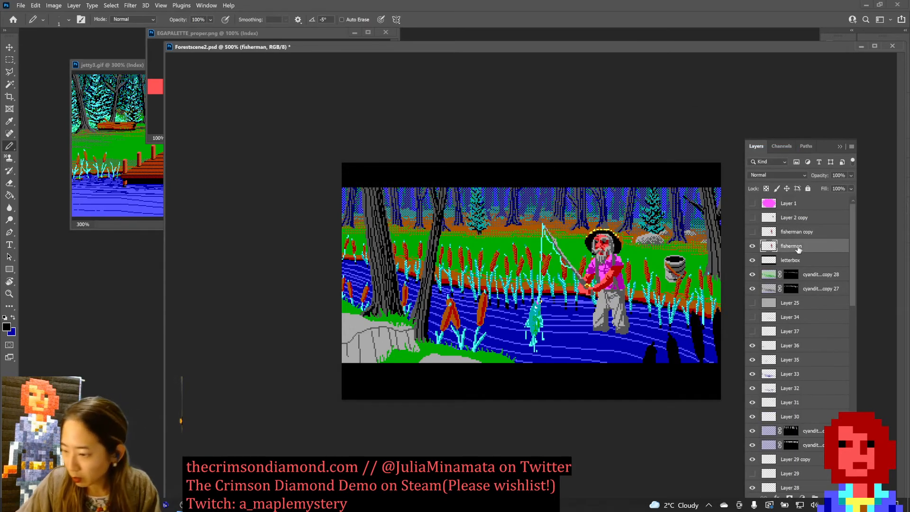
pyautogui.hotkey('ctrl', '=')
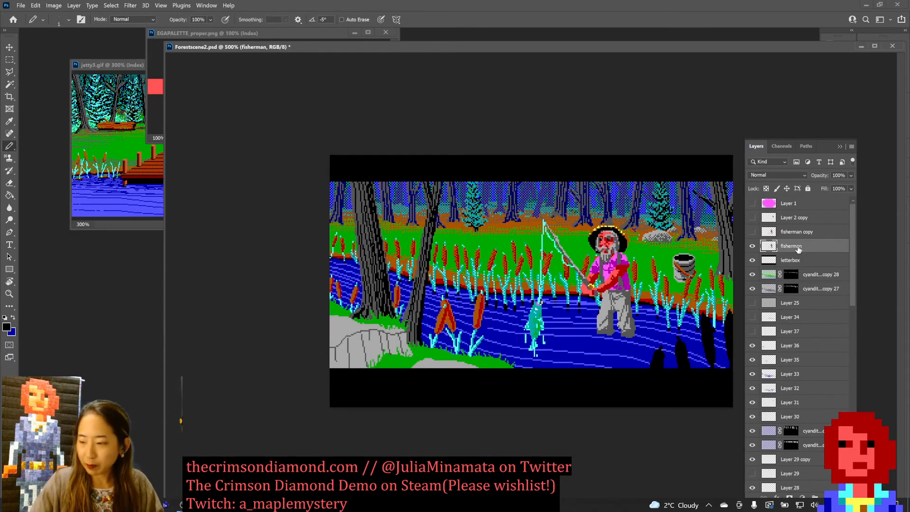
pyautogui.hotkey('ctrl', 's')
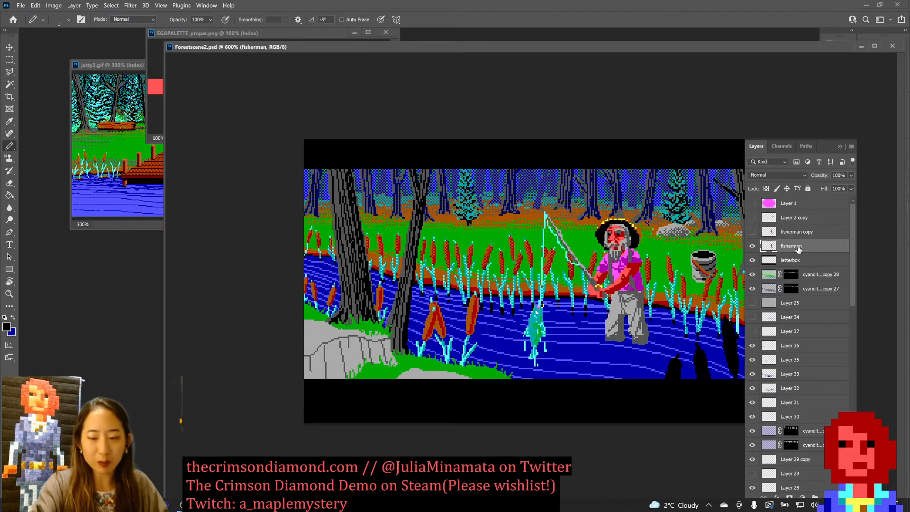
# Step: Paint black shadows in the water beneath both of the fisherman's legs on the fisherman layer, and save
pyautogui.hotkey('ctrl', '=')
pyautogui.hotkey('ctrl', '=')
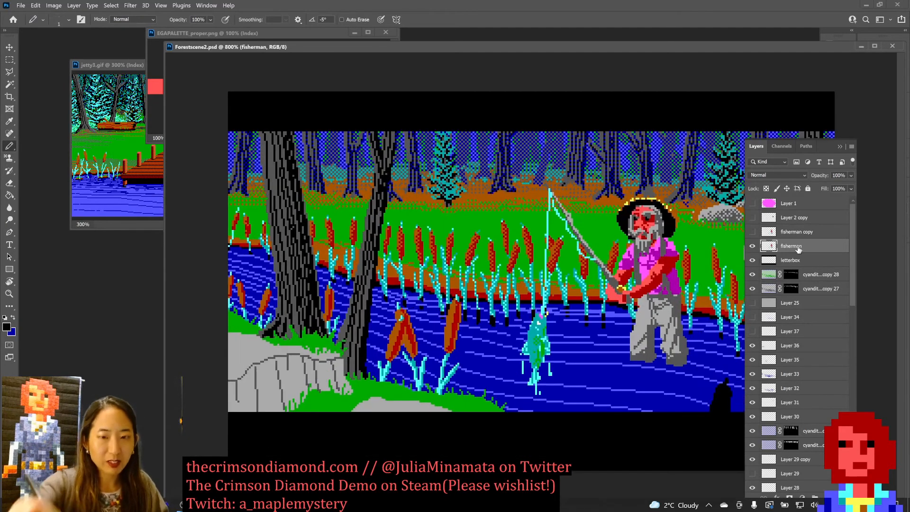
pyautogui.moveTo(623, 47); pyautogui.dragTo(525, 49)
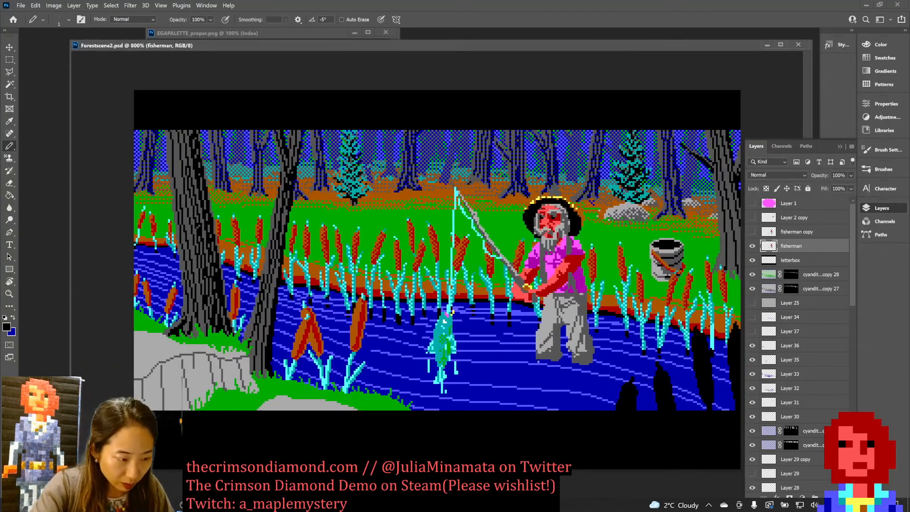
pyautogui.hotkey('ctrl', 's')
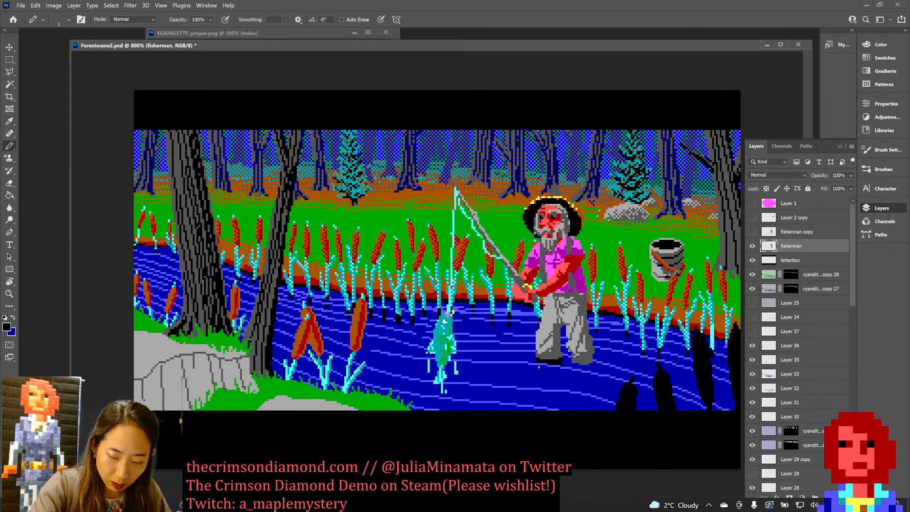
pyautogui.moveTo(543, 368); pyautogui.dragTo(548, 371)
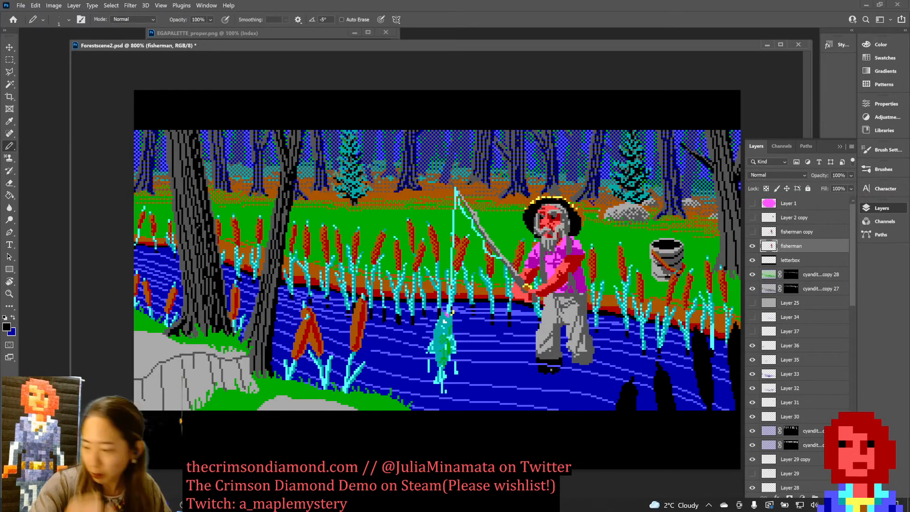
pyautogui.hotkey('ctrl', 's')
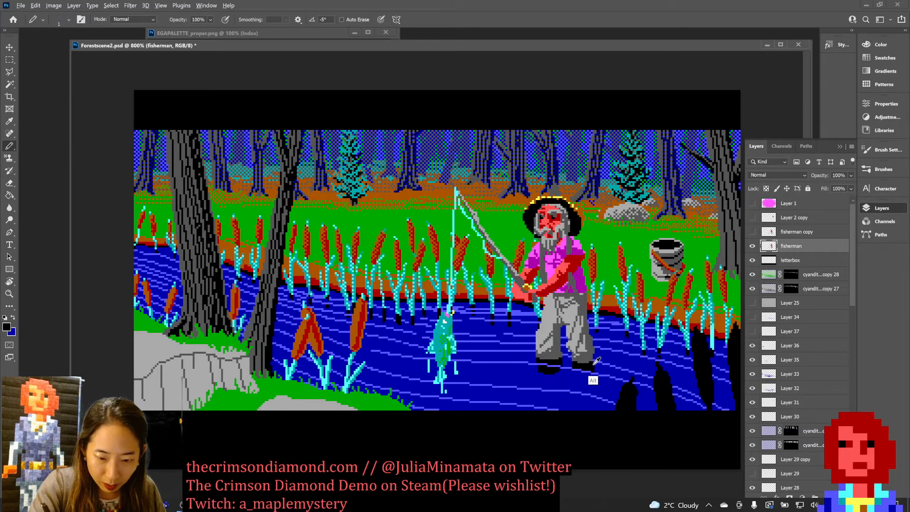
pyautogui.hotkey('ctrl', 's')
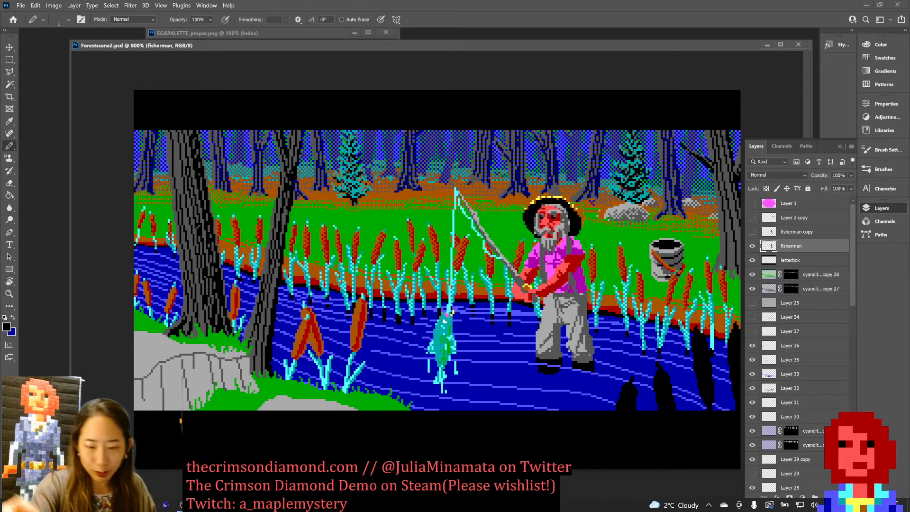
# Step: Add thin black ripple lines below the fisherman's leg shadows, break them up with dark blue, and save
pyautogui.click(578, 373)
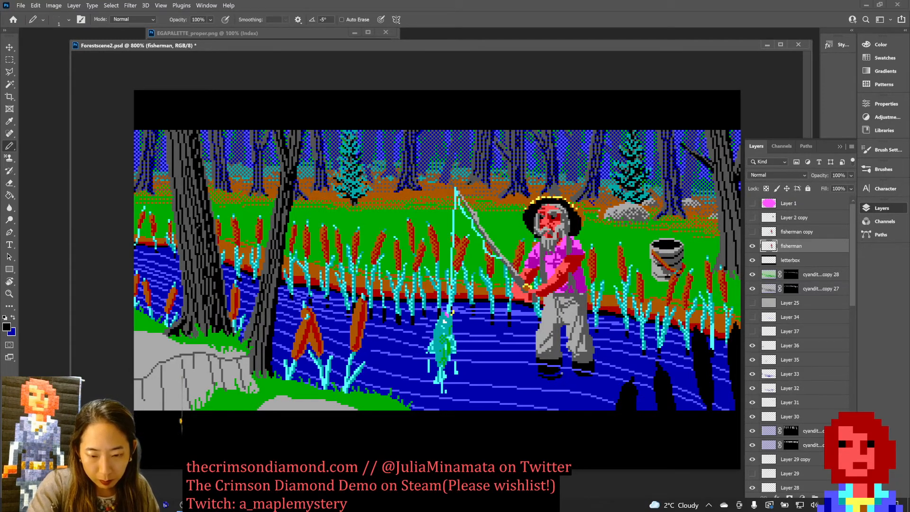
pyautogui.press('x')
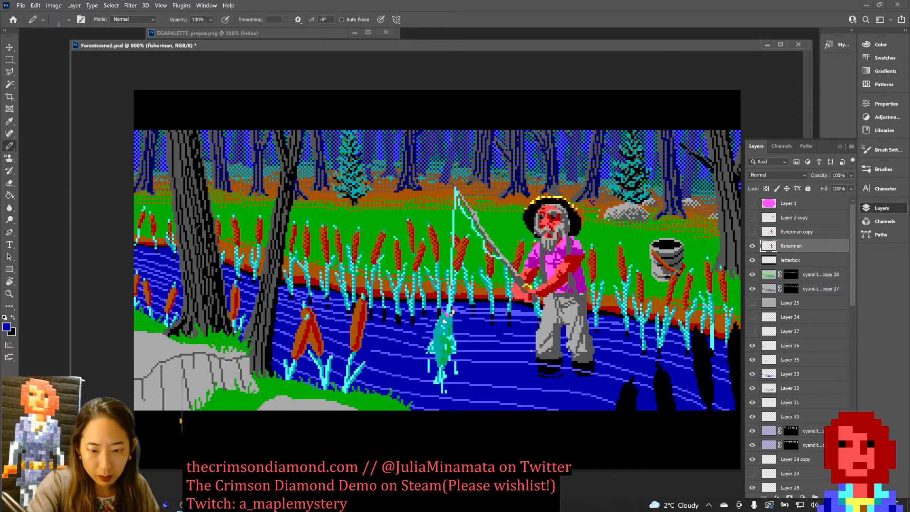
pyautogui.press('x')
pyautogui.press('x')
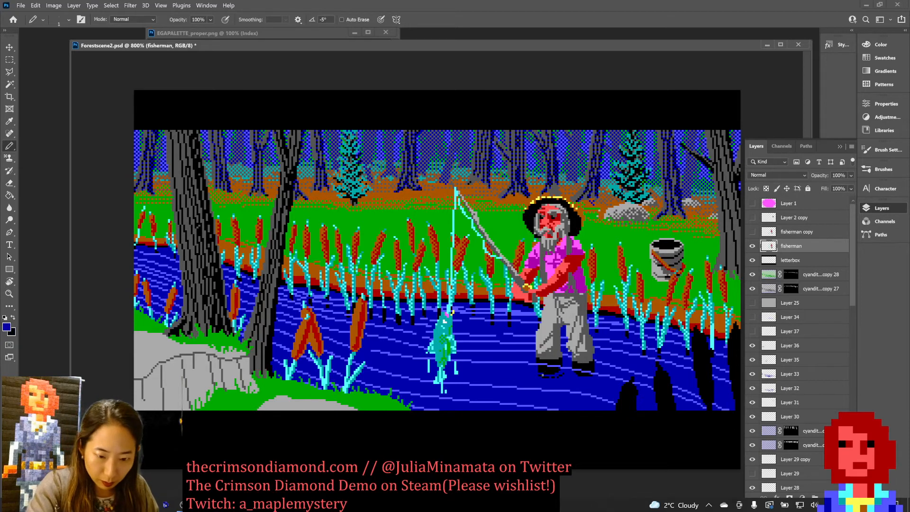
pyautogui.hotkey('ctrl', 's')
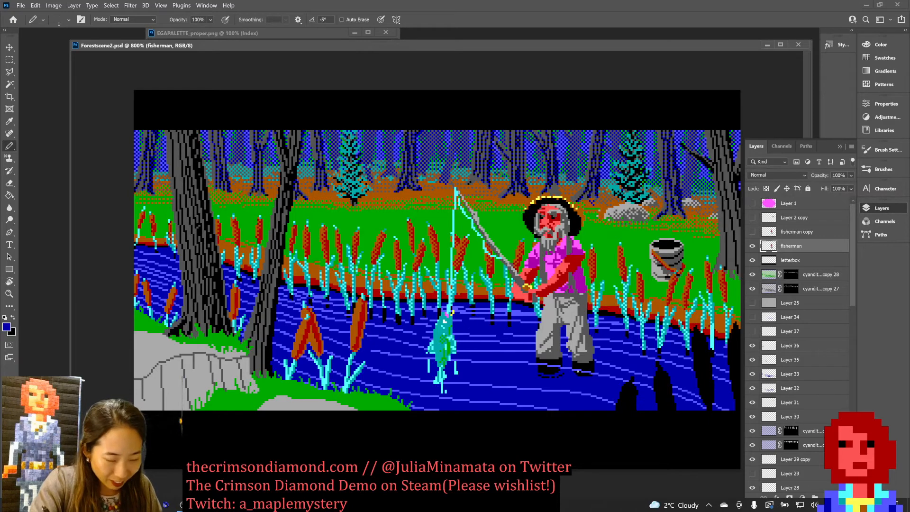
# Step: Add black ripples under the fisherman's leg nearest the bucket, trim them with dark blue, and save
pyautogui.press('x')
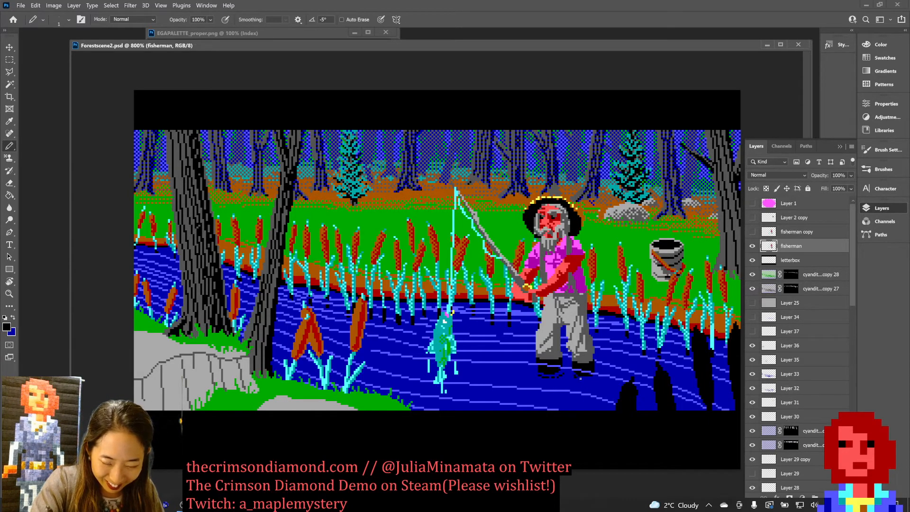
pyautogui.press('x')
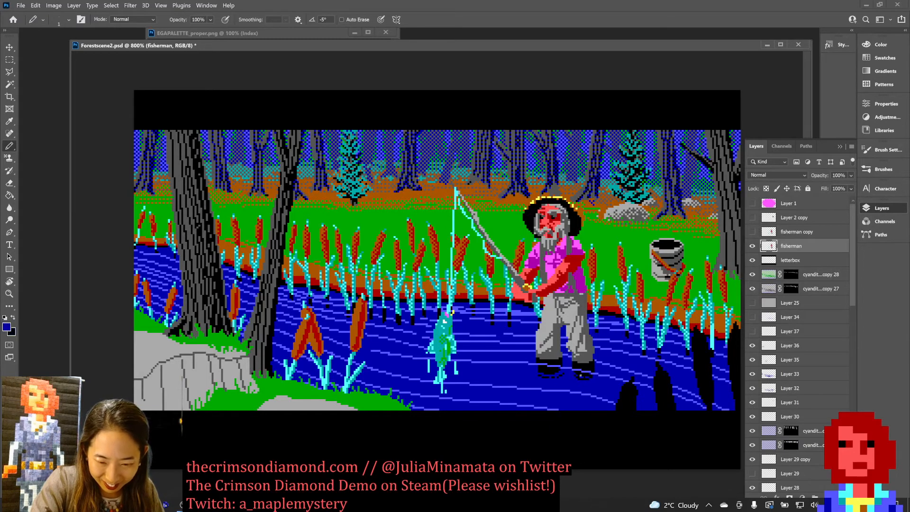
pyautogui.hotkey('ctrl', 's')
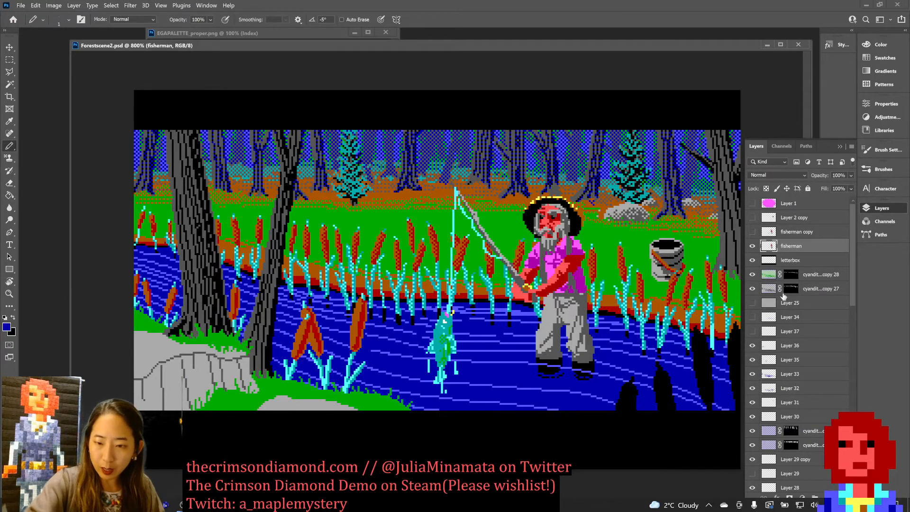
# Step: Create a new empty layer directly above Layer 36
pyautogui.click(785, 345)
pyautogui.hotkey('ctrl', 'shift', 'n')
pyautogui.press('Return')
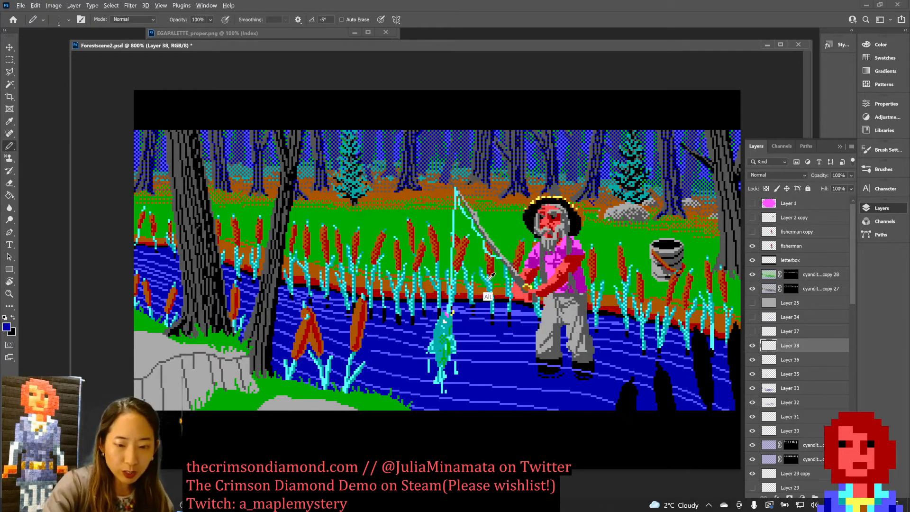
# Step: Retouch the small cattails on the far bank beside the leftmost tree on Layer 38, using green, light cyan, dark cyan and brown sampled from the scene
pyautogui.keyDown('alt'); pyautogui.click(488, 303); pyautogui.keyUp('alt')
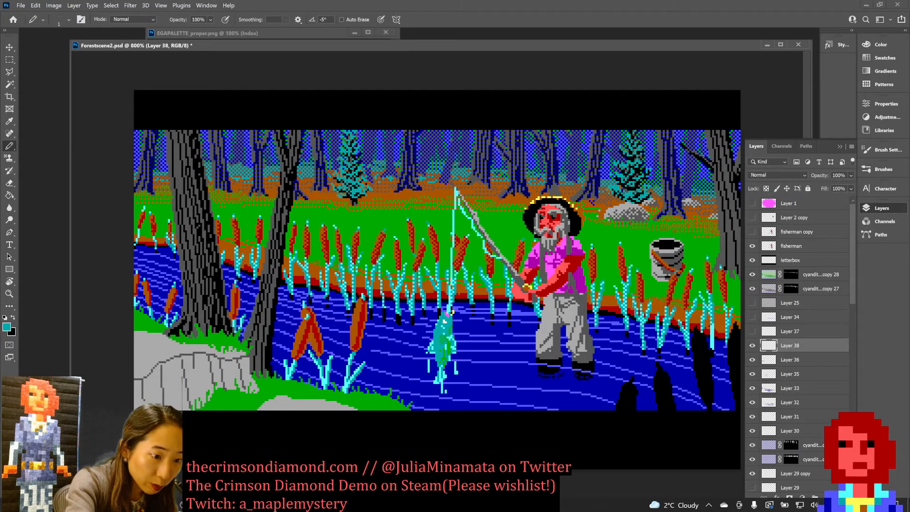
pyautogui.keyDown('alt'); pyautogui.click(148, 208); pyautogui.keyUp('alt')
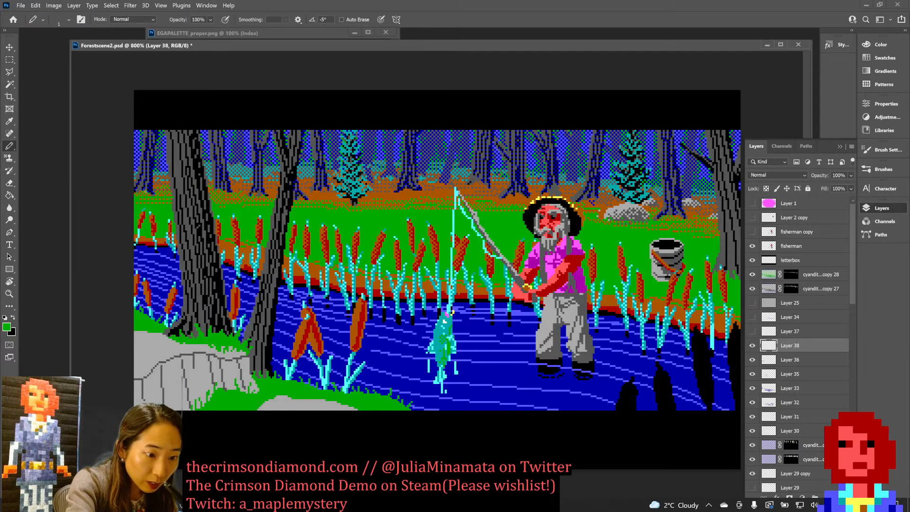
pyautogui.keyDown('alt'); pyautogui.click(153, 231); pyautogui.keyUp('alt')
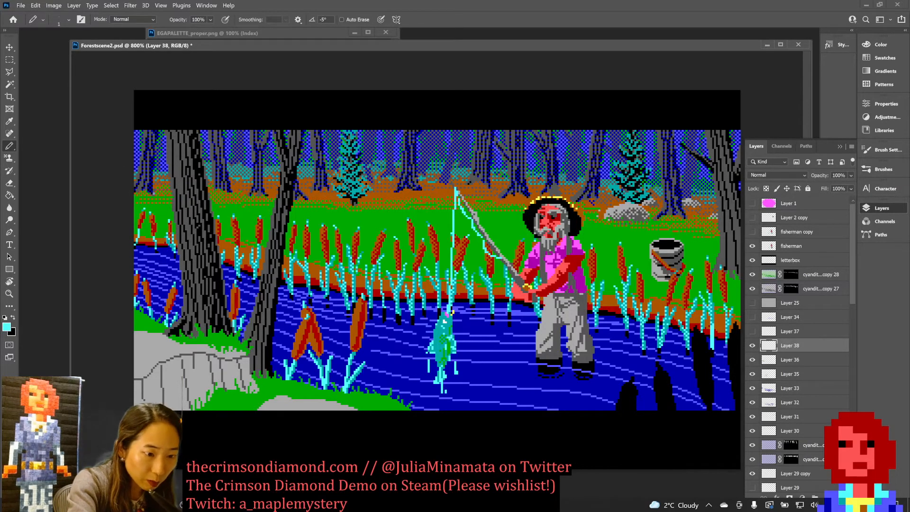
pyautogui.press('x')
pyautogui.keyDown('alt'); pyautogui.click(156, 244); pyautogui.keyUp('alt')
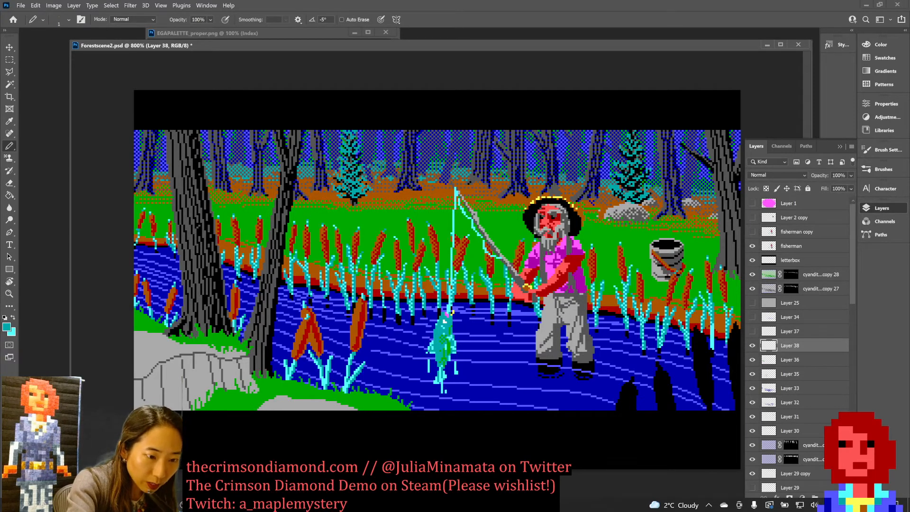
pyautogui.keyDown('alt'); pyautogui.click(165, 249); pyautogui.keyUp('alt')
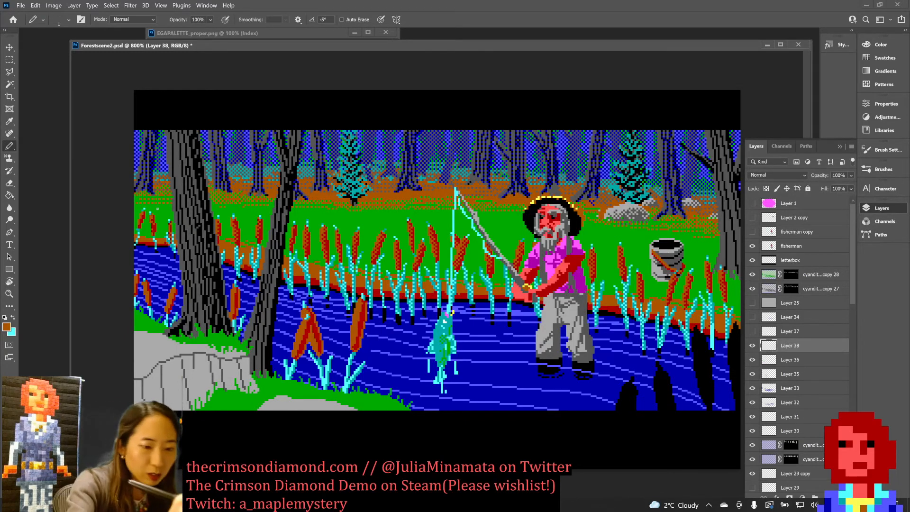
# Step: Refine the middle cattail of the small group beside the leftmost tree with dark cyan, light cyan and green pixels, and save
pyautogui.keyDown('alt'); pyautogui.click(157, 234); pyautogui.keyUp('alt')
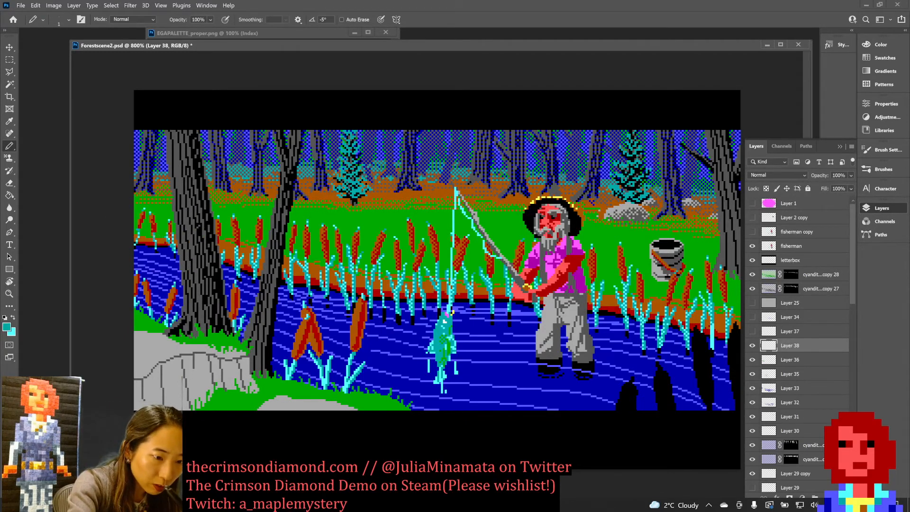
pyautogui.keyDown('alt'); pyautogui.click(159, 234); pyautogui.keyUp('alt')
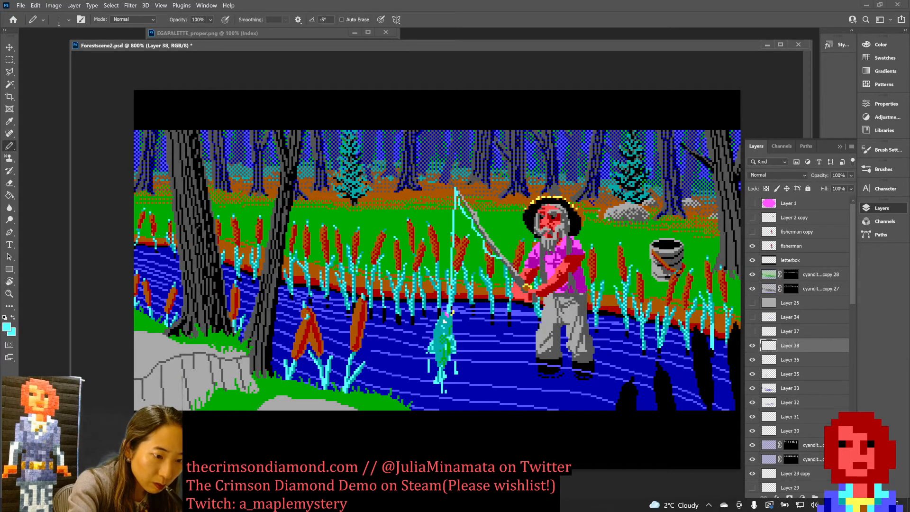
pyautogui.keyDown('alt'); pyautogui.click(150, 234); pyautogui.keyUp('alt')
pyautogui.keyDown('alt'); pyautogui.click(158, 250); pyautogui.keyUp('alt')
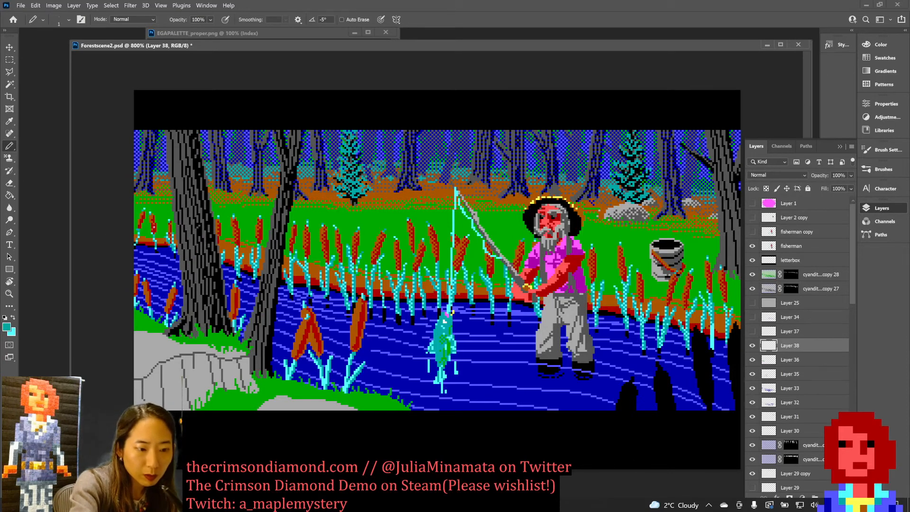
pyautogui.keyDown('alt'); pyautogui.click(157, 226); pyautogui.keyUp('alt')
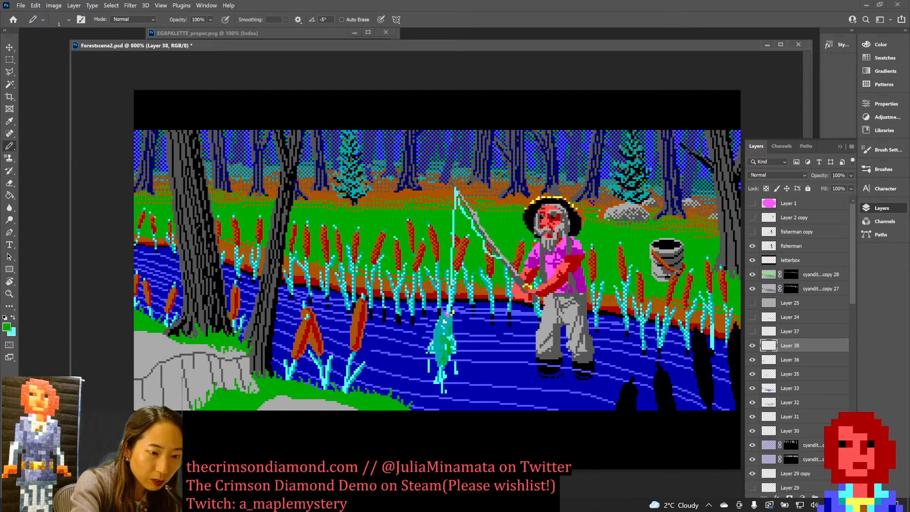
pyautogui.hotkey('ctrl', 's')
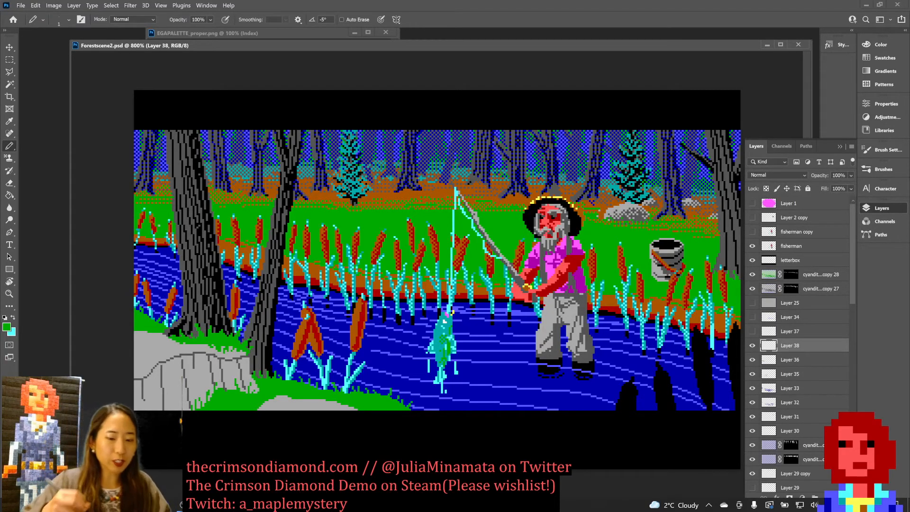
# Step: Clean up the small cattail nearest the canvas edge and the bank beneath it with sampled dark blue, green and dark red
pyautogui.keyDown('alt'); pyautogui.click(140, 247); pyautogui.keyUp('alt')
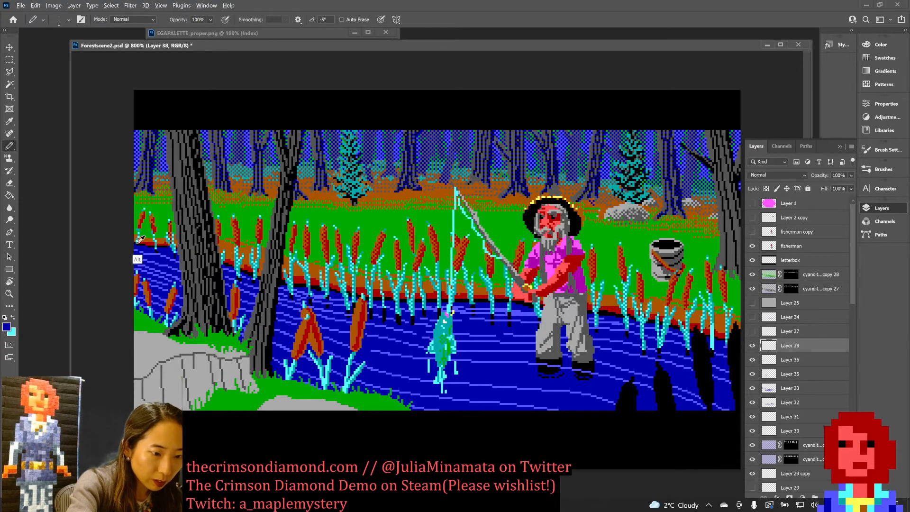
pyautogui.keyDown('alt'); pyautogui.click(141, 241); pyautogui.keyUp('alt')
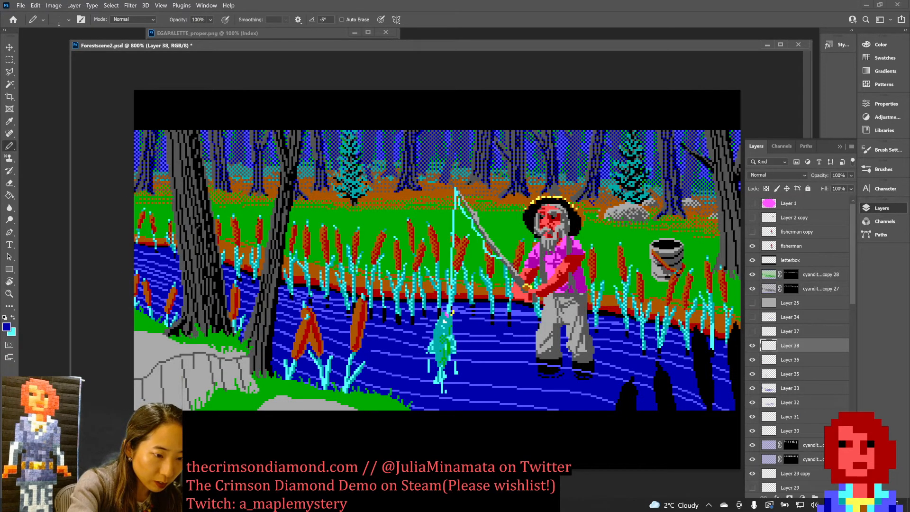
pyautogui.keyDown('alt'); pyautogui.click(142, 207); pyautogui.keyUp('alt')
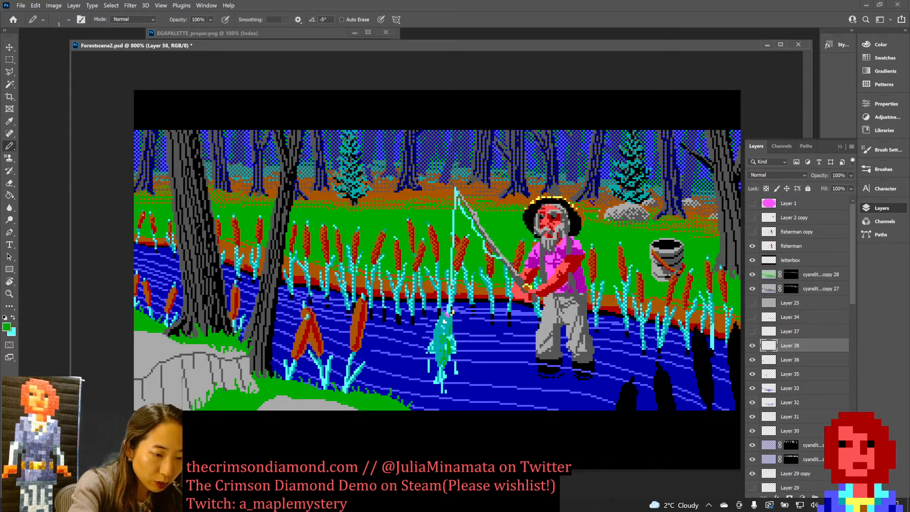
pyautogui.keyDown('alt'); pyautogui.click(141, 240); pyautogui.keyUp('alt')
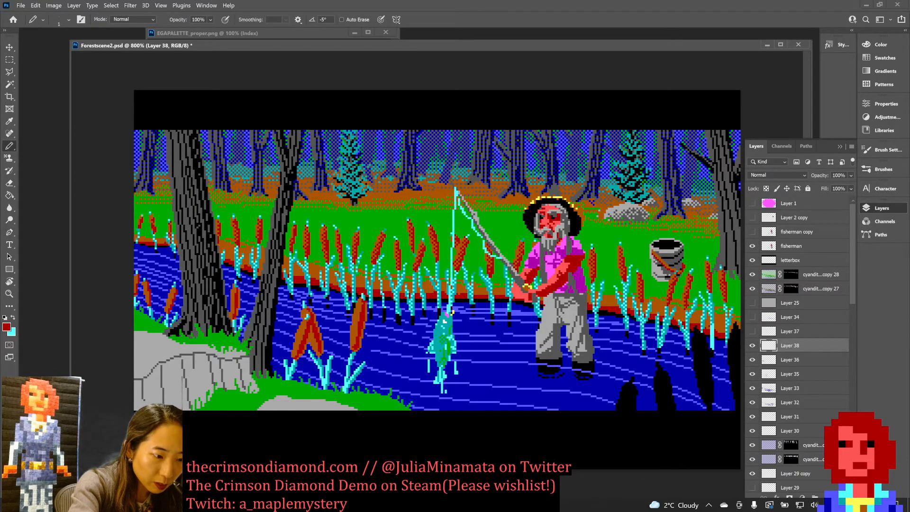
pyautogui.keyDown('alt'); pyautogui.click(149, 211); pyautogui.keyUp('alt')
pyautogui.keyDown('alt'); pyautogui.click(140, 216); pyautogui.keyUp('alt')
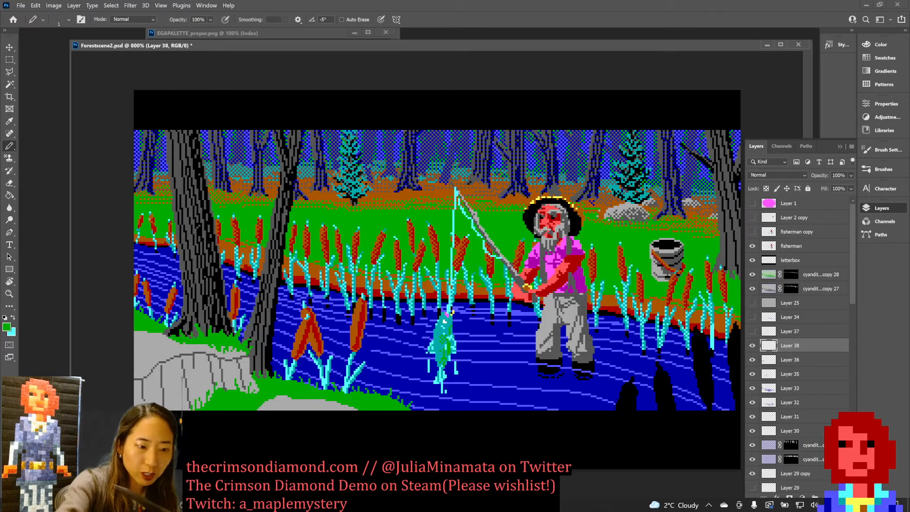
# Step: Touch up the tips of the small cattails near the canvas edge with light cyan and the grass around them with green
pyautogui.keyDown('alt'); pyautogui.click(152, 209); pyautogui.keyUp('alt')
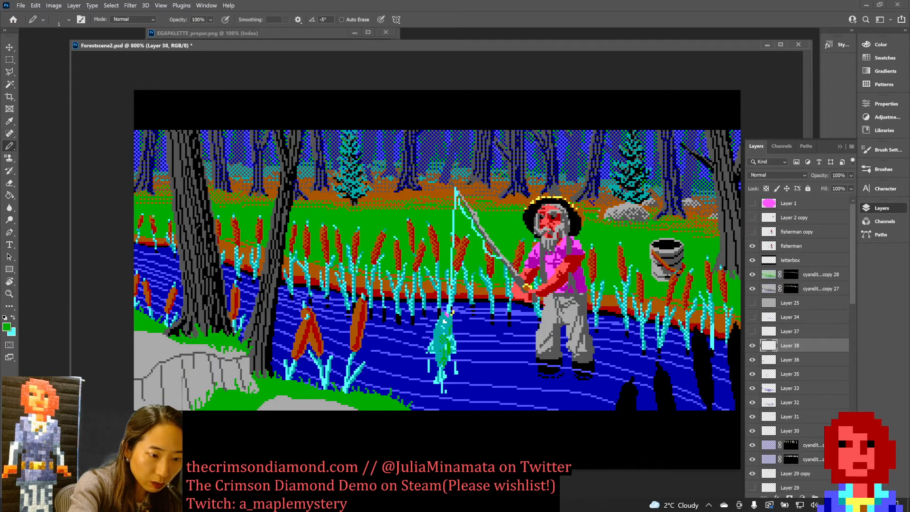
pyautogui.keyDown('alt'); pyautogui.click(141, 216); pyautogui.keyUp('alt')
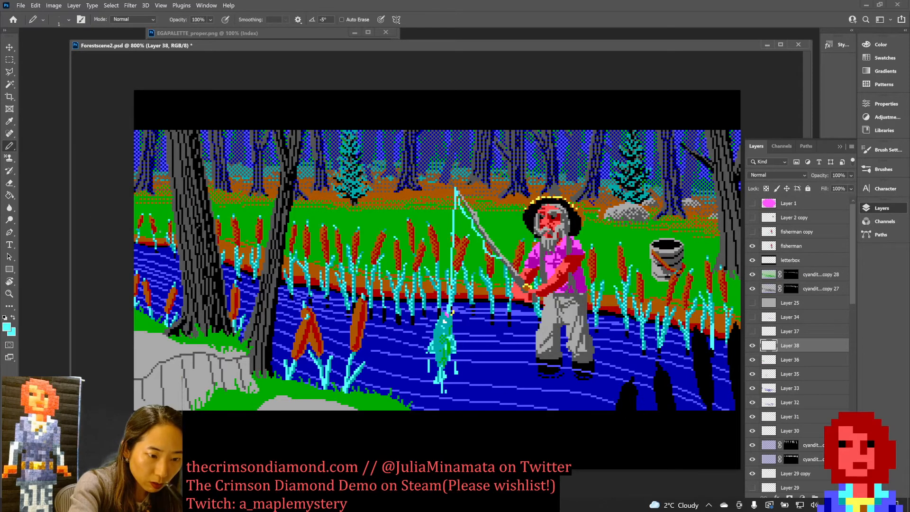
pyautogui.keyDown('alt'); pyautogui.click(160, 233); pyautogui.keyUp('alt')
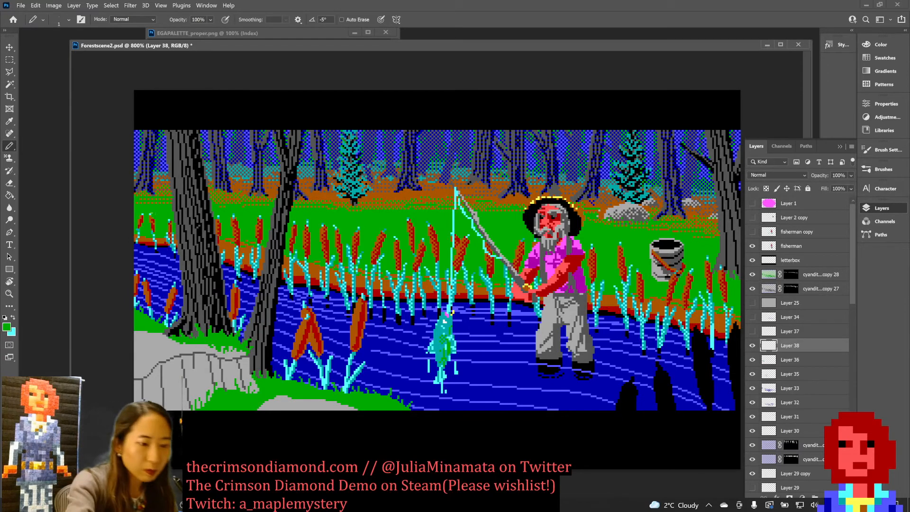
# Step: Reshape the small cattail next to the leftmost tree trunk, painting its stem dark cyan and its surroundings brown and green
pyautogui.keyDown('alt'); pyautogui.click(164, 243); pyautogui.keyUp('alt')
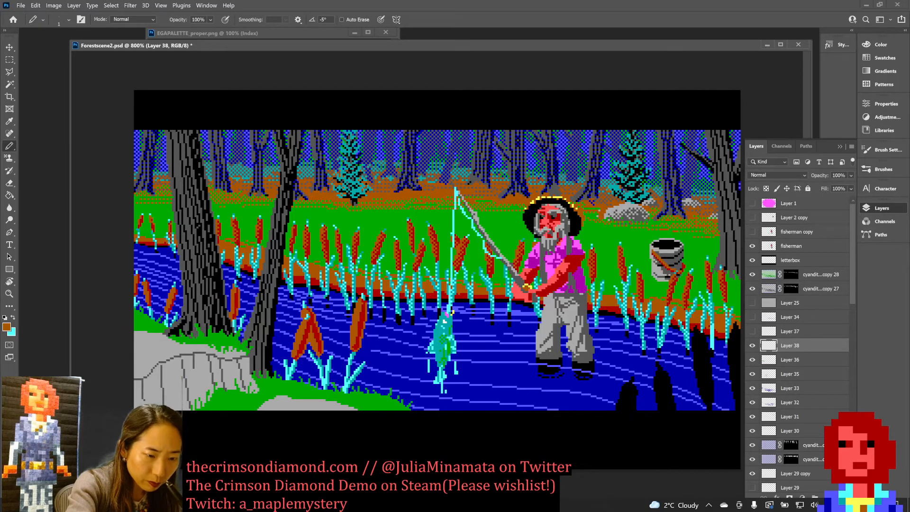
pyautogui.keyDown('alt'); pyautogui.click(166, 226); pyautogui.keyUp('alt')
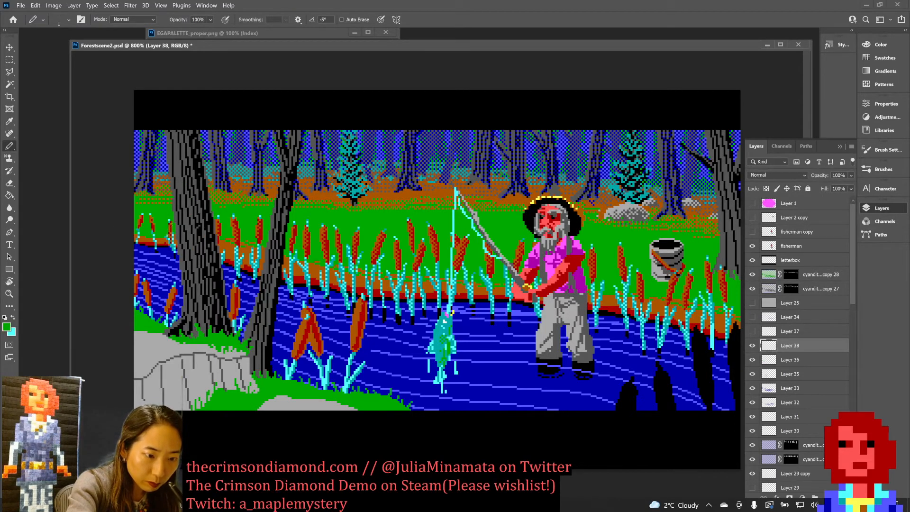
pyautogui.keyDown('alt'); pyautogui.click(171, 233); pyautogui.keyUp('alt')
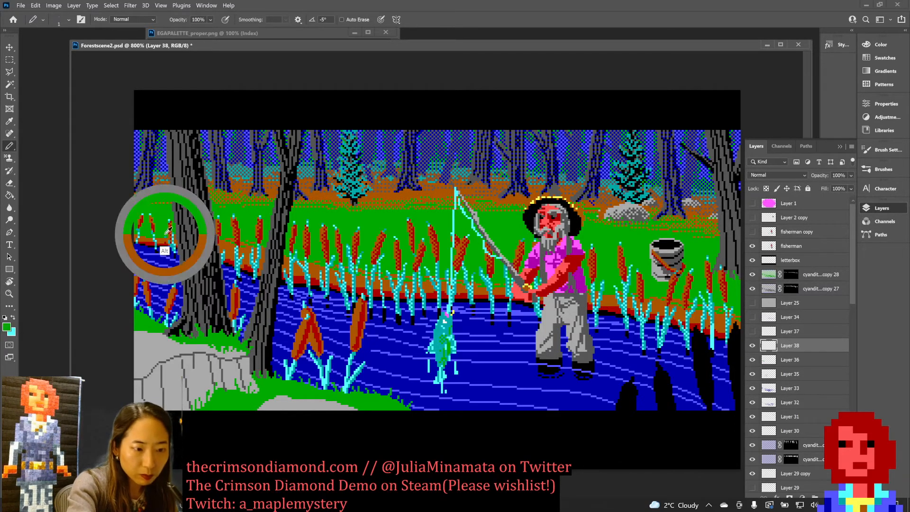
pyautogui.keyDown('alt'); pyautogui.click(167, 241); pyautogui.keyUp('alt')
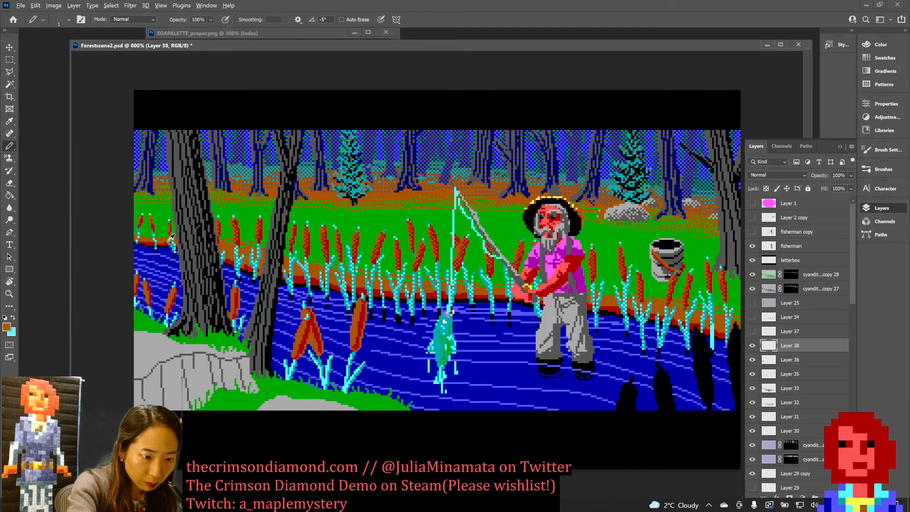
pyautogui.keyDown('alt'); pyautogui.click(170, 262); pyautogui.keyUp('alt')
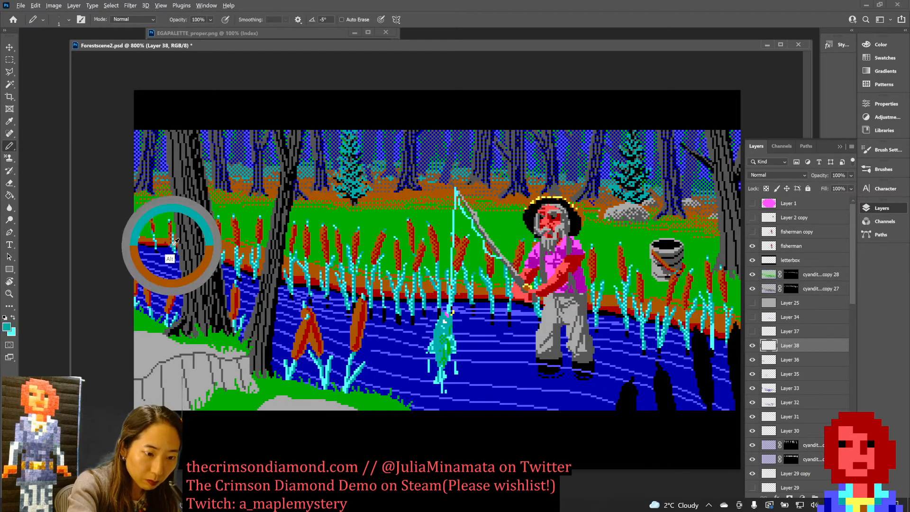
pyautogui.keyDown('alt'); pyautogui.click(178, 262); pyautogui.keyUp('alt')
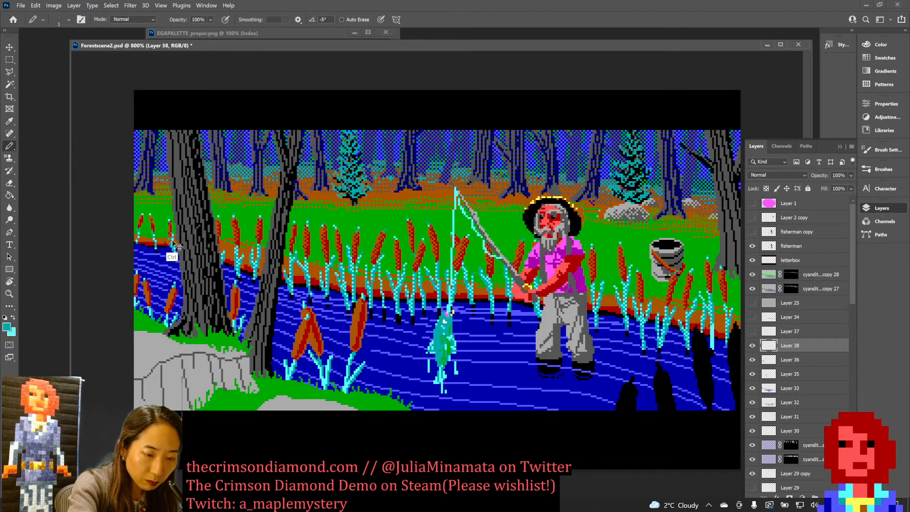
pyautogui.keyDown('alt'); pyautogui.click(174, 256); pyautogui.keyUp('alt')
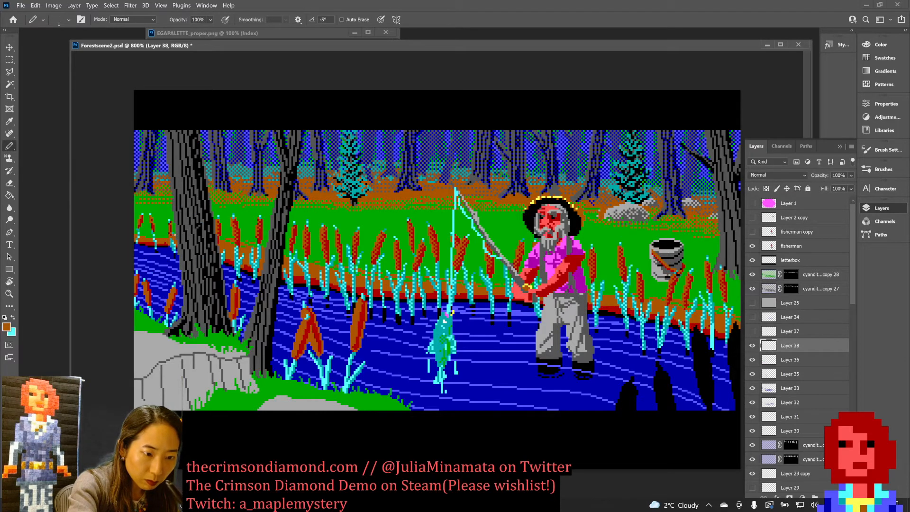
pyautogui.keyDown('alt'); pyautogui.click(174, 231); pyautogui.keyUp('alt')
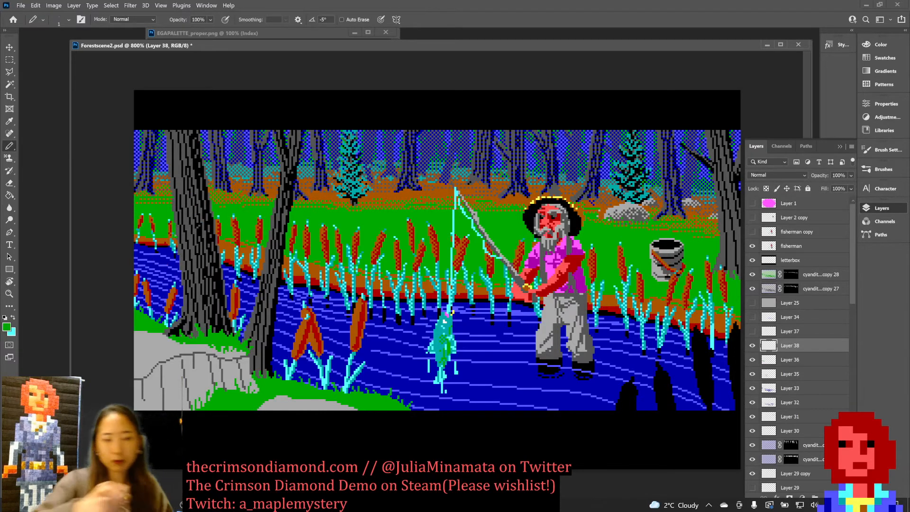
# Step: Tidy the riverbank and trunk edge beside that cattail with dark gray, brown, dark red and black pixels, and save
pyautogui.keyDown('alt'); pyautogui.click(177, 258); pyautogui.keyUp('alt')
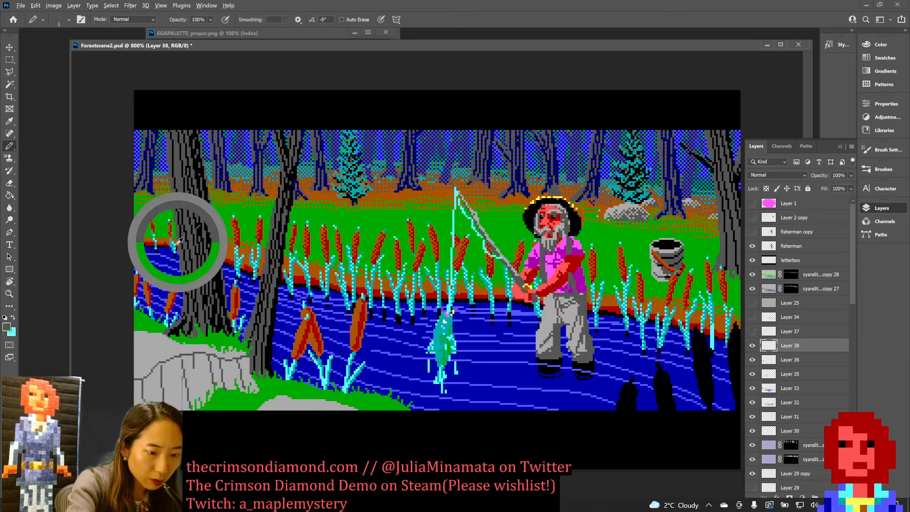
pyautogui.keyDown('alt'); pyautogui.click(178, 240); pyautogui.keyUp('alt')
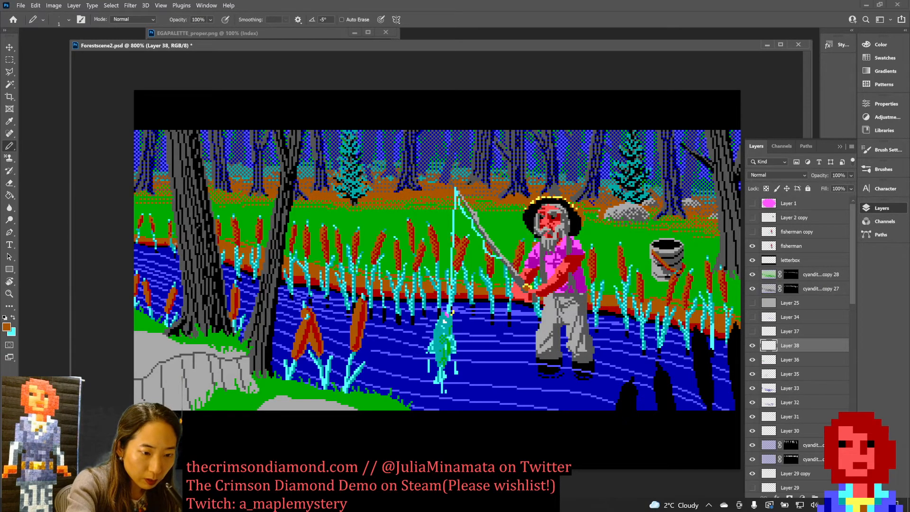
pyautogui.keyDown('alt'); pyautogui.click(172, 244); pyautogui.keyUp('alt')
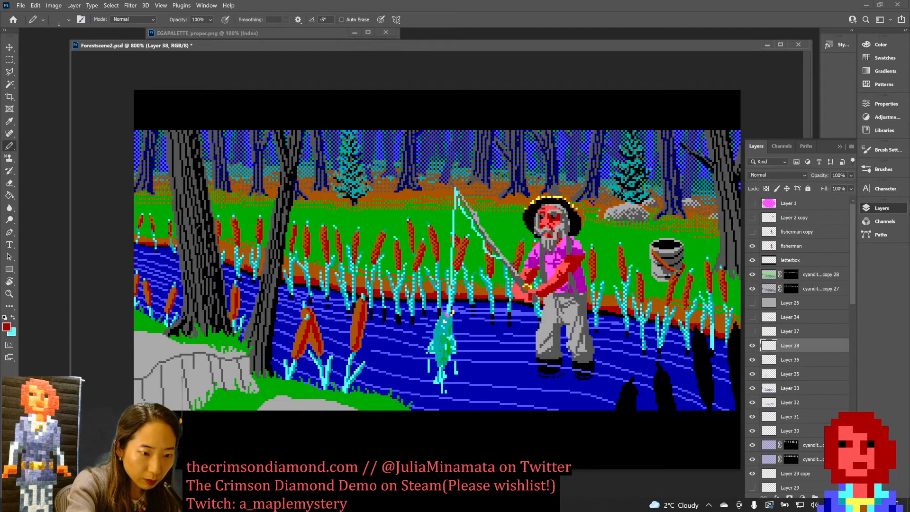
pyautogui.keyDown('alt'); pyautogui.click(176, 249); pyautogui.keyUp('alt')
pyautogui.hotkey('ctrl', 's')
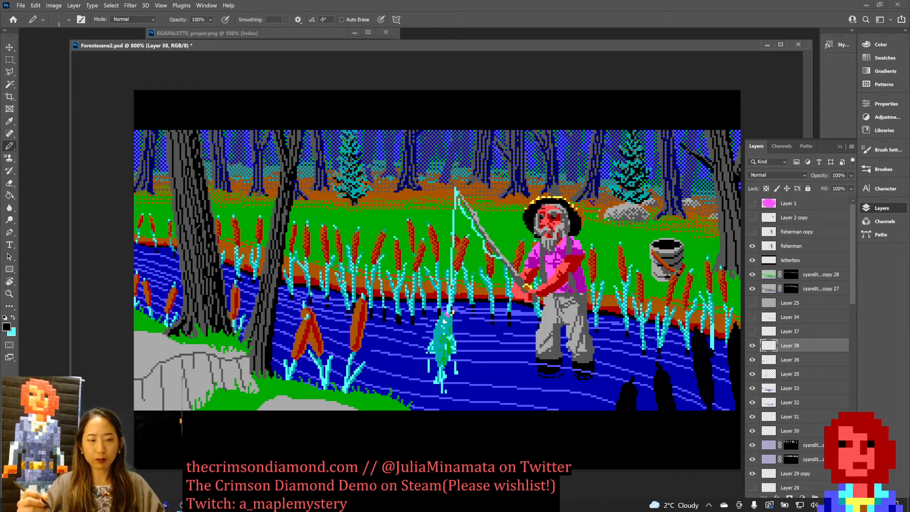
pyautogui.hotkey('ctrl', 's')
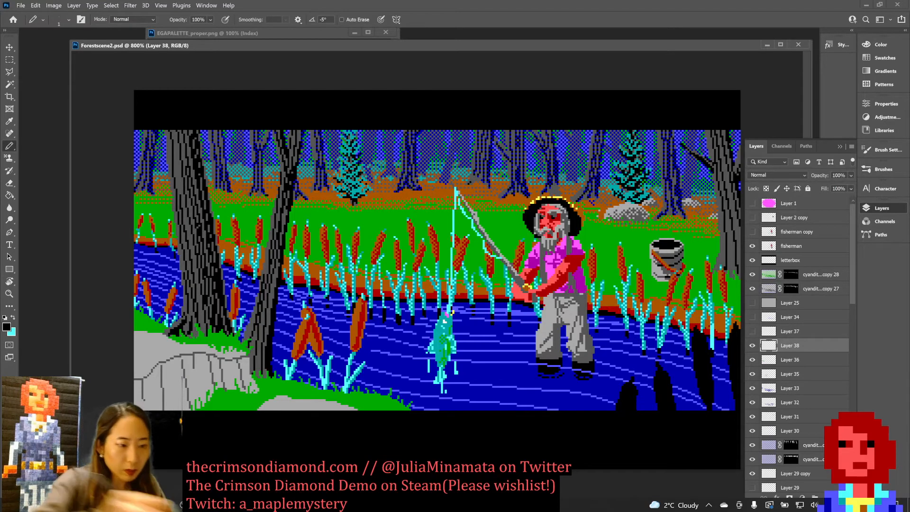
# Step: Add final green and light cyan pixels to the small cattails beside the leftmost tree, and save
pyautogui.keyDown('alt'); pyautogui.click(160, 230); pyautogui.keyUp('alt')
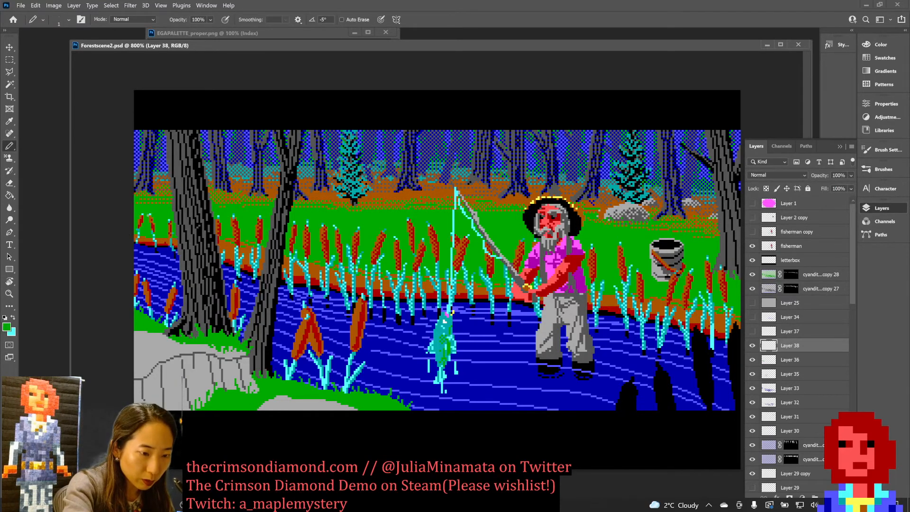
pyautogui.keyDown('alt'); pyautogui.click(170, 219); pyautogui.keyUp('alt')
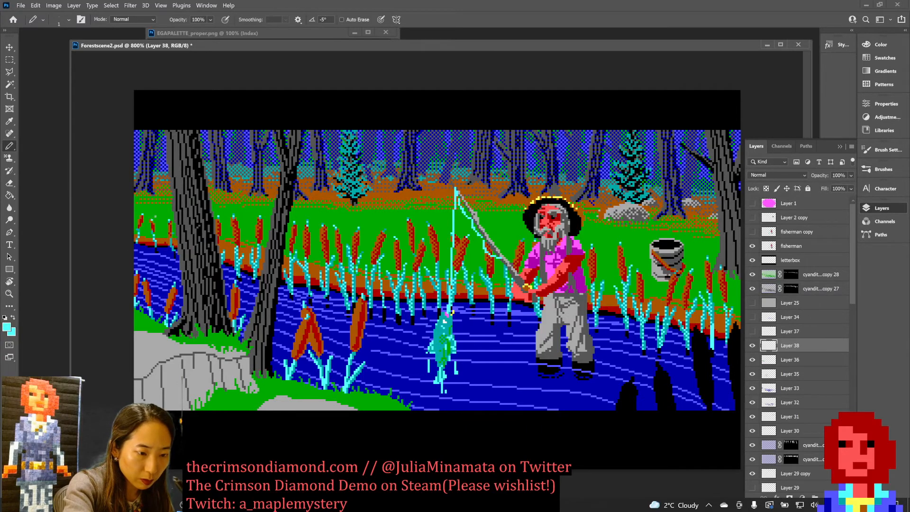
pyautogui.hotkey('ctrl', 's')
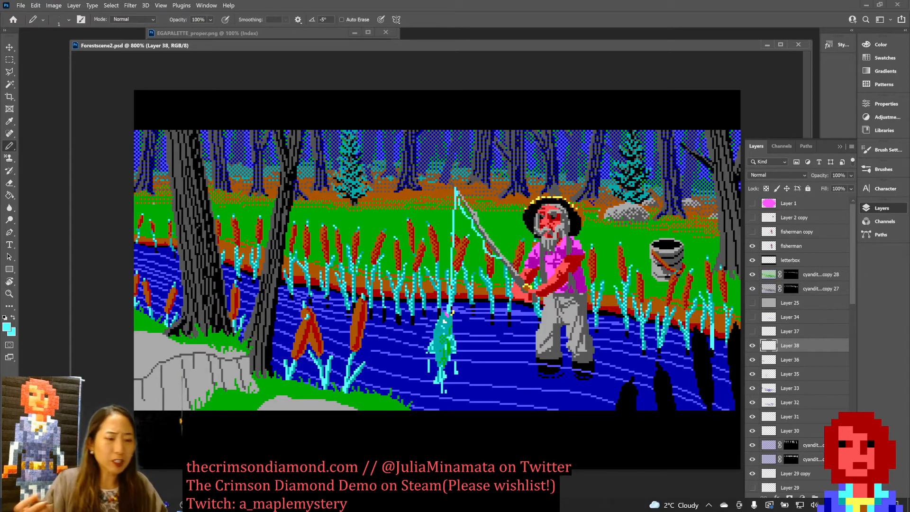
# Step: Touch up the small foreground cattails in the water by the canvas edge with dark cyan and blue pixels, and save
pyautogui.keyDown('alt'); pyautogui.click(170, 306); pyautogui.keyUp('alt')
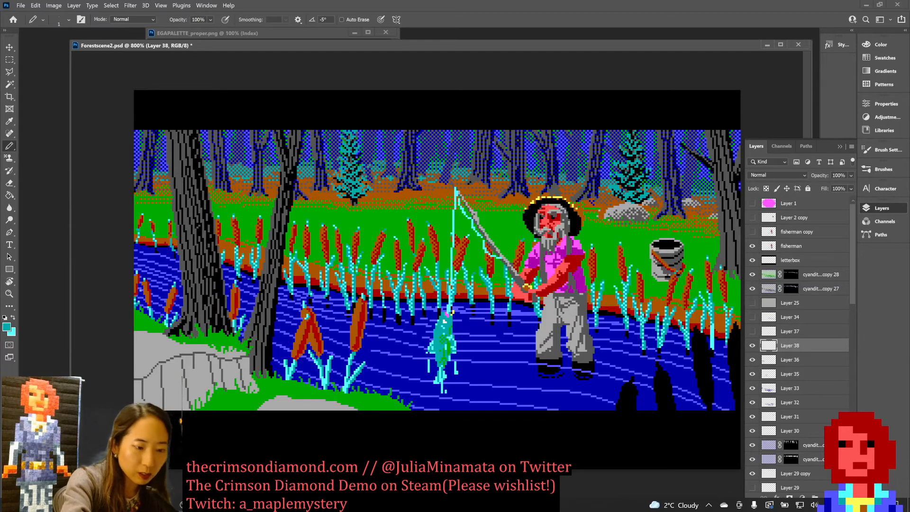
pyautogui.keyDown('alt'); pyautogui.click(140, 304); pyautogui.keyUp('alt')
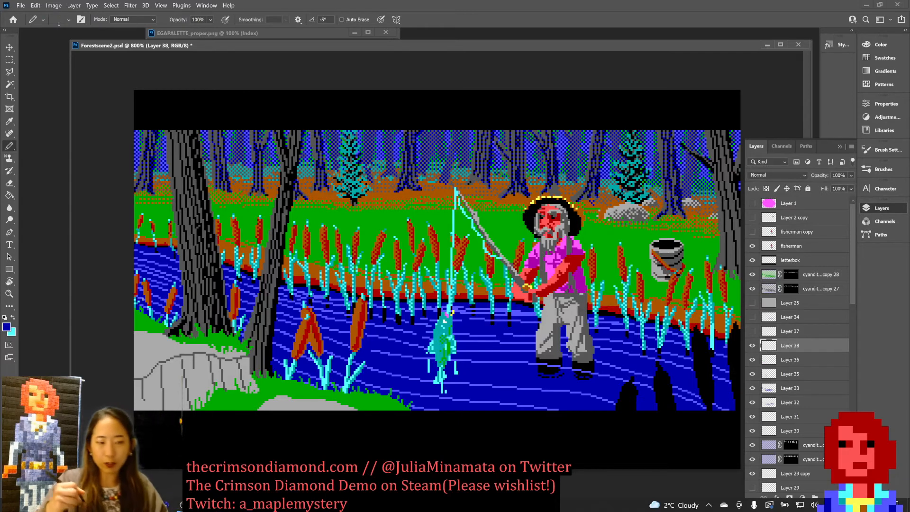
pyautogui.keyDown('alt'); pyautogui.click(151, 314); pyautogui.keyUp('alt')
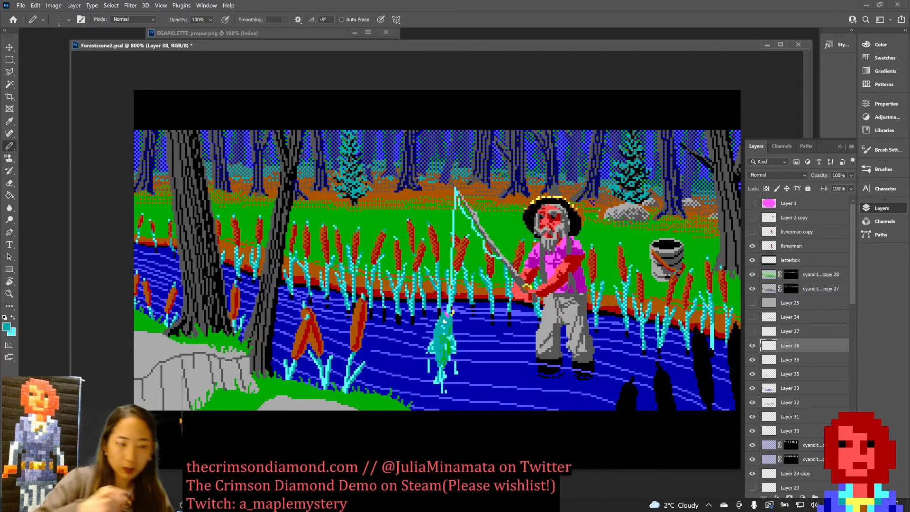
pyautogui.hotkey('ctrl', 's')
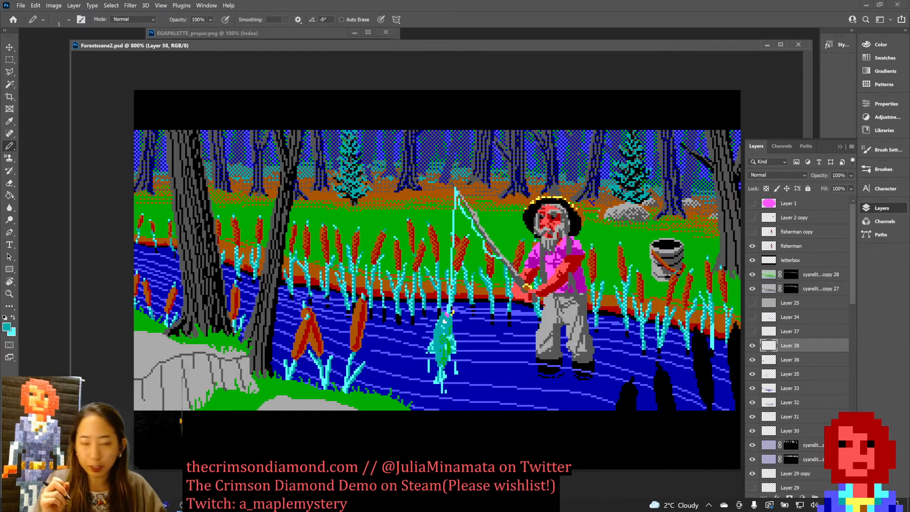
# Step: Flip the whole canvas horizontally to check the composition at a smaller zoom, and undo the flip
pyautogui.hotkey('ctrl', '-')
pyautogui.hotkey('ctrl', '-')
pyautogui.hotkey('ctrl', '-')
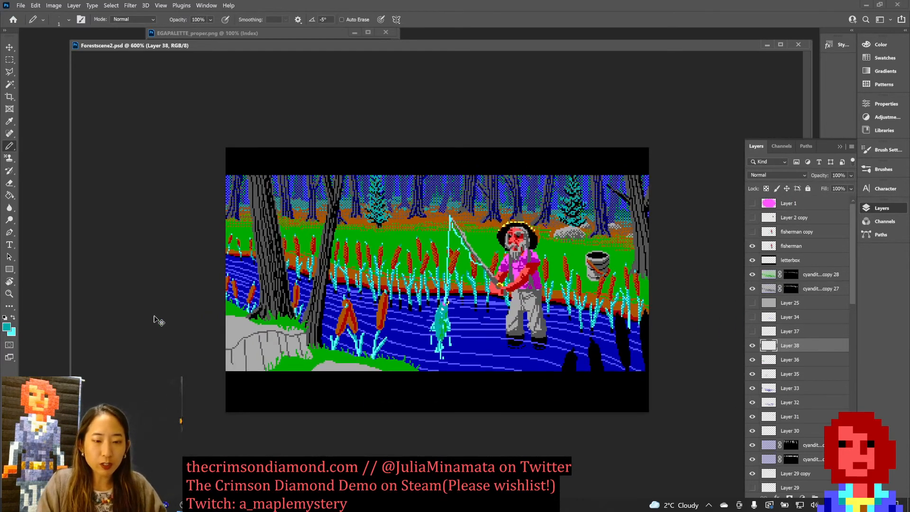
pyautogui.hotkey('ctrl', '+')
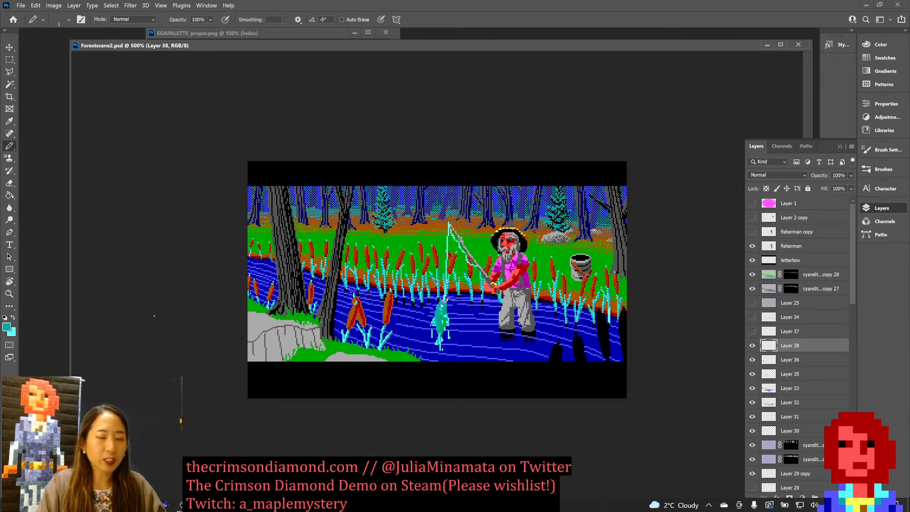
pyautogui.click(53, 5)
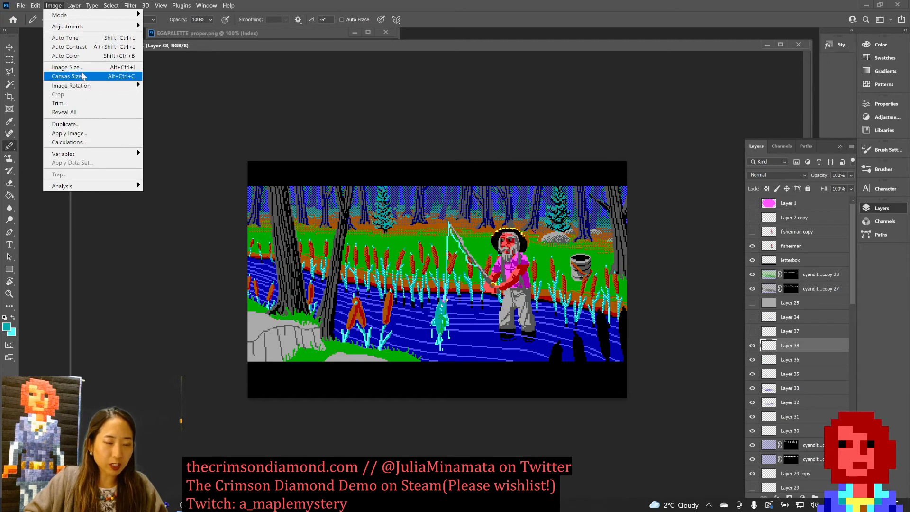
pyautogui.moveTo(95, 86)
pyautogui.click(164, 124)
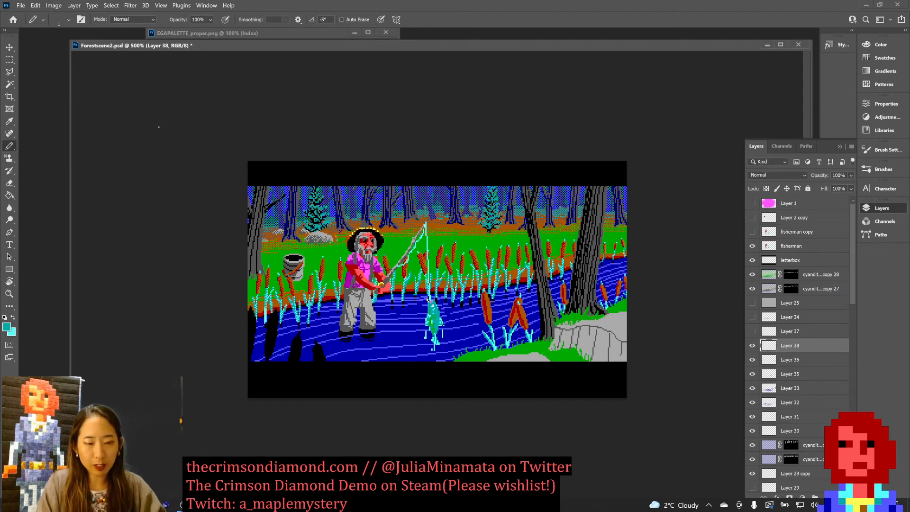
pyautogui.hotkey('ctrl', 'z')
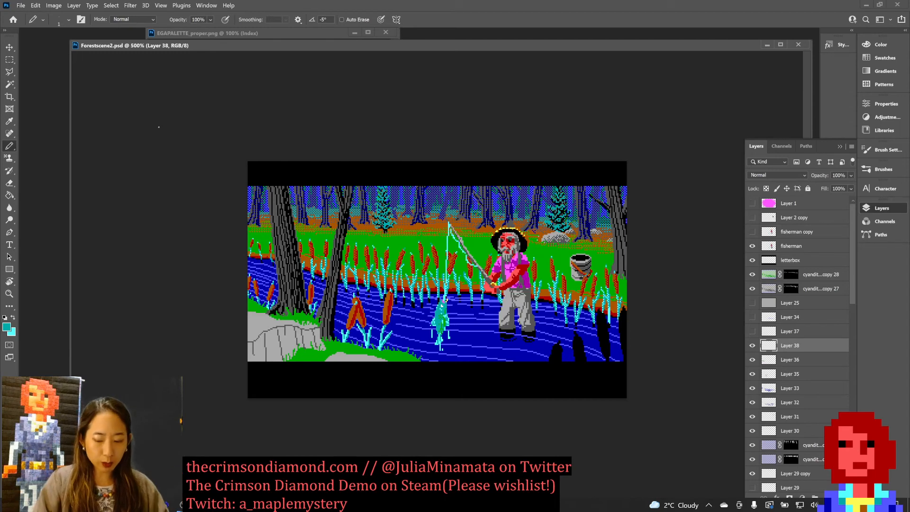
# Step: Create a new layer above the fisherman layer and sample yellow from the hat brim
pyautogui.hotkey('ctrl', '+')
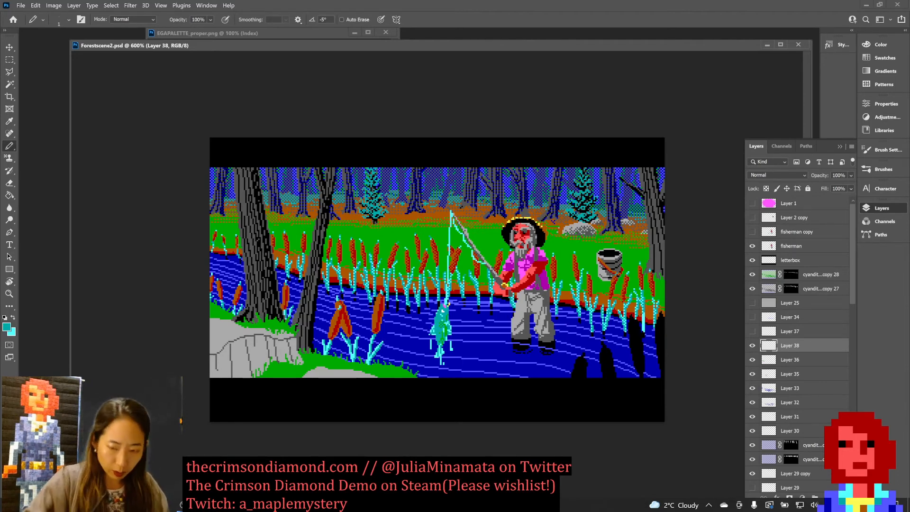
pyautogui.click(811, 250)
pyautogui.hotkey('ctrl', 'shift', 'n')
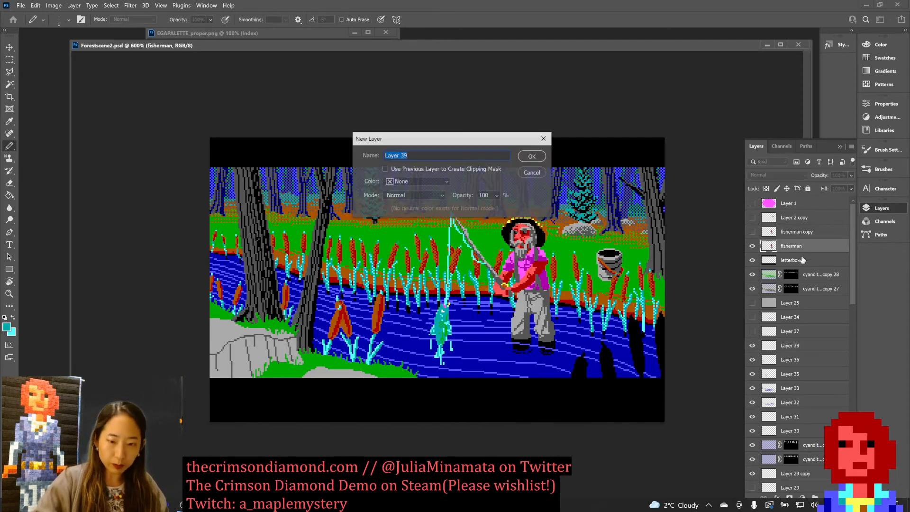
pyautogui.press('Return')
pyautogui.keyDown('alt'); pyautogui.click(528, 218); pyautogui.keyUp('alt')
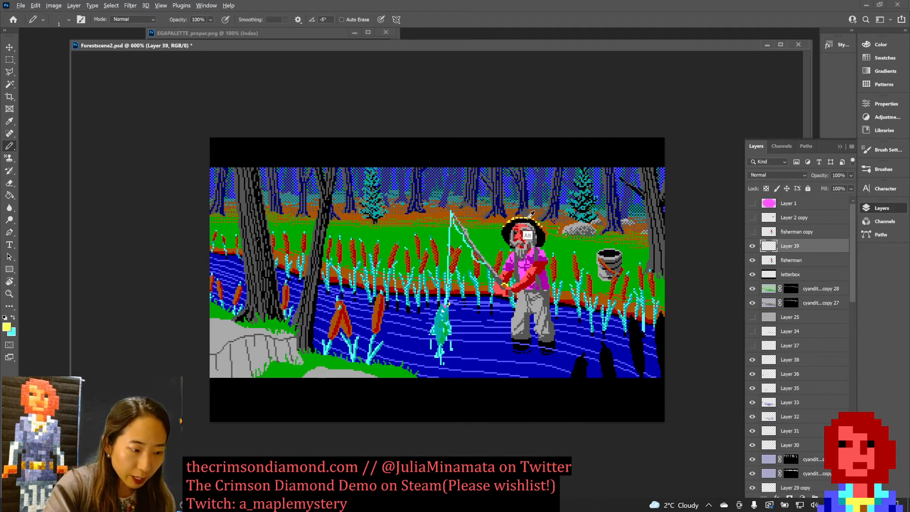
# Step: Circle the water shadows, rightmost tree, cattails, bucket and leftmost trees in yellow on the new layer, and clear the marks
pyautogui.moveTo(672, 385)
pyautogui.mouseDown()
pyautogui.moveTo(644, 406)
pyautogui.moveTo(683, 347)
pyautogui.mouseUp()
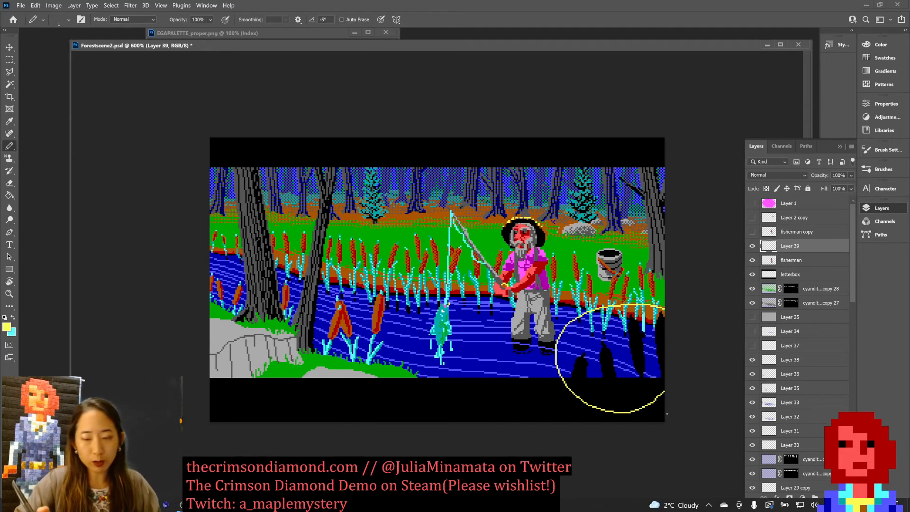
pyautogui.moveTo(644, 154); pyautogui.dragTo(607, 172)
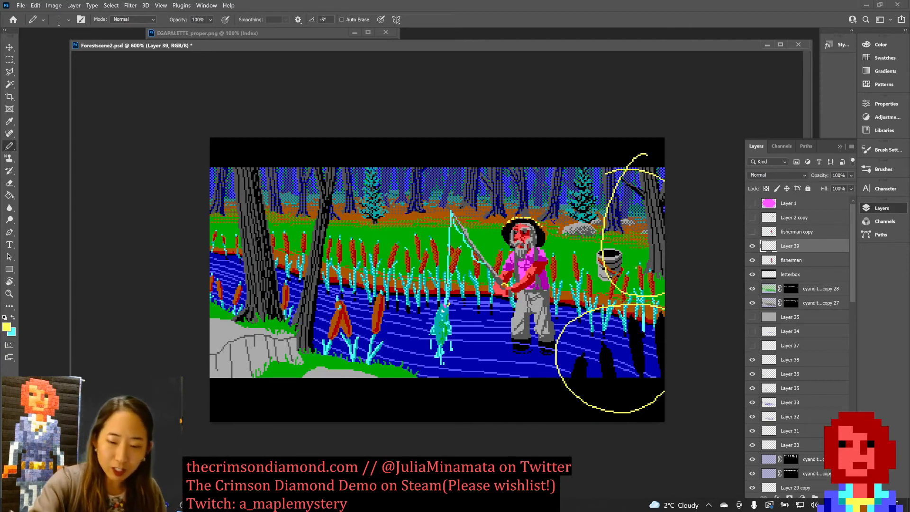
pyautogui.moveTo(644, 257)
pyautogui.mouseDown()
pyautogui.moveTo(637, 302)
pyautogui.moveTo(646, 258)
pyautogui.mouseUp()
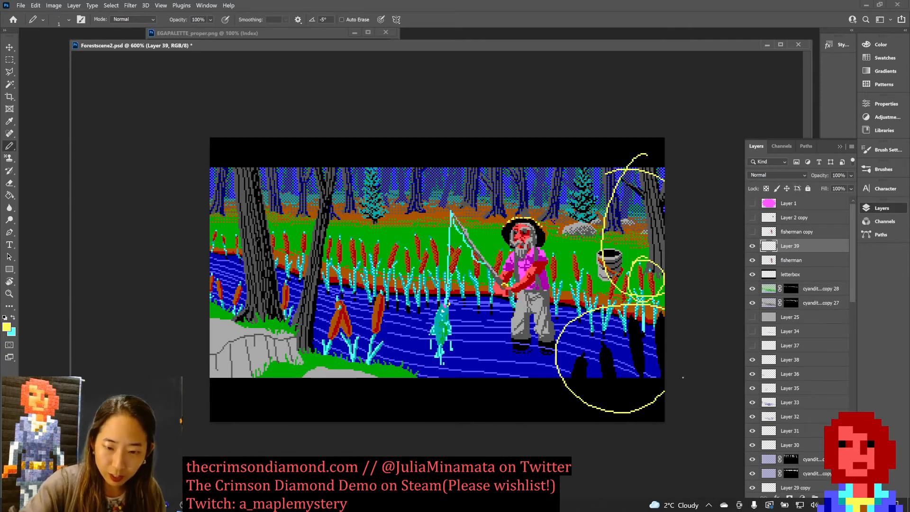
pyautogui.moveTo(609, 223); pyautogui.dragTo(637, 242)
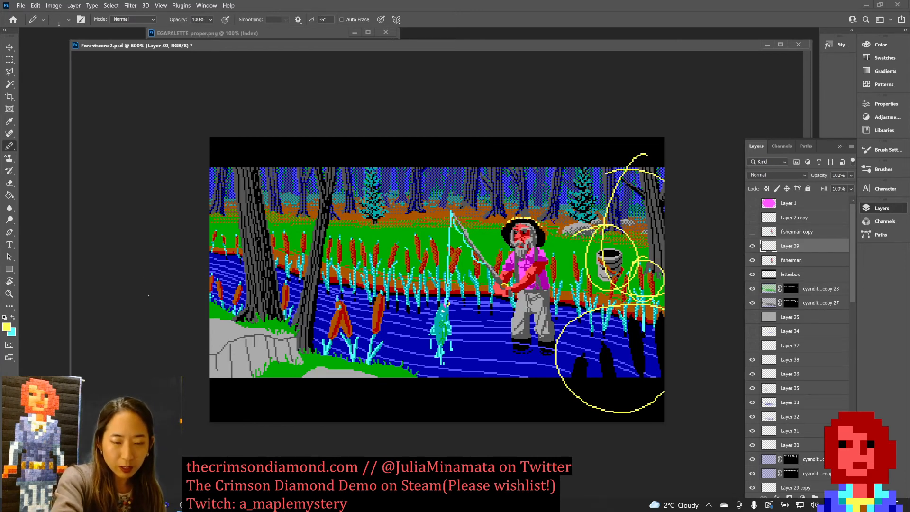
pyautogui.moveTo(272, 138)
pyautogui.mouseDown()
pyautogui.moveTo(334, 208)
pyautogui.moveTo(293, 411)
pyautogui.moveTo(161, 218)
pyautogui.moveTo(297, 141)
pyautogui.mouseUp()
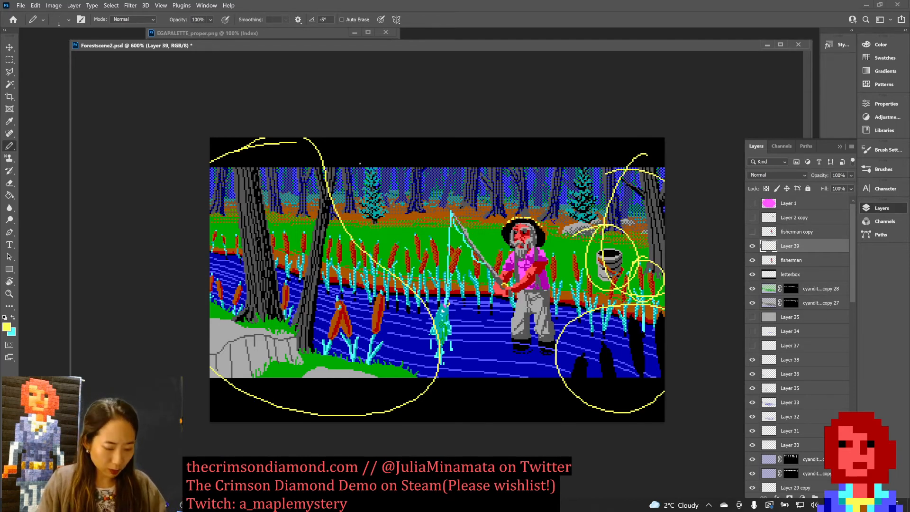
pyautogui.hotkey('ctrl', 'a')
pyautogui.press('Delete')
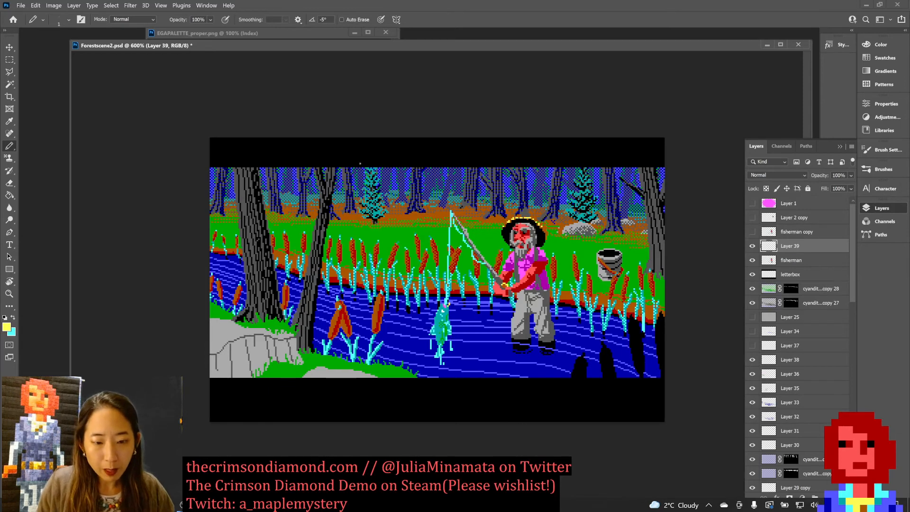
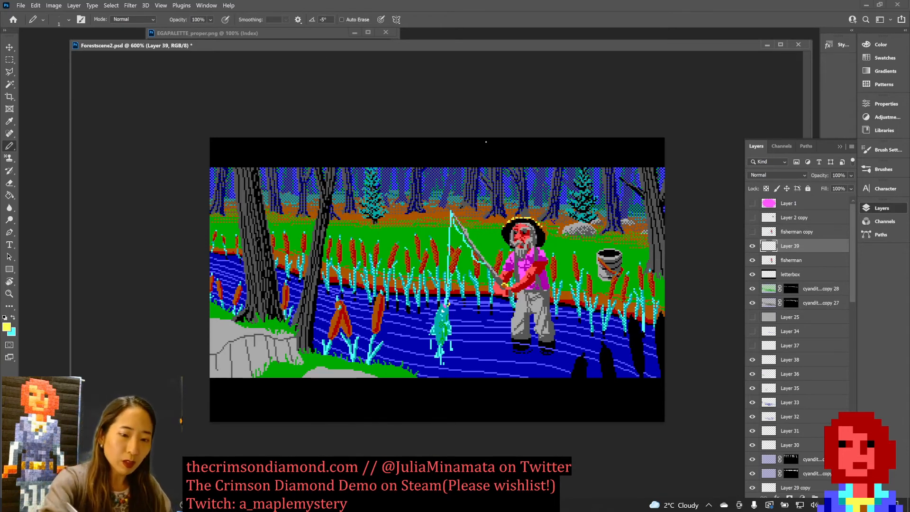
# Step: Circle the background forest strip and two spots between its trees in yellow, toggle the marks' visibility, and undo the last circle
pyautogui.moveTo(549, 156)
pyautogui.mouseDown()
pyautogui.moveTo(602, 228)
pyautogui.moveTo(214, 213)
pyautogui.moveTo(496, 143)
pyautogui.moveTo(550, 156)
pyautogui.mouseUp()
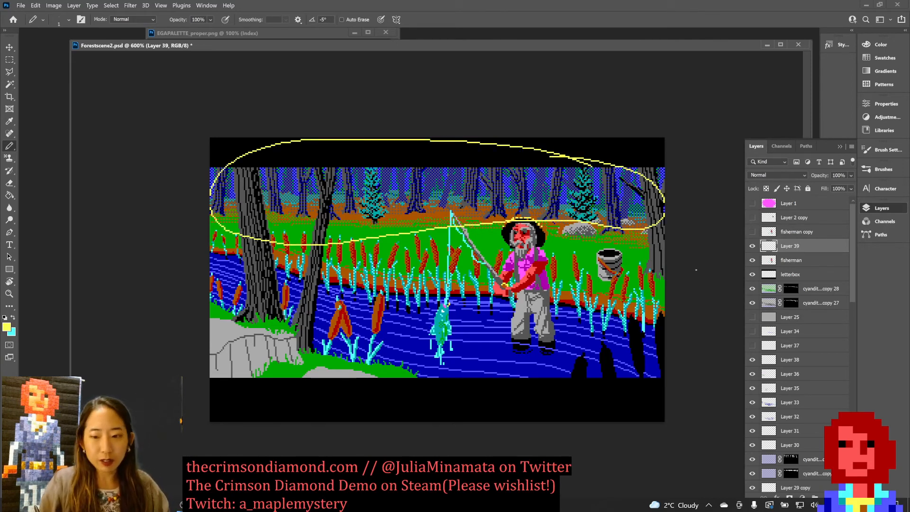
pyautogui.click(752, 250)
pyautogui.click(752, 250)
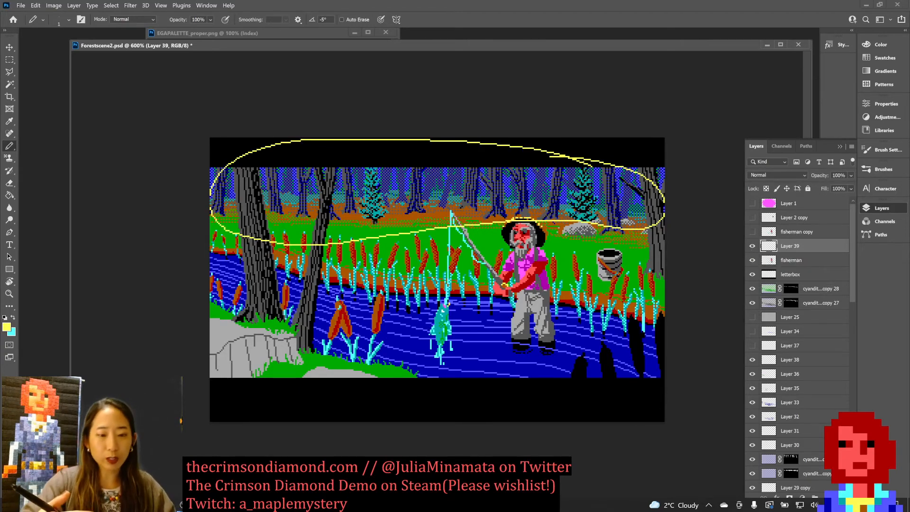
pyautogui.moveTo(392, 165)
pyautogui.mouseDown()
pyautogui.moveTo(390, 203)
pyautogui.moveTo(406, 196)
pyautogui.moveTo(396, 165)
pyautogui.mouseUp()
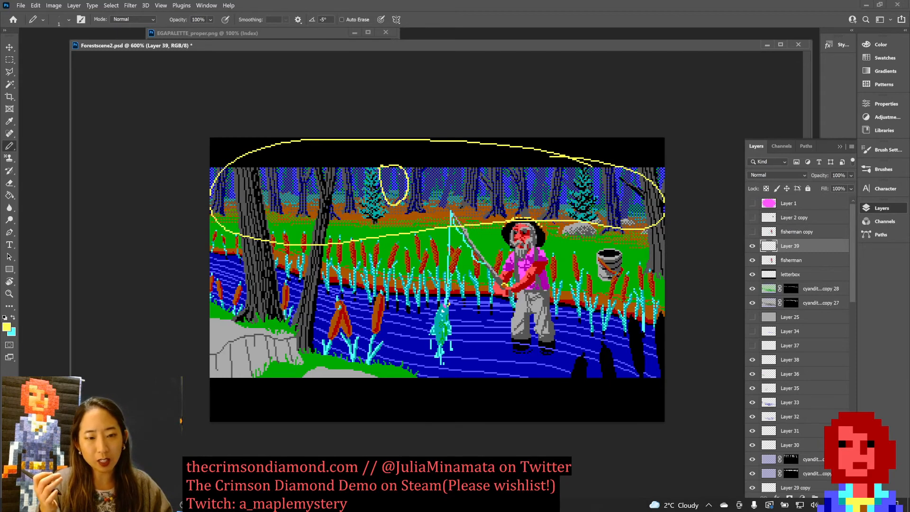
pyautogui.moveTo(491, 159)
pyautogui.mouseDown()
pyautogui.moveTo(489, 218)
pyautogui.moveTo(507, 176)
pyautogui.moveTo(488, 162)
pyautogui.mouseUp()
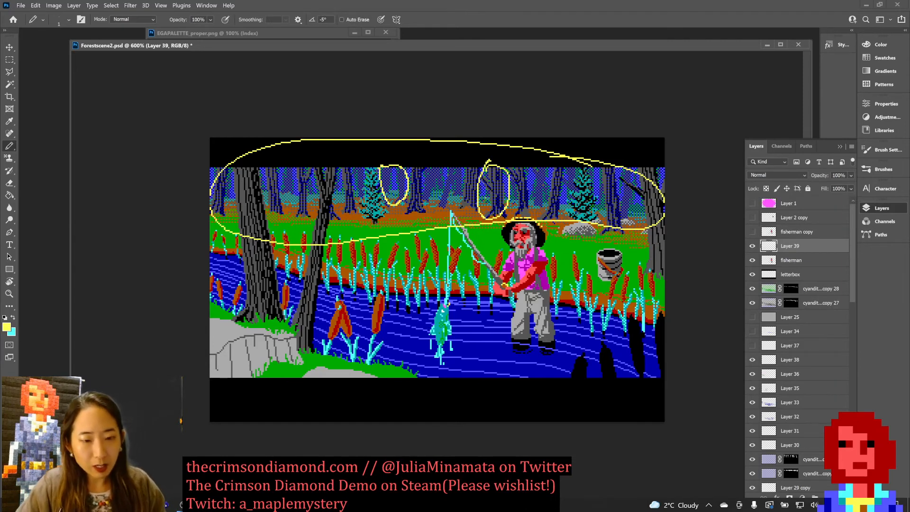
pyautogui.hotkey('ctrl', 'z')
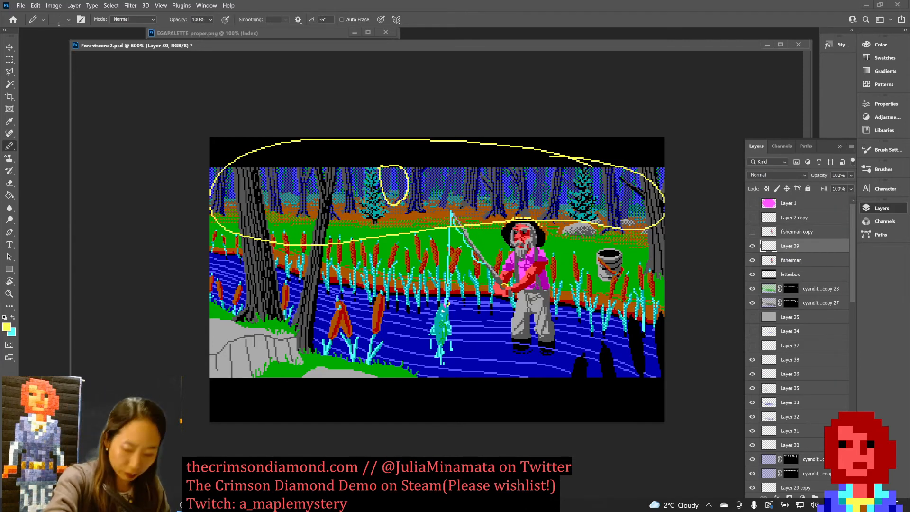
# Step: Enlarge the pencil, circle the two large foreground trees in thick yellow, and delete the annotation layer
pyautogui.press(']')
pyautogui.press(']')
pyautogui.press(']')
pyautogui.press(']')
pyautogui.press(']')
pyautogui.press(']')
pyautogui.moveTo(268, 156)
pyautogui.mouseDown()
pyautogui.moveTo(264, 147)
pyautogui.moveTo(345, 355)
pyautogui.mouseUp()
pyautogui.moveTo(308, 380); pyautogui.dragTo(280, 142)
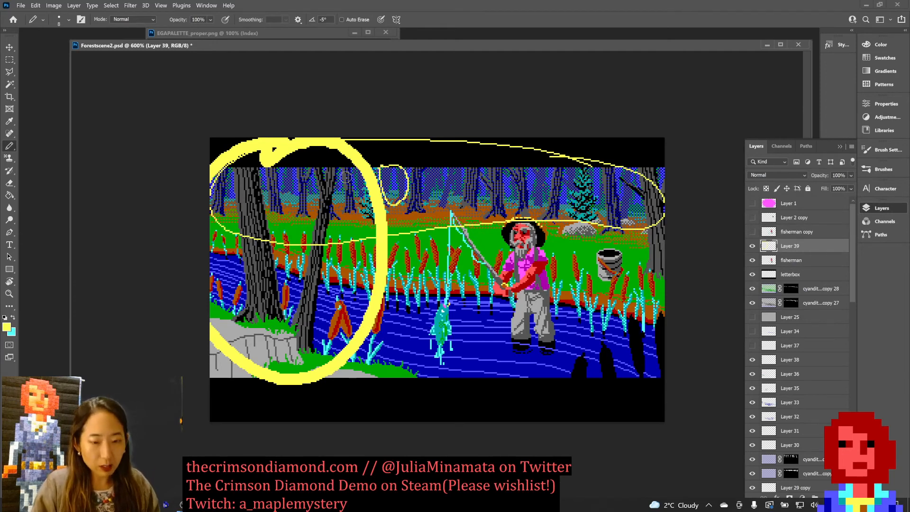
pyautogui.press('Delete')
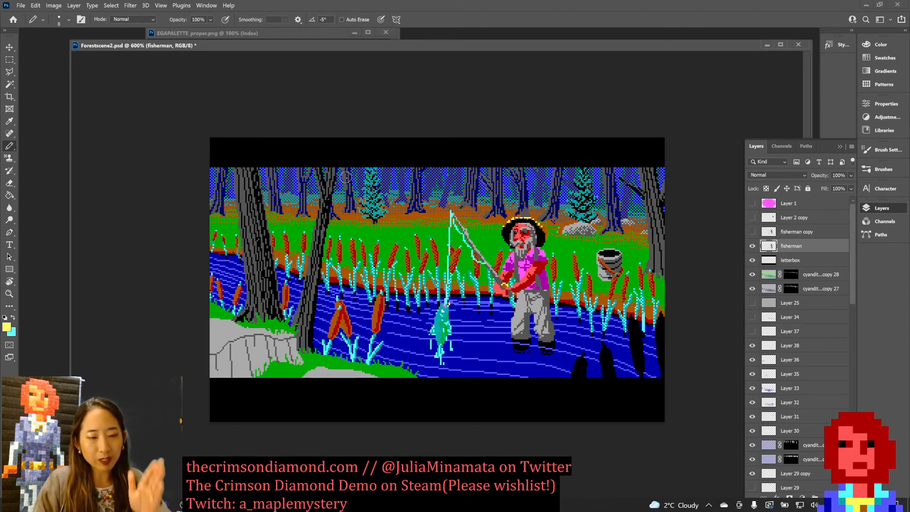
# Step: Outline the large foreground trees and the fisherman's area in thick yellow, undo both outlines, and save
pyautogui.moveTo(313, 152)
pyautogui.mouseDown()
pyautogui.moveTo(322, 376)
pyautogui.moveTo(258, 151)
pyautogui.mouseUp()
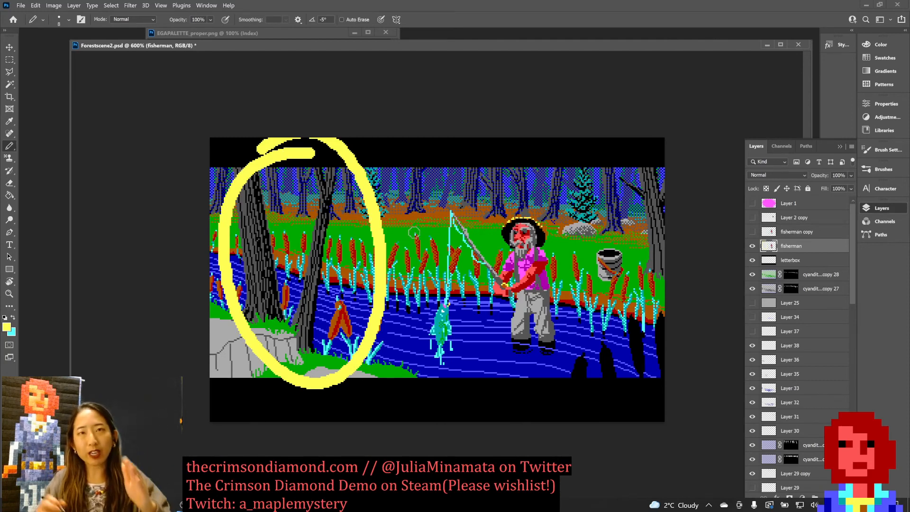
pyautogui.moveTo(372, 161)
pyautogui.mouseDown()
pyautogui.moveTo(609, 154)
pyautogui.moveTo(616, 355)
pyautogui.moveTo(384, 303)
pyautogui.moveTo(385, 168)
pyautogui.mouseUp()
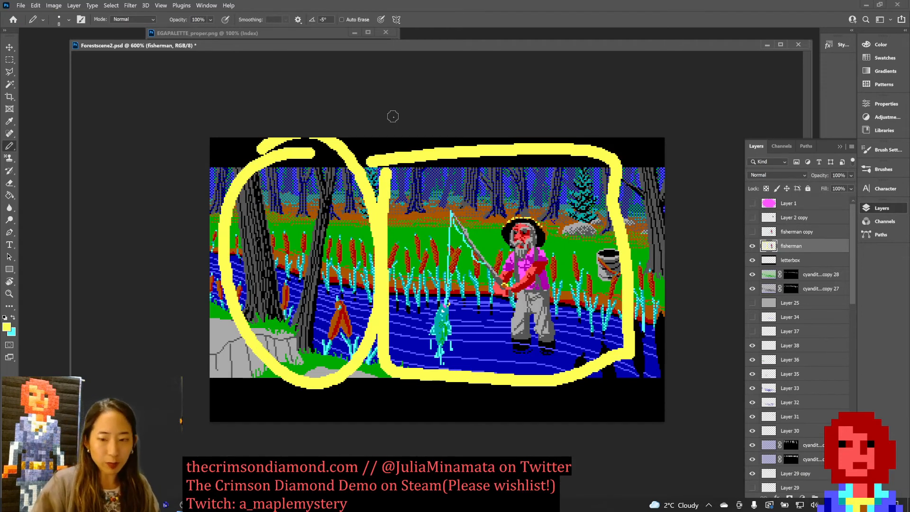
pyautogui.hotkey('ctrl', 'z')
pyautogui.hotkey('ctrl', 'z')
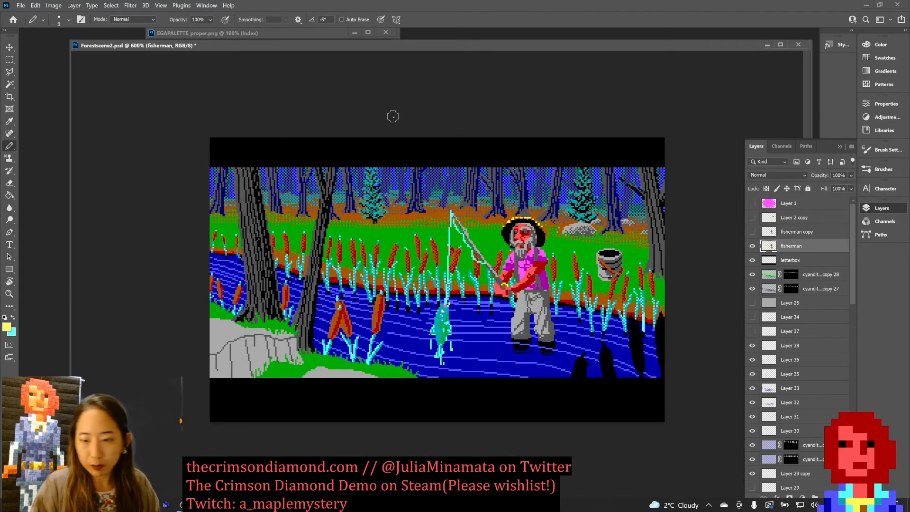
pyautogui.hotkey('ctrl', 's')
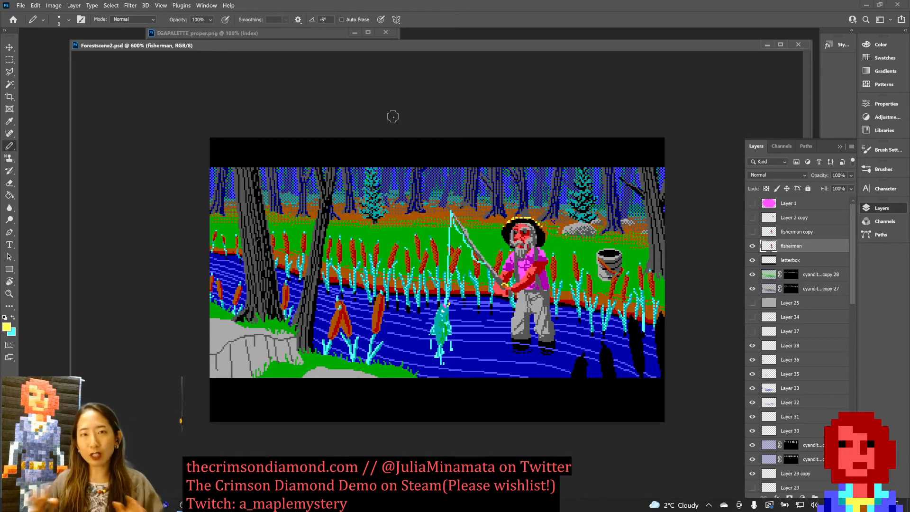
# Step: Create a new empty layer directly above Layer 38
pyautogui.hotkey('ctrl', '+')
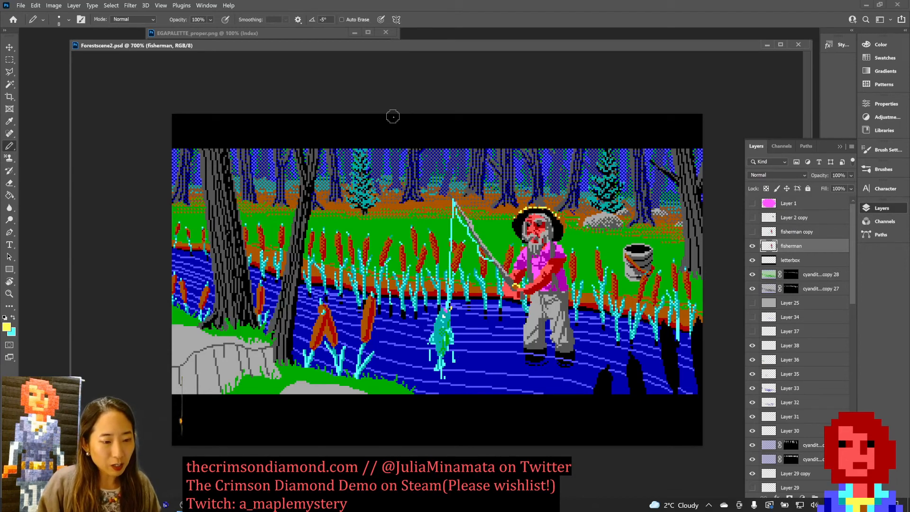
pyautogui.click(798, 349)
pyautogui.hotkey('ctrl', 'shift', 'n')
pyautogui.press('Return')
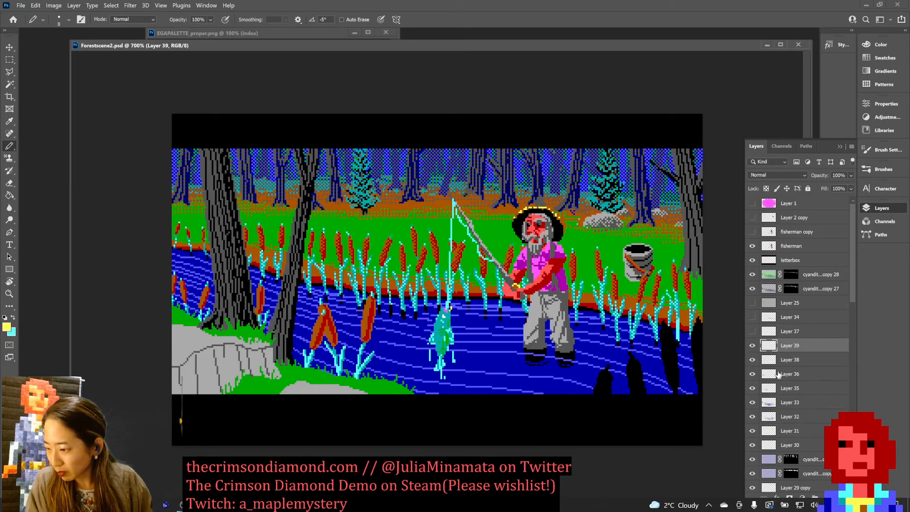
# Step: Sample dark red from the foreground cattails and pencil it onto the small cattail beside the large left tree
pyautogui.hotkey('ctrl', '+')
pyautogui.hotkey('ctrl', '+')
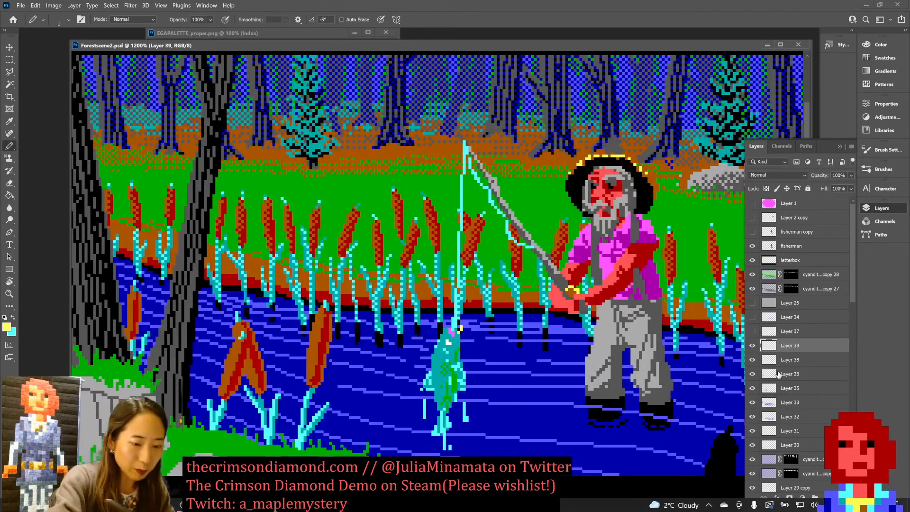
pyautogui.moveTo(253, 306); pyautogui.dragTo(342, 282)
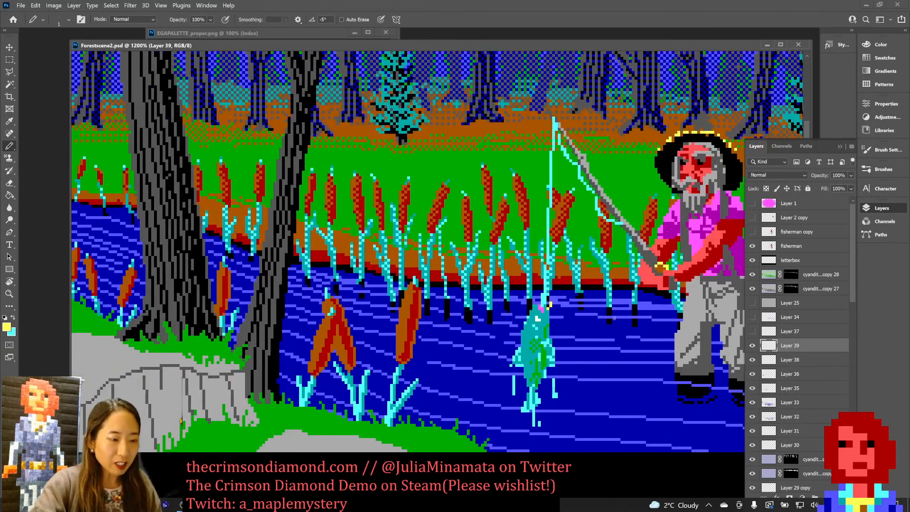
pyautogui.keyDown('alt'); pyautogui.click(420, 308); pyautogui.keyUp('alt')
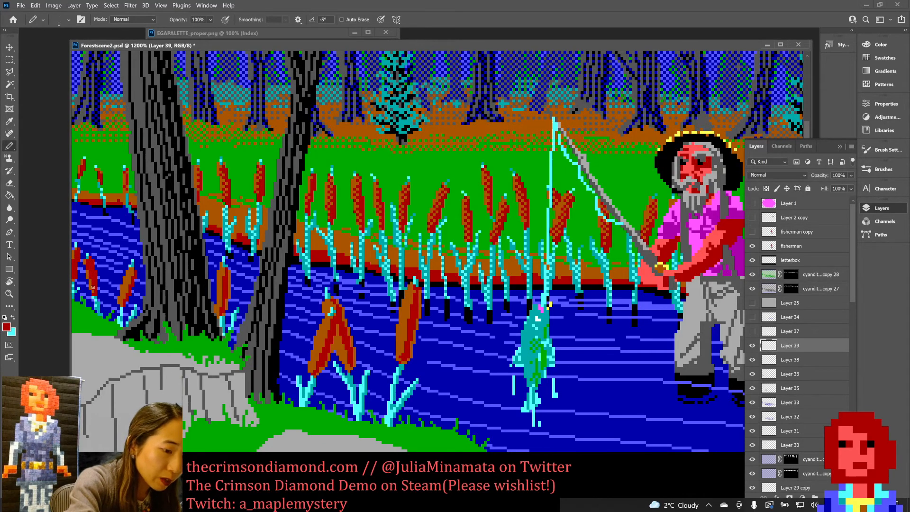
pyautogui.moveTo(127, 280)
pyautogui.mouseDown()
pyautogui.moveTo(122, 303)
pyautogui.moveTo(131, 271)
pyautogui.mouseUp()
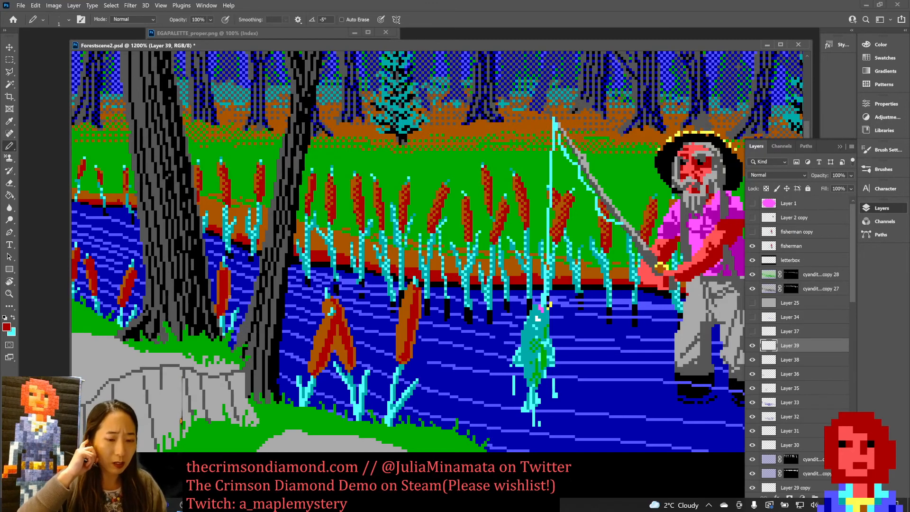
pyautogui.keyDown('alt'); pyautogui.click(127, 287); pyautogui.keyUp('alt')
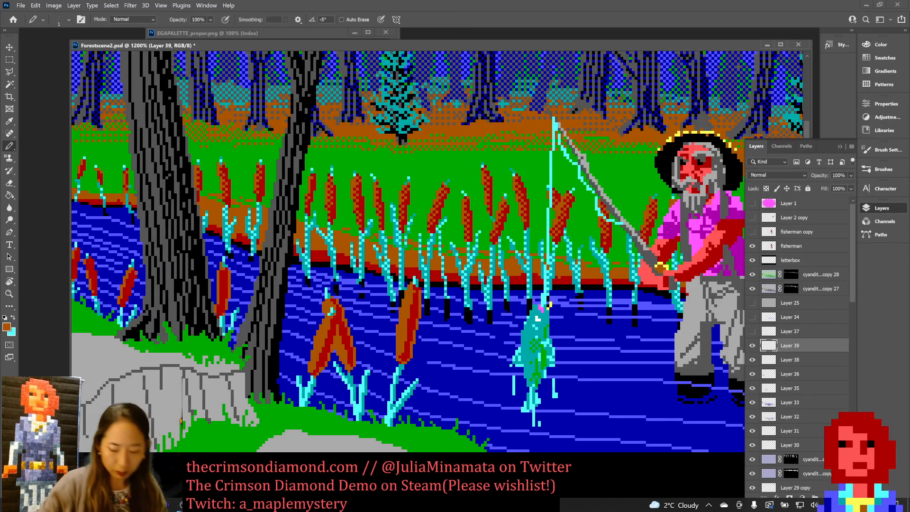
# Step: Pencil dark cyan pixels onto the stem of the small cattail at the river's far left edge, sample the dark blue water, and save
pyautogui.hotkey('ctrl', '-')
pyautogui.hotkey('ctrl', '-')
pyautogui.hotkey('ctrl', '-')
pyautogui.hotkey('ctrl', '-')
pyautogui.hotkey('ctrl', '+')
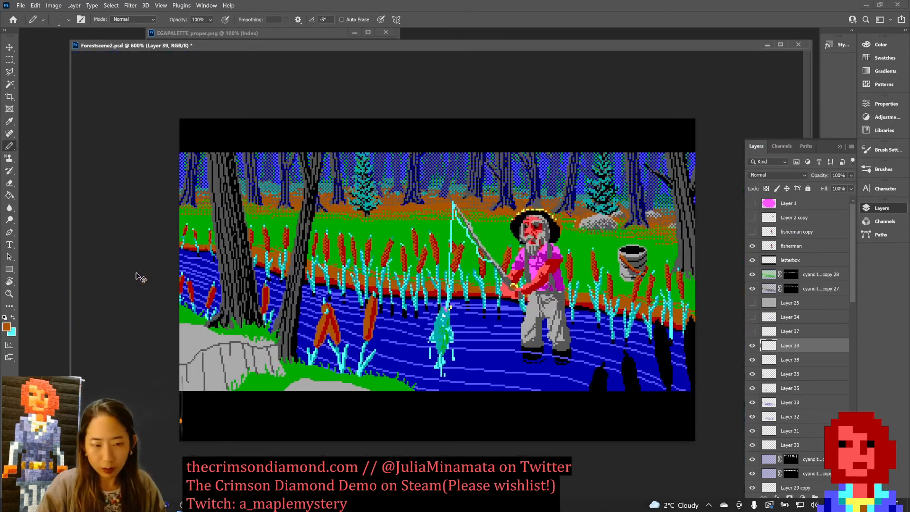
pyautogui.hotkey('ctrl', '+')
pyautogui.hotkey('ctrl', '+')
pyautogui.hotkey('ctrl', 's')
pyautogui.moveTo(351, 294); pyautogui.dragTo(441, 259)
pyautogui.keyDown('alt'); pyautogui.click(74, 283); pyautogui.keyUp('alt')
pyautogui.click(73, 279)
pyautogui.click(73, 274)
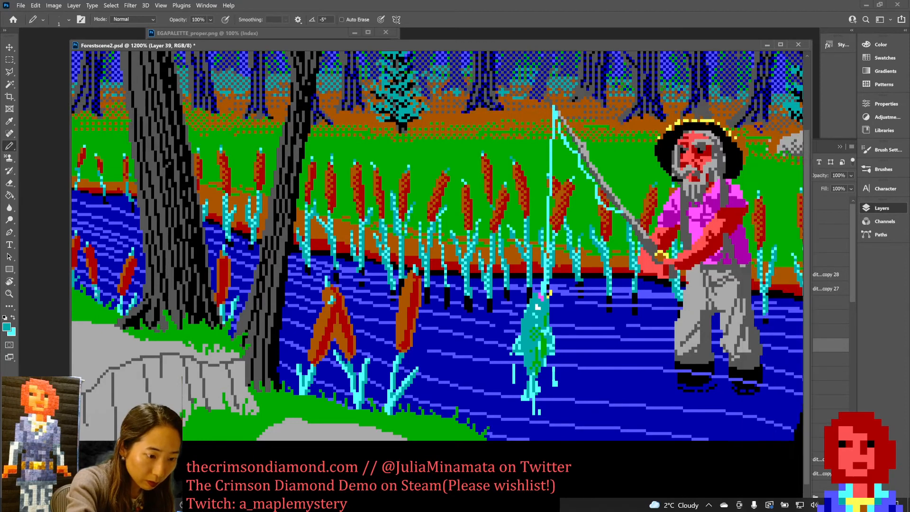
pyautogui.keyDown('alt'); pyautogui.click(97, 291); pyautogui.keyUp('alt')
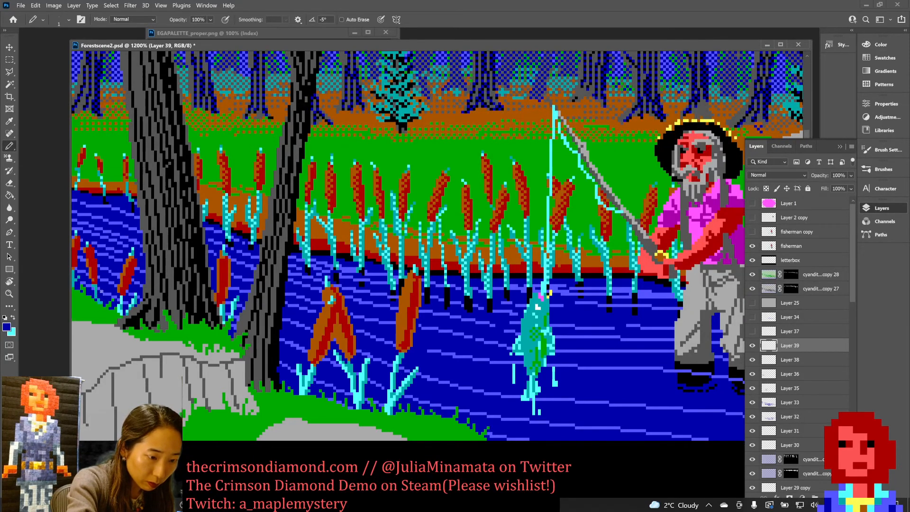
pyautogui.hotkey('ctrl', 's')
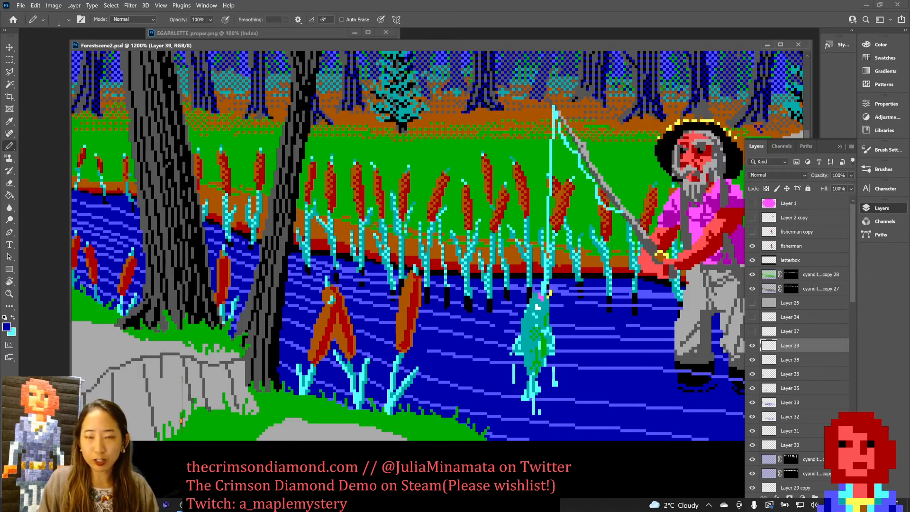
# Step: Examine the whole scene at several magnifications between 400% and 800%
pyautogui.hotkey('ctrl', '-')
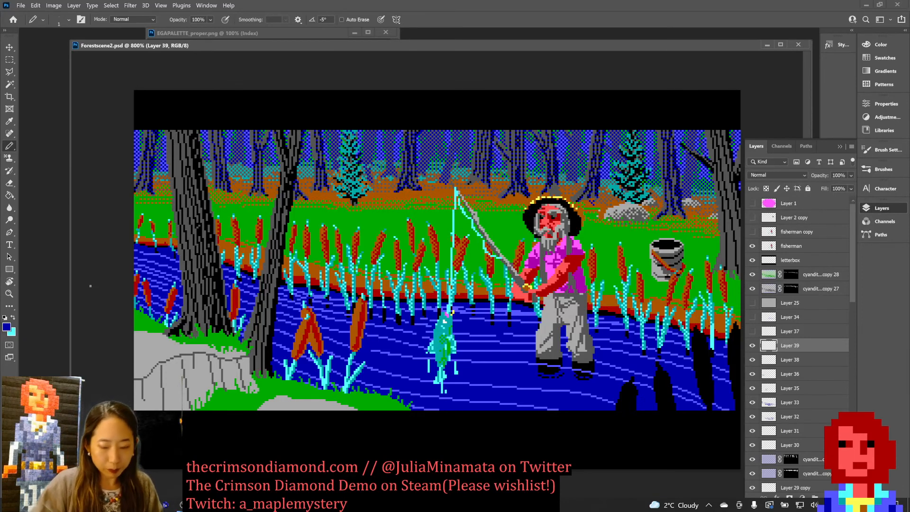
pyautogui.scroll(-1, 90, 286)
pyautogui.scroll(-1, 90, 285)
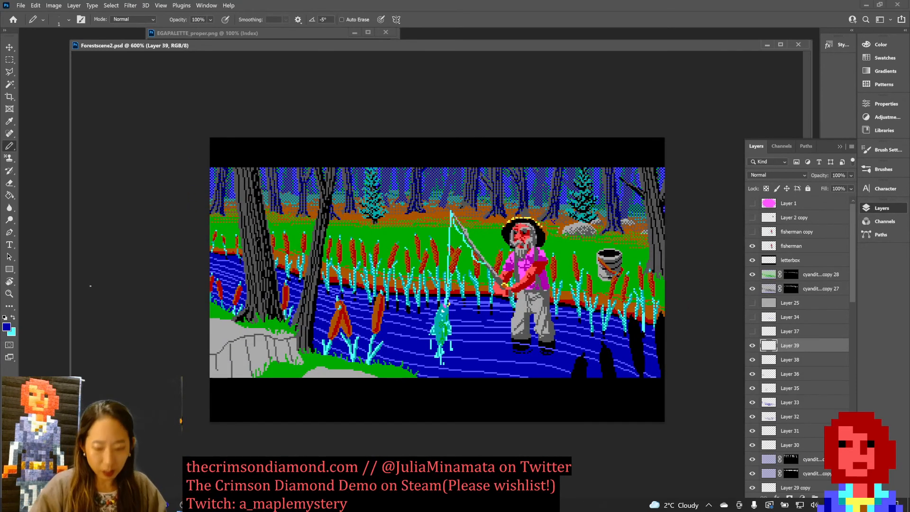
pyautogui.scroll(-2, 90, 285)
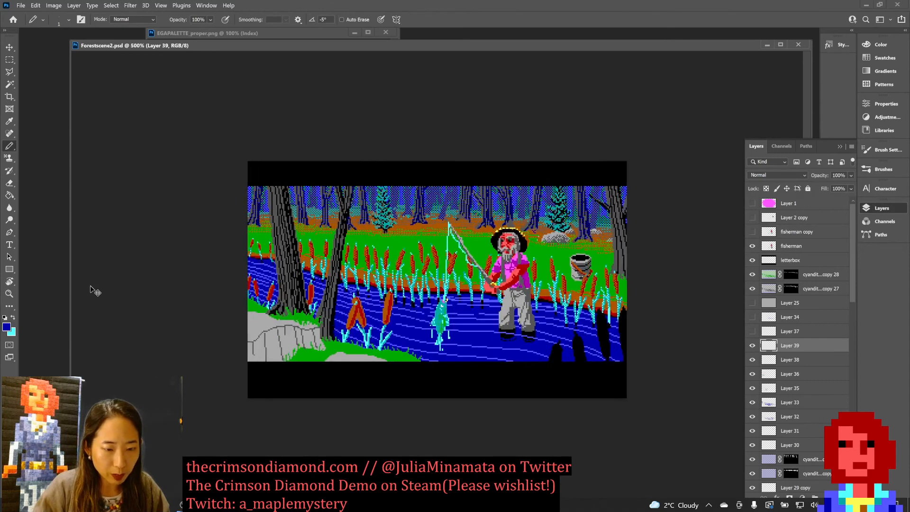
pyautogui.scroll(3, 90, 286)
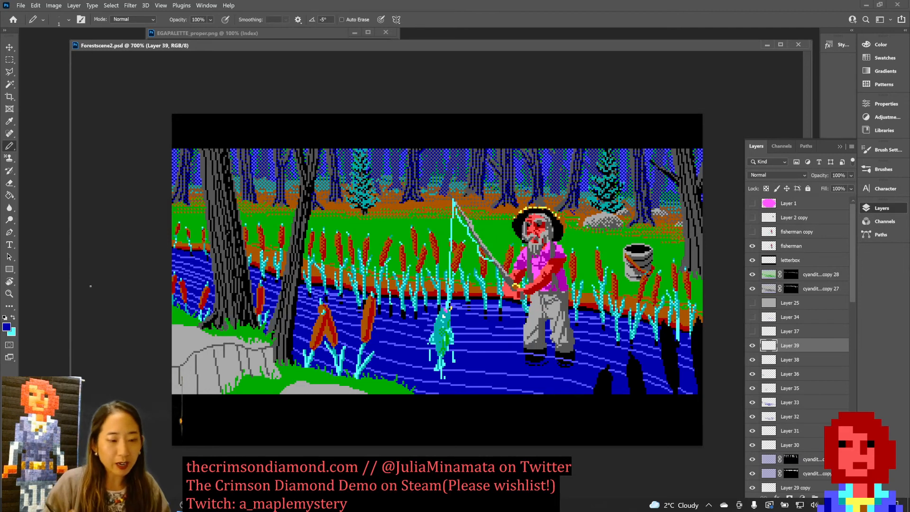
pyautogui.hotkey('ctrl', '-')
pyautogui.hotkey('ctrl', '-')
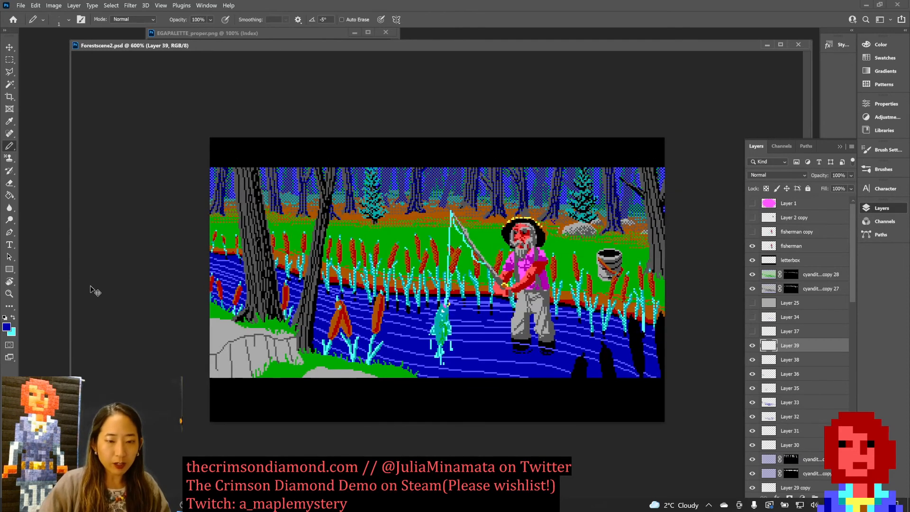
pyautogui.hotkey('ctrl', '-')
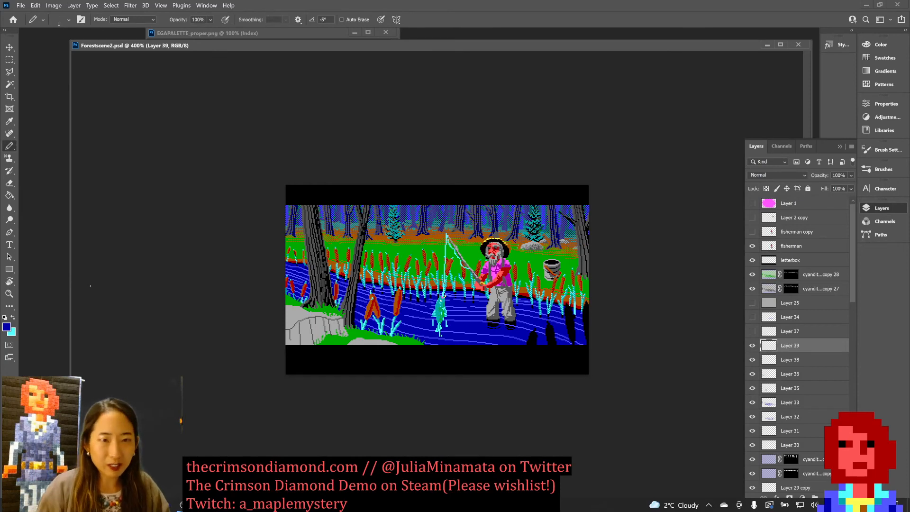
pyautogui.hotkey('ctrl', '+')
pyautogui.hotkey('ctrl', '+')
pyautogui.hotkey('ctrl', '+')
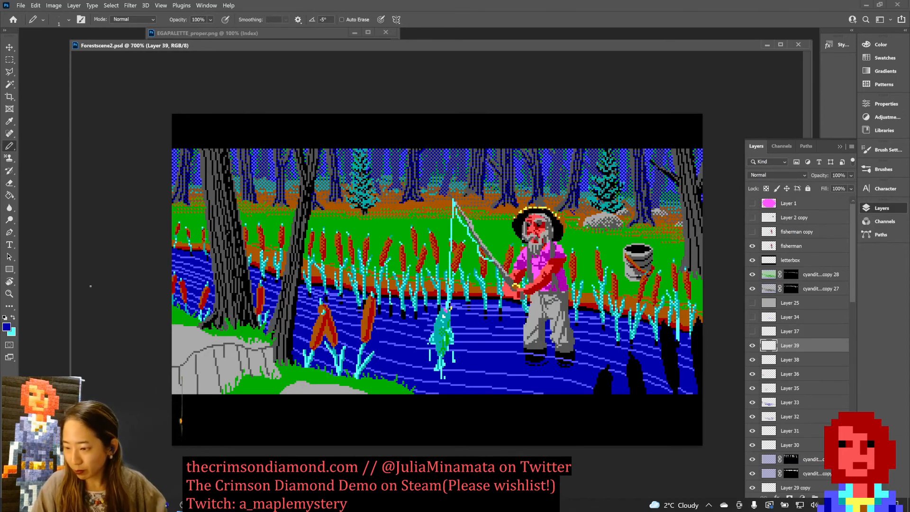
# Step: Touch up the water around the base of the small cattail beside the large left tree in light and dark blue
pyautogui.hotkey('ctrl', '+')
pyautogui.hotkey('ctrl', '+')
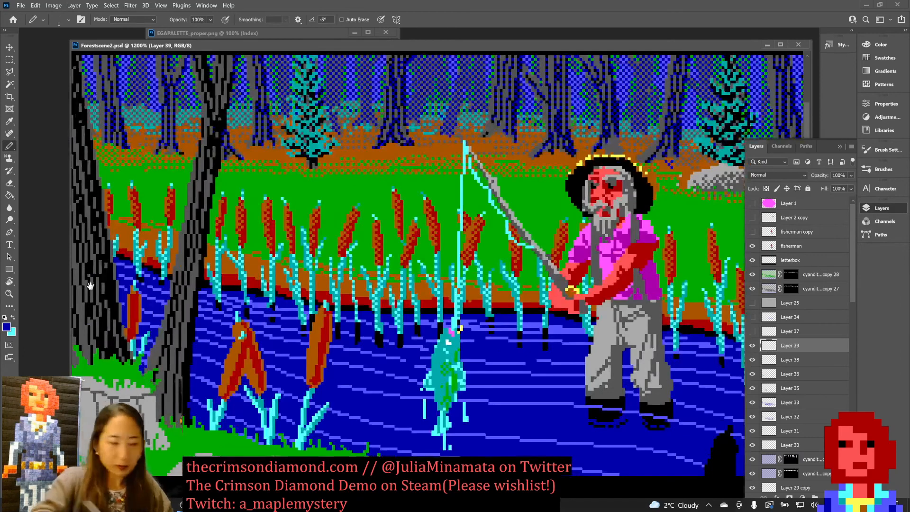
pyautogui.moveTo(347, 302); pyautogui.dragTo(434, 248)
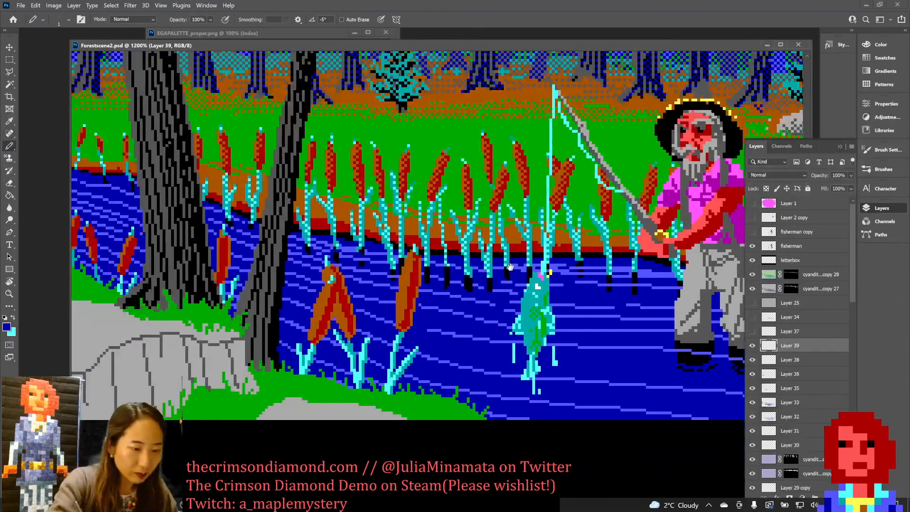
pyautogui.keyDown('alt'); pyautogui.click(121, 278); pyautogui.keyUp('alt')
pyautogui.keyDown('alt'); pyautogui.click(122, 284); pyautogui.keyUp('alt')
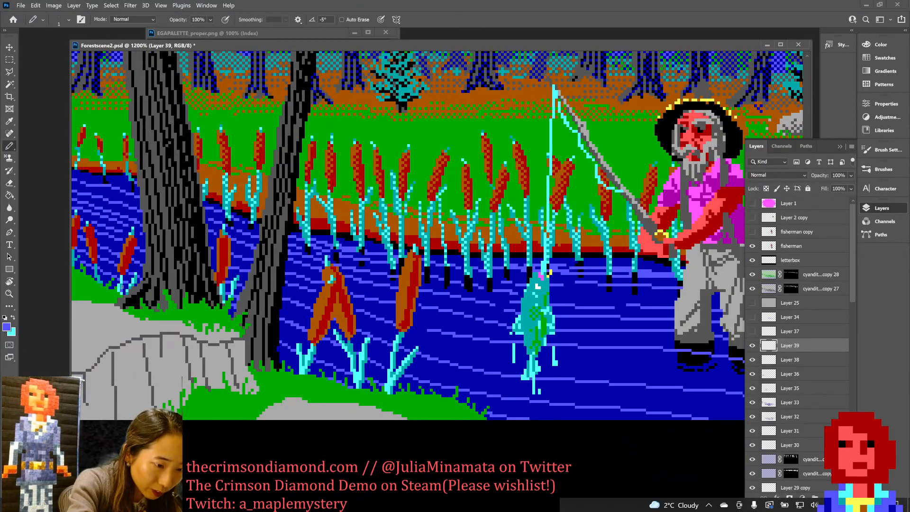
pyautogui.keyDown('alt'); pyautogui.click(122, 275); pyautogui.keyUp('alt')
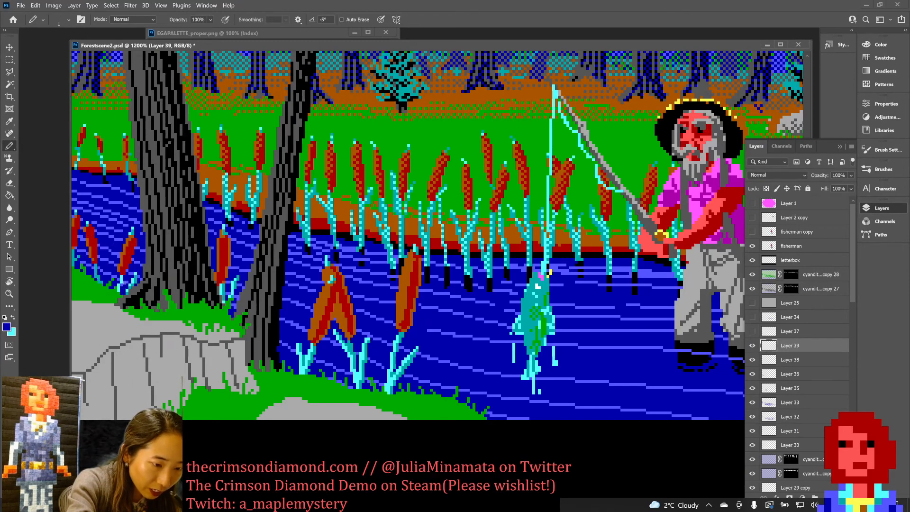
# Step: Refine the leaves and stem of the small cattail beside the large left tree with sampled dark blue and dark cyan
pyautogui.keyDown('alt'); pyautogui.click(126, 286); pyautogui.keyUp('alt')
pyautogui.keyDown('alt'); pyautogui.click(137, 280); pyautogui.keyUp('alt')
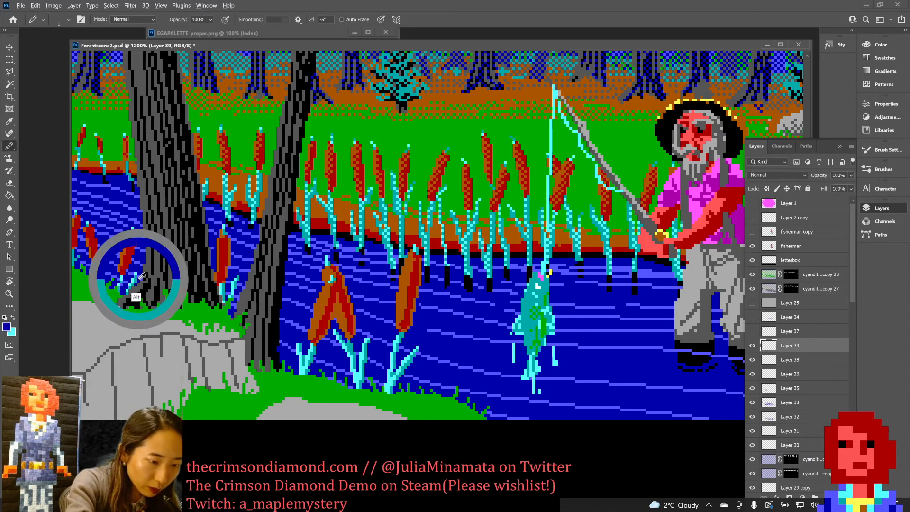
pyautogui.keyDown('alt'); pyautogui.click(136, 281); pyautogui.keyUp('alt')
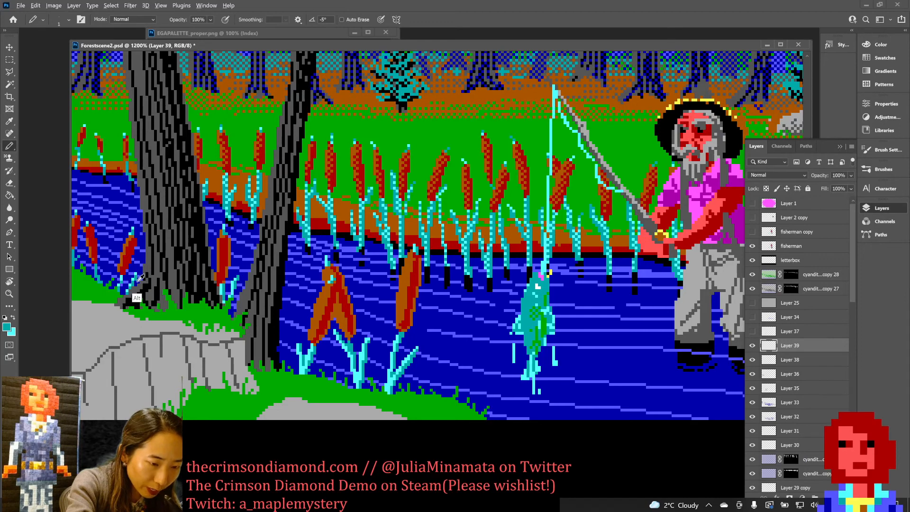
pyautogui.keyDown('alt'); pyautogui.click(136, 281); pyautogui.keyUp('alt')
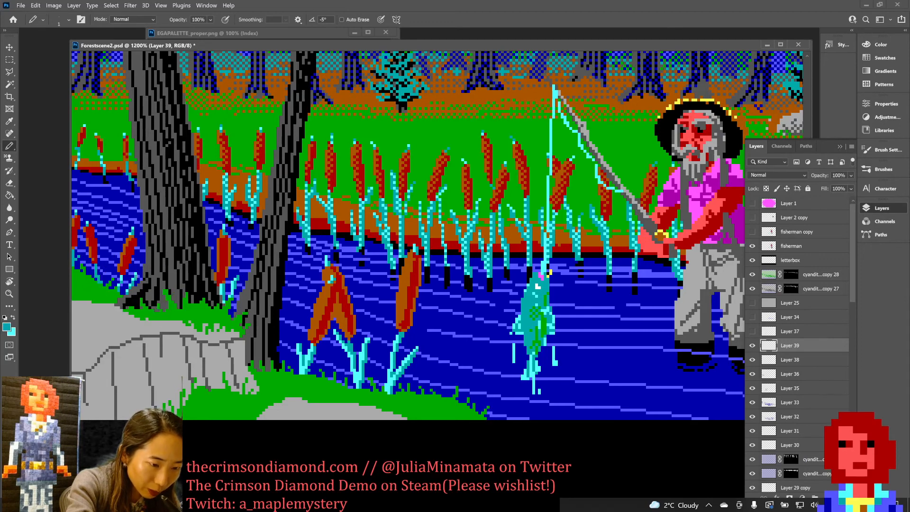
pyautogui.keyDown('alt'); pyautogui.click(136, 282); pyautogui.keyUp('alt')
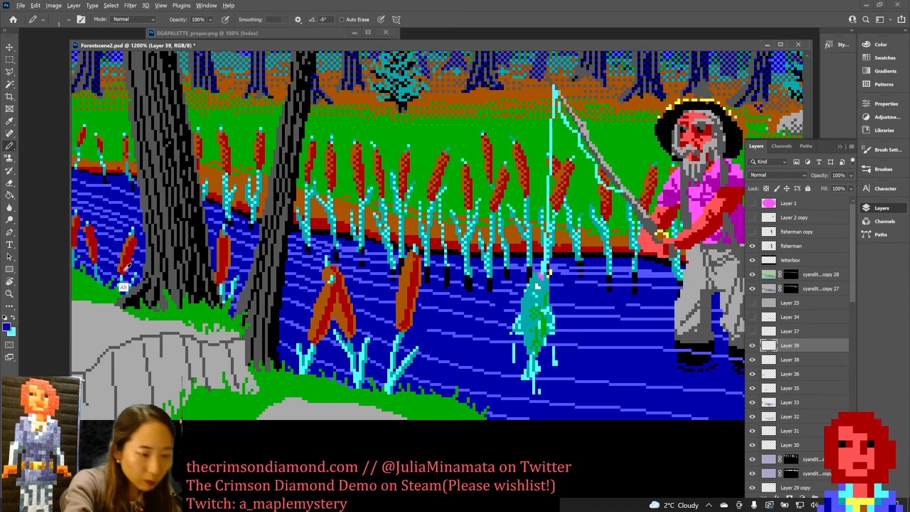
pyautogui.keyDown('alt'); pyautogui.click(128, 287); pyautogui.keyUp('alt')
pyautogui.keyDown('alt'); pyautogui.click(128, 291); pyautogui.keyUp('alt')
pyautogui.click(132, 278)
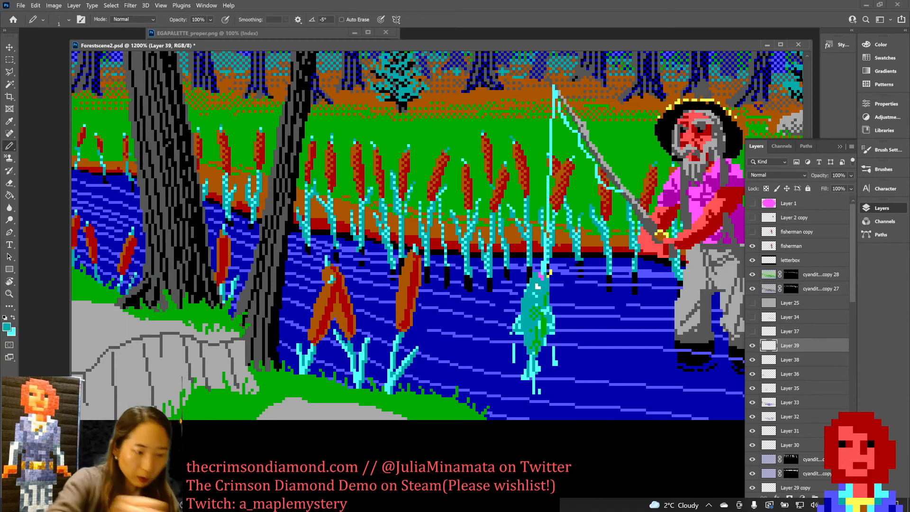
# Step: Compare the full scene with and without the Layer 39 touch-ups
pyautogui.hotkey('ctrl', '-')
pyautogui.hotkey('ctrl', '-')
pyautogui.hotkey('ctrl', '-')
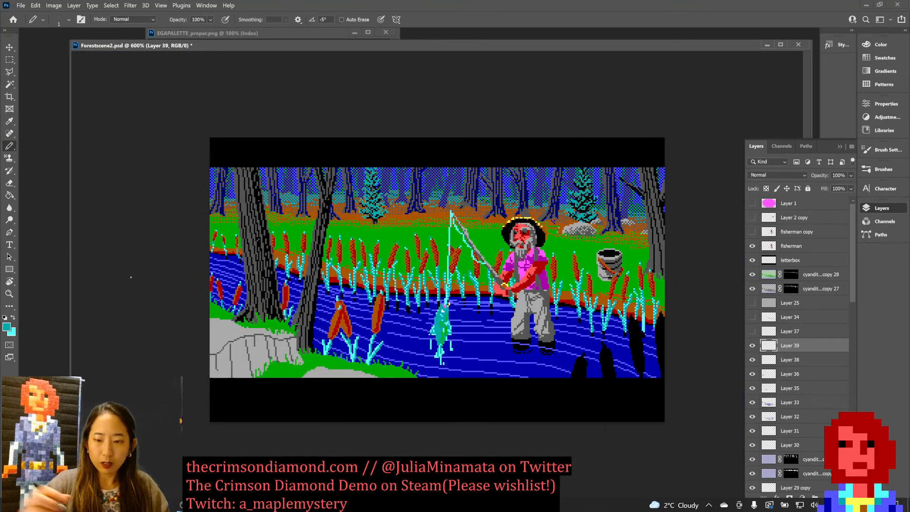
pyautogui.click(752, 346)
pyautogui.click(752, 346)
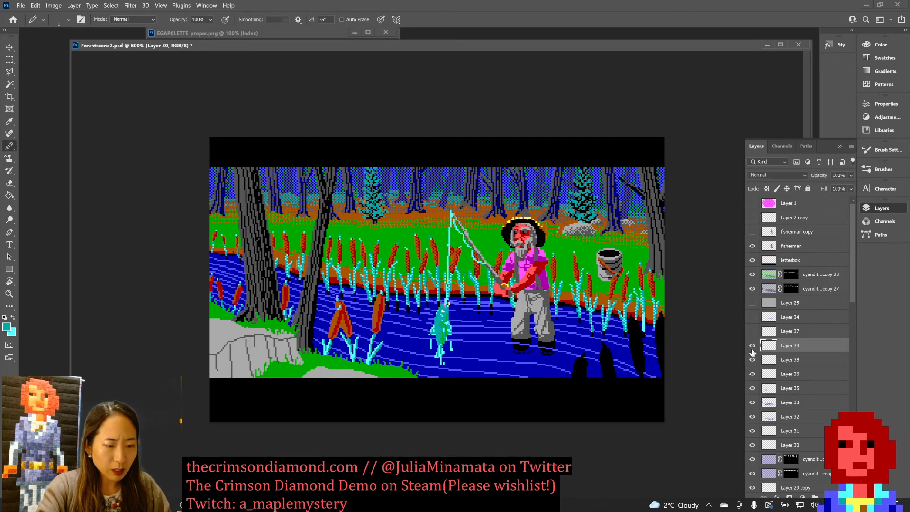
# Step: Pencil dark cyan onto the tips of the two leftmost cattails on the far bank and the second one's stem
pyautogui.hotkey('ctrl', '+')
pyautogui.moveTo(196, 262)
pyautogui.mouseDown()
pyautogui.moveTo(290, 369)
pyautogui.moveTo(290, 481)
pyautogui.mouseUp()
pyautogui.click(108, 234)
pyautogui.click(141, 259)
pyautogui.click(158, 321)
pyautogui.click(158, 341)
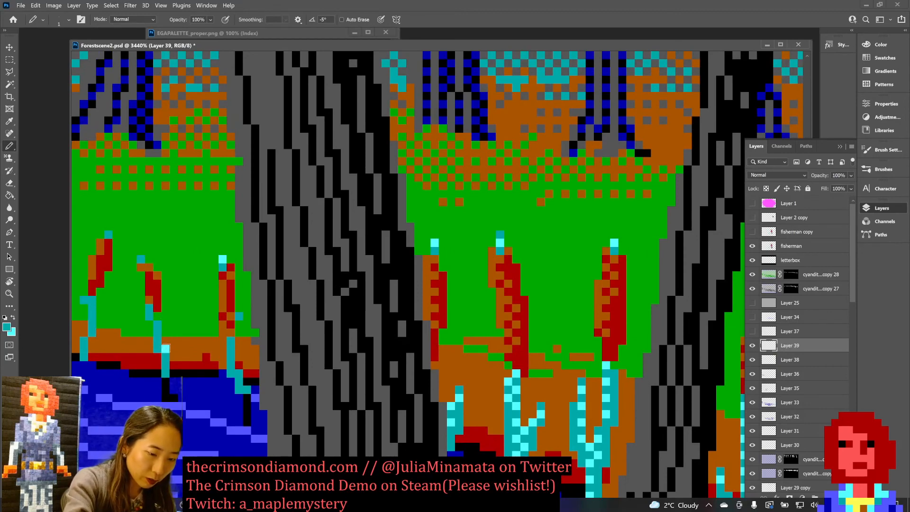
pyautogui.click(165, 349)
pyautogui.hotkey('ctrl', '-')
pyautogui.hotkey('ctrl', '-')
pyautogui.hotkey('ctrl', '-')
pyautogui.hotkey('ctrl', '-')
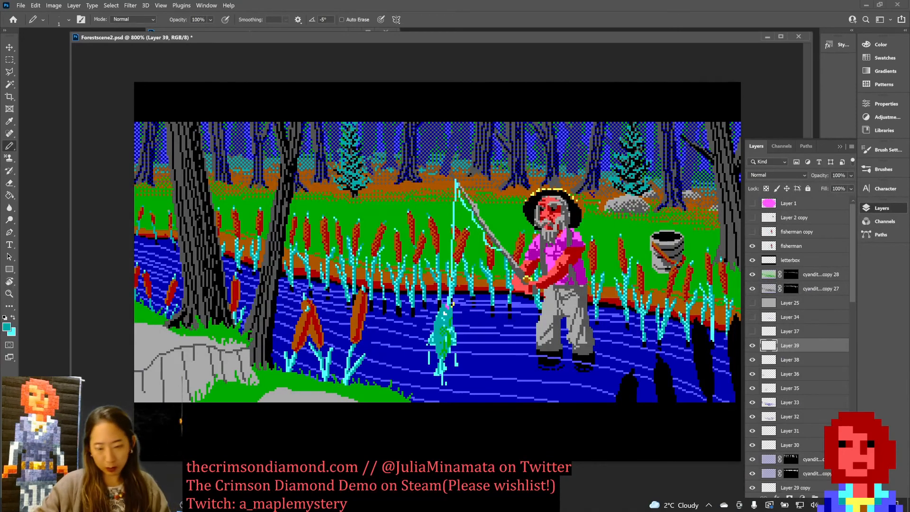
pyautogui.press('XF86AudioLowerVolume')
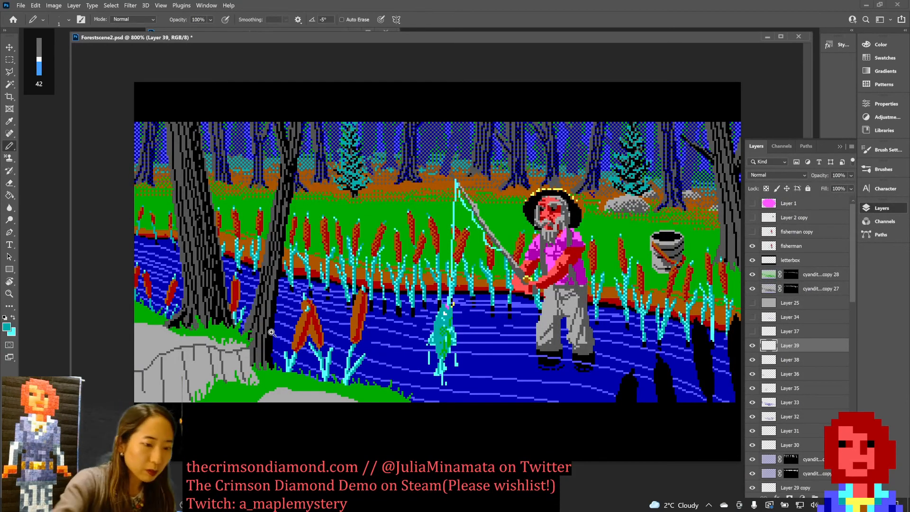
# Step: Repaint the tip of the third cattail from the left on the far bank in dark cyan, trimming its head's outline
pyautogui.scroll(5, 272, 334)
pyautogui.keyDown('alt'); pyautogui.click(203, 167); pyautogui.keyUp('alt')
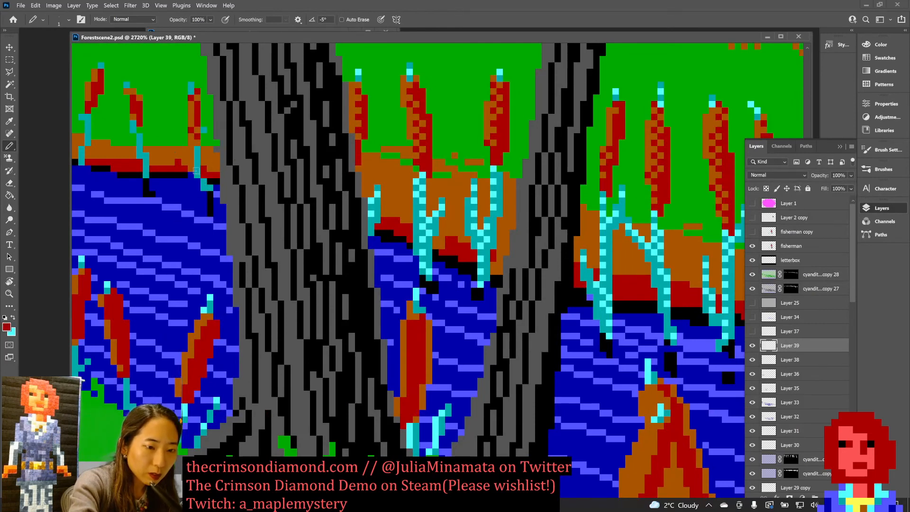
pyautogui.keyDown('alt'); pyautogui.click(194, 87); pyautogui.keyUp('alt')
pyautogui.keyDown('alt'); pyautogui.click(196, 149); pyautogui.keyUp('alt')
pyautogui.moveTo(189, 99); pyautogui.dragTo(189, 91)
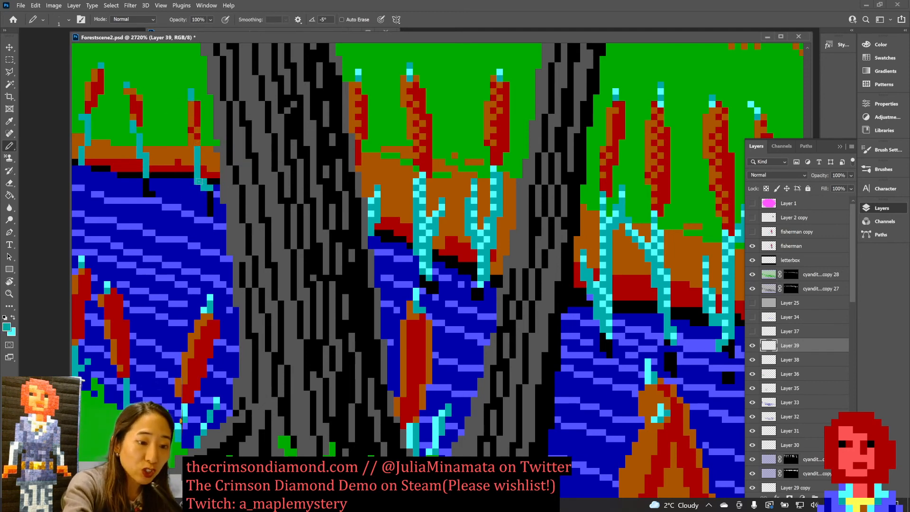
# Step: Remove the bend at the base of the third cattail's stem with black and dark blue, and mark its shadow in black
pyautogui.keyDown('alt'); pyautogui.click(207, 176); pyautogui.keyUp('alt')
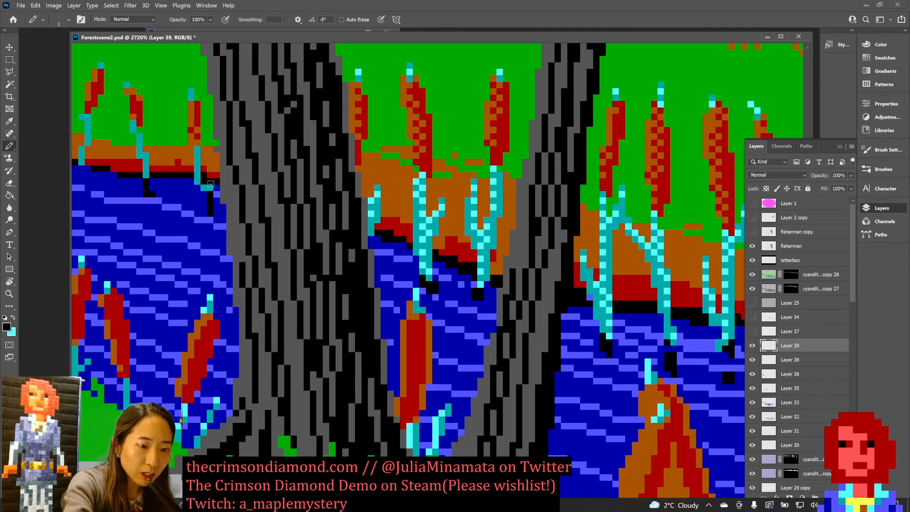
pyautogui.keyDown('alt'); pyautogui.click(197, 188); pyautogui.keyUp('alt')
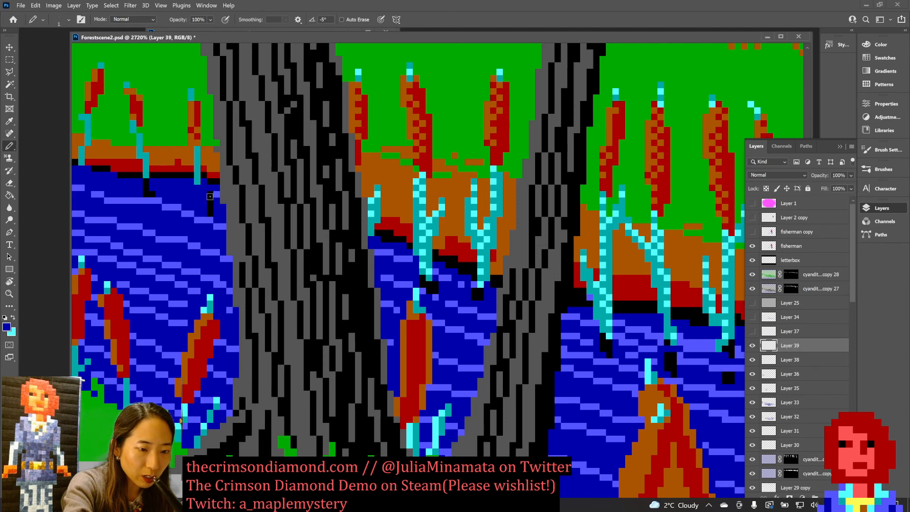
pyautogui.keyDown('alt'); pyautogui.click(209, 195); pyautogui.keyUp('alt')
pyautogui.click(197, 192)
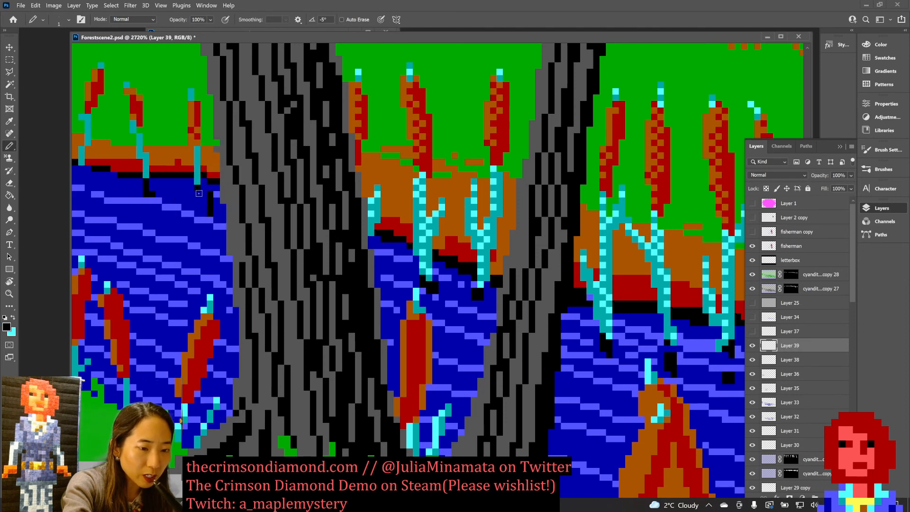
# Step: Straighten the water shadows under the second and third cattails with dark blue and black, and save the file
pyautogui.keyDown('alt'); pyautogui.click(210, 209); pyautogui.keyUp('alt')
pyautogui.click(152, 193)
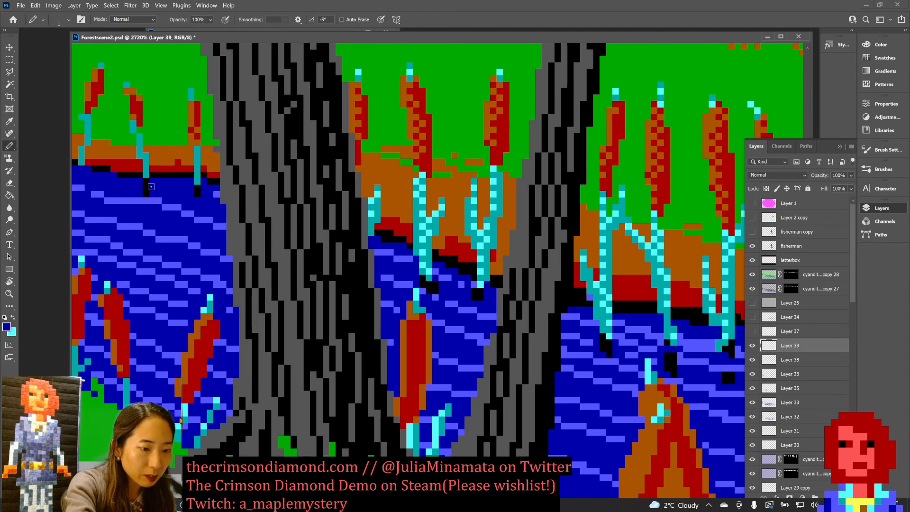
pyautogui.keyDown('alt'); pyautogui.click(198, 189); pyautogui.keyUp('alt')
pyautogui.click(197, 199)
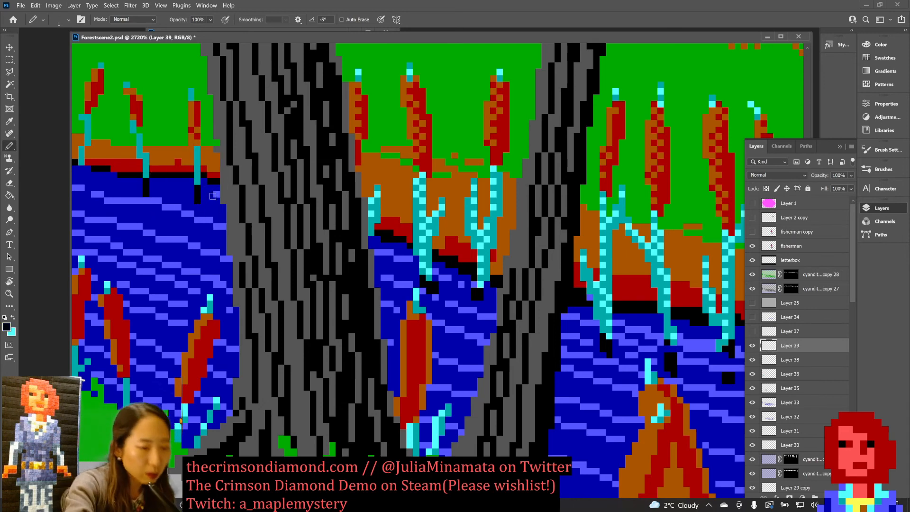
pyautogui.keyDown('alt'); pyautogui.click(209, 223); pyautogui.keyUp('alt')
pyautogui.click(217, 194)
pyautogui.hotkey('ctrl', '-')
pyautogui.hotkey('ctrl', '-')
pyautogui.hotkey('ctrl', '-')
pyautogui.hotkey('ctrl', '-')
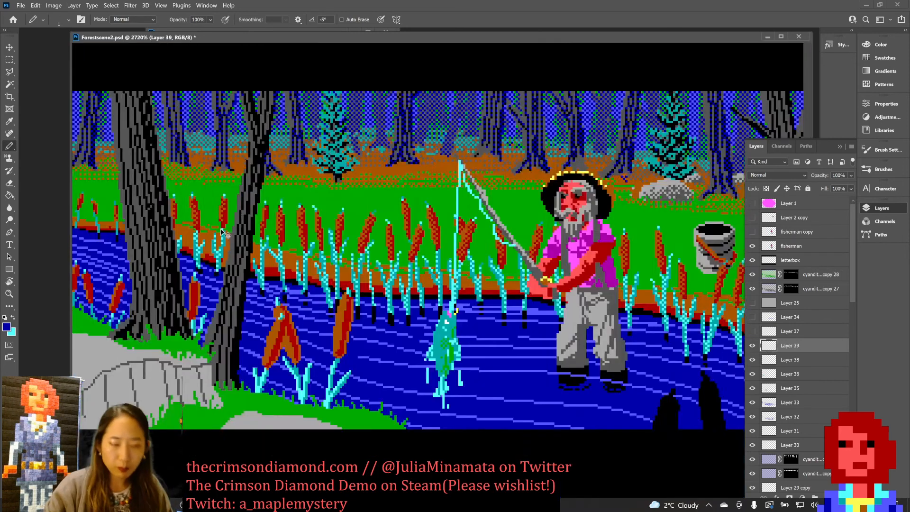
pyautogui.hotkey('ctrl', 's')
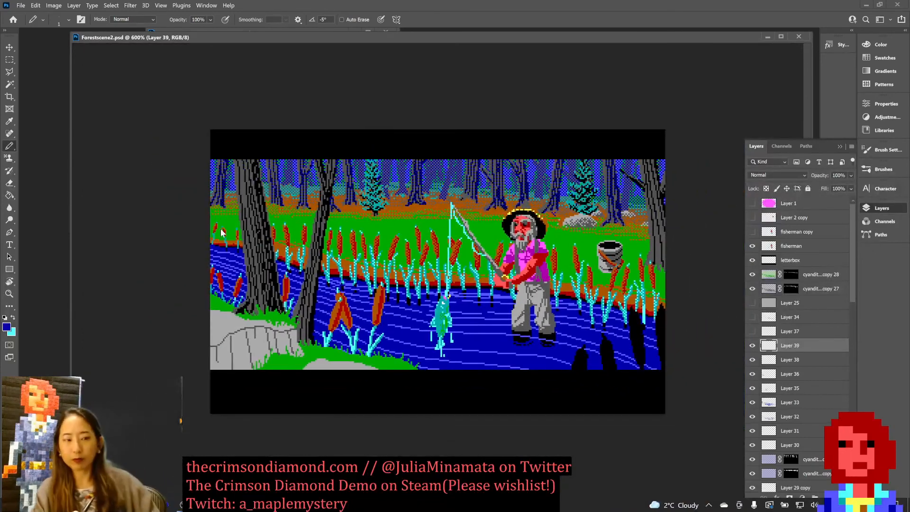
# Step: Touch up the heads of the second and third cattails on the far bank with sampled dark red and brown
pyautogui.hotkey('ctrl', '+')
pyautogui.hotkey('ctrl', '+')
pyautogui.moveTo(569, 289); pyautogui.dragTo(656, 346)
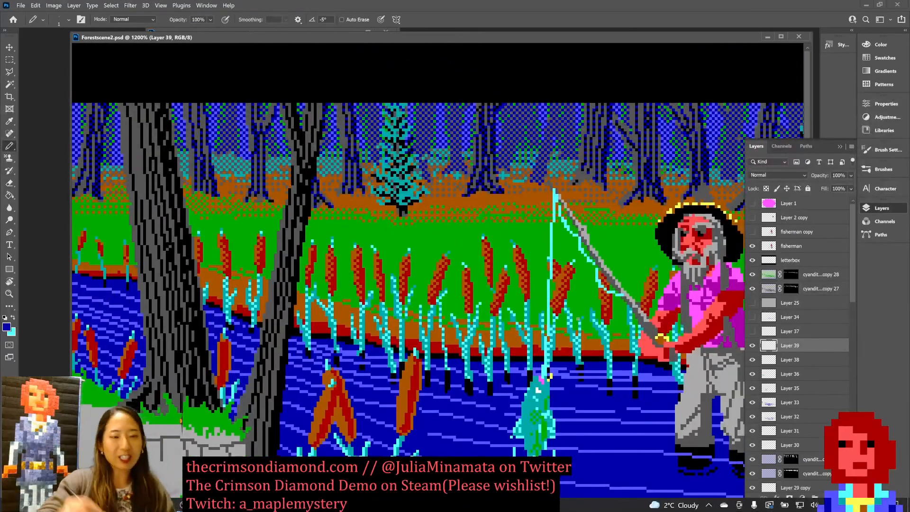
pyautogui.moveTo(450, 32); pyautogui.dragTo(478, 34)
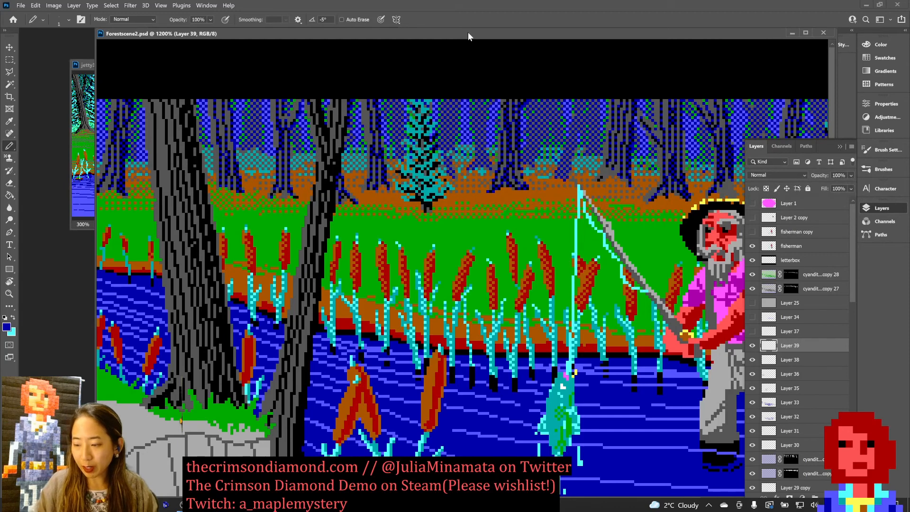
pyautogui.keyDown('alt'); pyautogui.click(135, 248); pyautogui.keyUp('alt')
pyautogui.click(121, 241)
pyautogui.keyDown('alt'); pyautogui.click(118, 233); pyautogui.keyUp('alt')
pyautogui.keyDown('alt'); pyautogui.click(149, 260); pyautogui.keyUp('alt')
pyautogui.keyDown('alt'); pyautogui.click(150, 253); pyautogui.keyUp('alt')
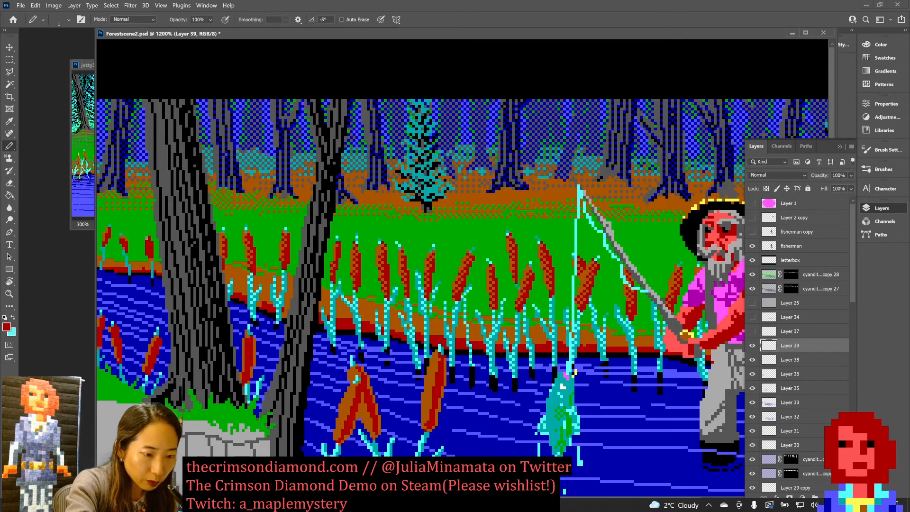
pyautogui.keyDown('alt'); pyautogui.click(149, 263); pyautogui.keyUp('alt')
pyautogui.moveTo(146, 235); pyautogui.dragTo(147, 246)
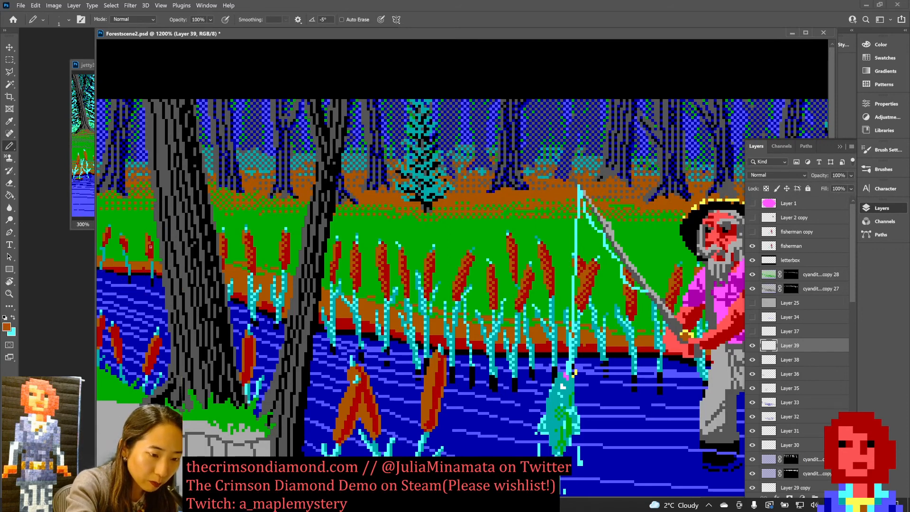
# Step: Refine the edges of the two cattail heads beside the large left tree and pencil the second one's tip in dark cyan
pyautogui.keyDown('alt'); pyautogui.click(146, 250); pyautogui.keyUp('alt')
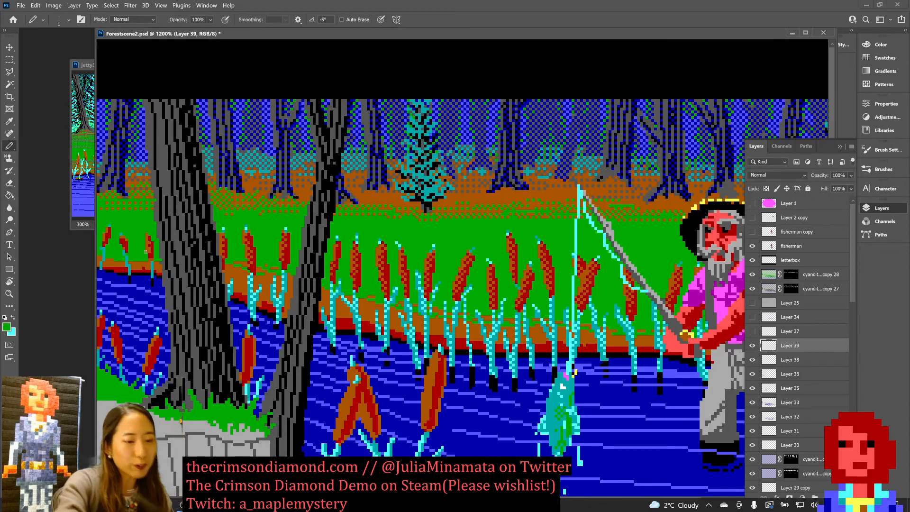
pyautogui.keyDown('alt'); pyautogui.click(223, 228); pyautogui.keyUp('alt')
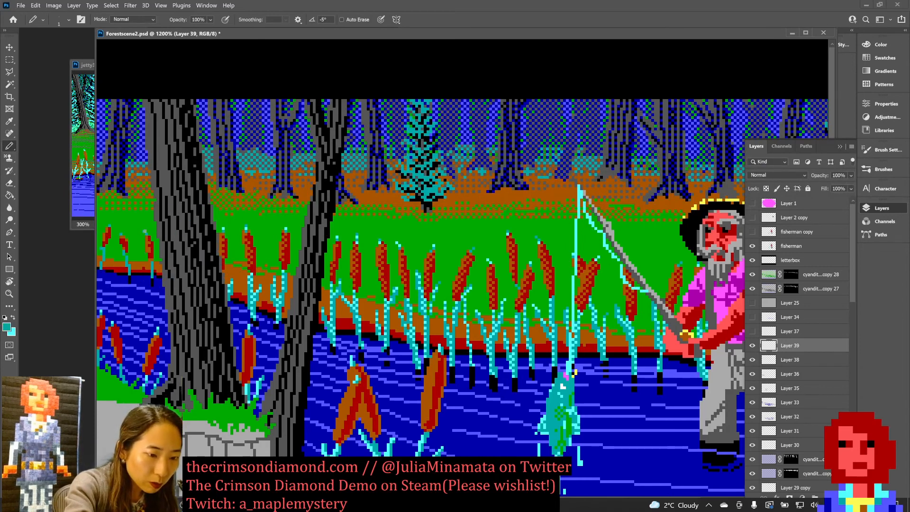
pyautogui.keyDown('alt'); pyautogui.click(150, 254); pyautogui.keyUp('alt')
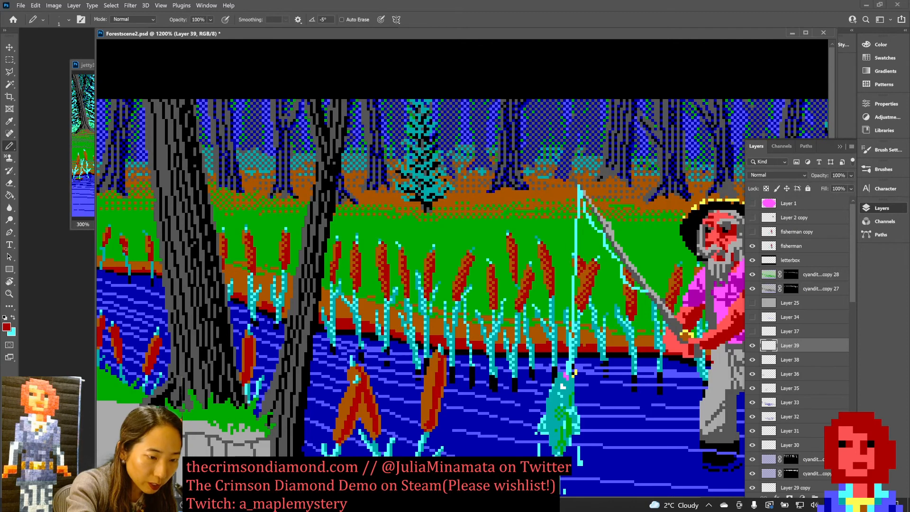
pyautogui.keyDown('alt'); pyautogui.click(124, 243); pyautogui.keyUp('alt')
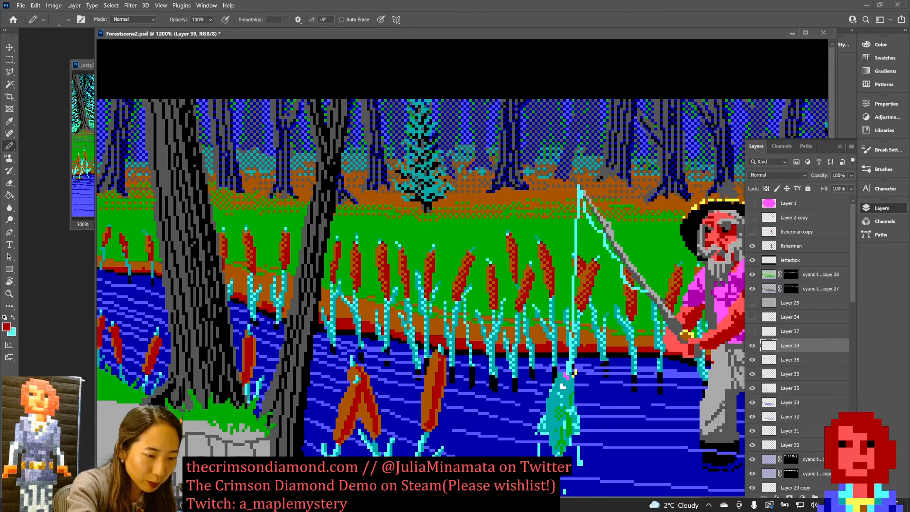
pyautogui.keyDown('alt'); pyautogui.click(110, 227); pyautogui.keyUp('alt')
pyautogui.click(121, 232)
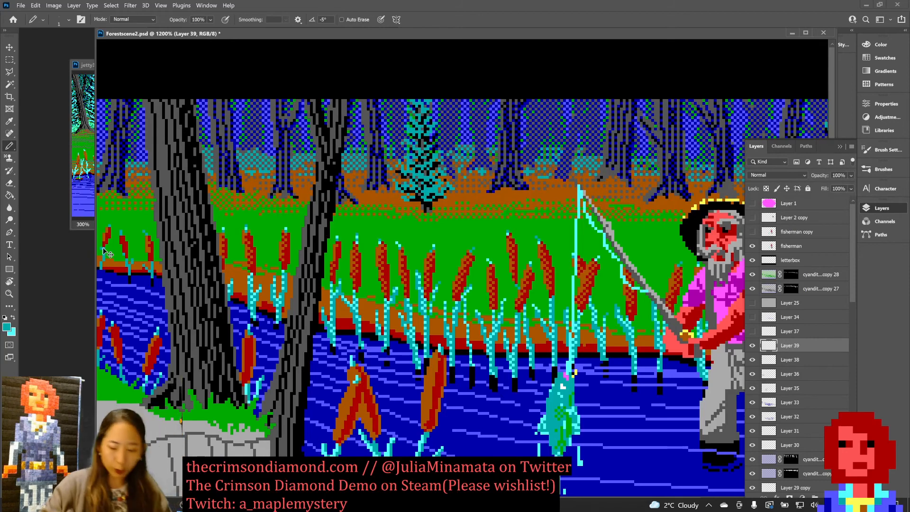
# Step: Reshape the third cattail's head on the far bank in brown with a dark cyan tip, and save the file
pyautogui.hotkey('ctrl', '-')
pyautogui.hotkey('ctrl', '-')
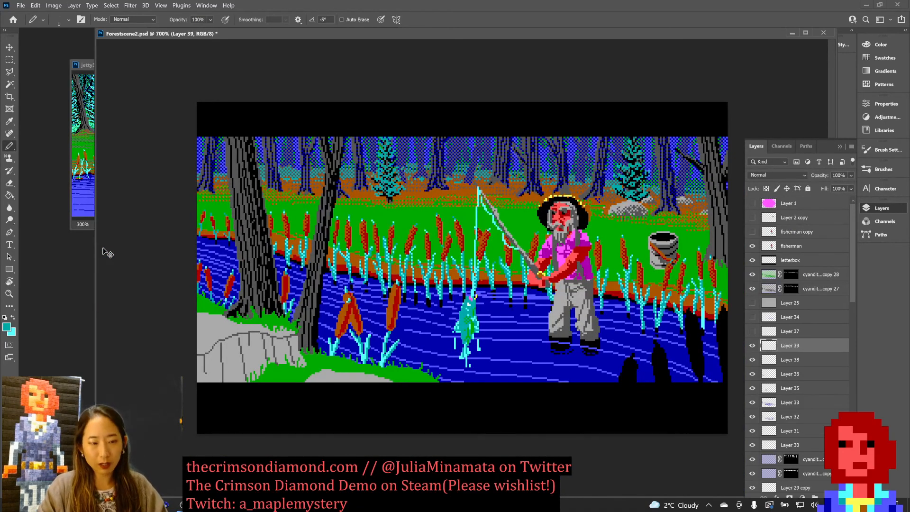
pyautogui.hotkey('ctrl', '+')
pyautogui.hotkey('ctrl', '+')
pyautogui.hotkey('ctrl', '+')
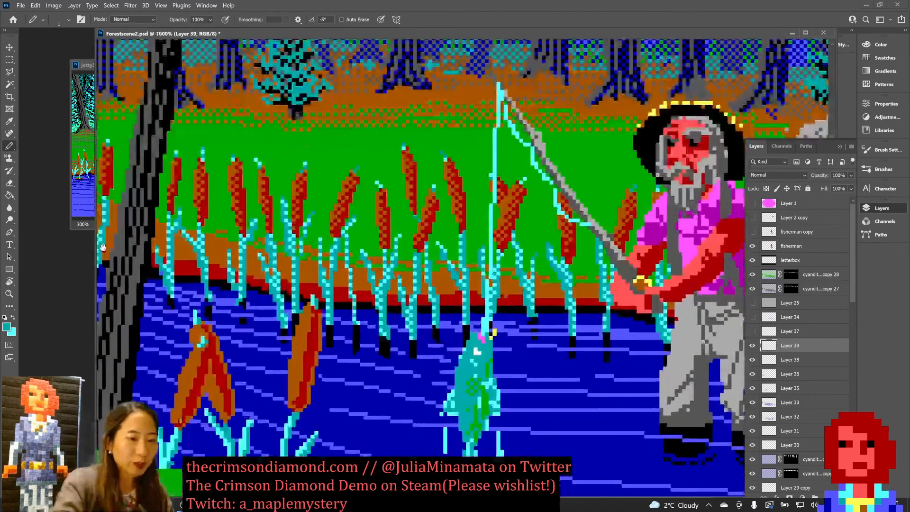
pyautogui.moveTo(438, 315); pyautogui.dragTo(677, 367)
pyautogui.press('x')
pyautogui.click(164, 203)
pyautogui.keyDown('alt'); pyautogui.click(168, 220); pyautogui.keyUp('alt')
pyautogui.moveTo(160, 200); pyautogui.dragTo(165, 216)
pyautogui.keyDown('alt'); pyautogui.click(163, 212); pyautogui.keyUp('alt')
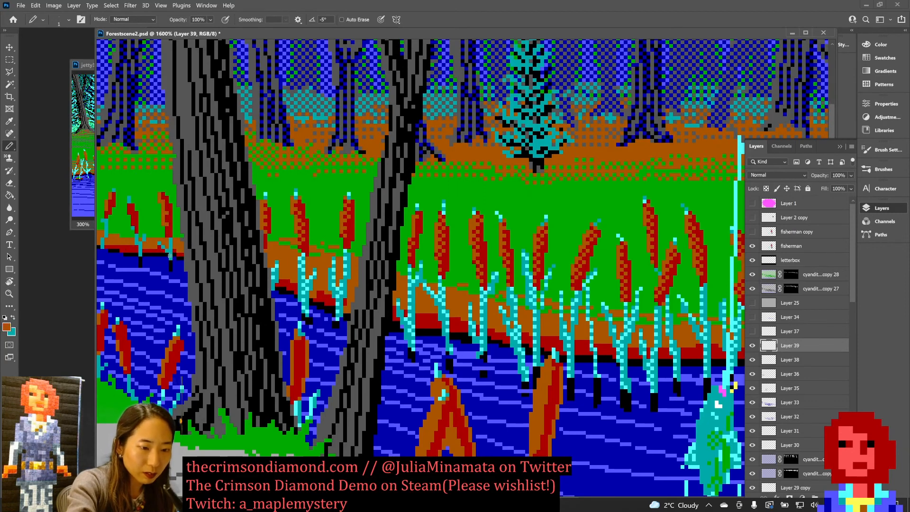
pyautogui.keyDown('alt'); pyautogui.click(128, 199); pyautogui.keyUp('alt')
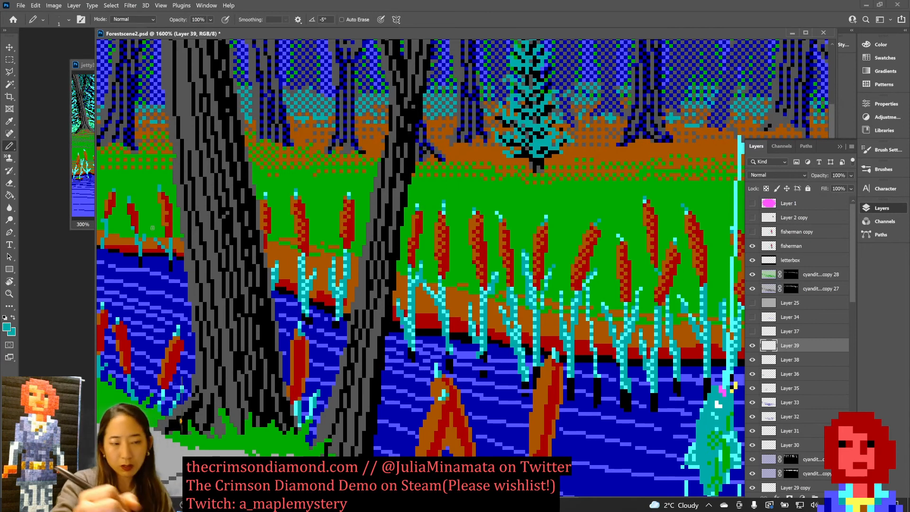
pyautogui.hotkey('ctrl', 's')
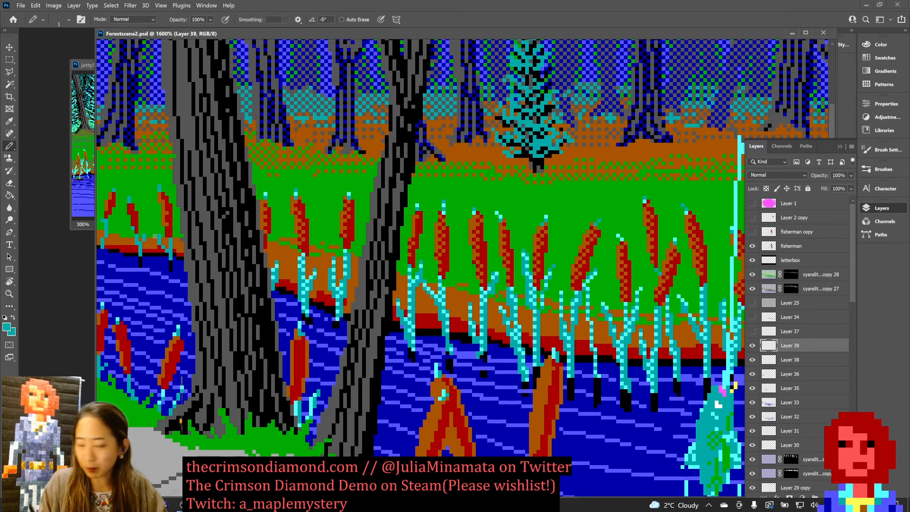
# Step: Enlarge the second cattail's head in dark red and brown, pencil its tip in dark cyan, and save the file
pyautogui.keyDown('alt'); pyautogui.click(134, 210); pyautogui.keyUp('alt')
pyautogui.click(136, 225)
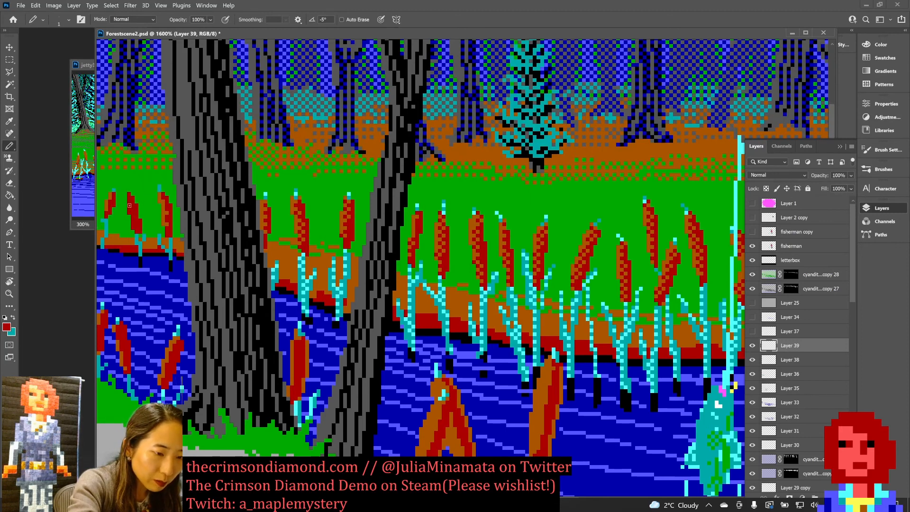
pyautogui.press('alt')
pyautogui.keyDown('alt'); pyautogui.click(114, 193); pyautogui.keyUp('alt')
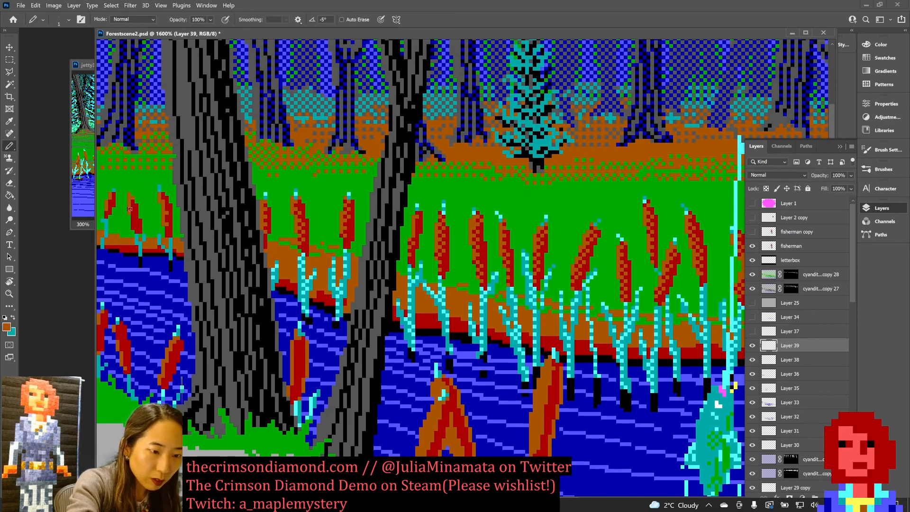
pyautogui.keyDown('alt'); pyautogui.click(160, 186); pyautogui.keyUp('alt')
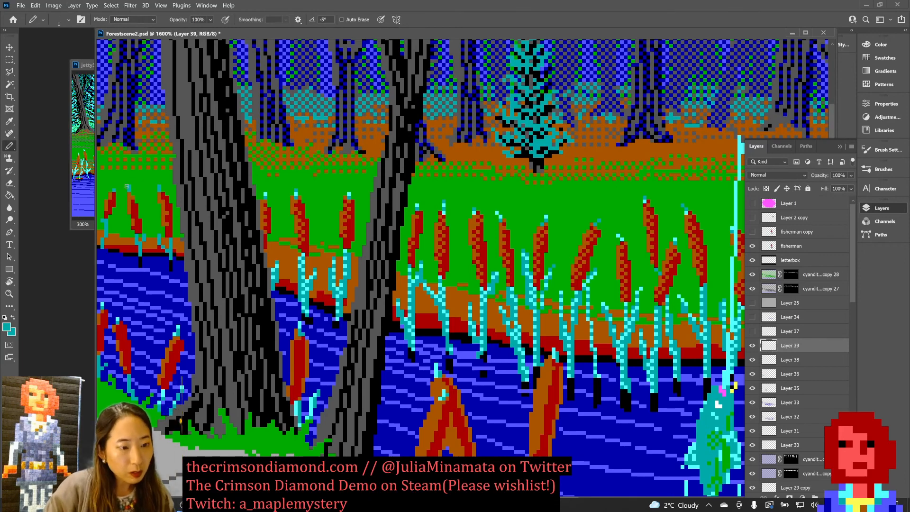
pyautogui.scroll(-4, 127, 186)
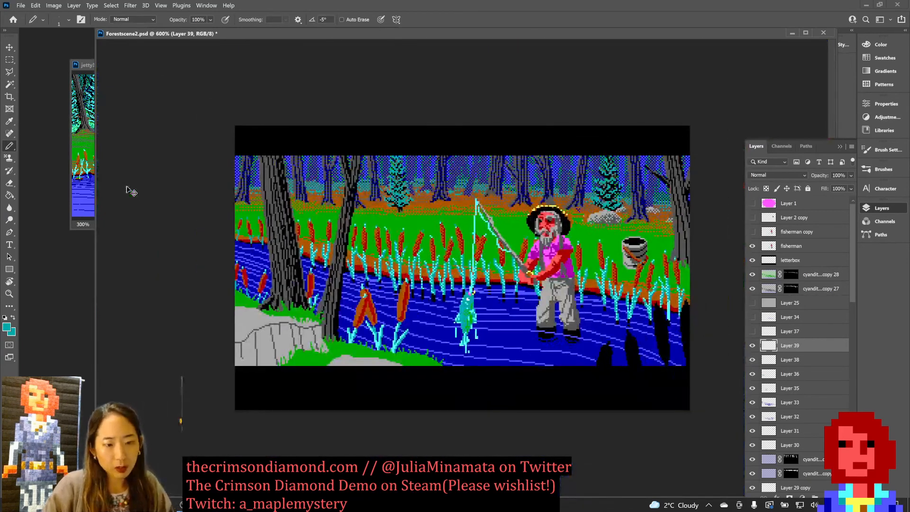
pyautogui.hotkey('ctrl', 's')
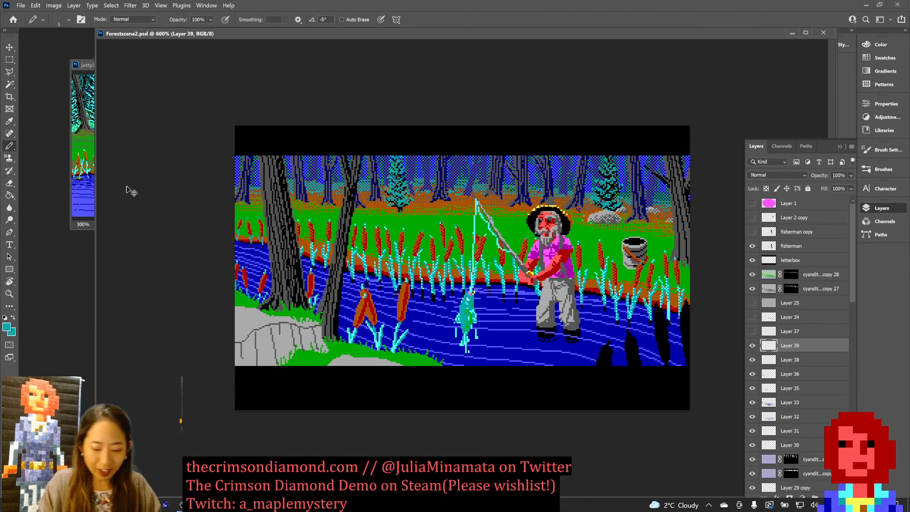
# Step: Open organs_4up and portrats_4up from the INTRO folder and set the portraits in an enlarged window apart from the organs
pyautogui.hotkey('ctrl', 'o')
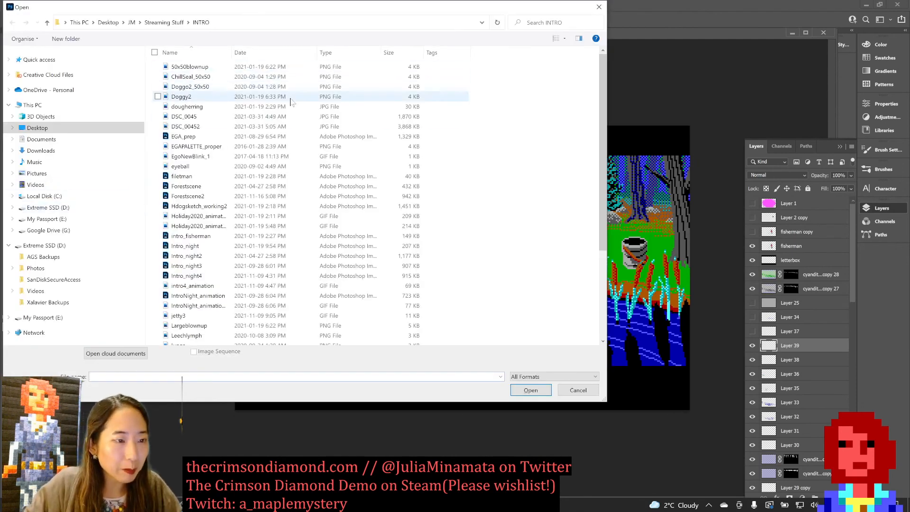
pyautogui.click(567, 40)
pyautogui.click(587, 27)
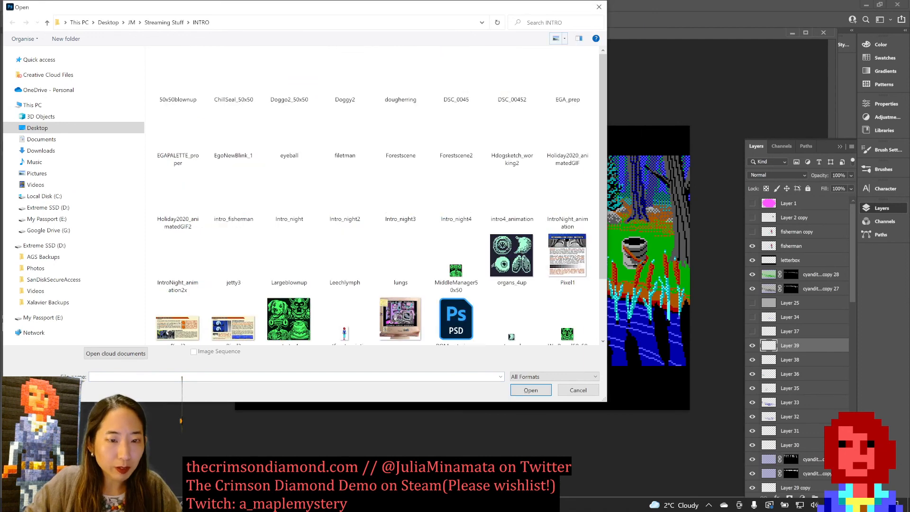
pyautogui.click(510, 274)
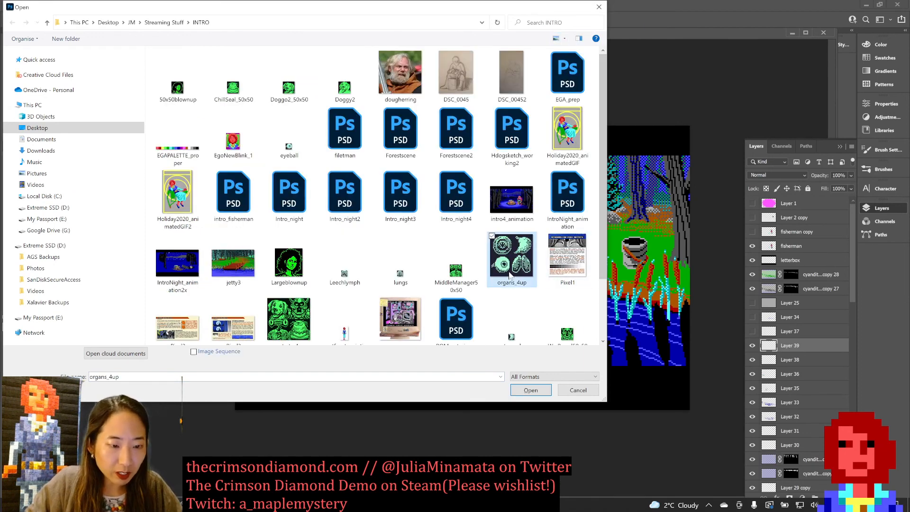
pyautogui.keyDown('ctrl'); pyautogui.click(299, 322); pyautogui.keyUp('ctrl')
pyautogui.press('Return')
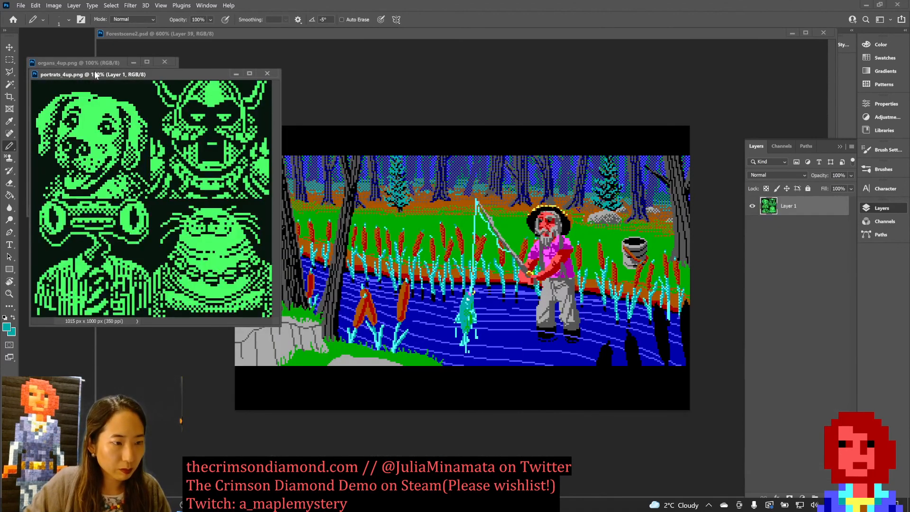
pyautogui.moveTo(172, 75); pyautogui.dragTo(484, 61)
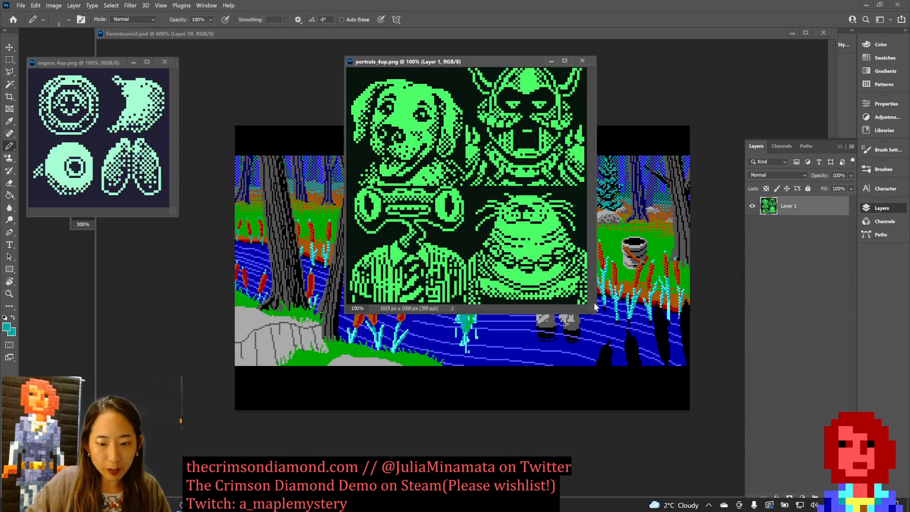
pyautogui.moveTo(595, 302); pyautogui.dragTo(758, 457)
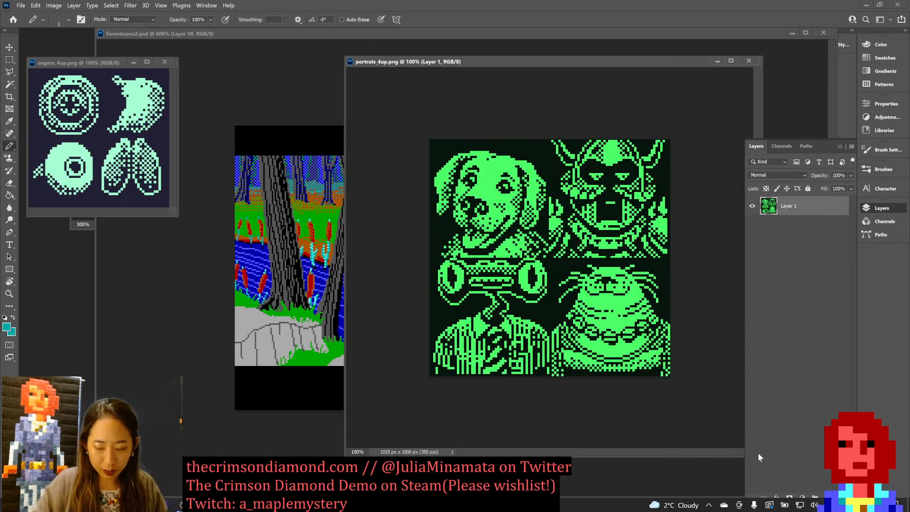
# Step: Enlarge the organs_4up window and magnify the image to 200% for viewing beside the portraits
pyautogui.hotkey('ctrl', '+')
pyautogui.hotkey('ctrl', '-')
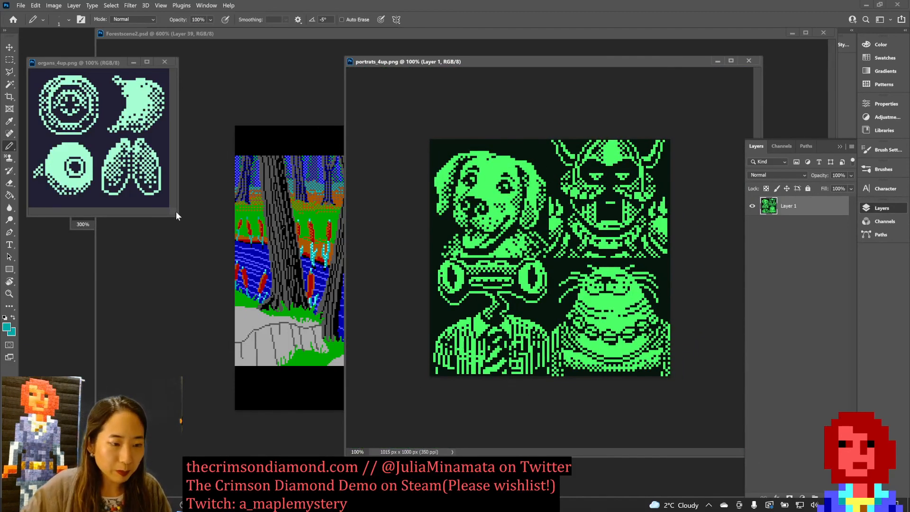
pyautogui.moveTo(176, 216); pyautogui.dragTo(390, 393)
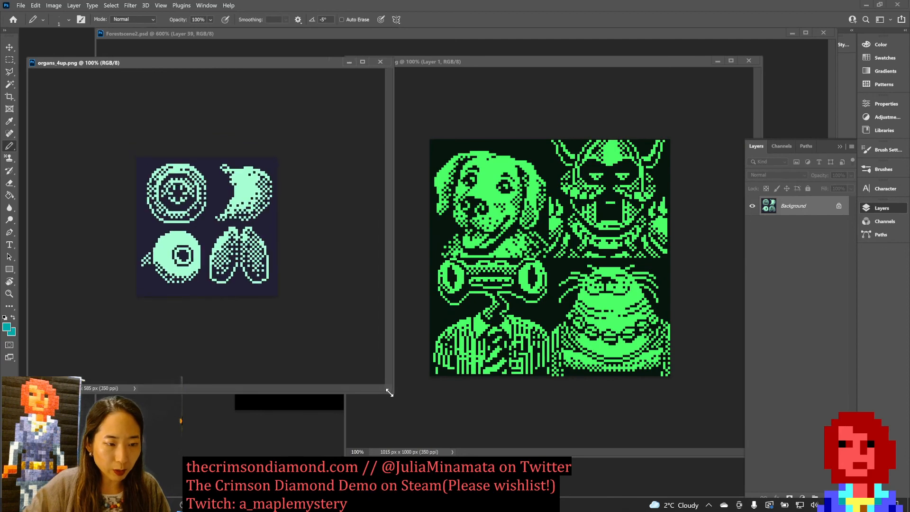
pyautogui.hotkey('ctrl', '+')
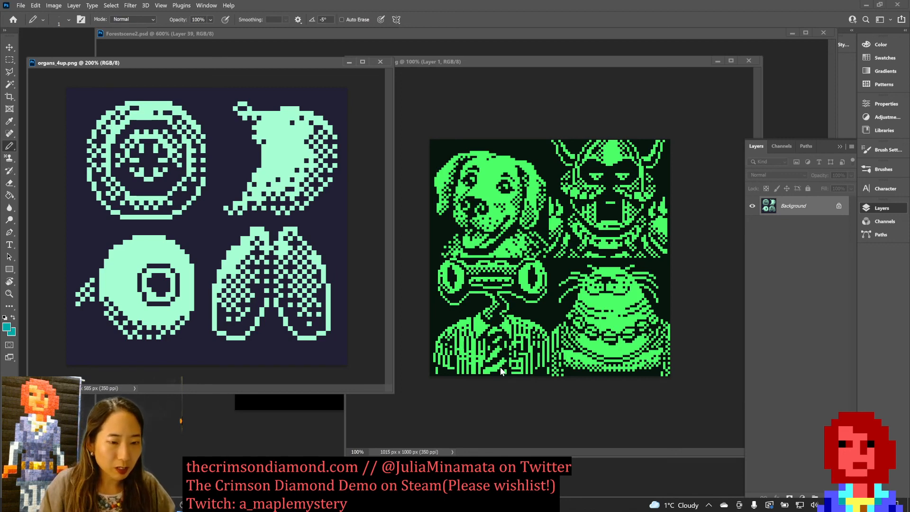
# Step: Open Pixel1.PNG from the INTRO folder and show the dithering guide in an enlarged window at 200%
pyautogui.hotkey('ctrl', 'o')
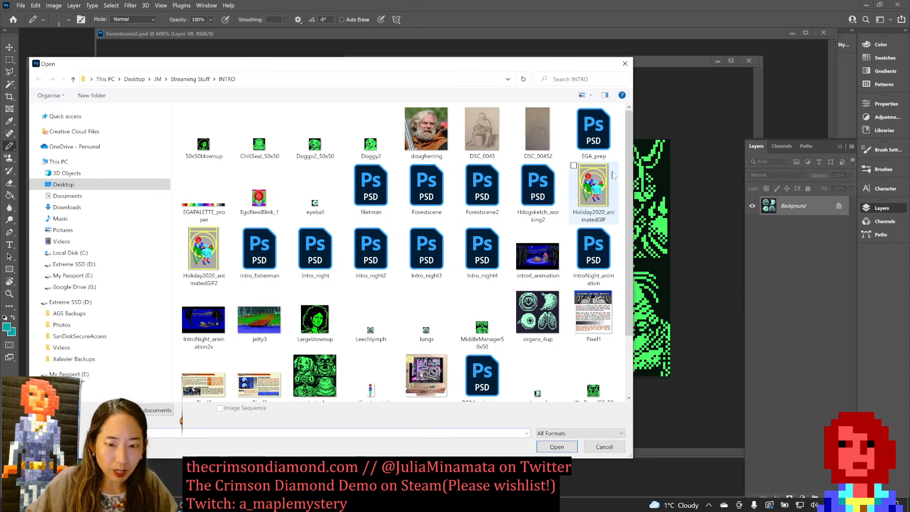
pyautogui.scroll(-2, 631, 282)
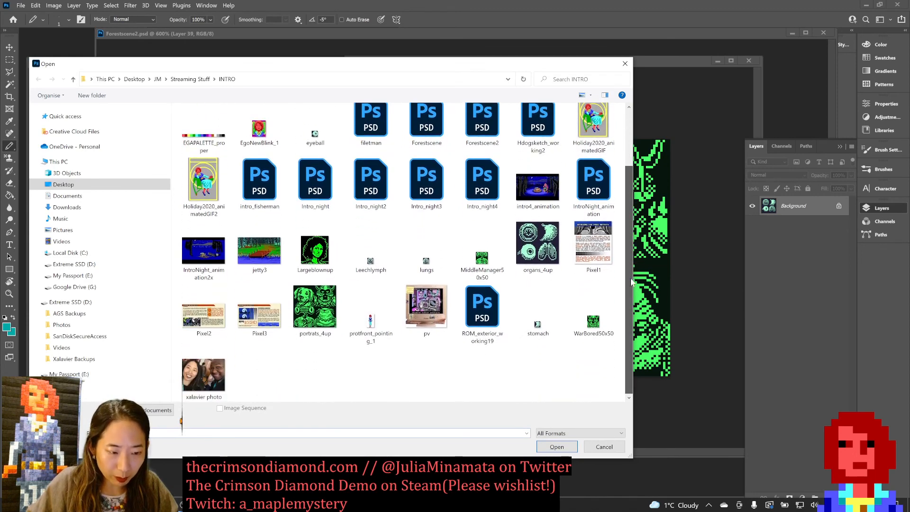
pyautogui.scroll(1, 627, 243)
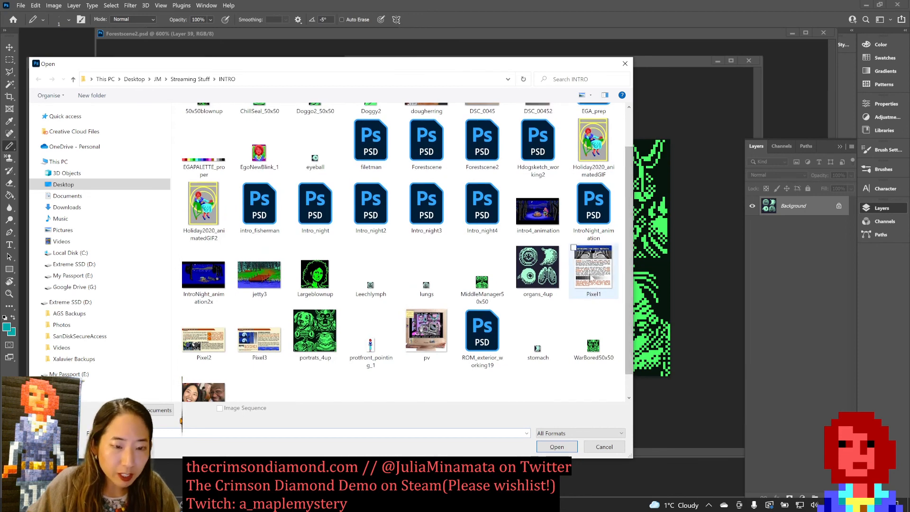
pyautogui.scroll(2, 589, 272)
pyautogui.press('Return')
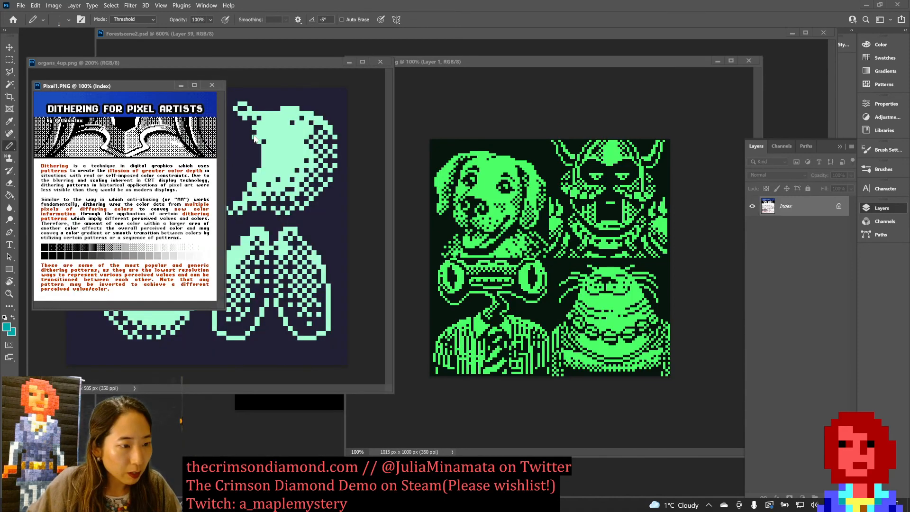
pyautogui.moveTo(135, 83); pyautogui.dragTo(343, 47)
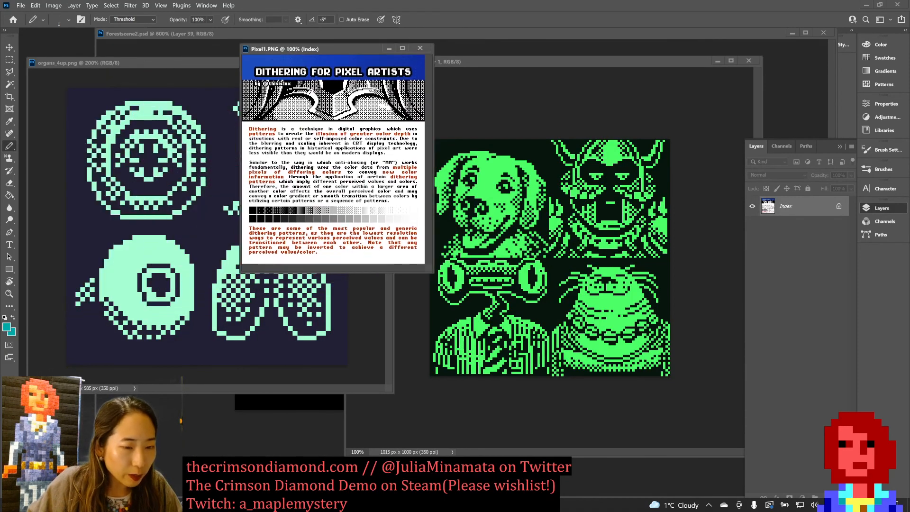
pyautogui.moveTo(428, 267); pyautogui.dragTo(728, 456)
pyautogui.hotkey('ctrl', '+')
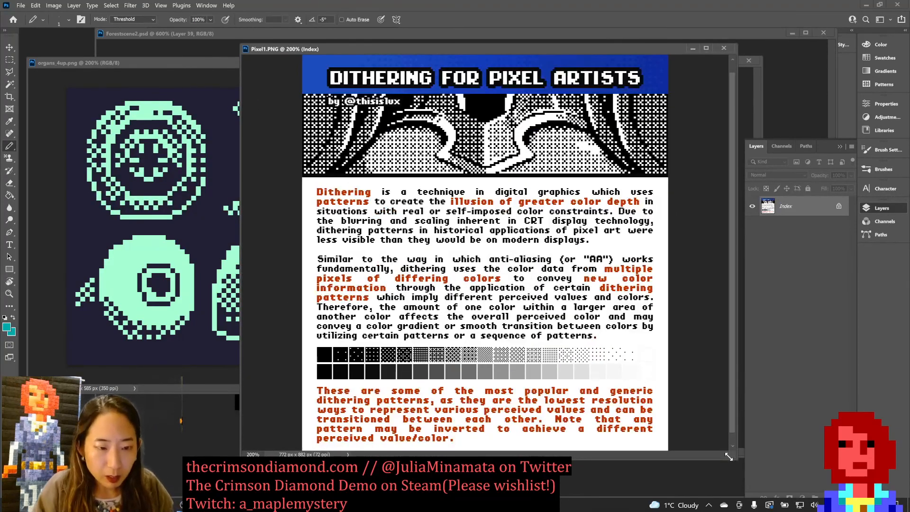
pyautogui.hotkey('ctrl', '-')
pyautogui.hotkey('ctrl', '+')
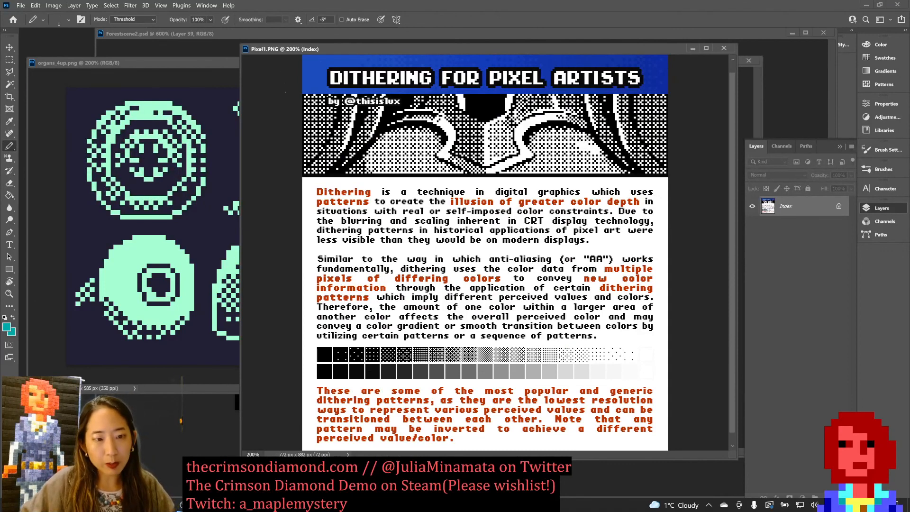
pyautogui.press(']')
pyautogui.moveTo(324, 82)
pyautogui.mouseDown()
pyautogui.moveTo(401, 82)
pyautogui.moveTo(438, 108)
pyautogui.mouseUp()
pyautogui.hotkey('ctrl', 'z')
pyautogui.moveTo(308, 76)
pyautogui.mouseDown()
pyautogui.moveTo(462, 93)
pyautogui.moveTo(443, 149)
pyautogui.moveTo(284, 97)
pyautogui.moveTo(377, 66)
pyautogui.moveTo(442, 60)
pyautogui.mouseUp()
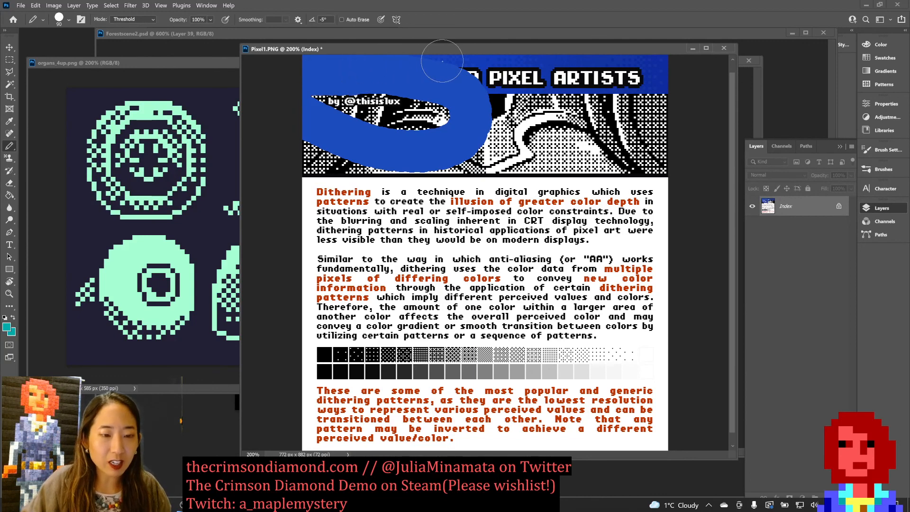
pyautogui.hotkey('ctrl', 'z')
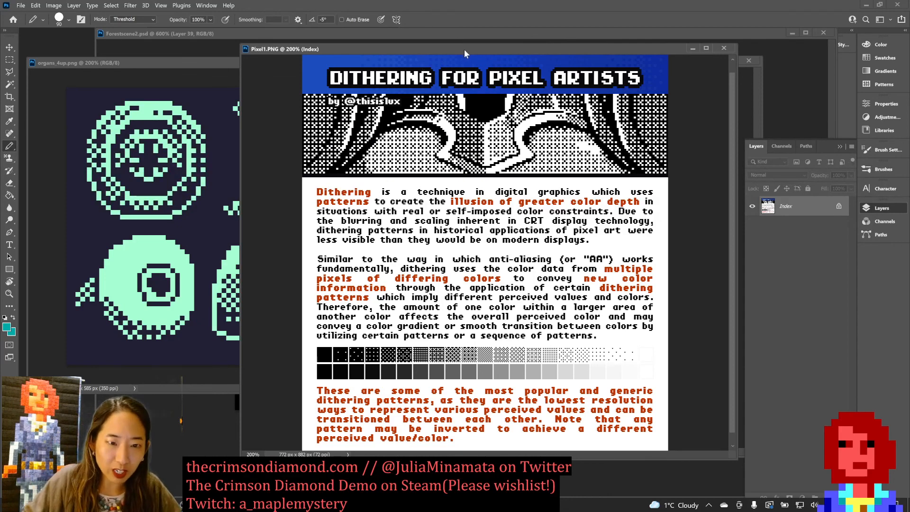
# Step: Compare the Pixel1 dithering guide with the organs image, and close the guide
pyautogui.moveTo(465, 50); pyautogui.dragTo(465, 29)
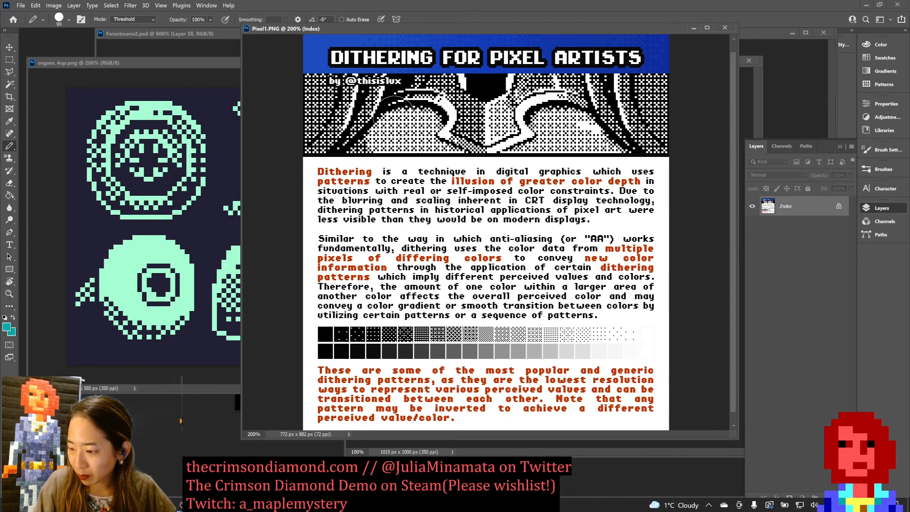
pyautogui.click(223, 61)
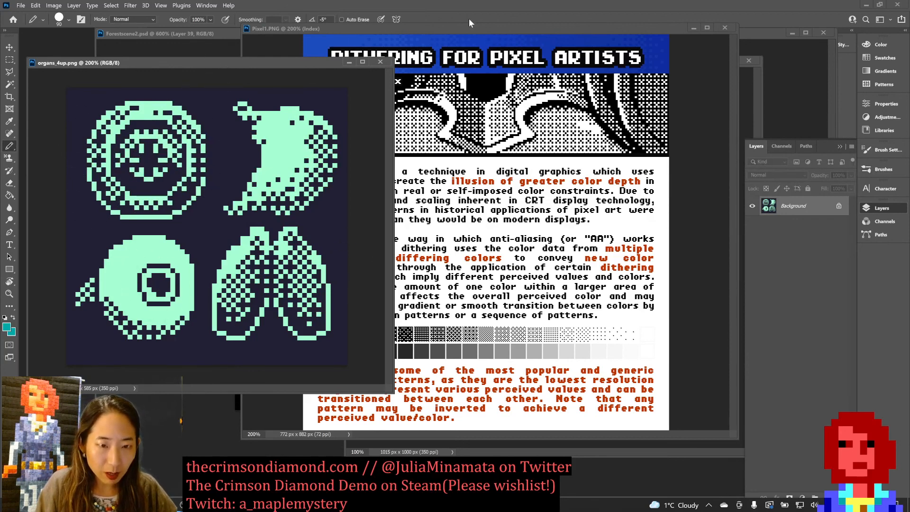
pyautogui.moveTo(483, 27); pyautogui.dragTo(456, 27)
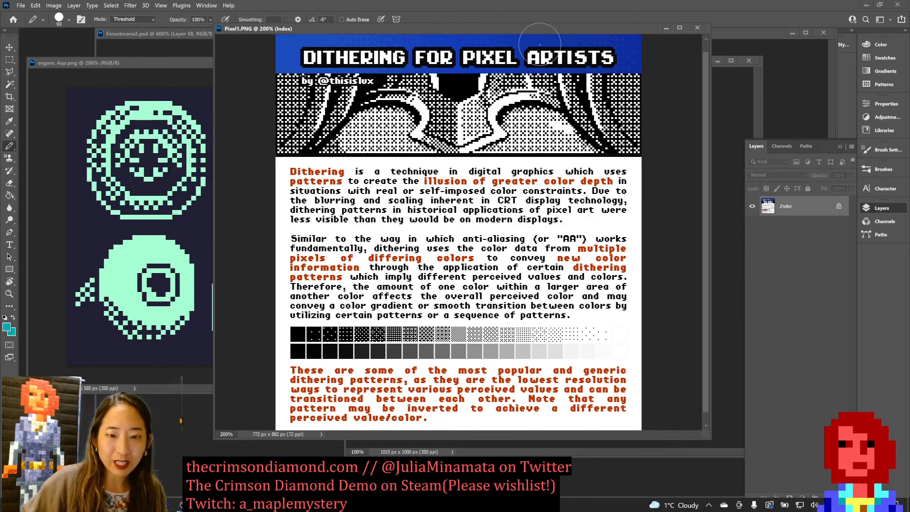
pyautogui.moveTo(549, 24); pyautogui.dragTo(342, 158)
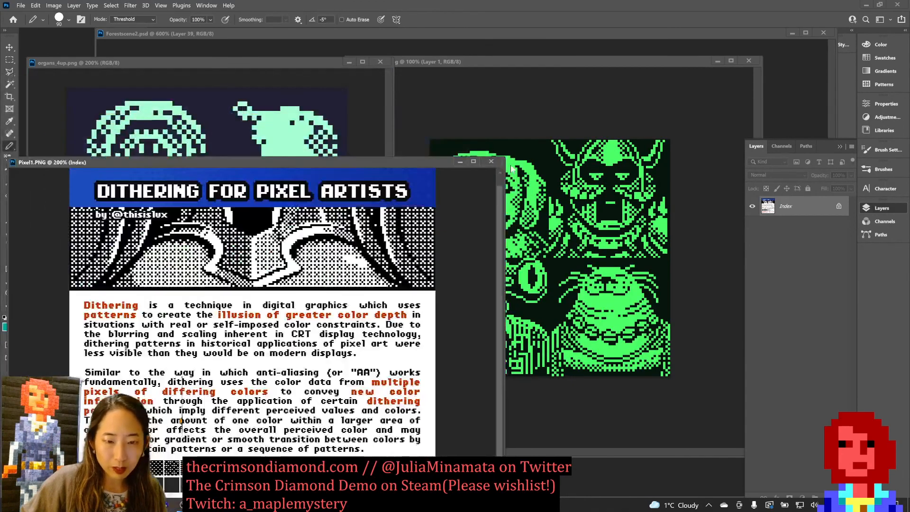
pyautogui.click(493, 161)
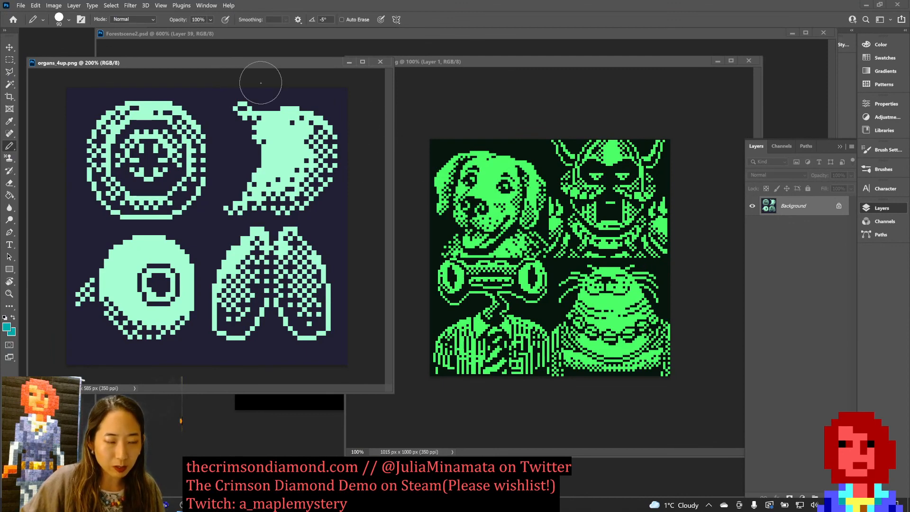
# Step: Examine the dithering of the organs image magnified to 400% and reduced to 100%
pyautogui.hotkey('ctrl', '+')
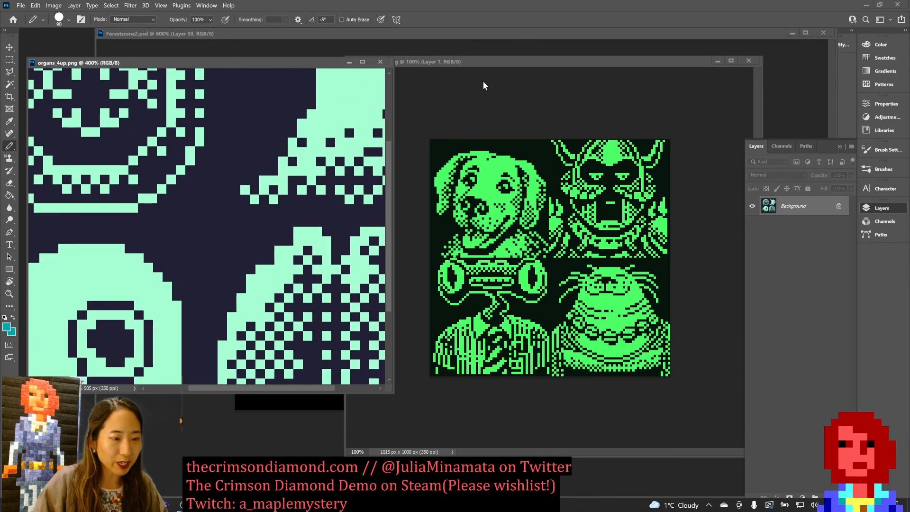
pyautogui.hotkey('ctrl', '-')
pyautogui.hotkey('ctrl', '-')
pyautogui.hotkey('ctrl', '-')
pyautogui.hotkey('ctrl', '+')
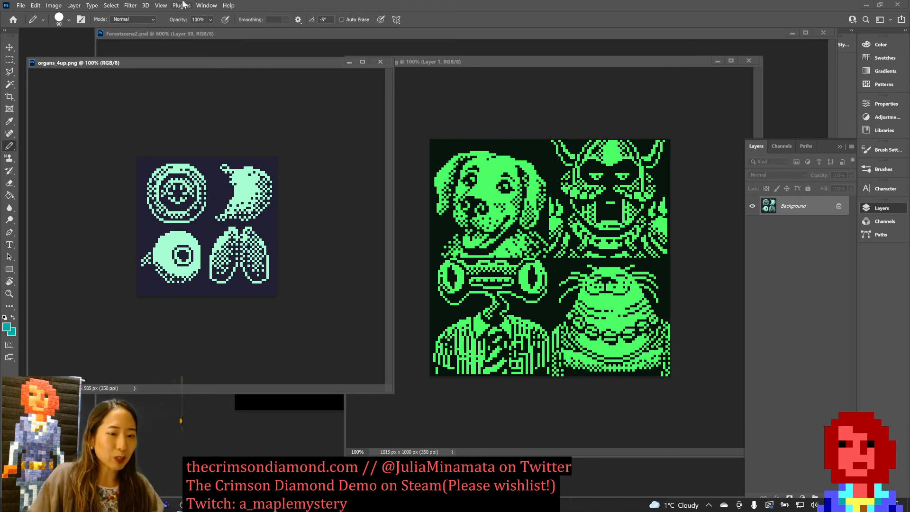
# Step: Close organs_4up and portrats_4up to return to Forestscene2.psd
pyautogui.moveTo(190, 65); pyautogui.dragTo(346, 79)
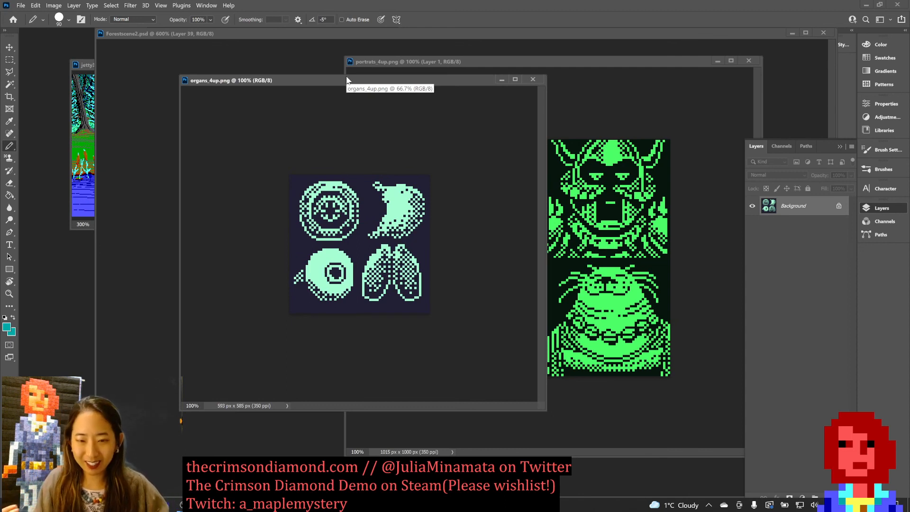
pyautogui.click(530, 79)
pyautogui.click(748, 61)
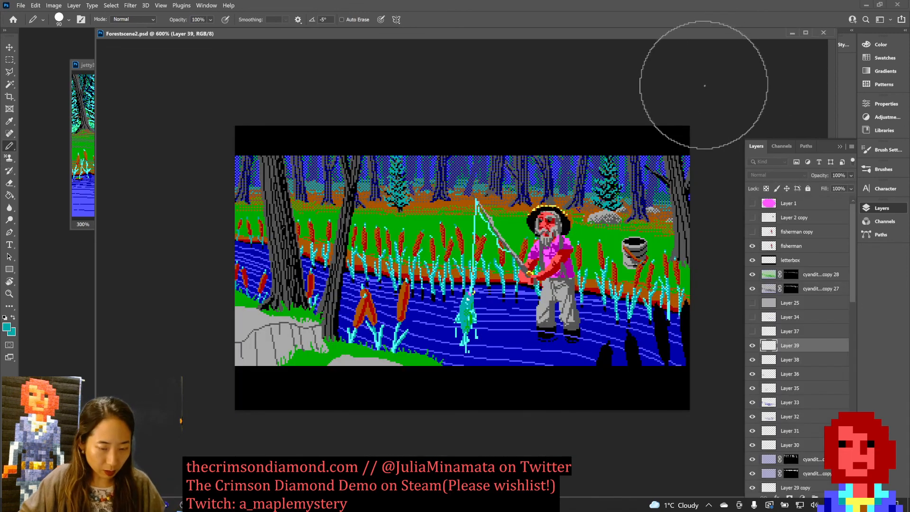